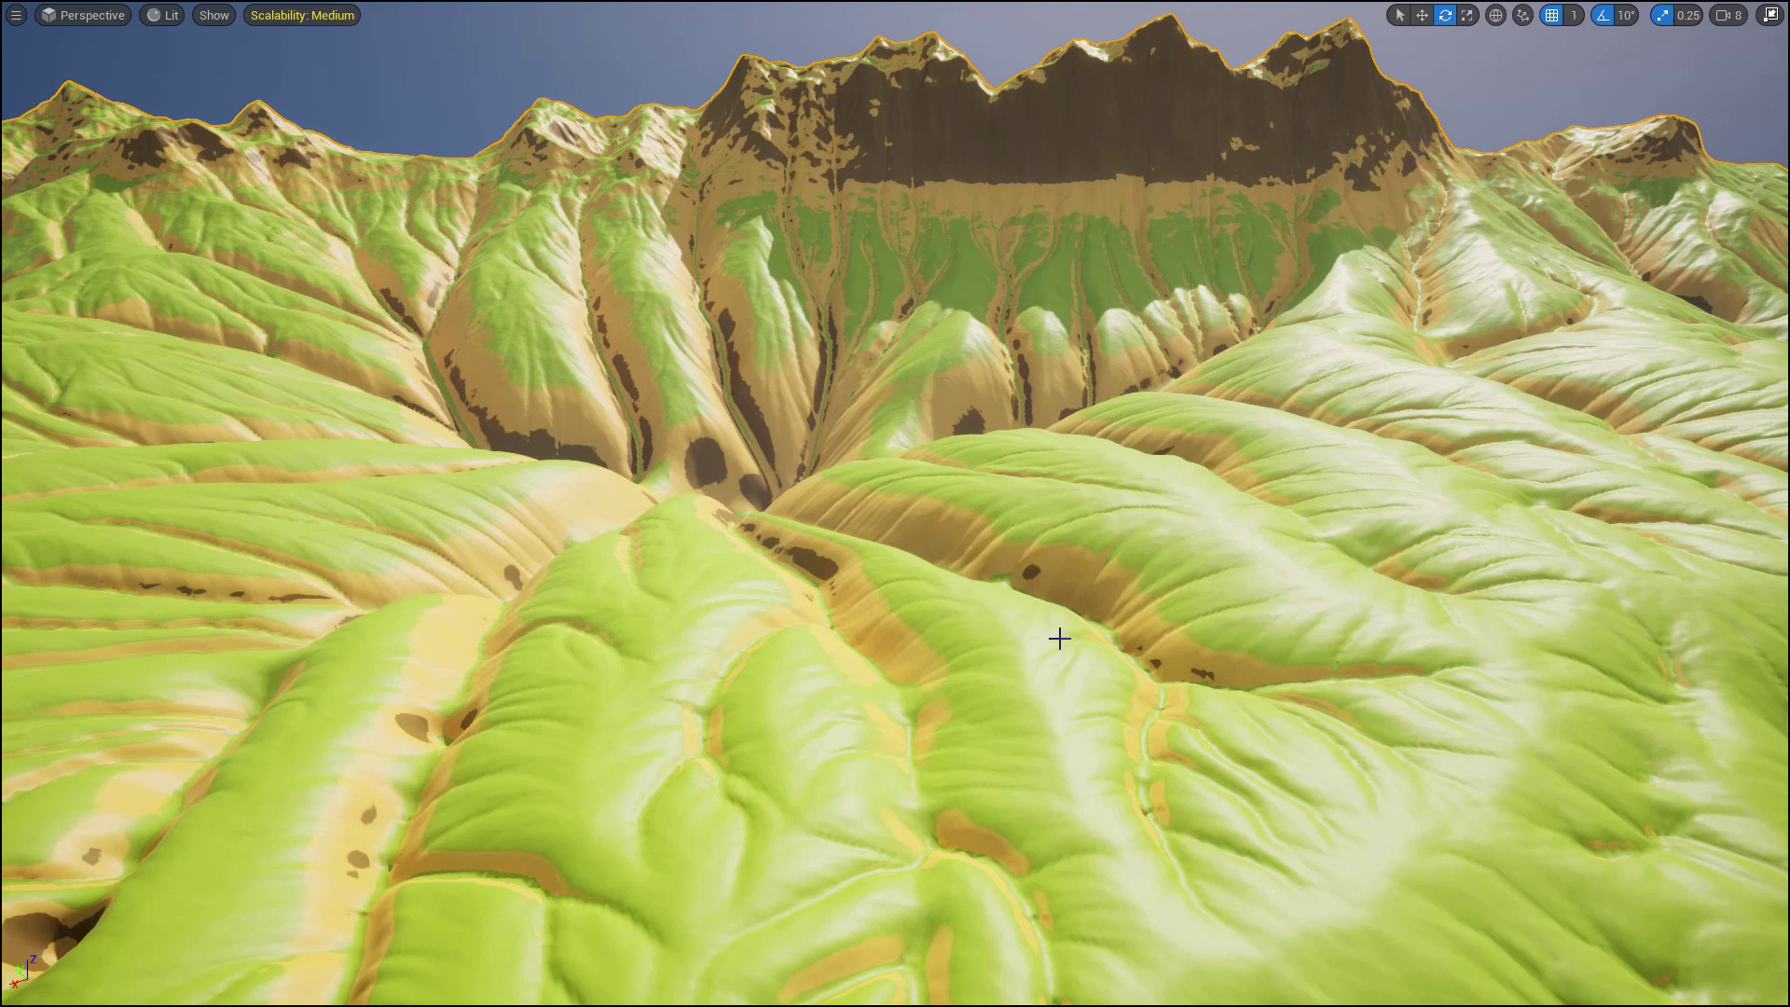
- Exit the full-screen viewport over the landscape and open Quixel Bridge
key("s")
right_click_drag(634, 711, 508, 751)
right_click_drag(373, 704, 792, 666)
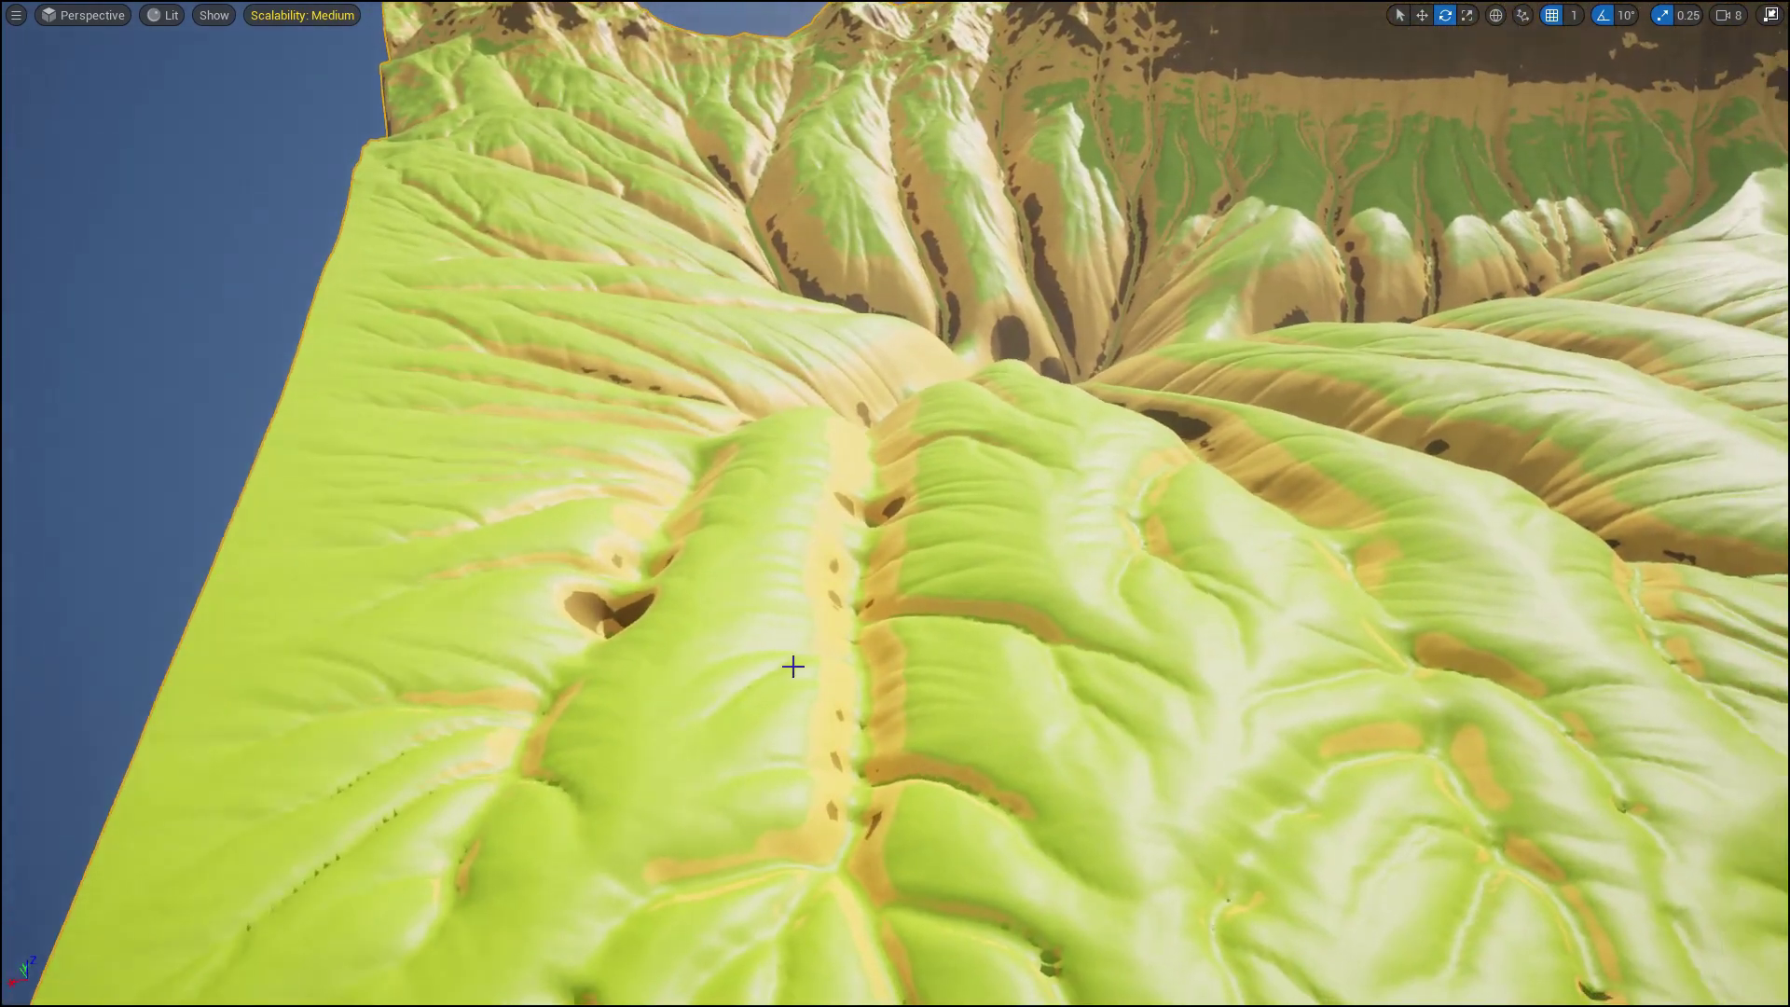
key("F11")
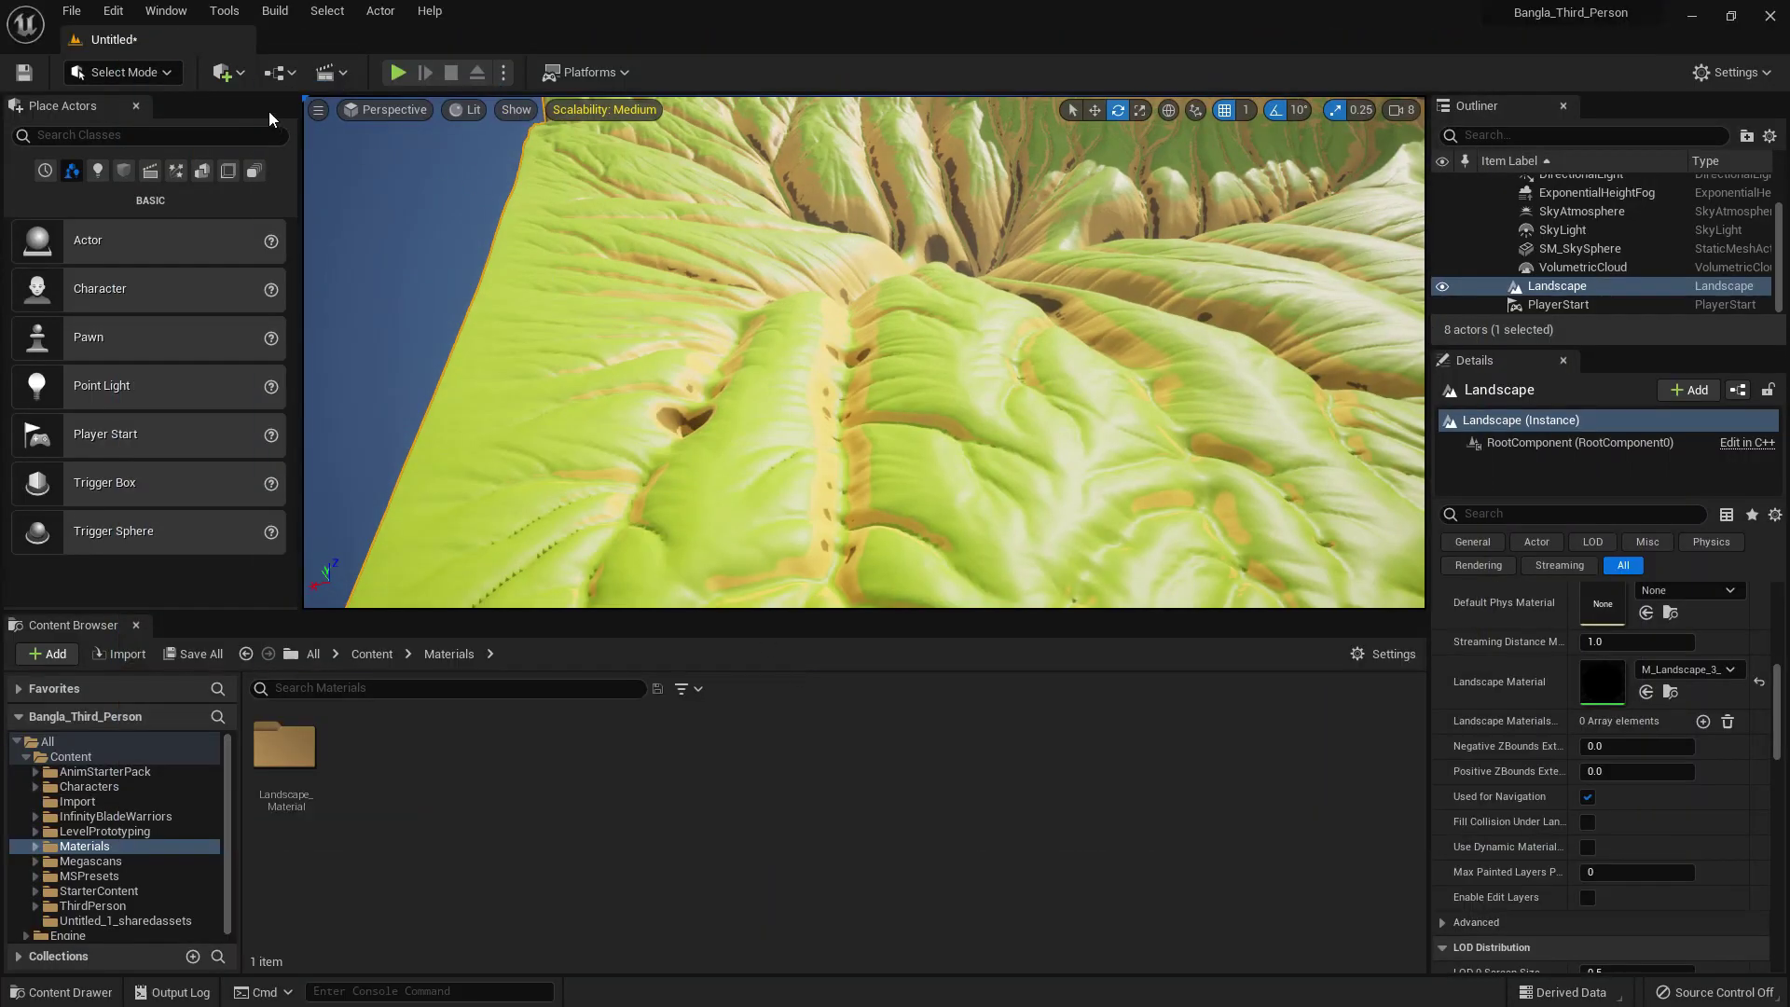
left_click(223, 73)
left_click(287, 143)
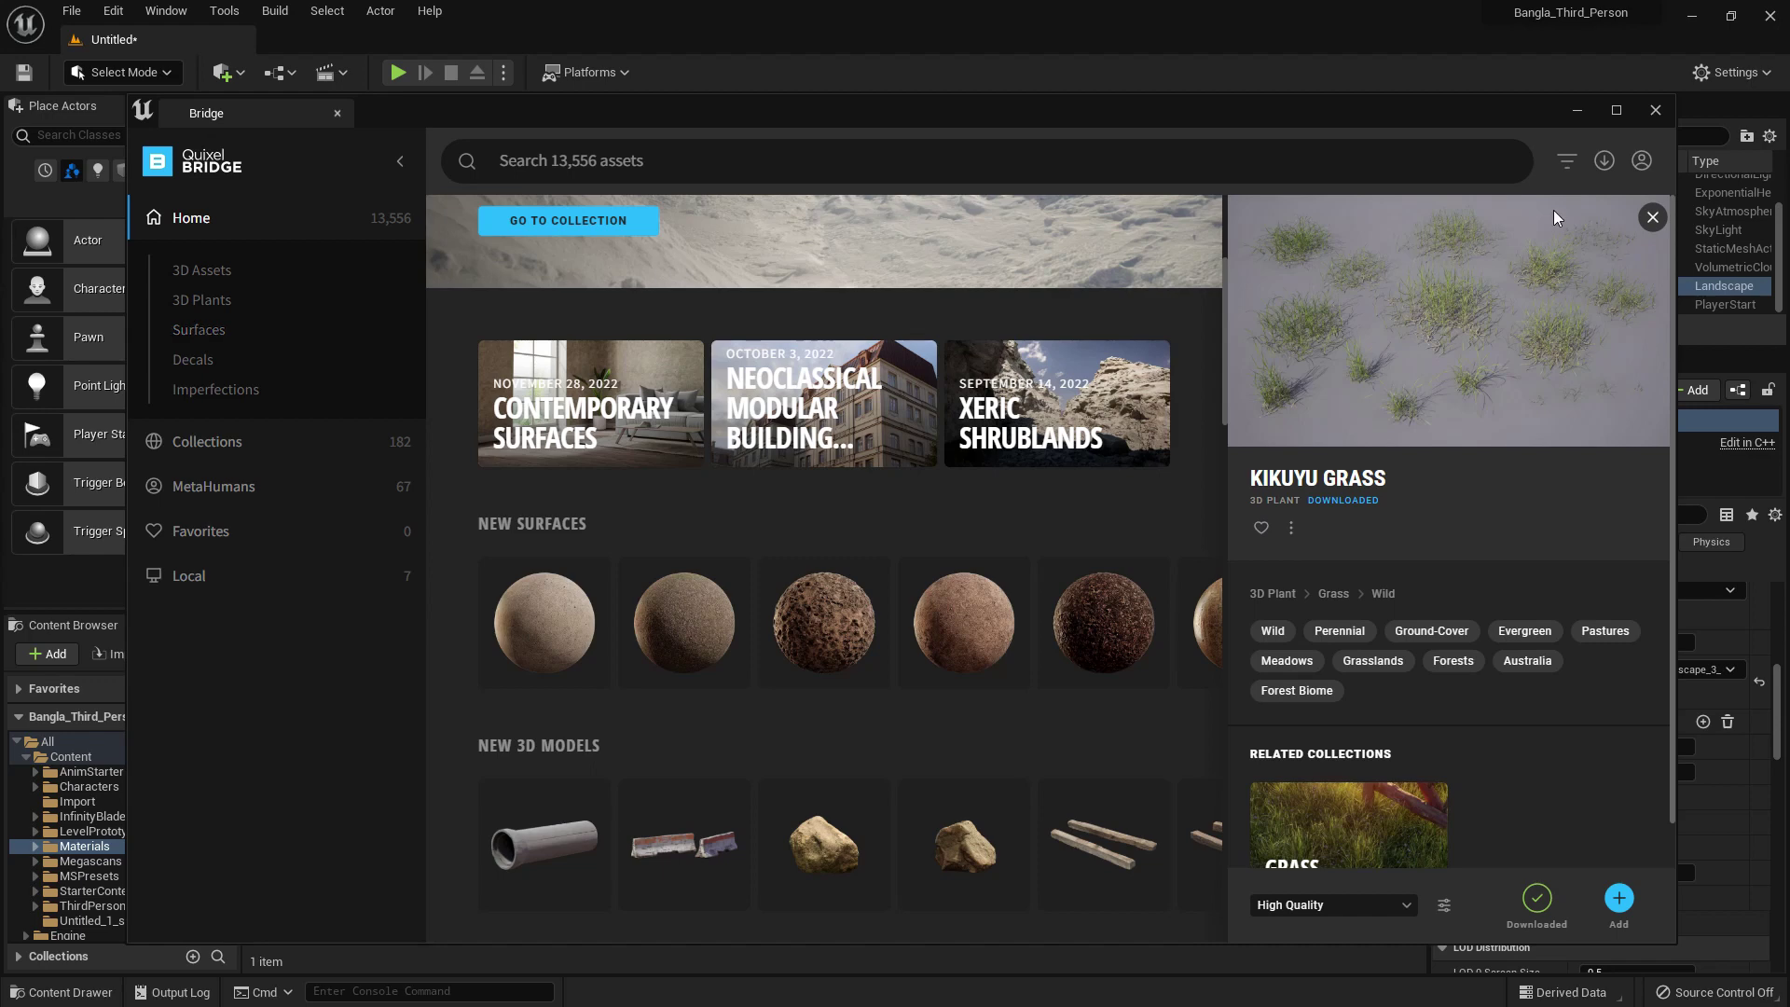
left_click(1641, 162)
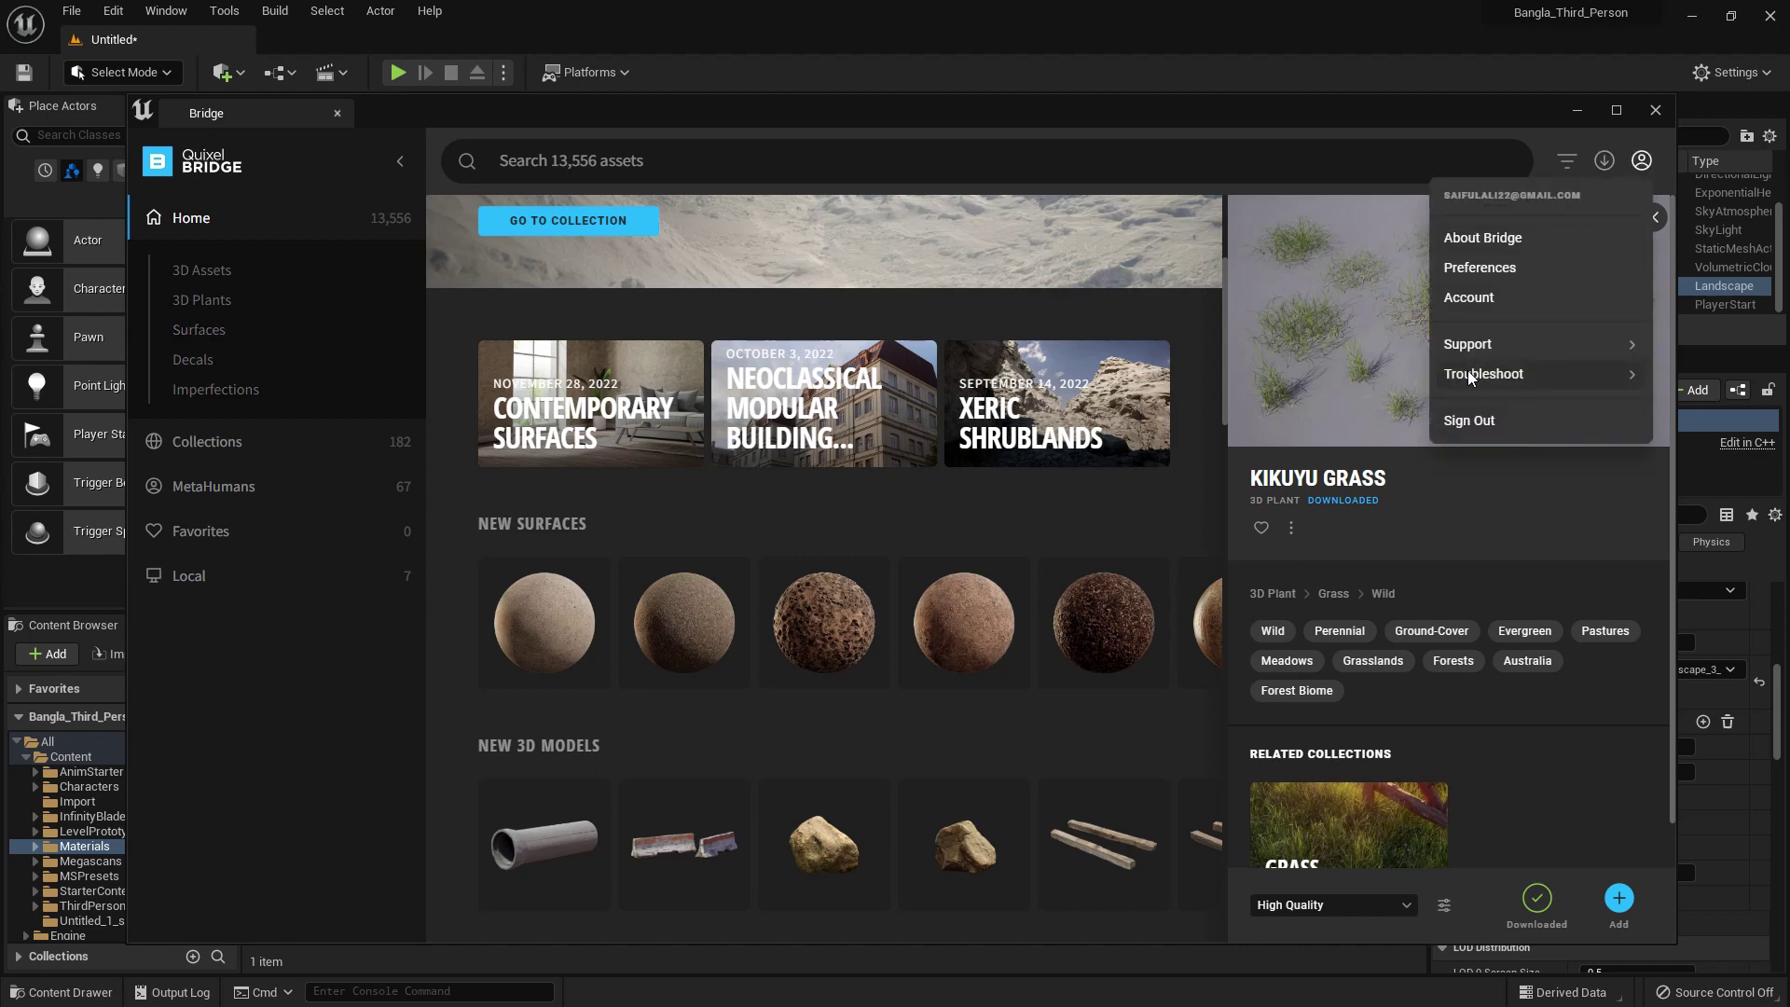
- Search the Bridge library for "grass" and look through the latest assets around Kikuyu Grass
left_click(984, 153)
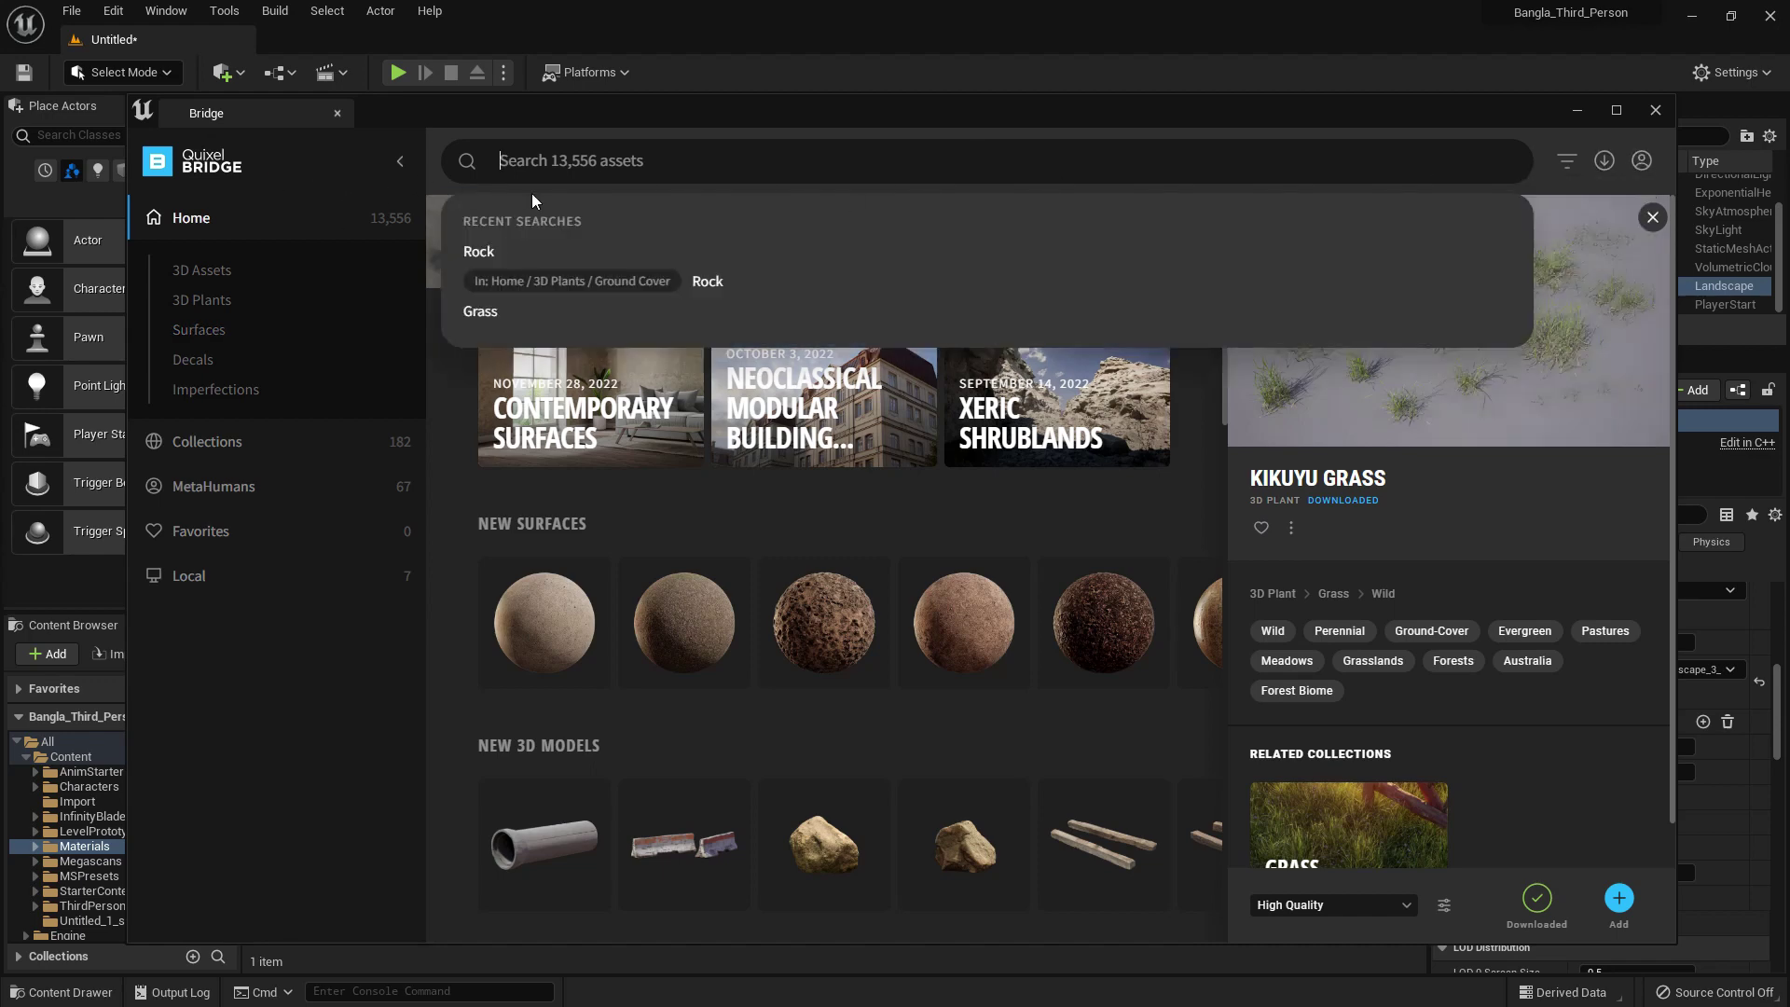
type("grass")
key("Return")
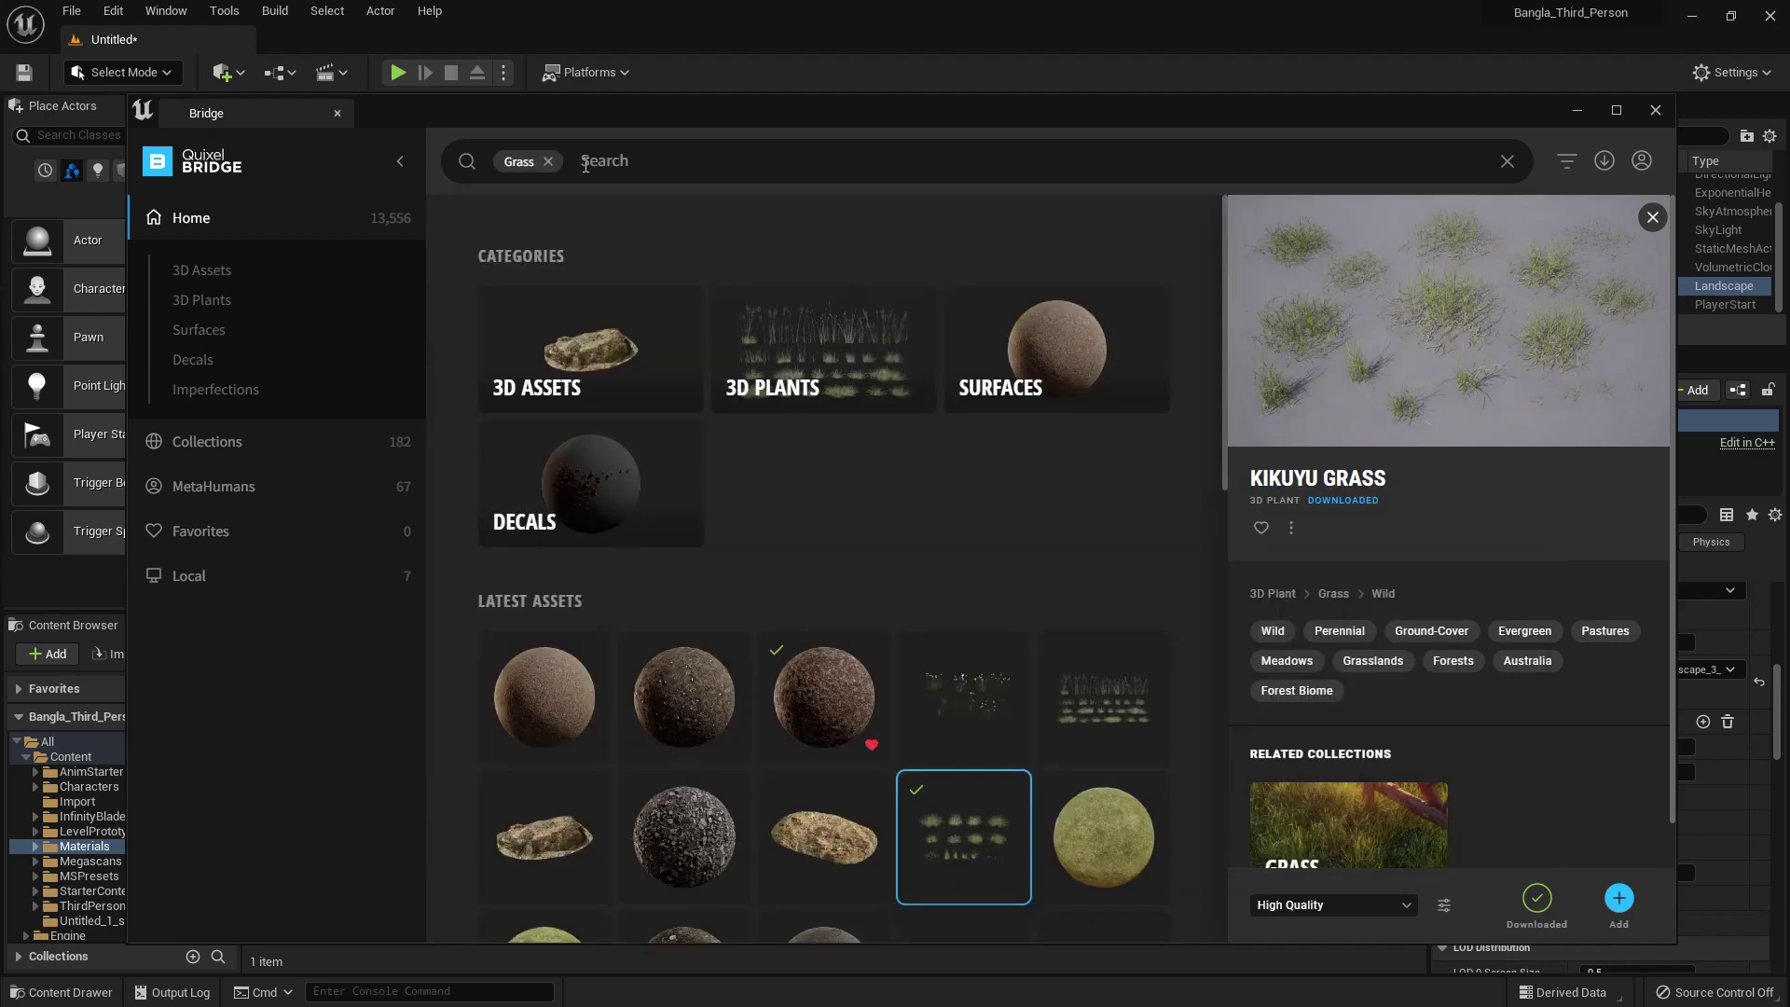
scroll(991, 474, "down", 1)
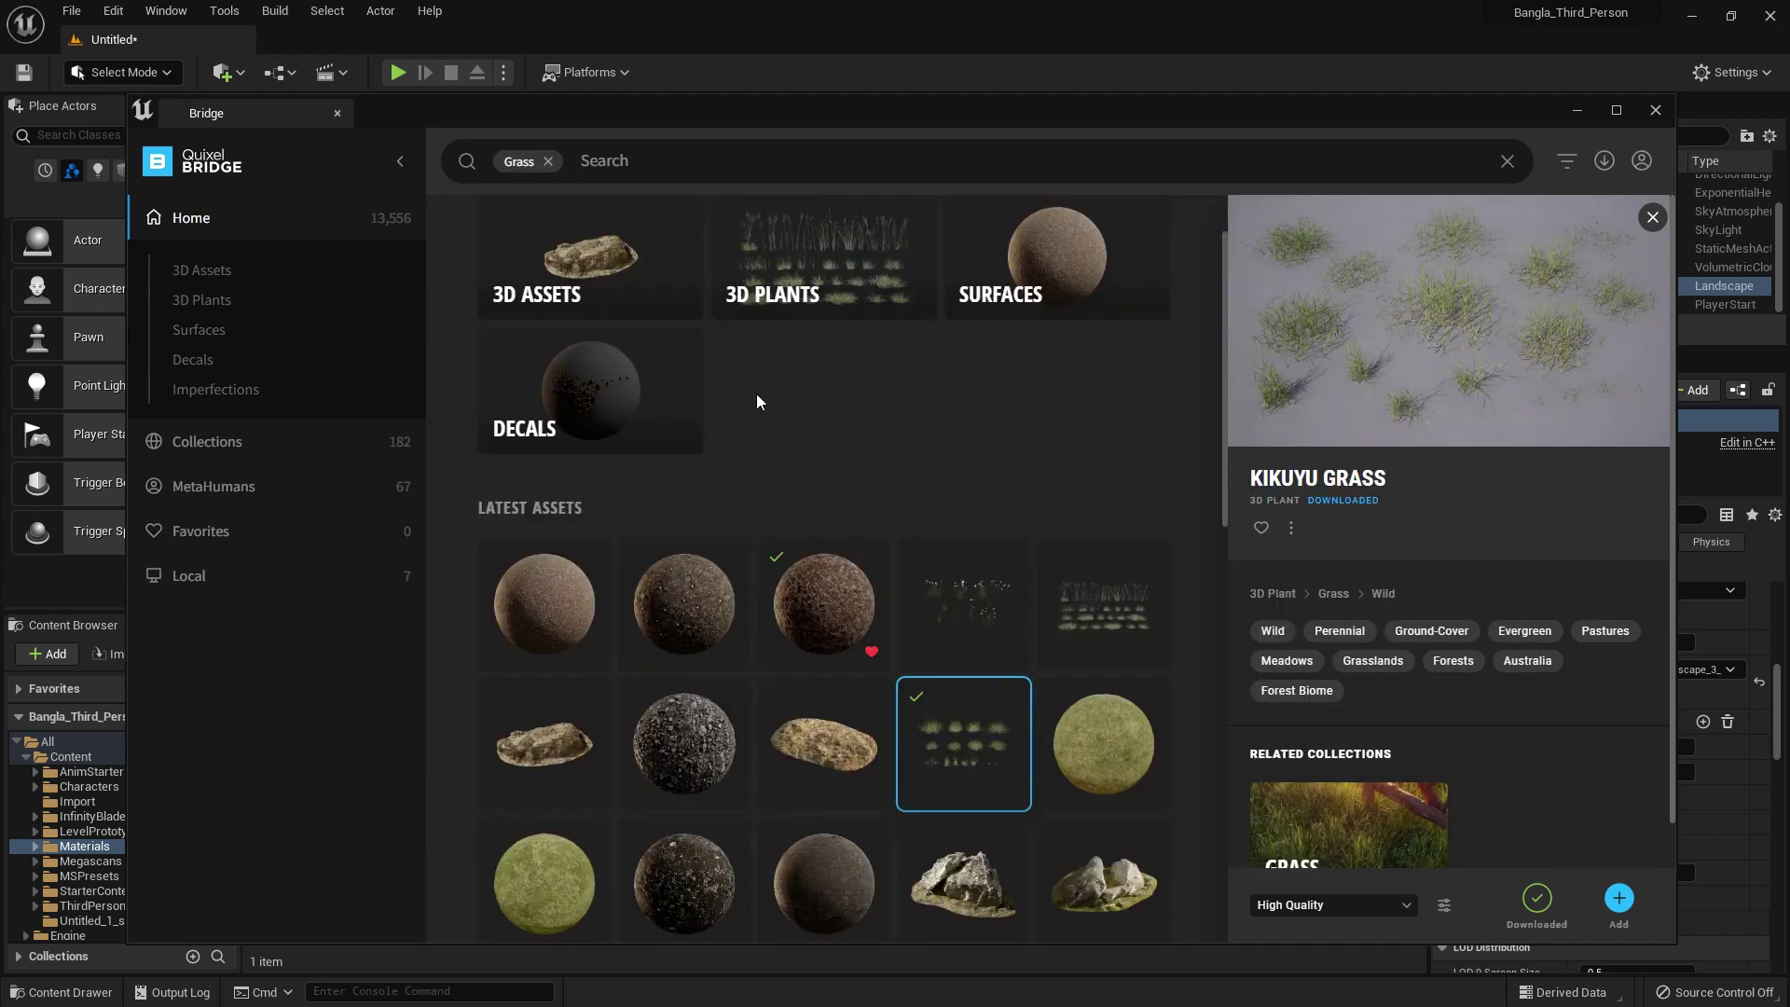
scroll(814, 408, "down", 3)
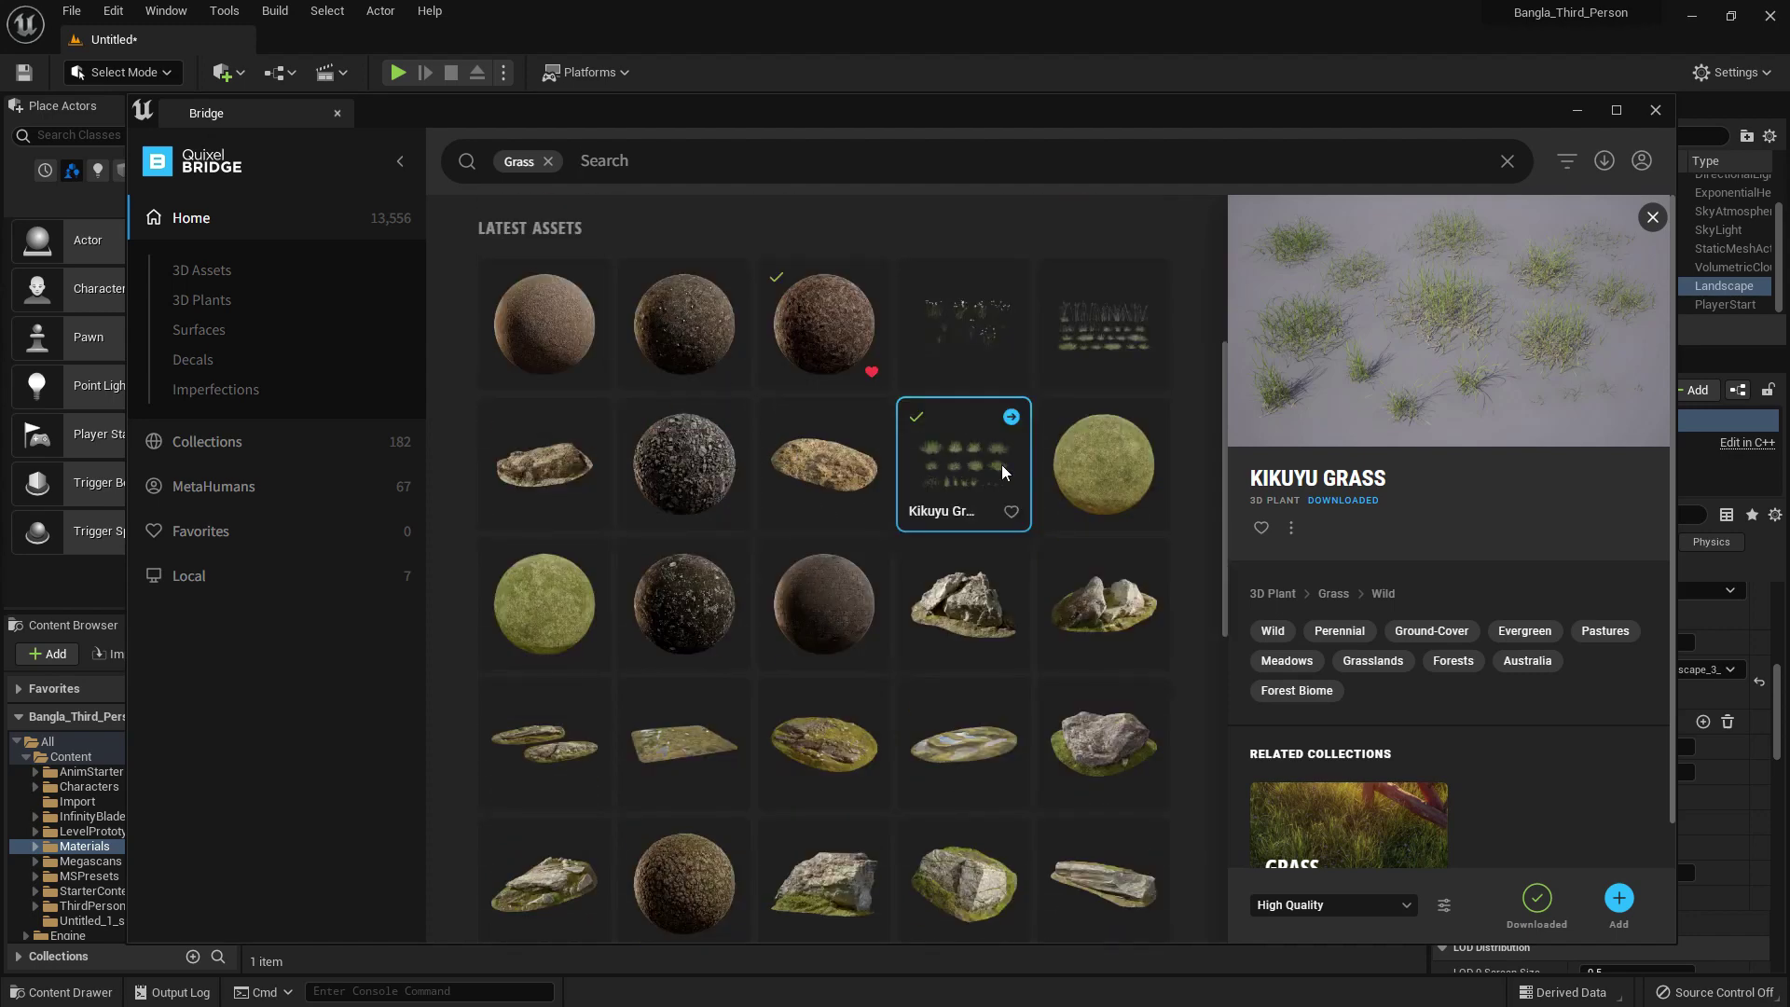
scroll(813, 379, "up", 2)
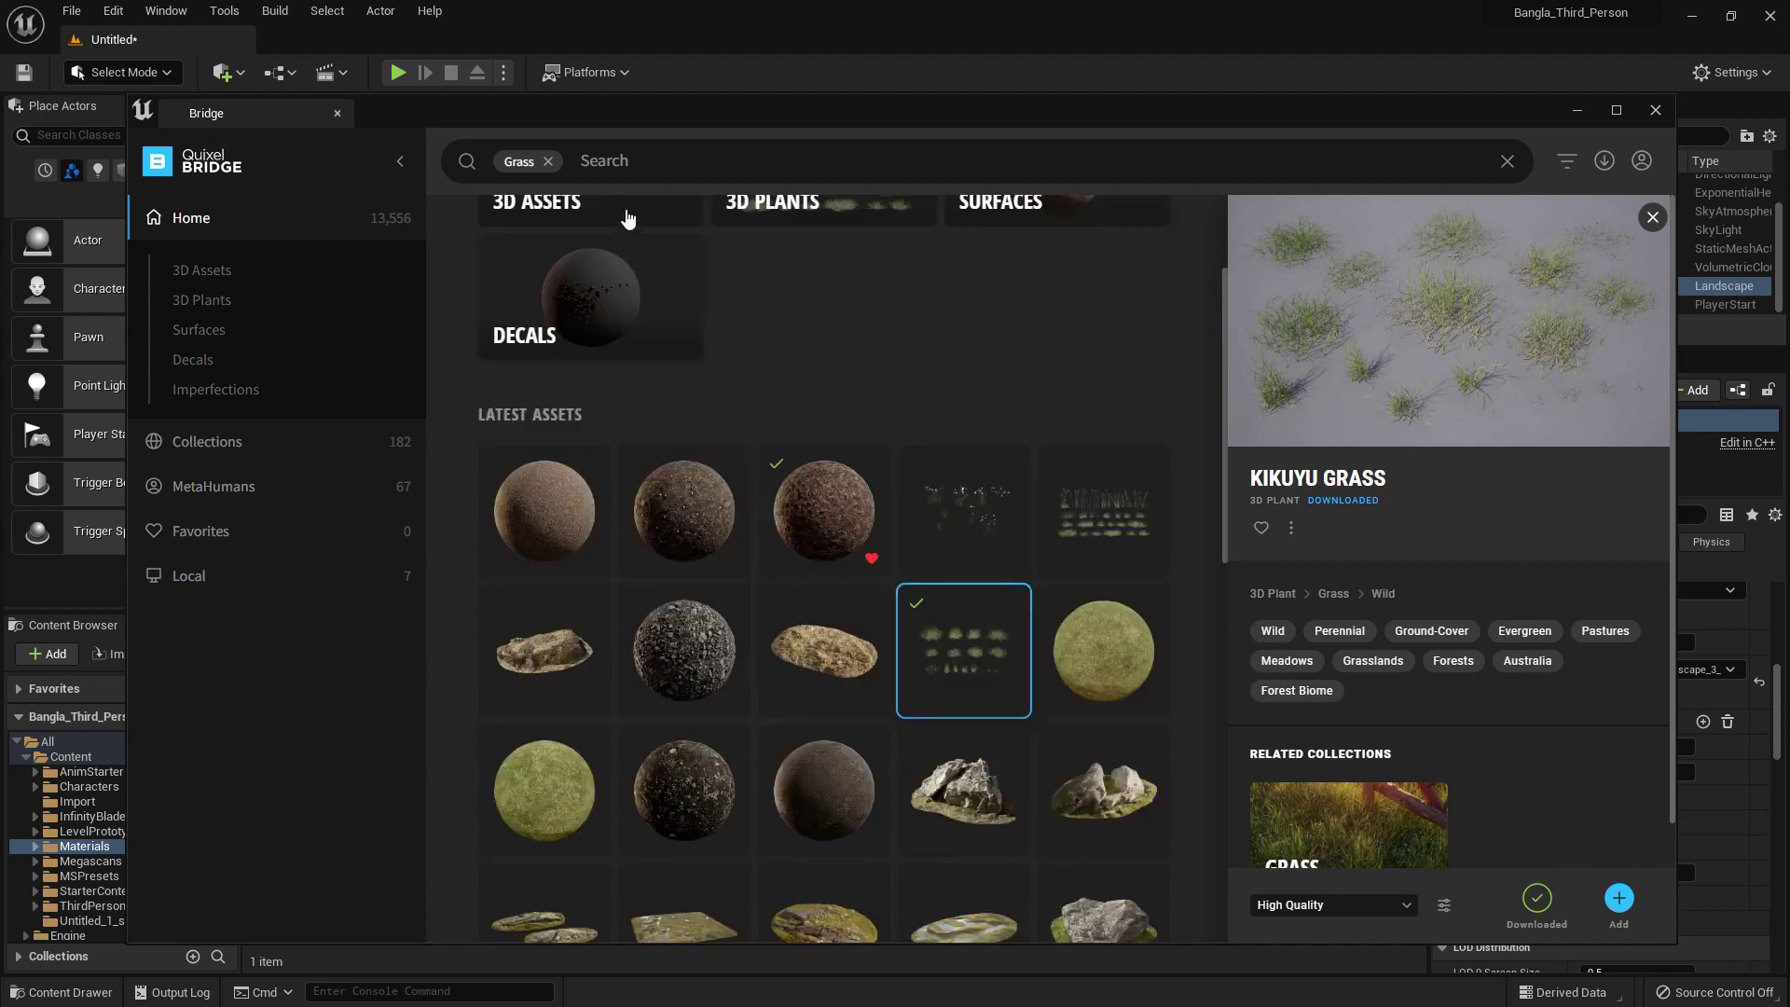
- Replace the grass search with "rock", enlarge the Bridge window and look through the results
left_click(549, 162)
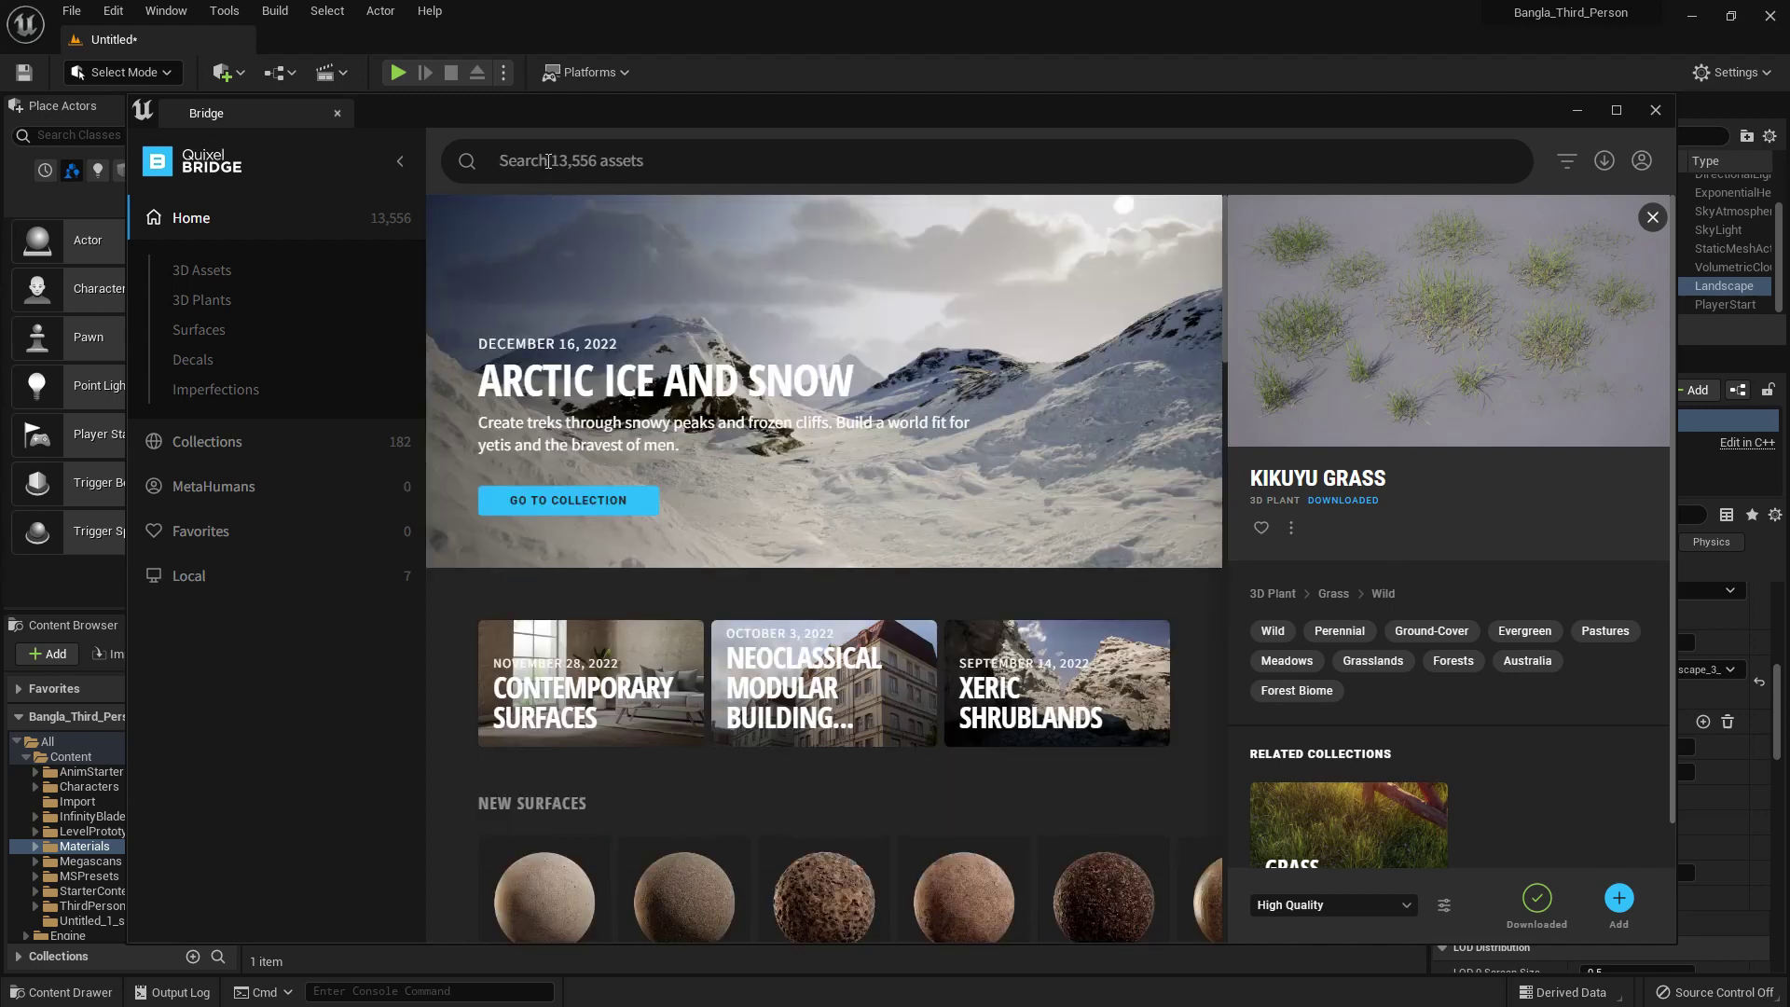
left_click(549, 162)
type("rock")
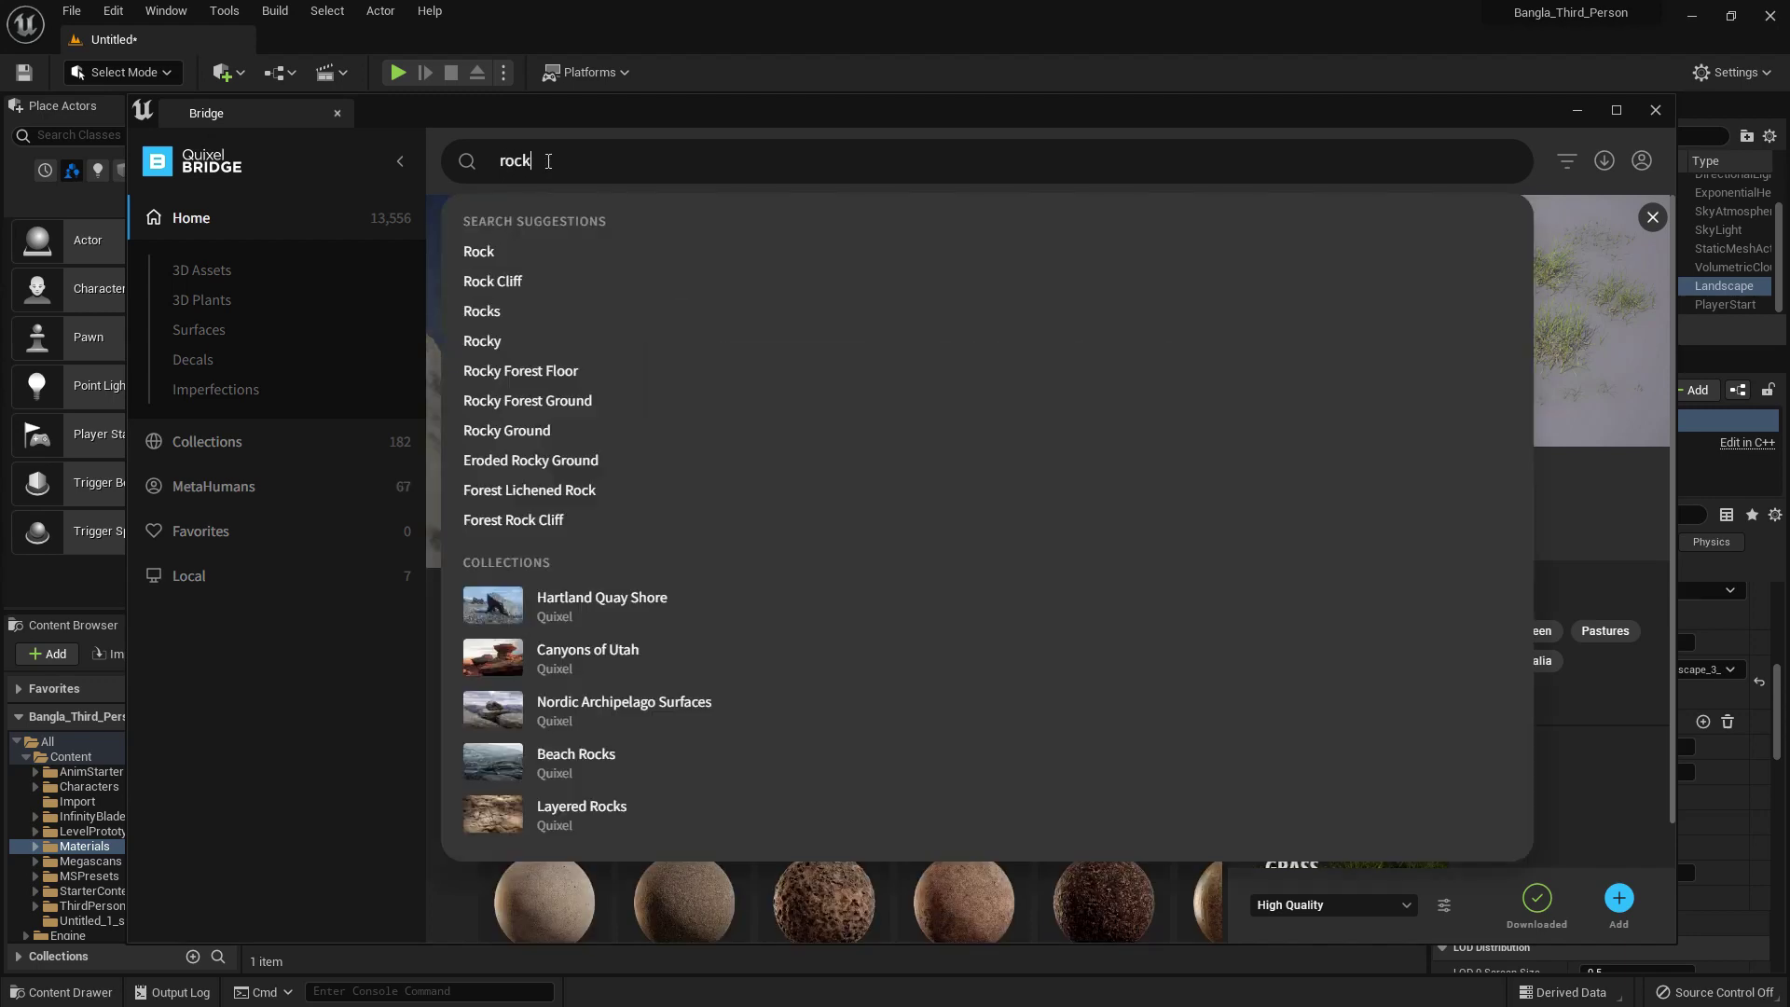
key("Return")
scroll(490, 664, "down", 2)
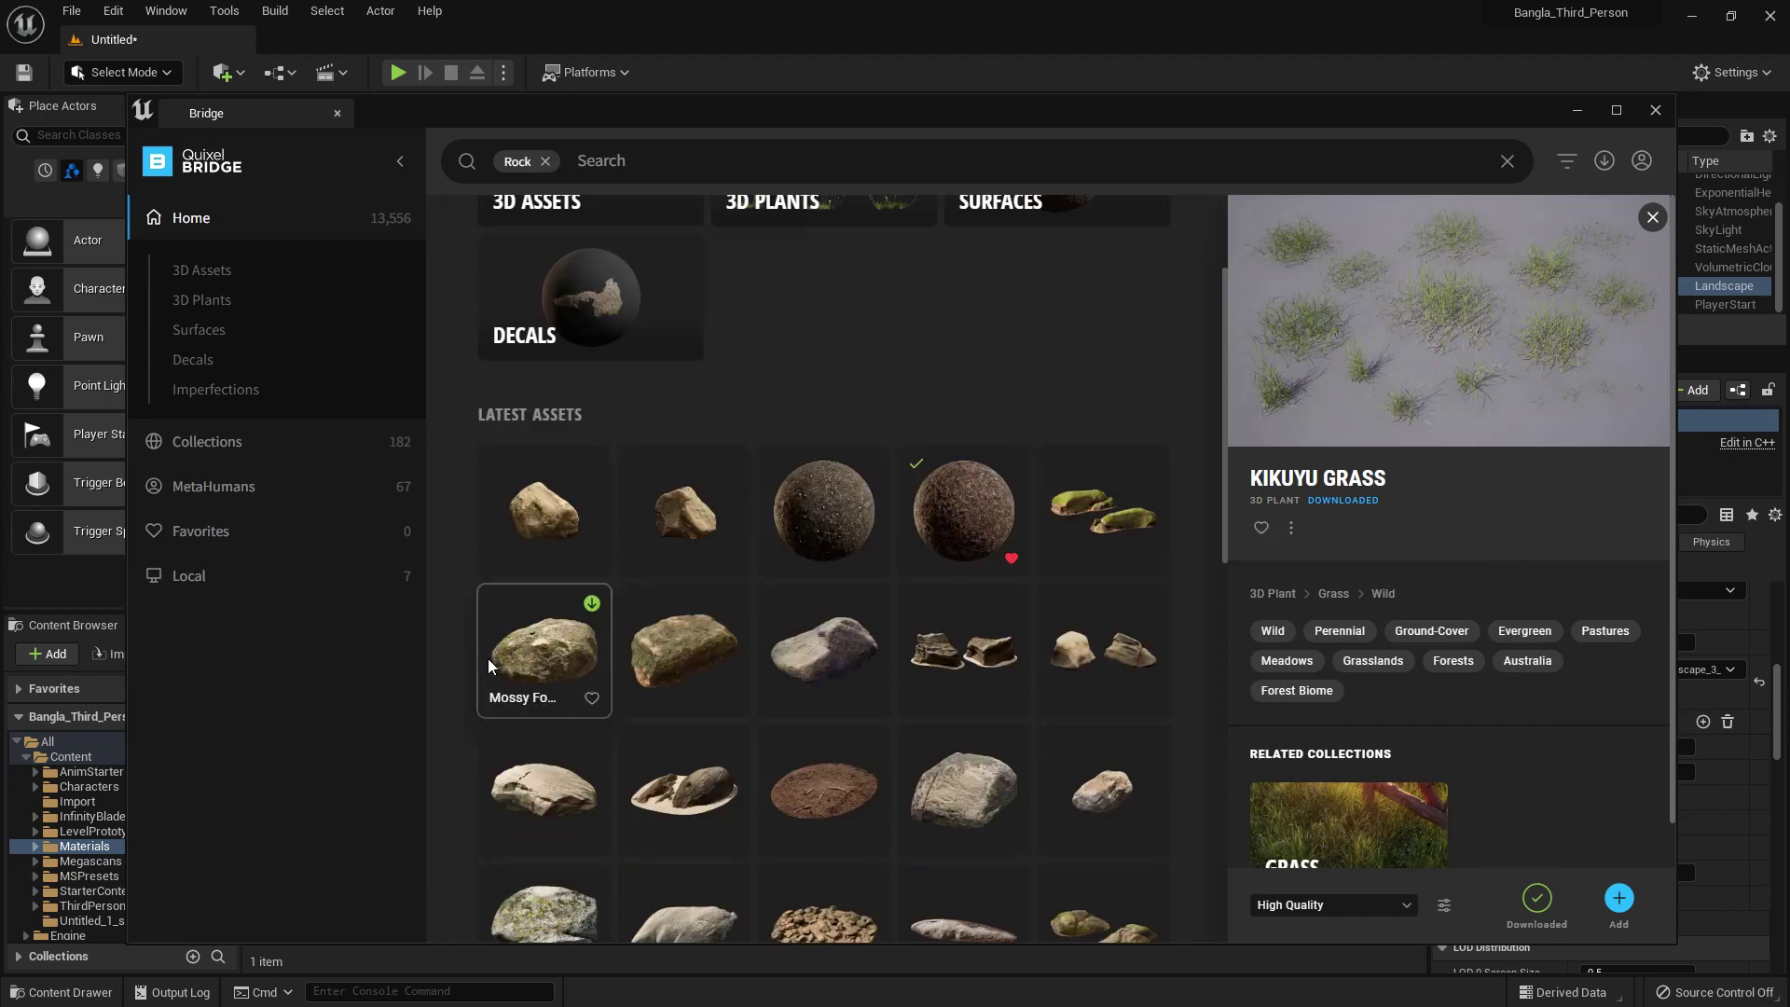
left_click(1617, 110)
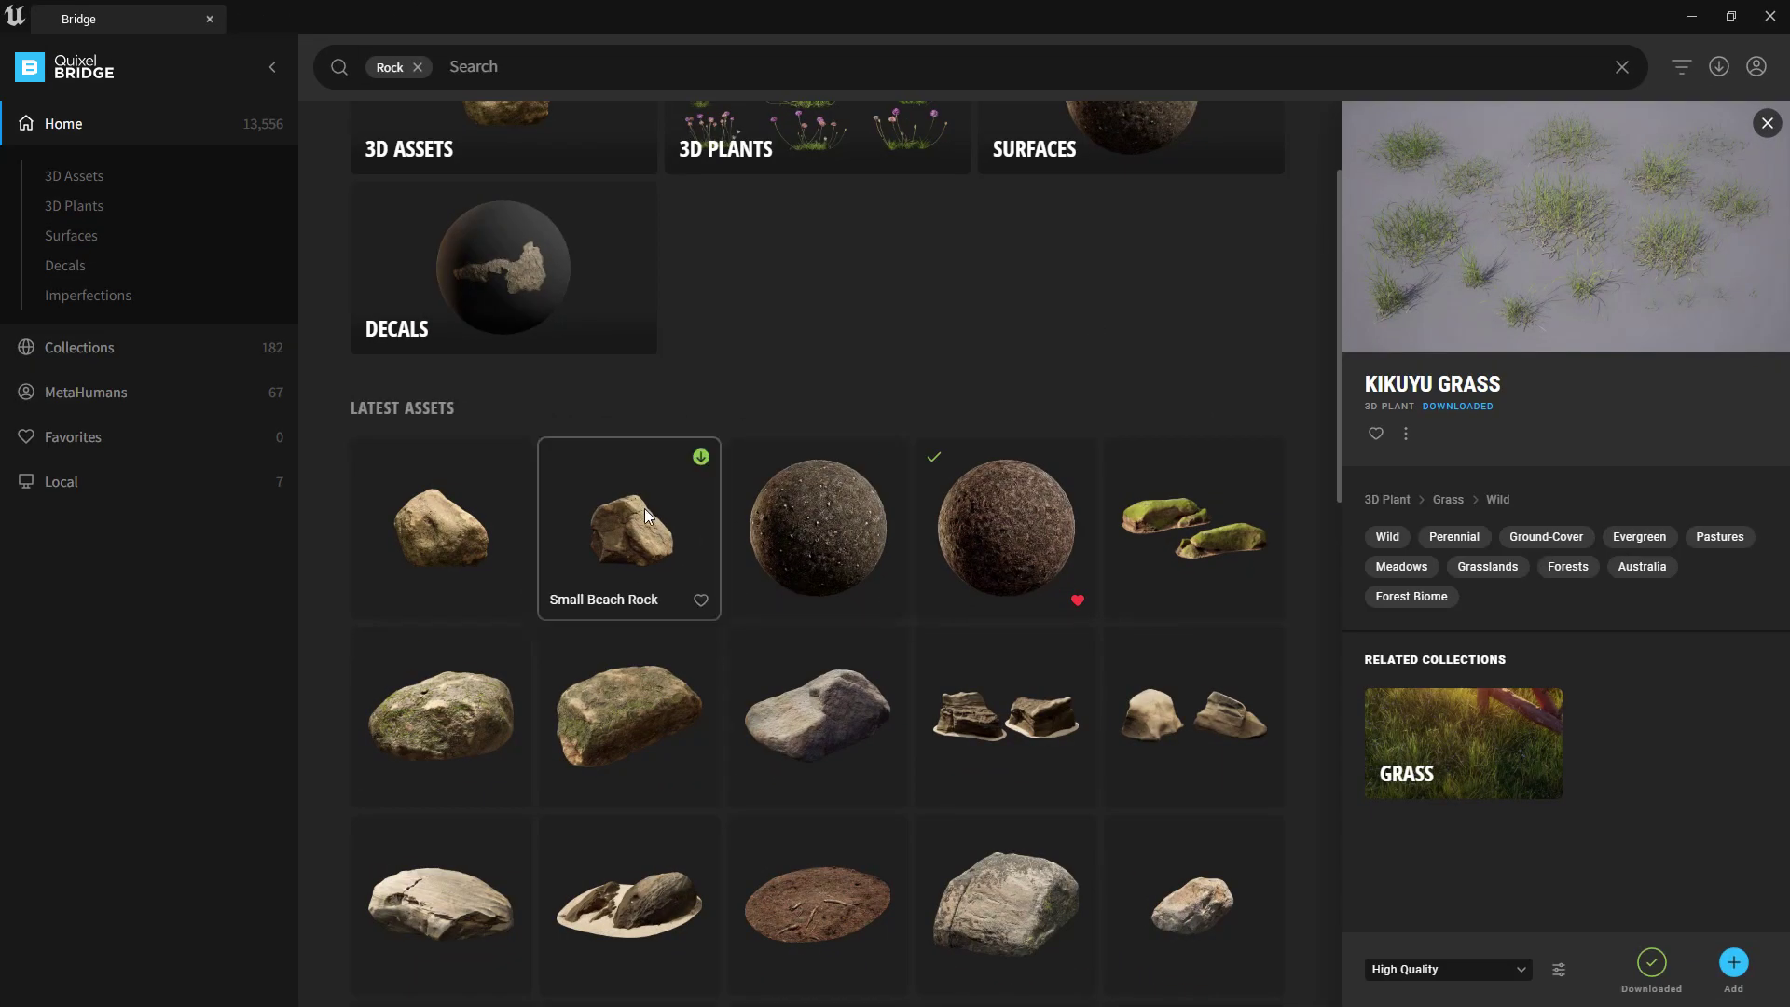
scroll(489, 494, "down", 1)
scroll(464, 664, "down", 3)
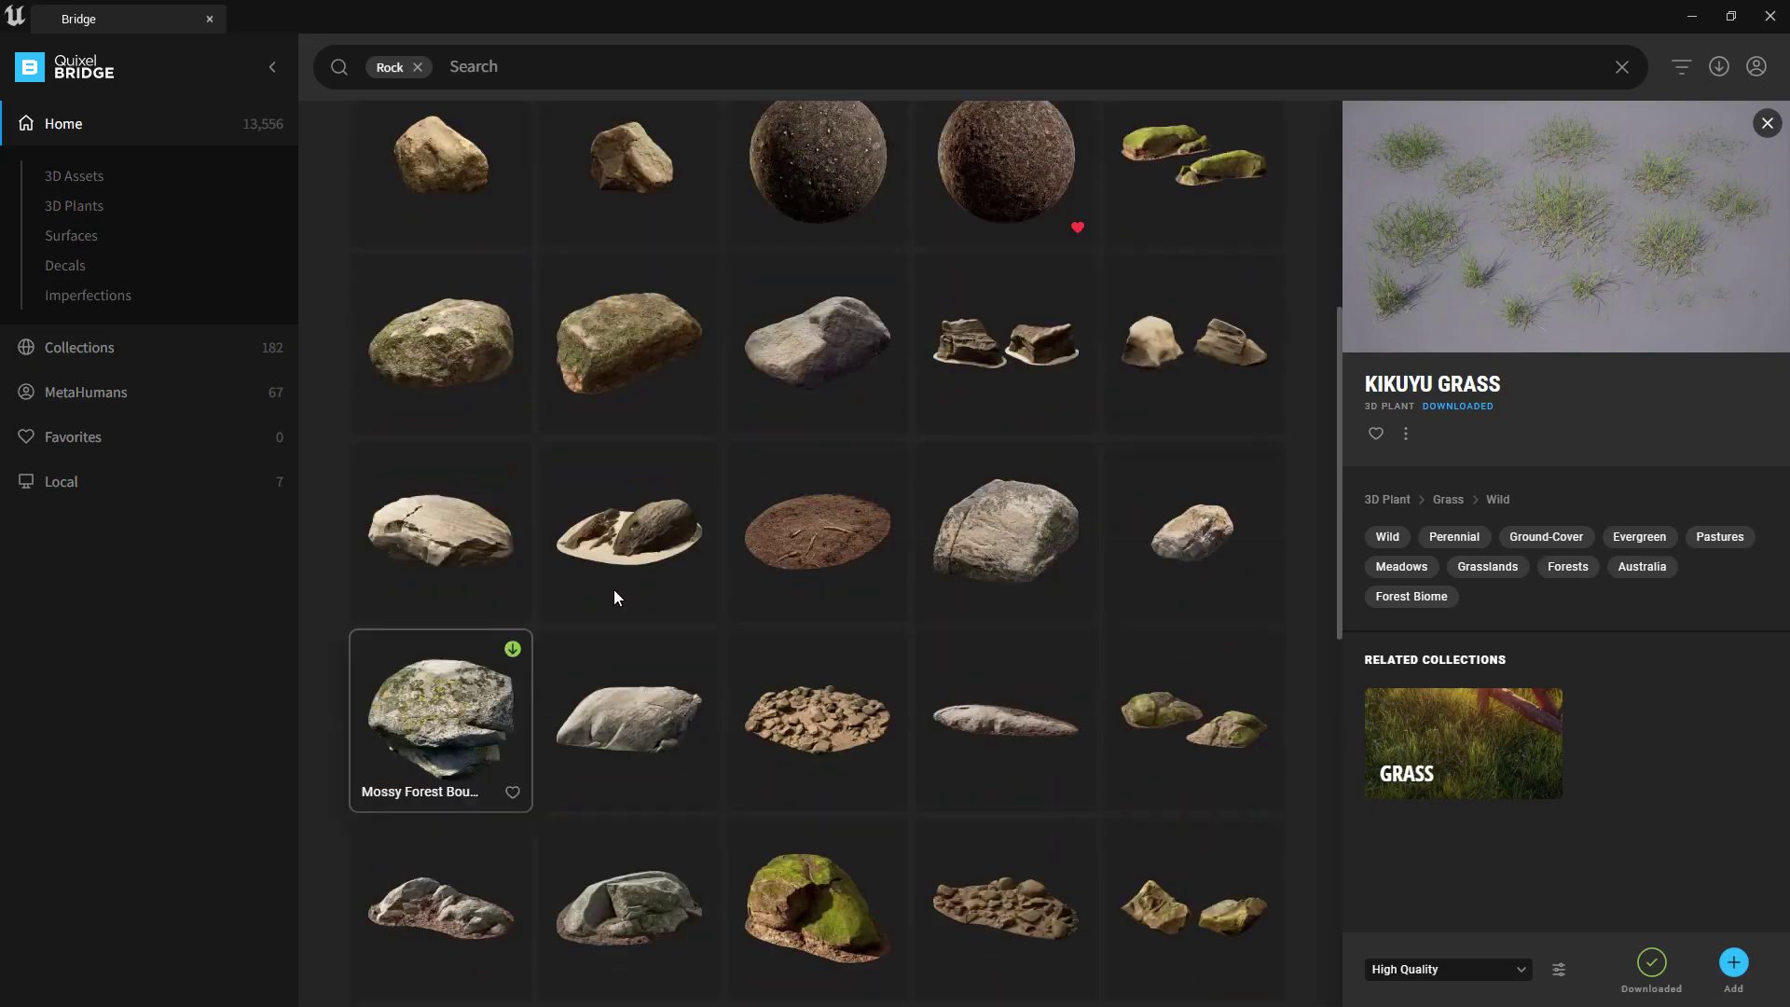
- Inspect the details of the Mossy Forest Rock and Savanna Dry Grass assets
left_click(617, 376)
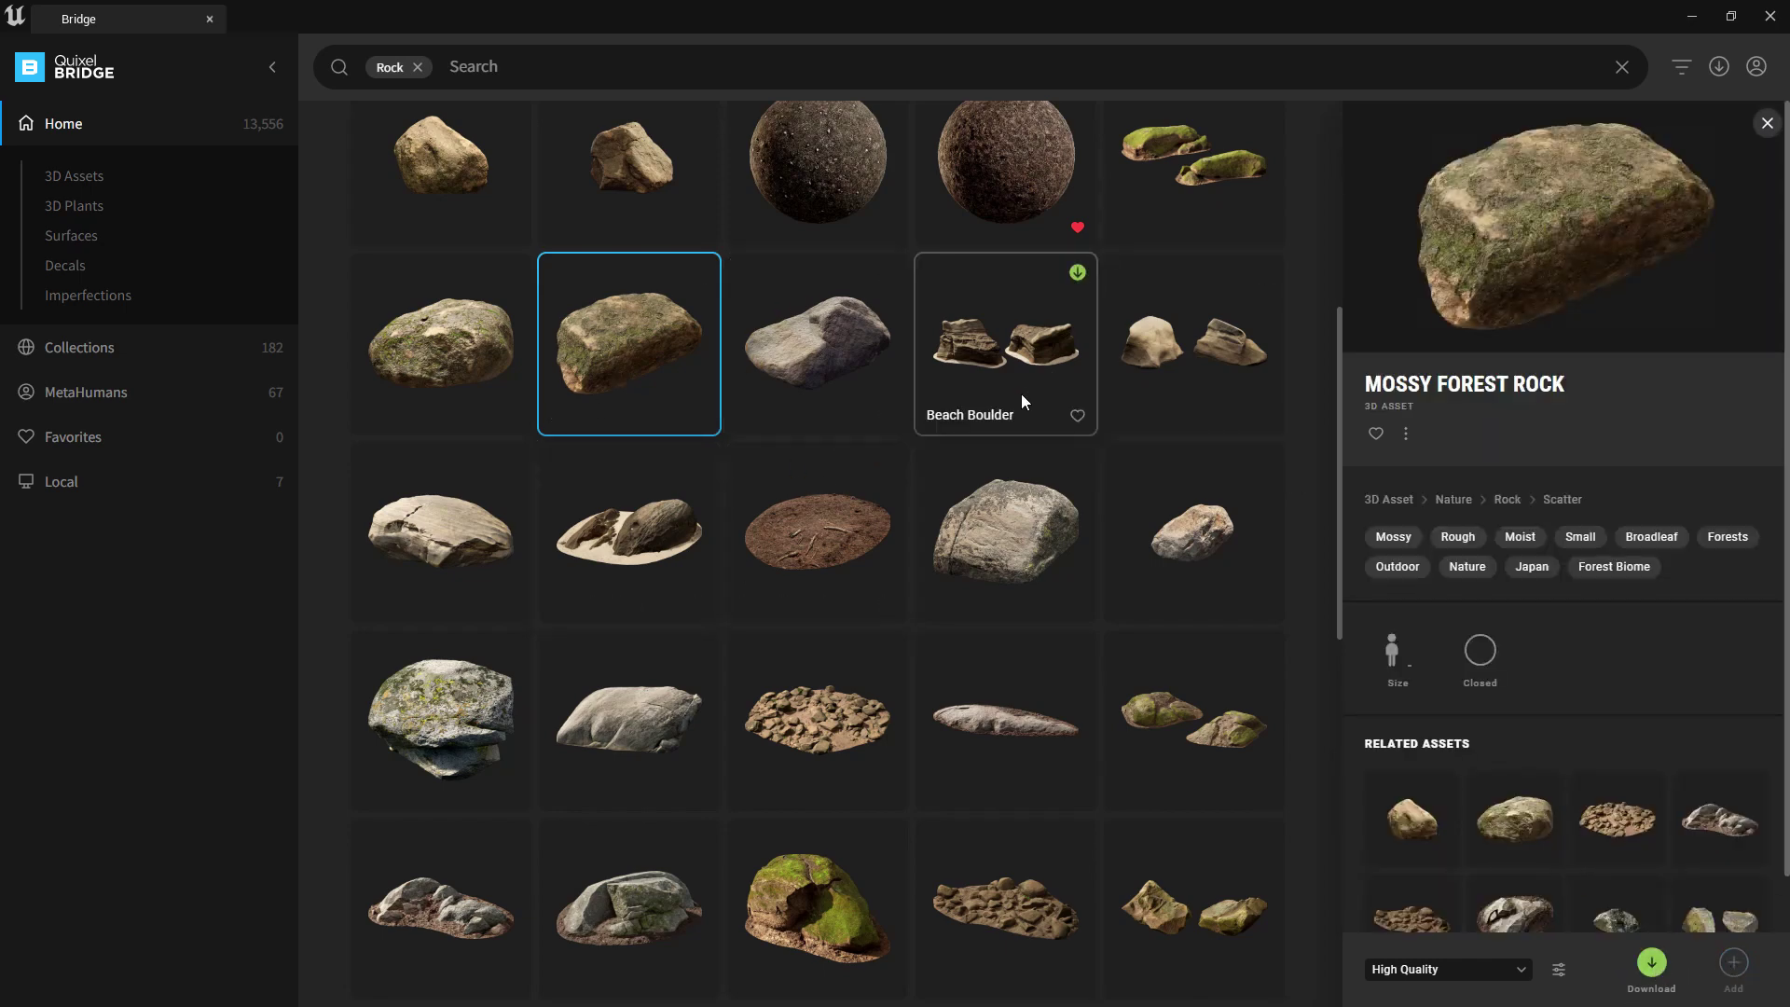
scroll(1047, 382, "up", 3)
left_click(964, 403)
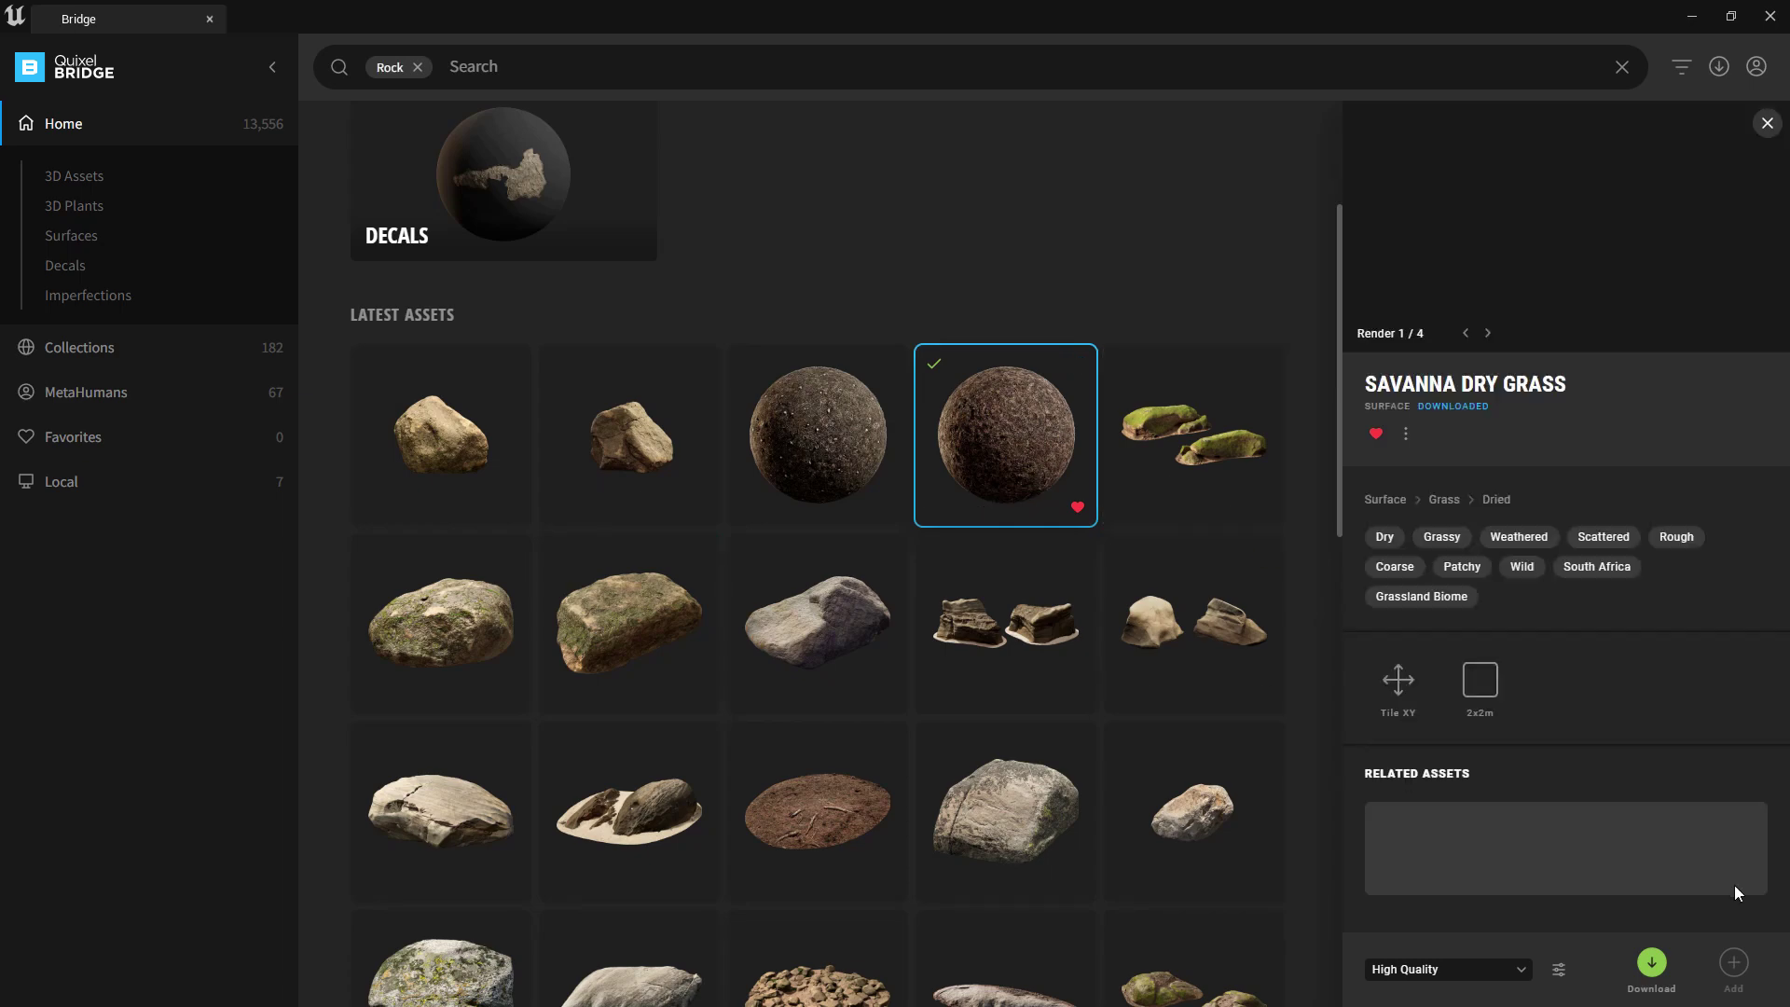
scroll(1047, 548, "down", 3)
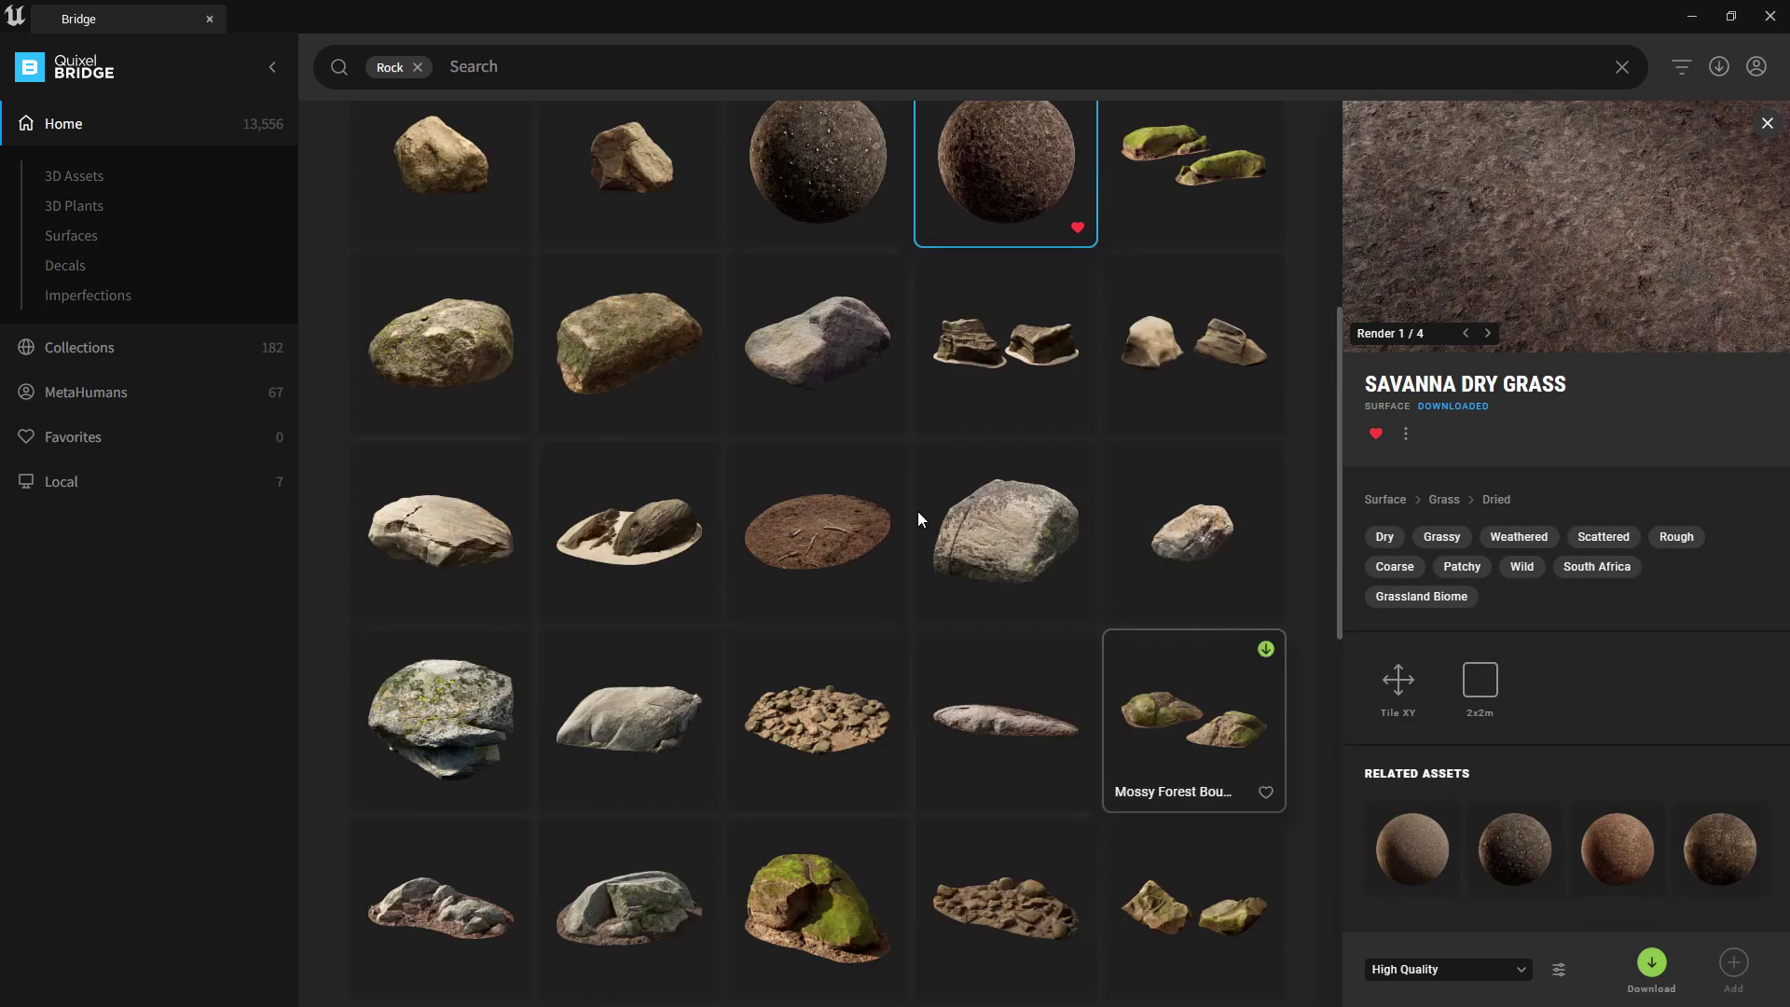
- Review the locally downloaded Kikuyu Grass and Dirty Stone Wall assets, and minimise Bridge to return to the level editor
left_click(61, 482)
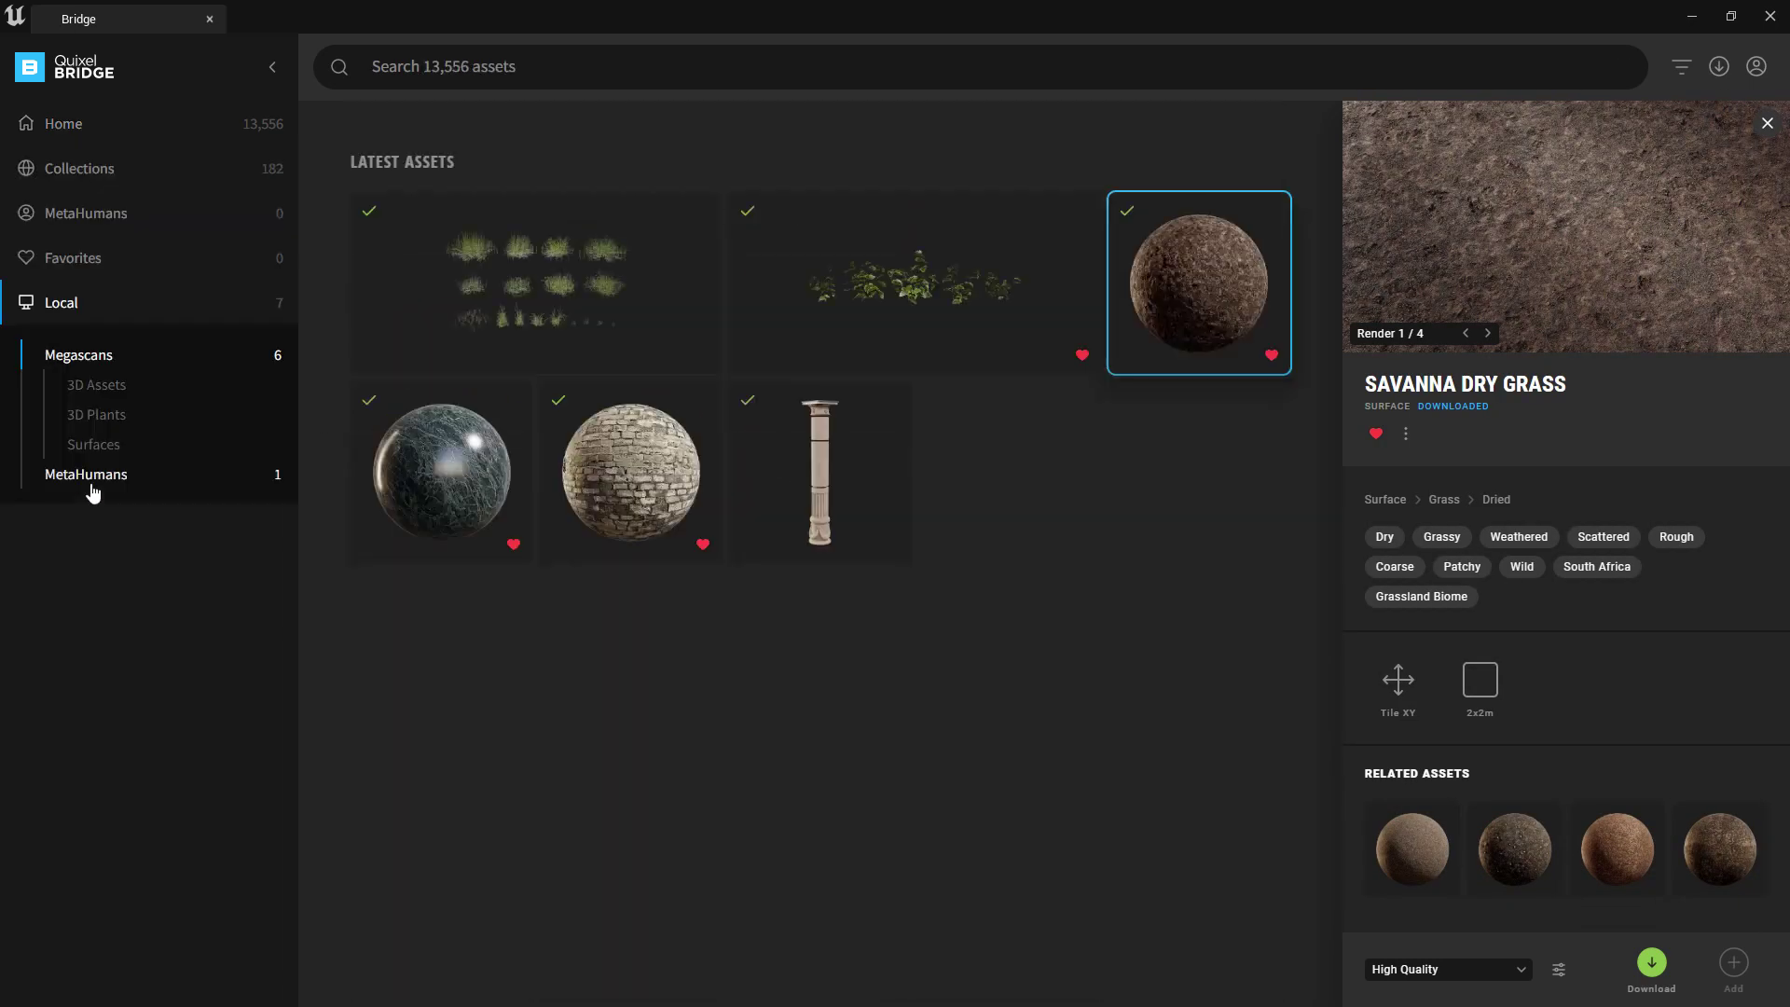
left_click(569, 302)
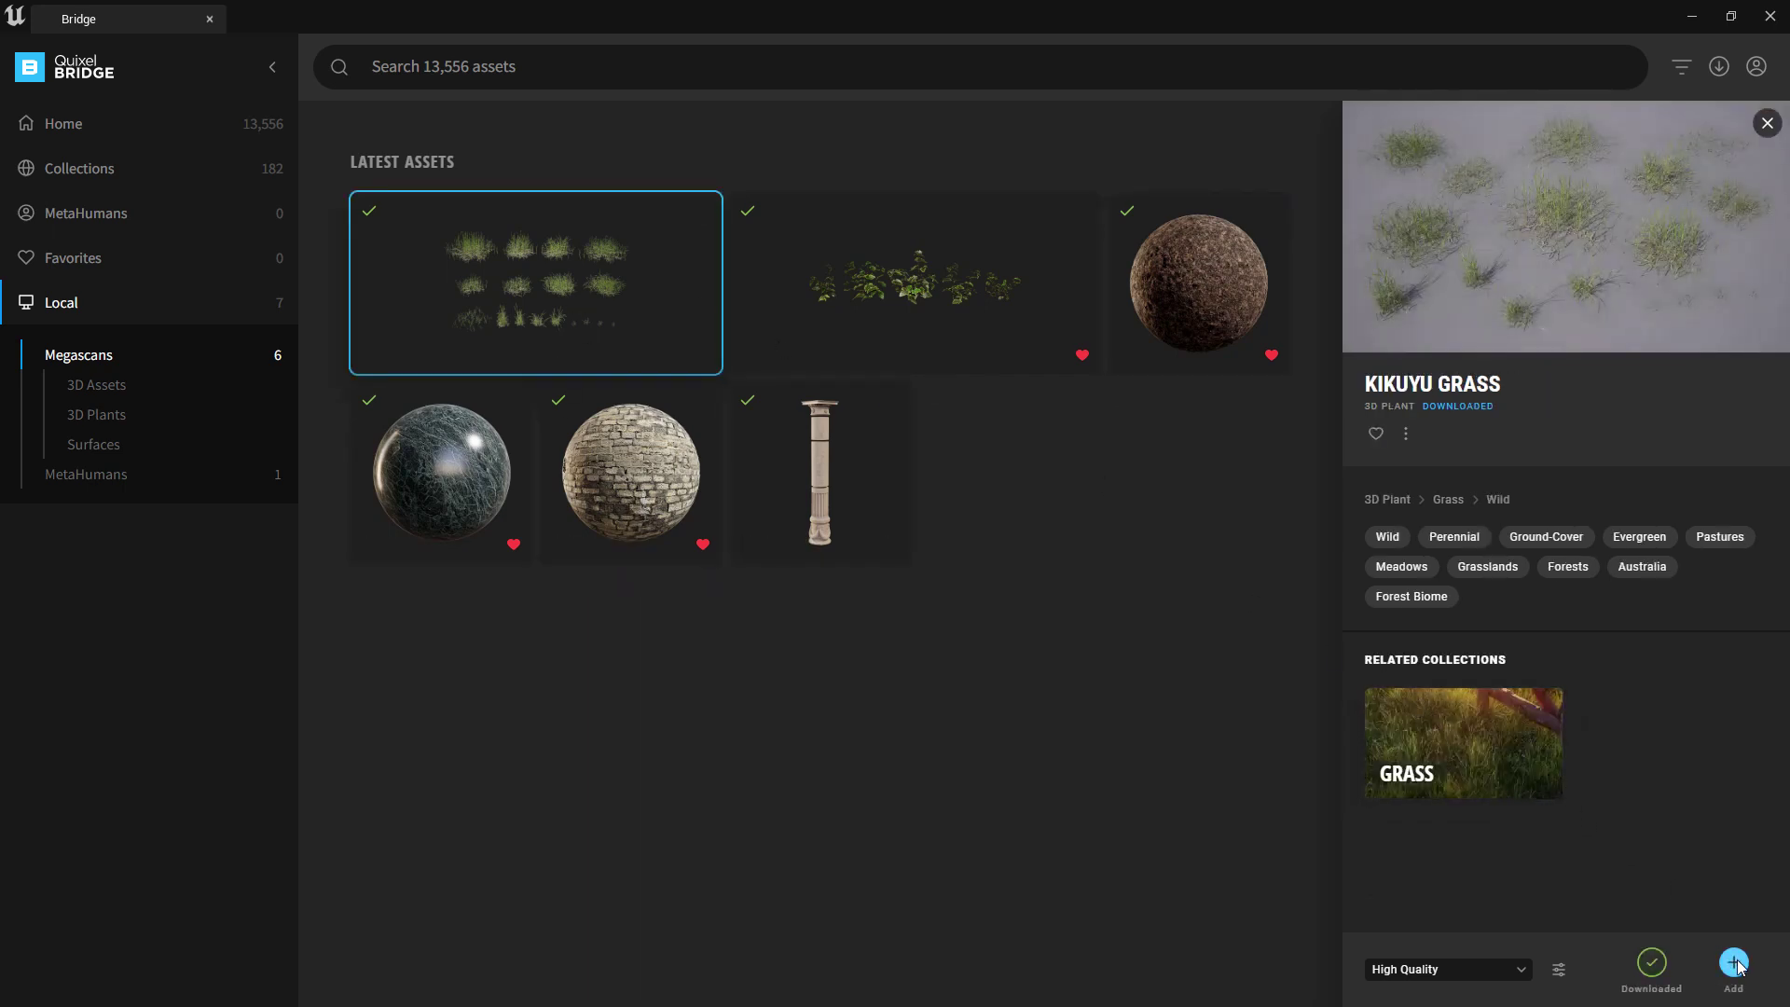
left_click(621, 469)
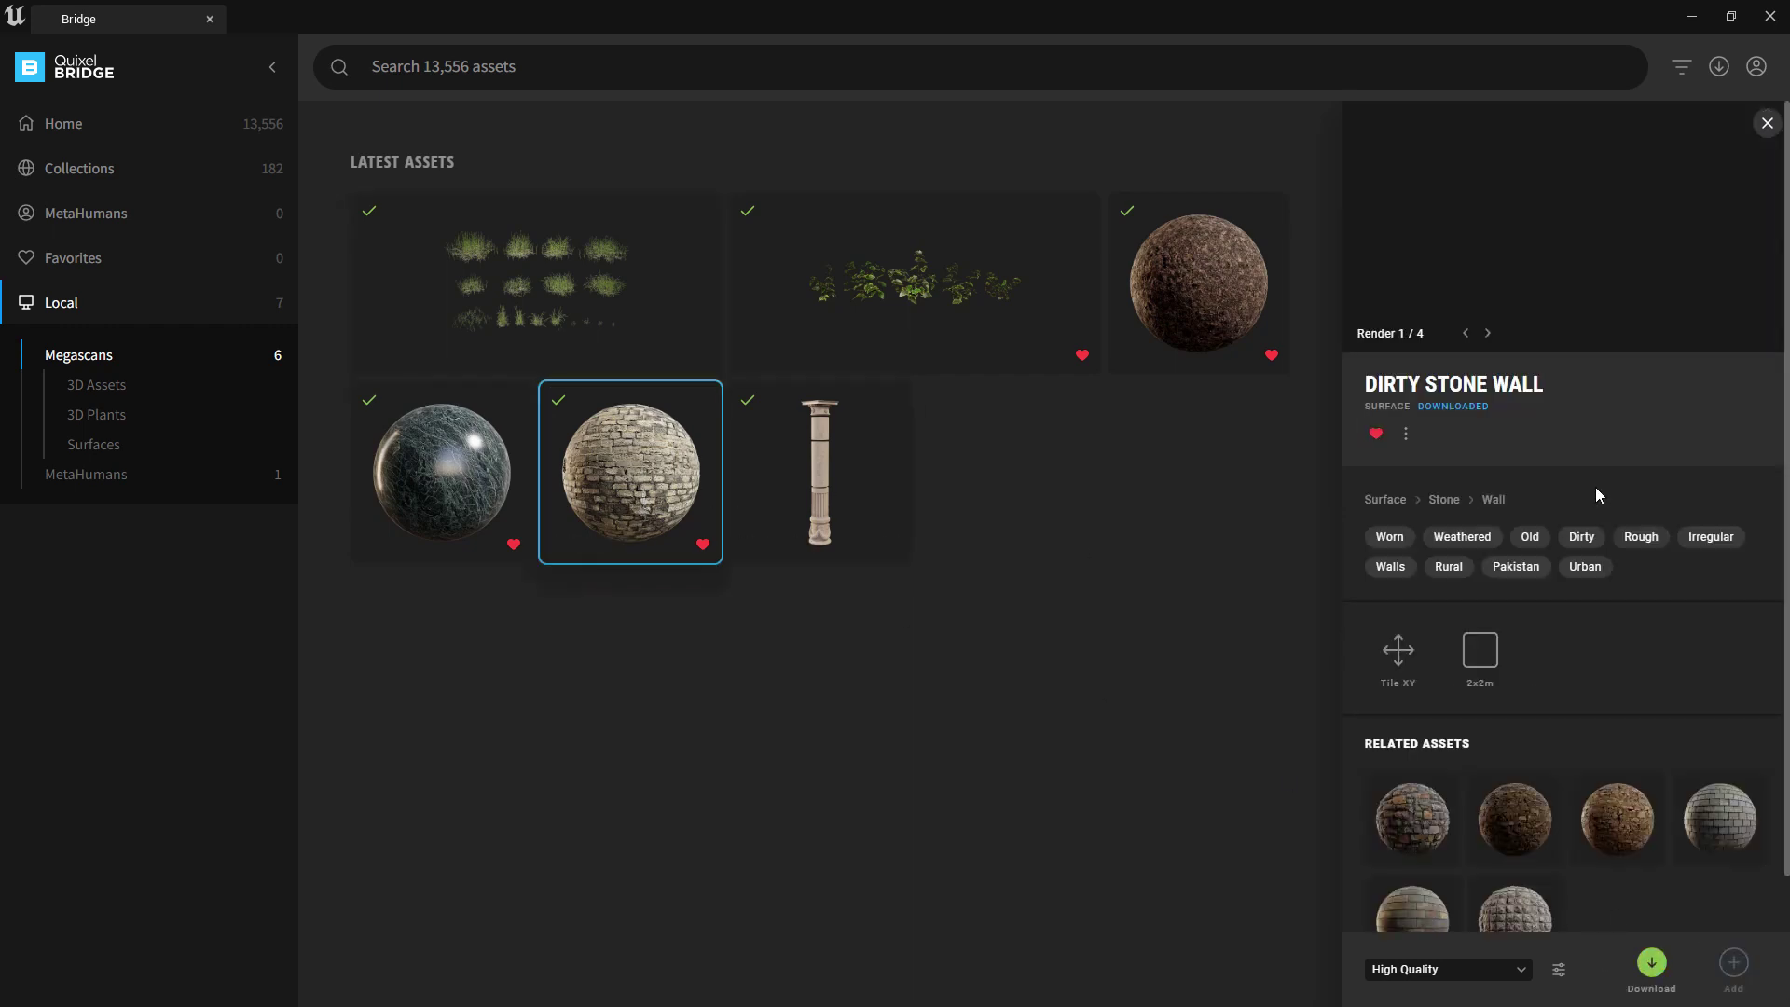
left_click(1693, 17)
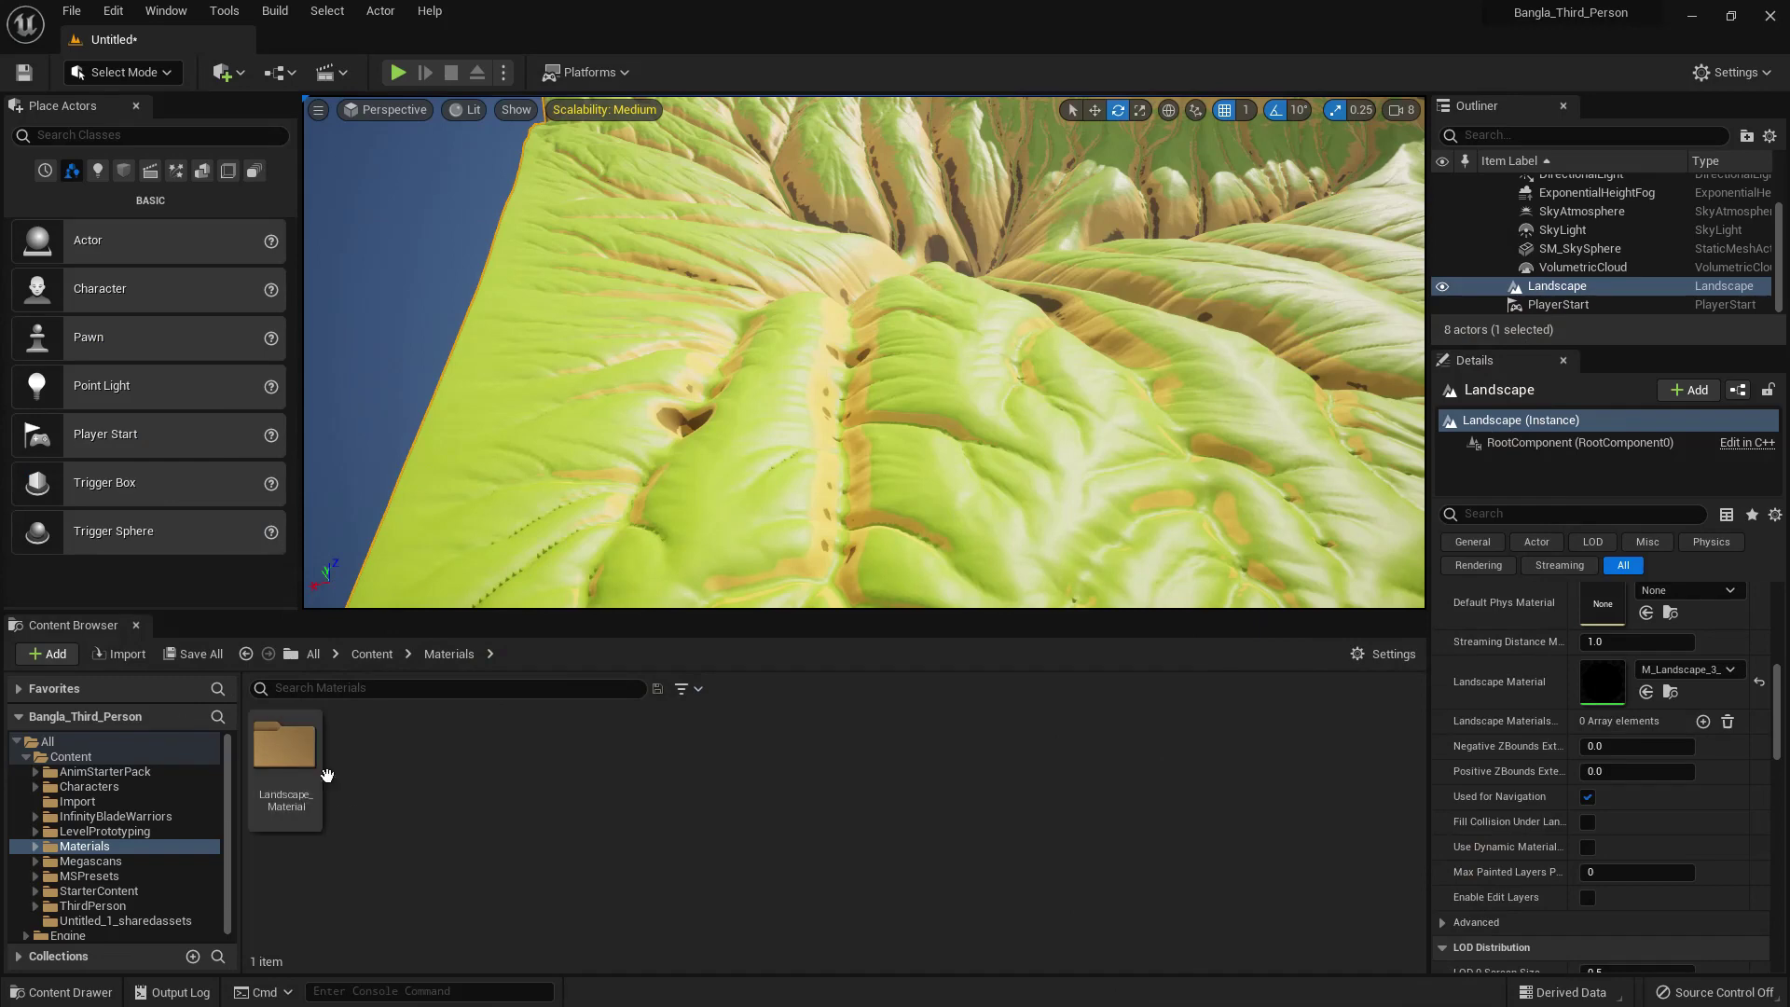
- Open the Kikuyu_Grass_wiljearqx folder inside Megascans/3D_Plants in the project content
scroll(116, 865, "down", 1)
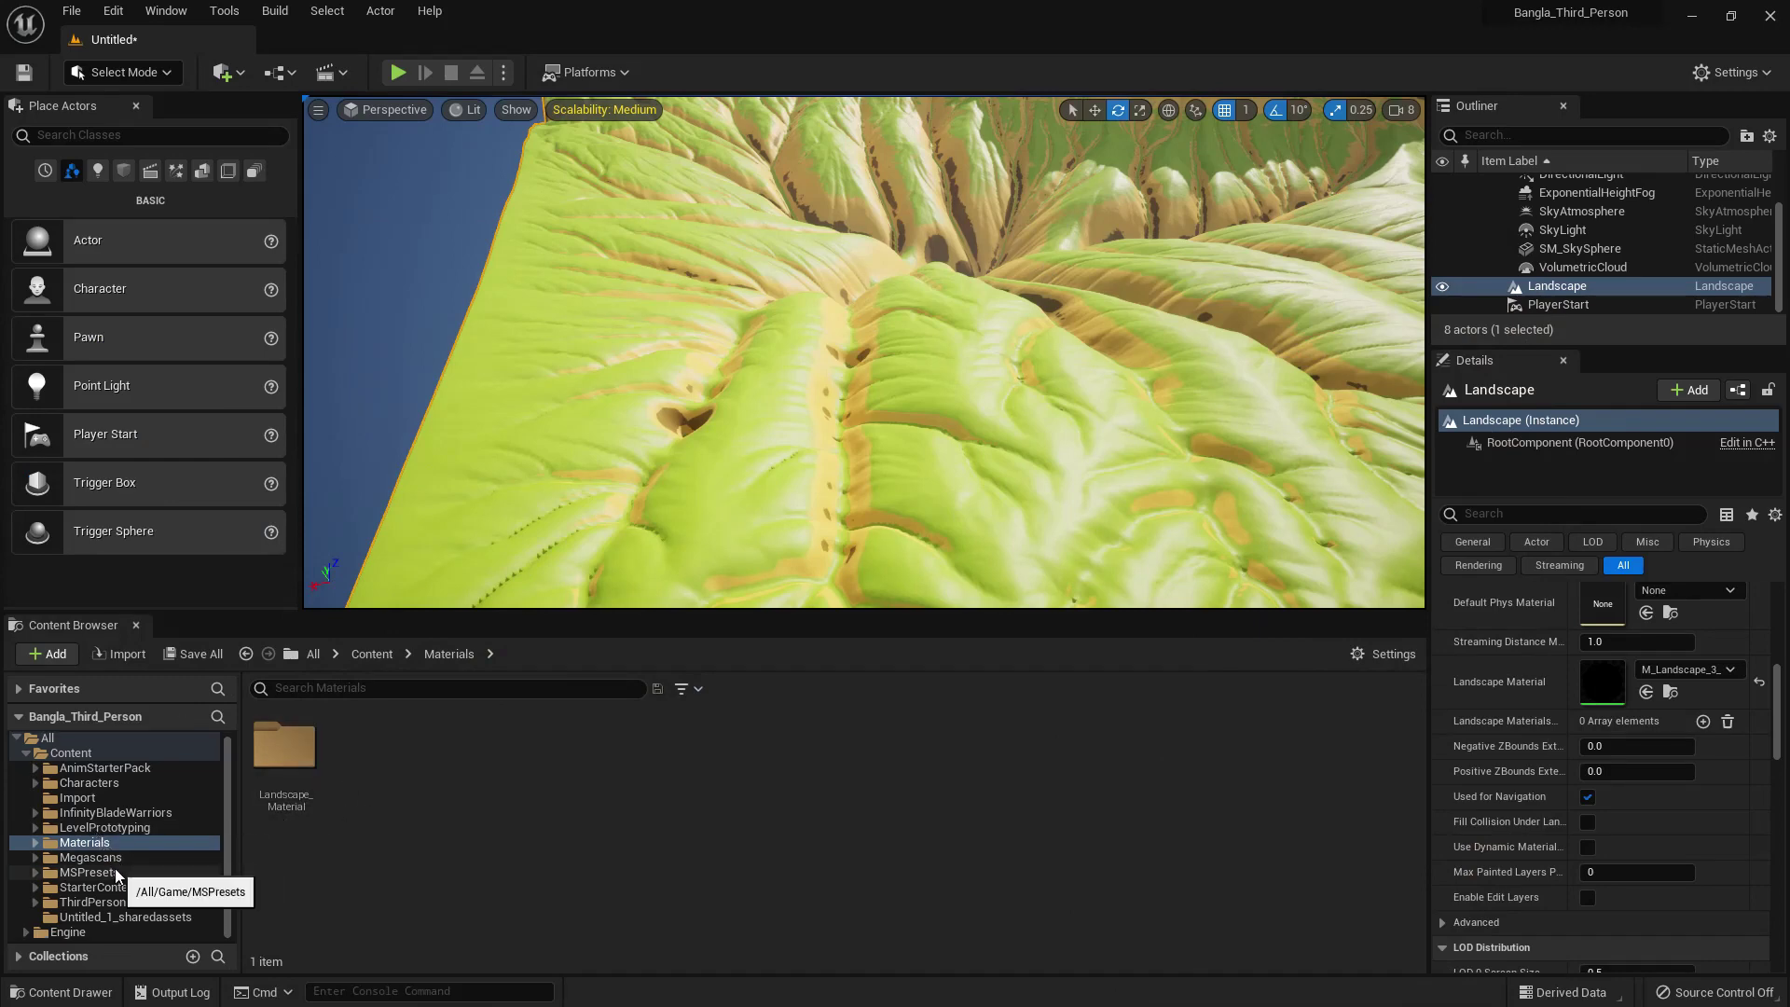
left_click(91, 857)
left_click(294, 783)
double_click(294, 783)
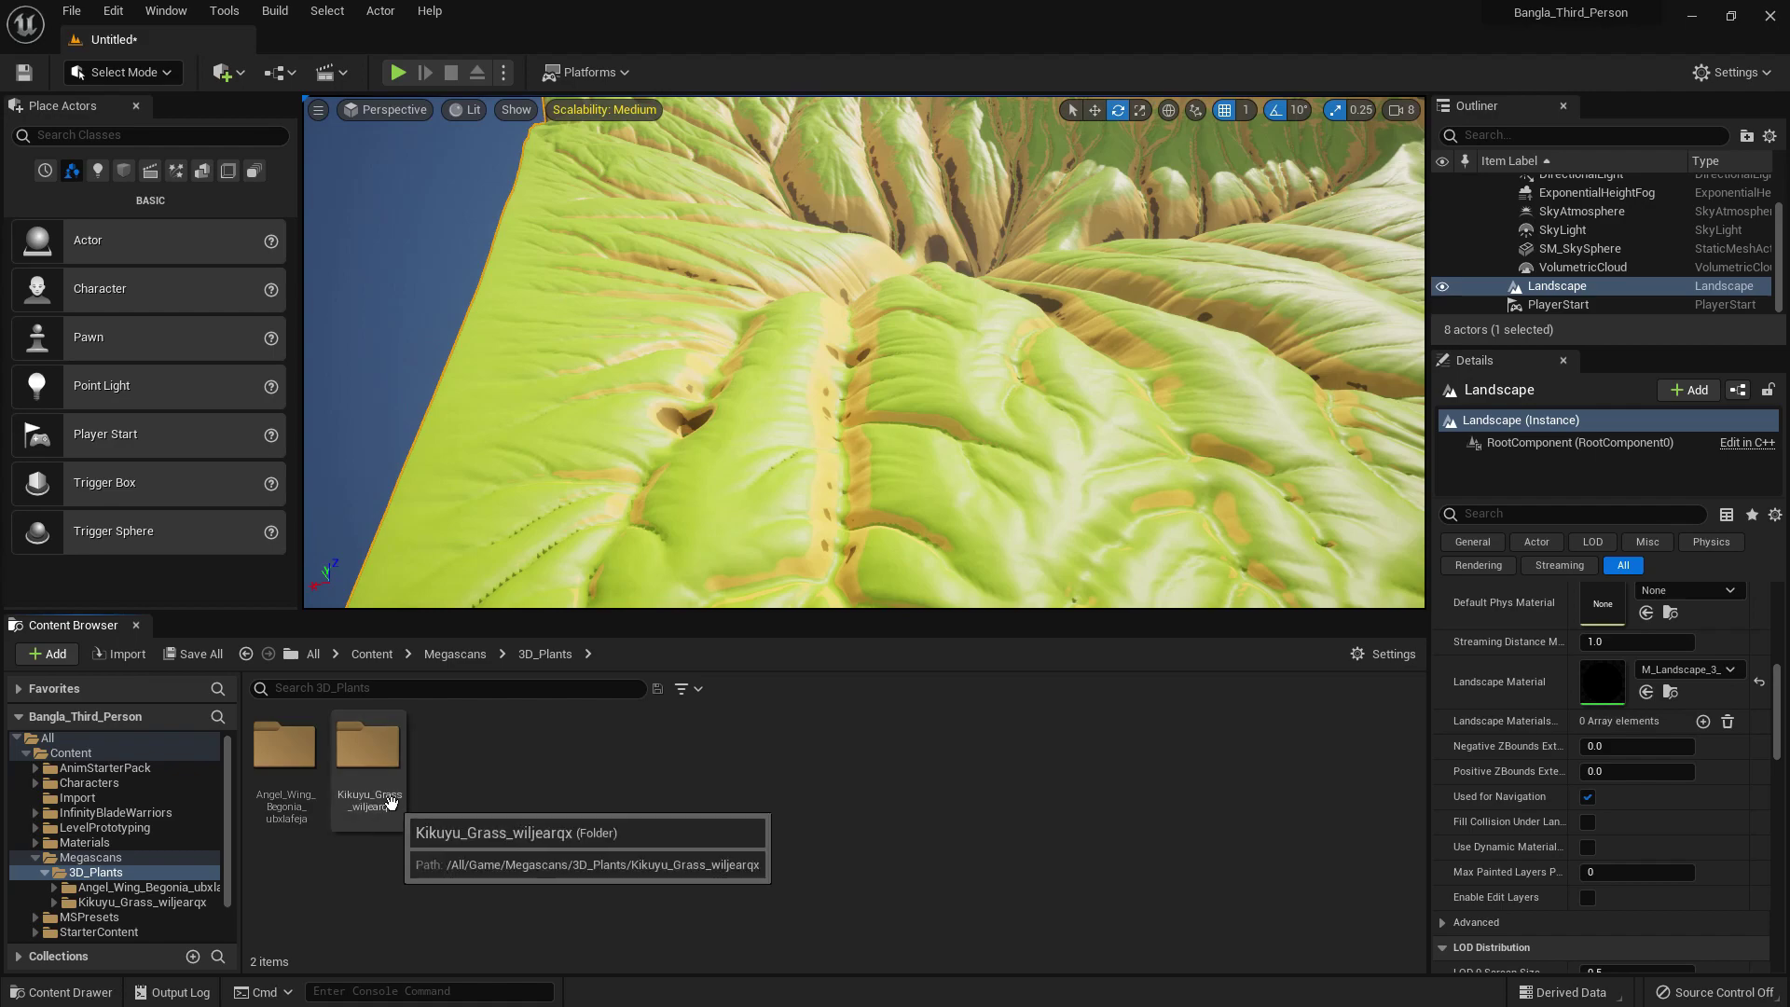
double_click(396, 808)
scroll(839, 774, "down", 1)
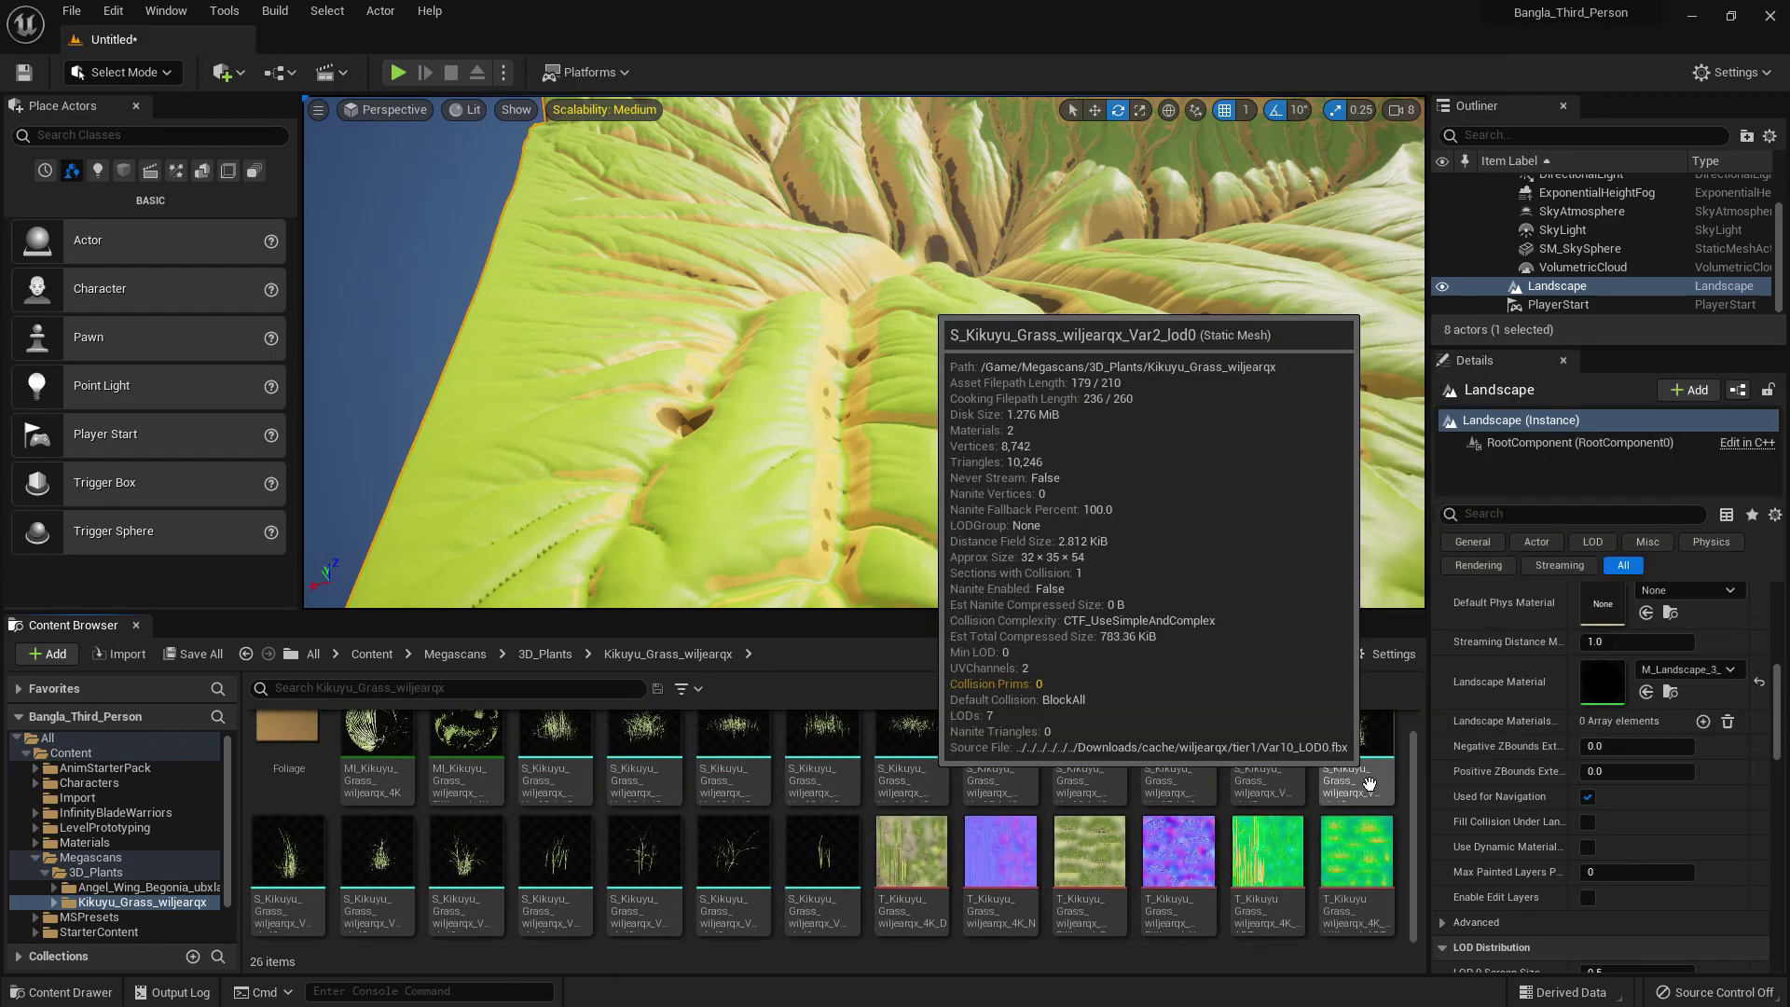
- Preview the first two Kikuyu grass static meshes and return to the level
scroll(653, 867, "up", 1)
double_click(555, 750)
scroll(625, 656, "down", 8)
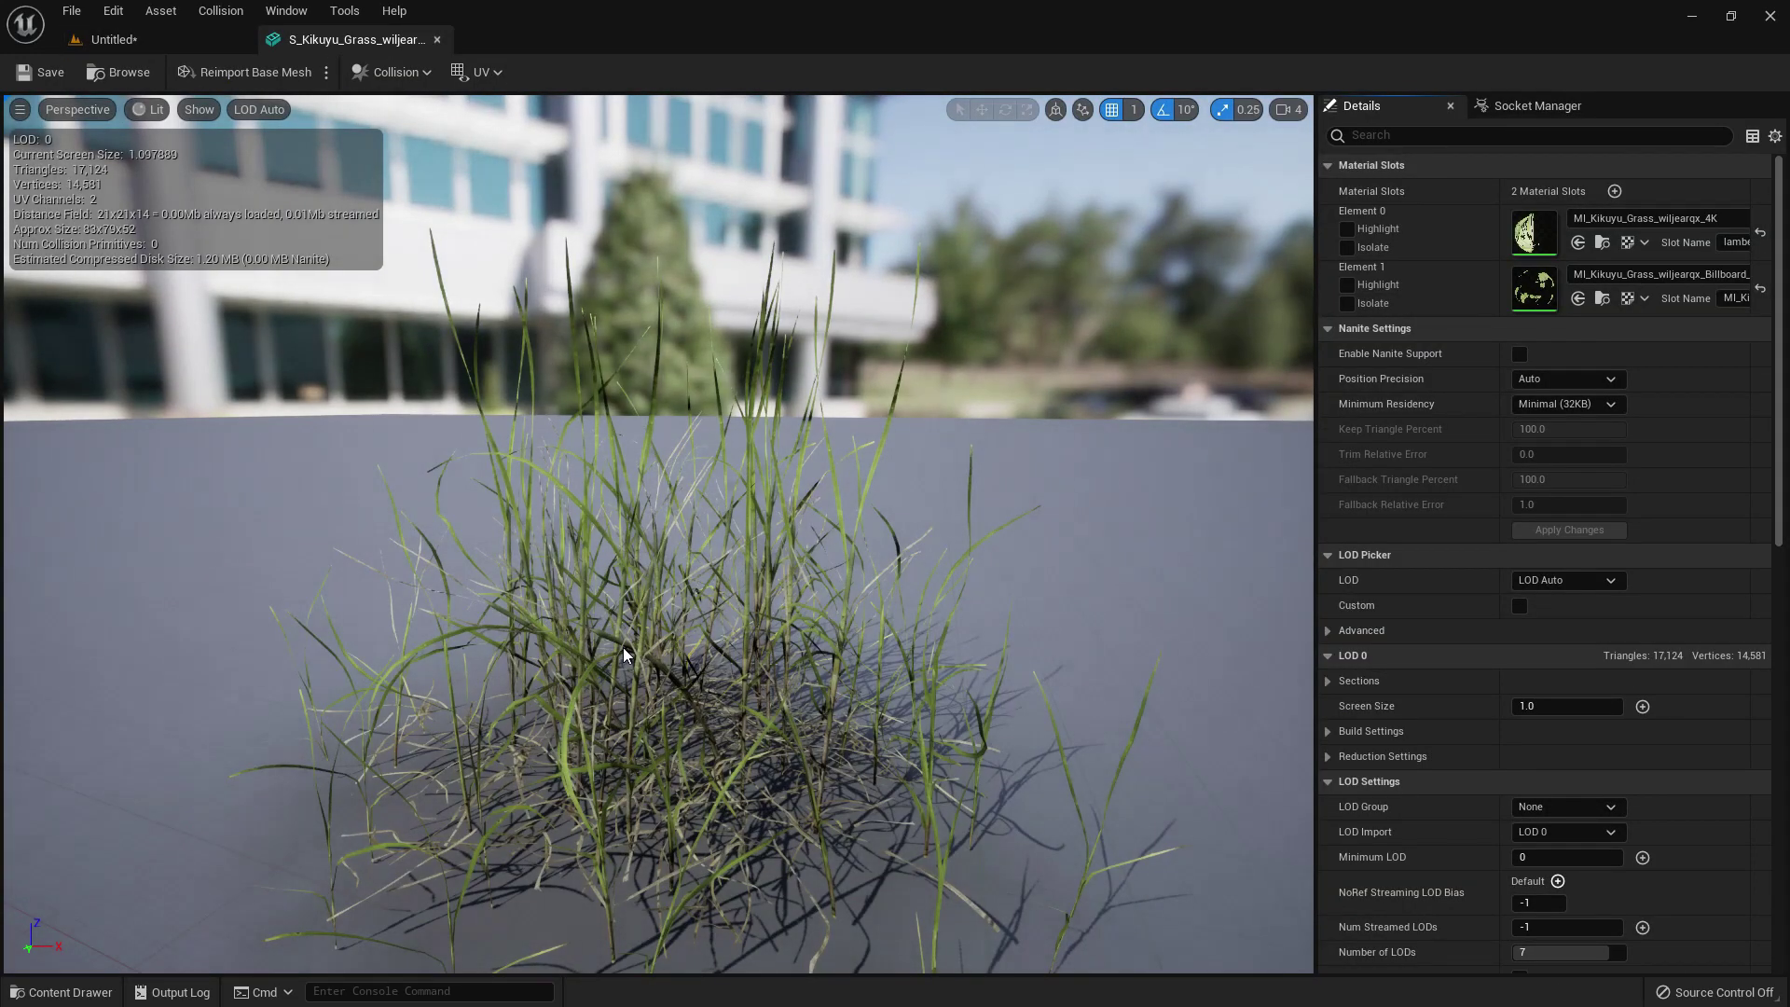
scroll(482, 533, "up", 3)
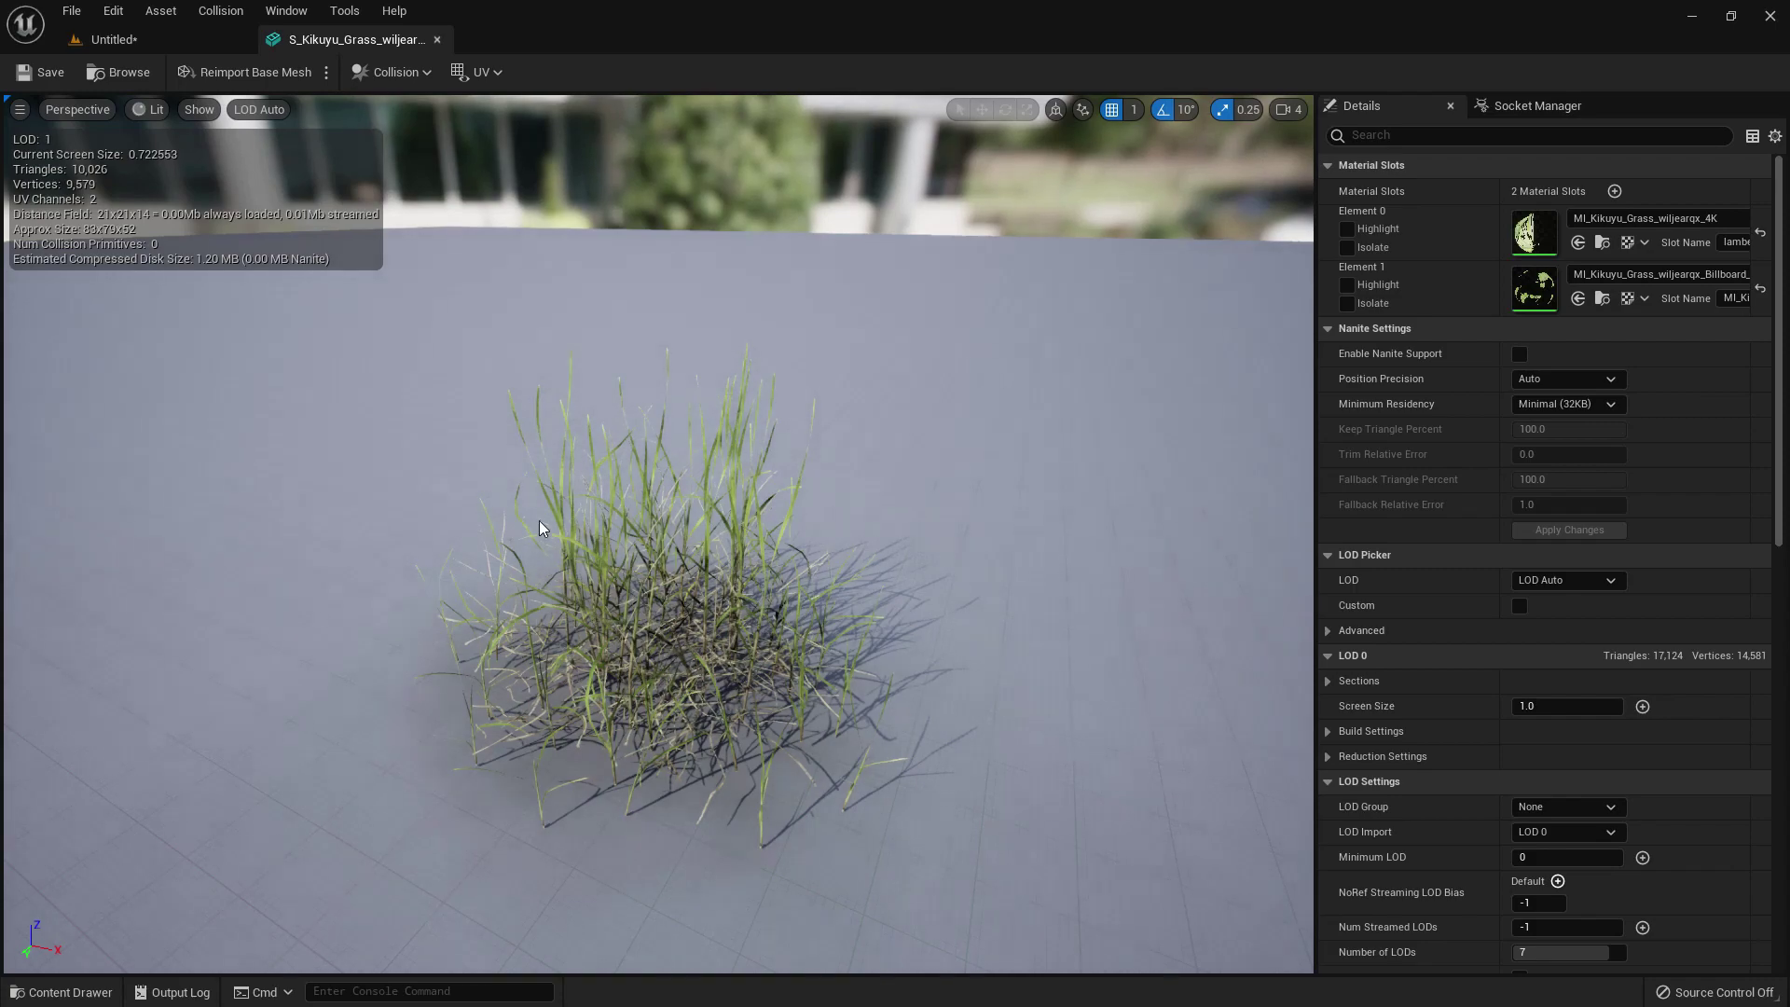
left_click(437, 39)
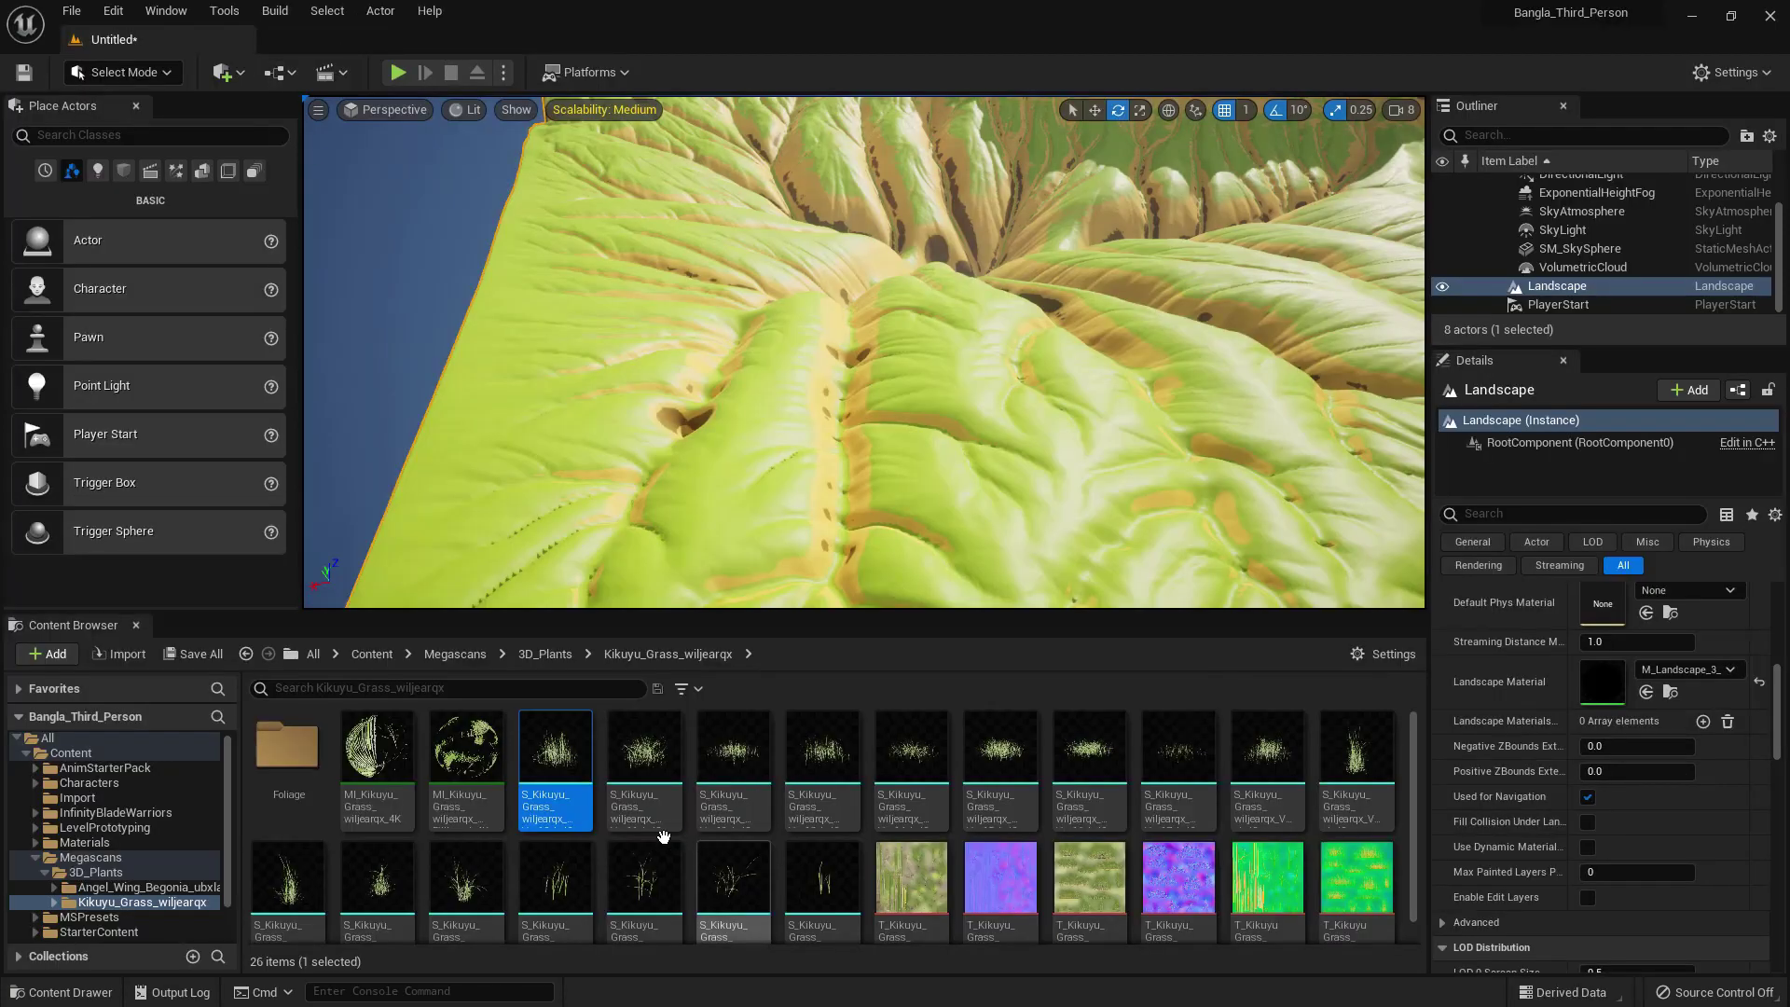
double_click(702, 852)
left_click_drag(652, 559, 527, 529)
left_click(140, 41)
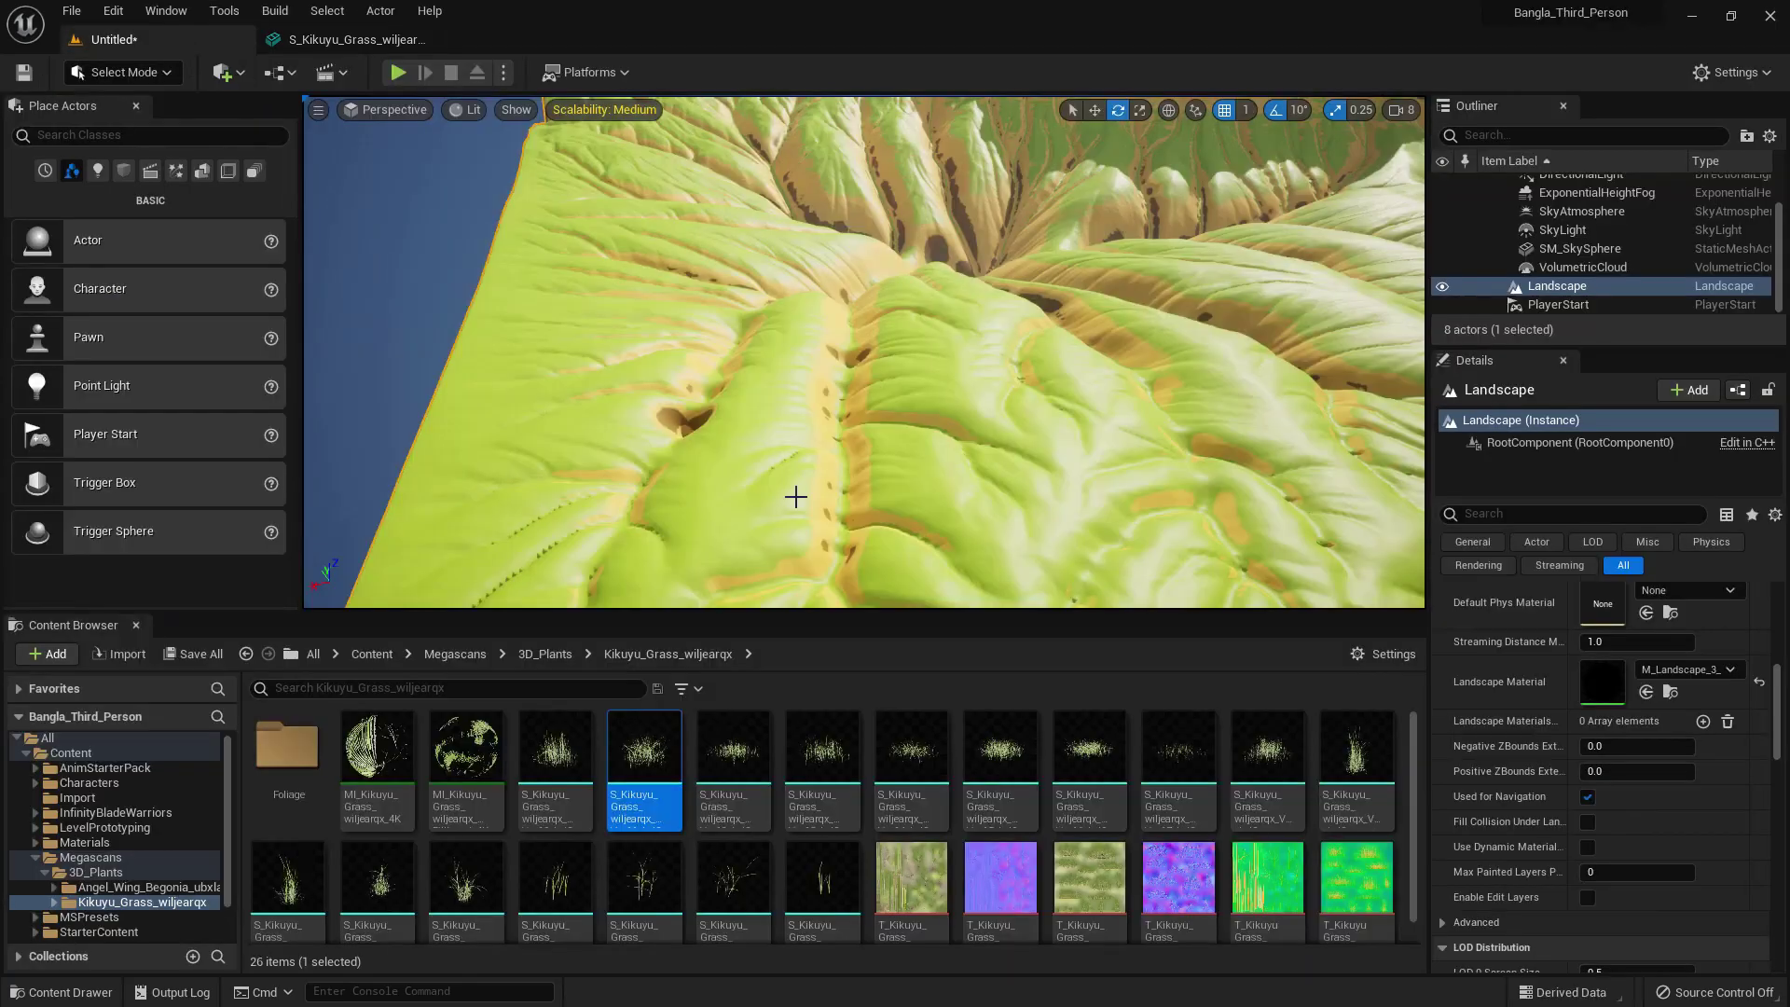
- Preview the third and the last Kikuyu grass static meshes, closing each mesh editor after viewing
double_click(735, 755)
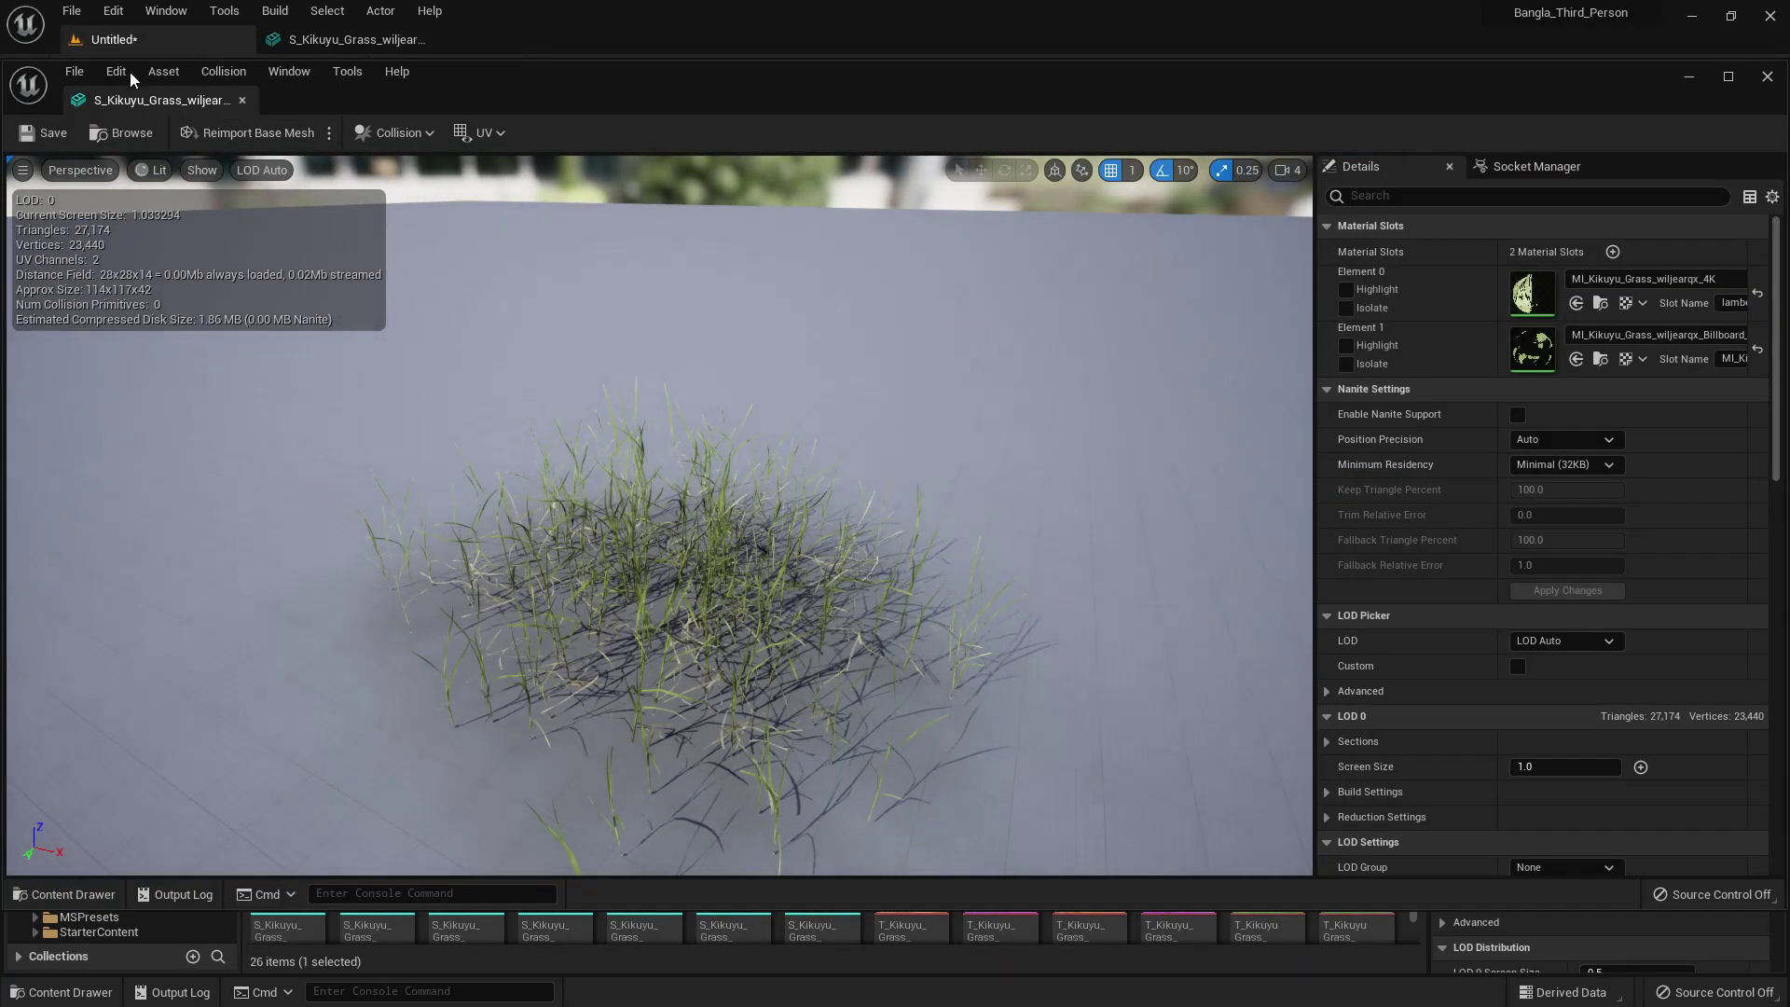
left_click(242, 101)
scroll(797, 839, "down", 1)
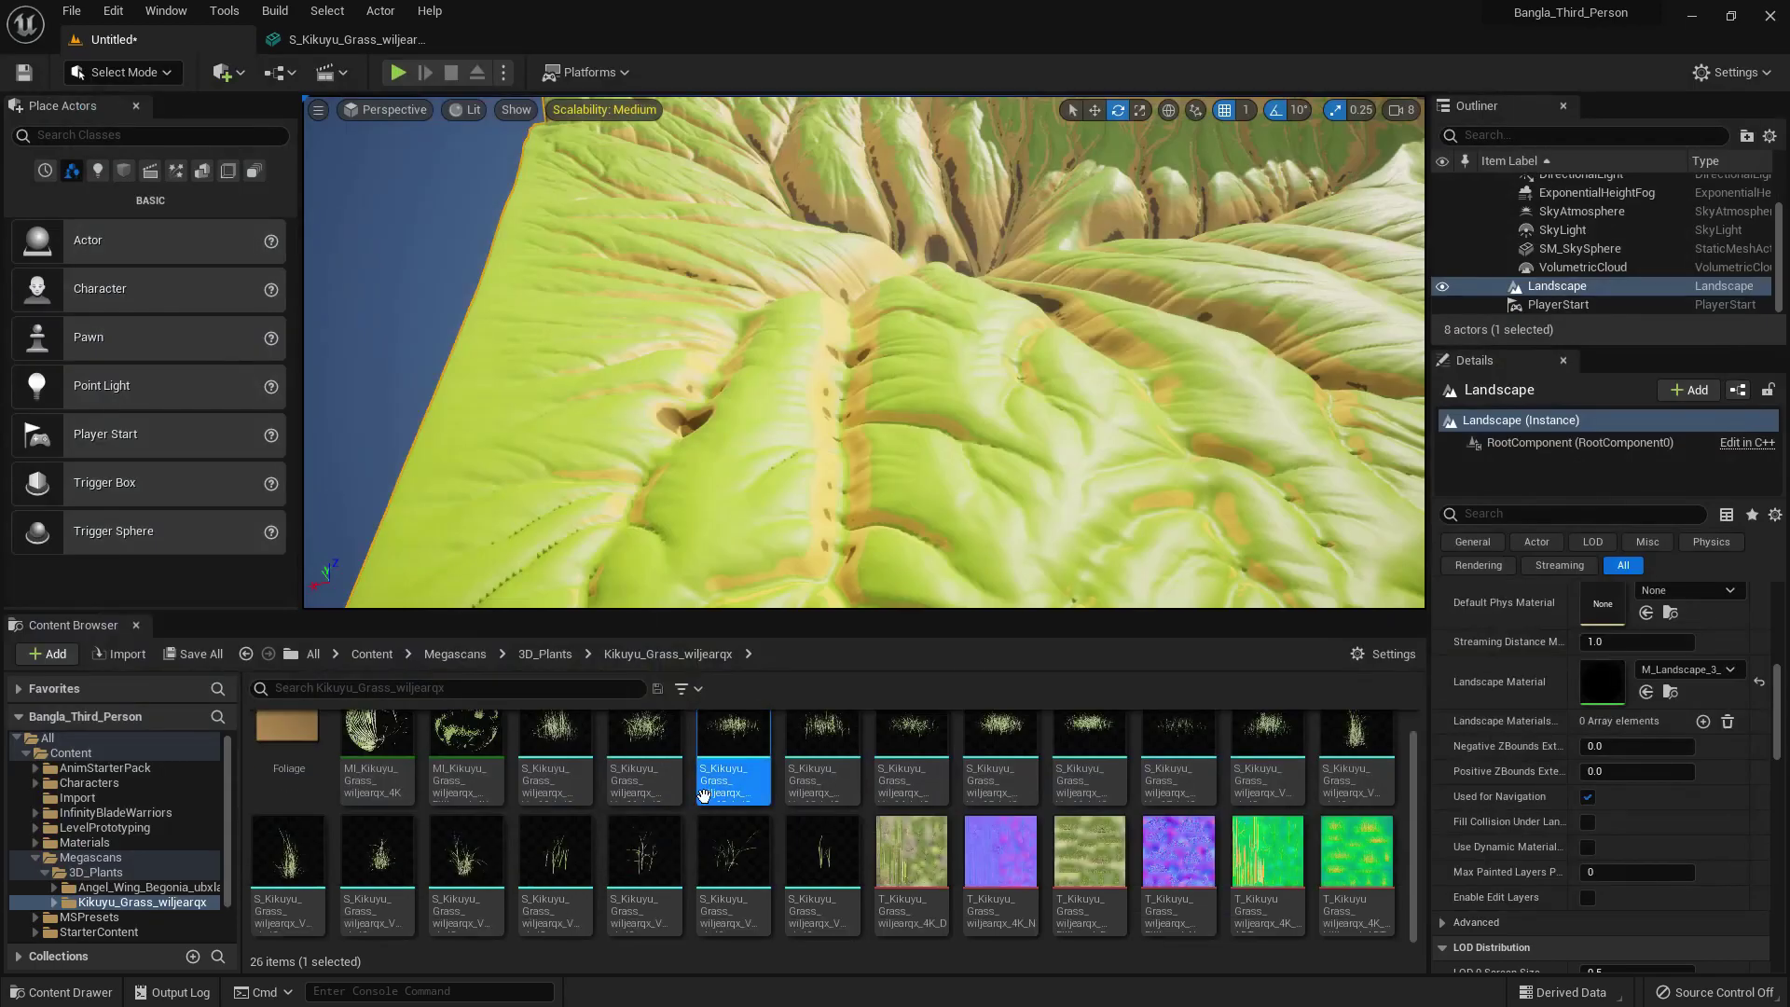
left_click(797, 886)
double_click(797, 886)
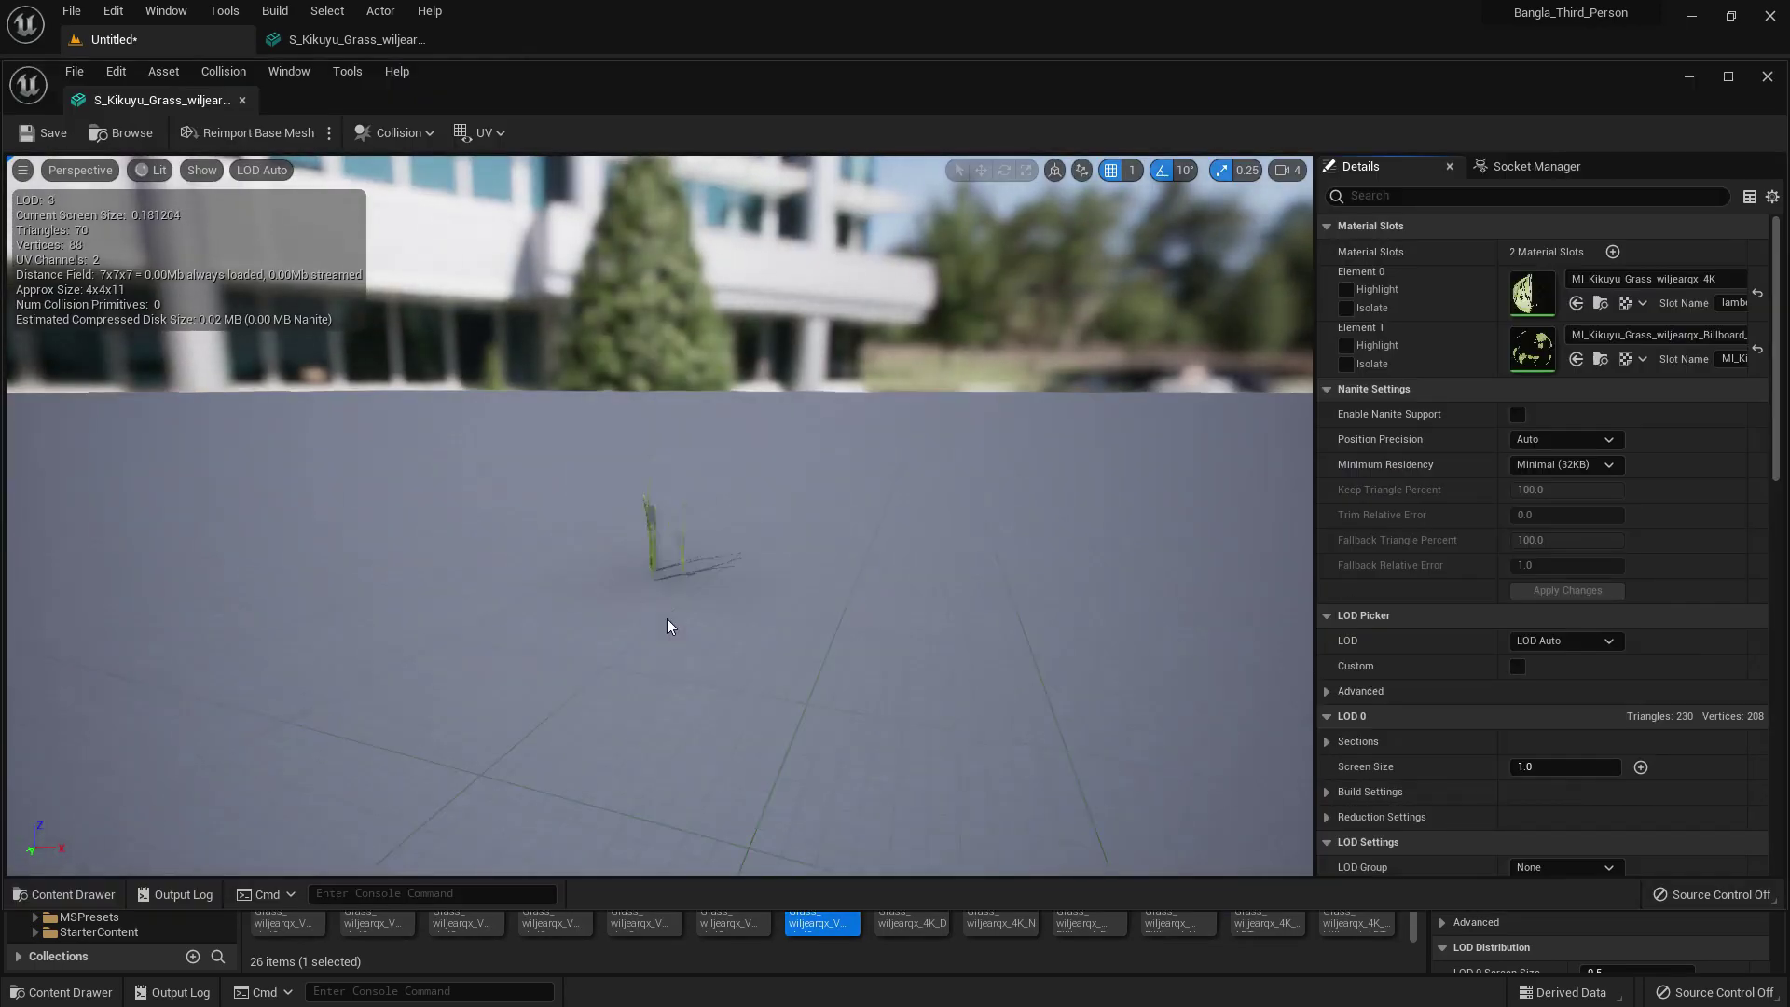
left_click(242, 101)
- Switch the editor to Foliage mode and enlarge the foliage area to show its list of grass types
right_click_drag(665, 337, 707, 362)
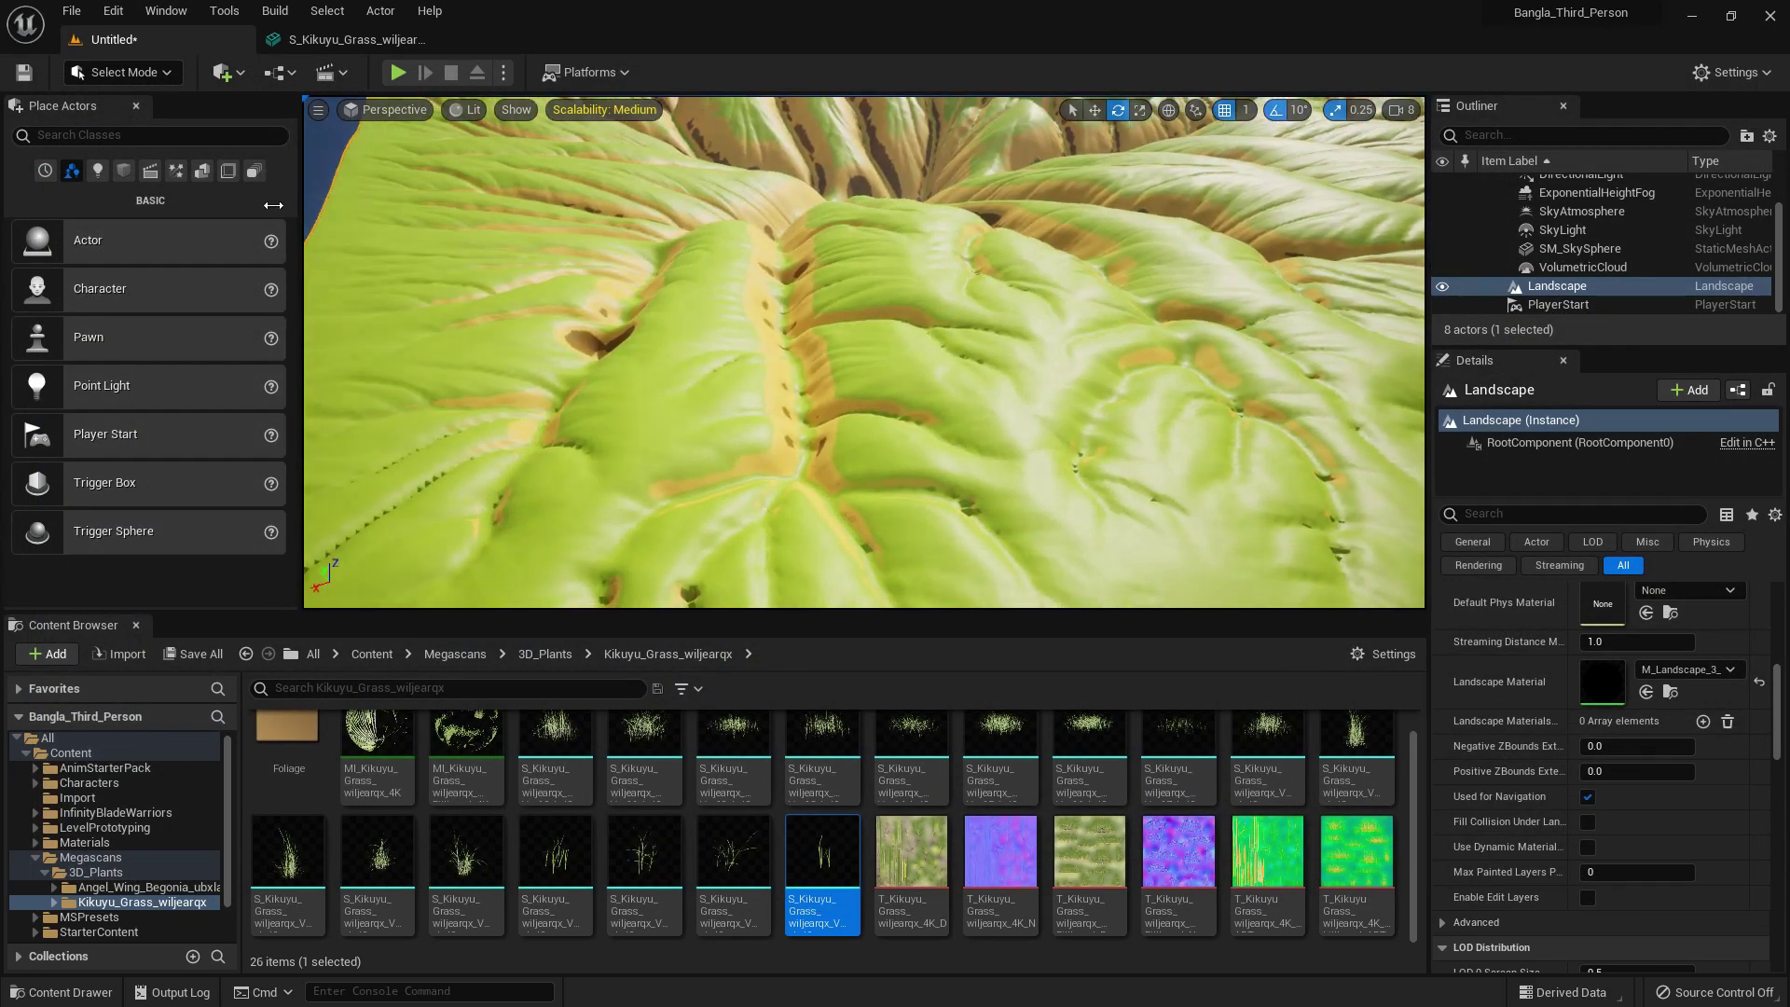
left_click(119, 79)
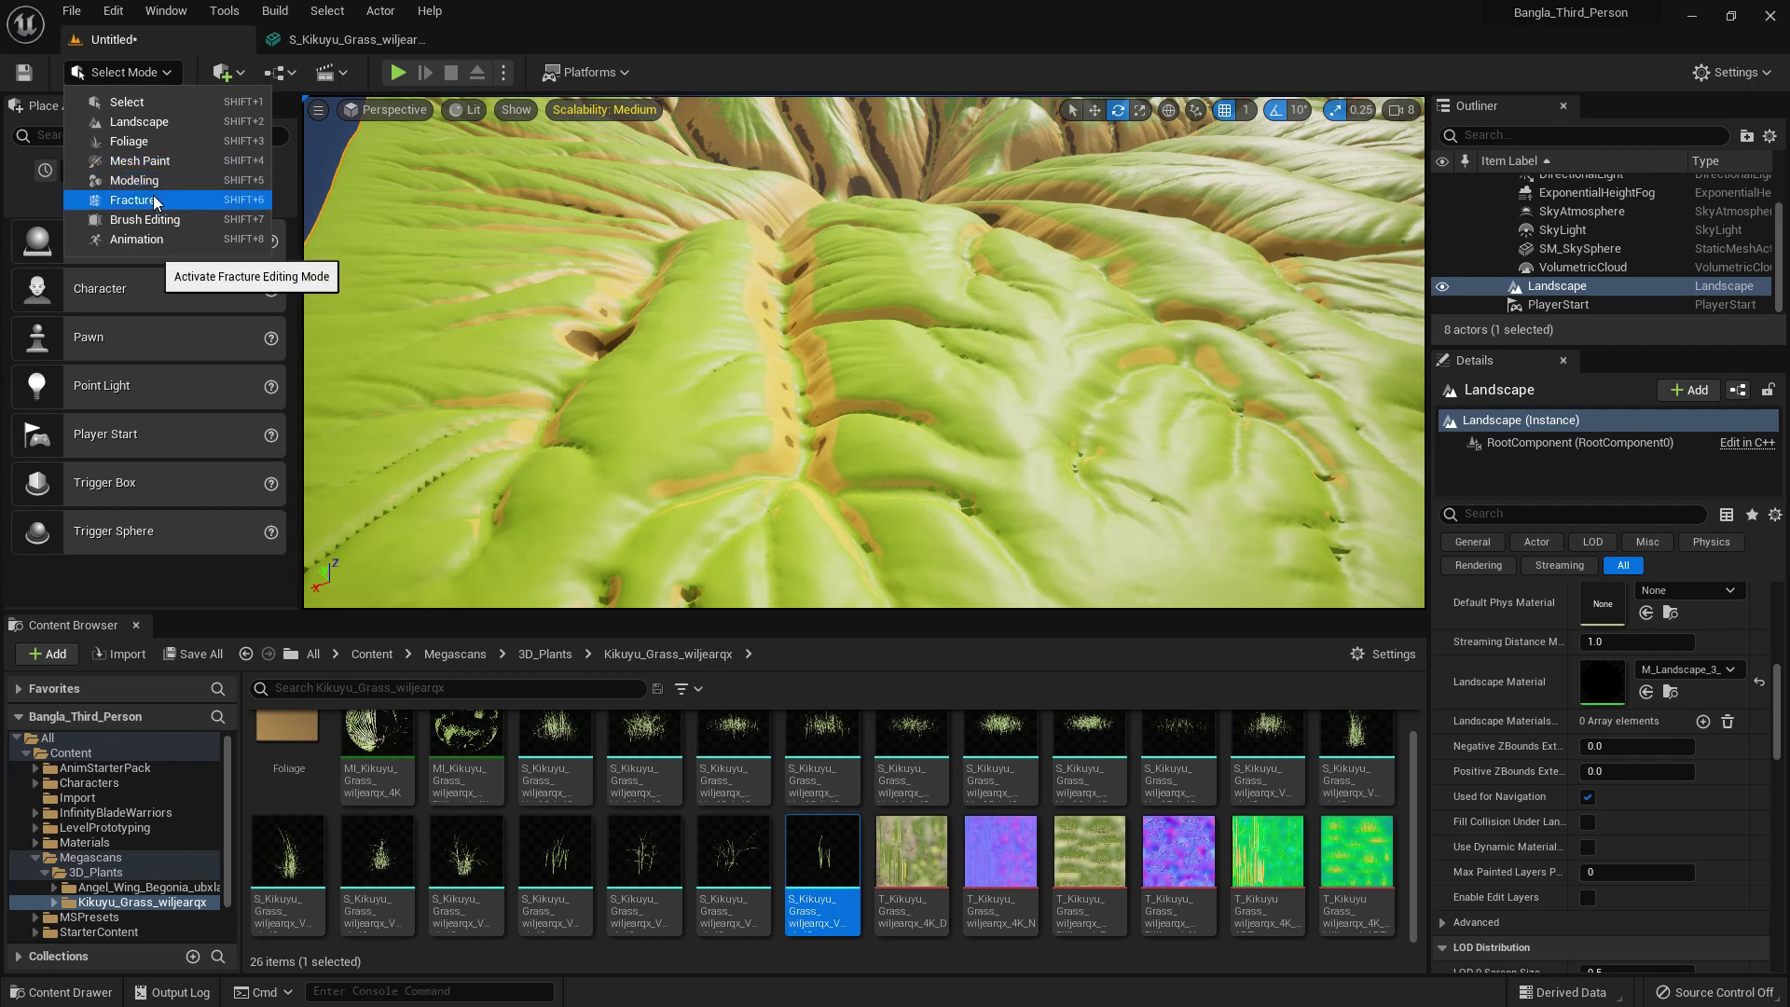
left_click(130, 141)
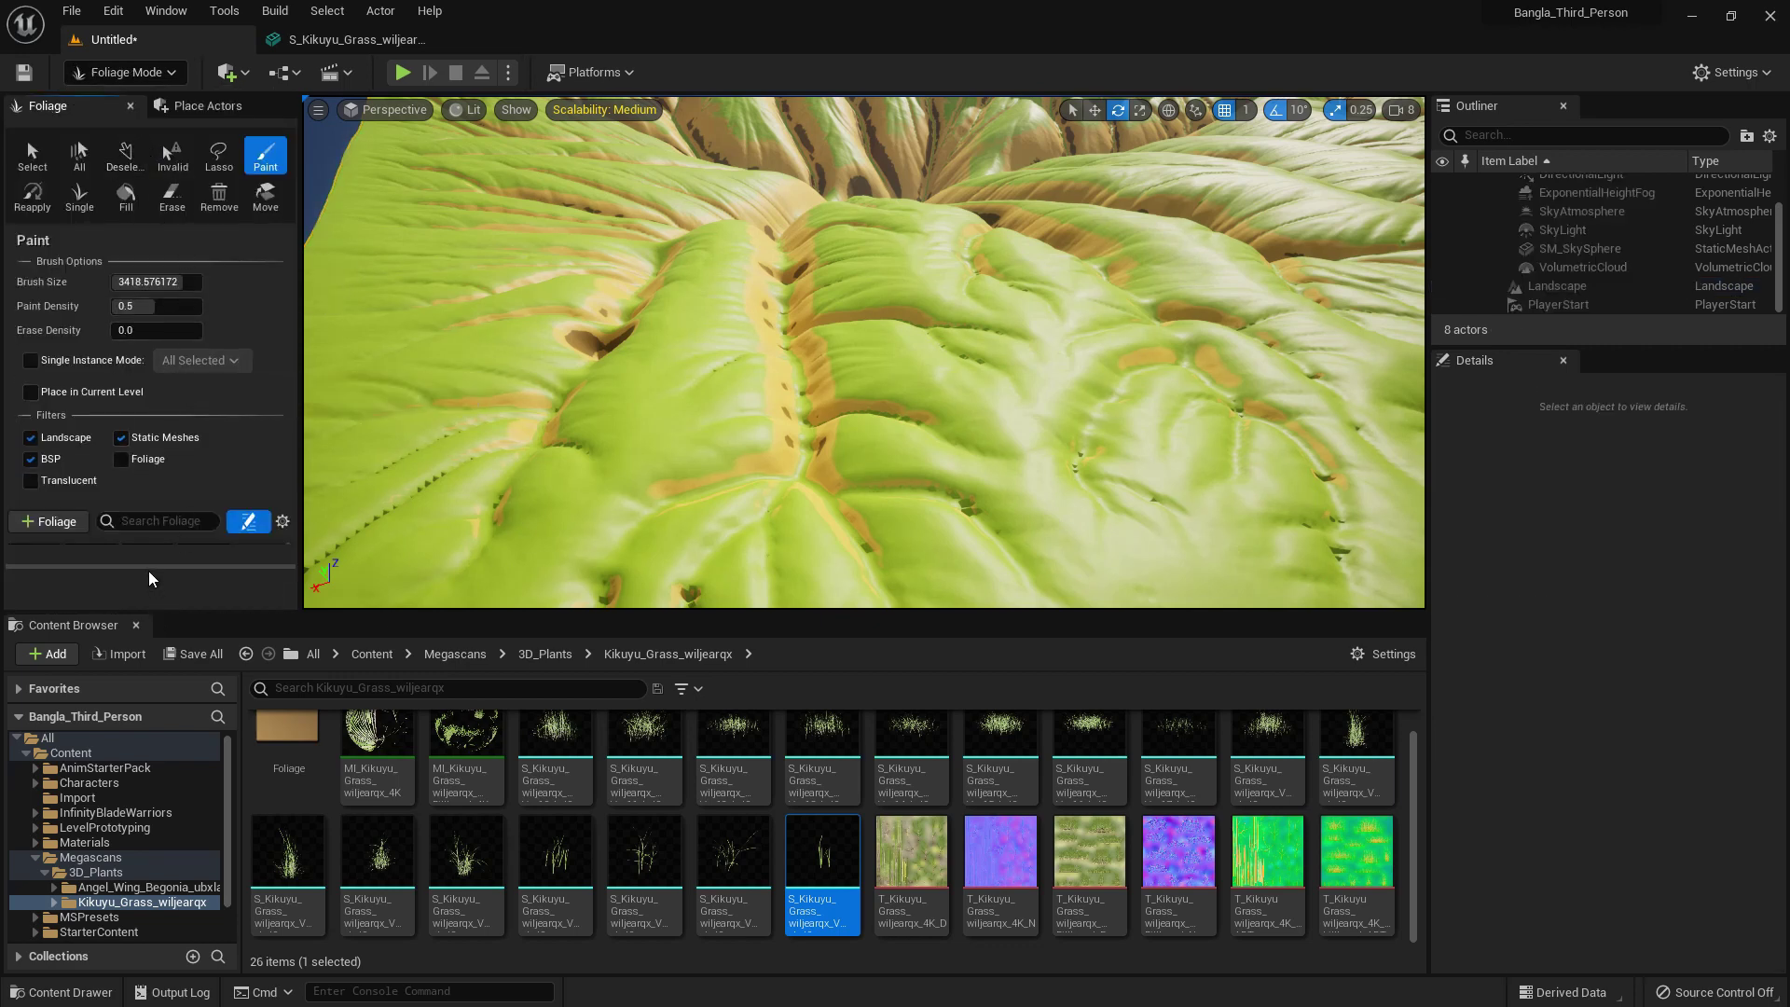
left_click_drag(148, 565, 159, 800)
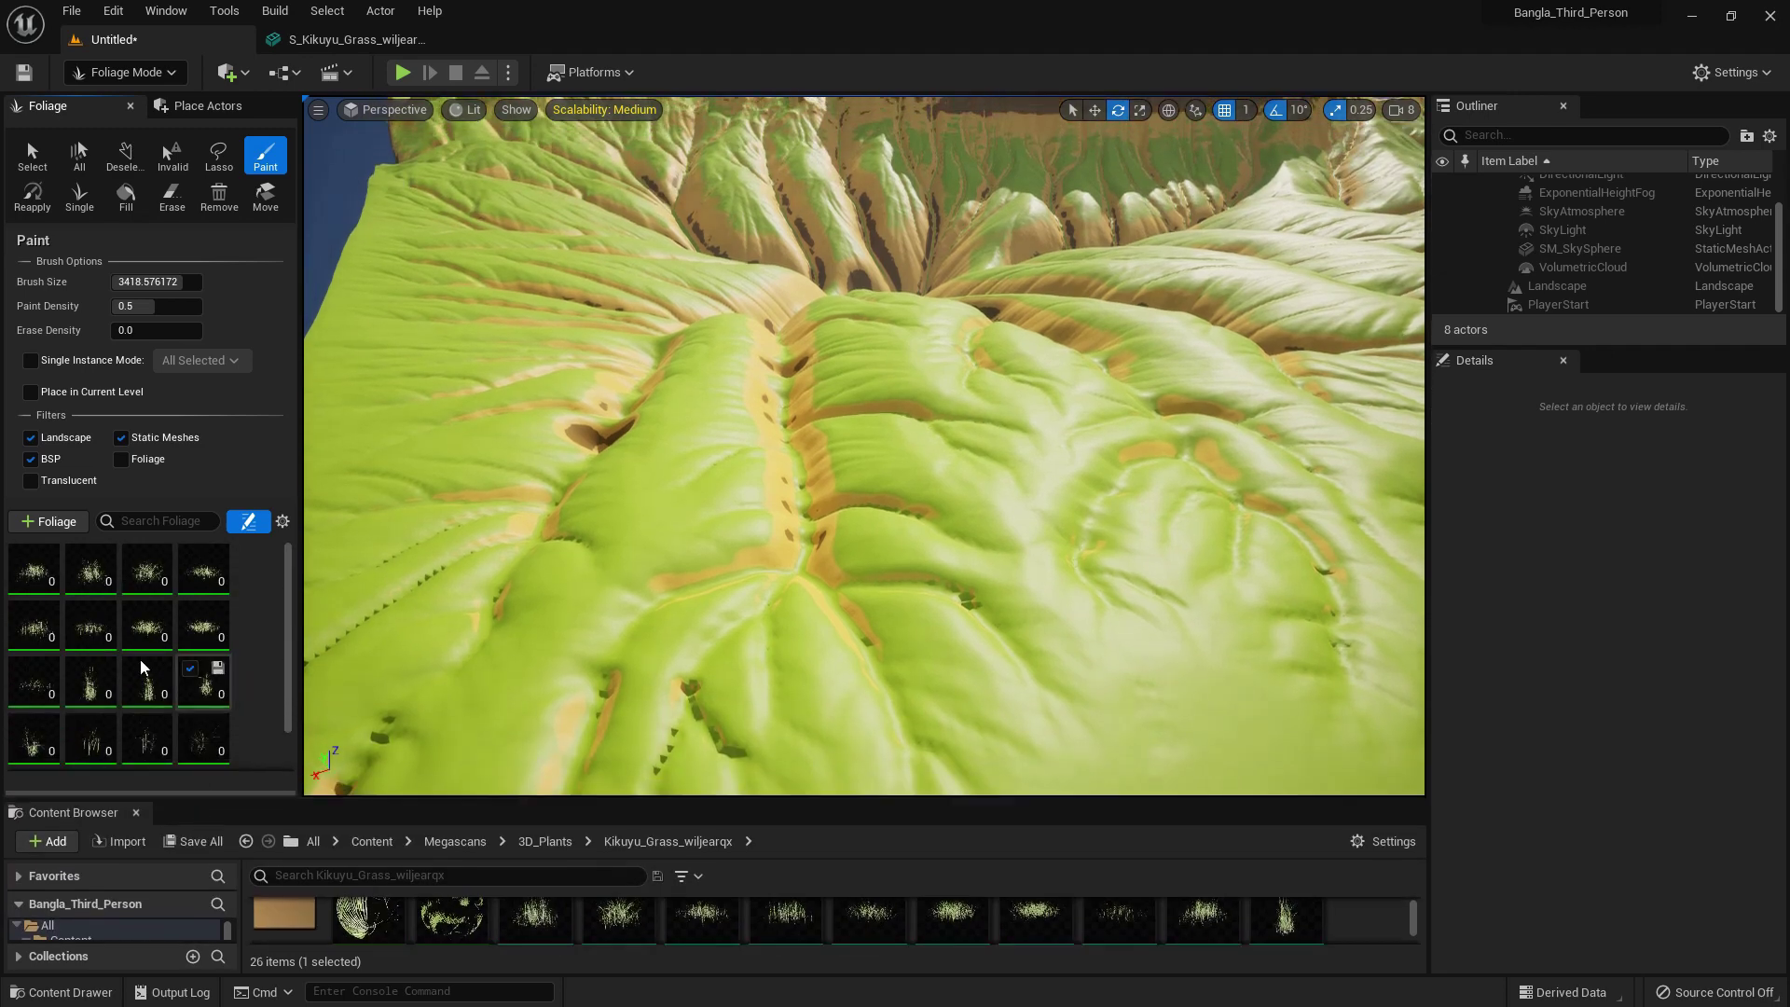
- Select all the foliage types currently in the palette and remove them
left_click(37, 578)
scroll(45, 586, "down", 3)
left_click(29, 741, "shift")
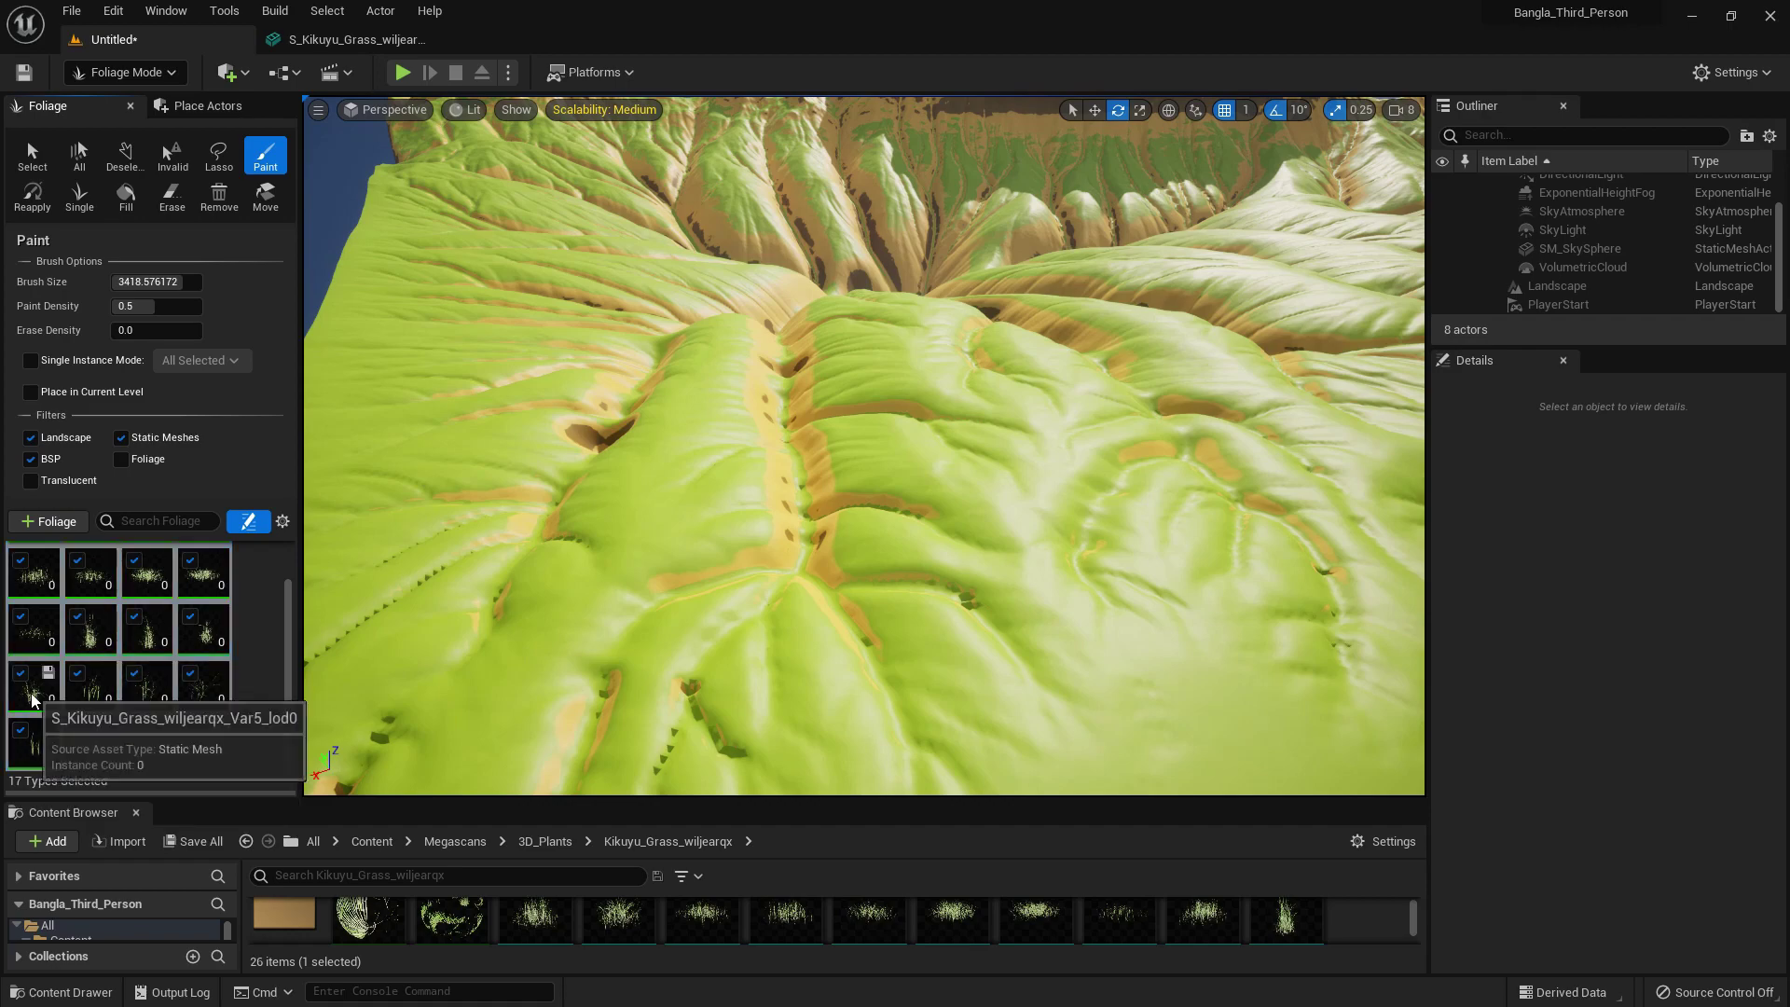
right_click(80, 719)
left_click(79, 771)
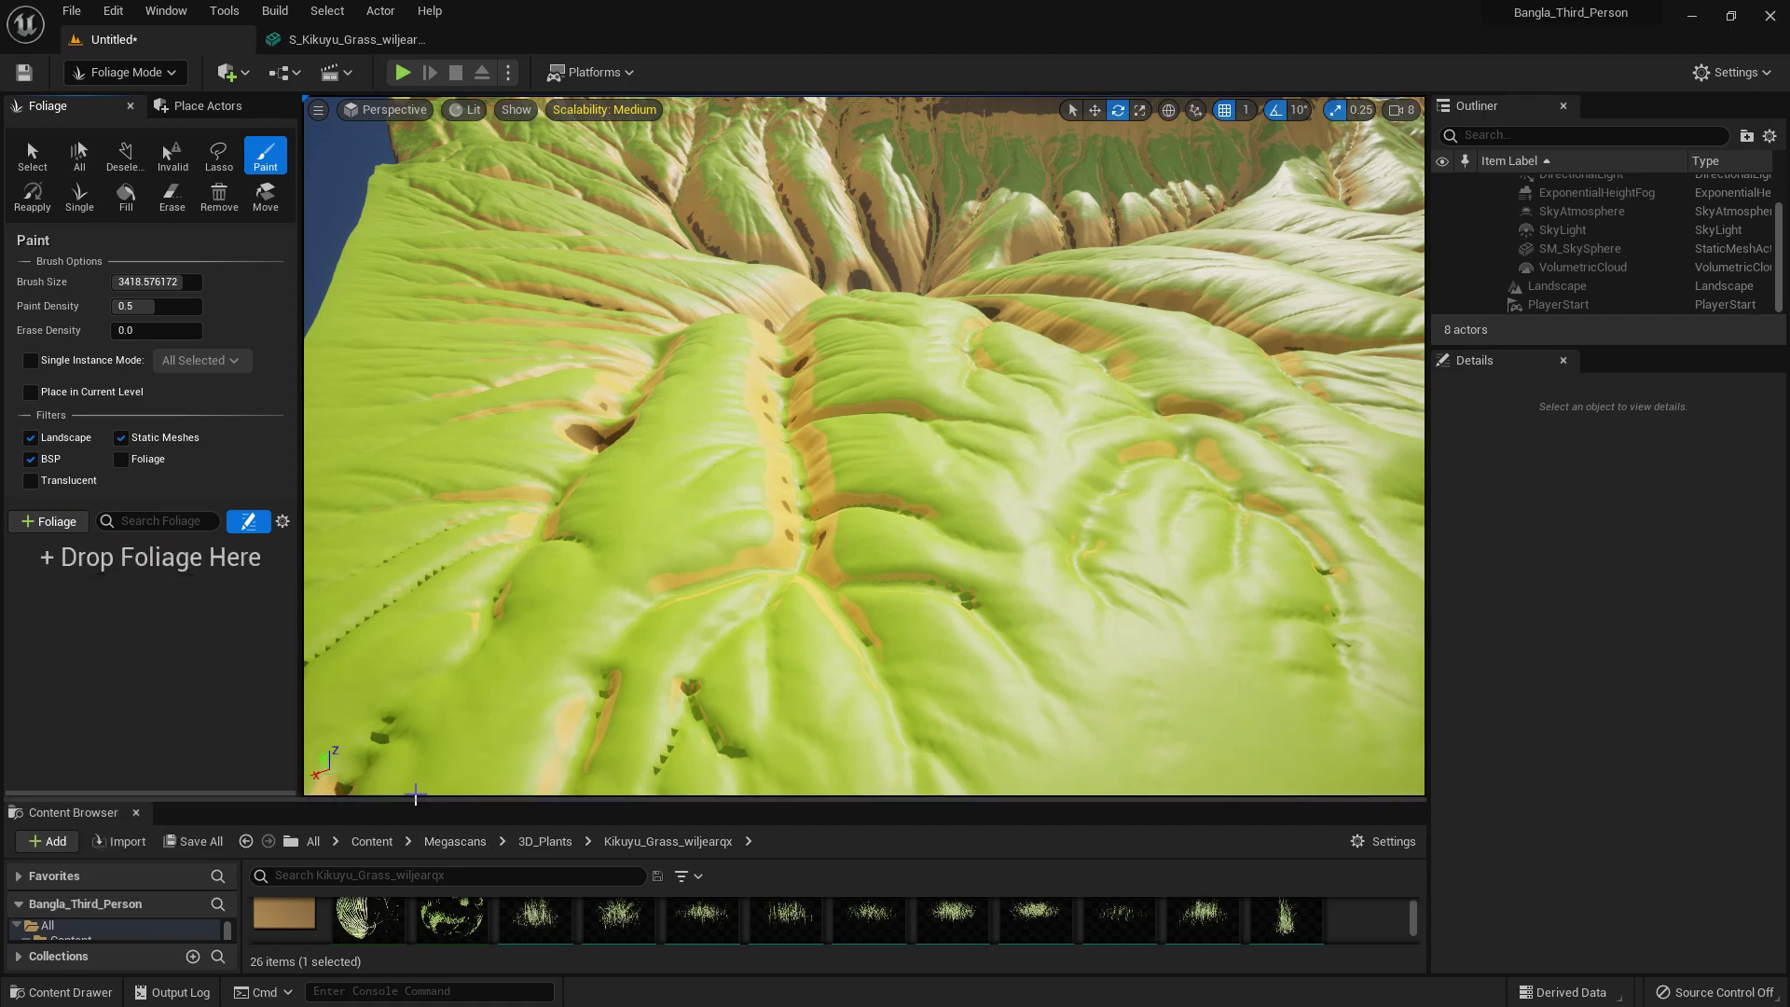
- Add the first seven Kikuyu grass static meshes and one tall Kikuyu variant from the content folder as foliage types
left_click_drag(416, 802, 416, 582)
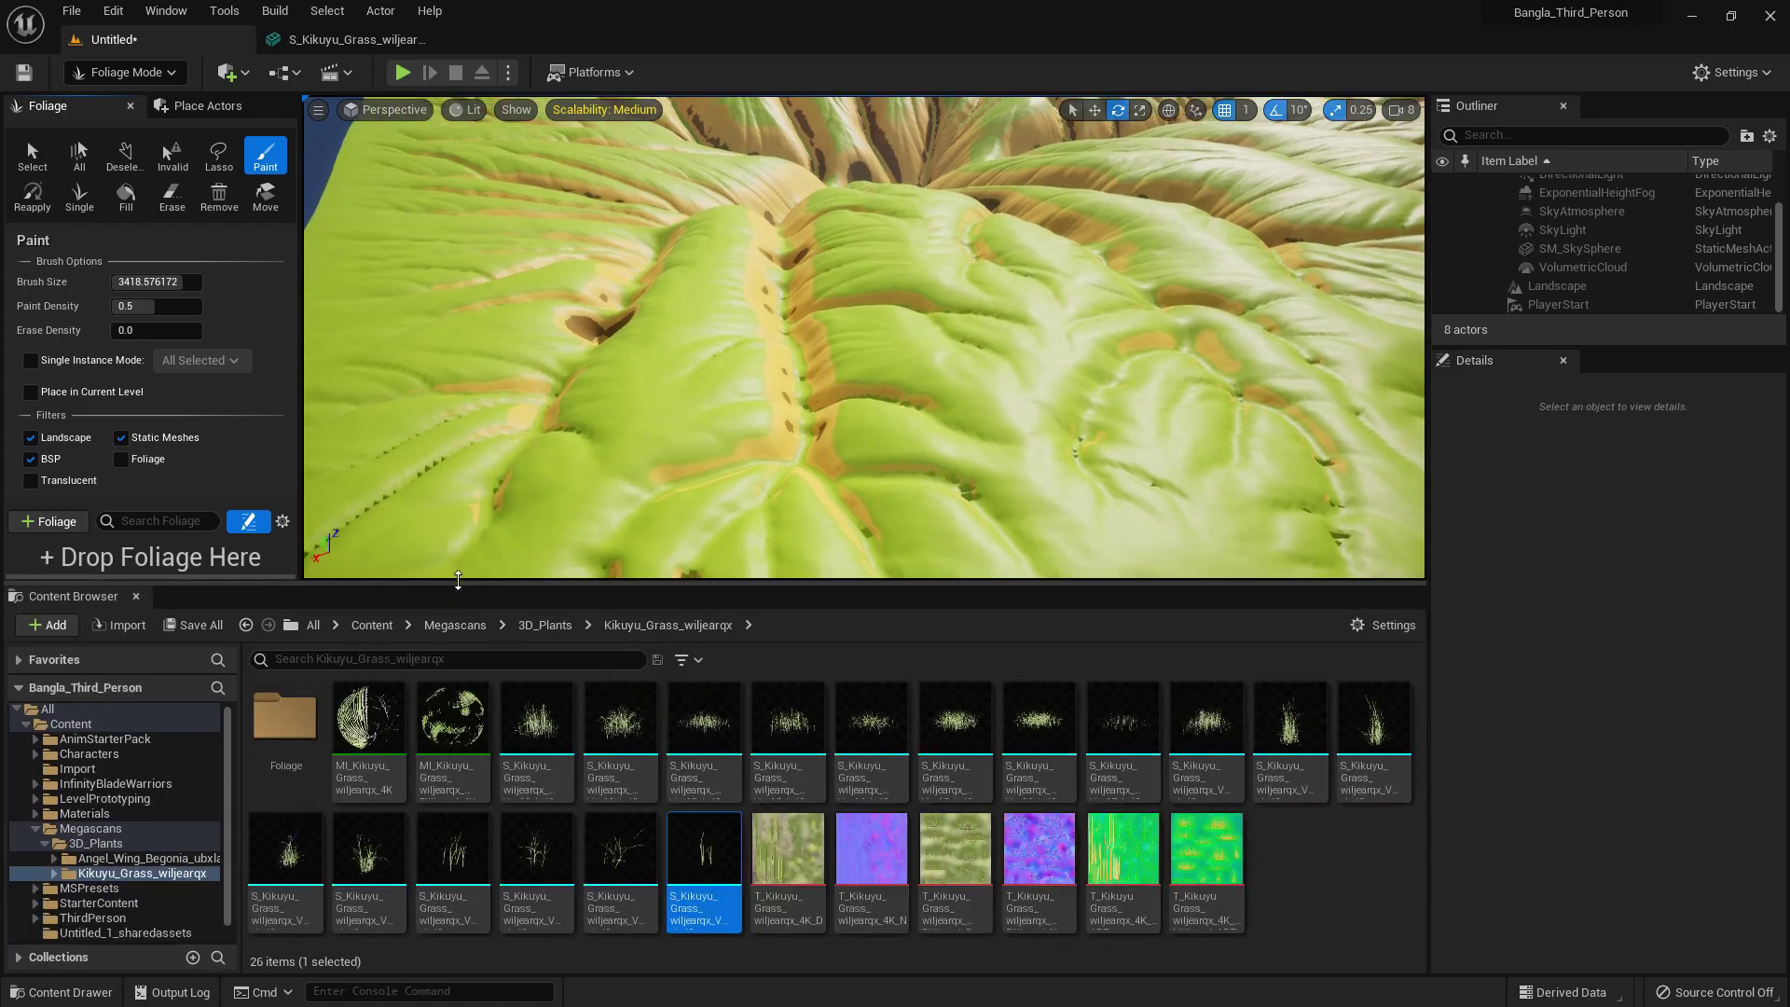
left_click(537, 727)
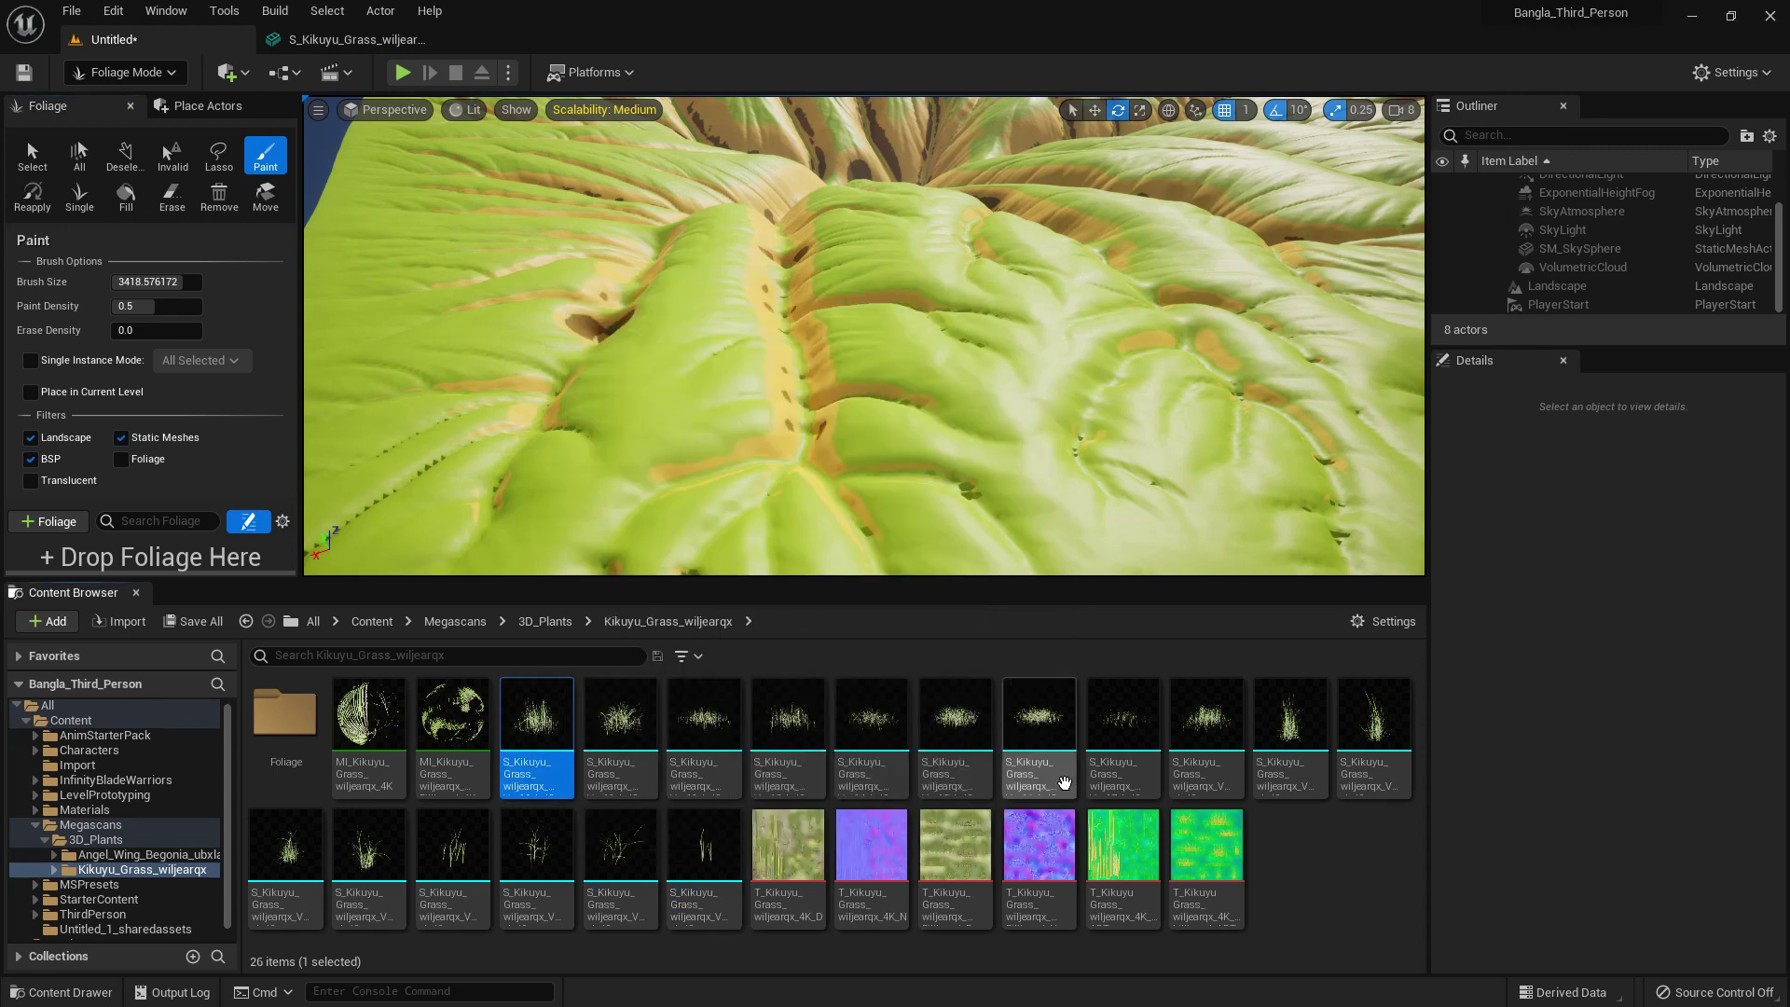
left_click(1039, 727, "shift")
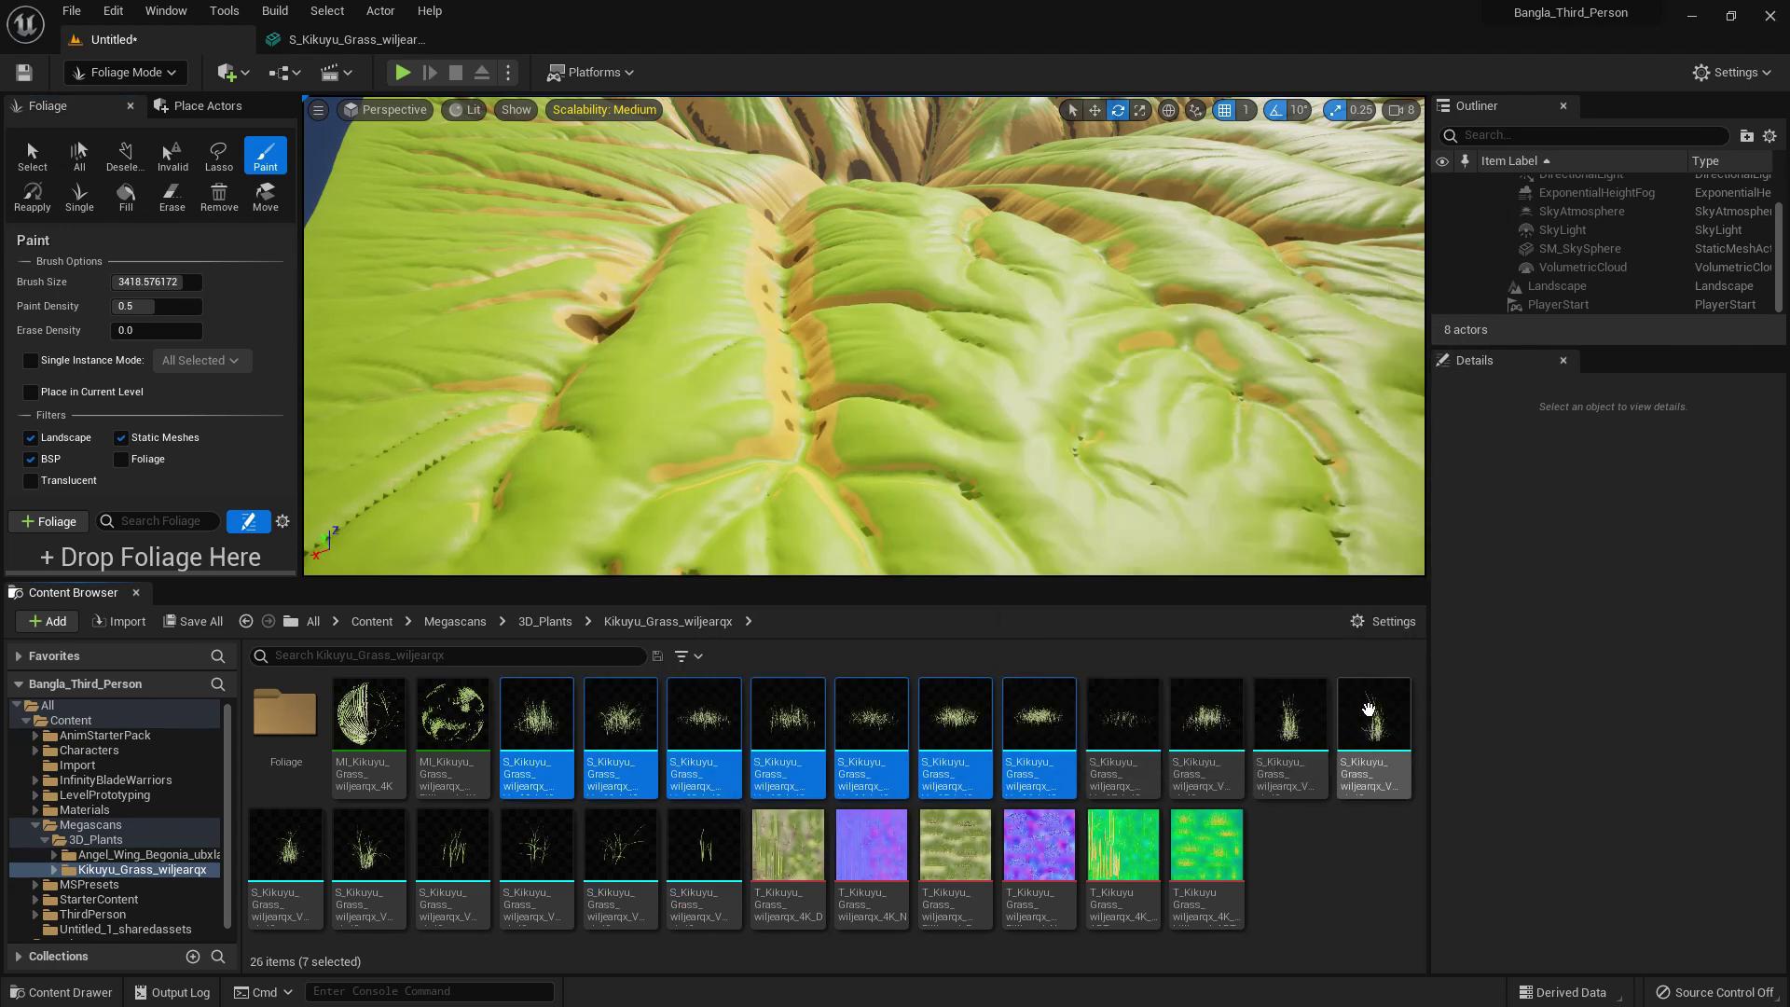
left_click_drag(985, 718, 205, 570)
left_click_drag(399, 579, 399, 678)
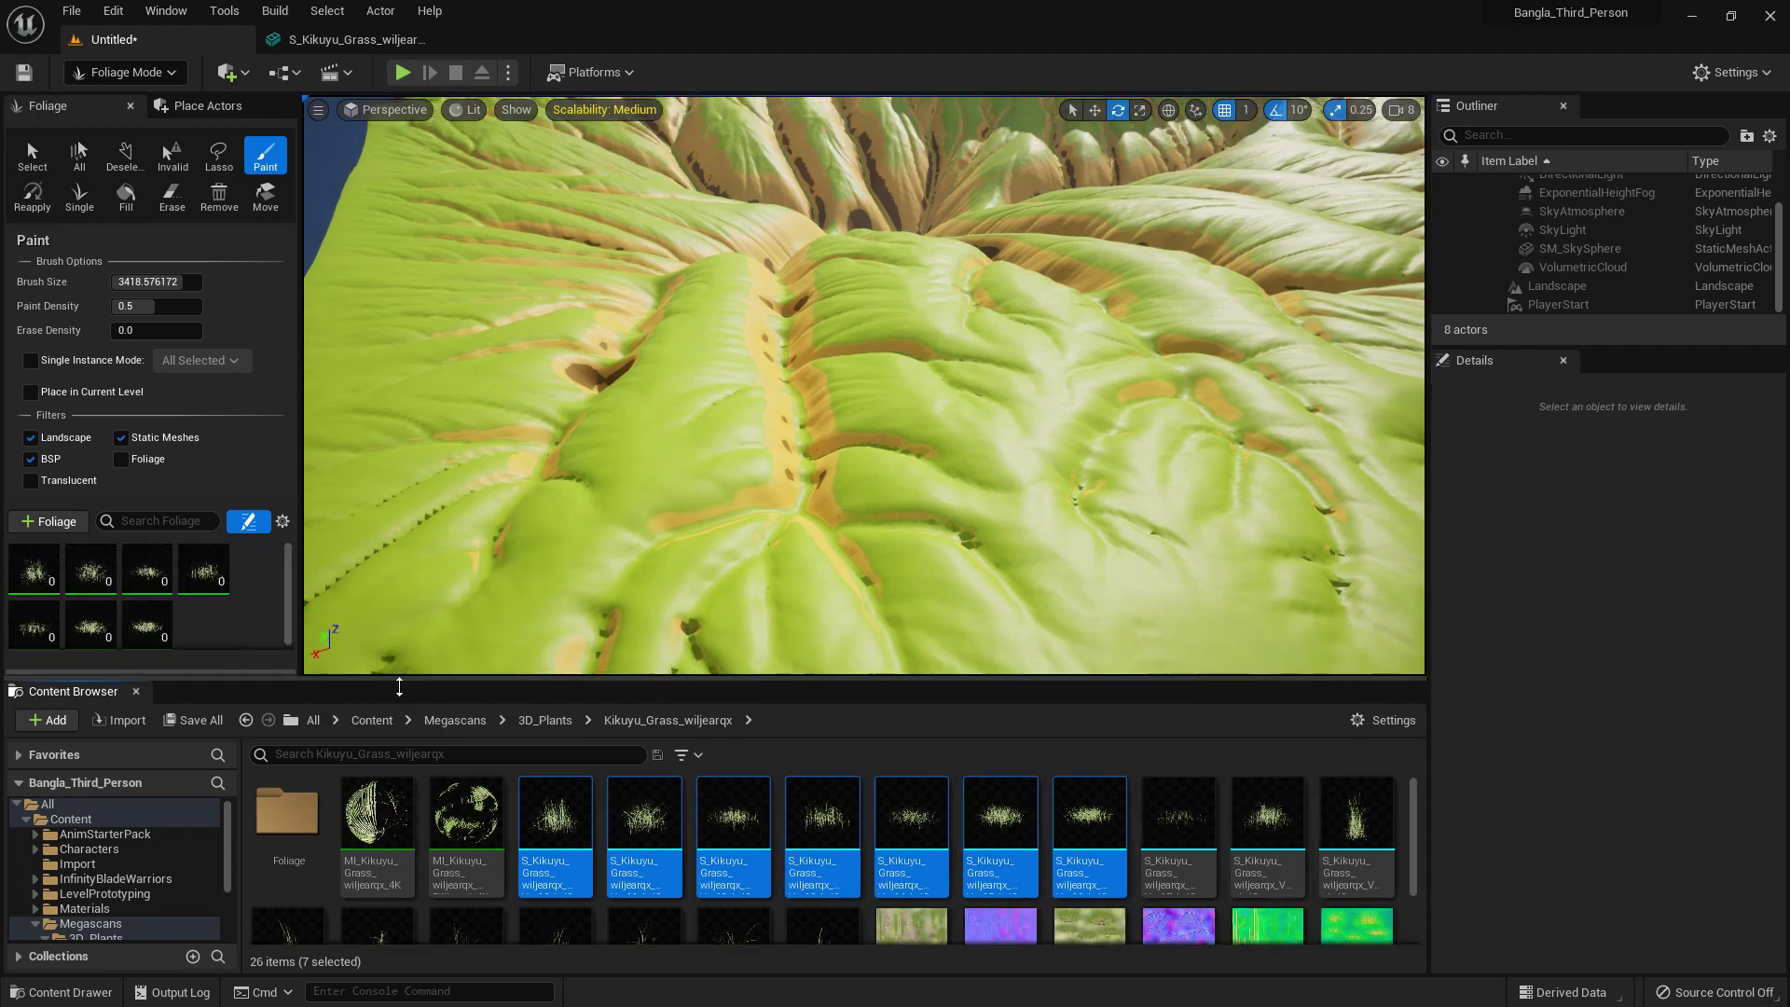
left_click(1356, 811)
left_click_drag(1356, 811, 222, 625)
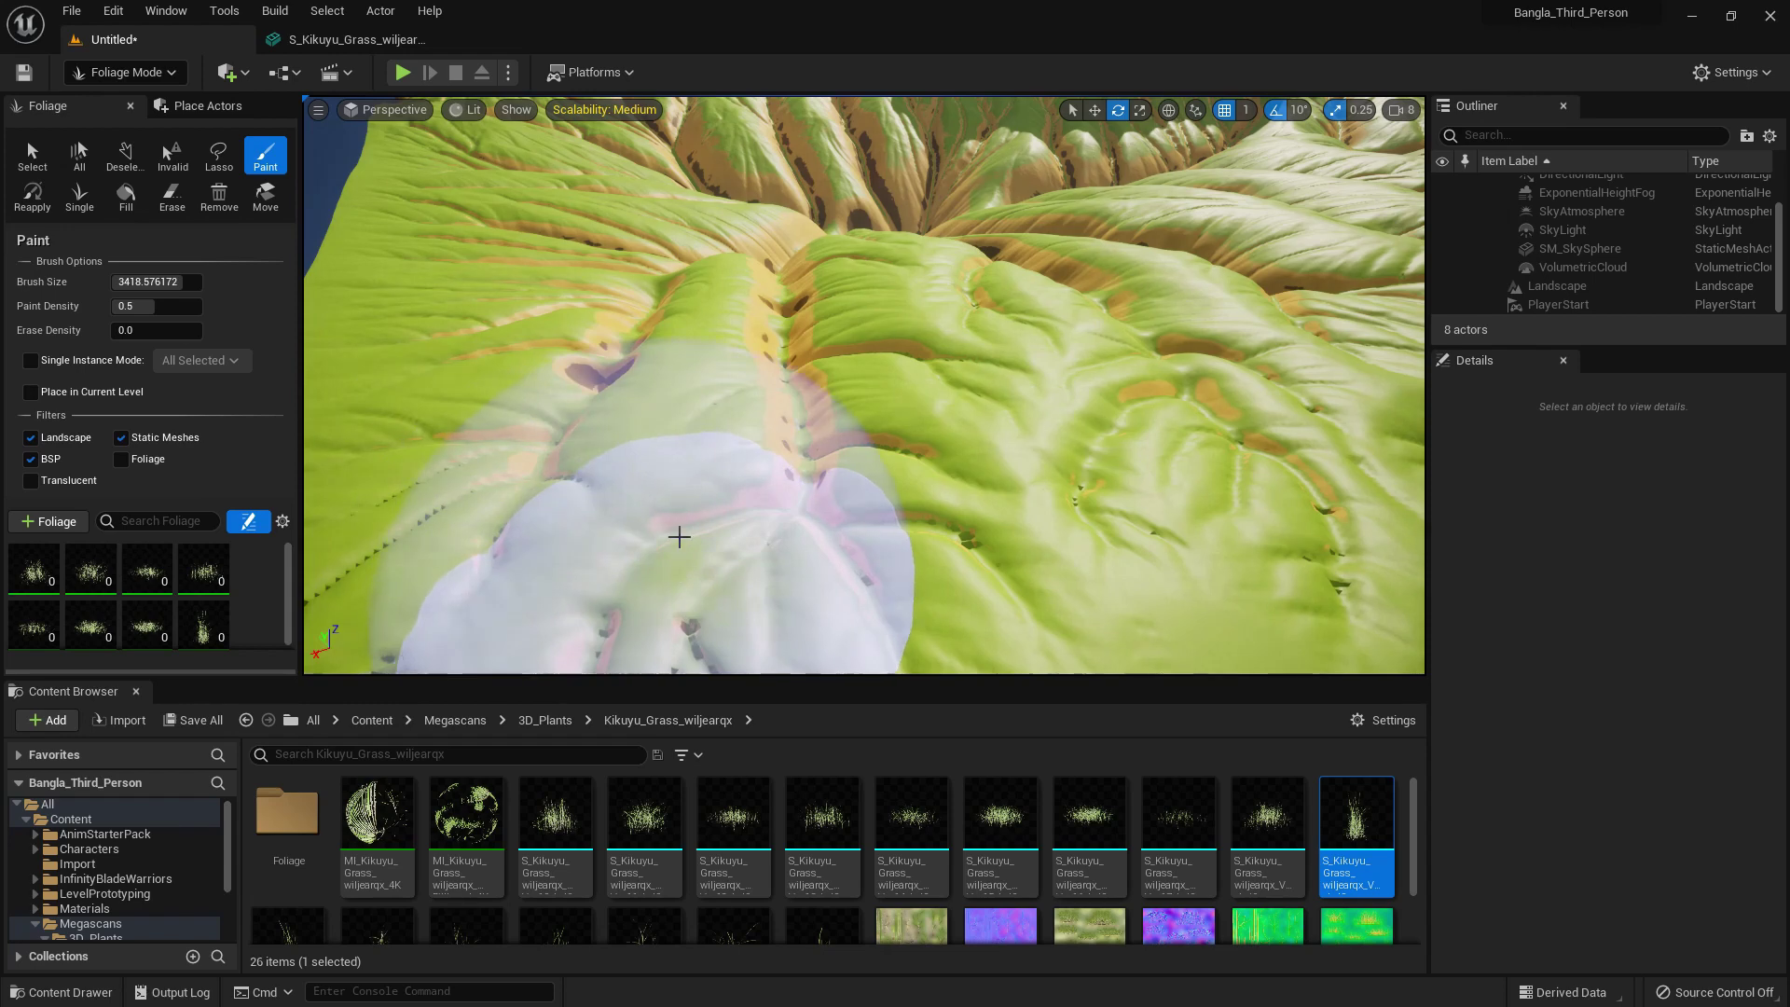
- Reduce the brush size to about 3046 and reveal the Painting settings of the first grass type
scroll(676, 532, "down", 3)
right_click_drag(732, 455, 644, 475)
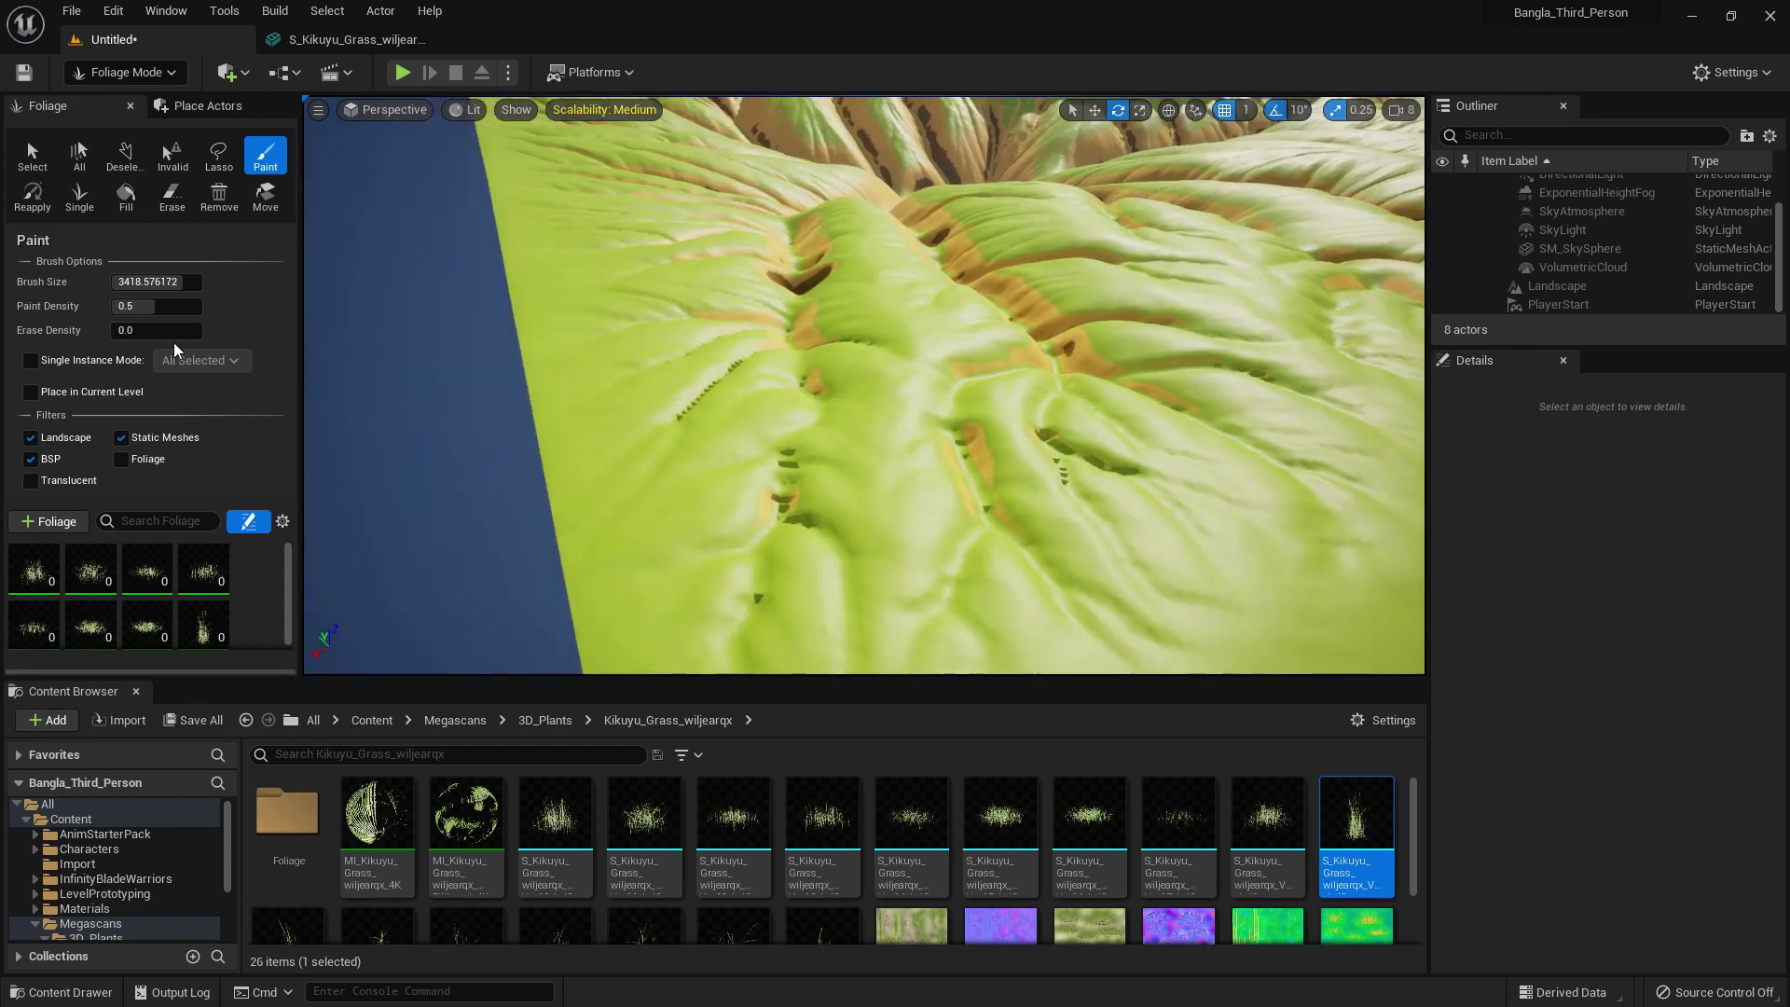
mouse_move(161, 283)
left_mouse_down()
mouse_move(133, 283)
mouse_move(151, 281)
left_mouse_up()
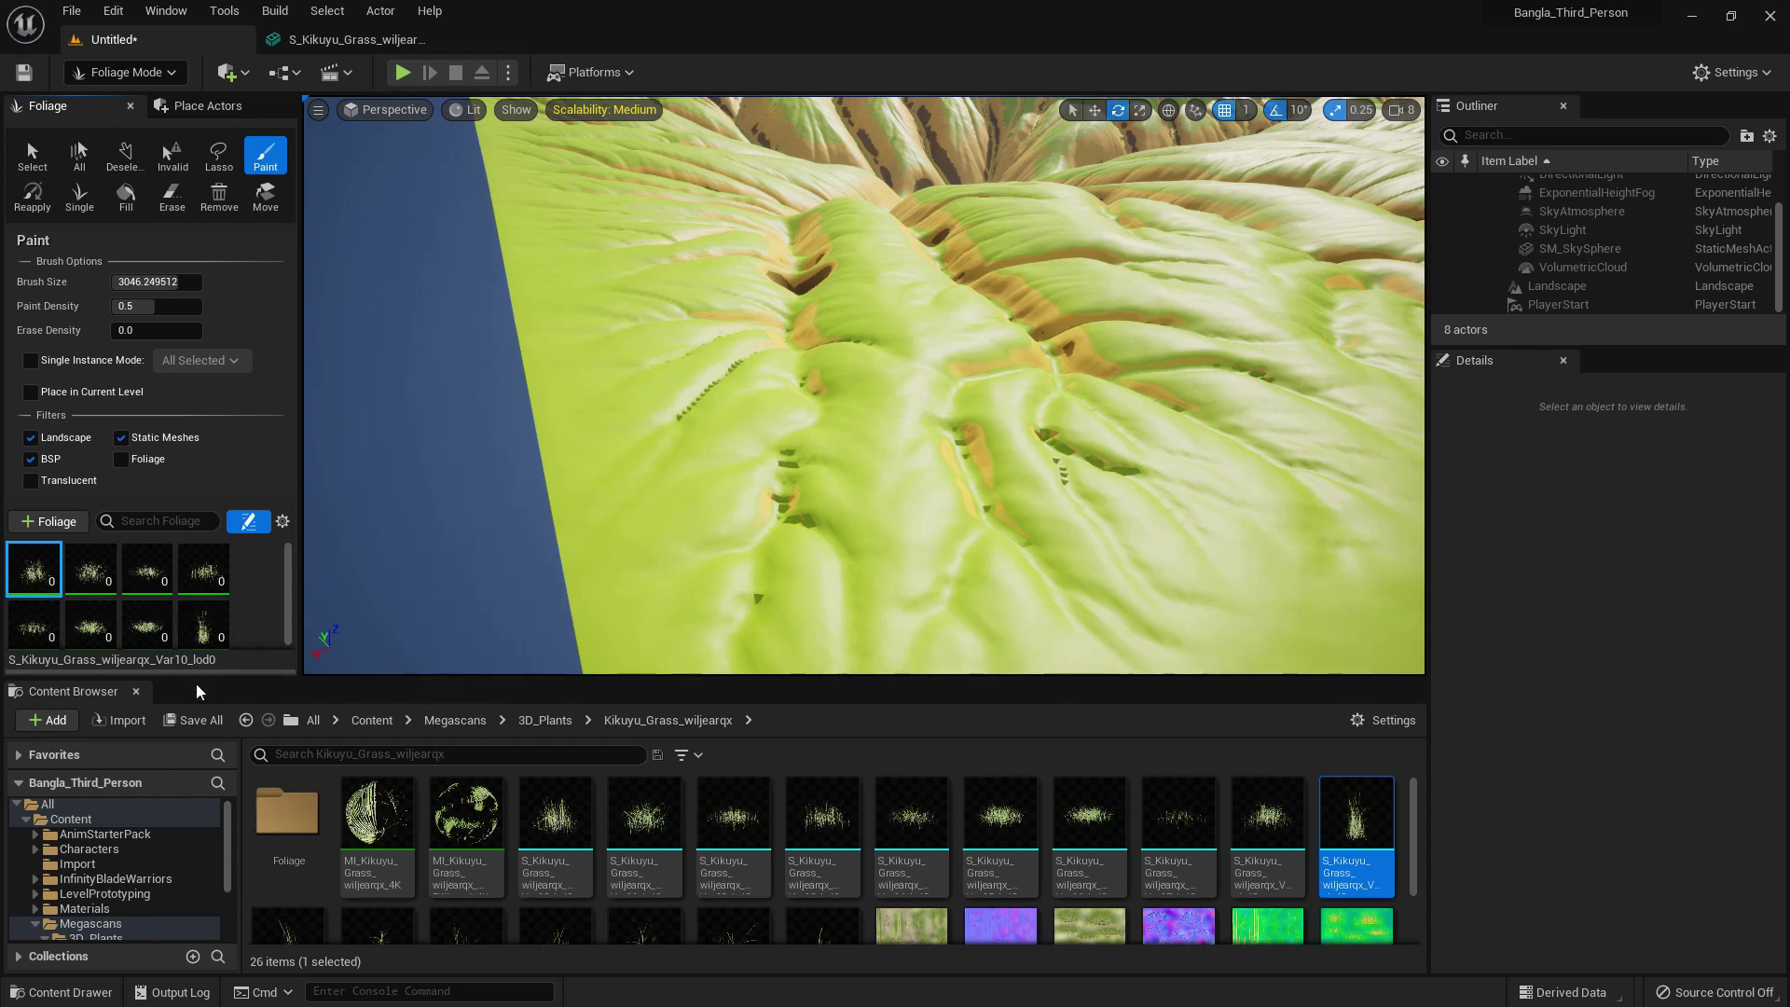
left_click_drag(192, 681, 202, 630)
left_click_drag(424, 721, 424, 817)
scroll(224, 730, "down", 2)
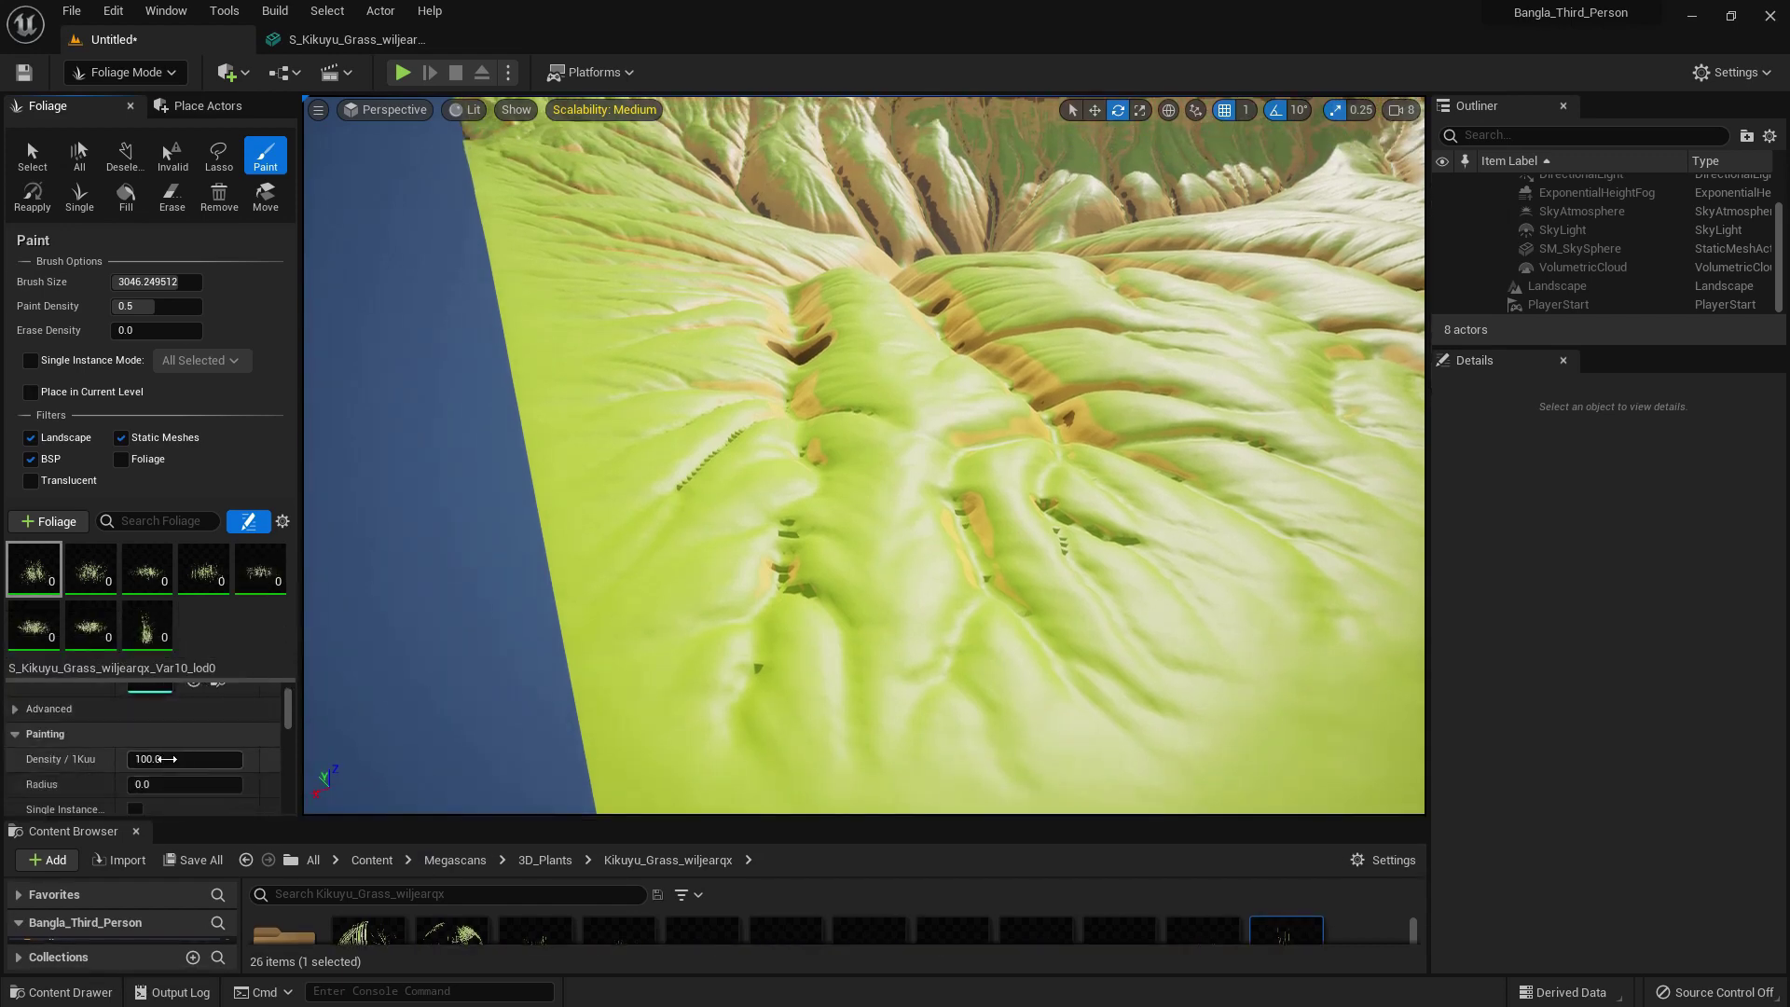
- Paint one circular patch of grass on the flat part of the landscape and inspect it up close
mouse_move(879, 519)
right_mouse_down()
mouse_move(812, 522)
mouse_move(880, 573)
right_mouse_up()
left_click(1039, 448)
right_click_drag(819, 423, 793, 448)
key("w")
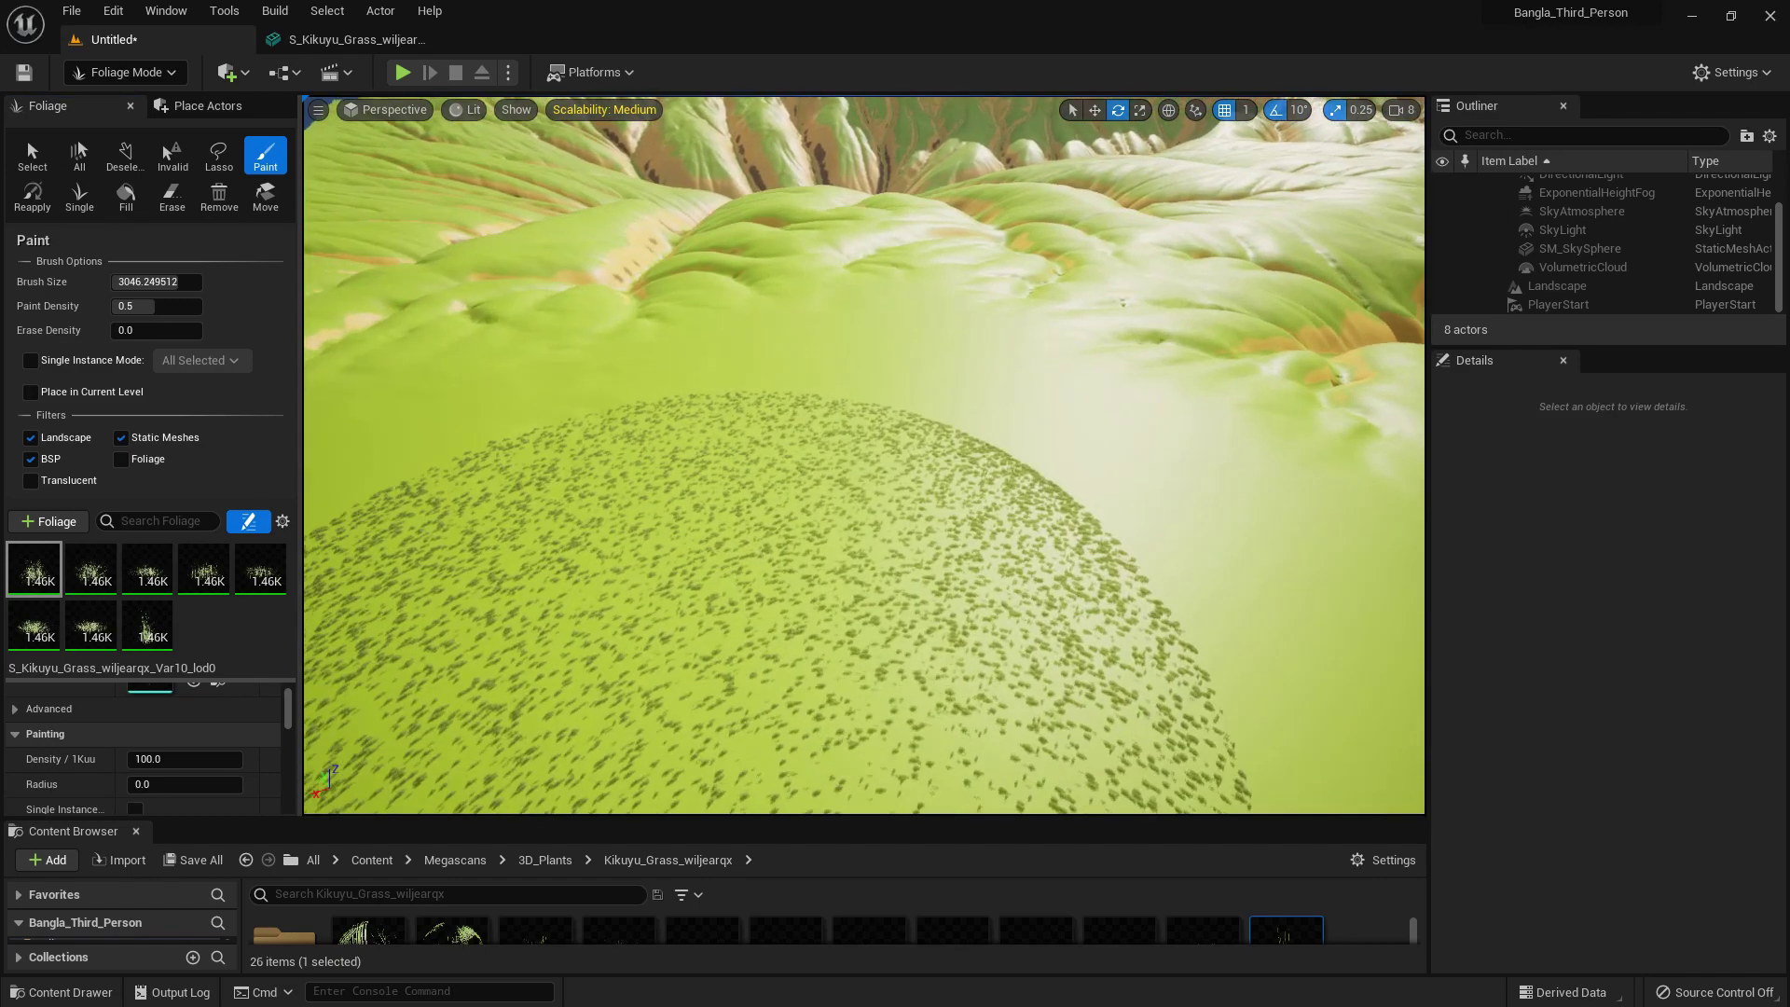
right_click_drag(798, 417, 816, 370)
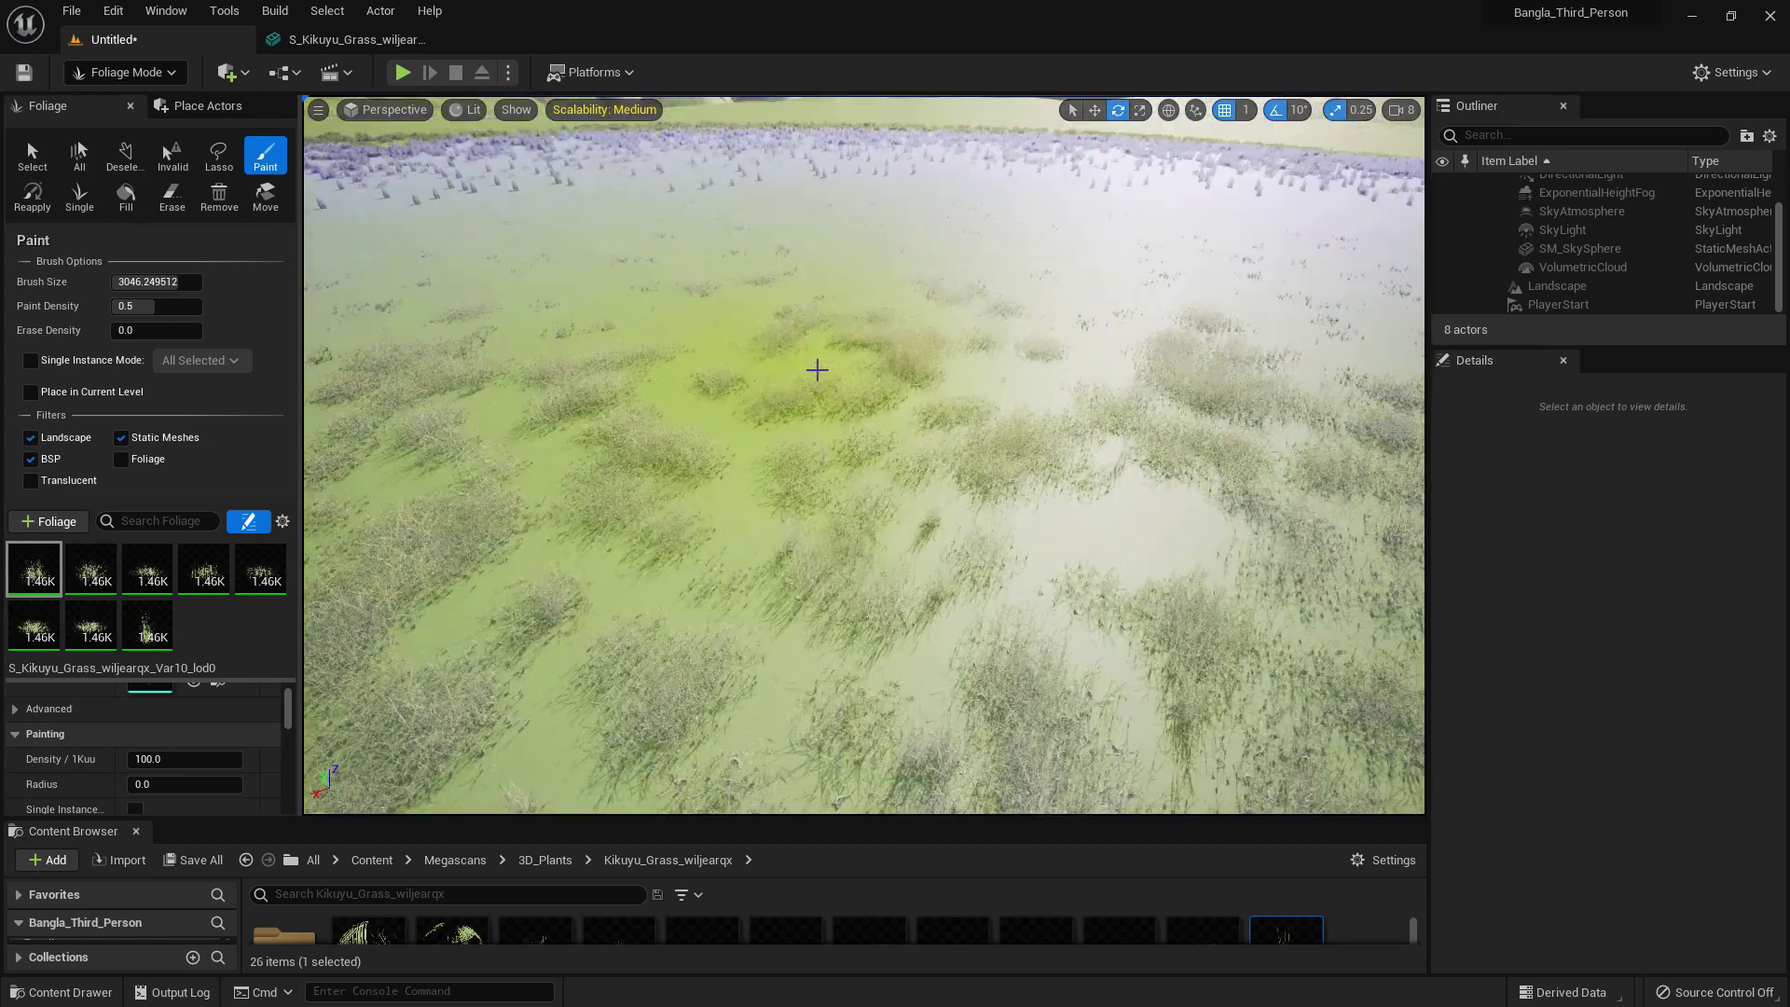
right_click(836, 414)
key("s")
right_click_drag(680, 375, 606, 375)
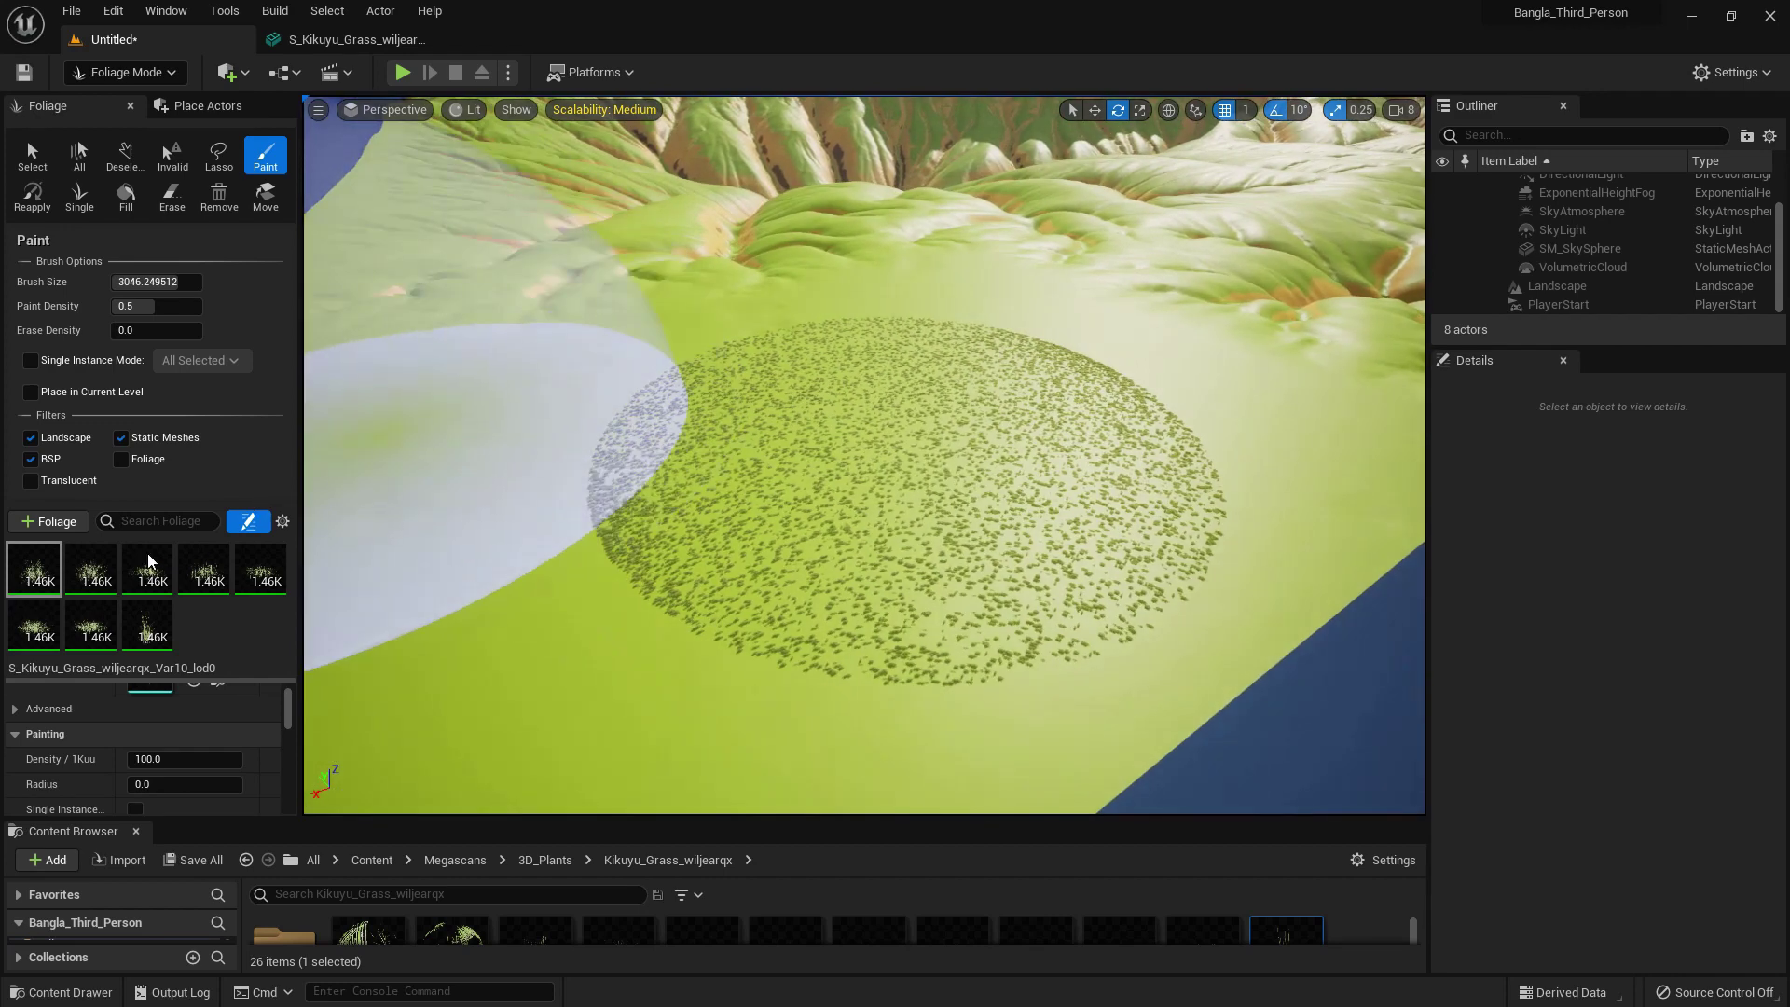
- Set the density of all eight foliage types to 10 and erase the painted grass patch
left_click(165, 760)
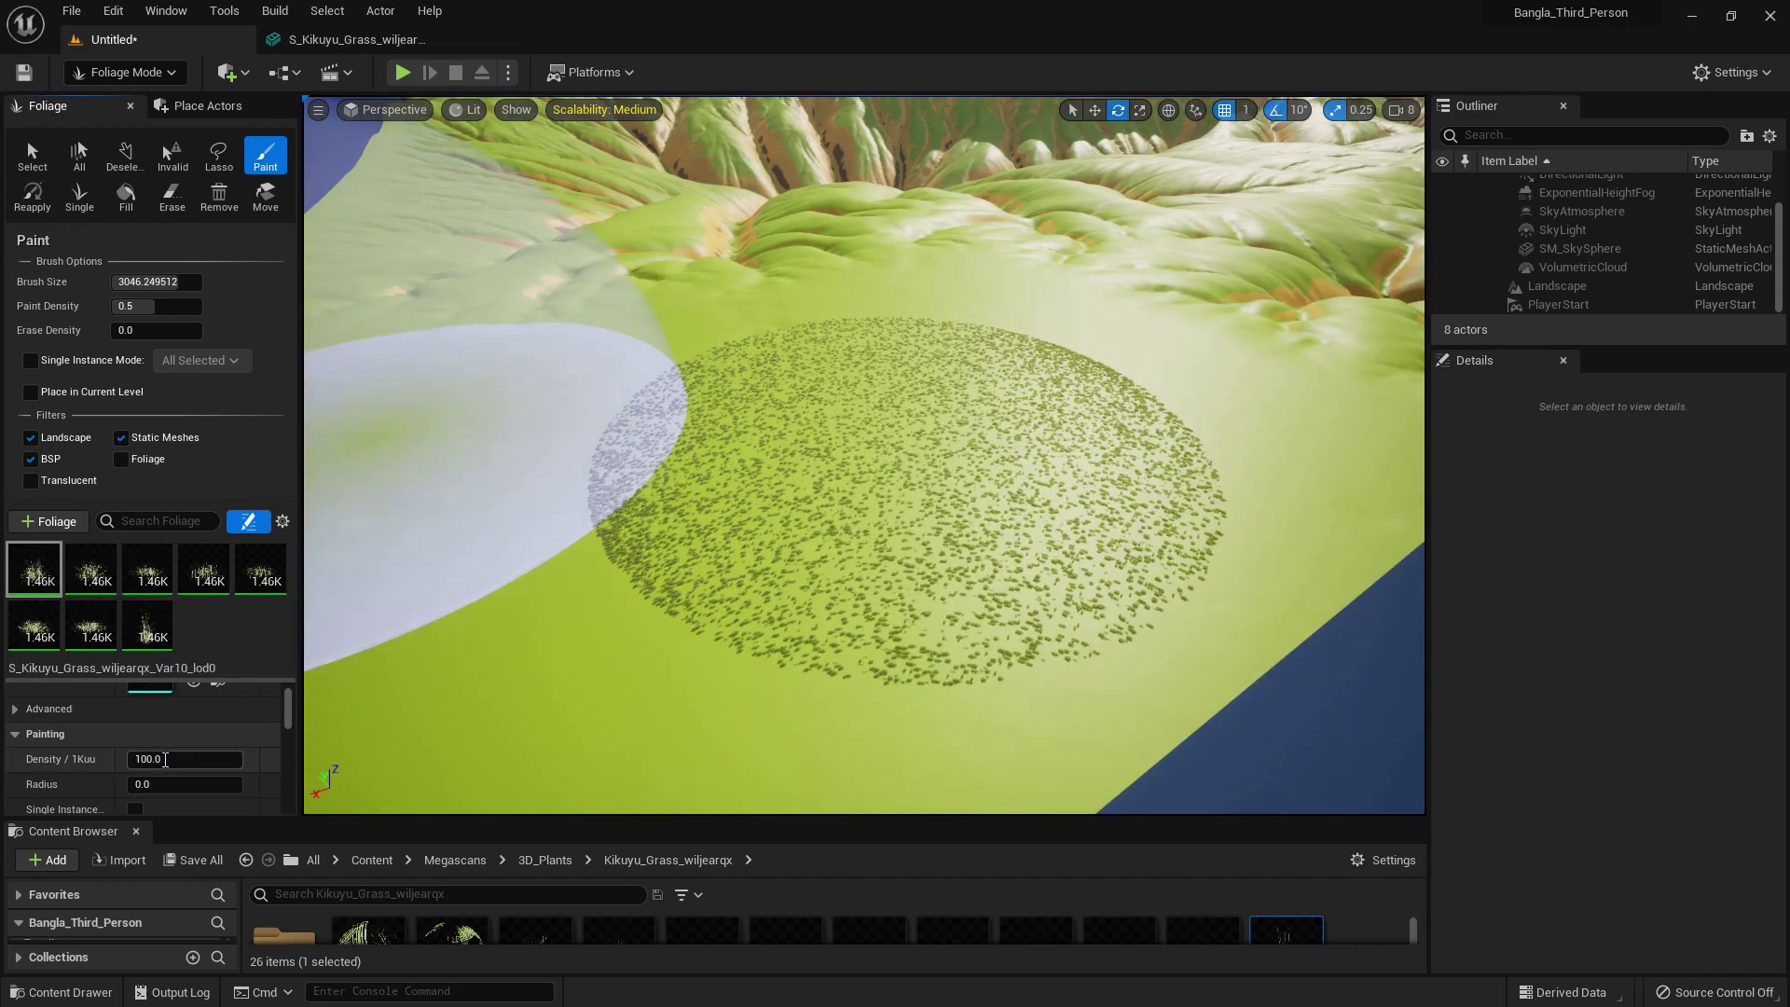
left_click(145, 643)
left_click(50, 576, "shift")
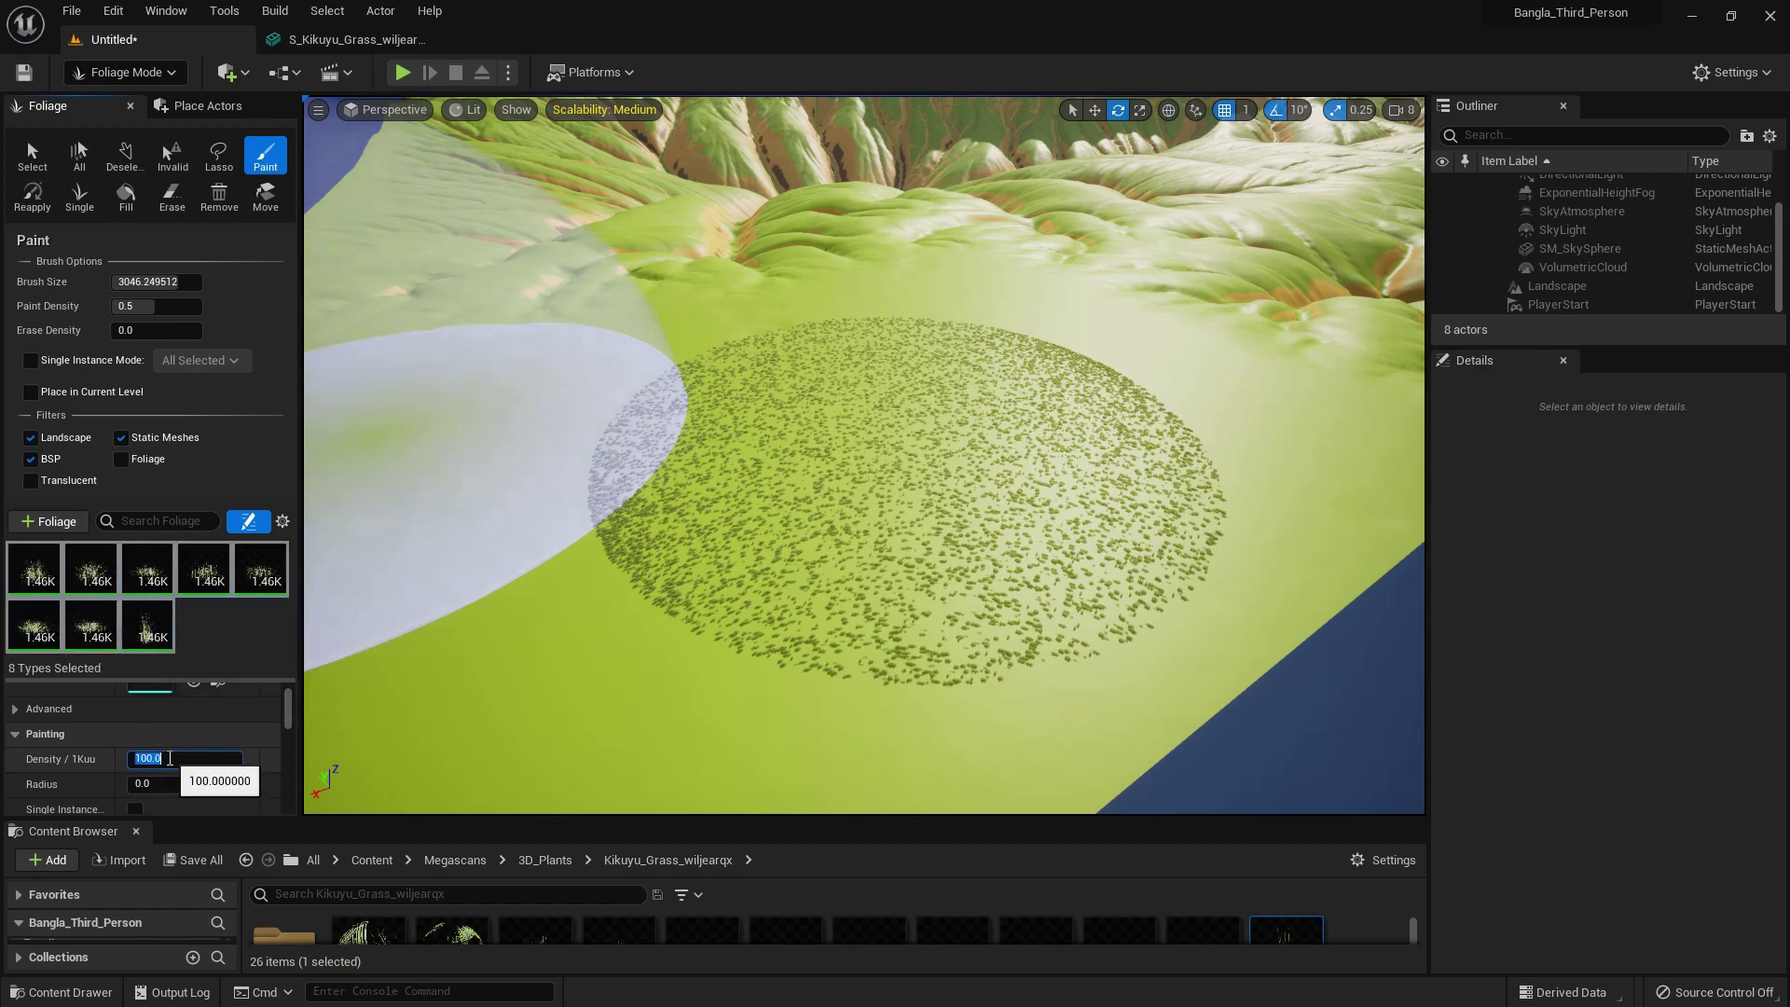
mouse_move(818, 520)
right_mouse_down()
mouse_move(746, 452)
mouse_move(811, 484)
right_mouse_up()
key("s")
mouse_move(757, 487)
left_mouse_down("shift")
mouse_move(807, 401)
mouse_move(895, 500)
mouse_move(830, 508)
left_mouse_up("shift")
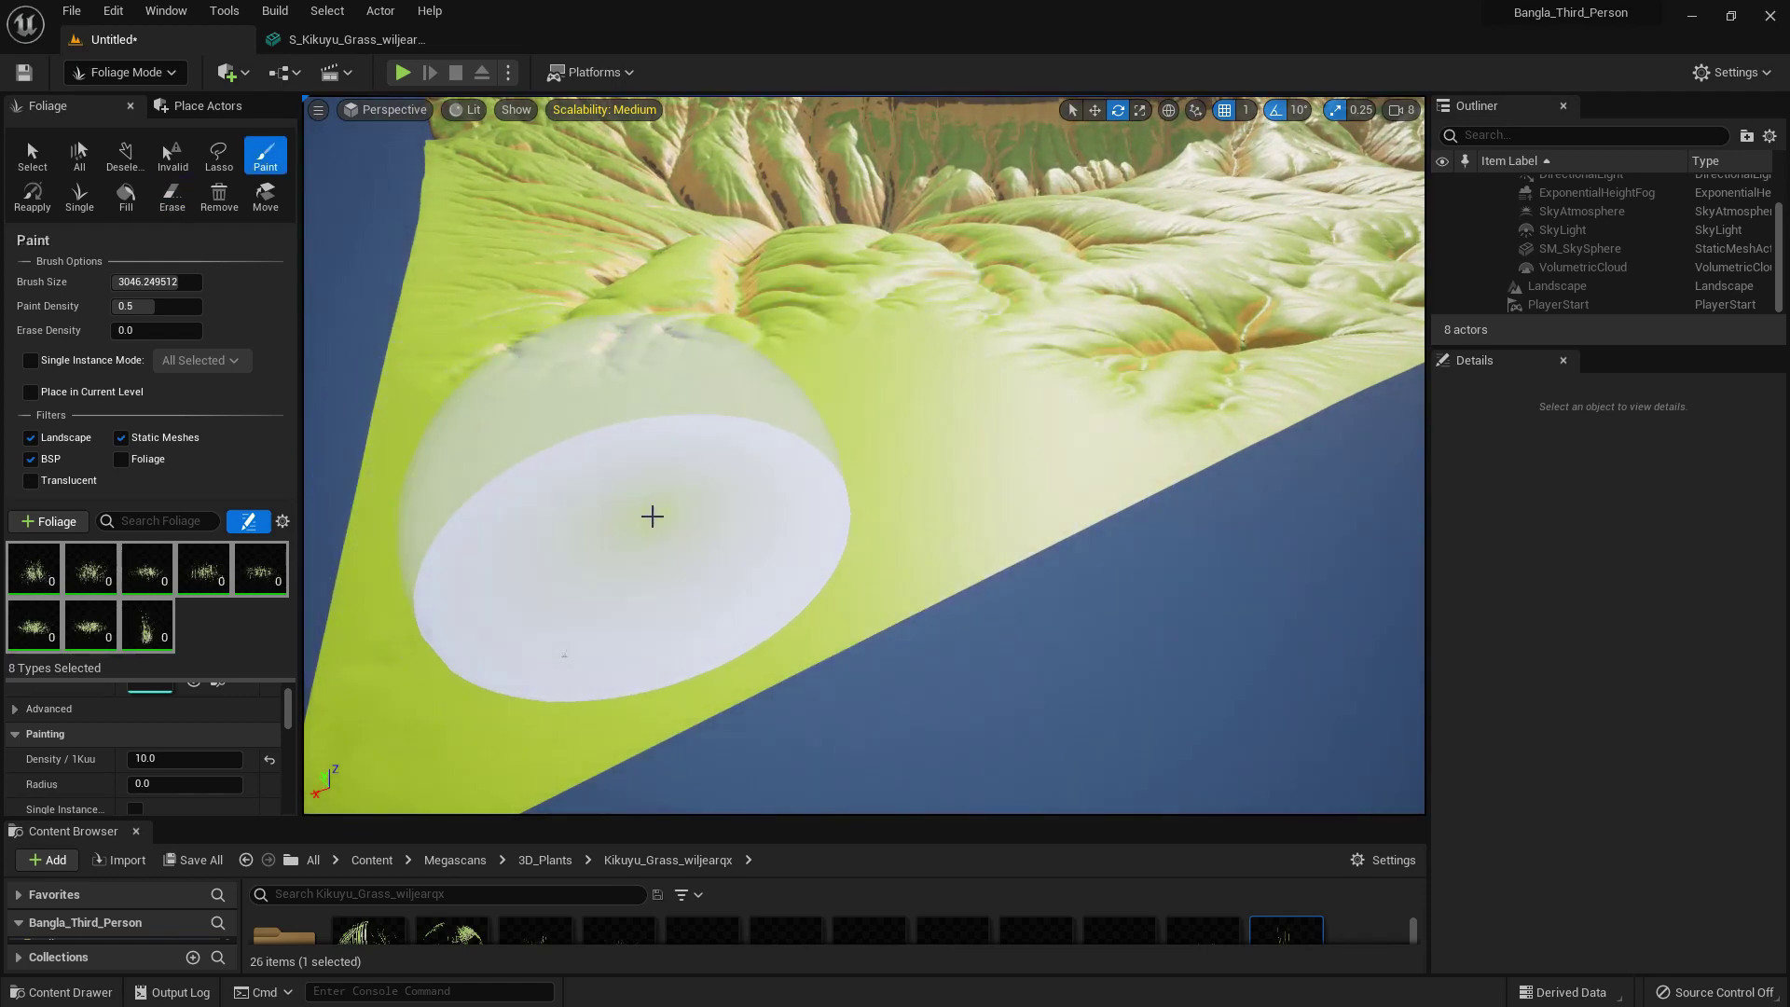
- Paint a sparse patch of grass around the player start and check it in a play test
key("a")
mouse_move(1014, 551)
right_mouse_down()
mouse_move(1063, 551)
mouse_move(972, 520)
right_mouse_up()
key("w")
key("s")
key("alt+p")
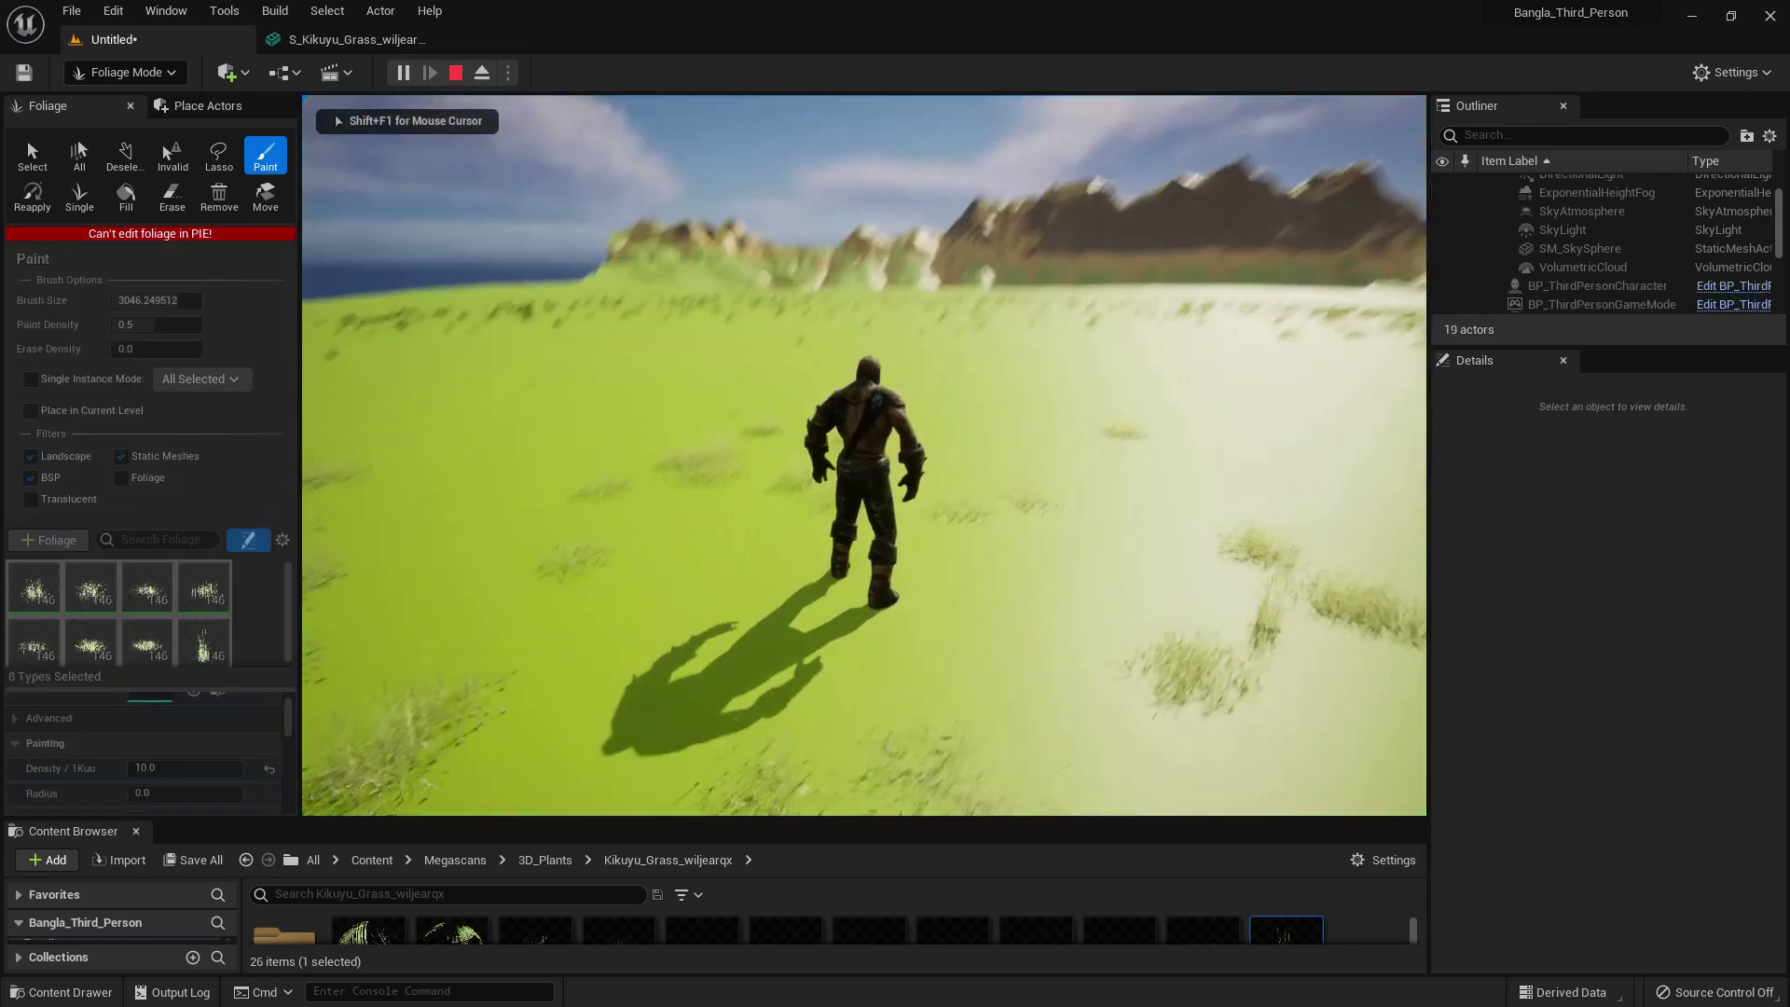
key("Escape")
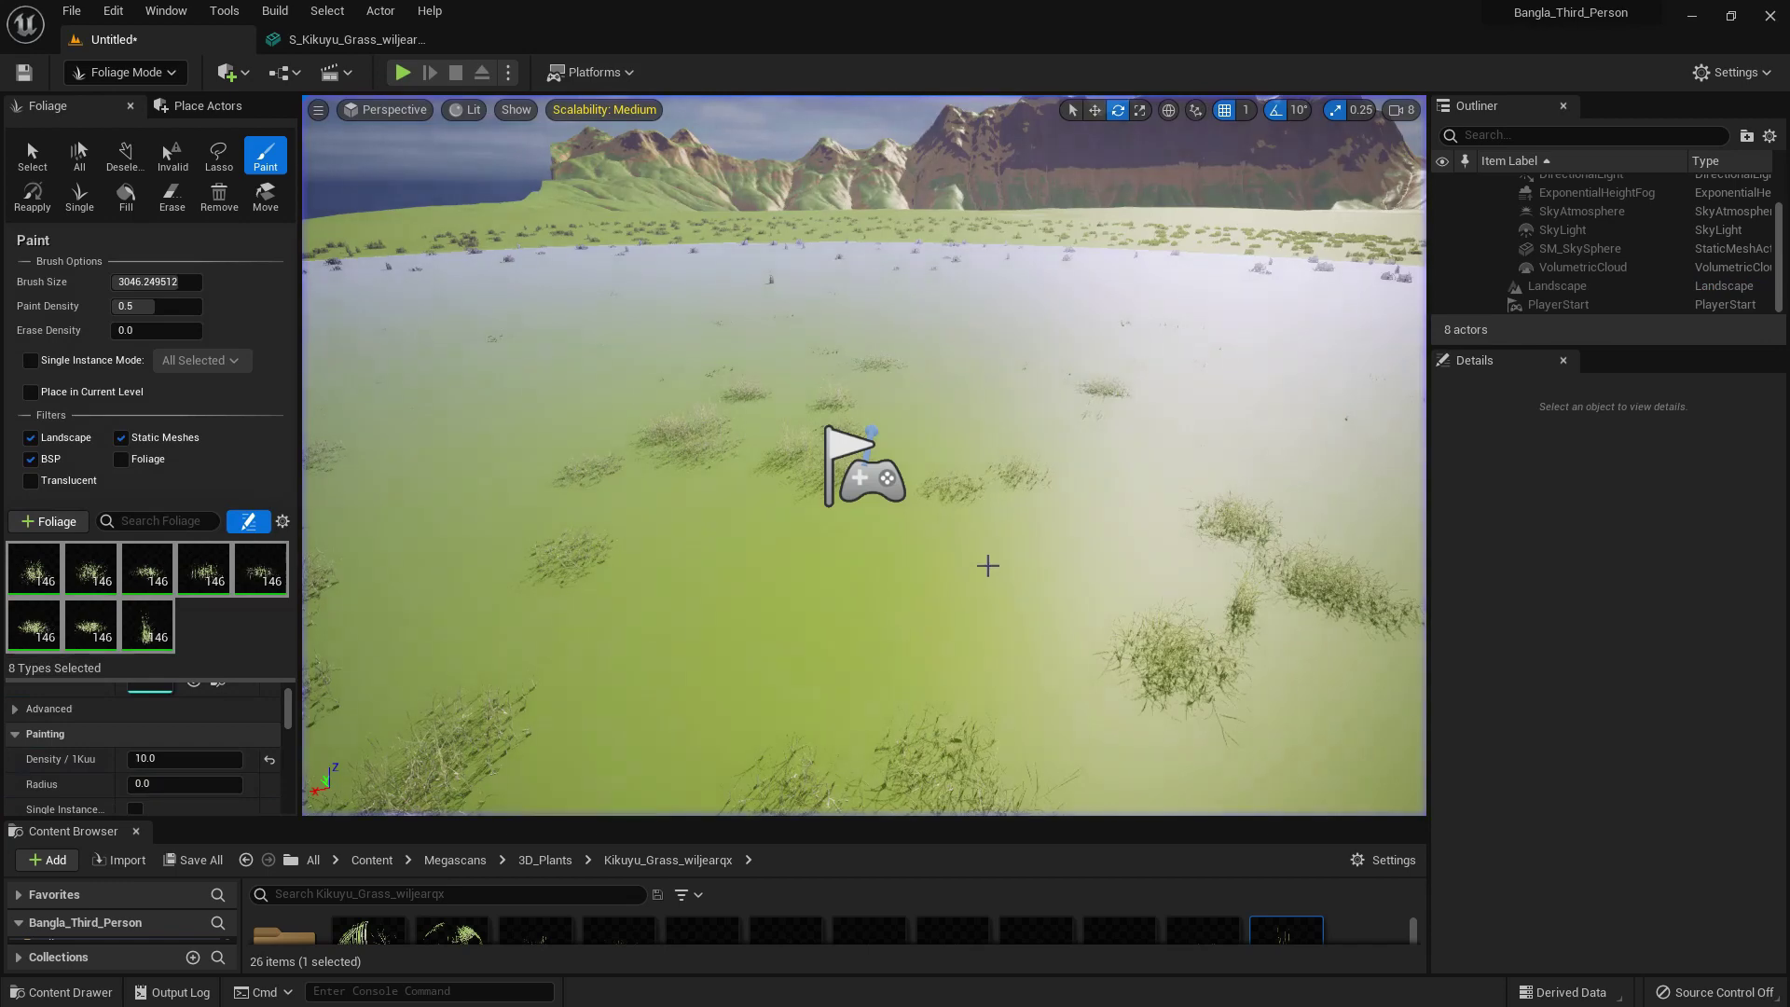
key("e")
right_click_drag(972, 520, 963, 523)
key("w")
key("a")
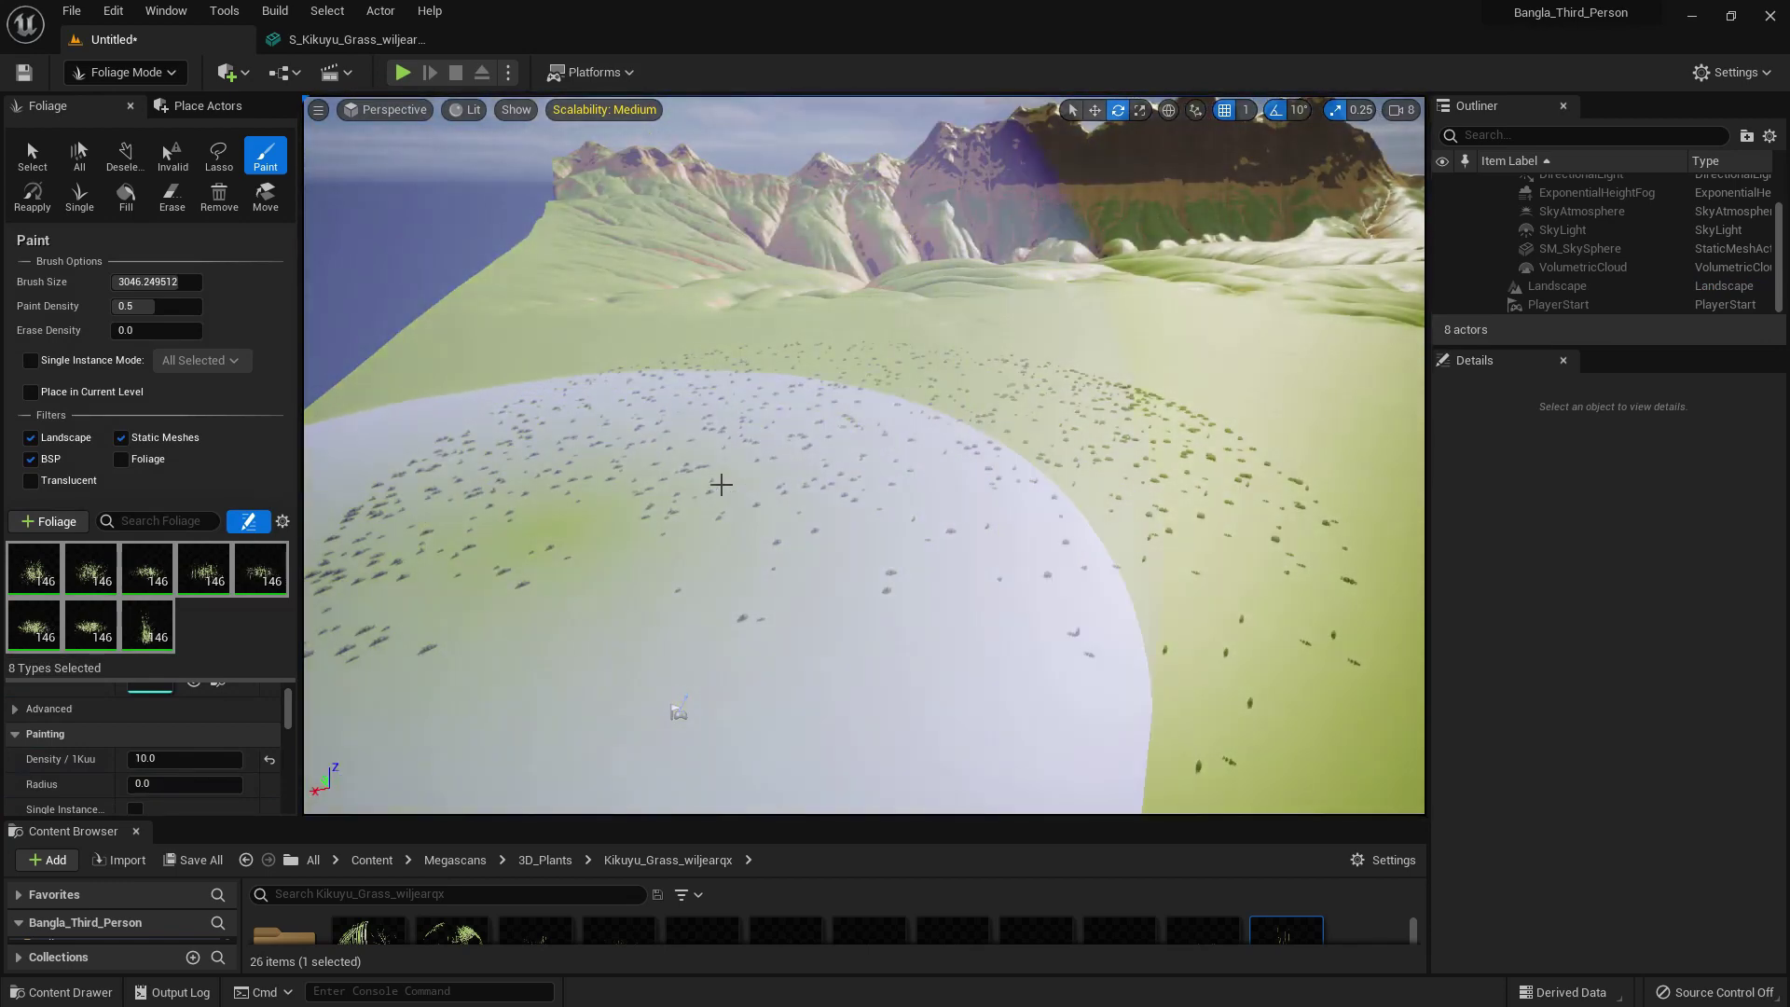
- Erase the sparse grass and set the density of all eight foliage types to 100
right_click_drag(772, 475, 772, 474)
key("s")
mouse_move(779, 479)
left_mouse_down("shift")
mouse_move(771, 444)
mouse_move(971, 460)
mouse_move(653, 476)
left_mouse_up("shift")
left_click(163, 757)
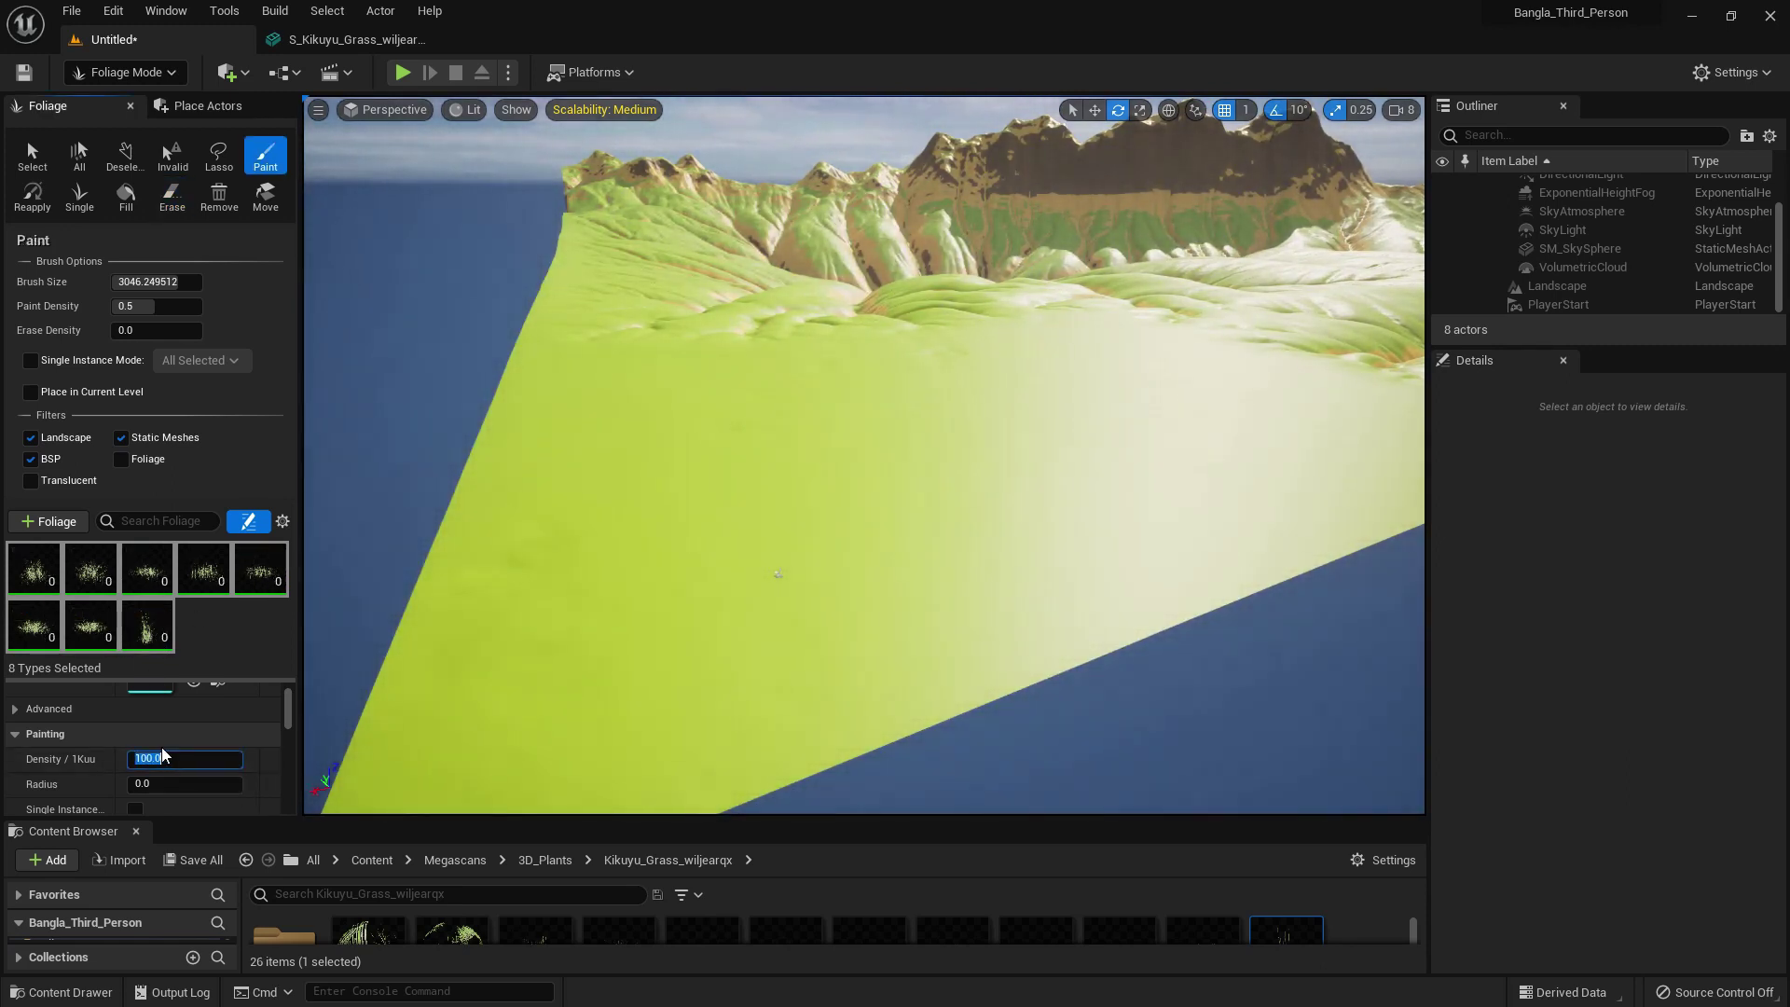
- Paint a denser grass patch around the player start and check it in a play test
mouse_move(547, 499)
left_mouse_down()
mouse_move(767, 503)
mouse_move(854, 445)
left_mouse_up()
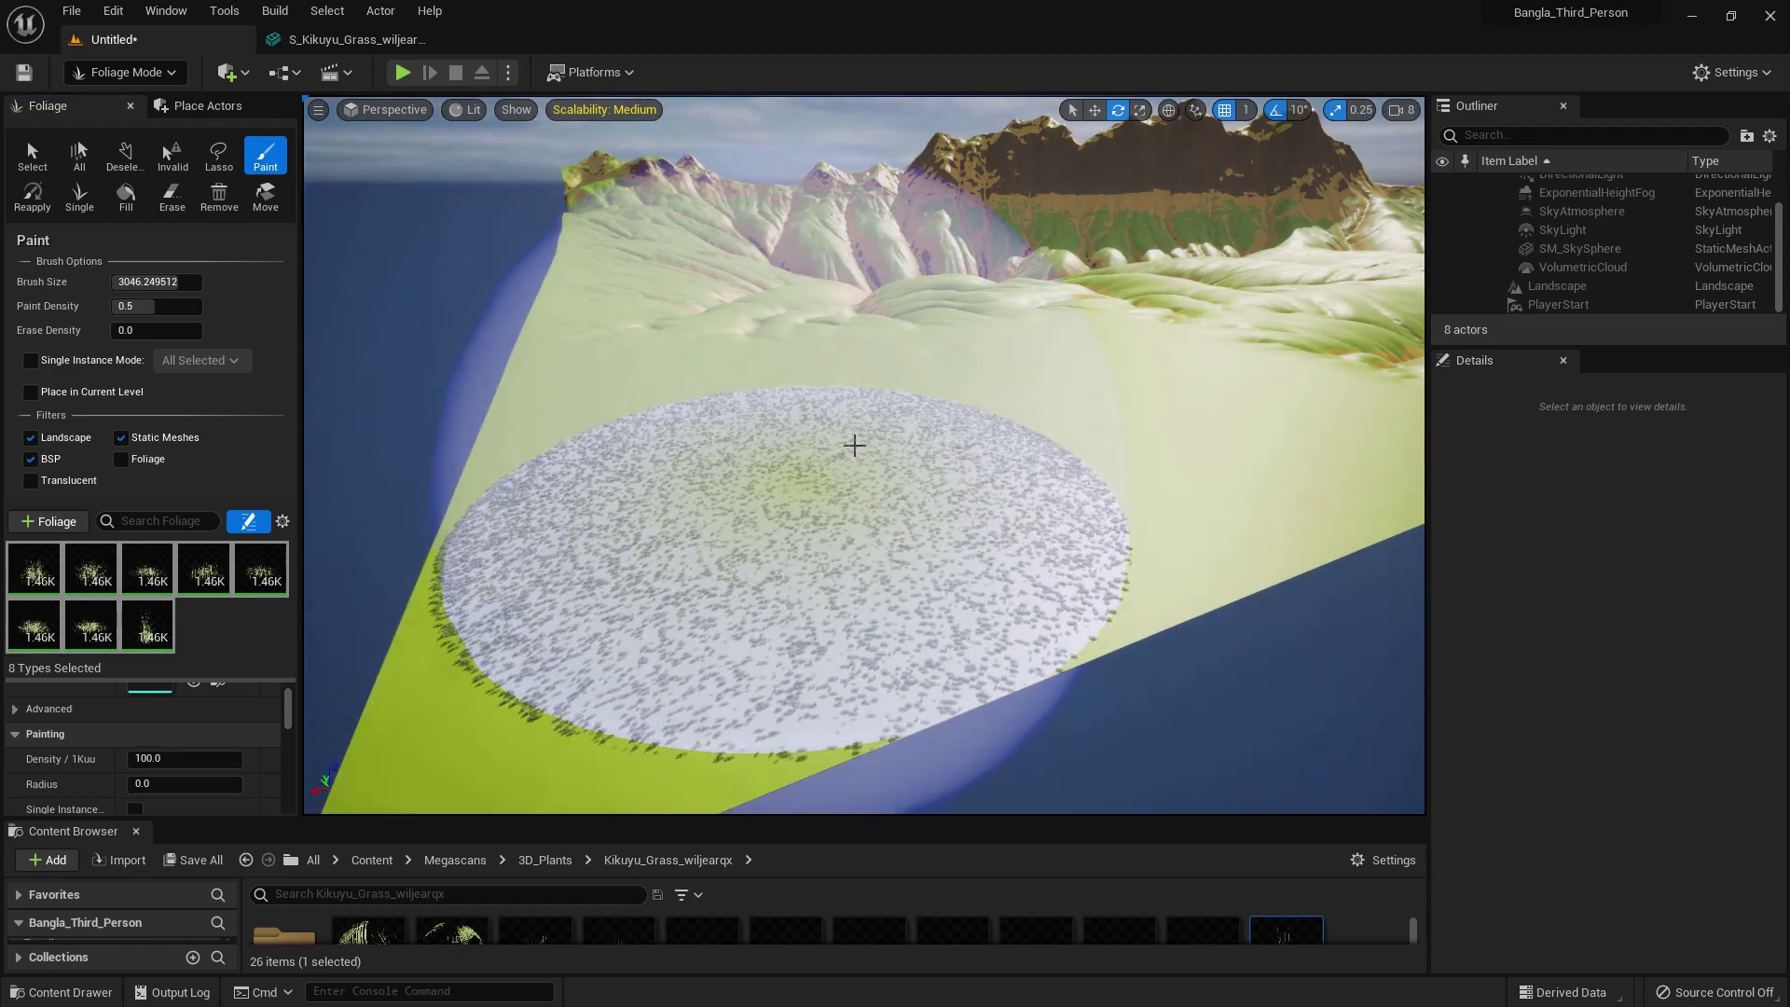
key("alt+p")
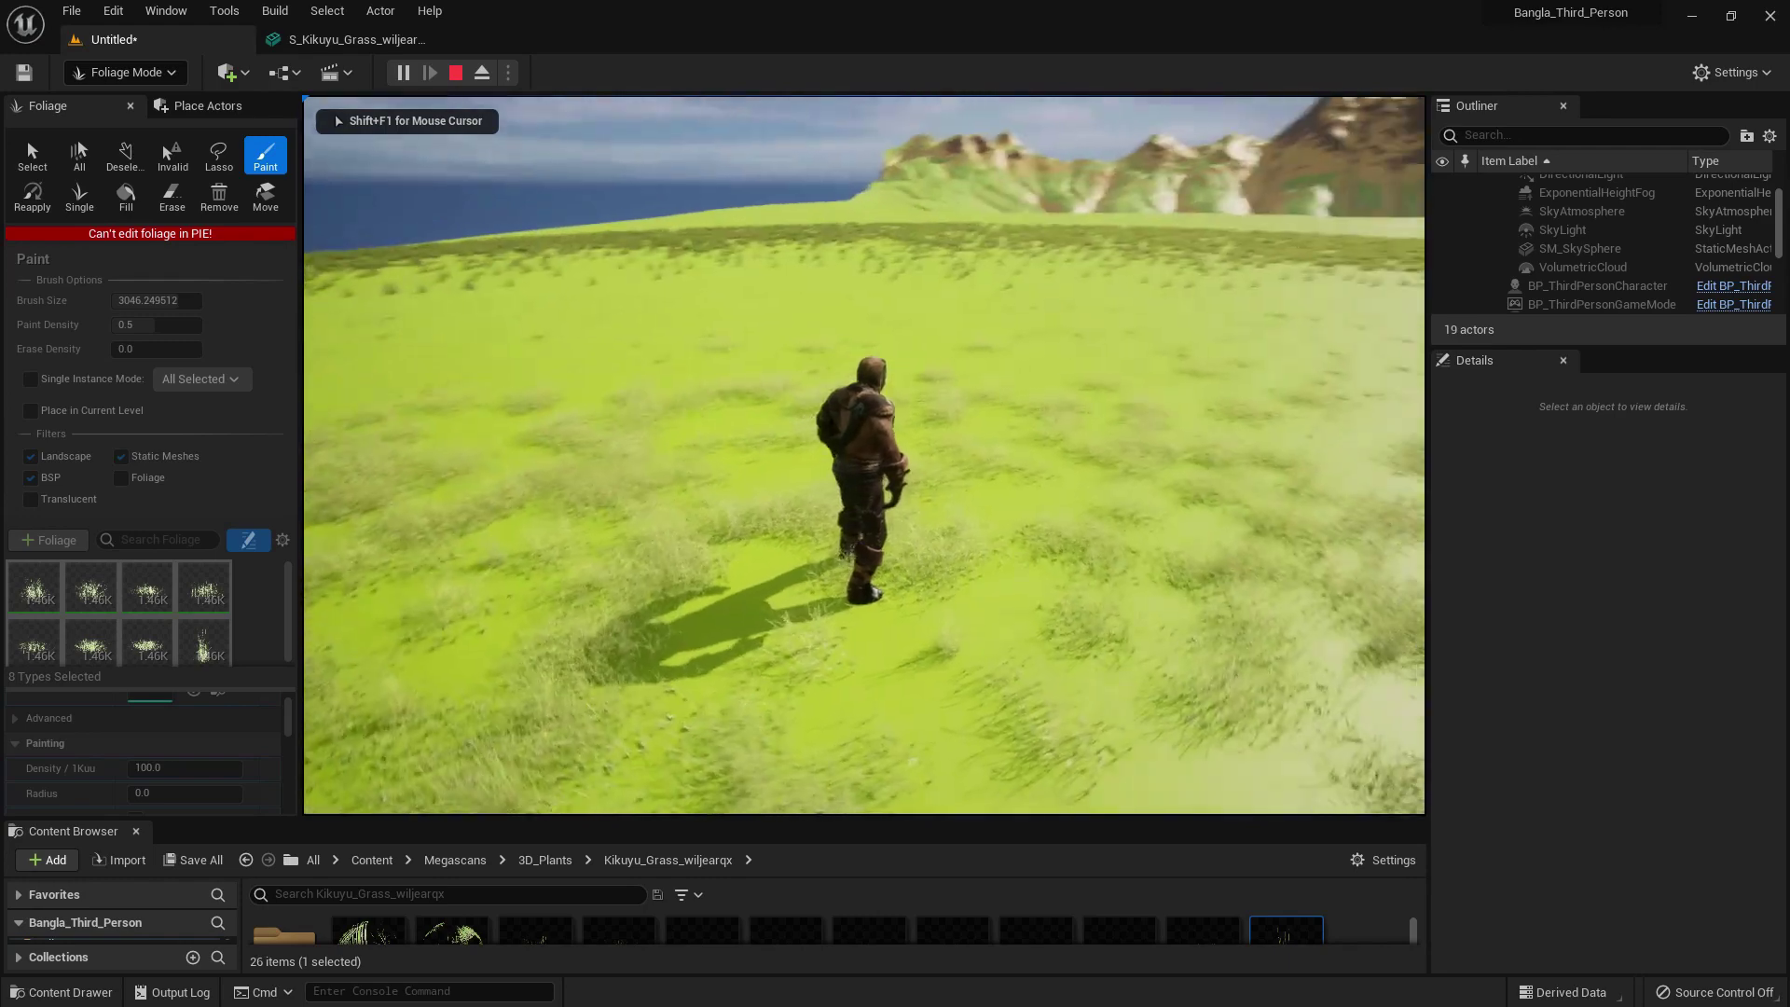
key("Escape")
- Set the maximum Scale X of all eight foliage types to 5.0
scroll(182, 759, "down", 5)
scroll(149, 741, "up", 1)
scroll(200, 756, "down", 1)
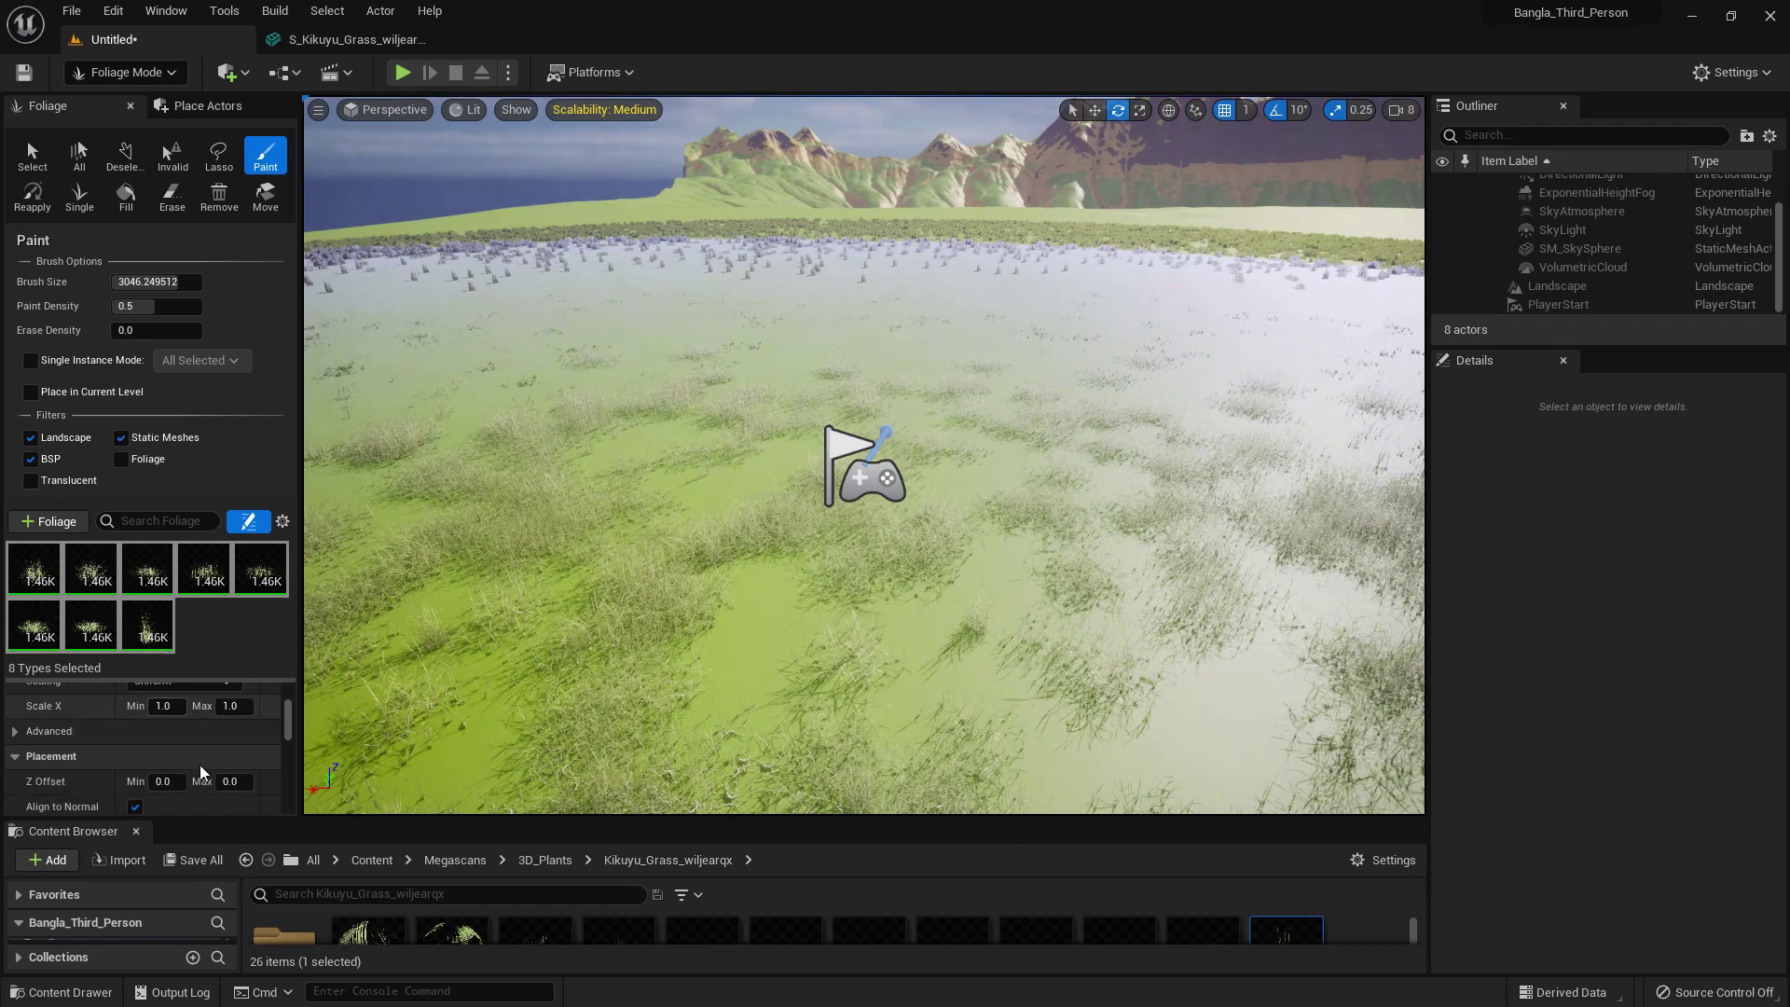
scroll(177, 776, "down", 1)
scroll(163, 802, "up", 3)
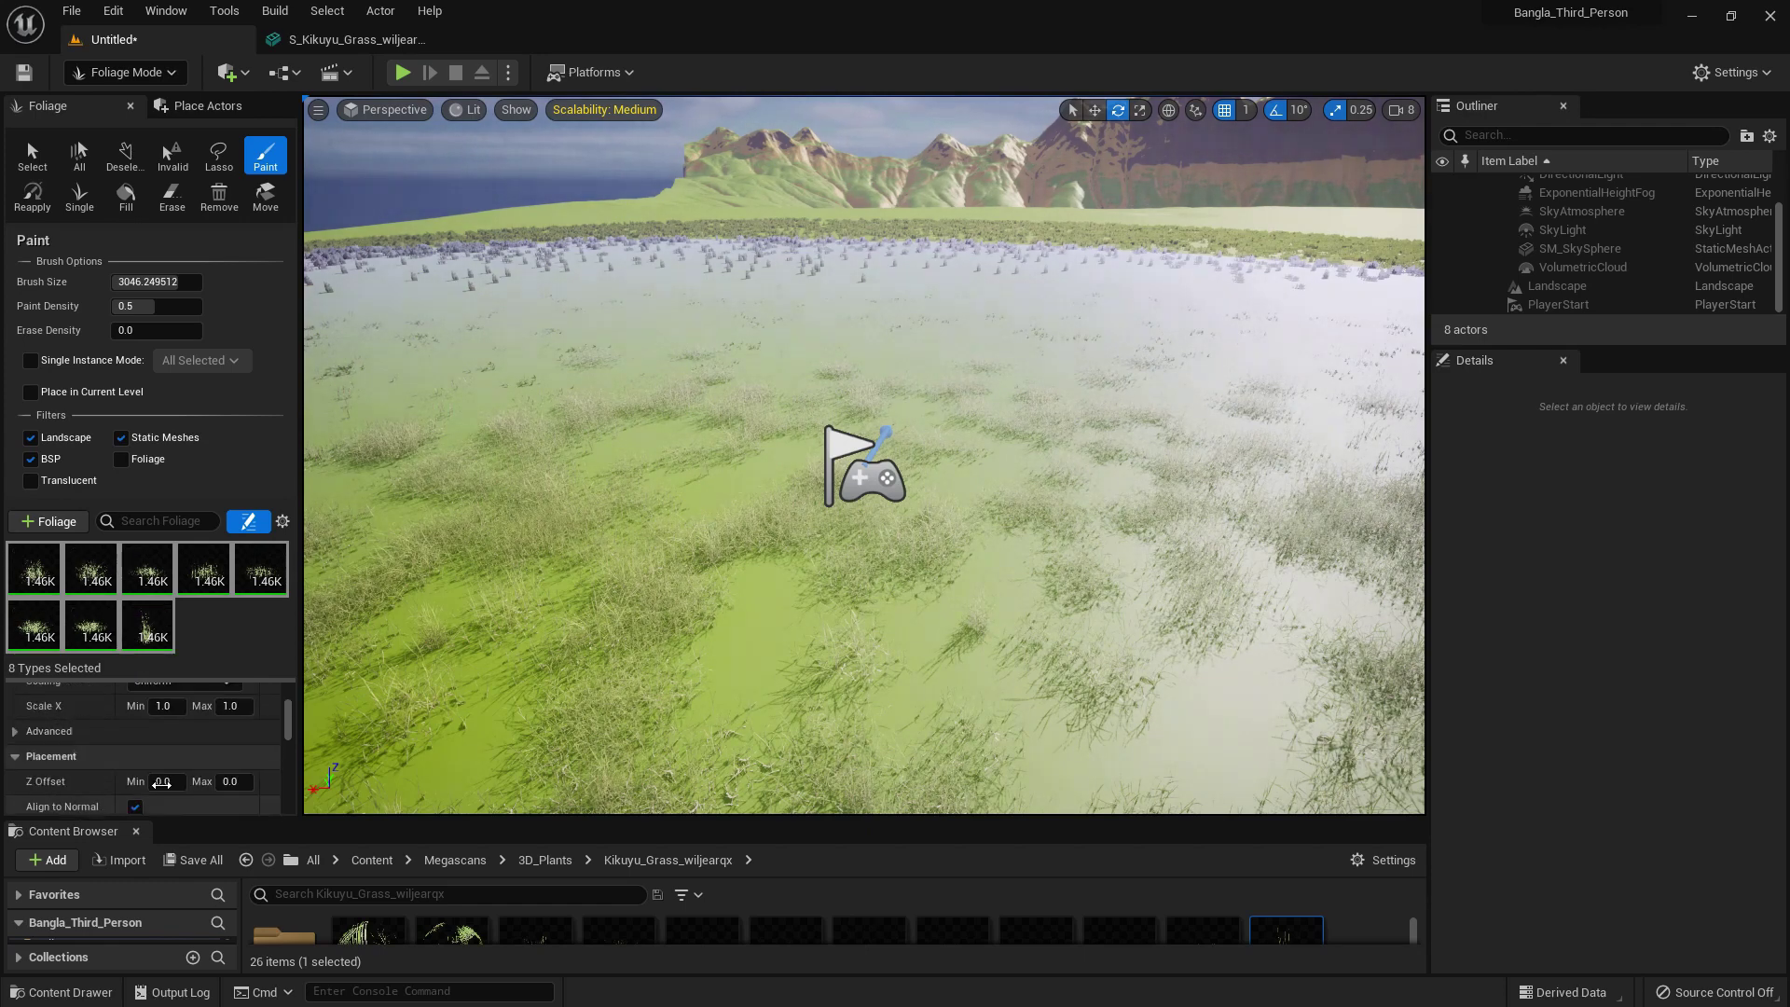
left_click(229, 766)
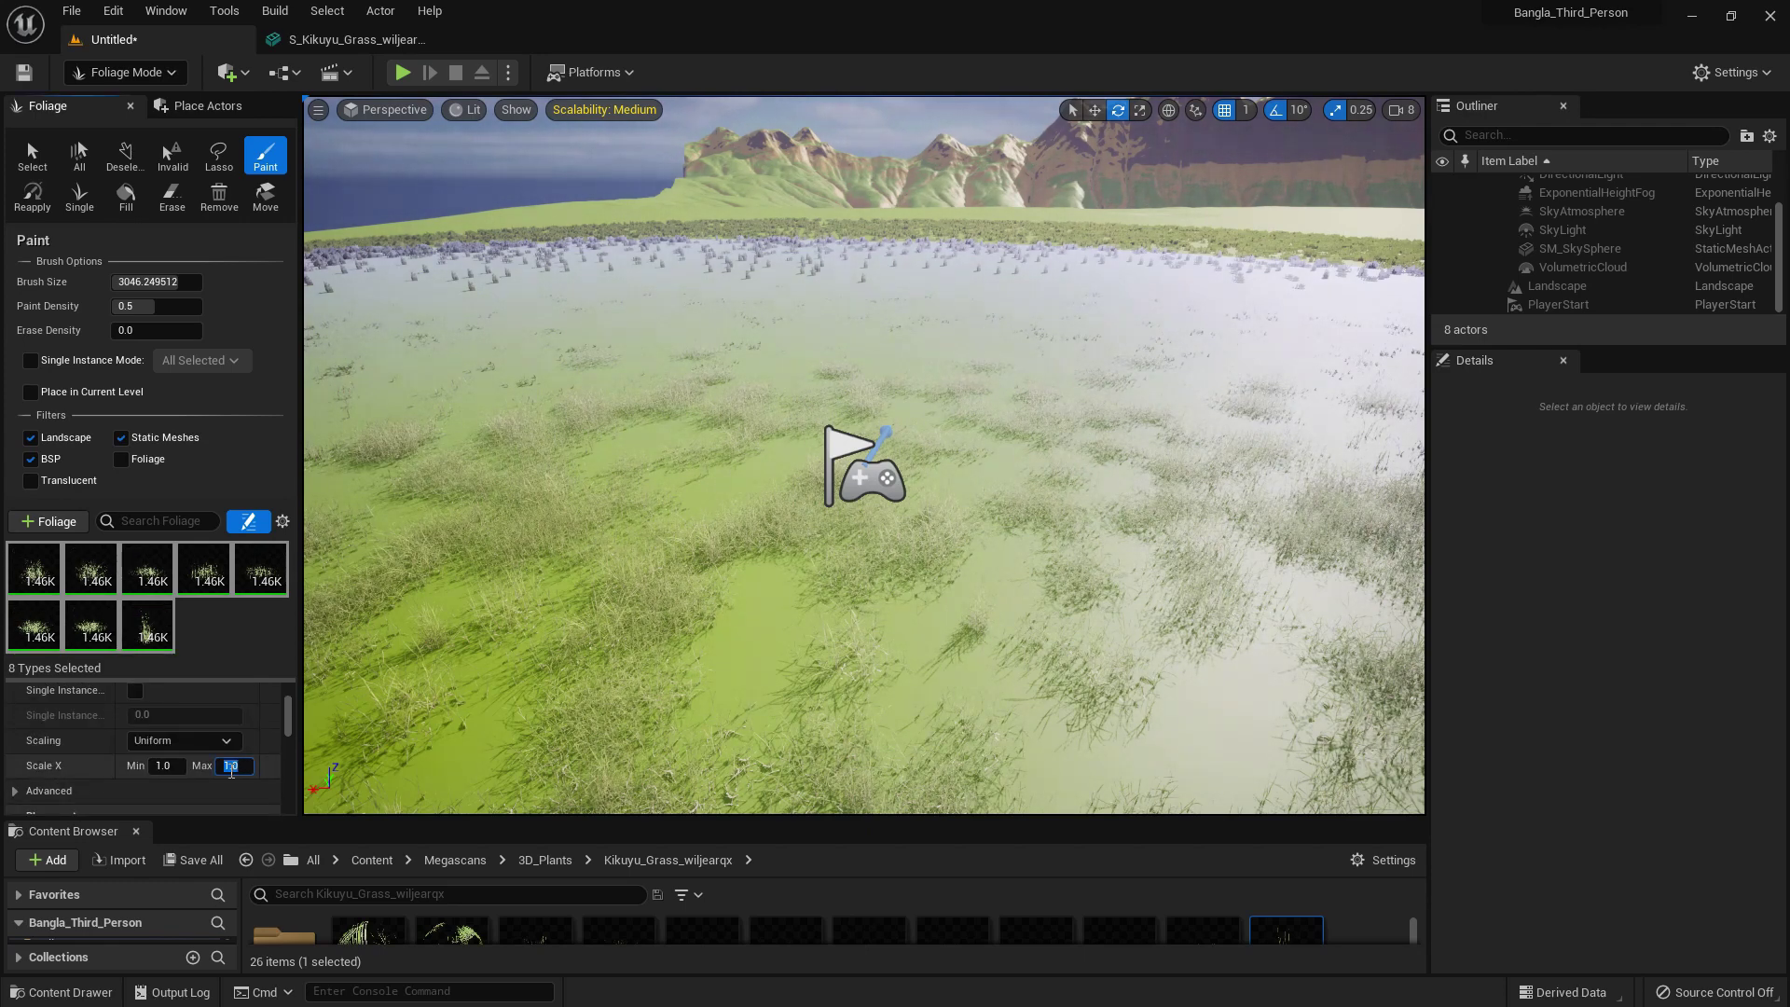
- Erase the dense grass patch around the player start
key("s")
right_click_drag(911, 402, 813, 518)
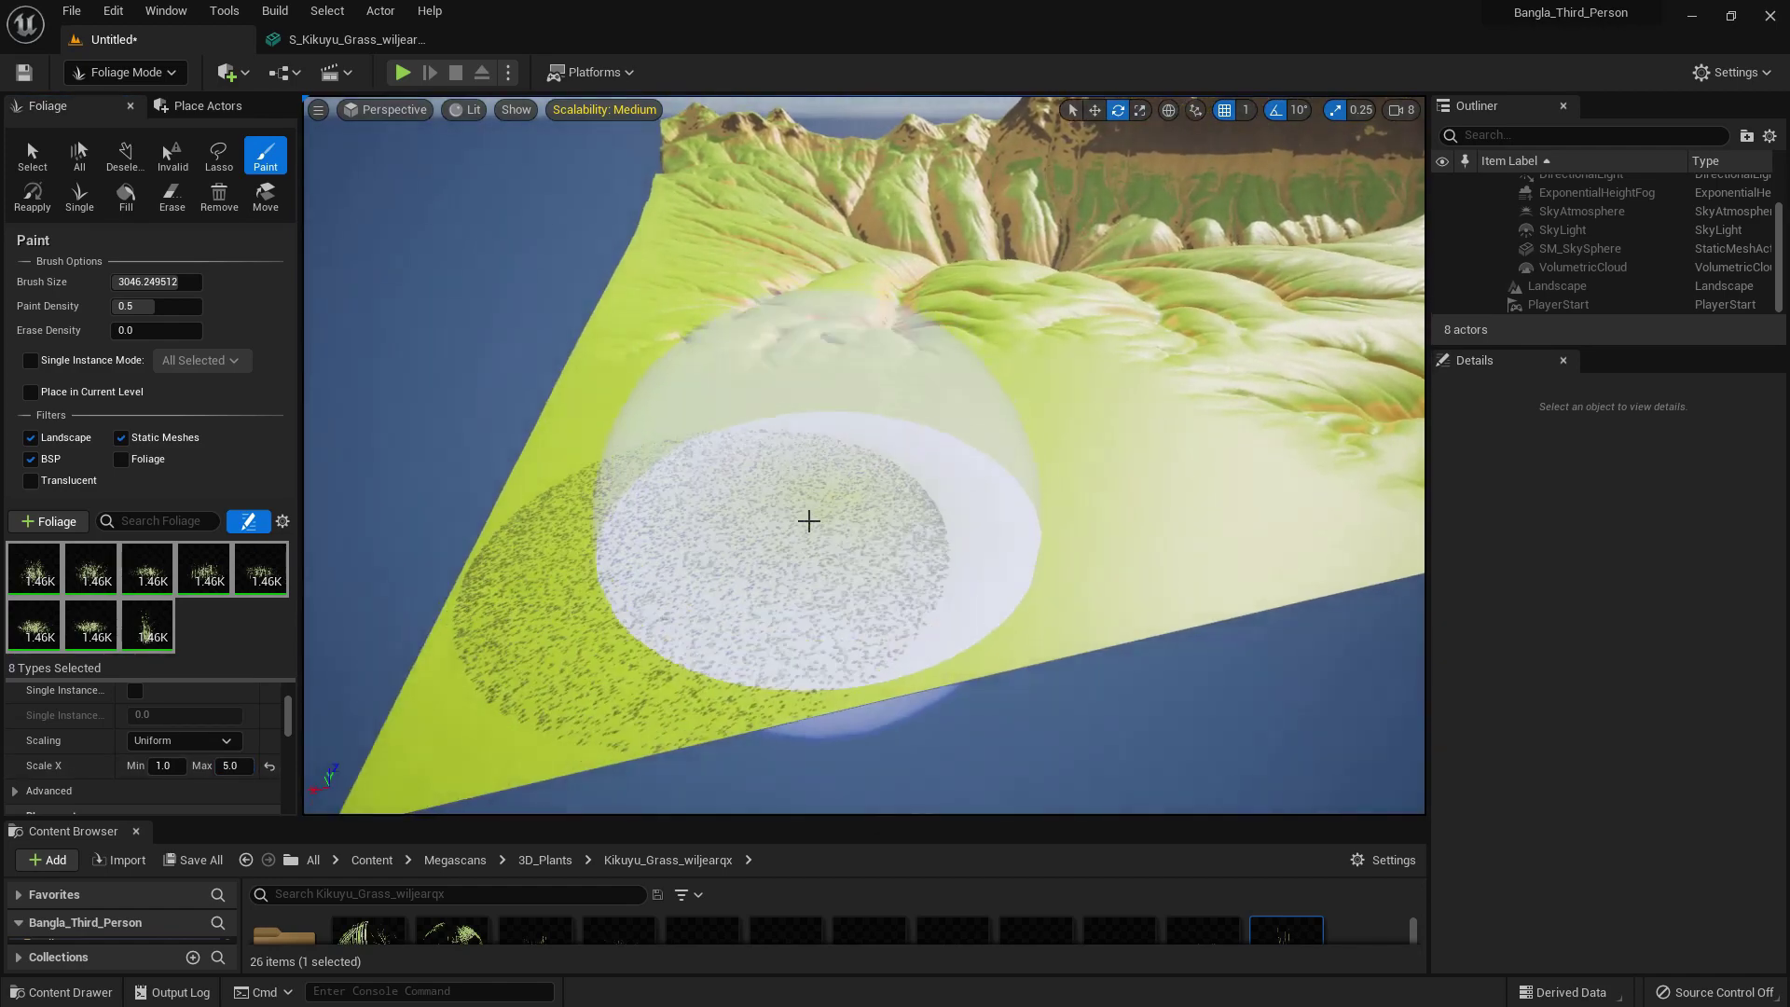
left_click_drag(813, 518, 663, 507, "shift")
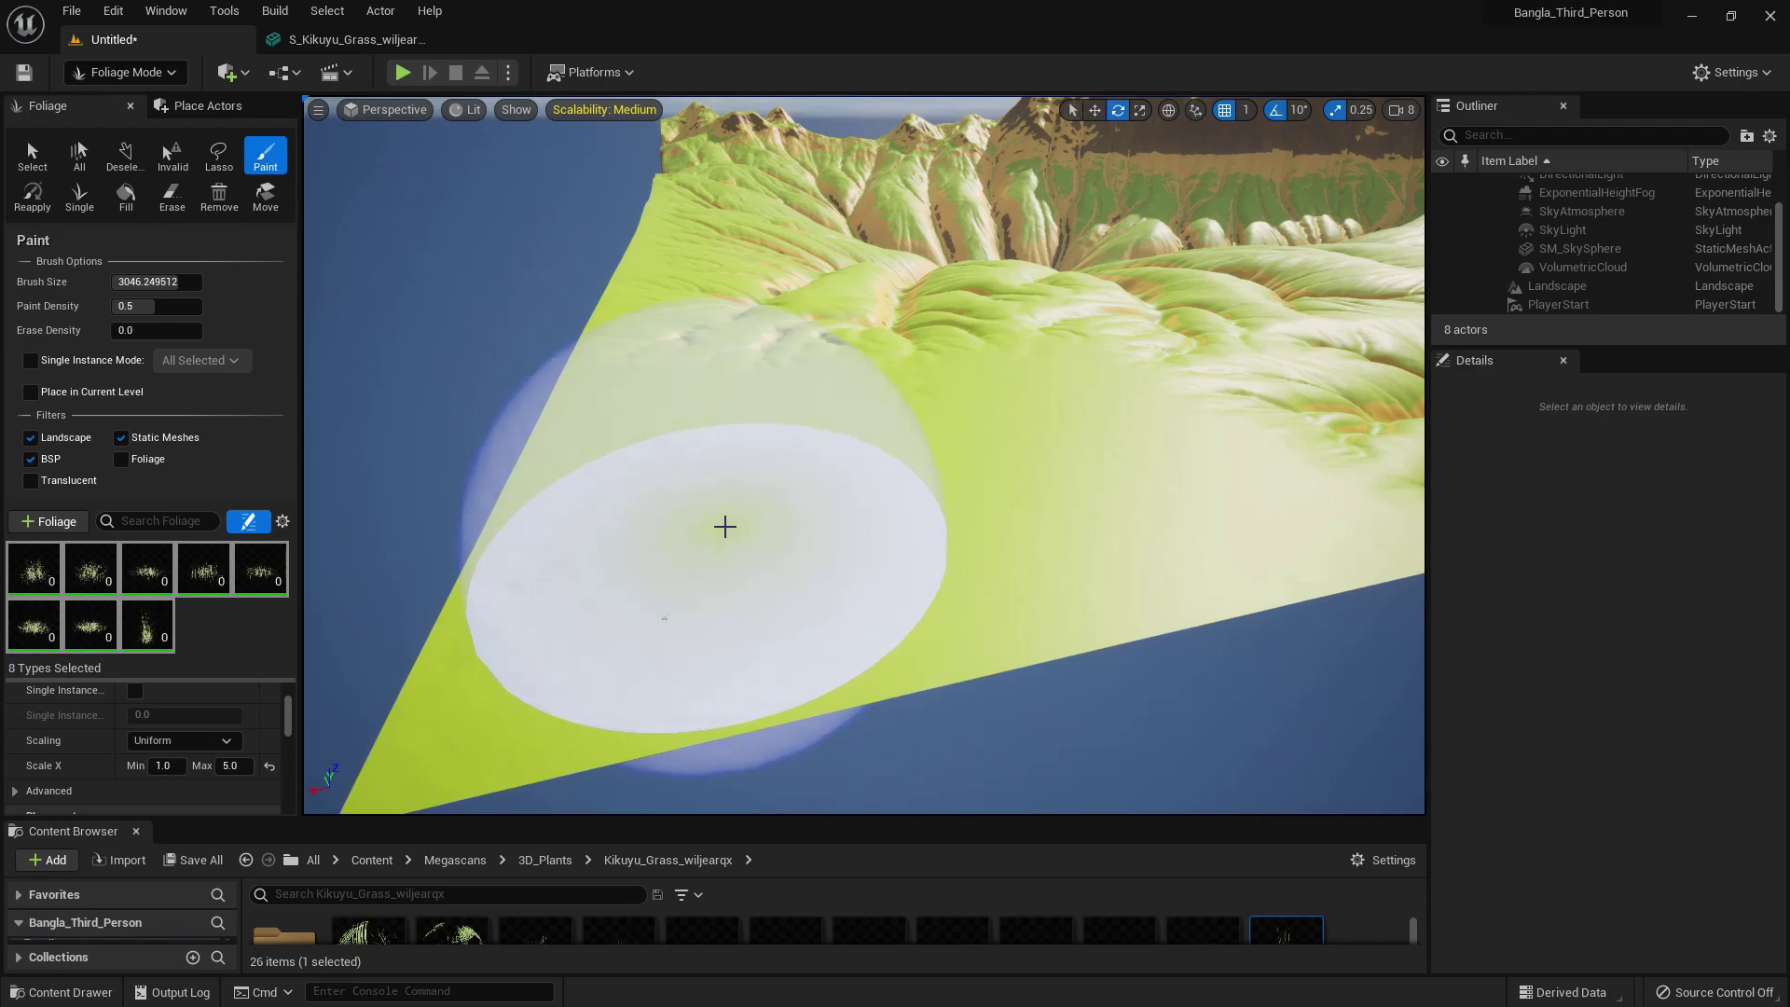
- Repaint the patch with the enlarged grass and walk the character through it in a full-screen play test
key("alt+p")
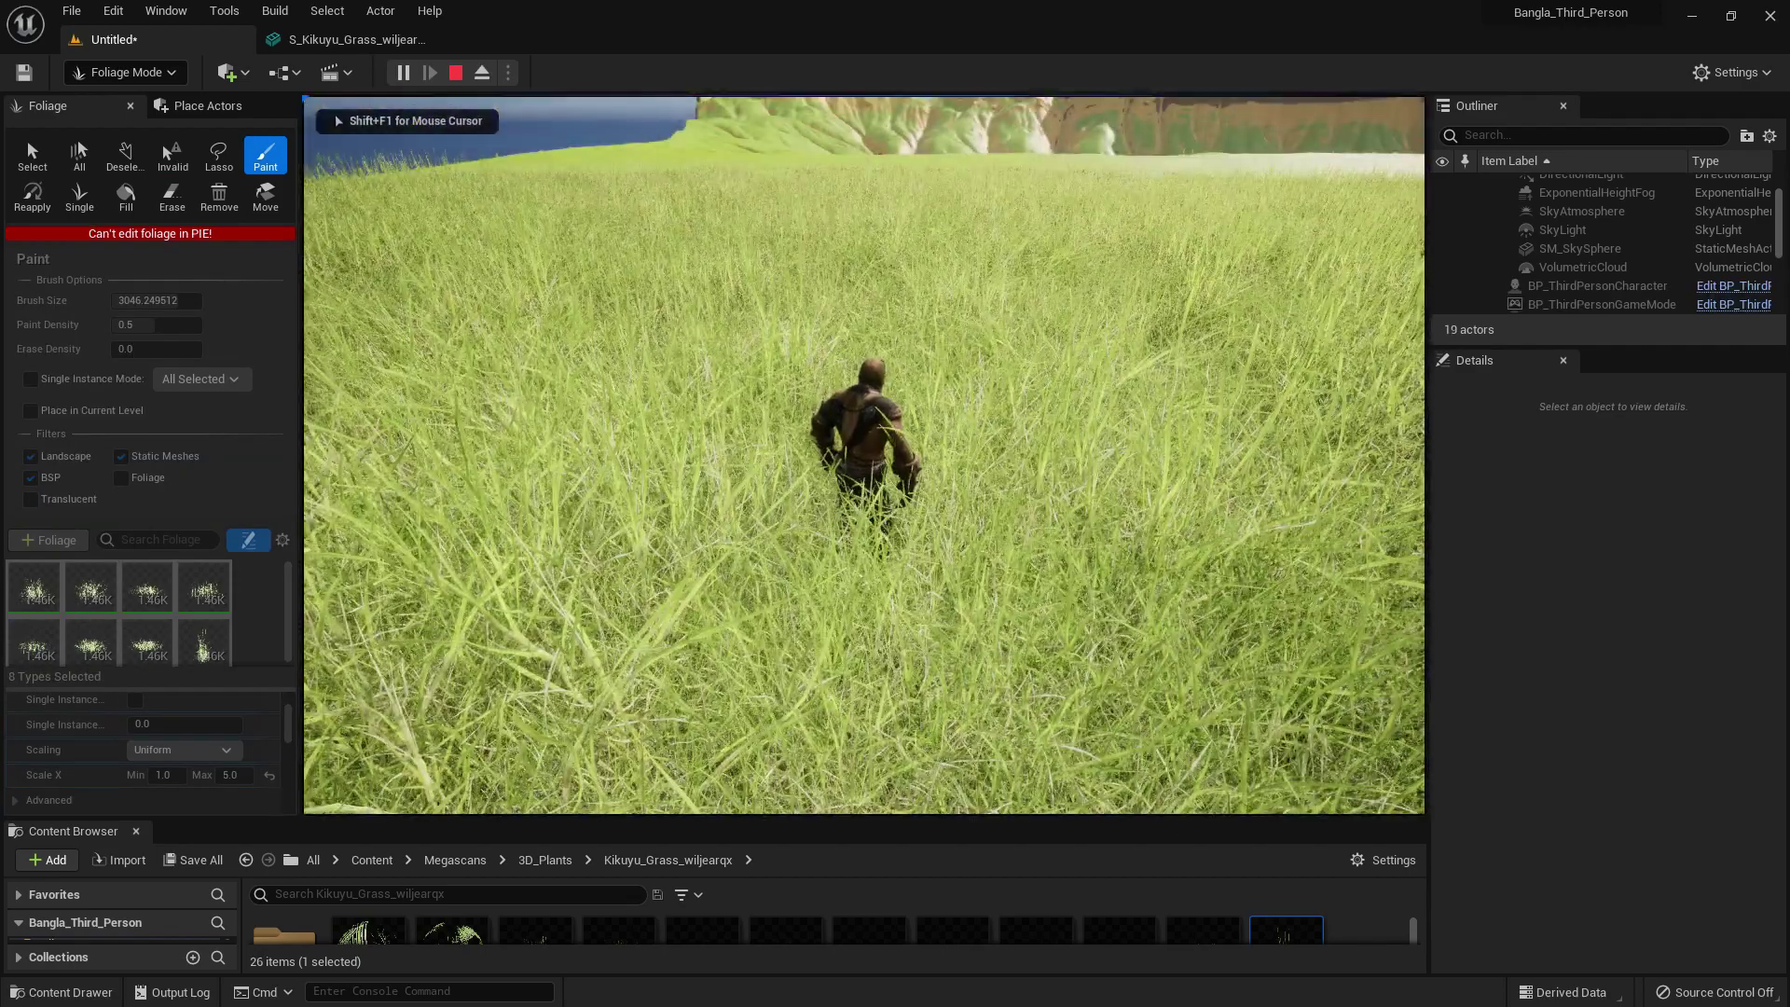
key("F11")
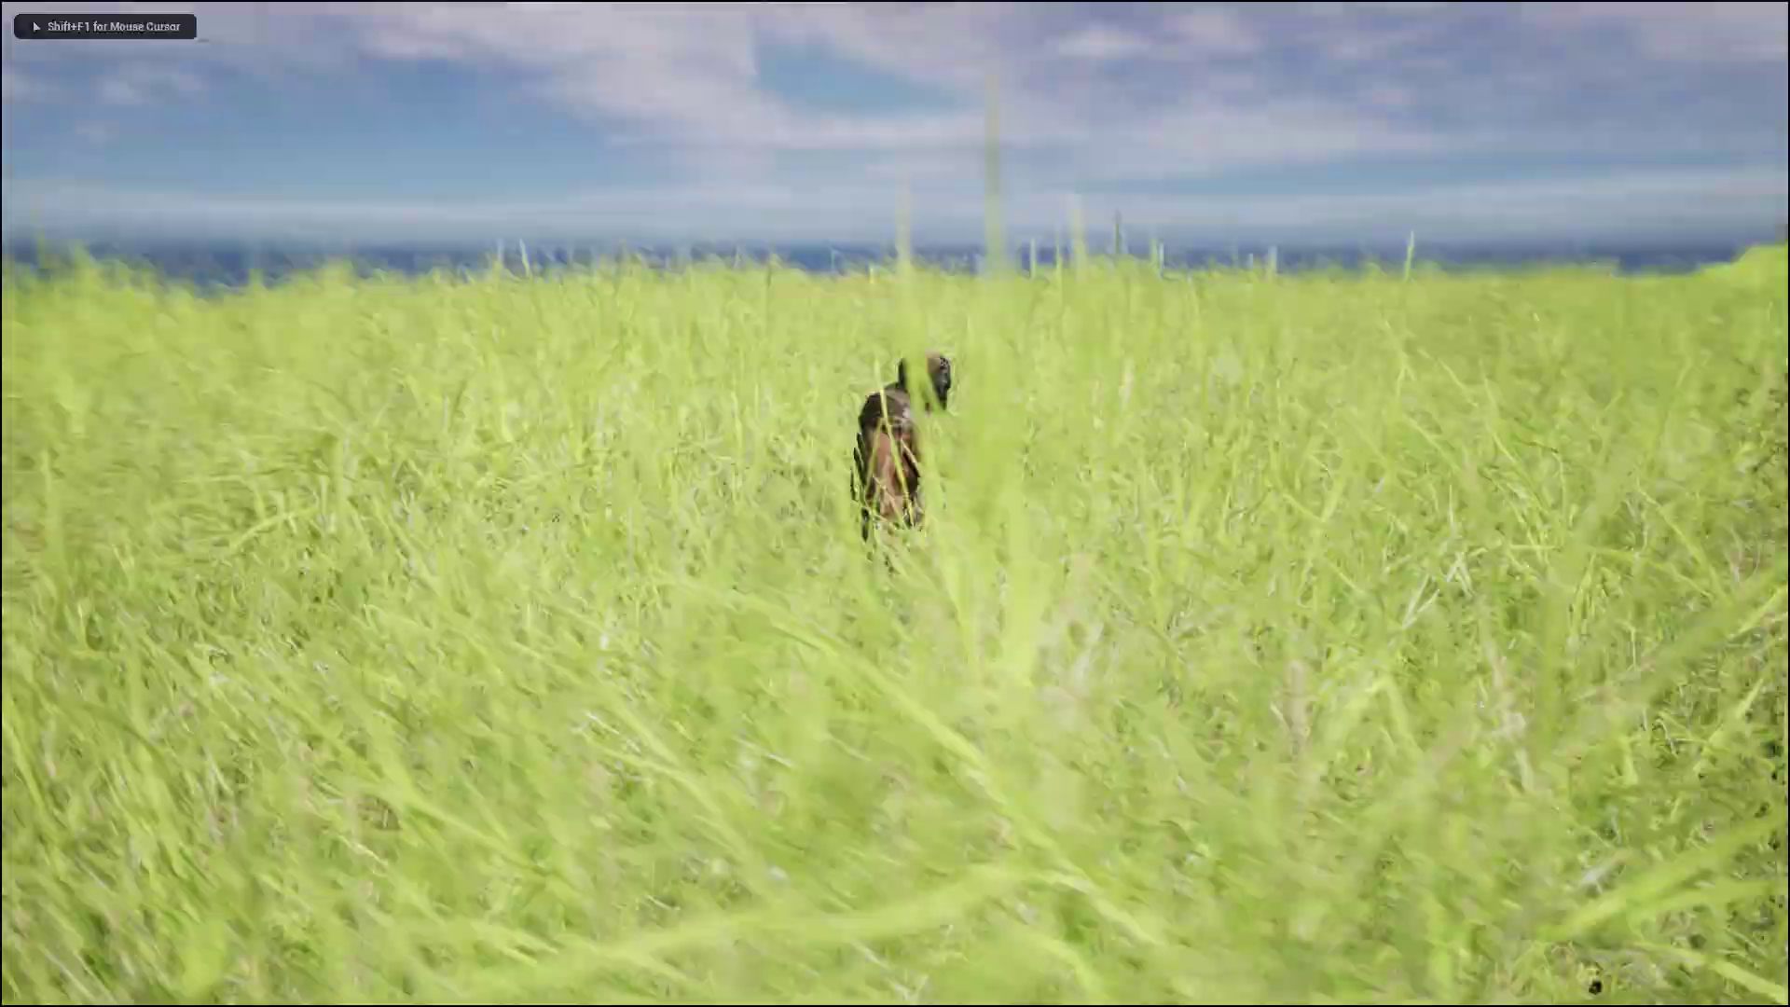
key("w")
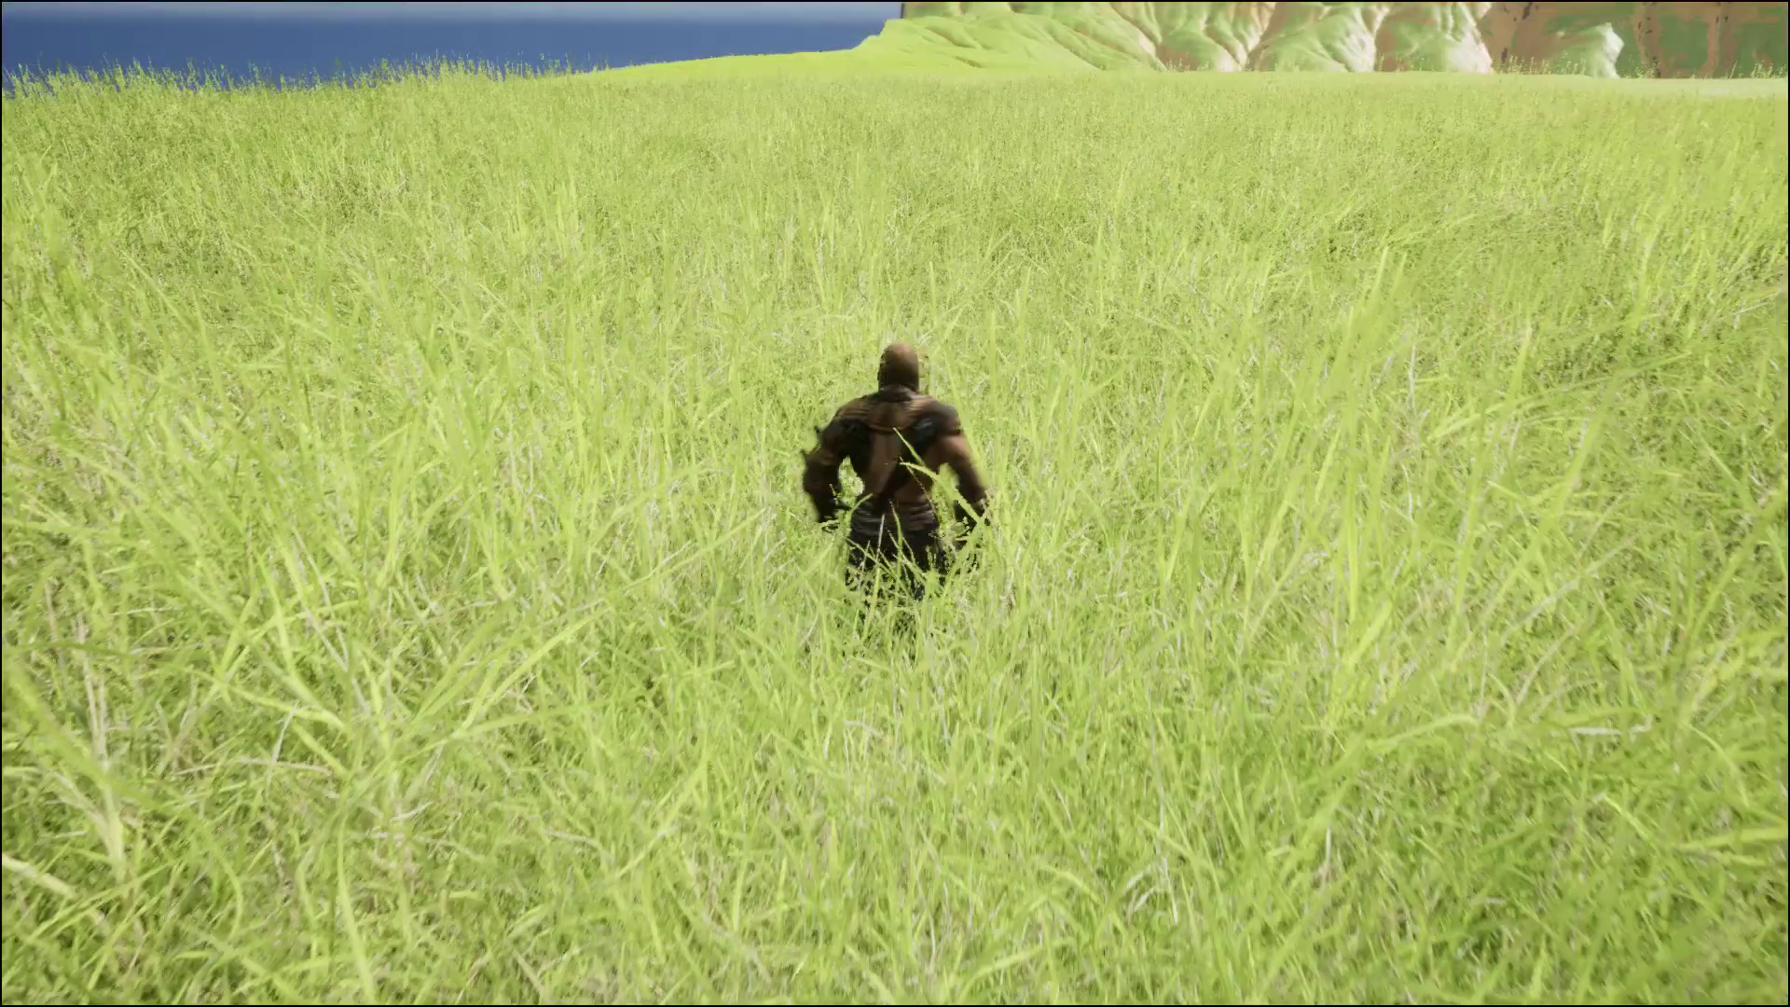
key("w")
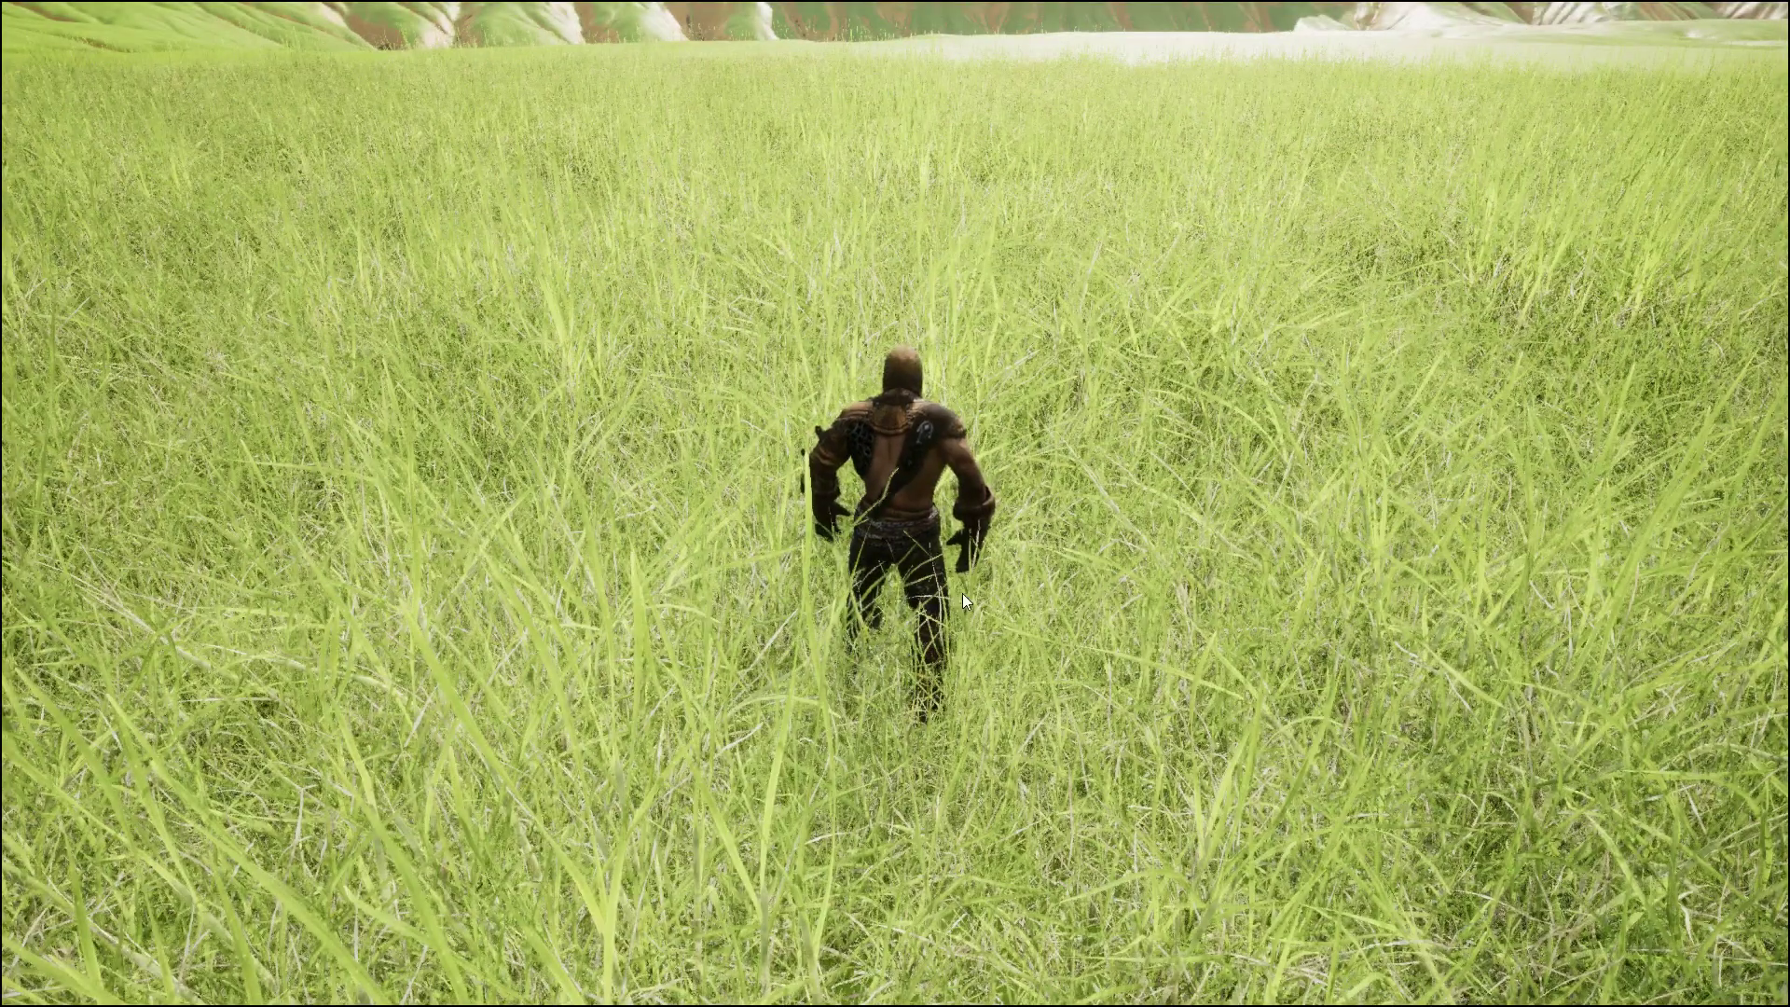
key("Escape")
key("F11")
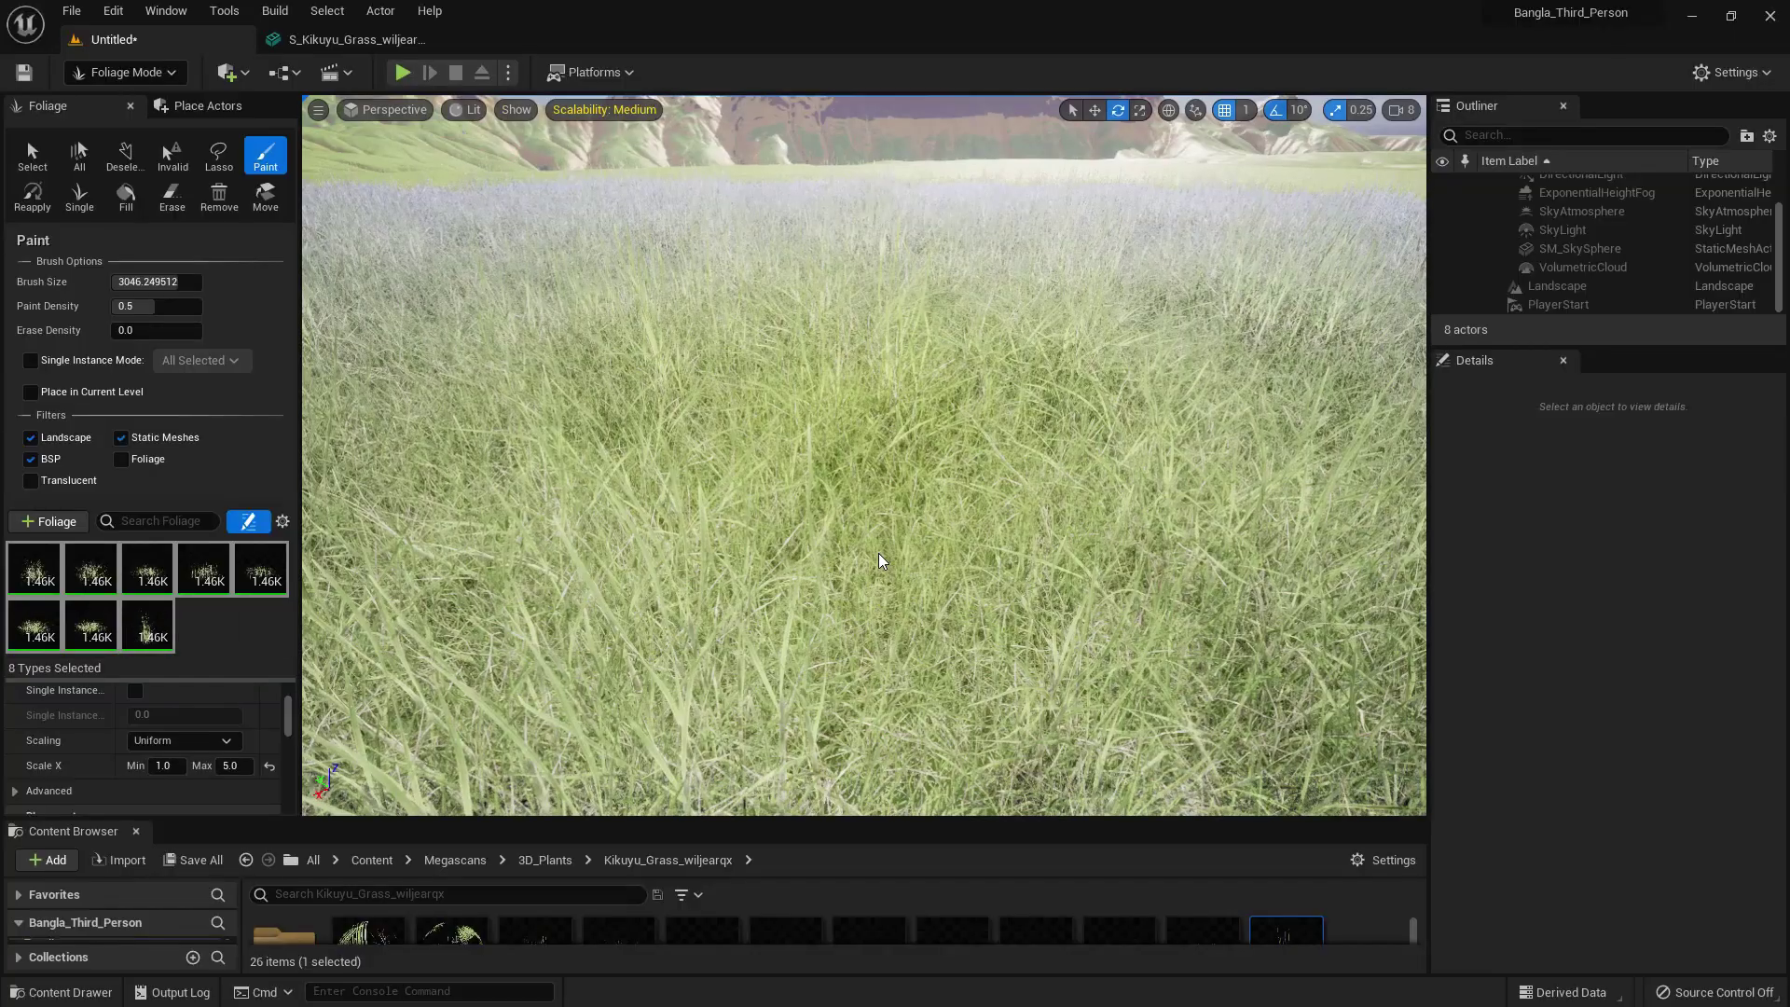
- Erase all of the oversized grass from the flat corner of the landscape
key("s")
mouse_move(878, 553)
right_mouse_down()
mouse_move(914, 435)
mouse_move(927, 516)
right_mouse_up()
key("d")
left_click_drag(926, 515, 802, 438, "shift")
left_click_drag(917, 523, 987, 495, "shift")
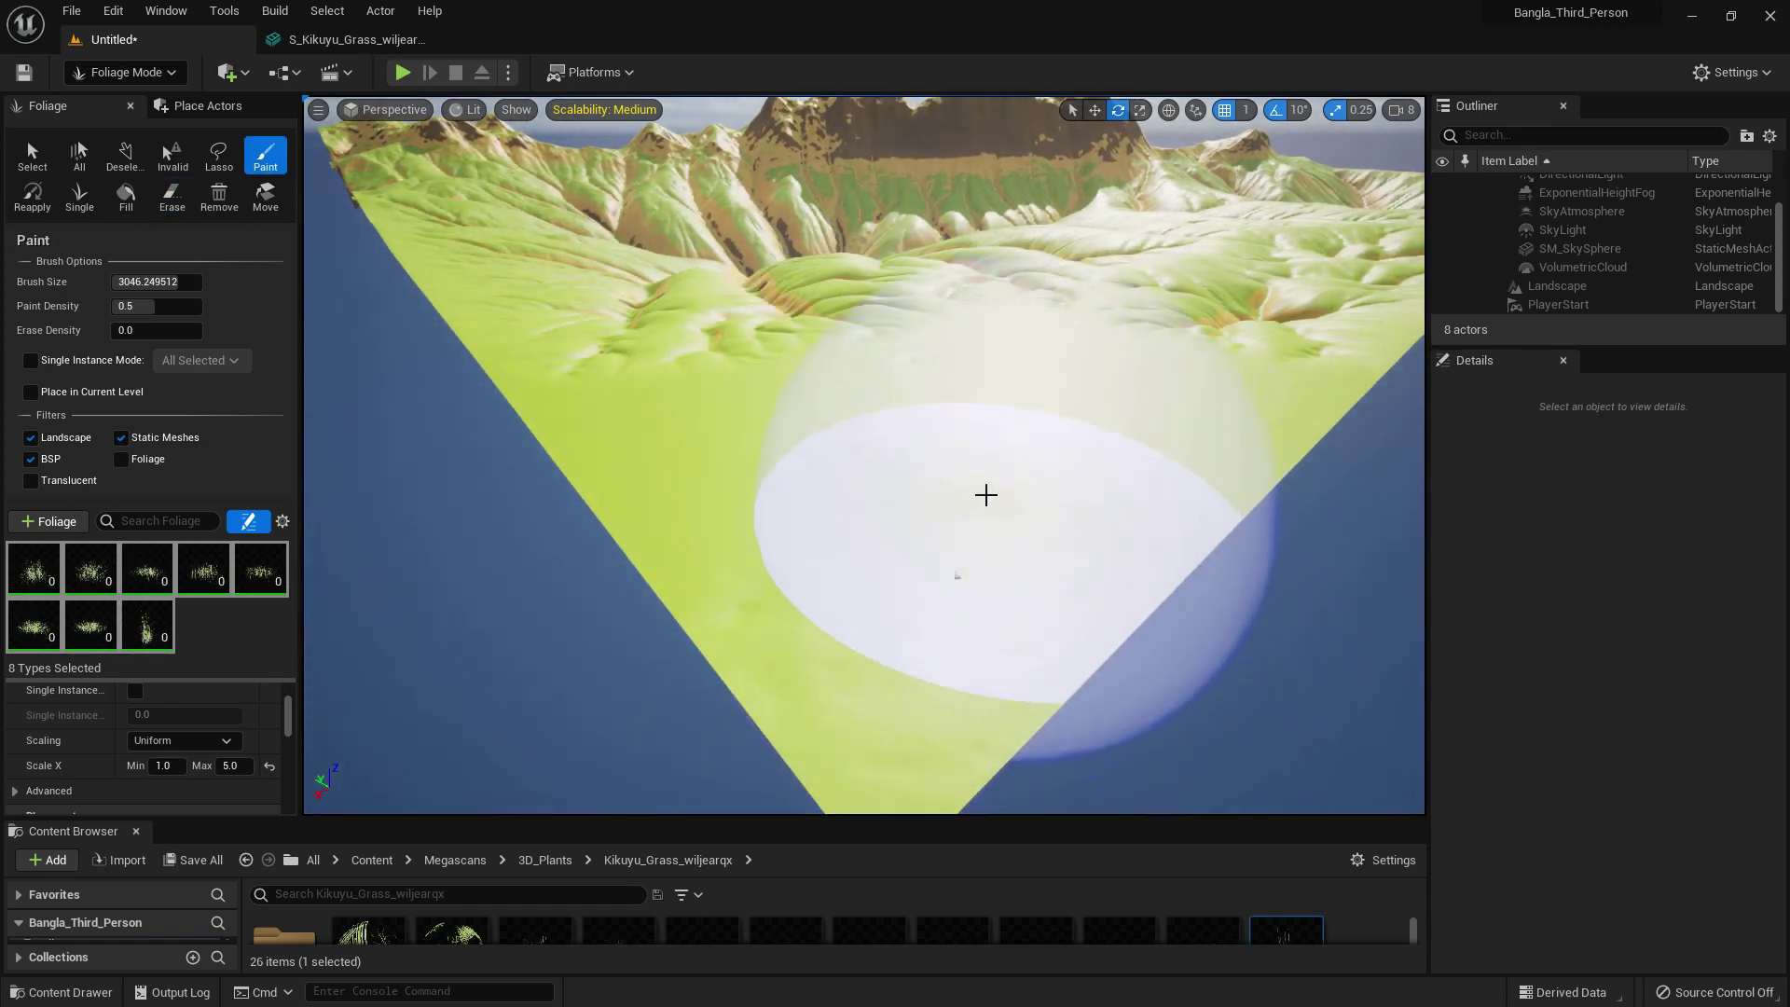
- Set both the minimum and maximum Scale X of all eight foliage types to 5.0 and paint grass across the flat corner
scroll(170, 744, "up", 3)
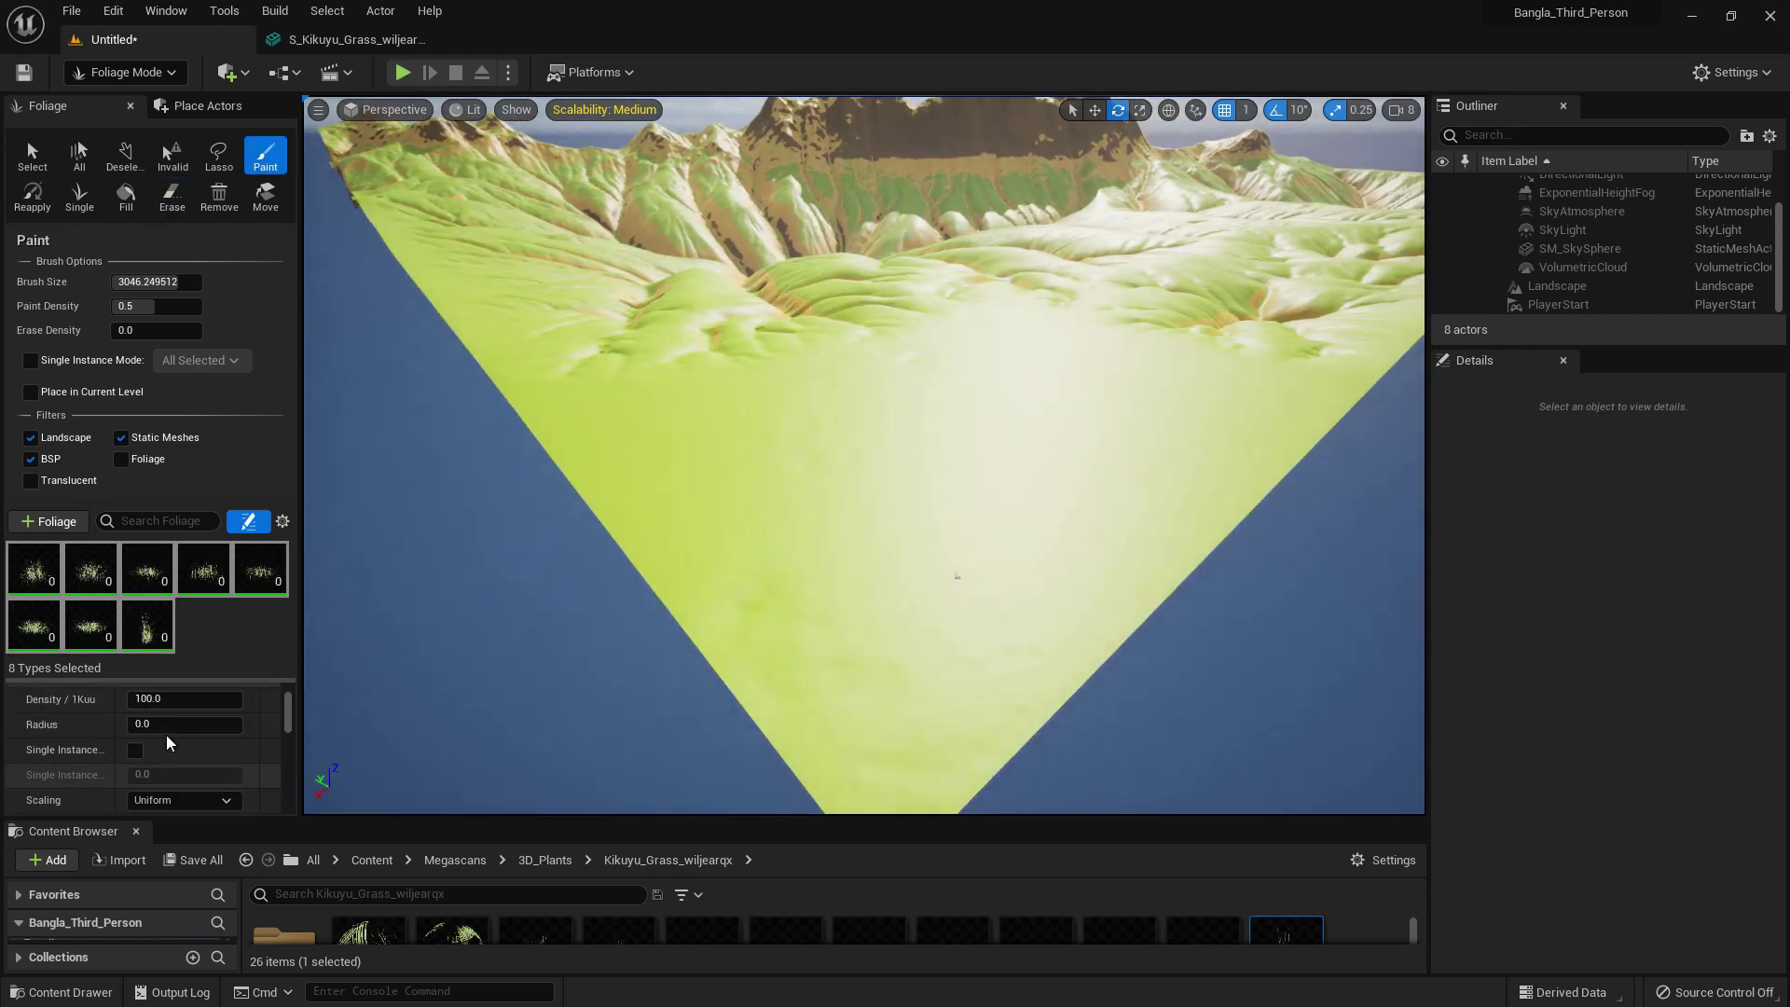
scroll(170, 745, "down", 3)
left_click(233, 765)
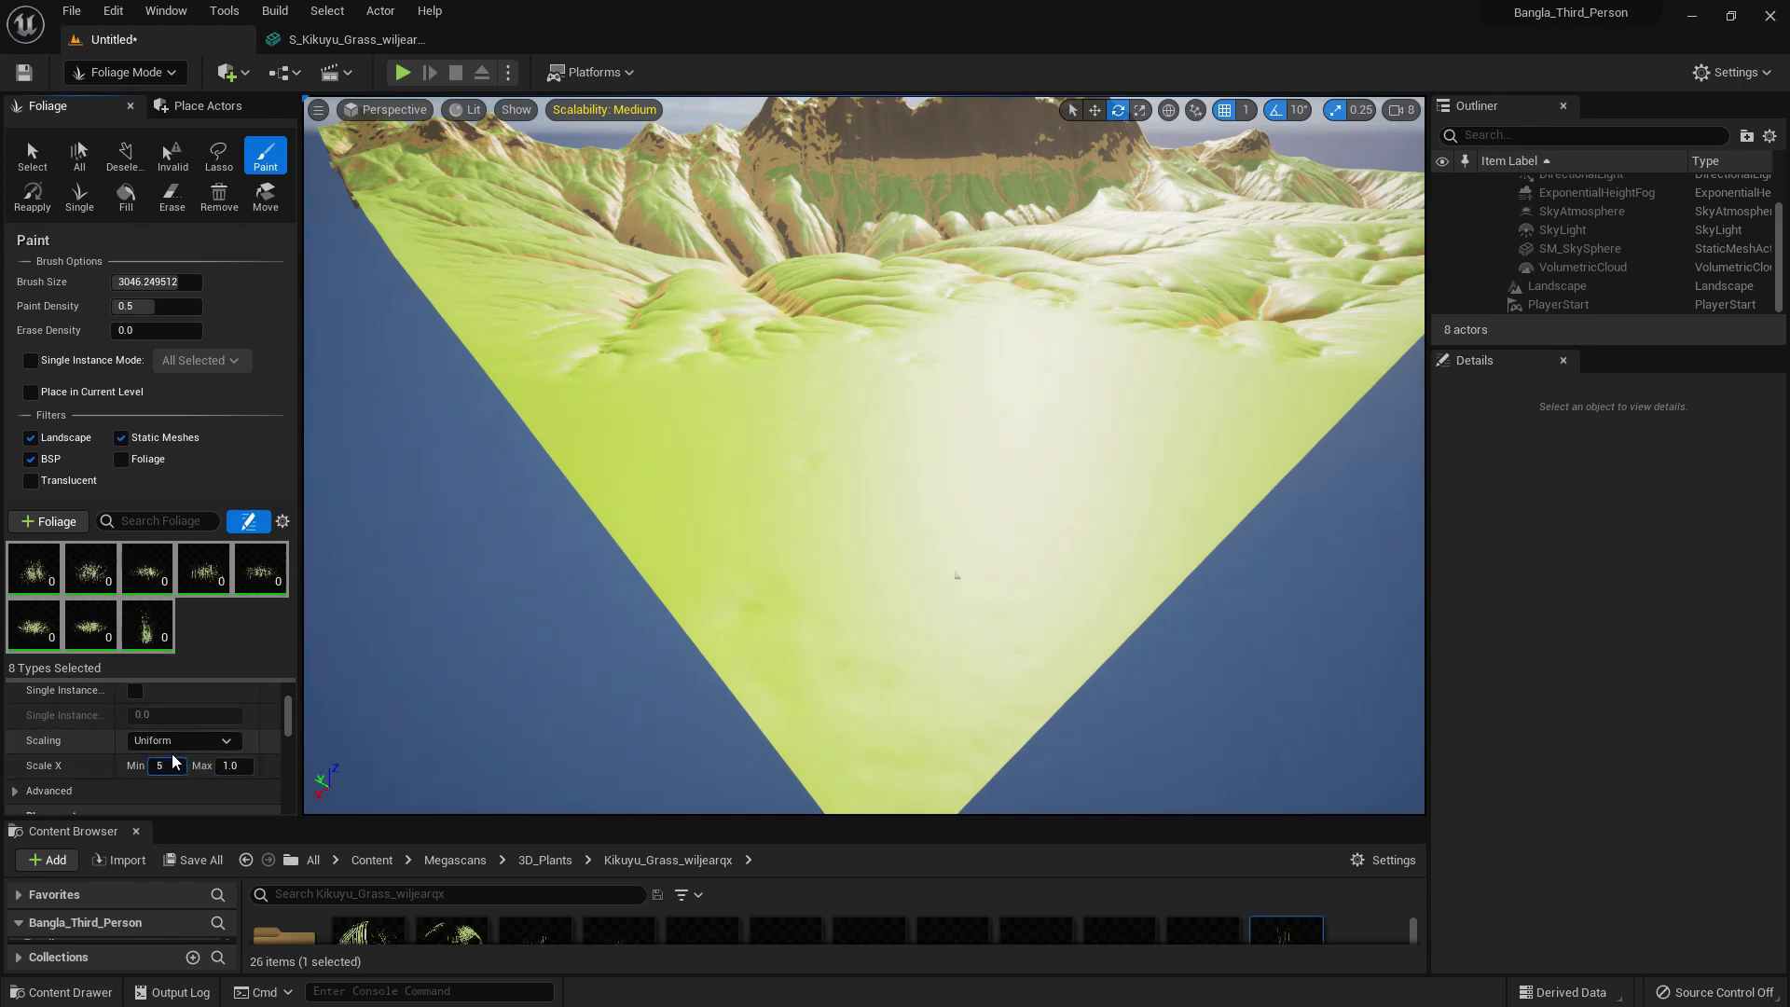
mouse_move(886, 511)
left_mouse_down()
mouse_move(867, 512)
mouse_move(983, 438)
left_mouse_up()
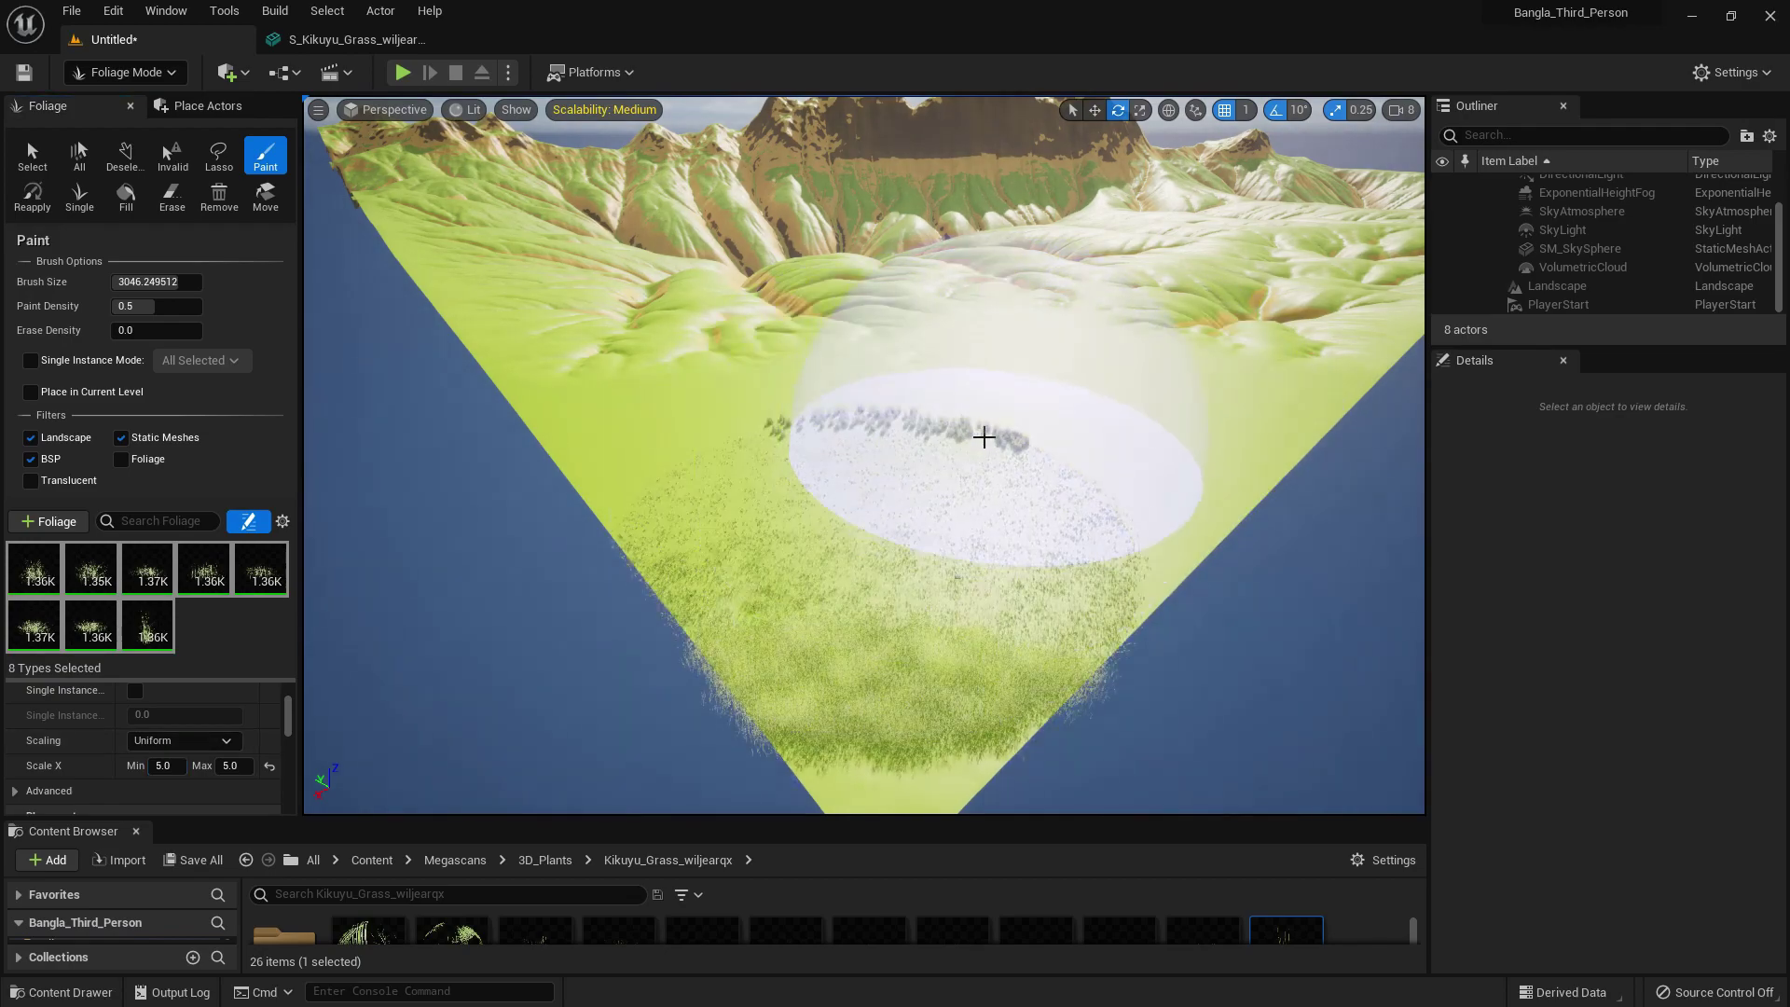
- Play test the level and walk the character through the uniformly oversized grass
key("alt+p")
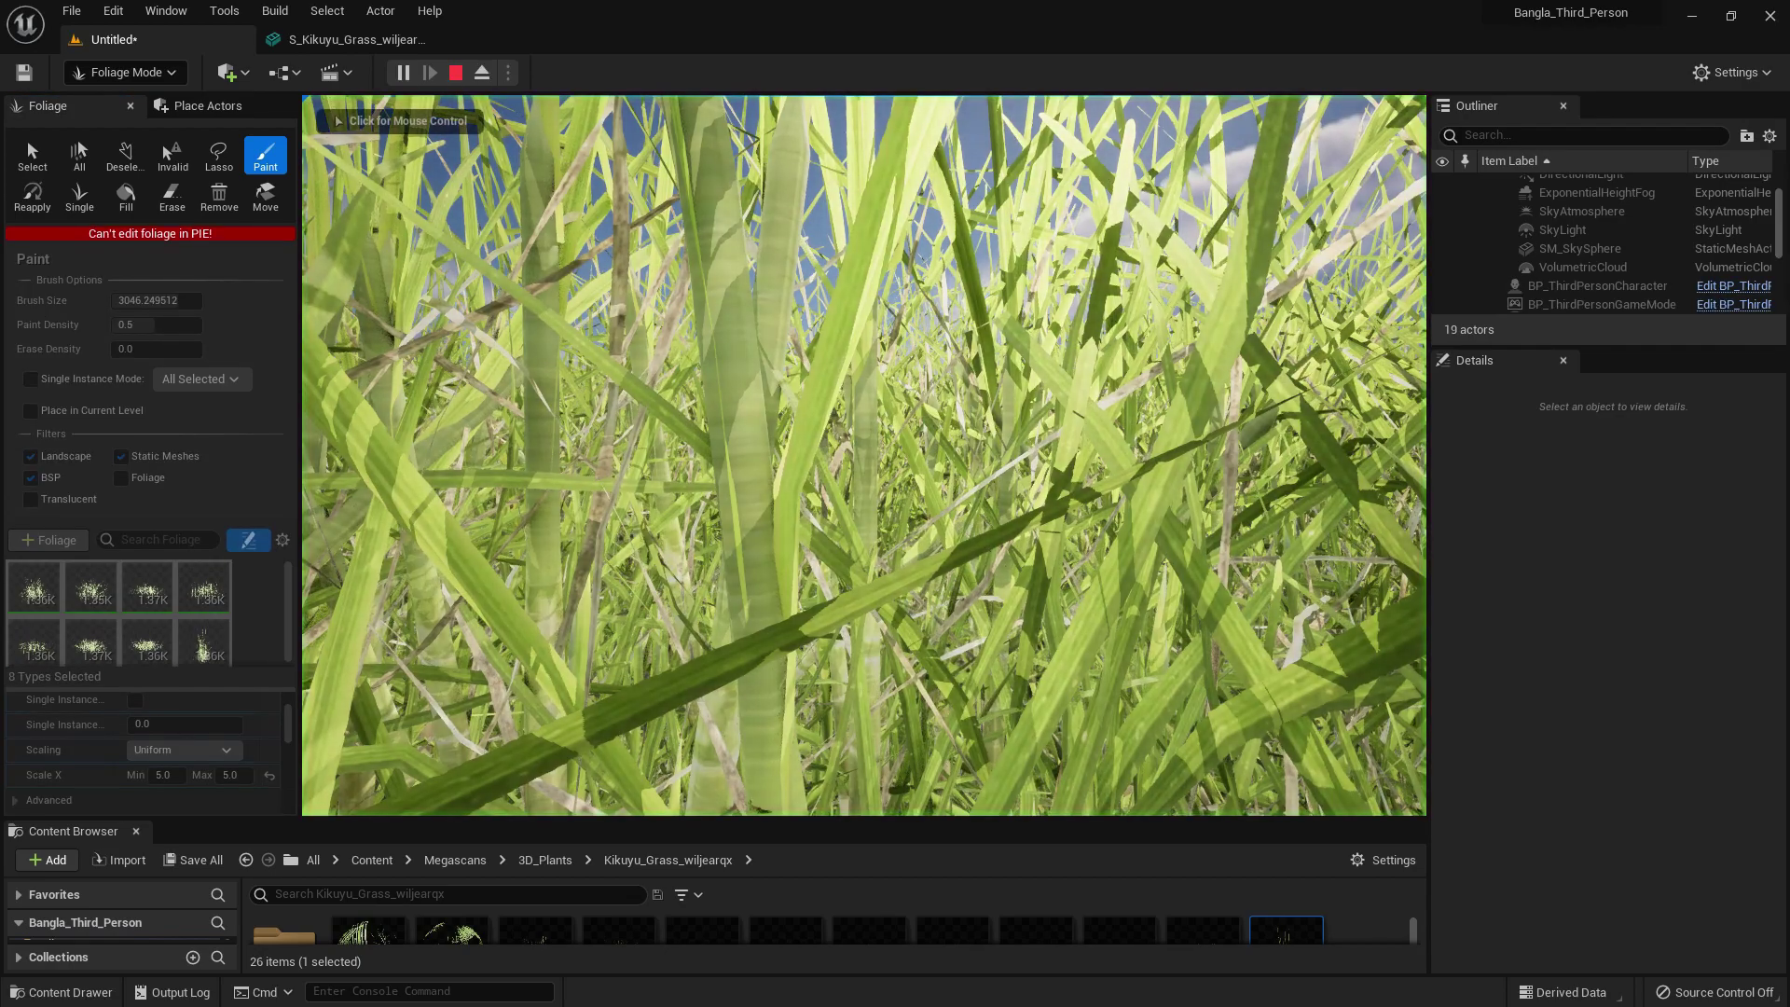
key("w")
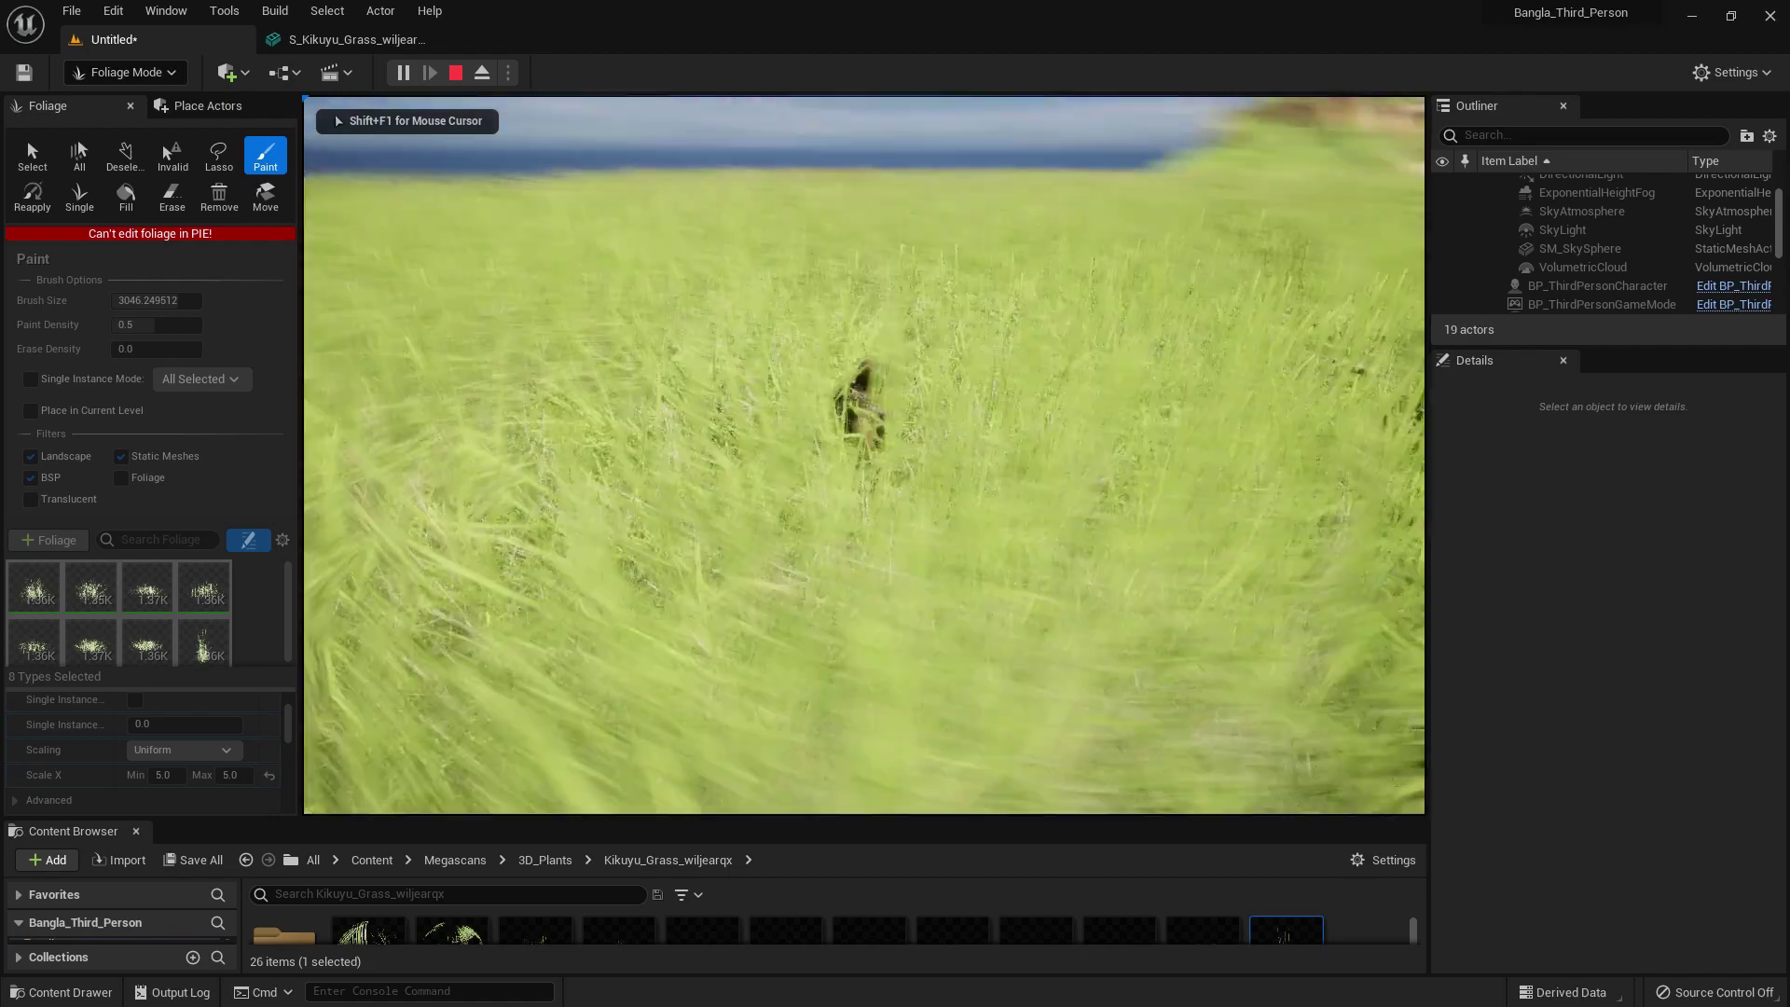
key("w")
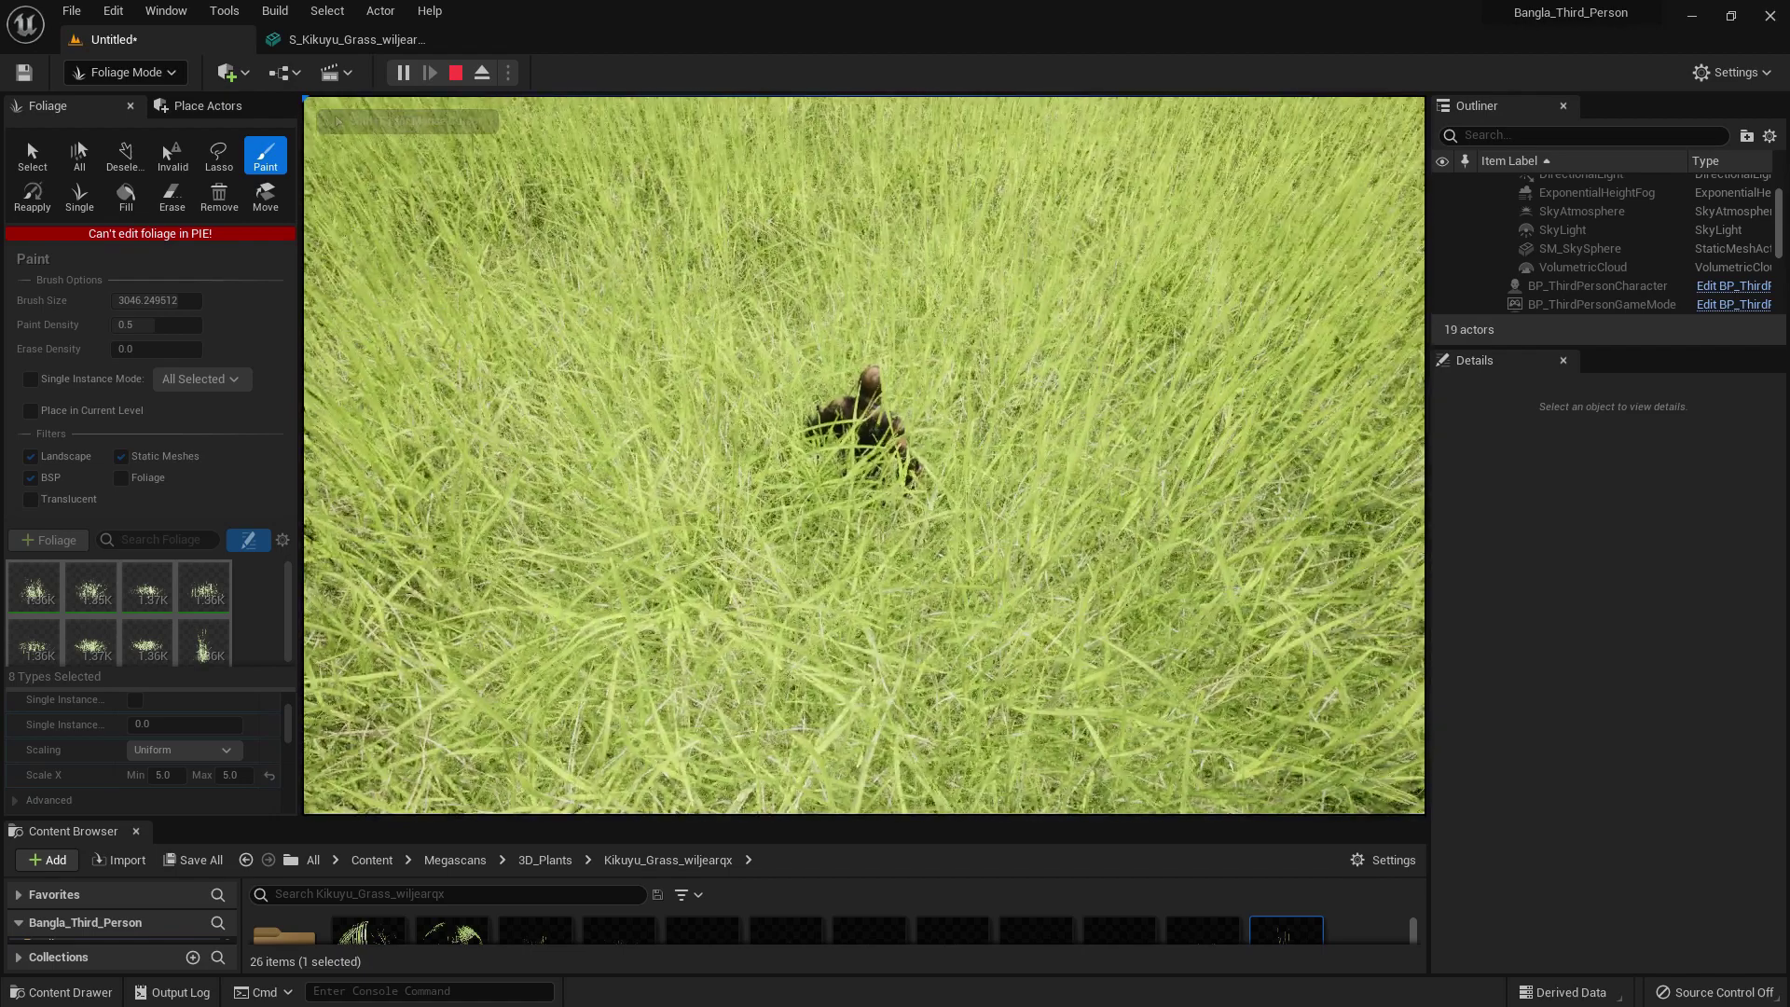
key("Escape")
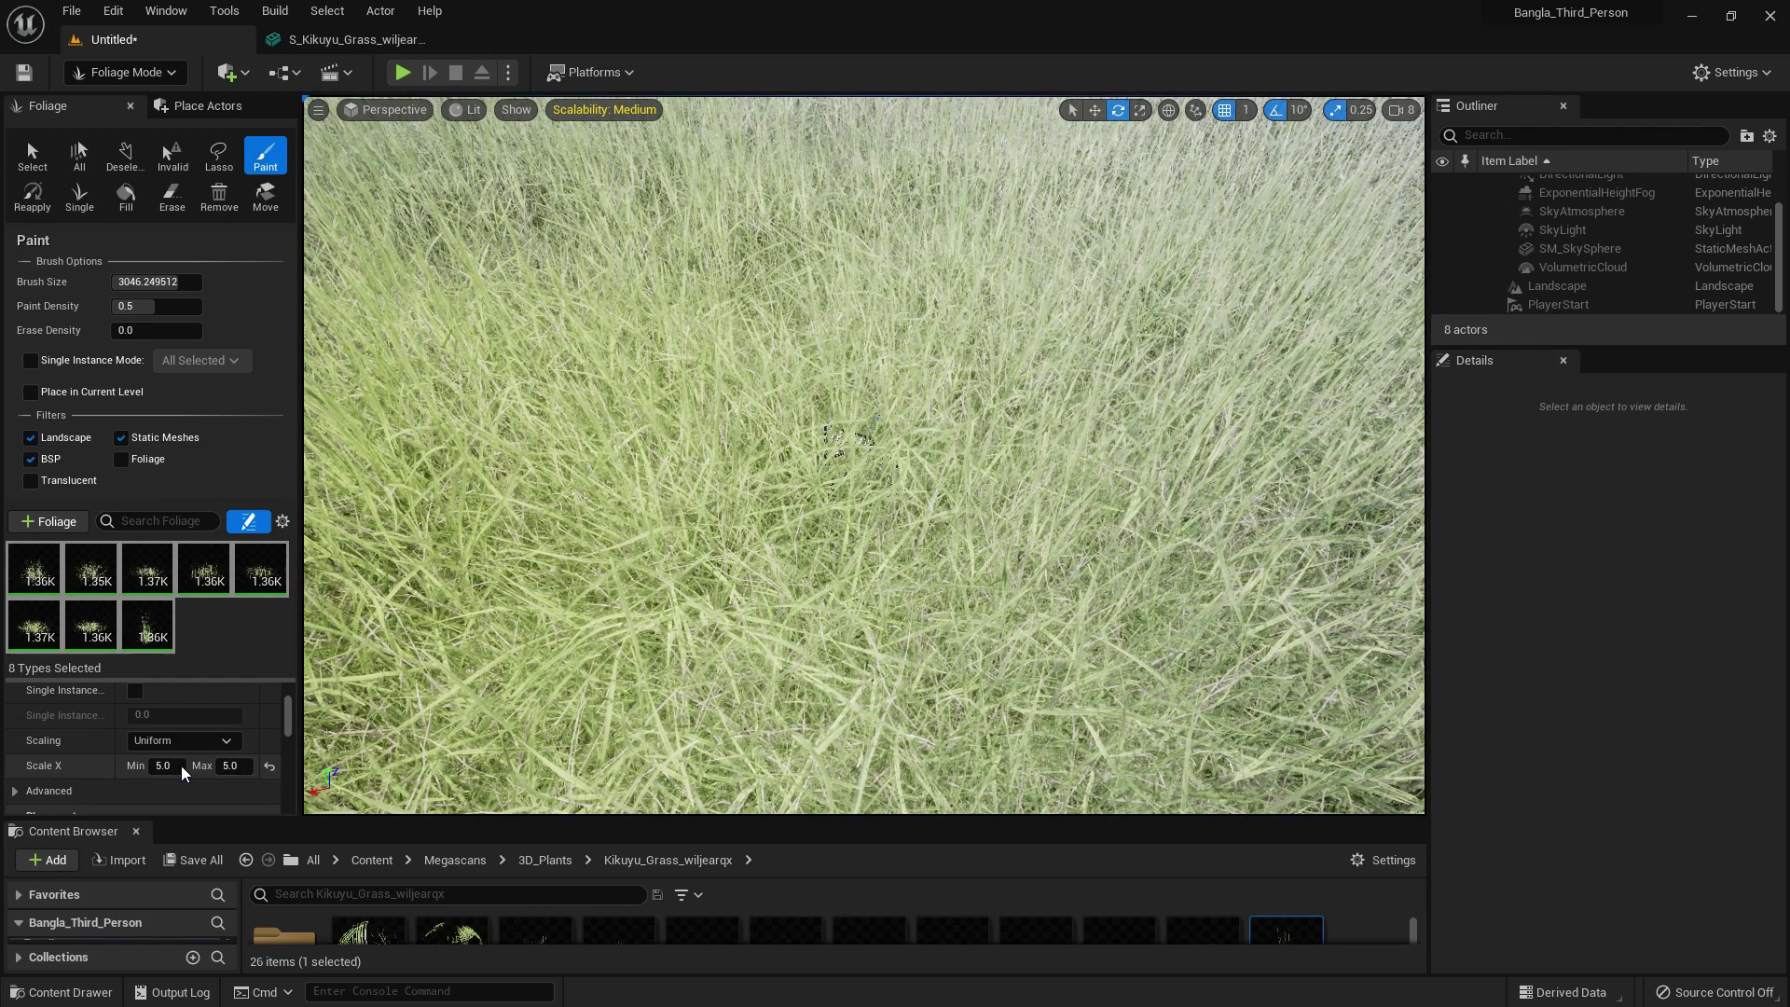
- Set the minimum Scale X to 3.0 and replace the corner's grass patch with newly painted grass
left_click(184, 769)
key("s")
right_click_drag(923, 530, 844, 620)
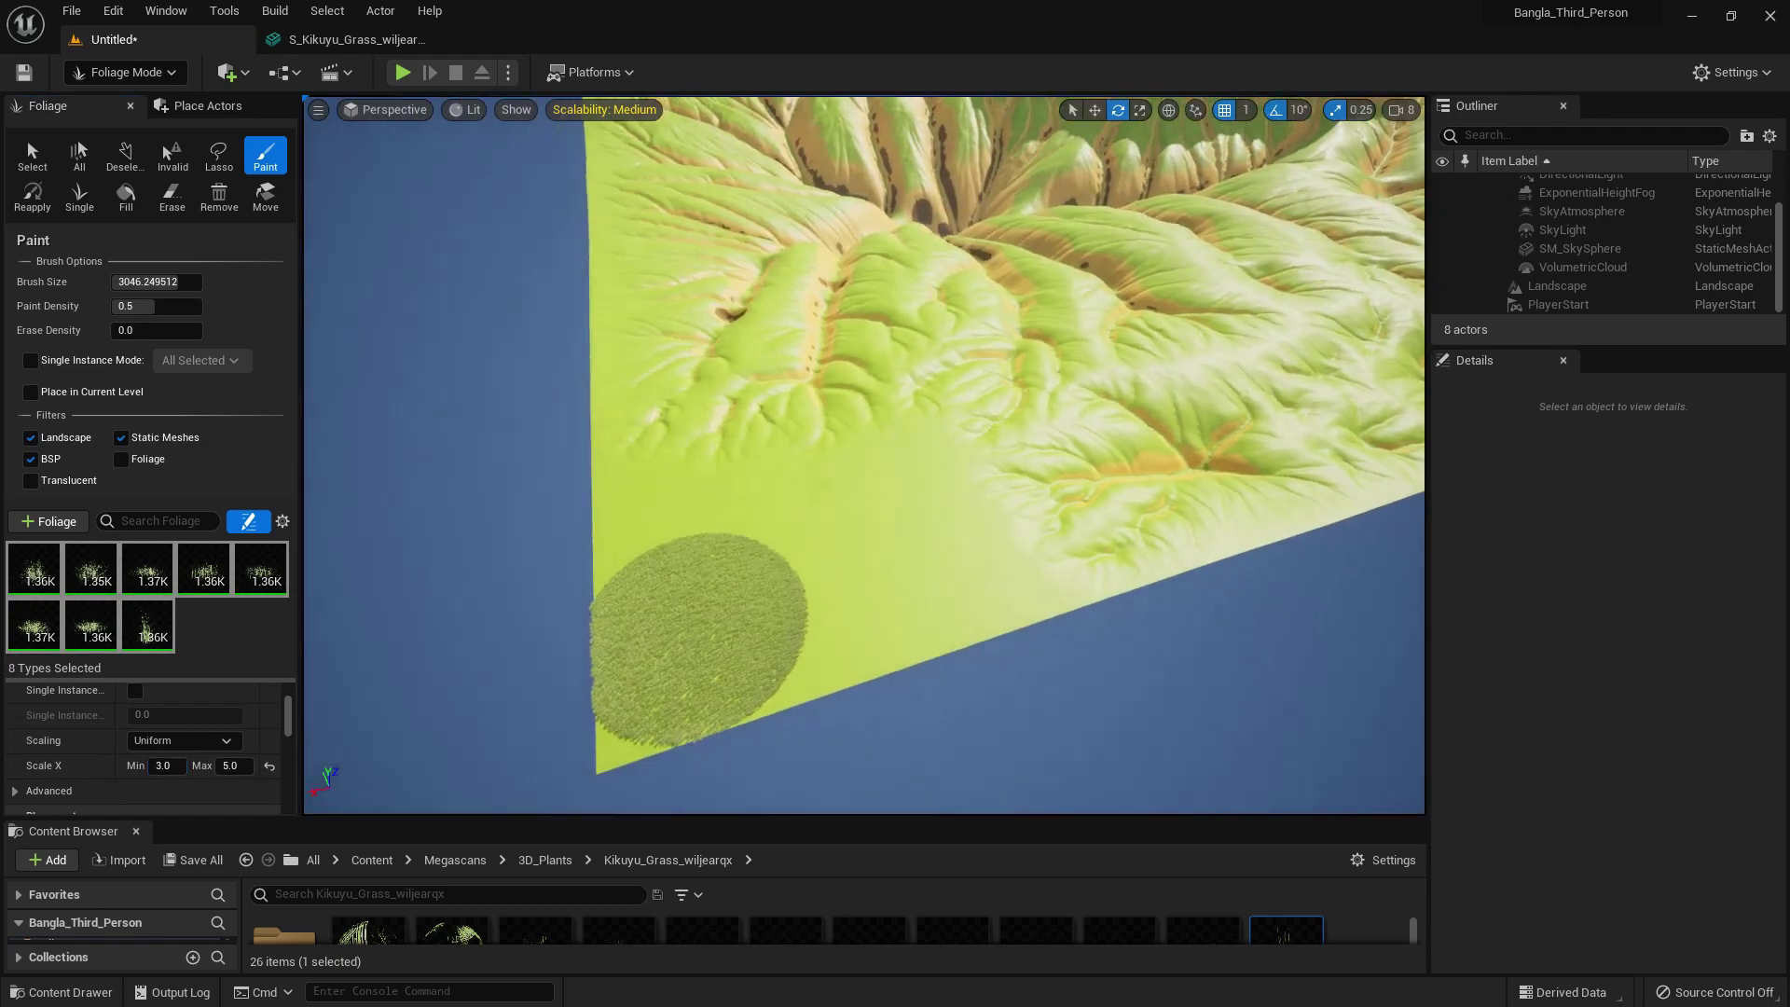
left_click_drag(713, 541, 603, 633, "shift")
key("p")
left_click(719, 615)
- Play test the level again to check the grass scaled between 3.0 and 5.0 around the character
key("alt+p")
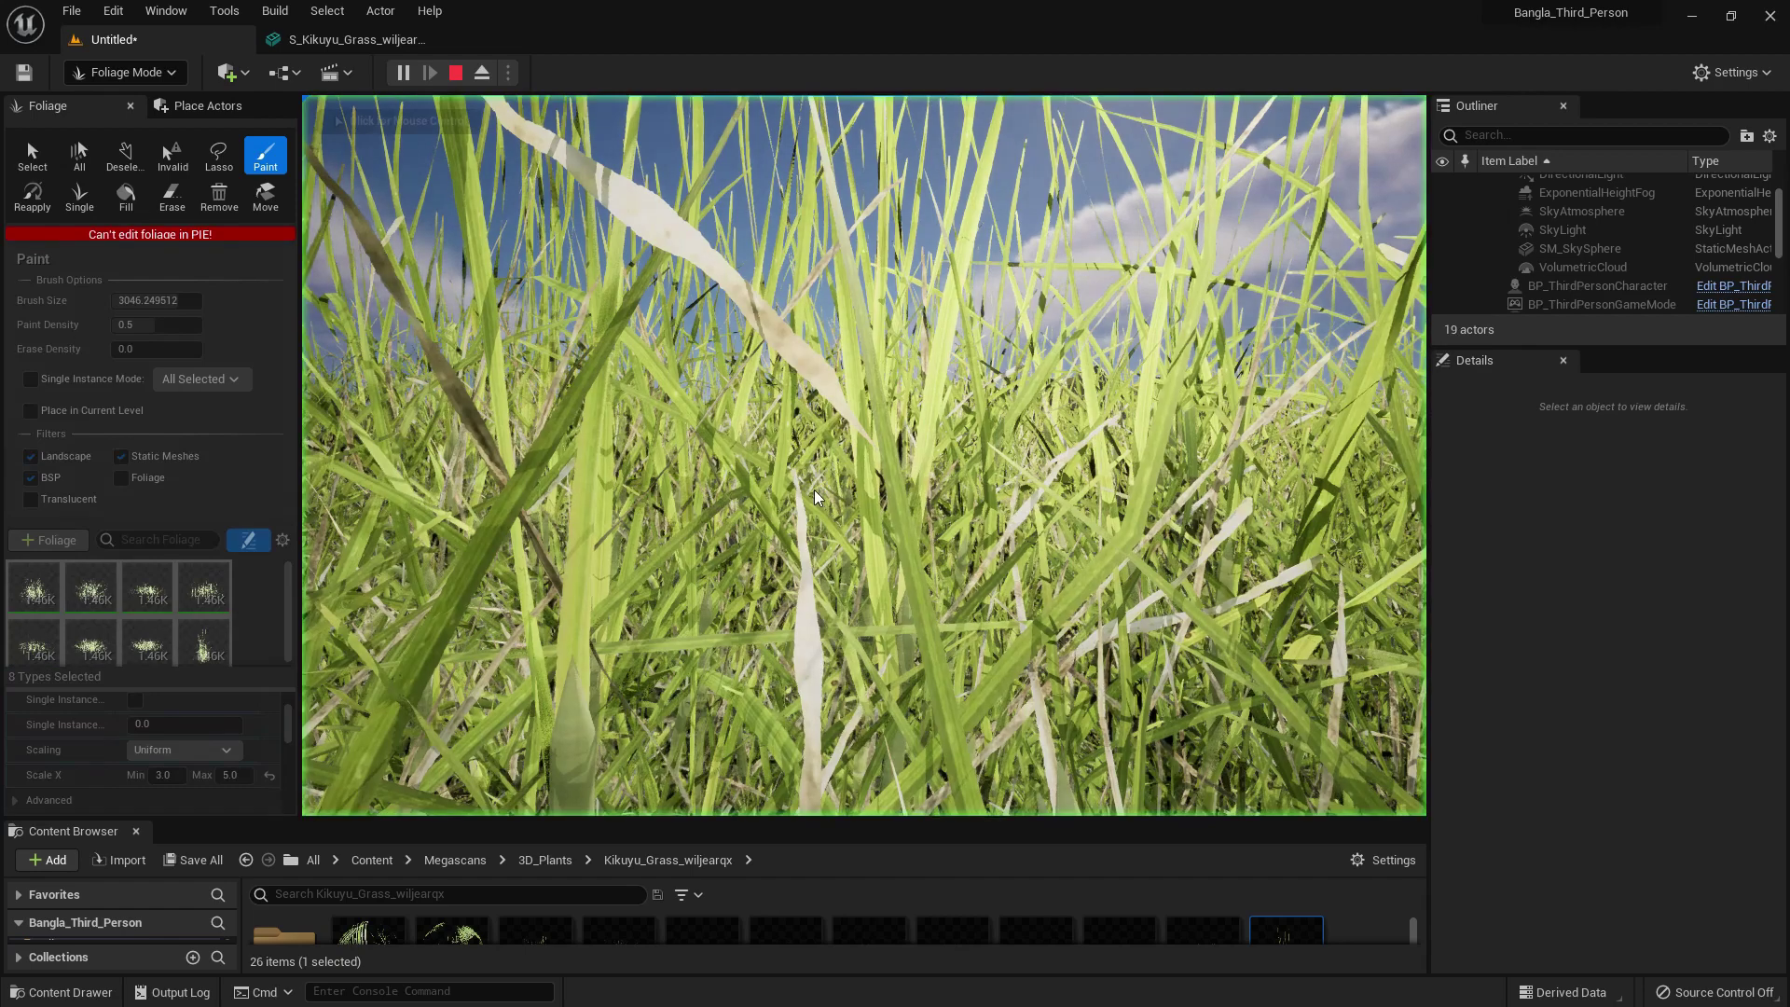
key("w")
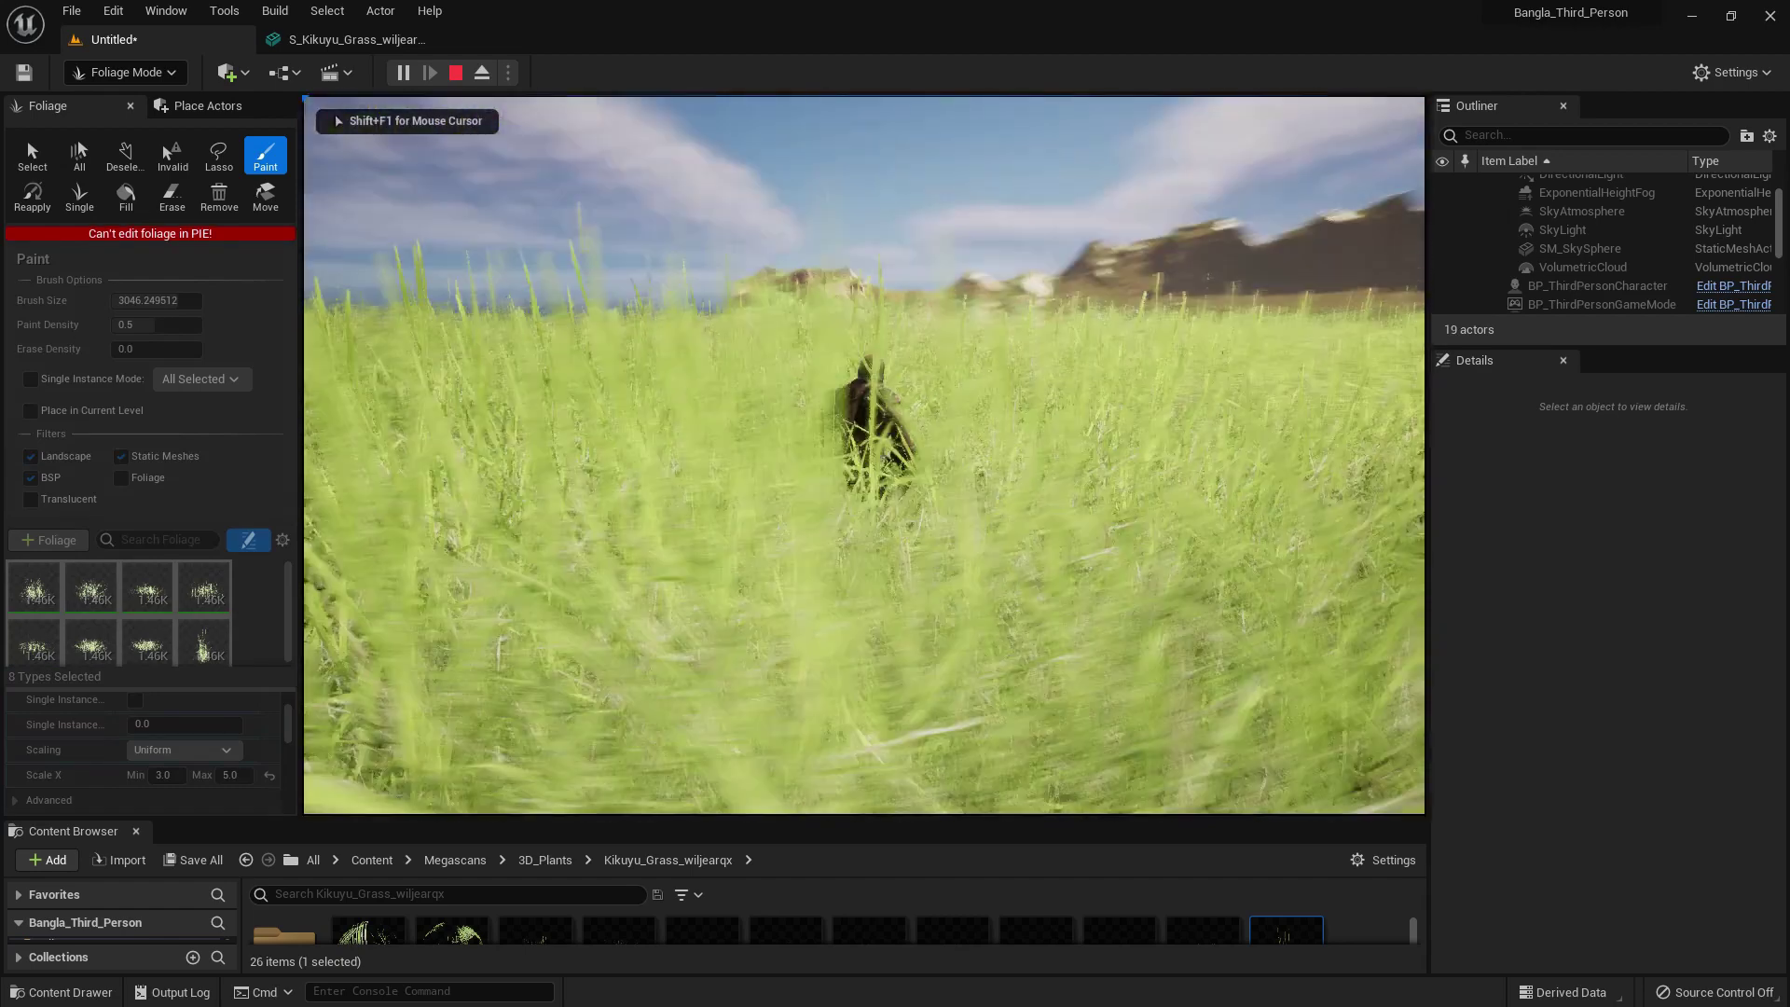
key("Escape")
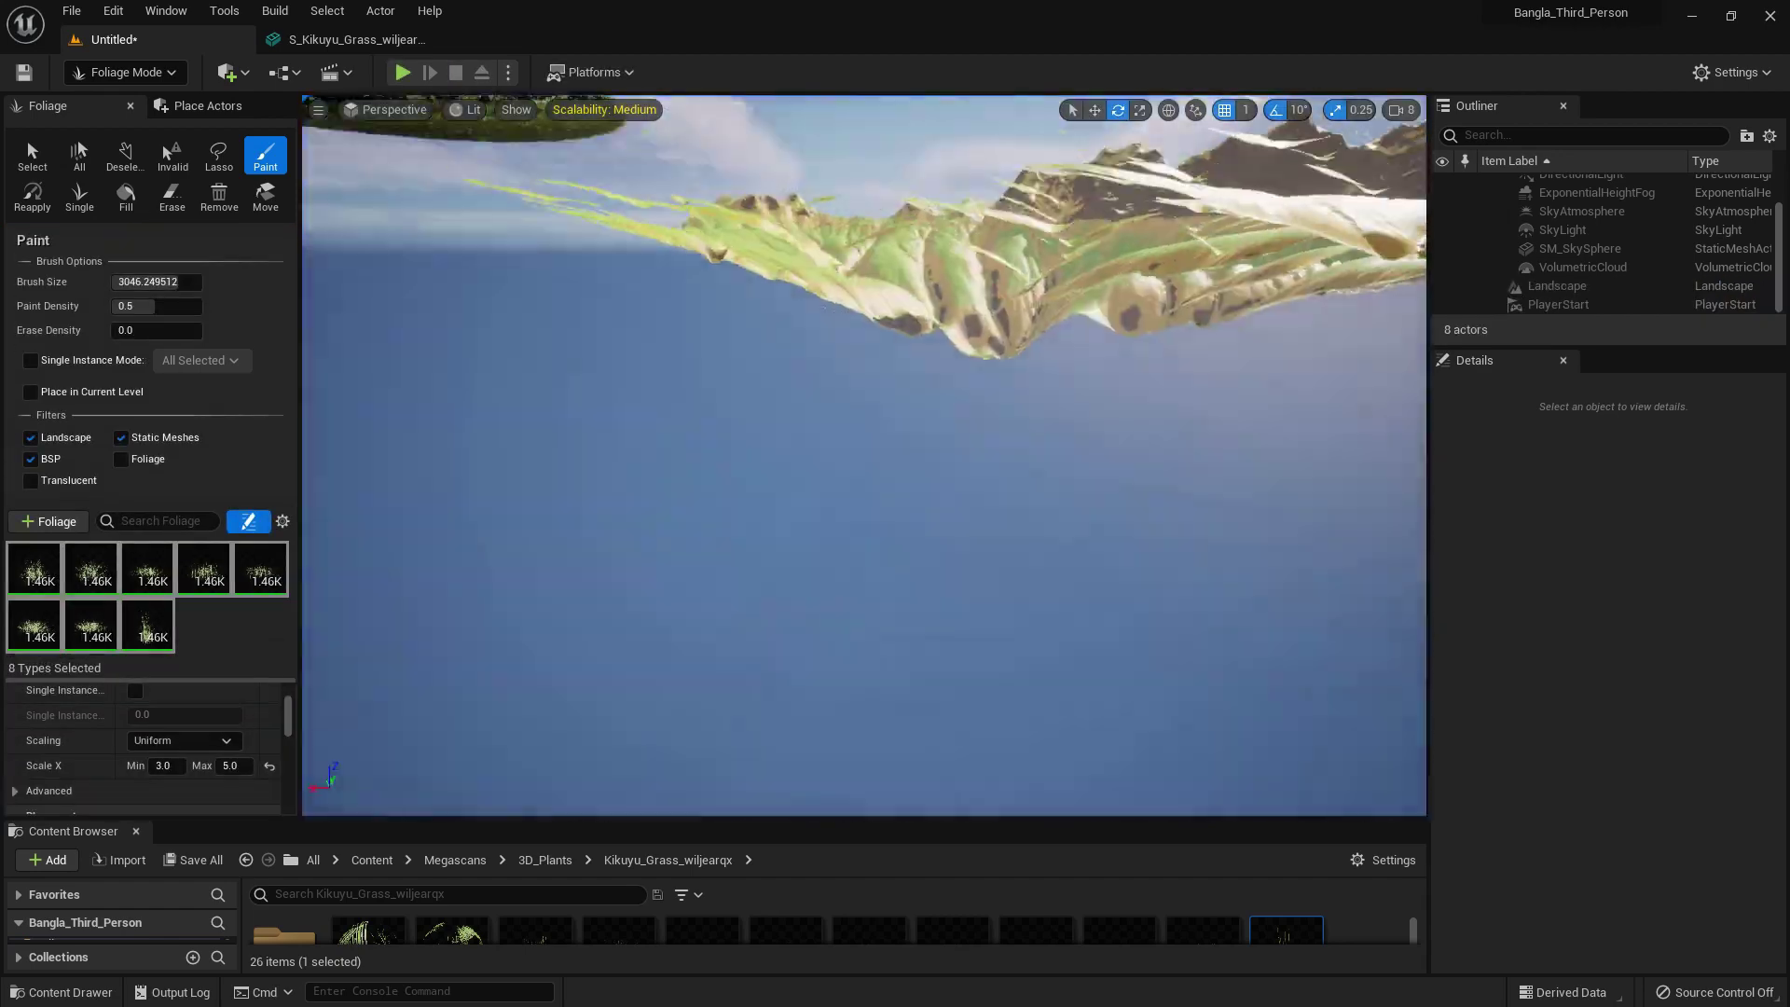
- Set Scale X to a minimum of 1.0 and a maximum of 3.0, and replace the corner's grass patch with newly painted grass
mouse_move(771, 587)
right_mouse_down()
mouse_move(760, 662)
mouse_move(727, 685)
right_mouse_up()
mouse_move(771, 588)
left_mouse_down("shift")
mouse_move(799, 468)
mouse_move(782, 611)
left_mouse_up("shift")
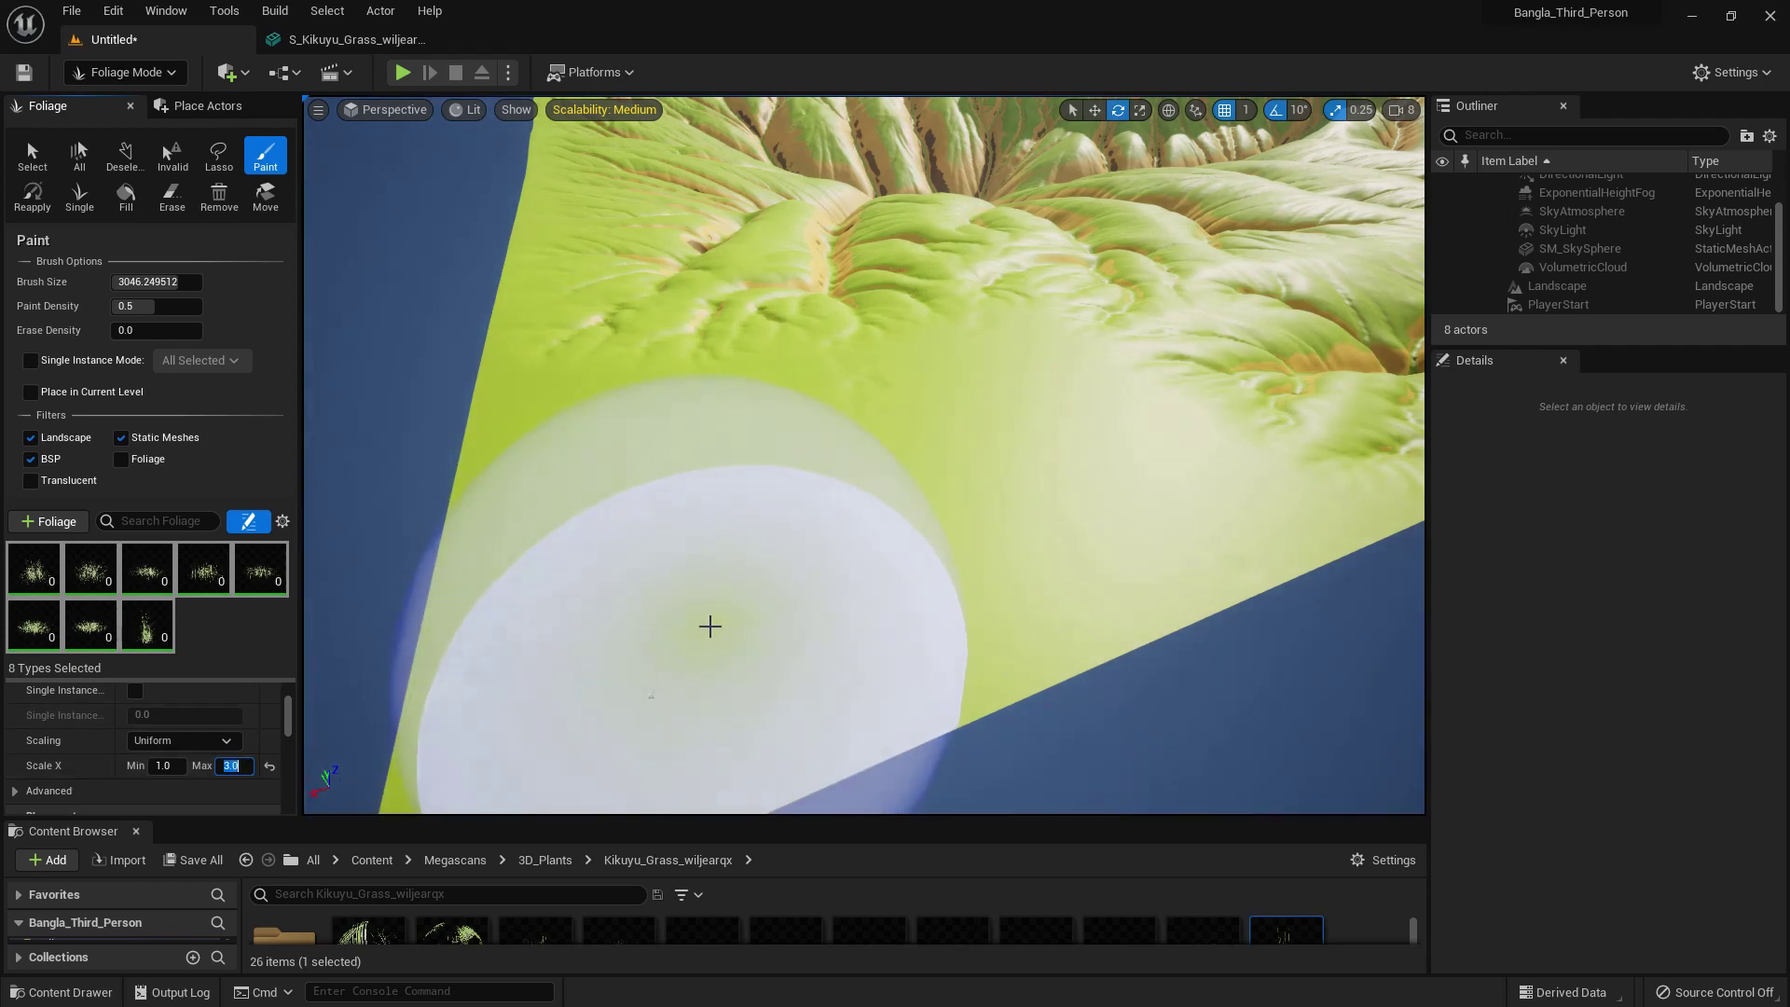
left_click_drag(709, 625, 765, 451)
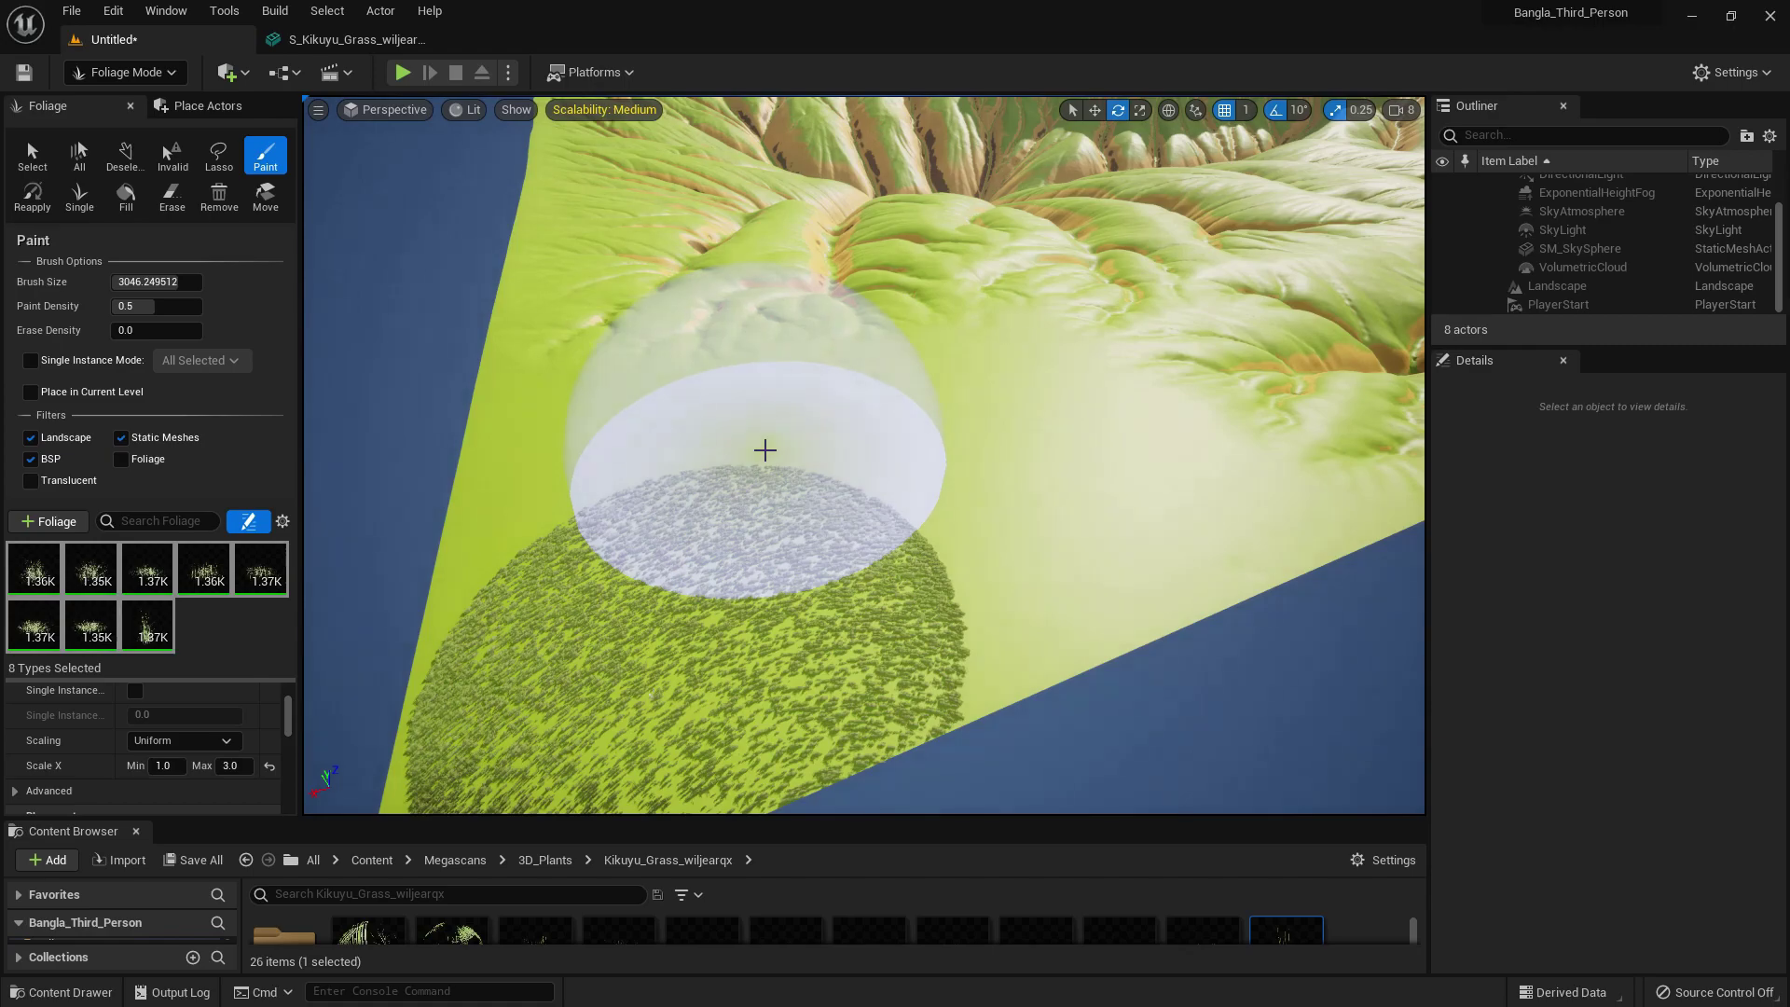
- Run the character around the shorter grass in a play test to judge its height and coverage
key("alt+p")
key("w")
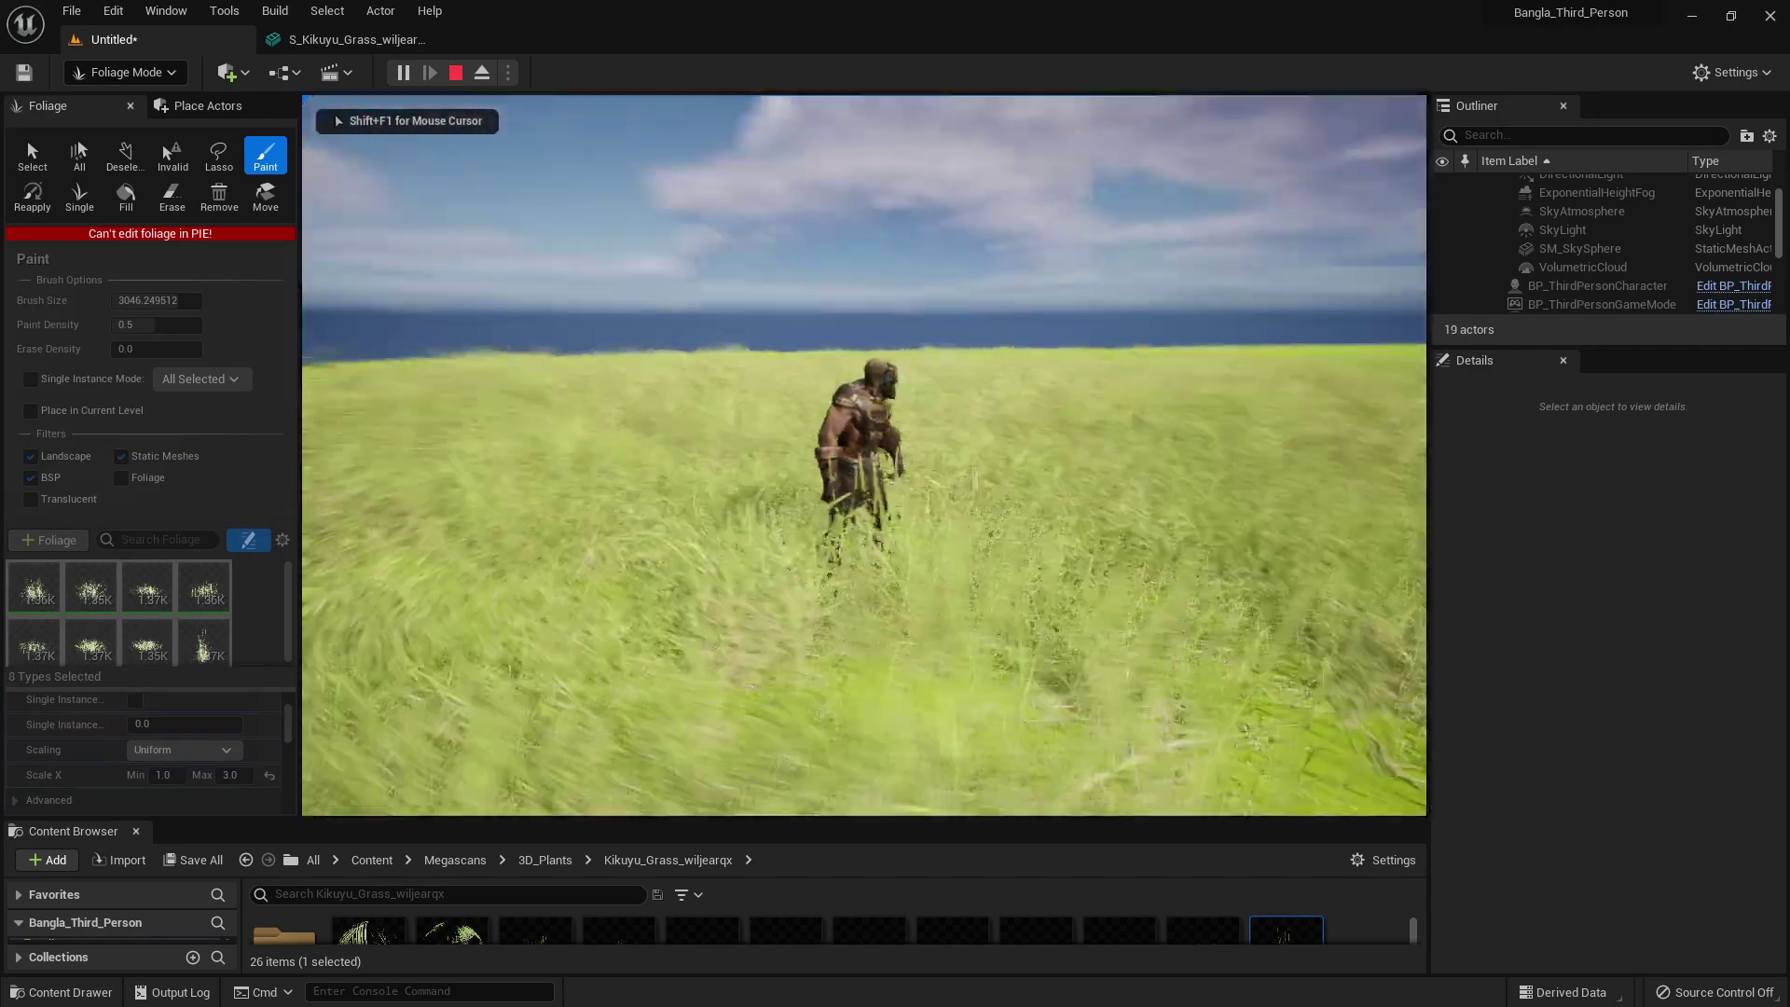
key("w")
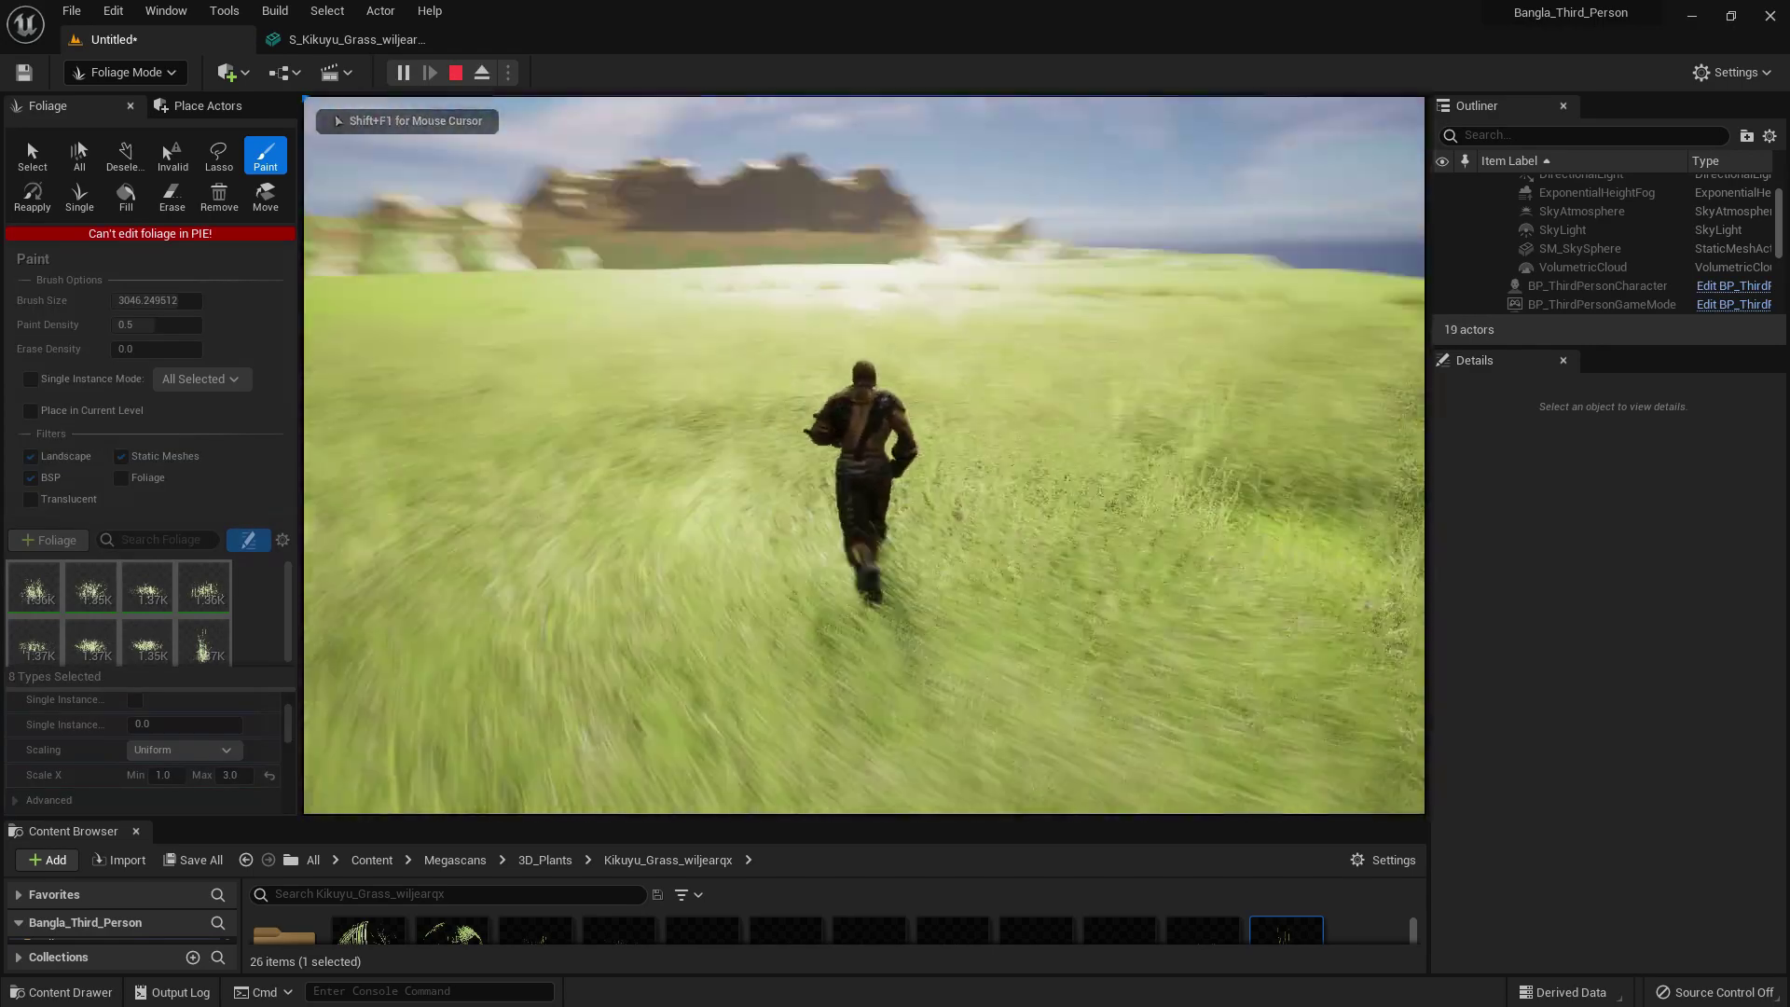
key("d")
key("s")
key("w")
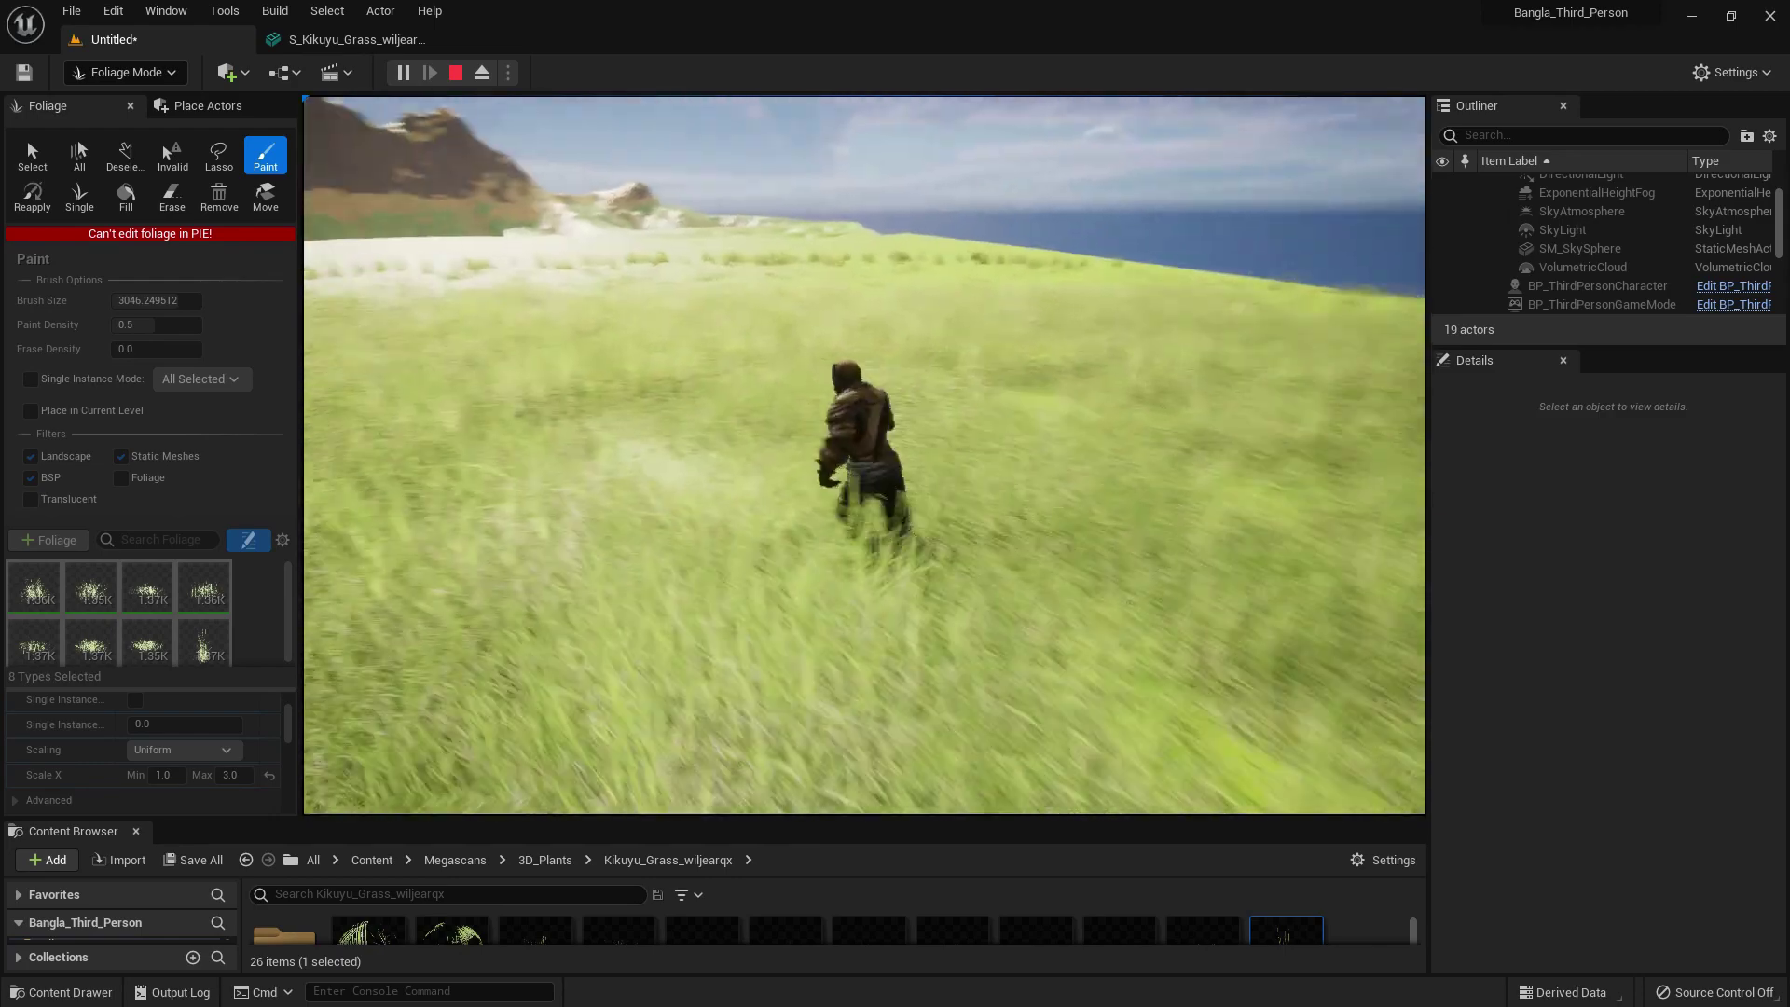
key("Escape")
- Erase all of the painted grass from the flat corner of the landscape
right_click_drag(966, 522, 955, 519)
key("s")
mouse_move(955, 519)
left_mouse_down("shift")
mouse_move(848, 479)
mouse_move(931, 439)
left_mouse_up("shift")
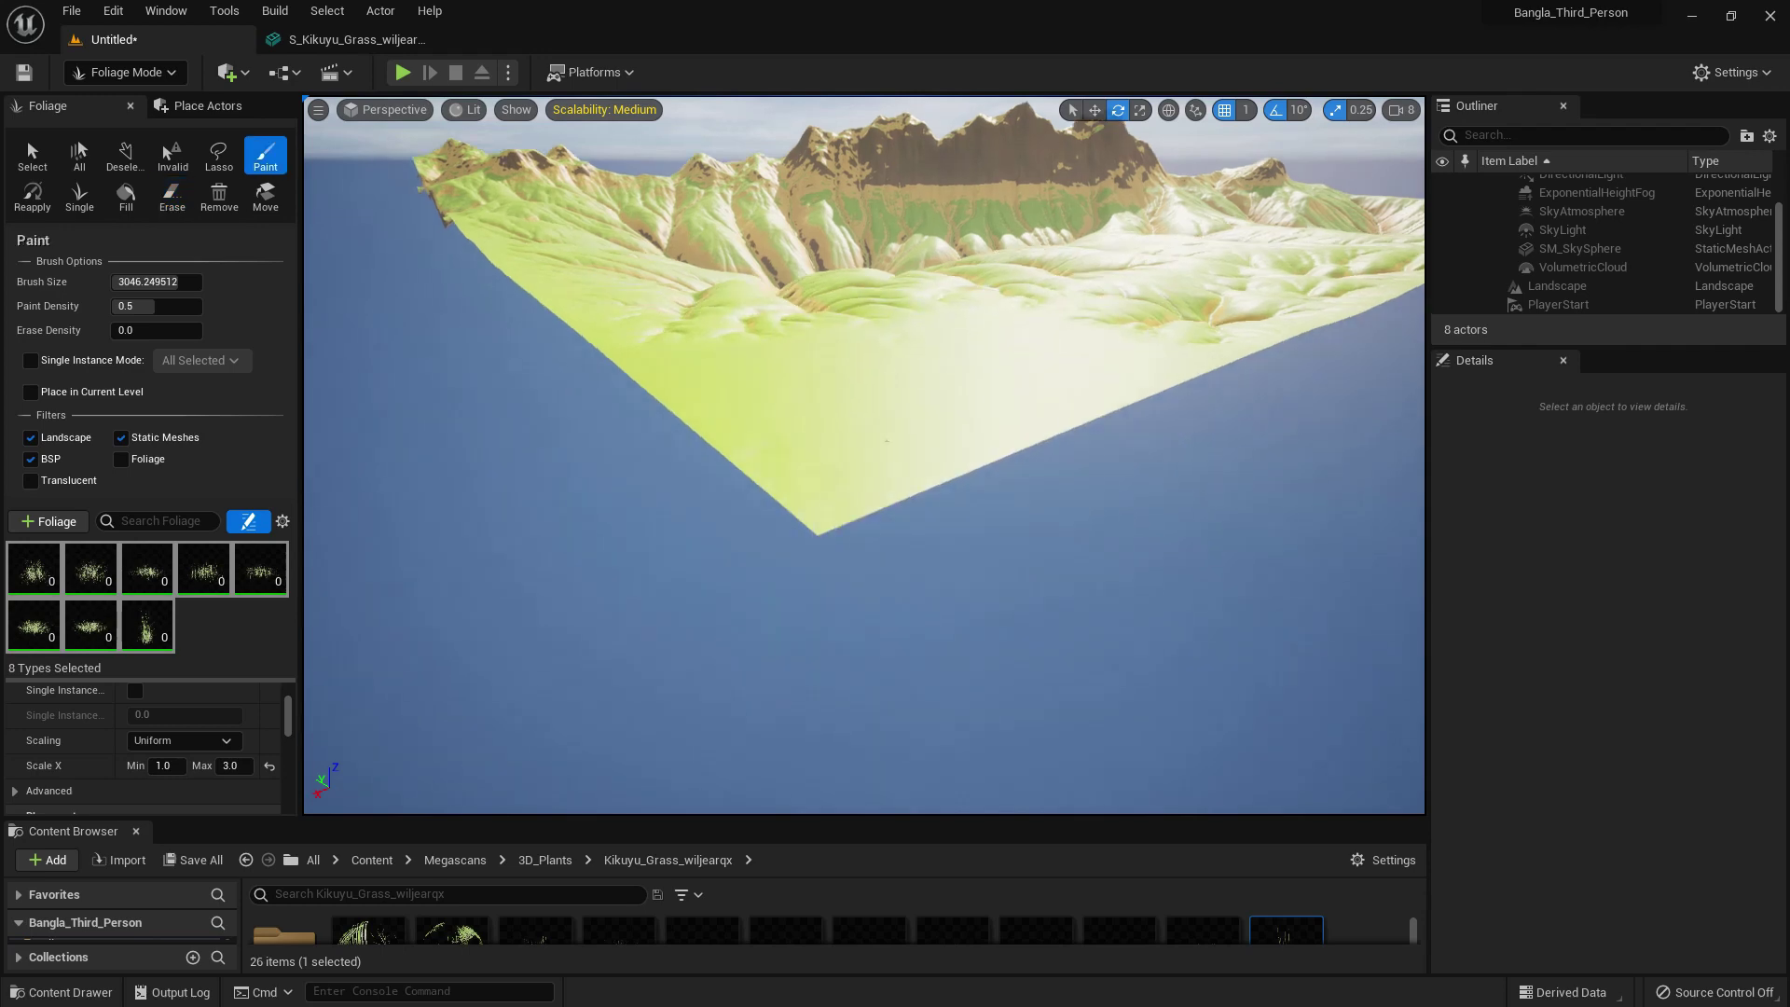
- Show the Megascans folder in an enlarged Content Browser and load the Default Editor Layout
left_click_drag(709, 815, 709, 568)
left_click(42, 817)
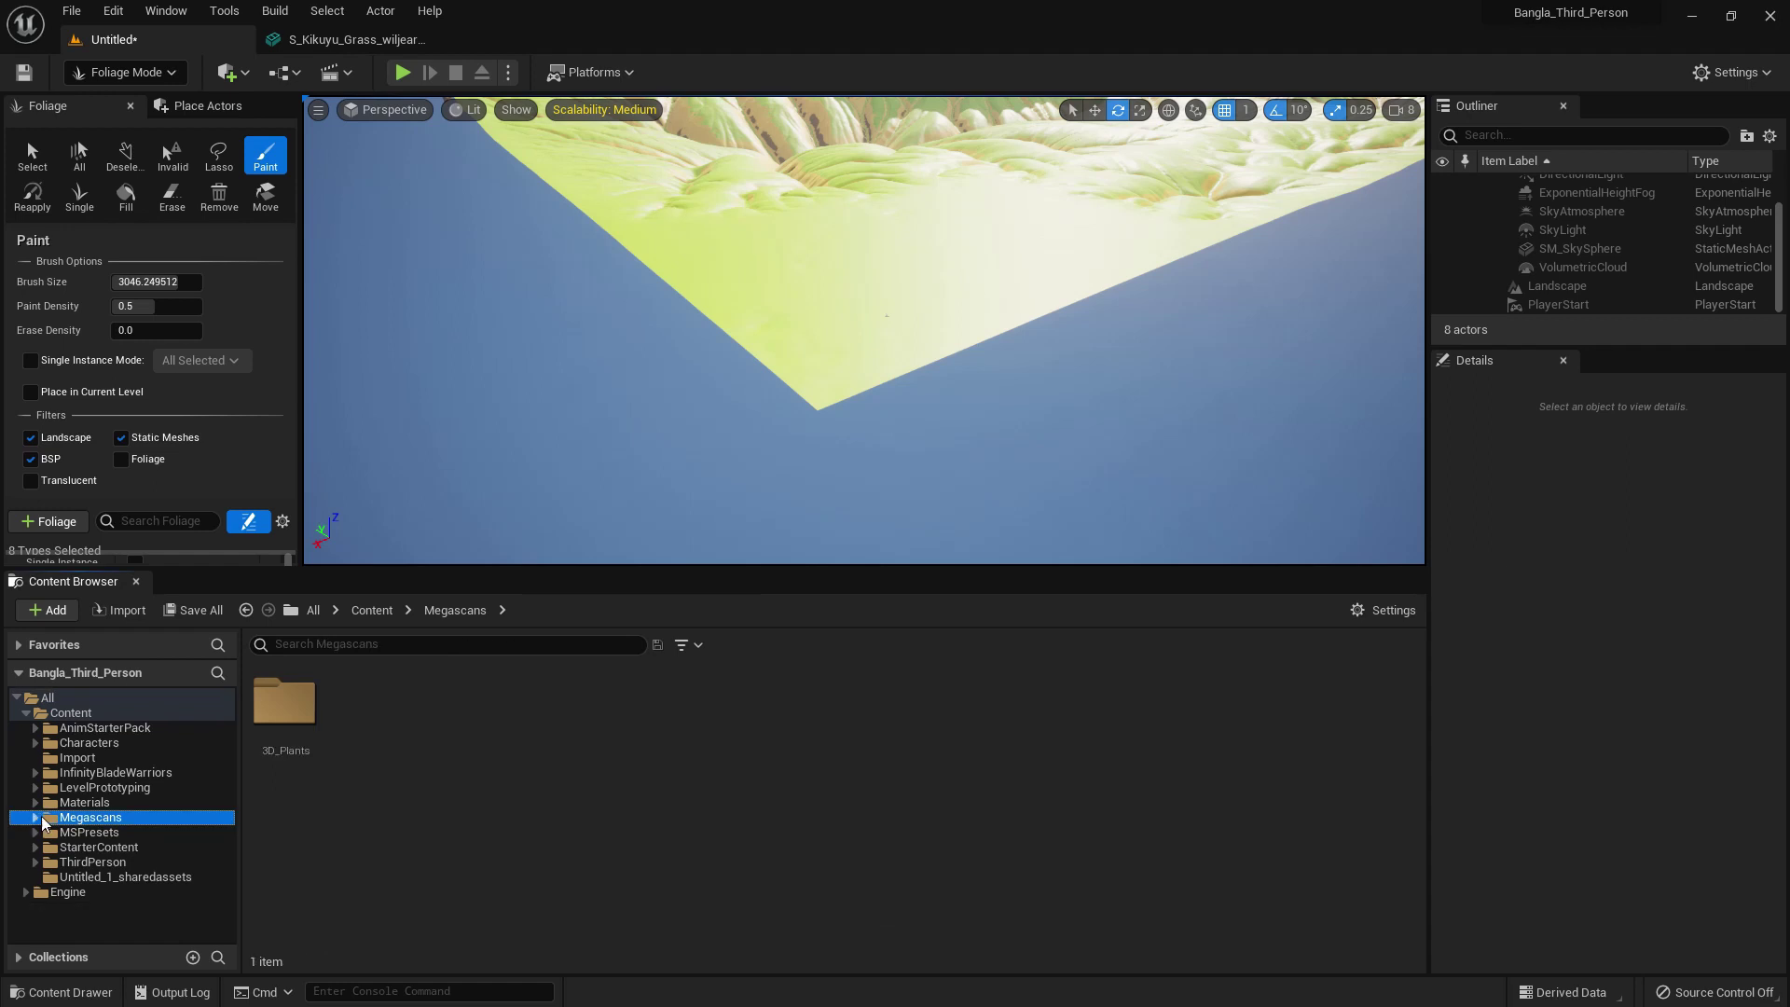
left_click(170, 11)
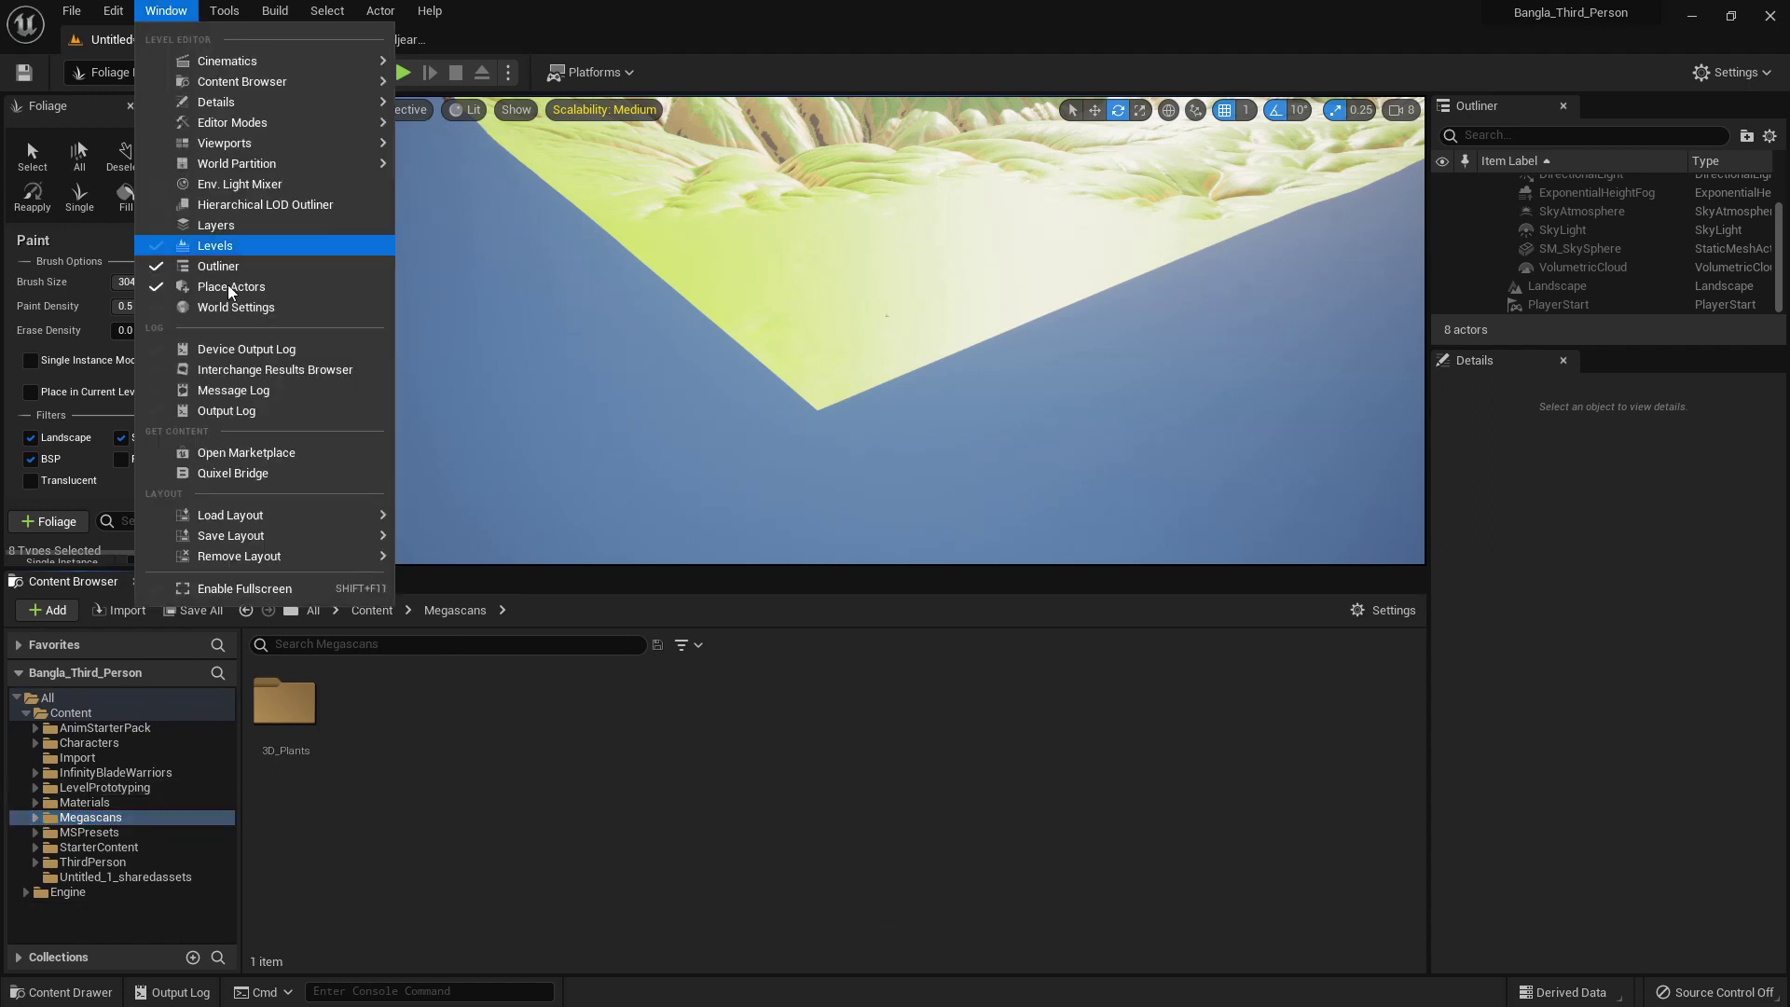
mouse_move(285, 515)
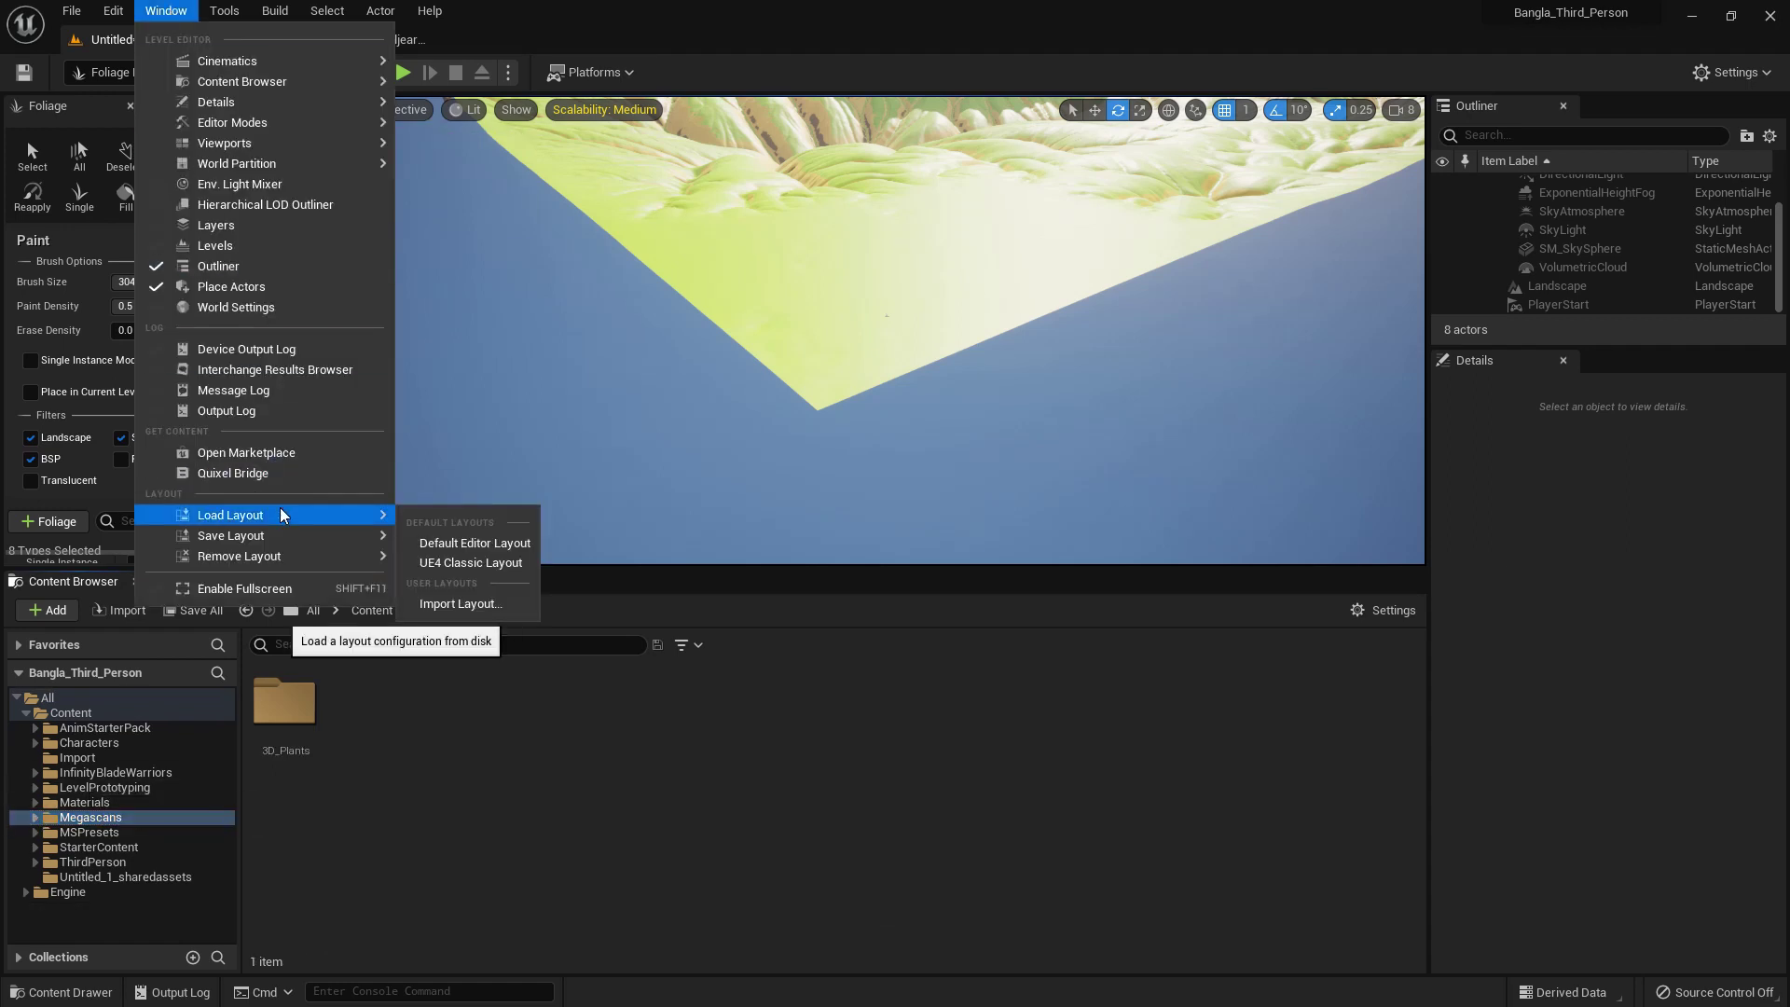
left_click(467, 545)
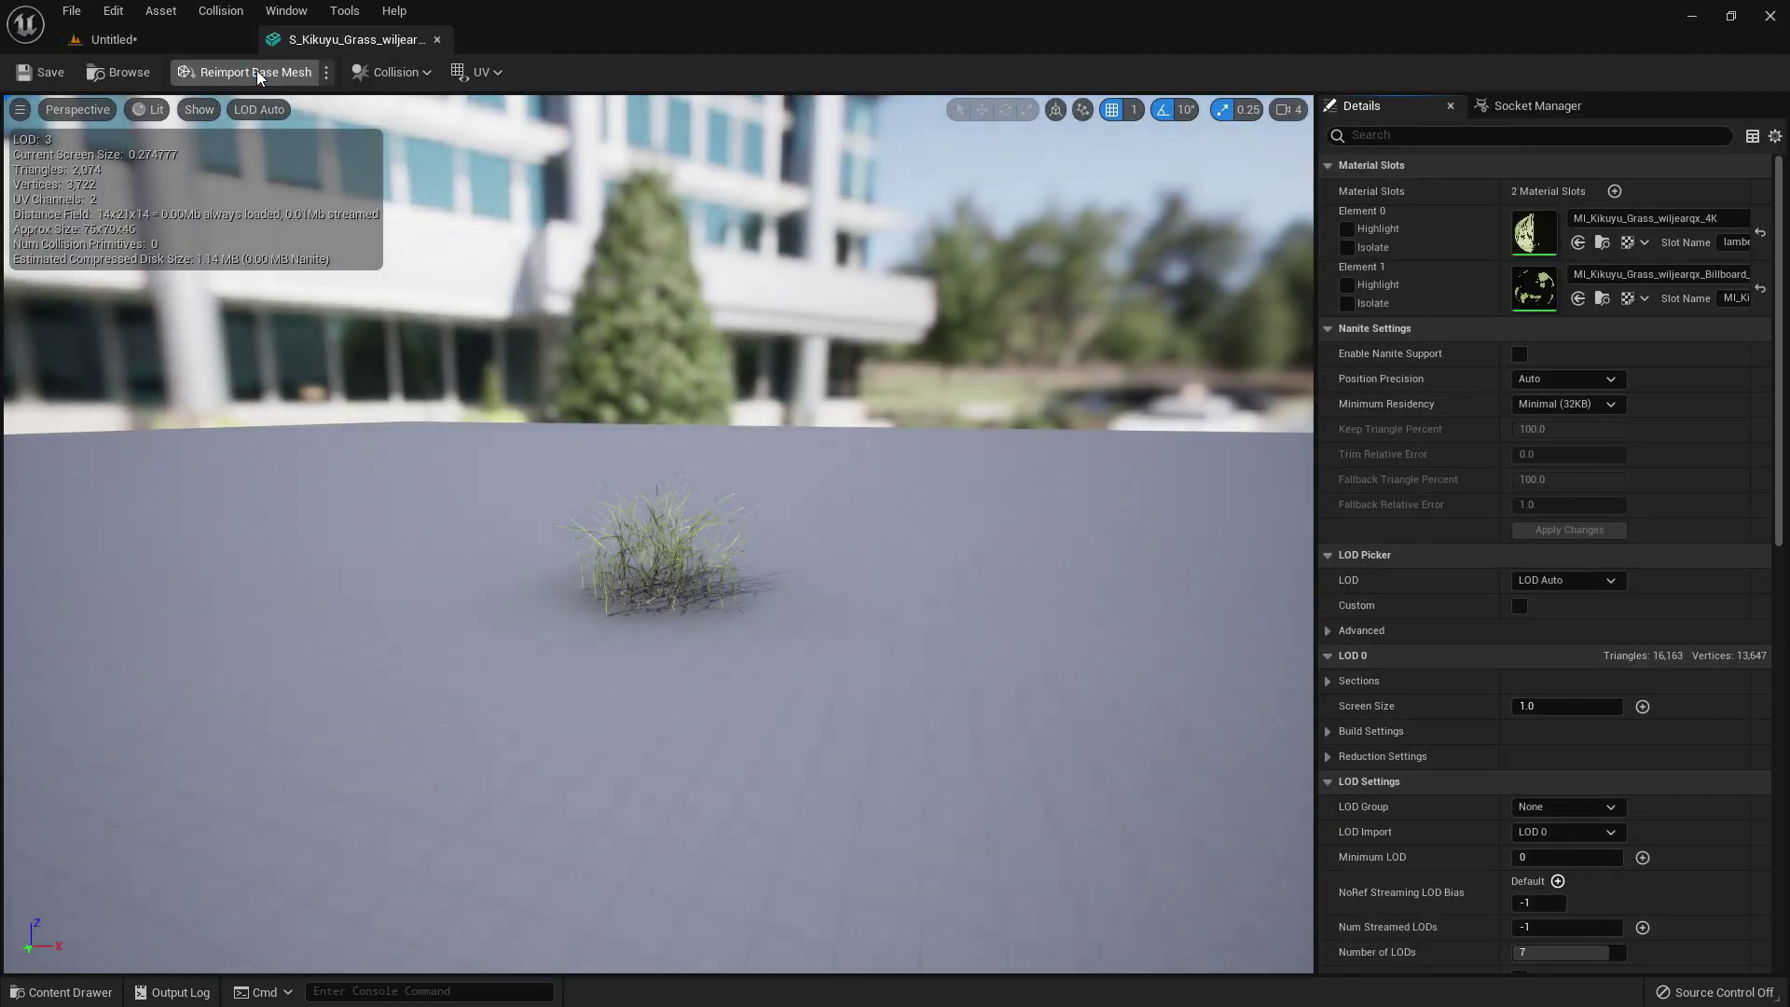
- Load the UE4 Classic Layout for the editor
left_click(276, 21)
mouse_move(485, 413)
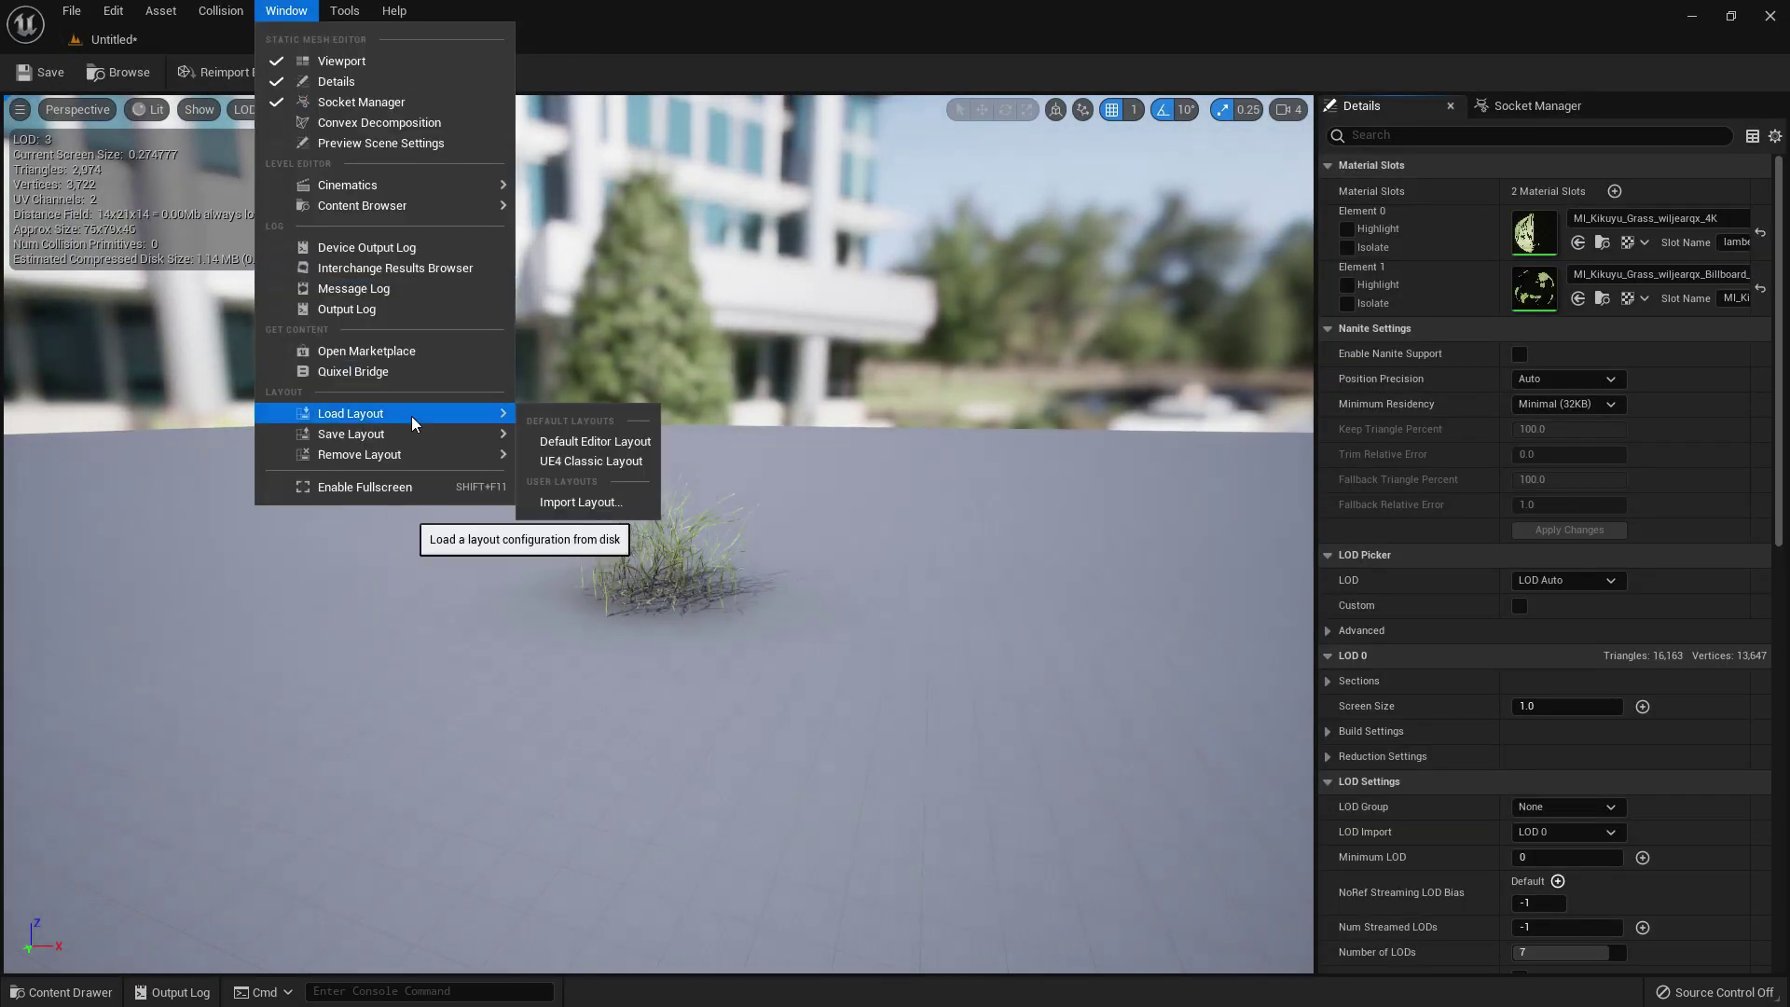
left_click(597, 465)
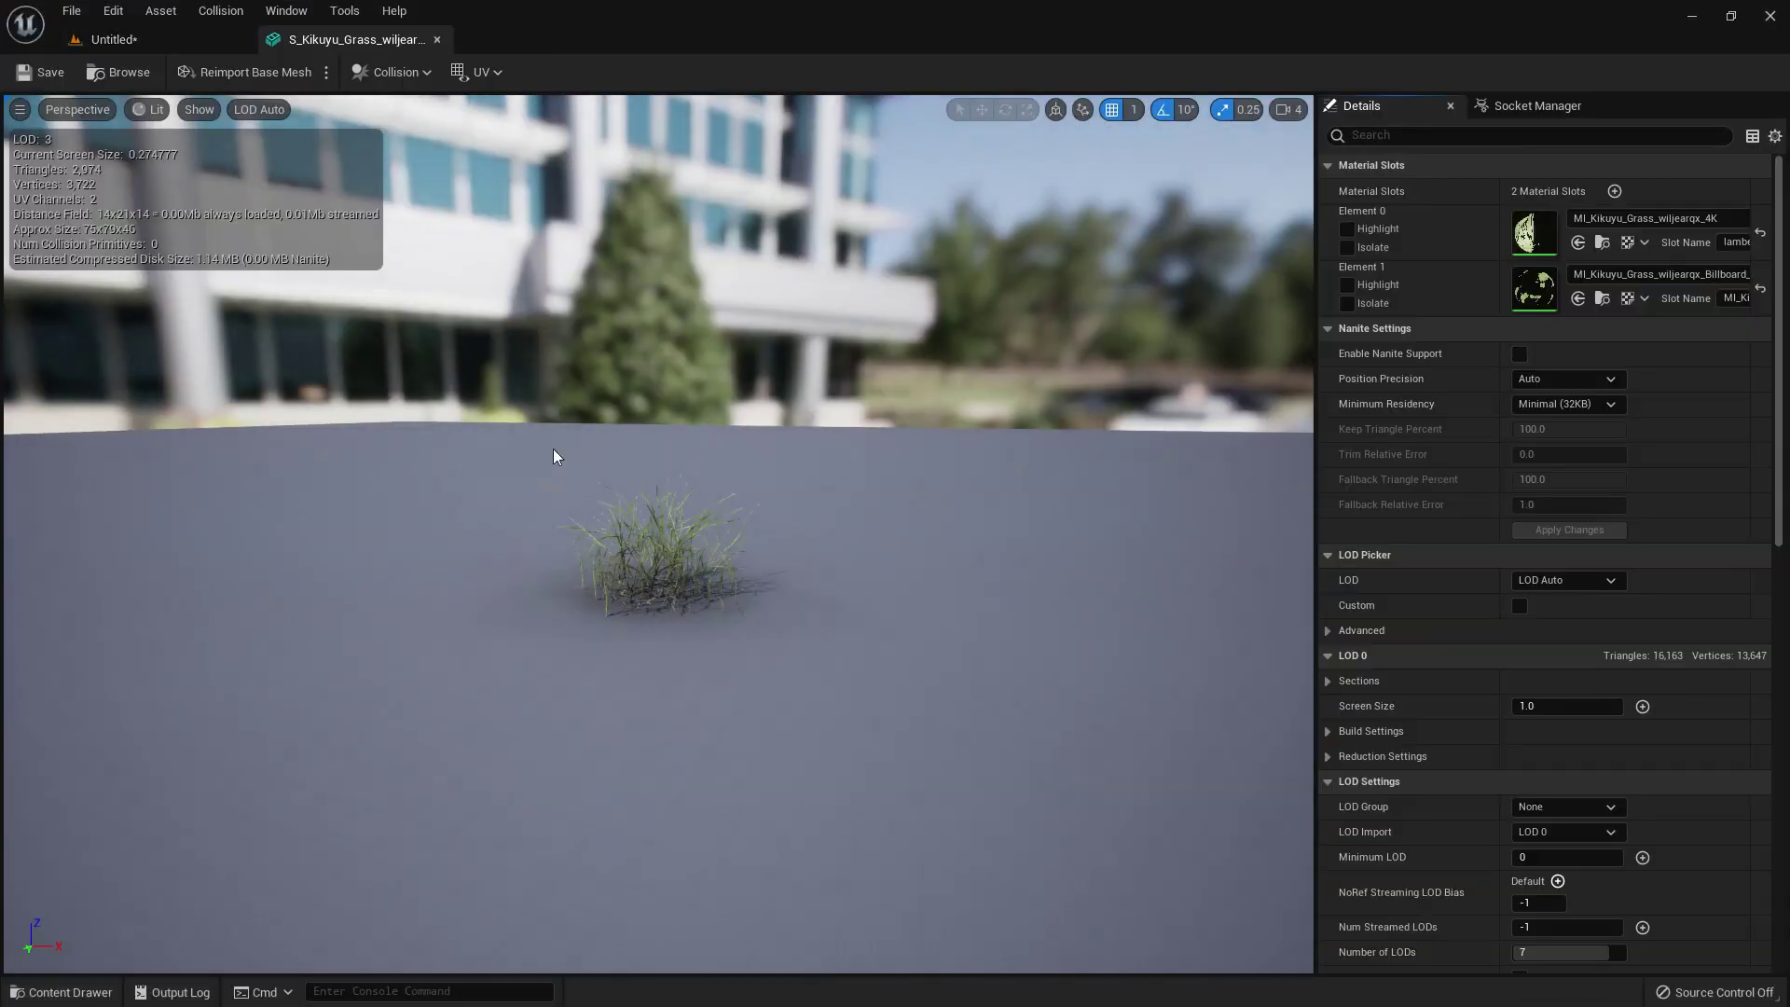
- Return to the untitled level, view the mountain terrain and show the Megascans folder in the Content Browser
left_click(160, 43)
middle_click_drag(546, 478, 537, 451)
scroll(599, 463, "down", 5)
right_click_drag(600, 464, 600, 522)
right_click_drag(888, 404, 888, 403)
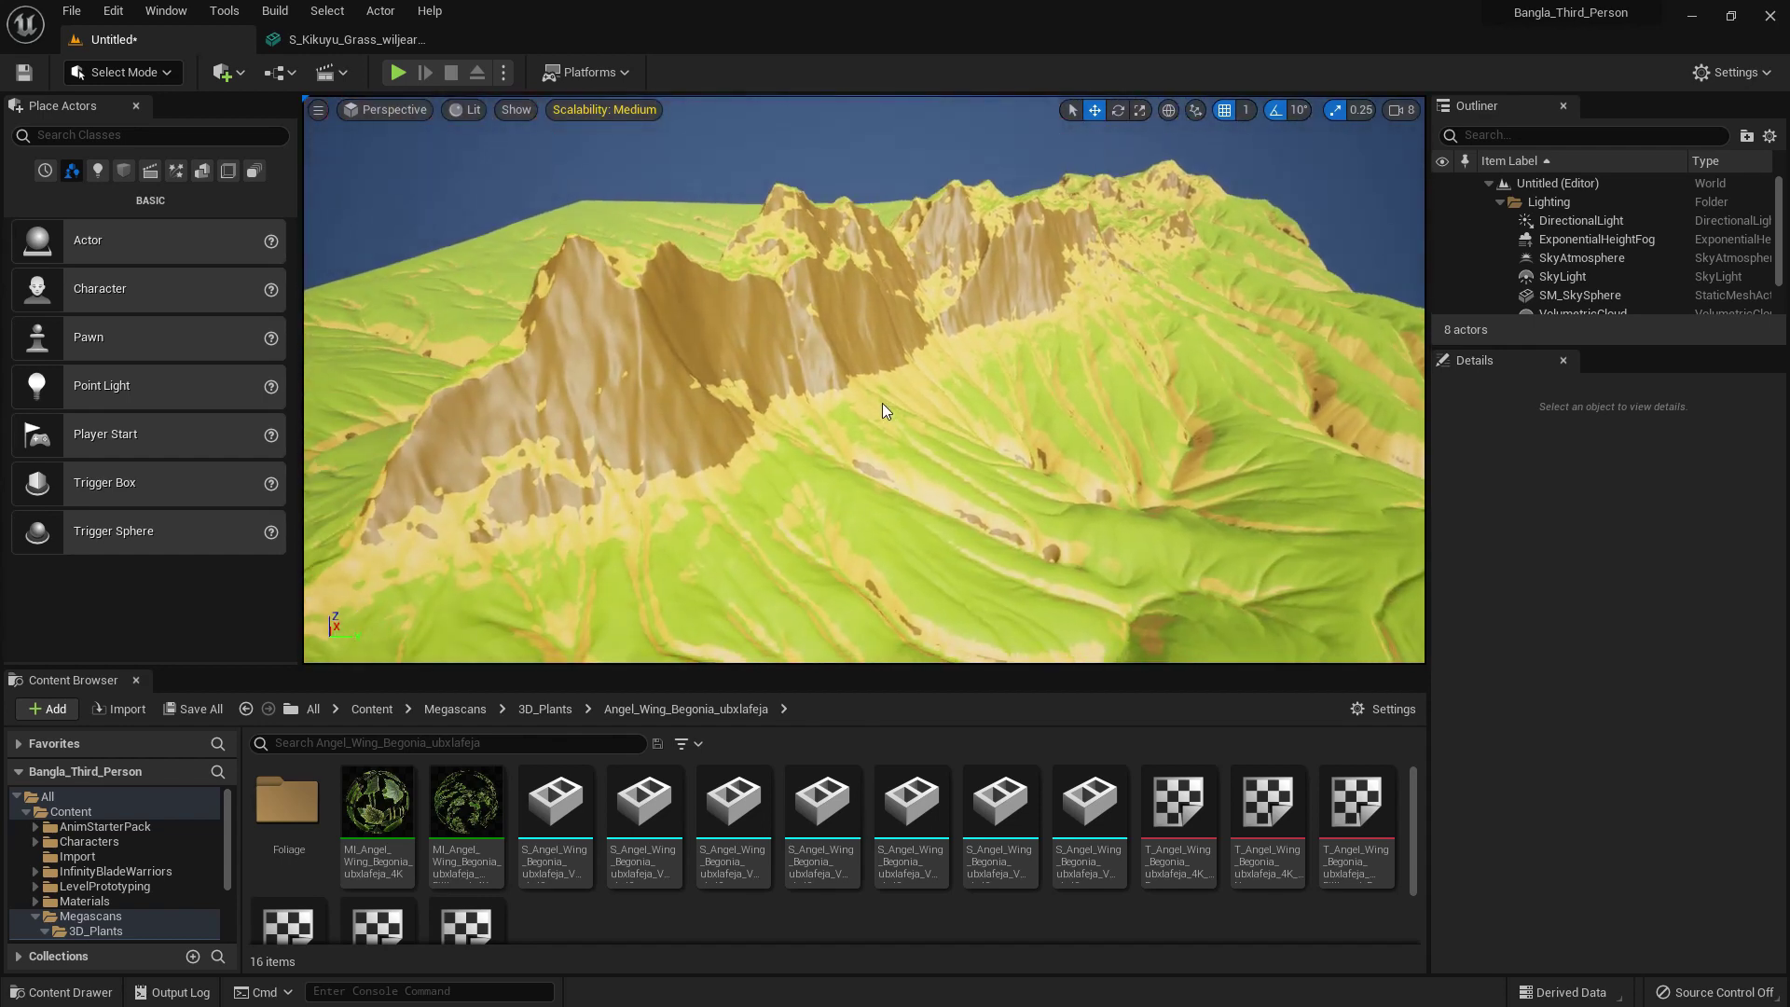
double_click(43, 918)
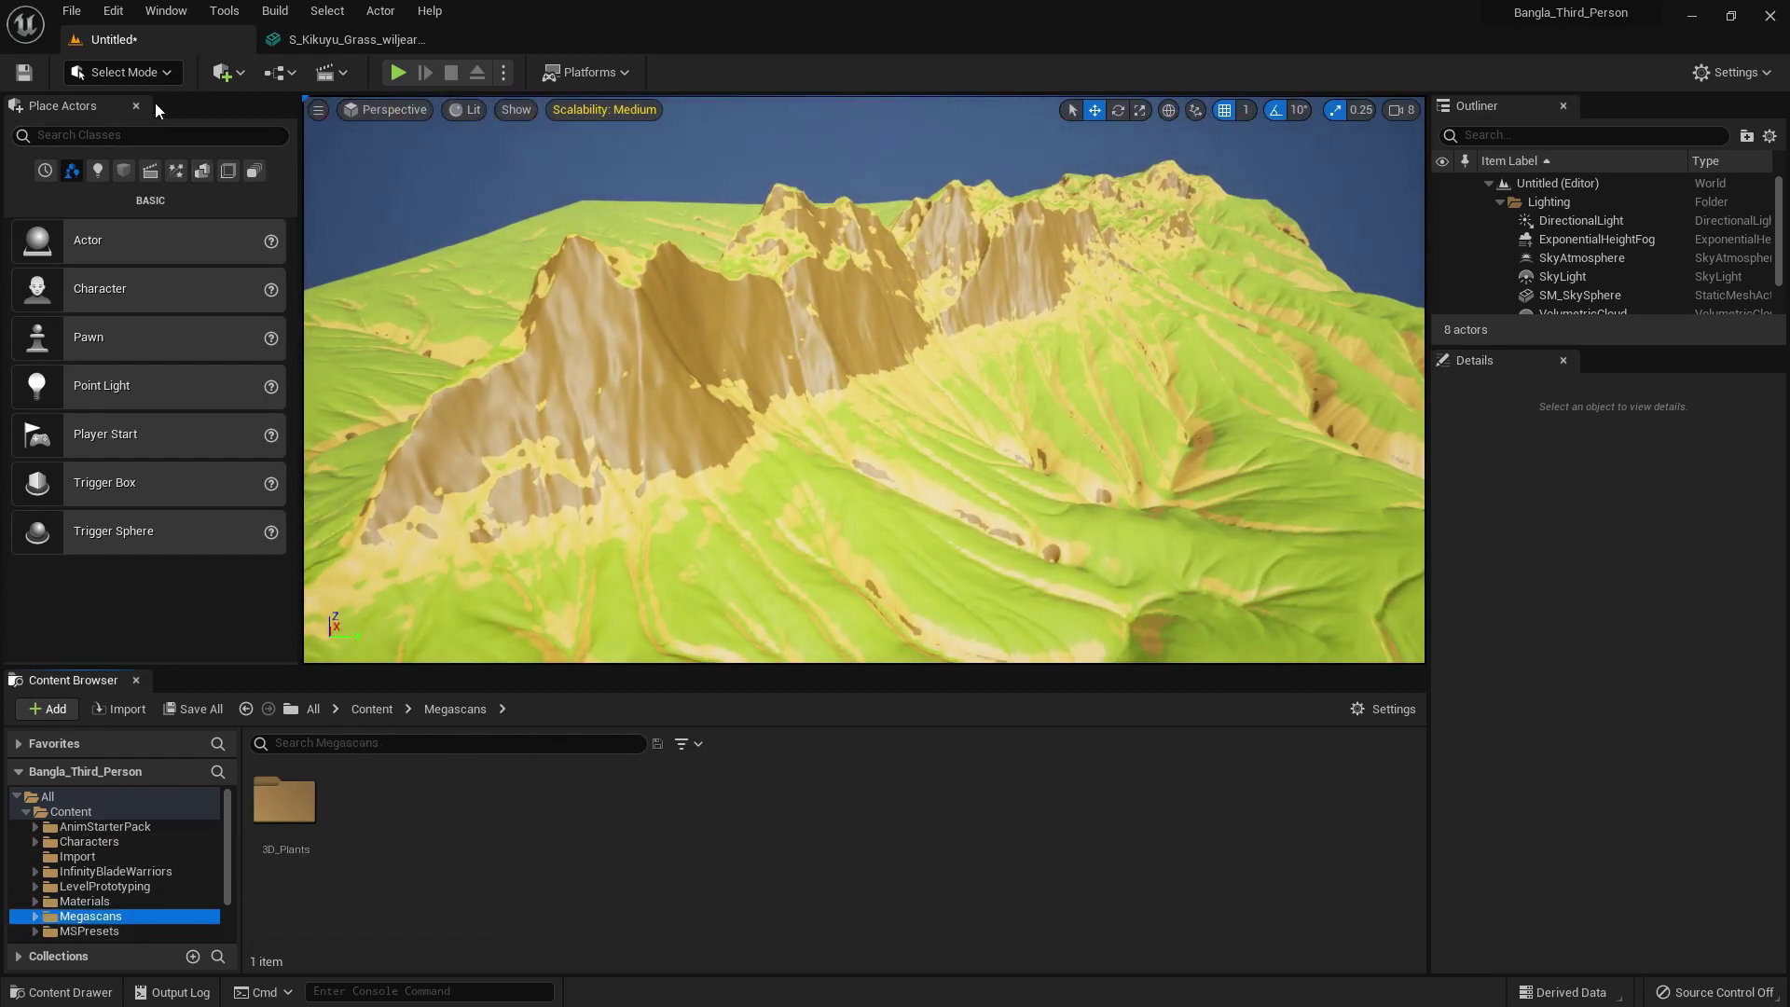
- Locate the landscape's assigned material in the Content Browser and open the graph of its parent material M_Landscape_3
left_click(799, 403)
scroll(1650, 914, "down", 5)
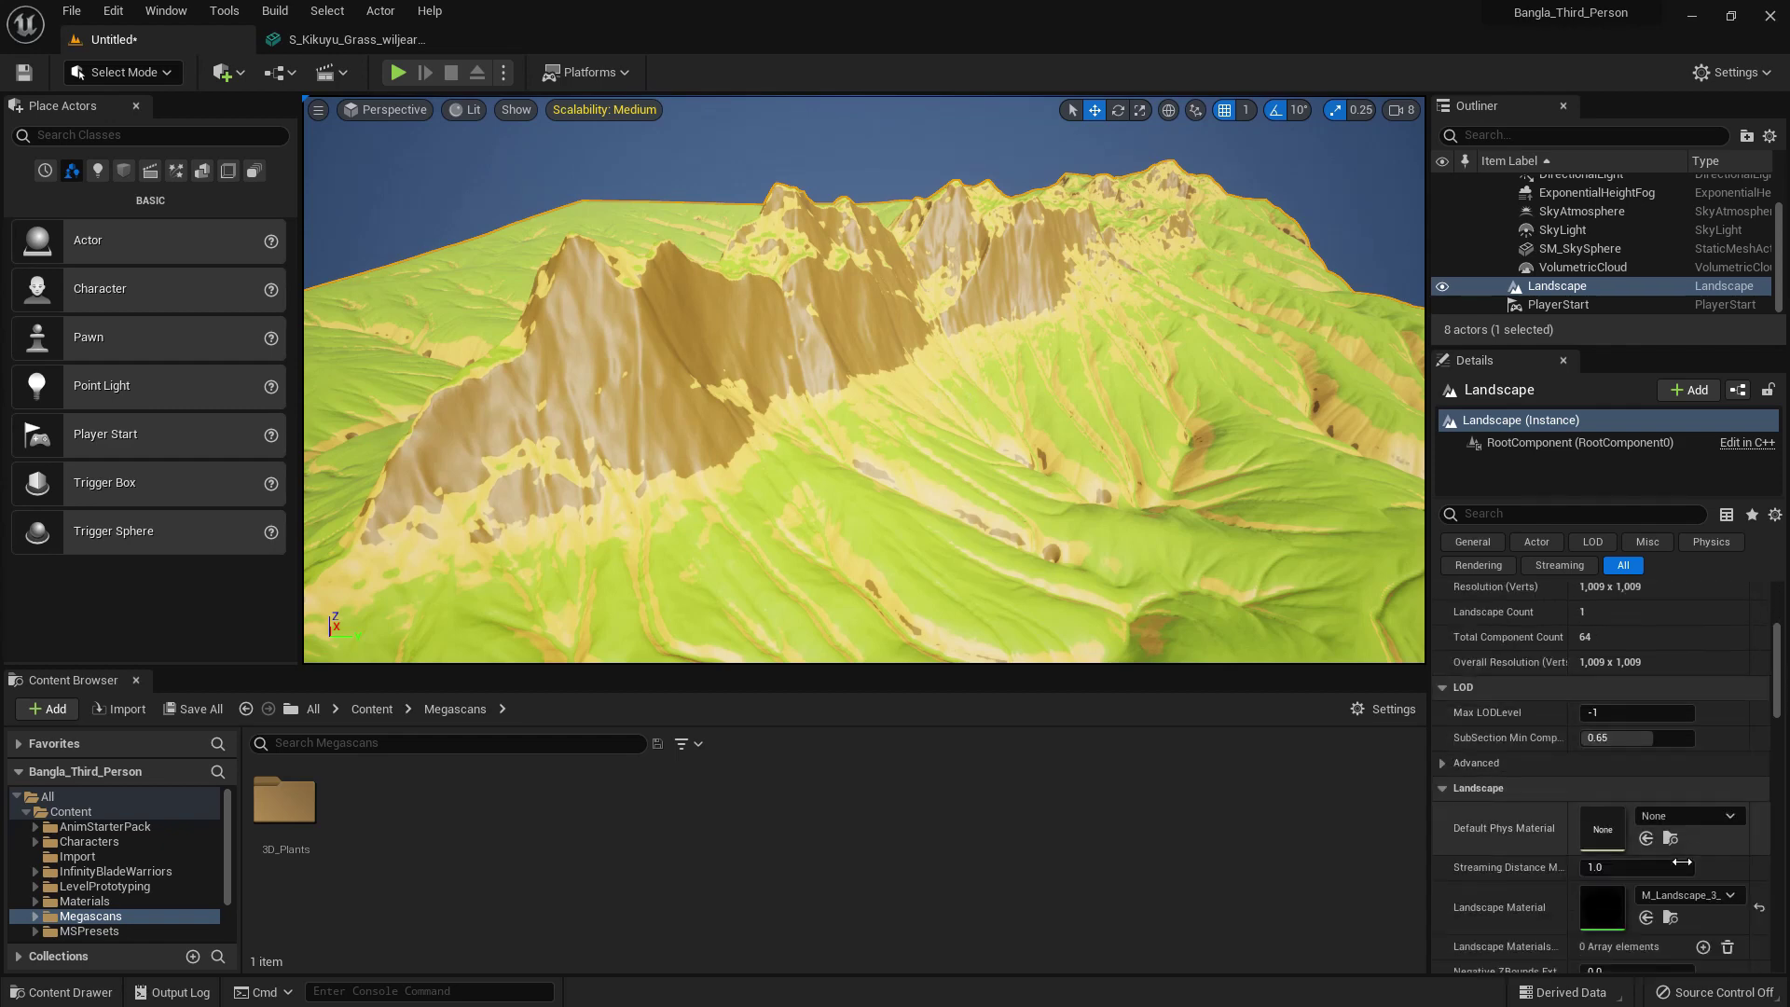
left_click(1669, 918)
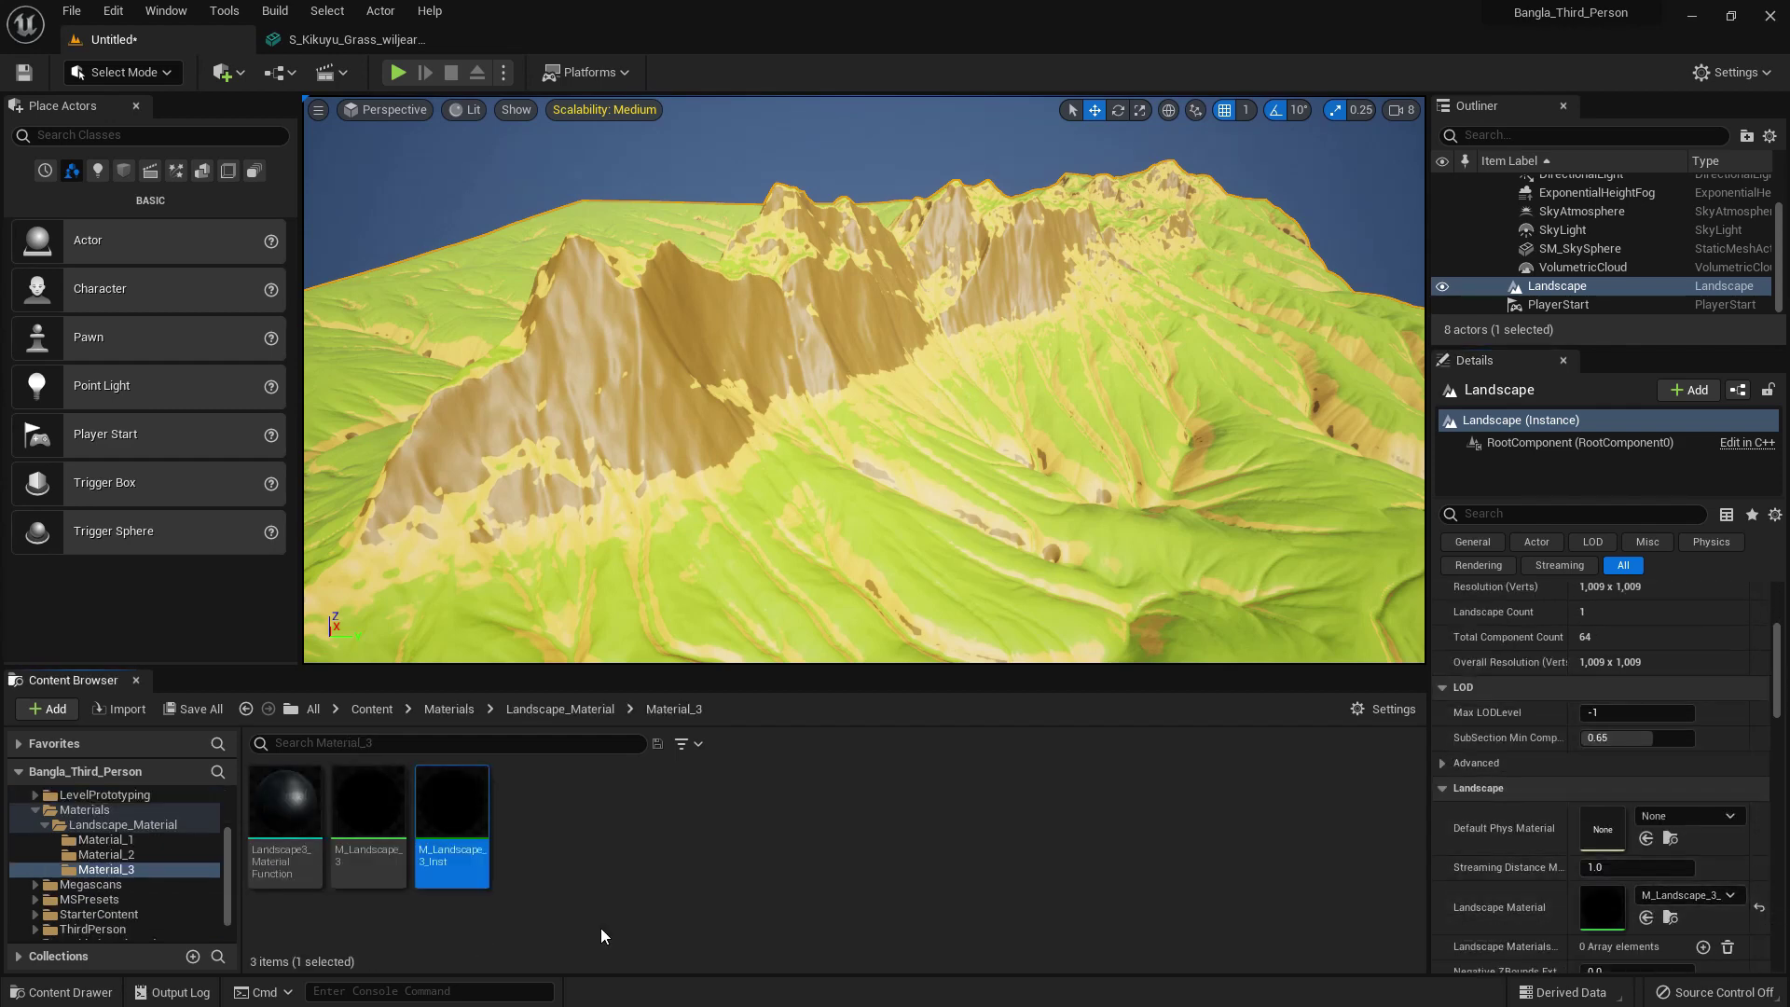
double_click(386, 859)
right_click_drag(608, 436, 899, 416)
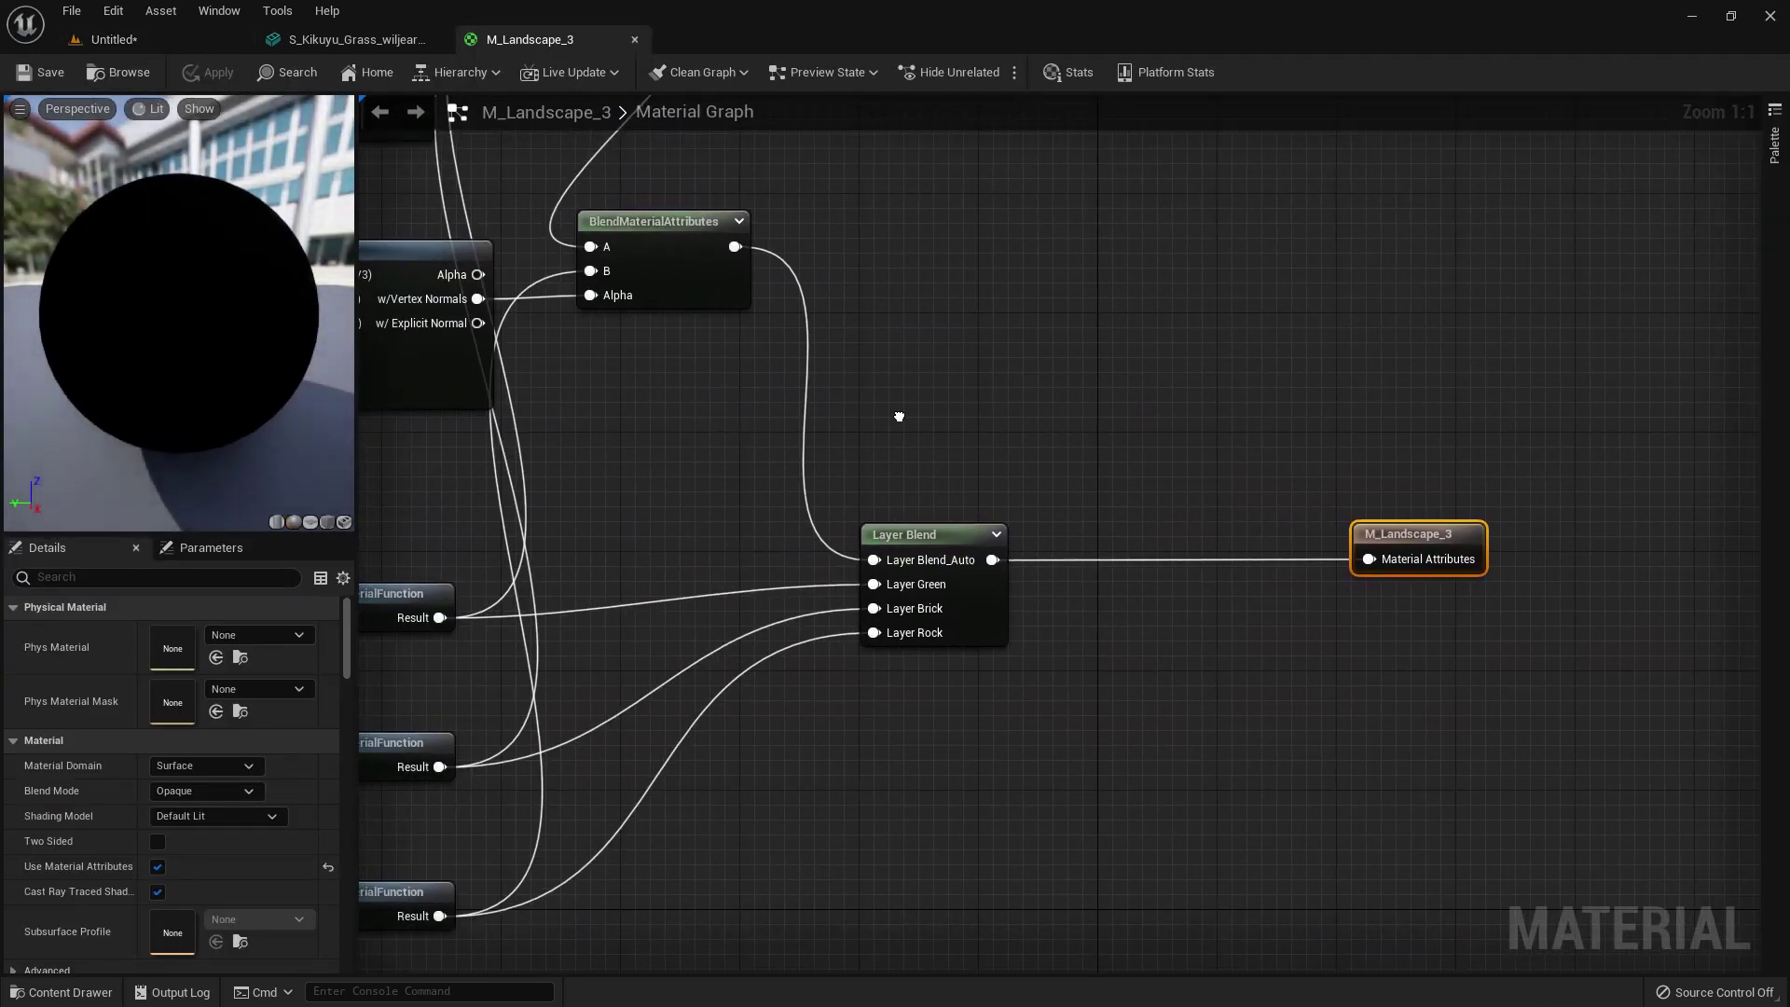
scroll(795, 513, "down", 5)
- Create a Landscape Grass Type asset named Grass_1 in the level project's Material_3 folder
left_click(129, 33)
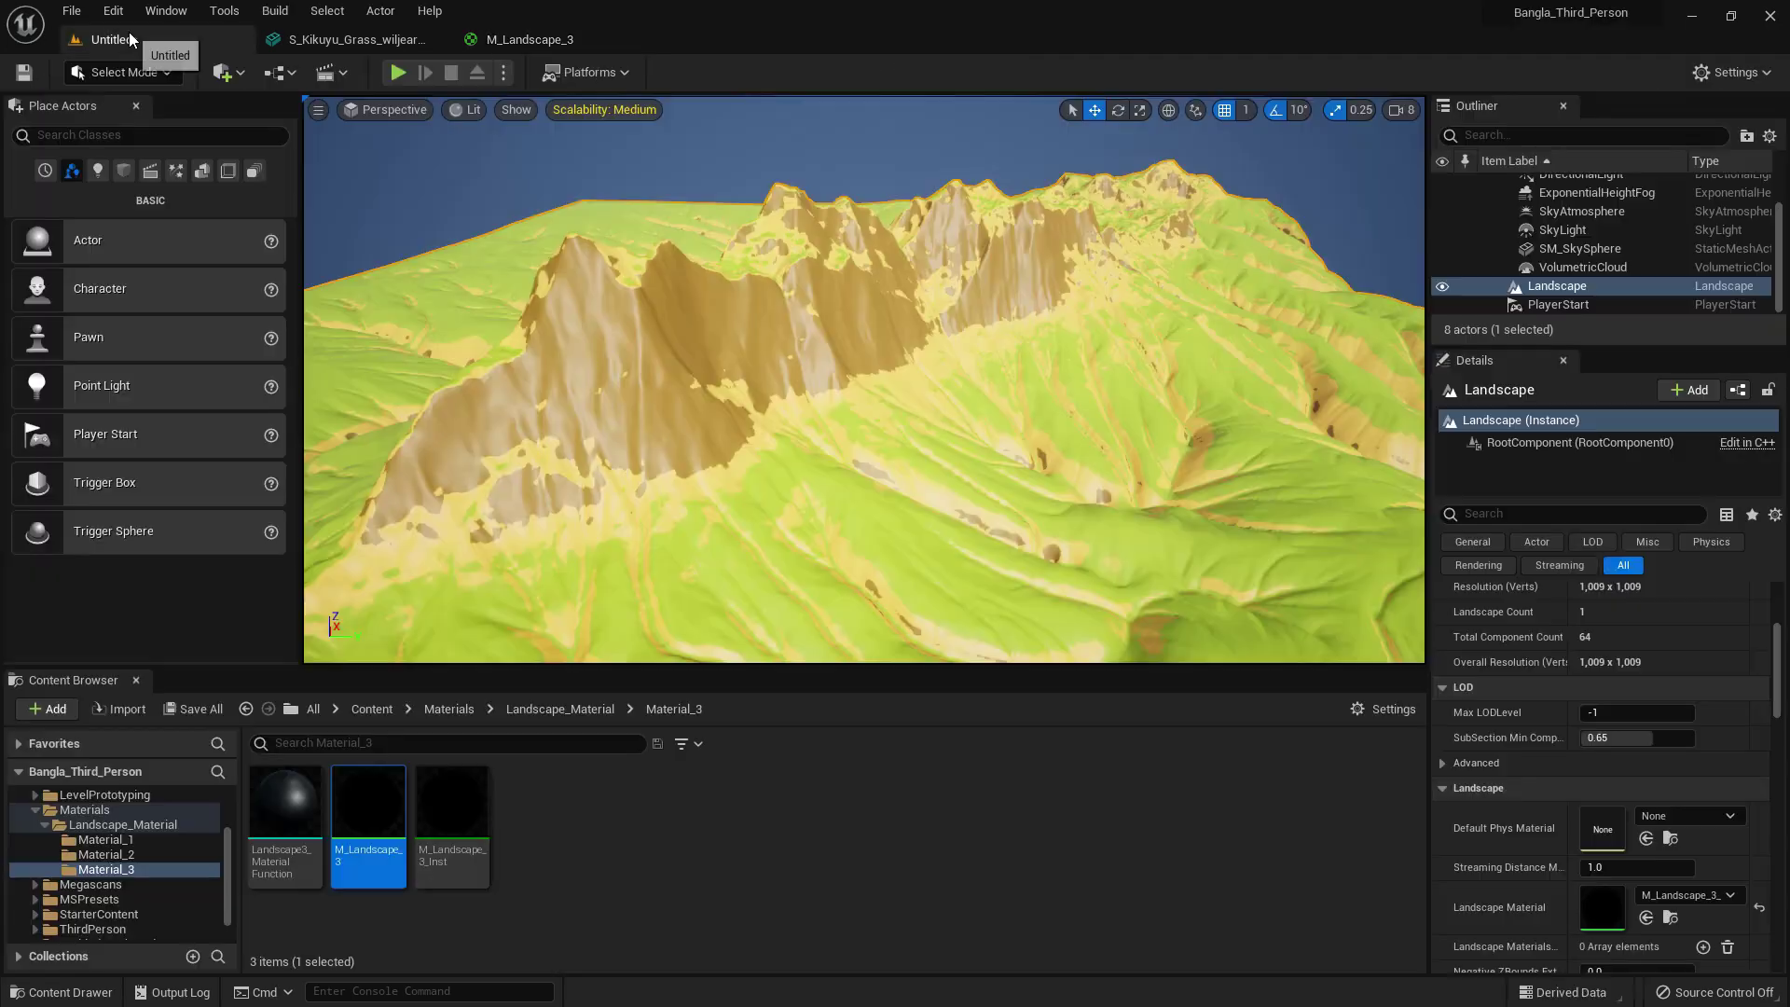
right_click(567, 854)
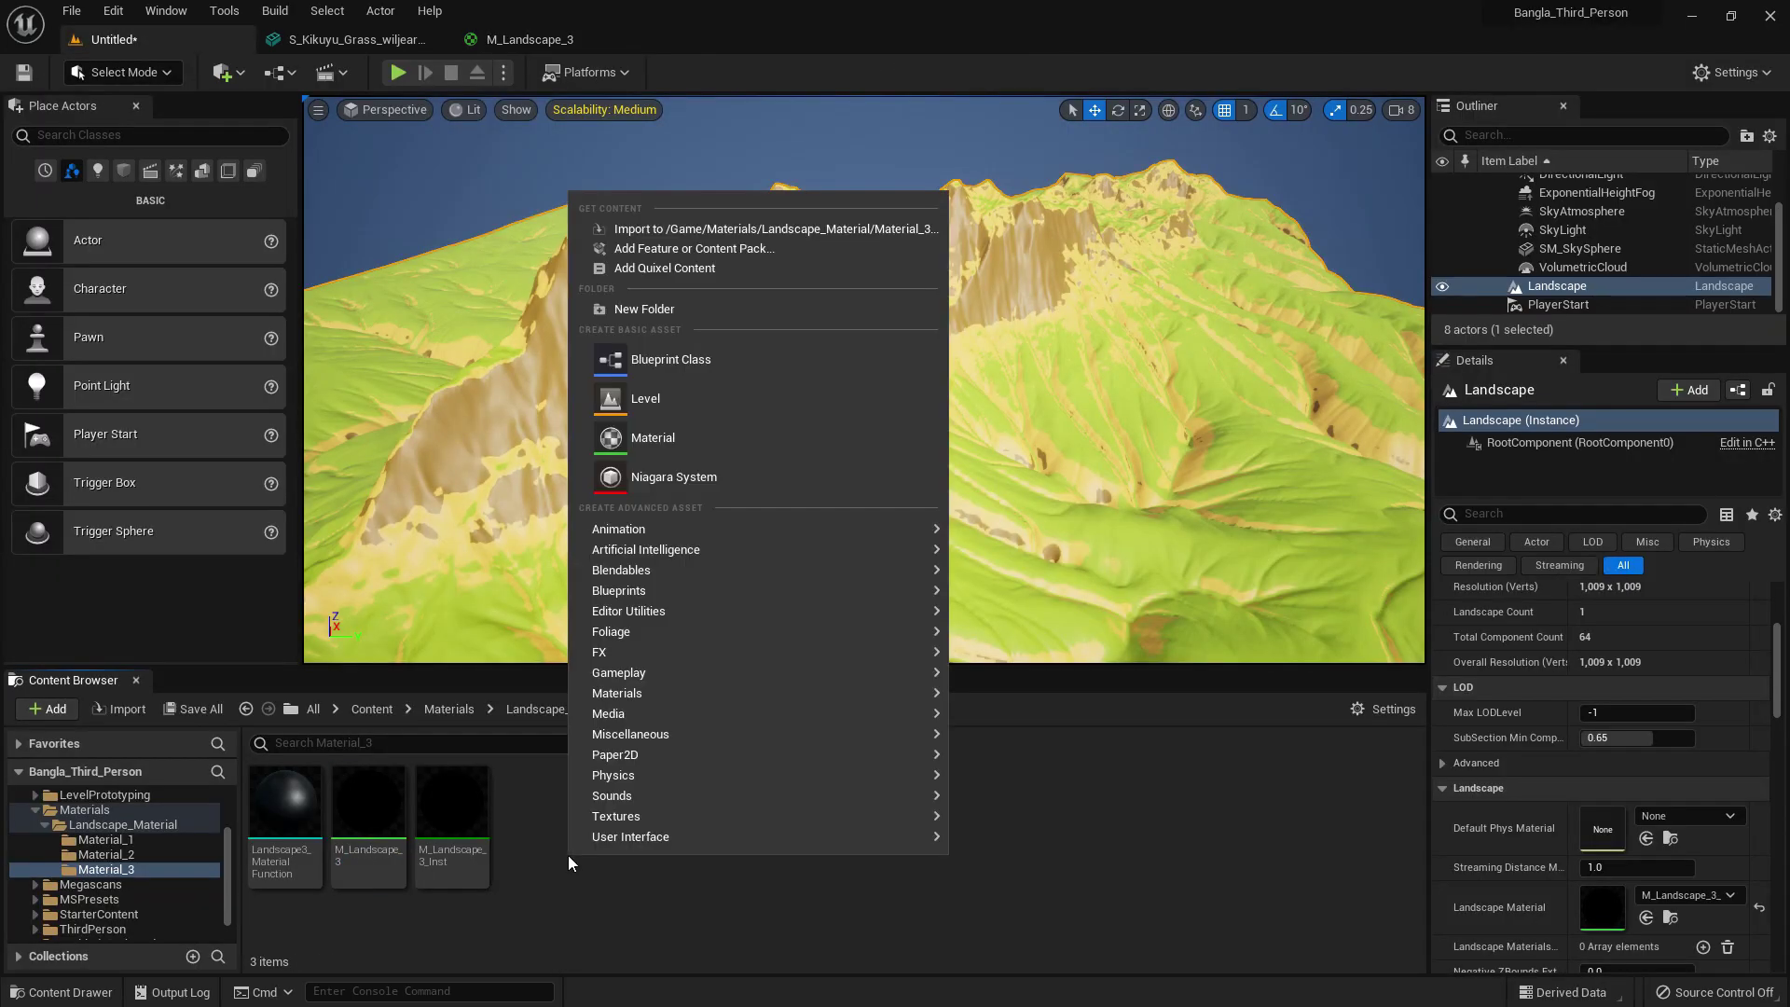
mouse_move(625, 639)
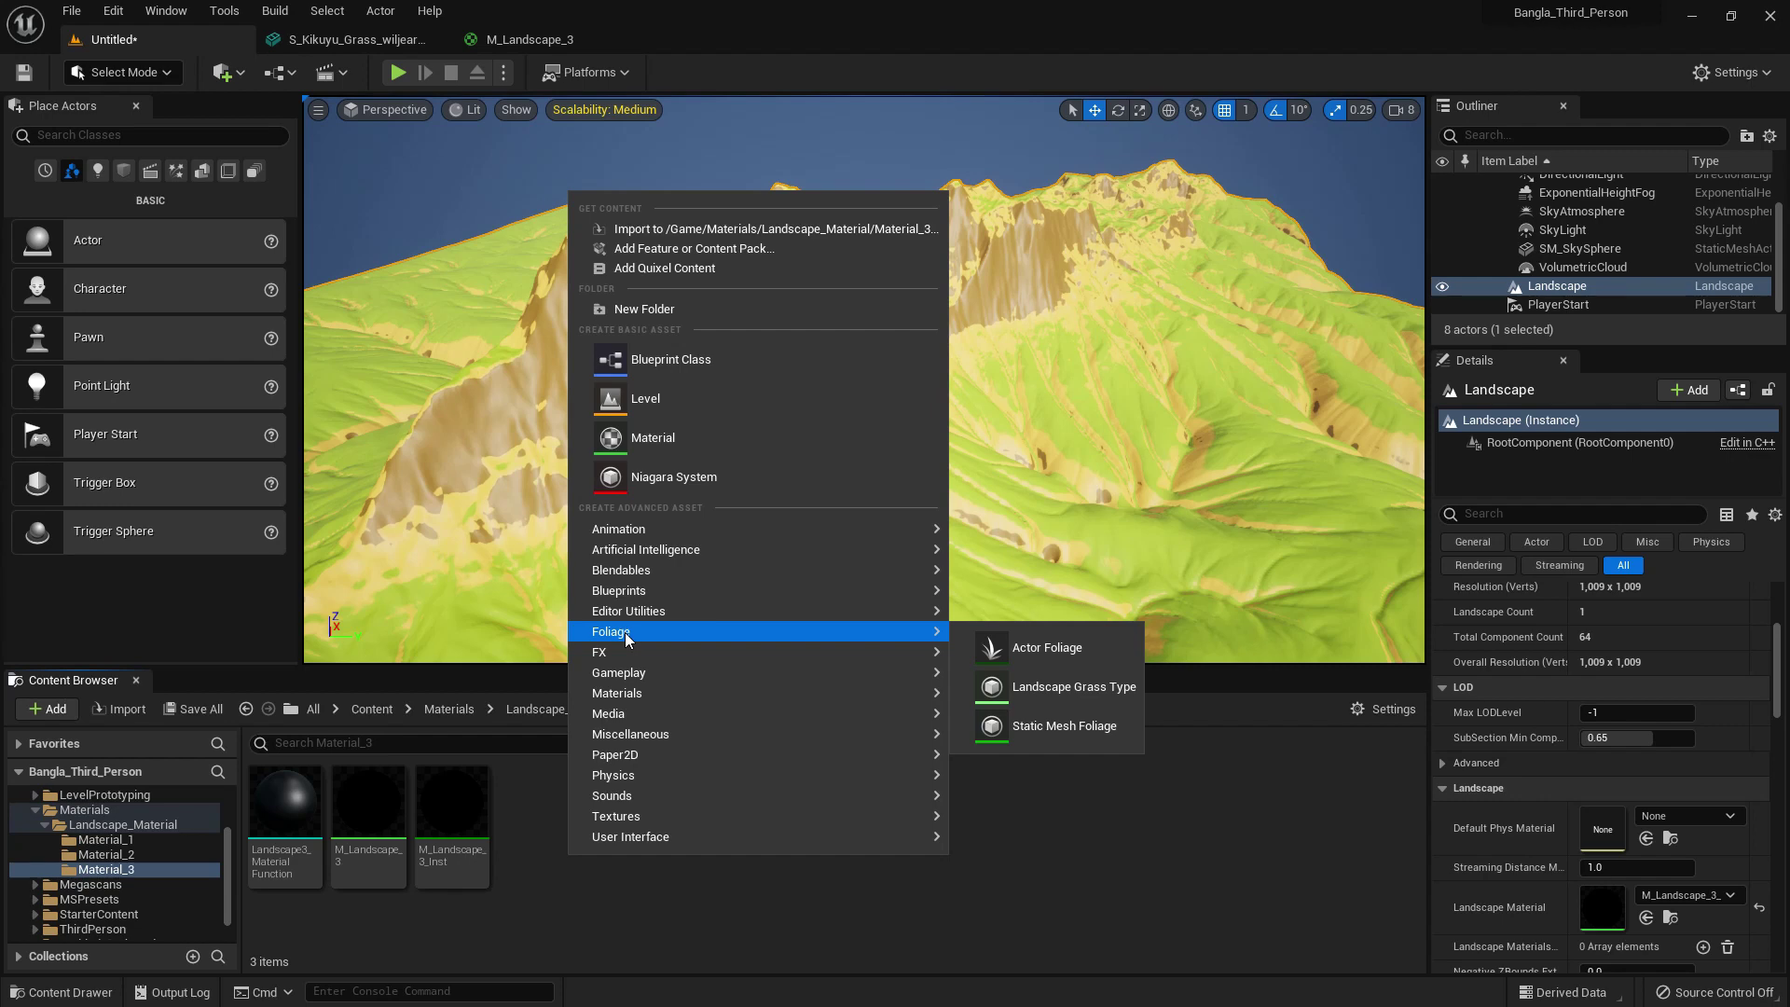
left_click(1070, 695)
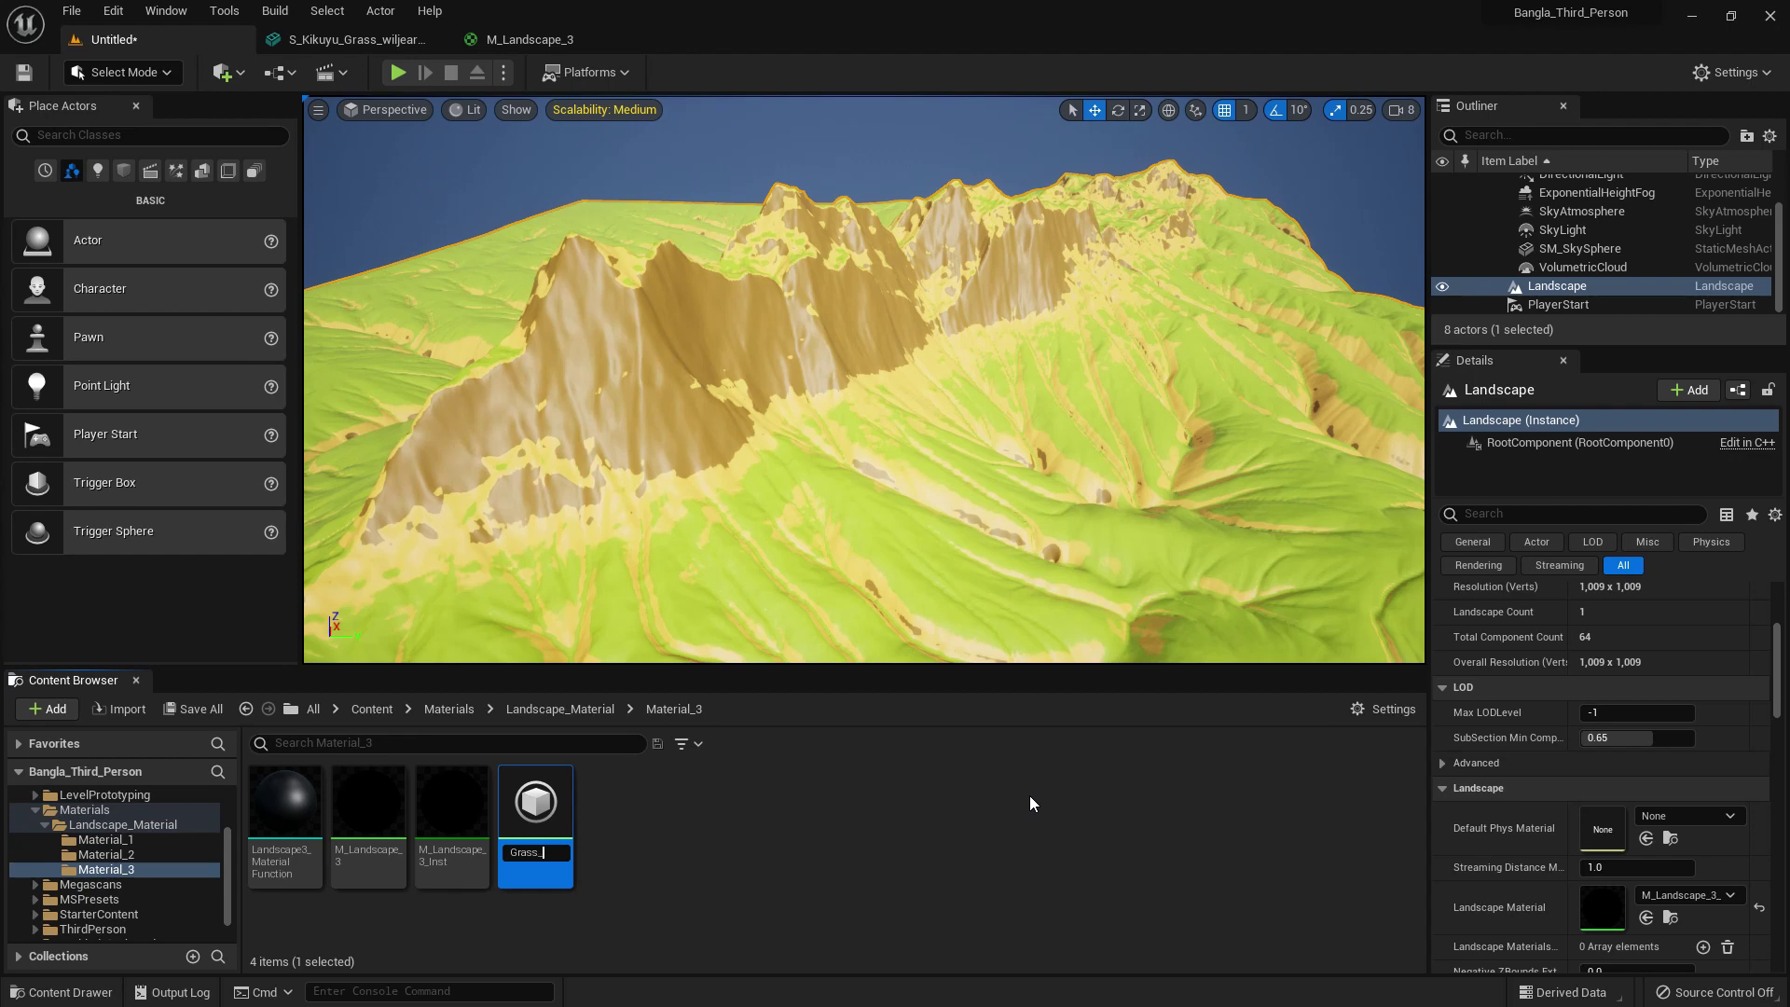
key("Return")
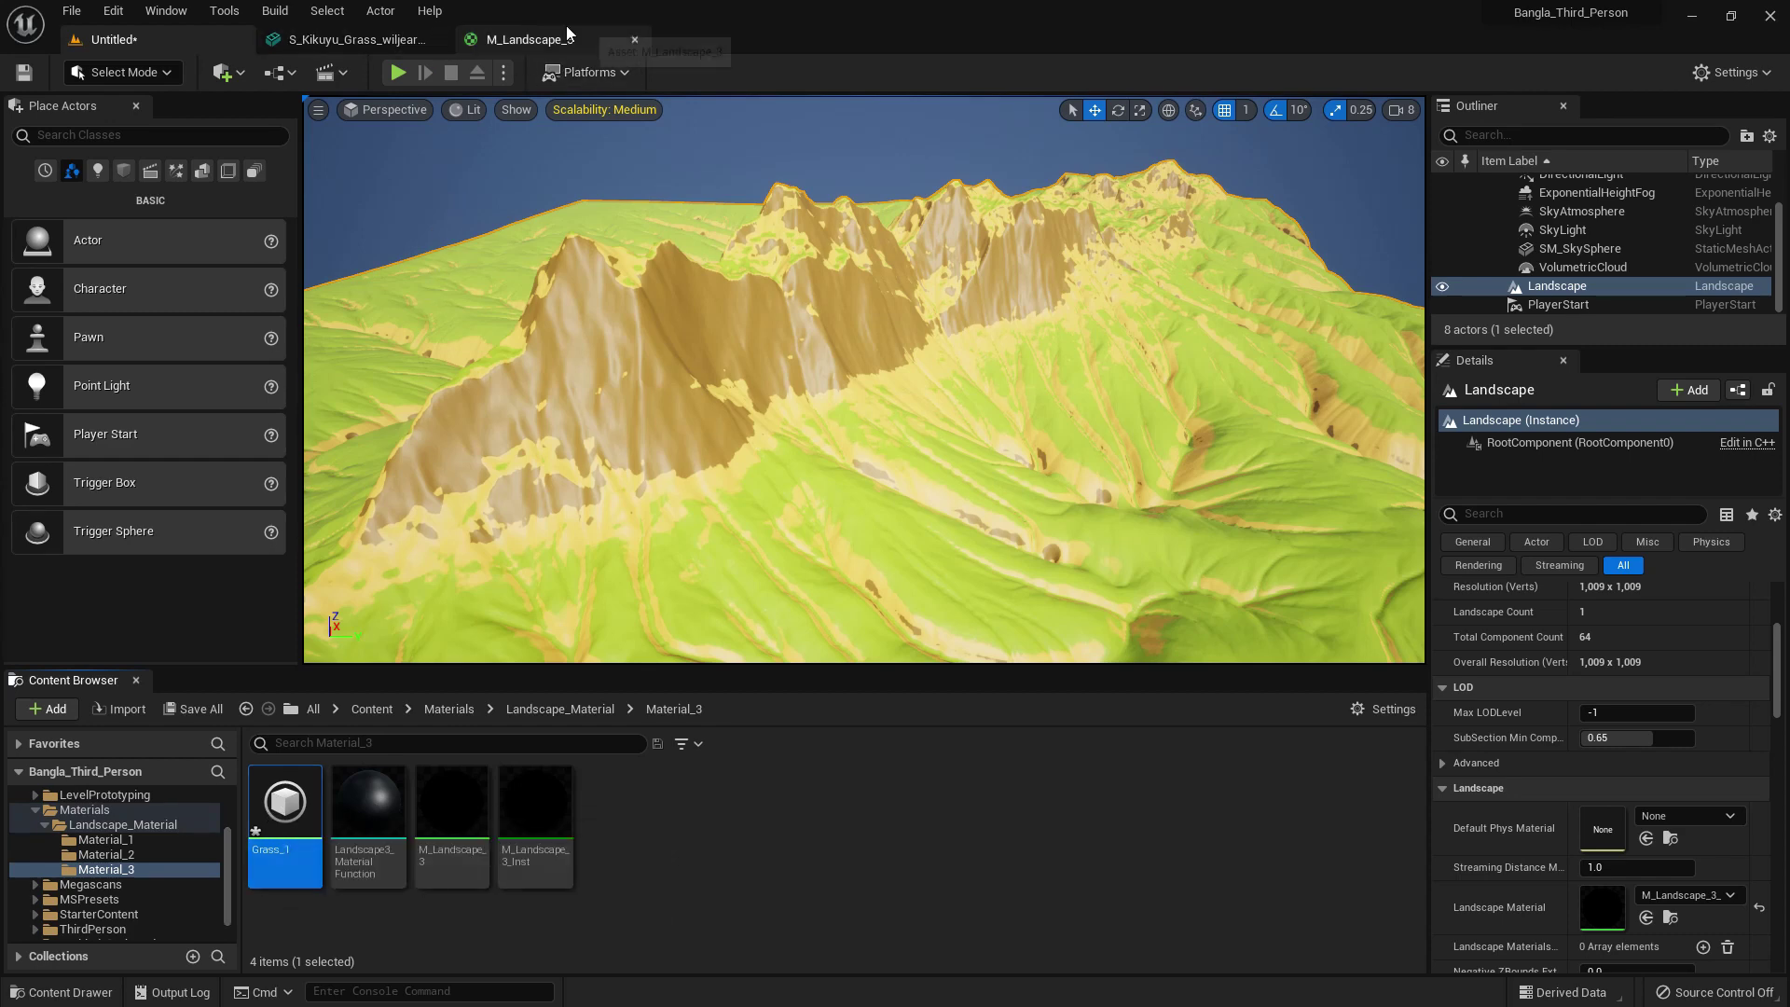
- Open the Grass_1 asset and add one element to its Grass Varieties
double_click(283, 821)
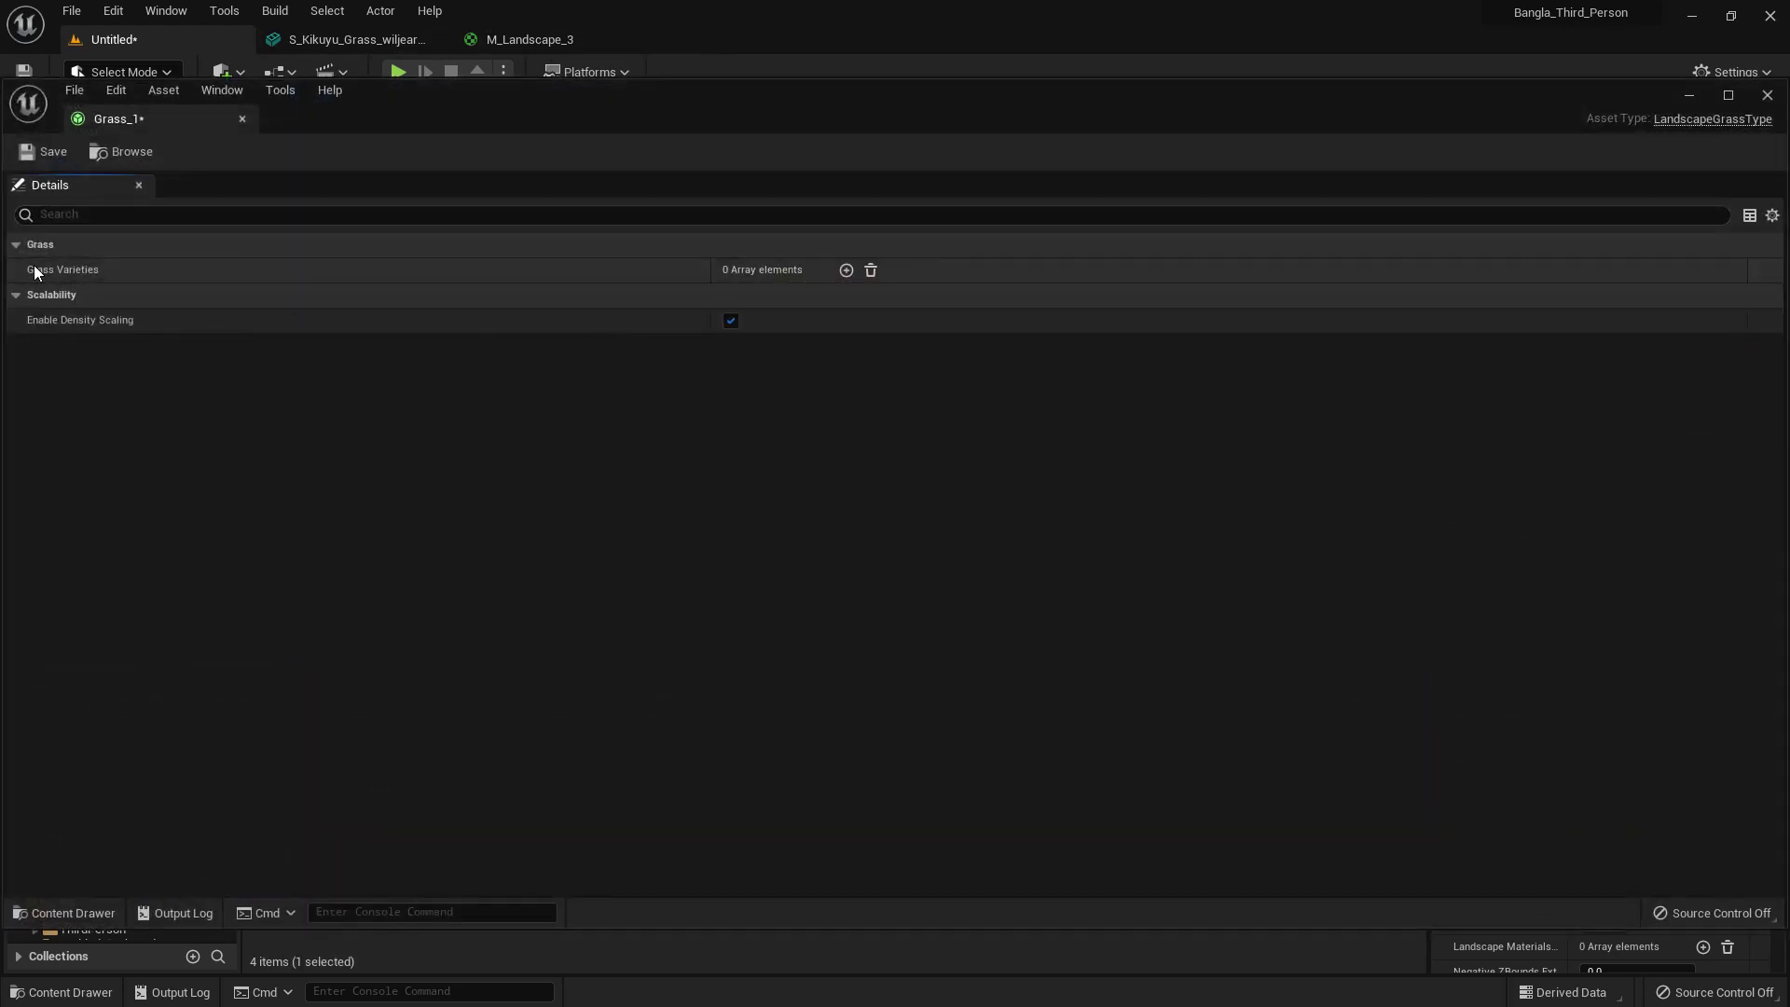
left_click(845, 269)
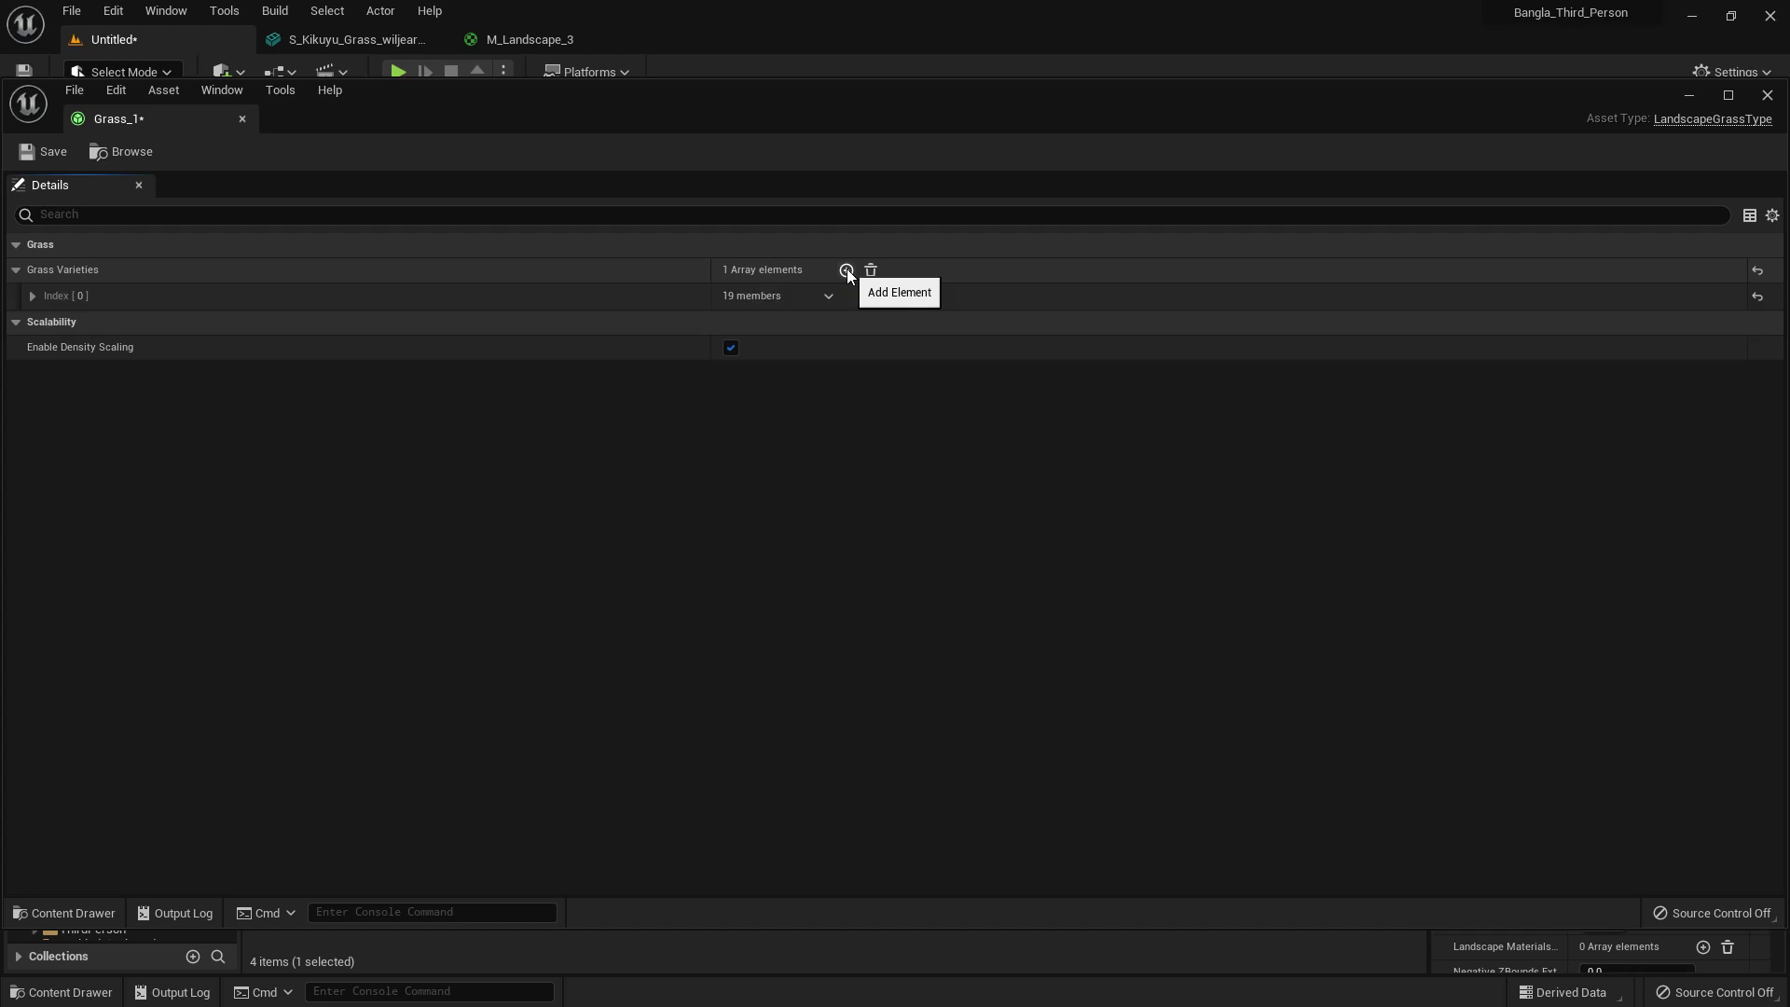
- Set the grass mesh of the first grass variety to S_Kikuyu_Grass_wiljearqx_Var4_lod0
left_click(32, 297)
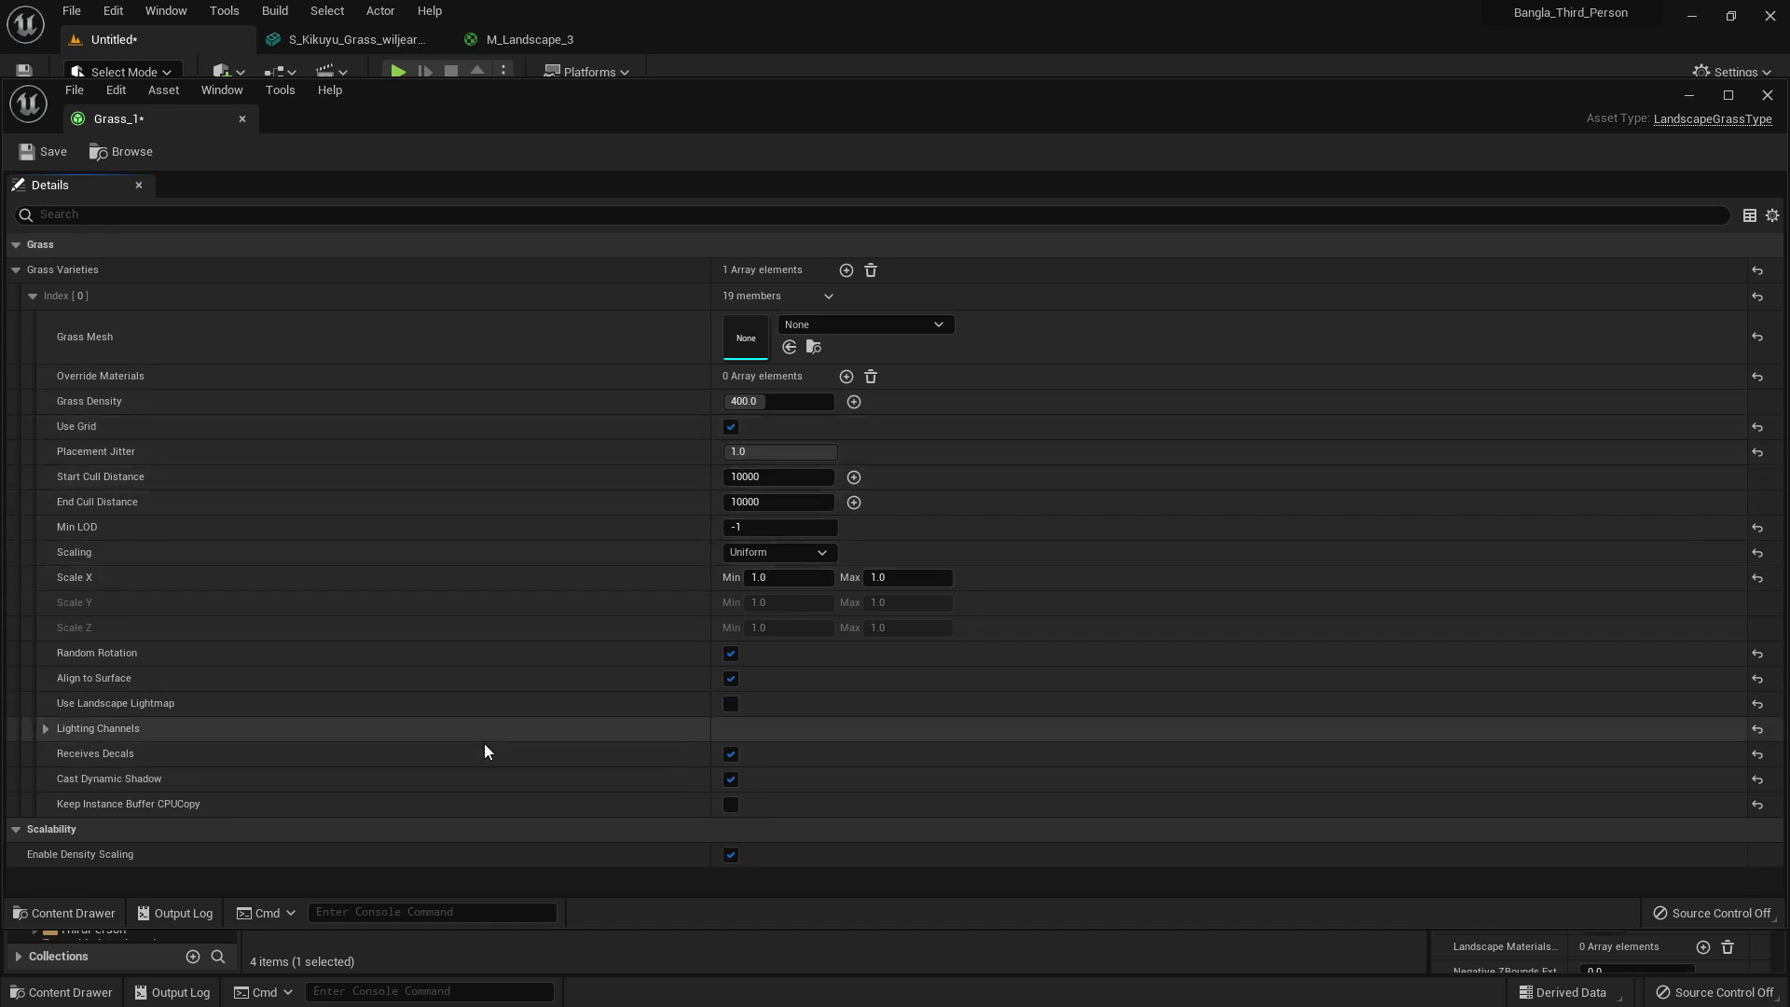
left_click(851, 326)
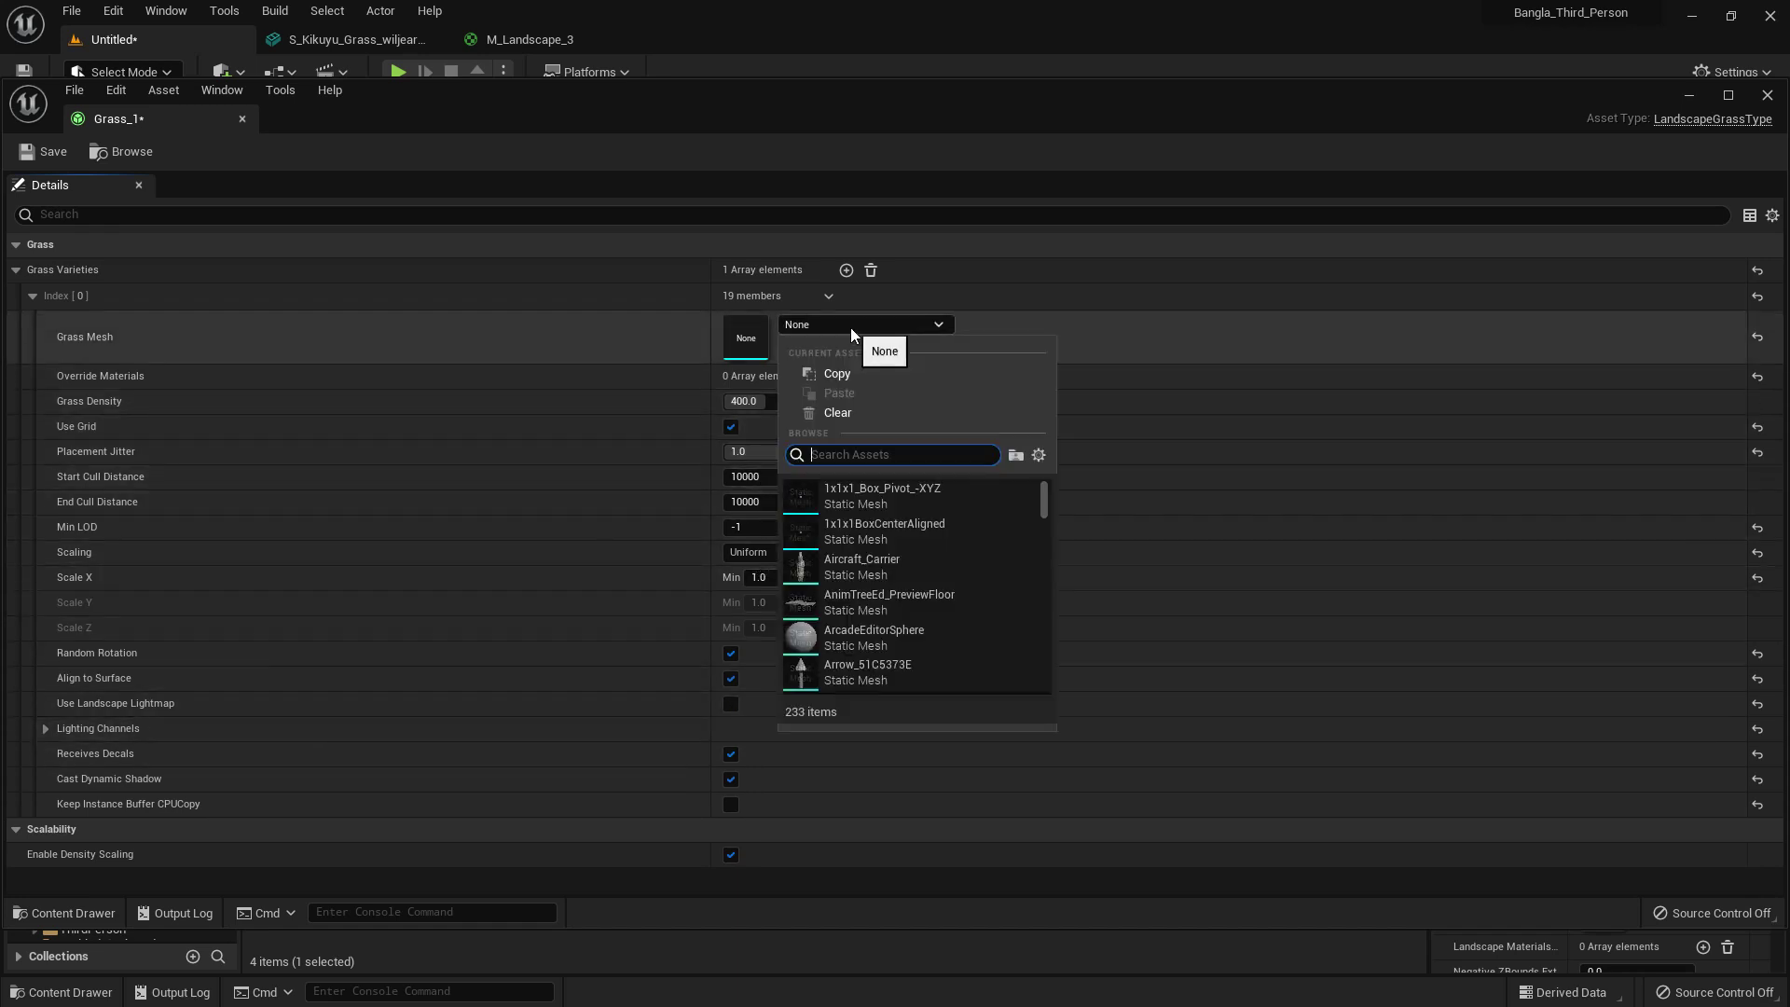
type("grass")
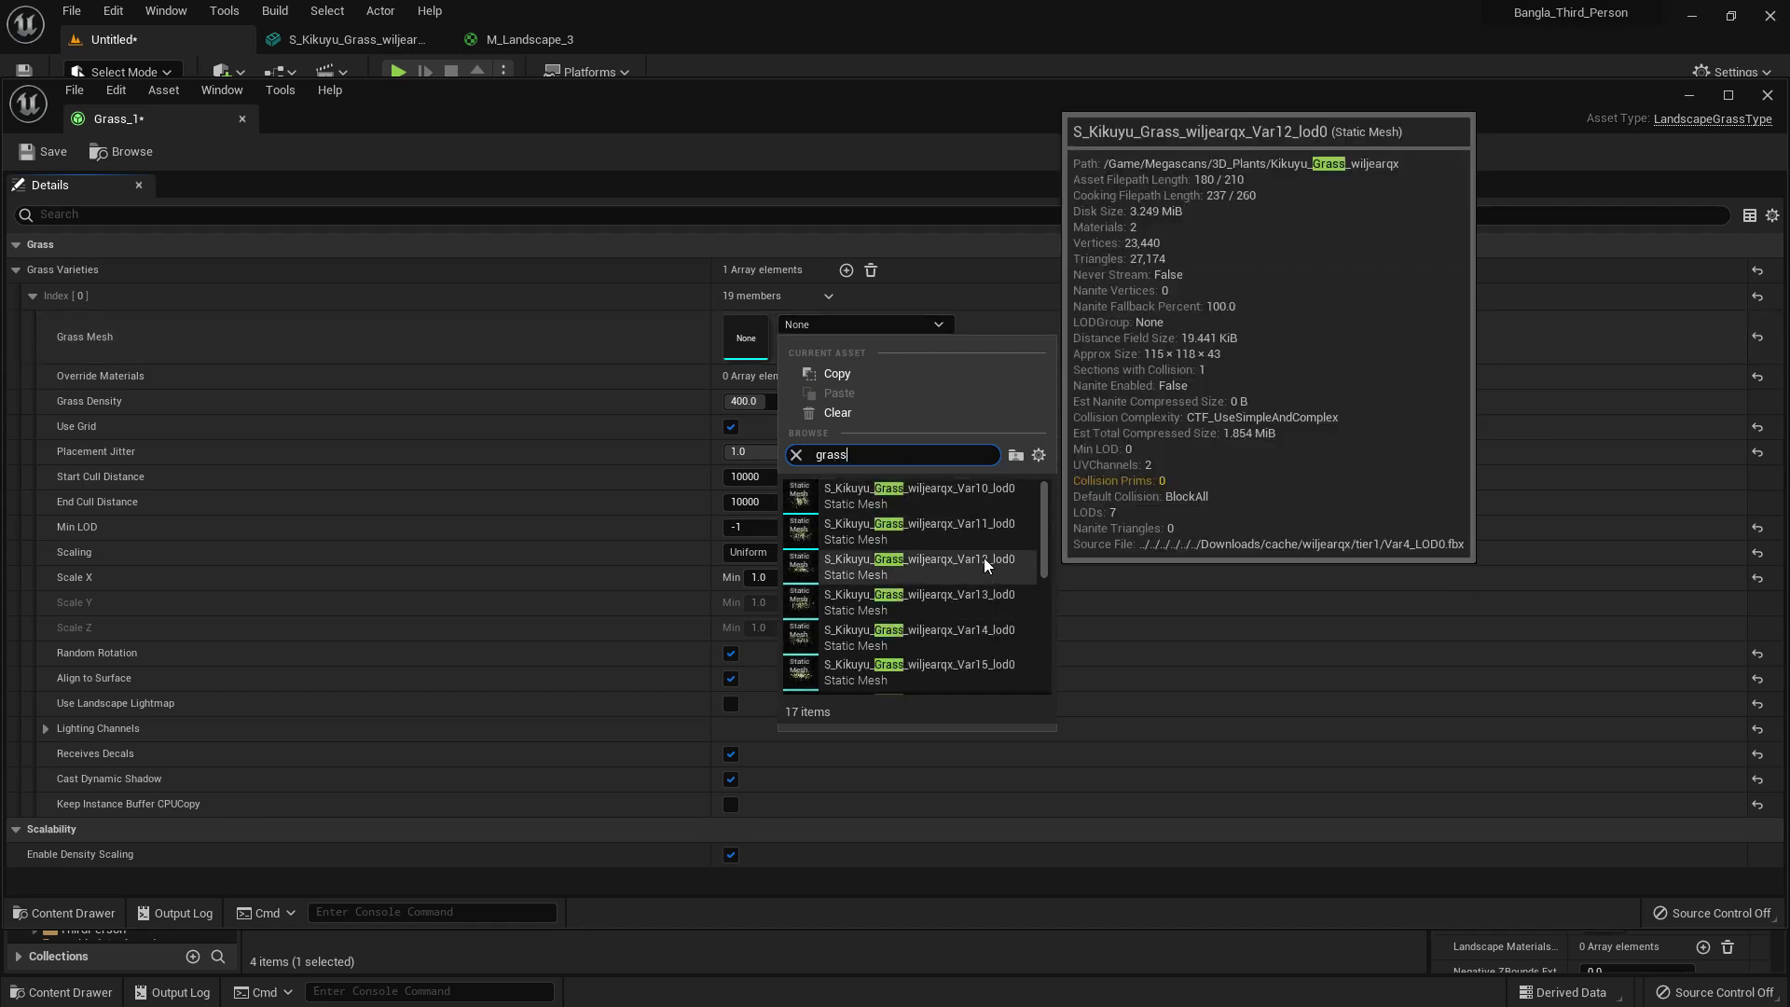
scroll(983, 560, "down", 3)
scroll(981, 567, "down", 2)
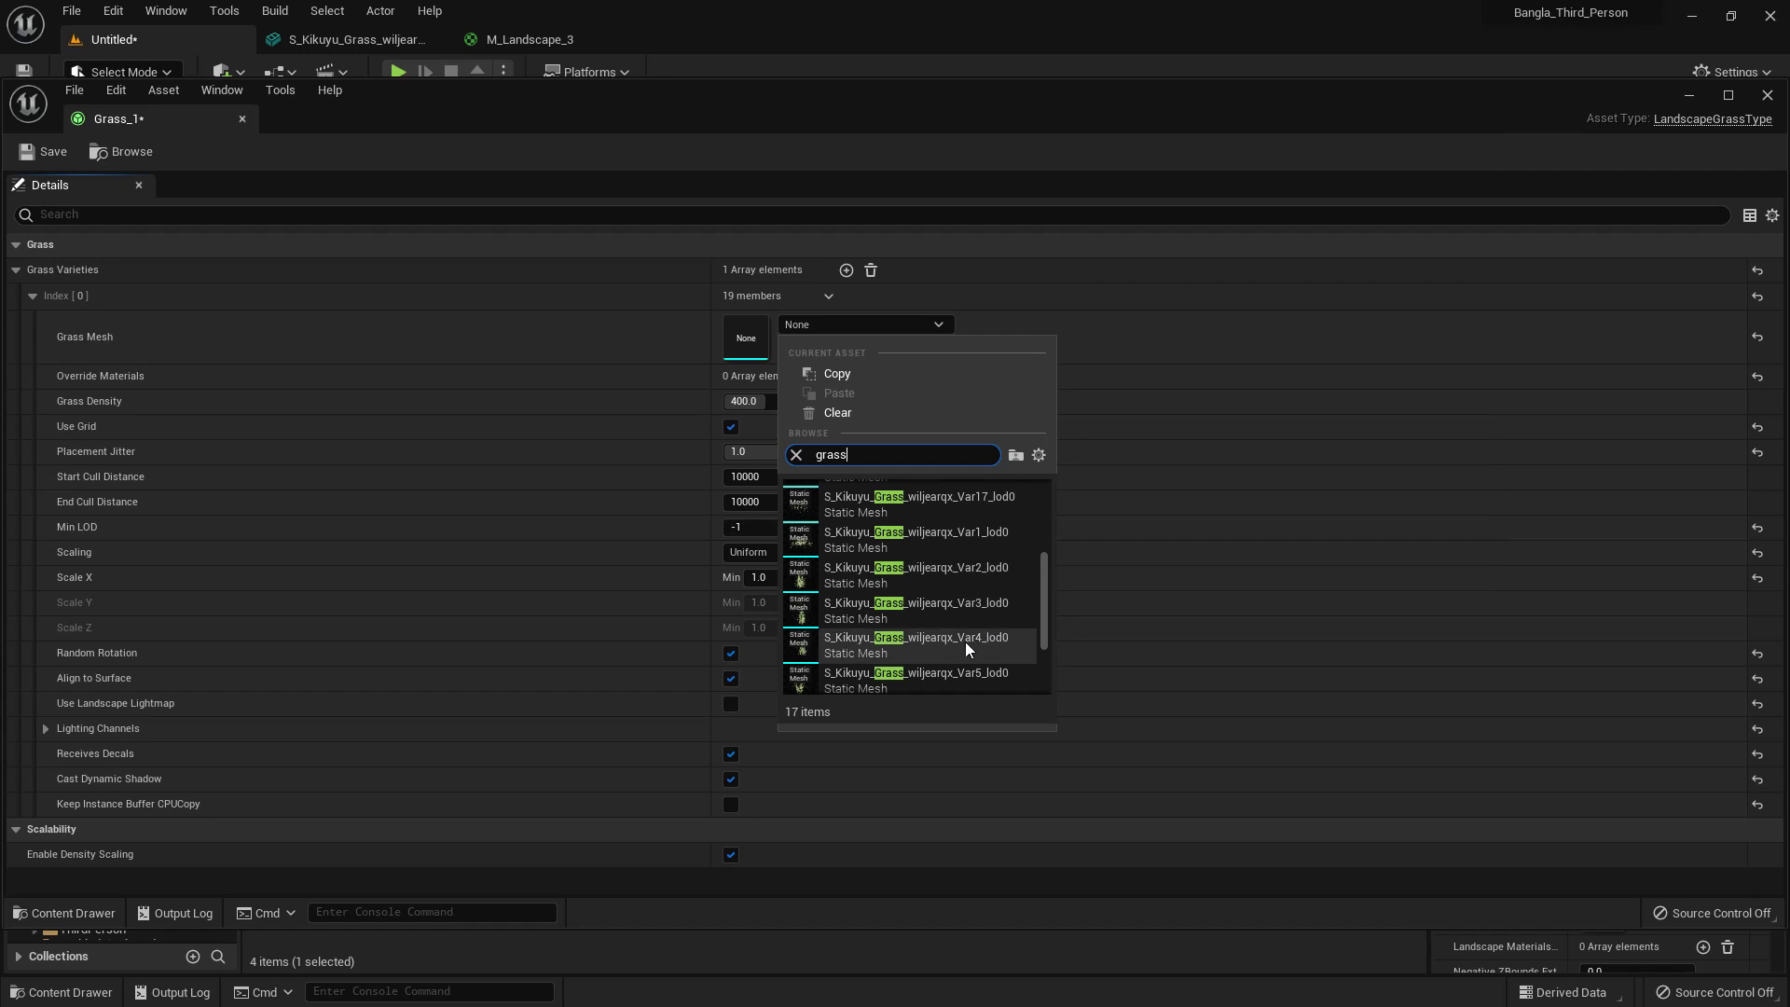
left_click(928, 640)
- Open the assigned Var4 grass mesh, dock the Grass_1 editor in the main window, and inspect the grass clump up close
double_click(749, 340)
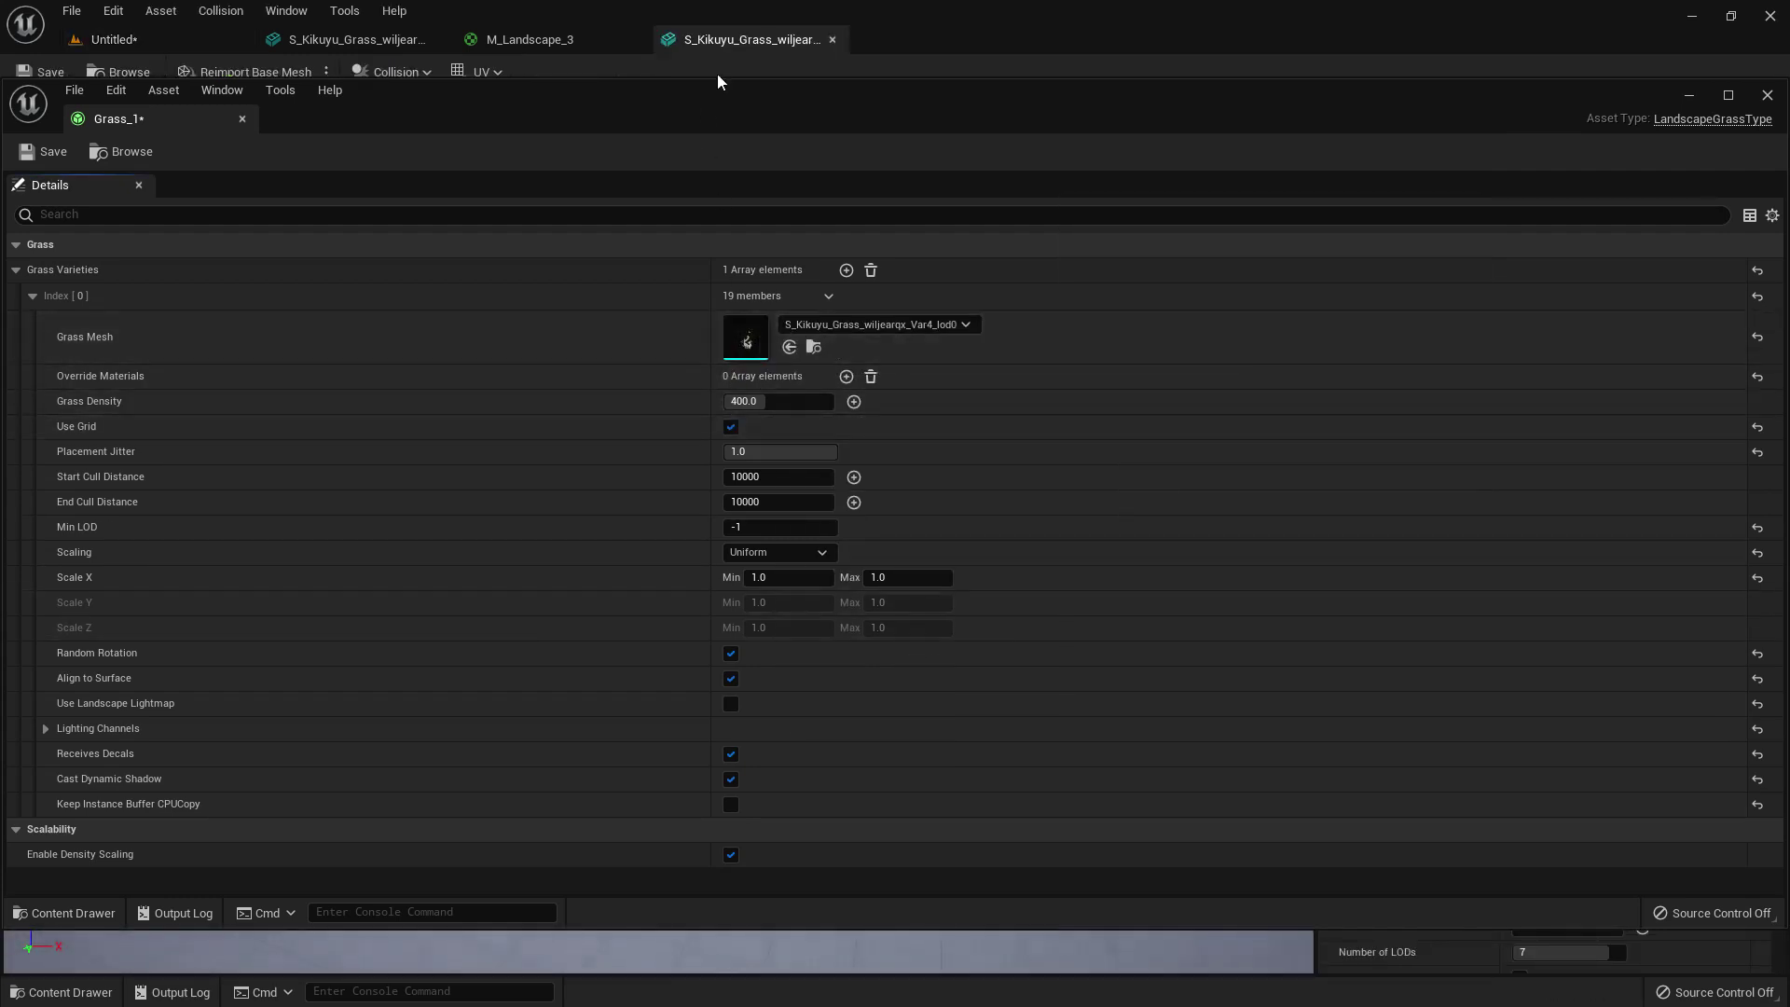
left_click_drag(56, 192, 36, 388)
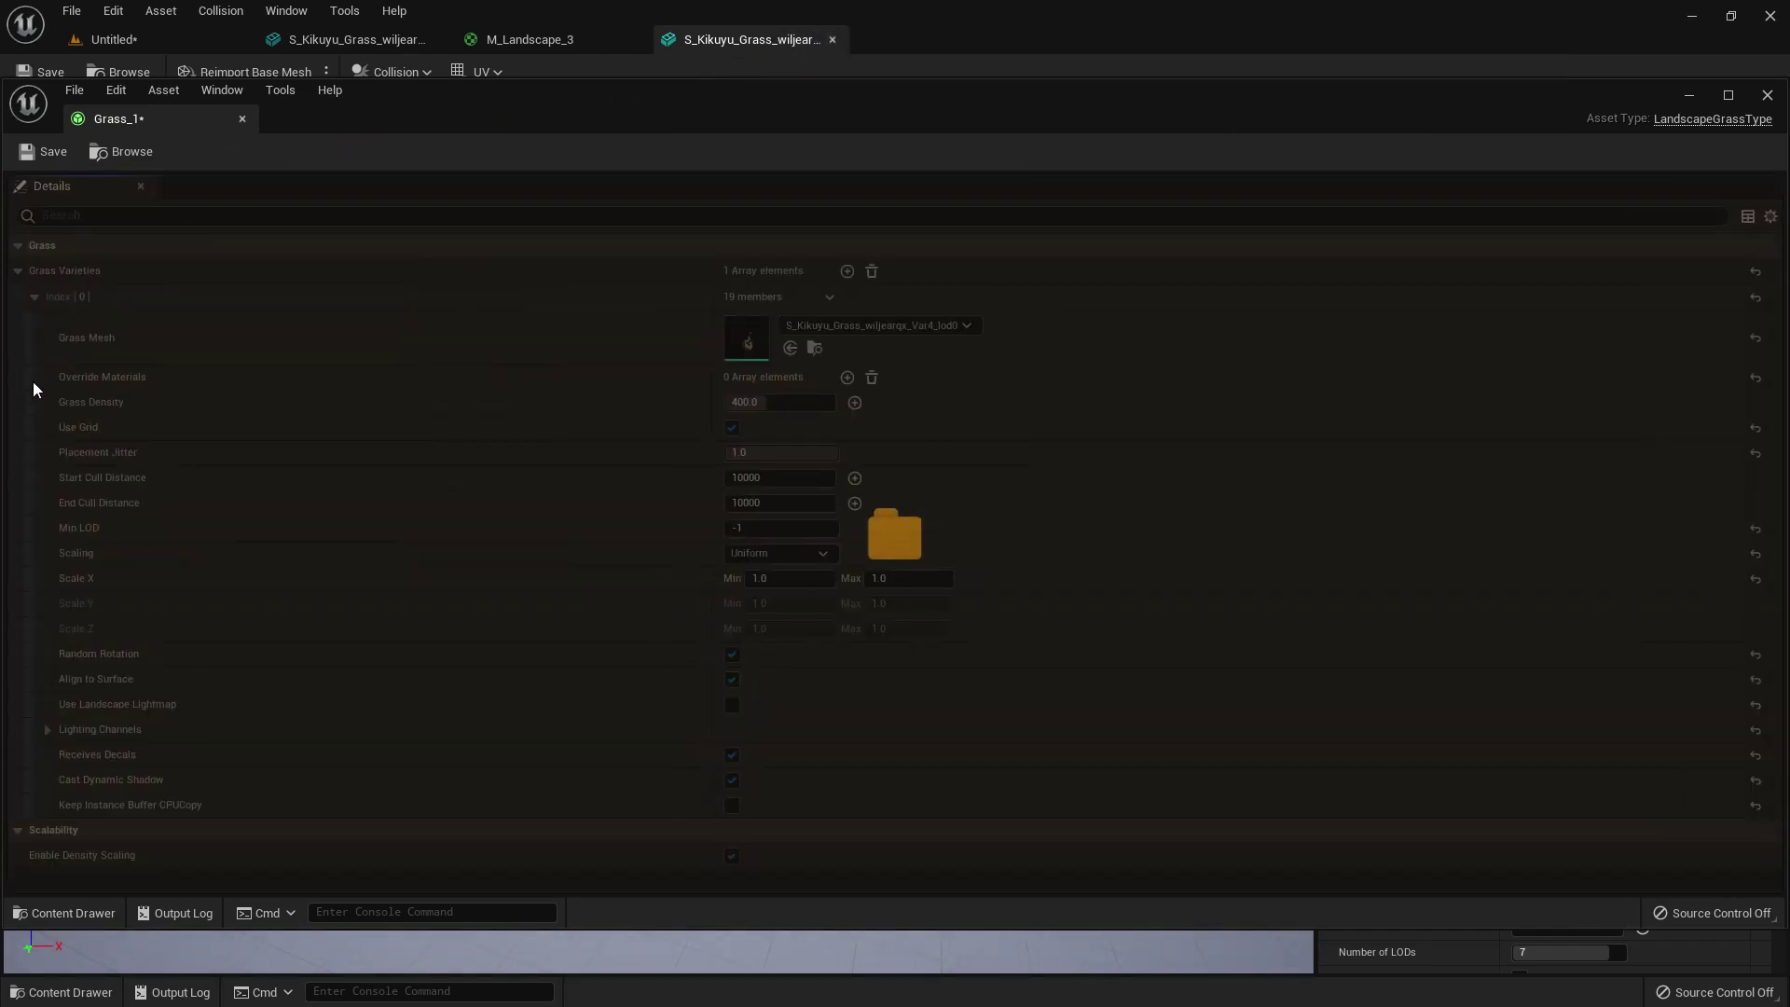
left_click_drag(137, 128, 954, 49)
left_click(727, 41)
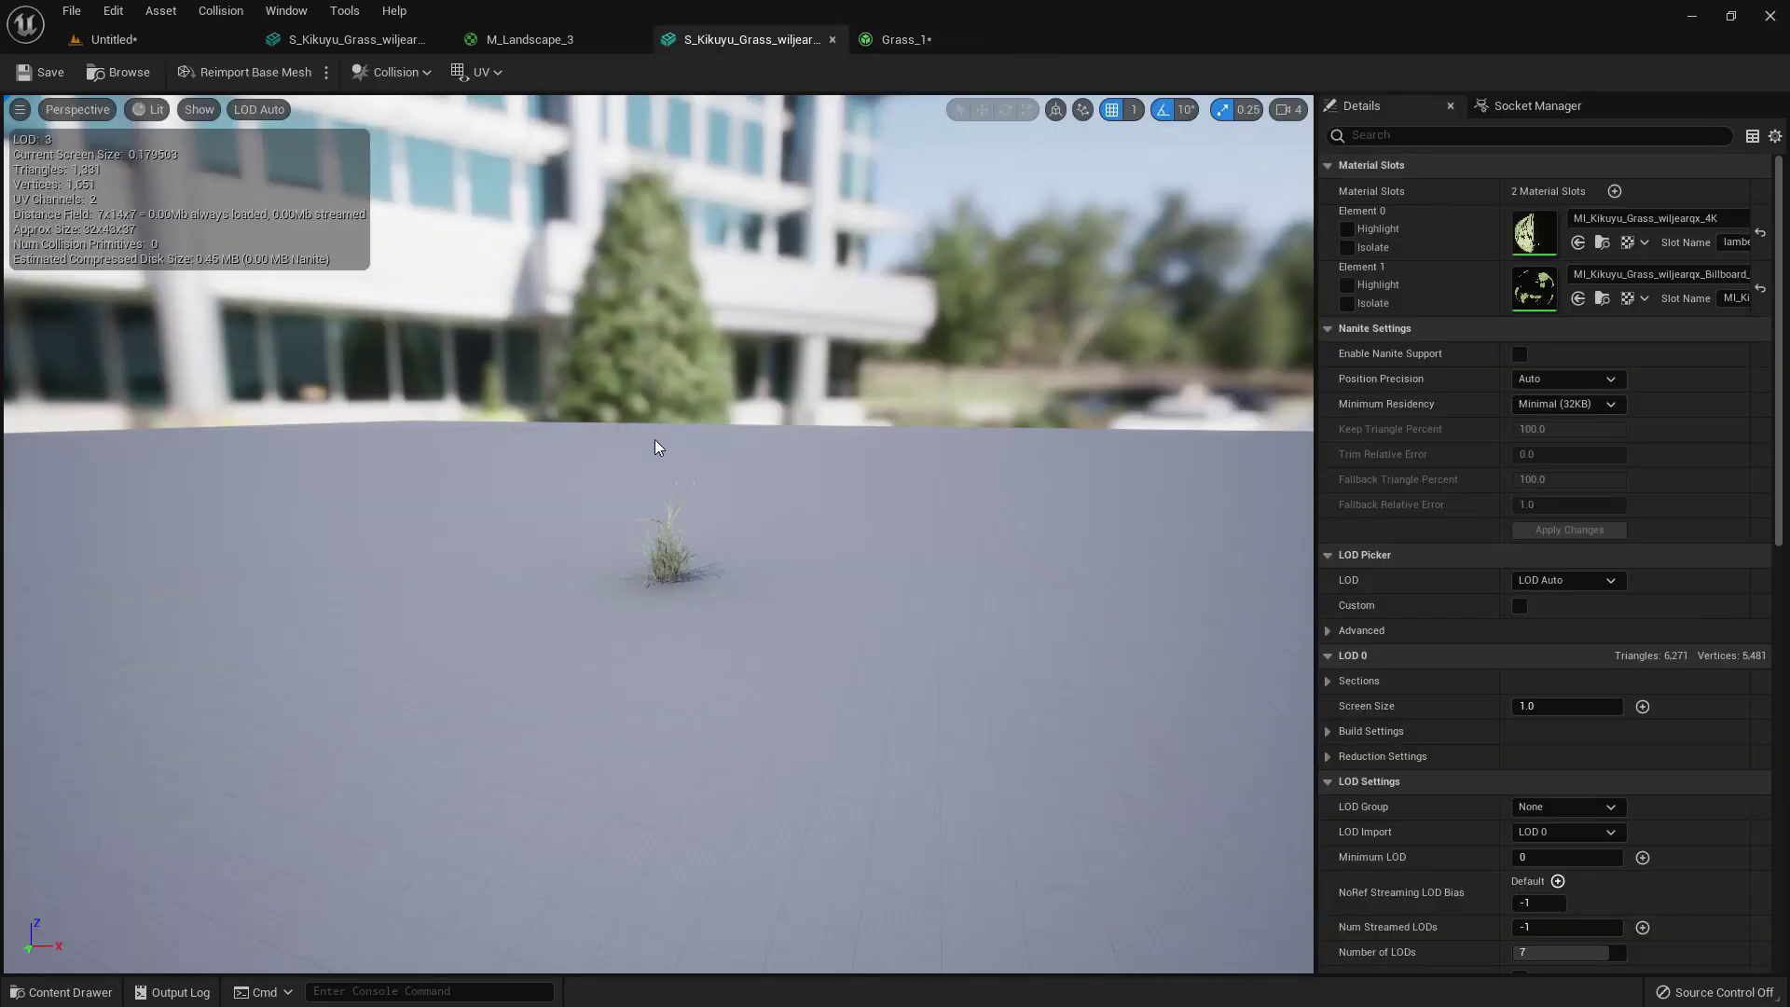
left_click_drag(753, 442, 676, 485)
right_click_drag(754, 442, 753, 372)
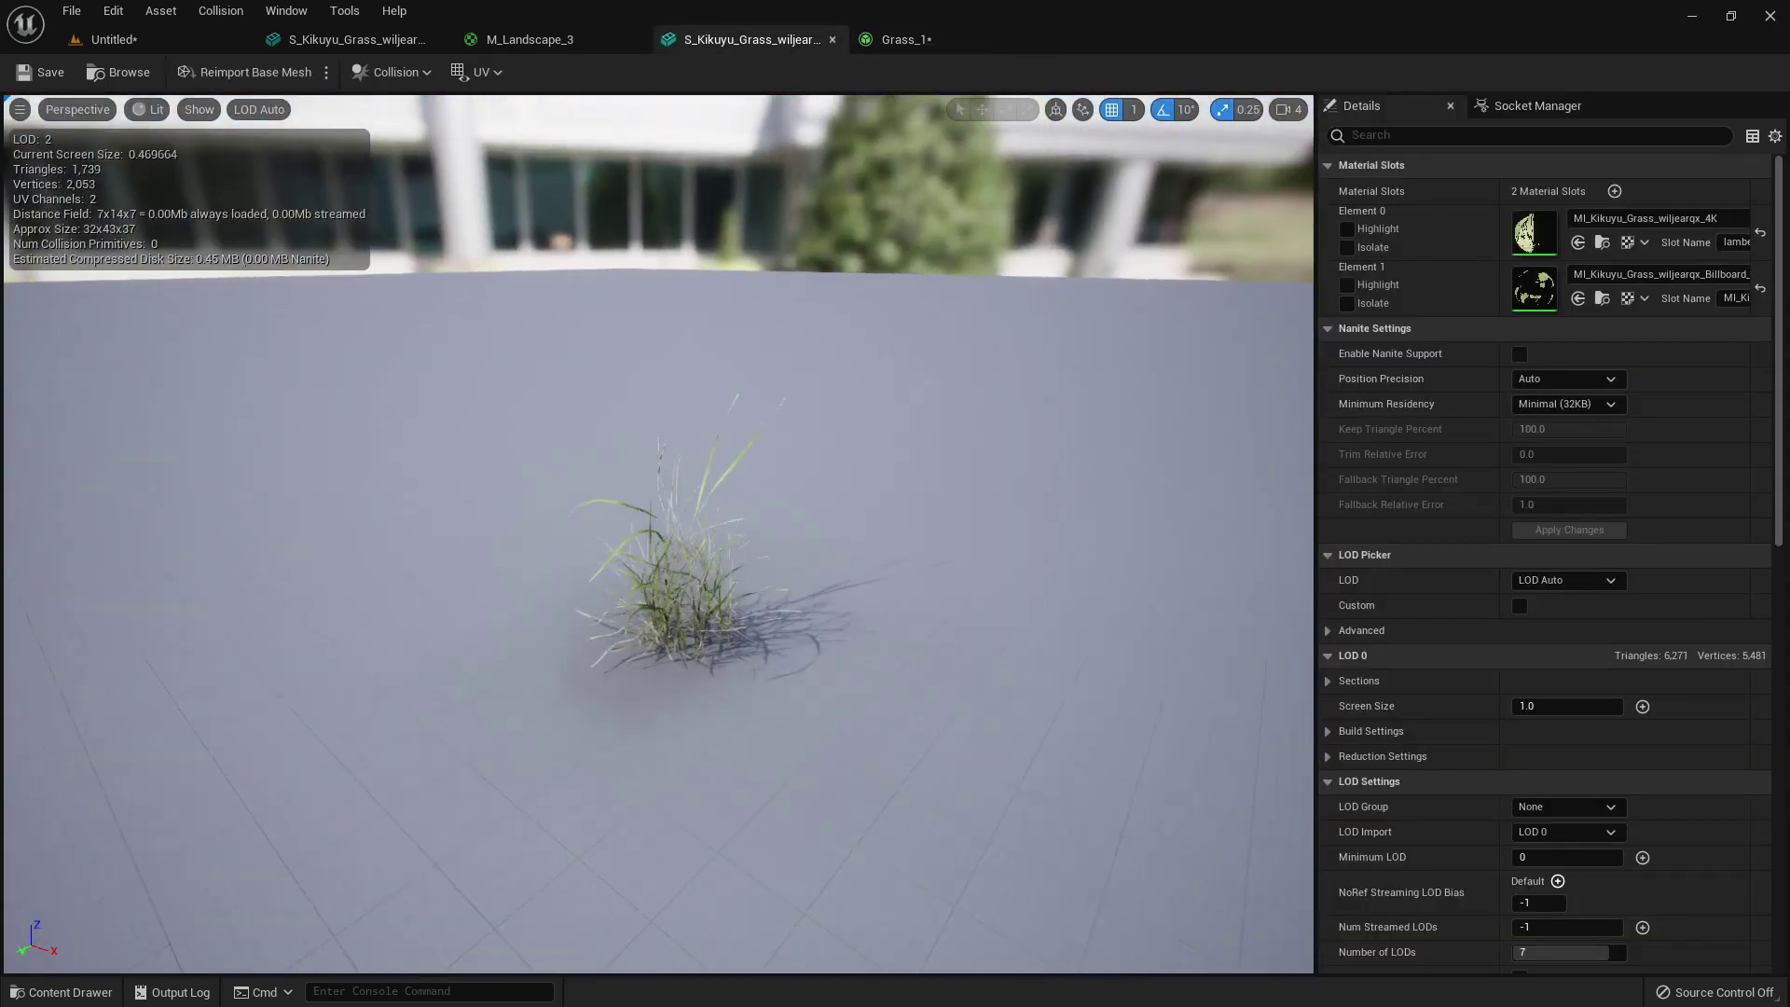
- Save the Grass_1 asset and return to the level's mountain terrain
left_click(901, 41)
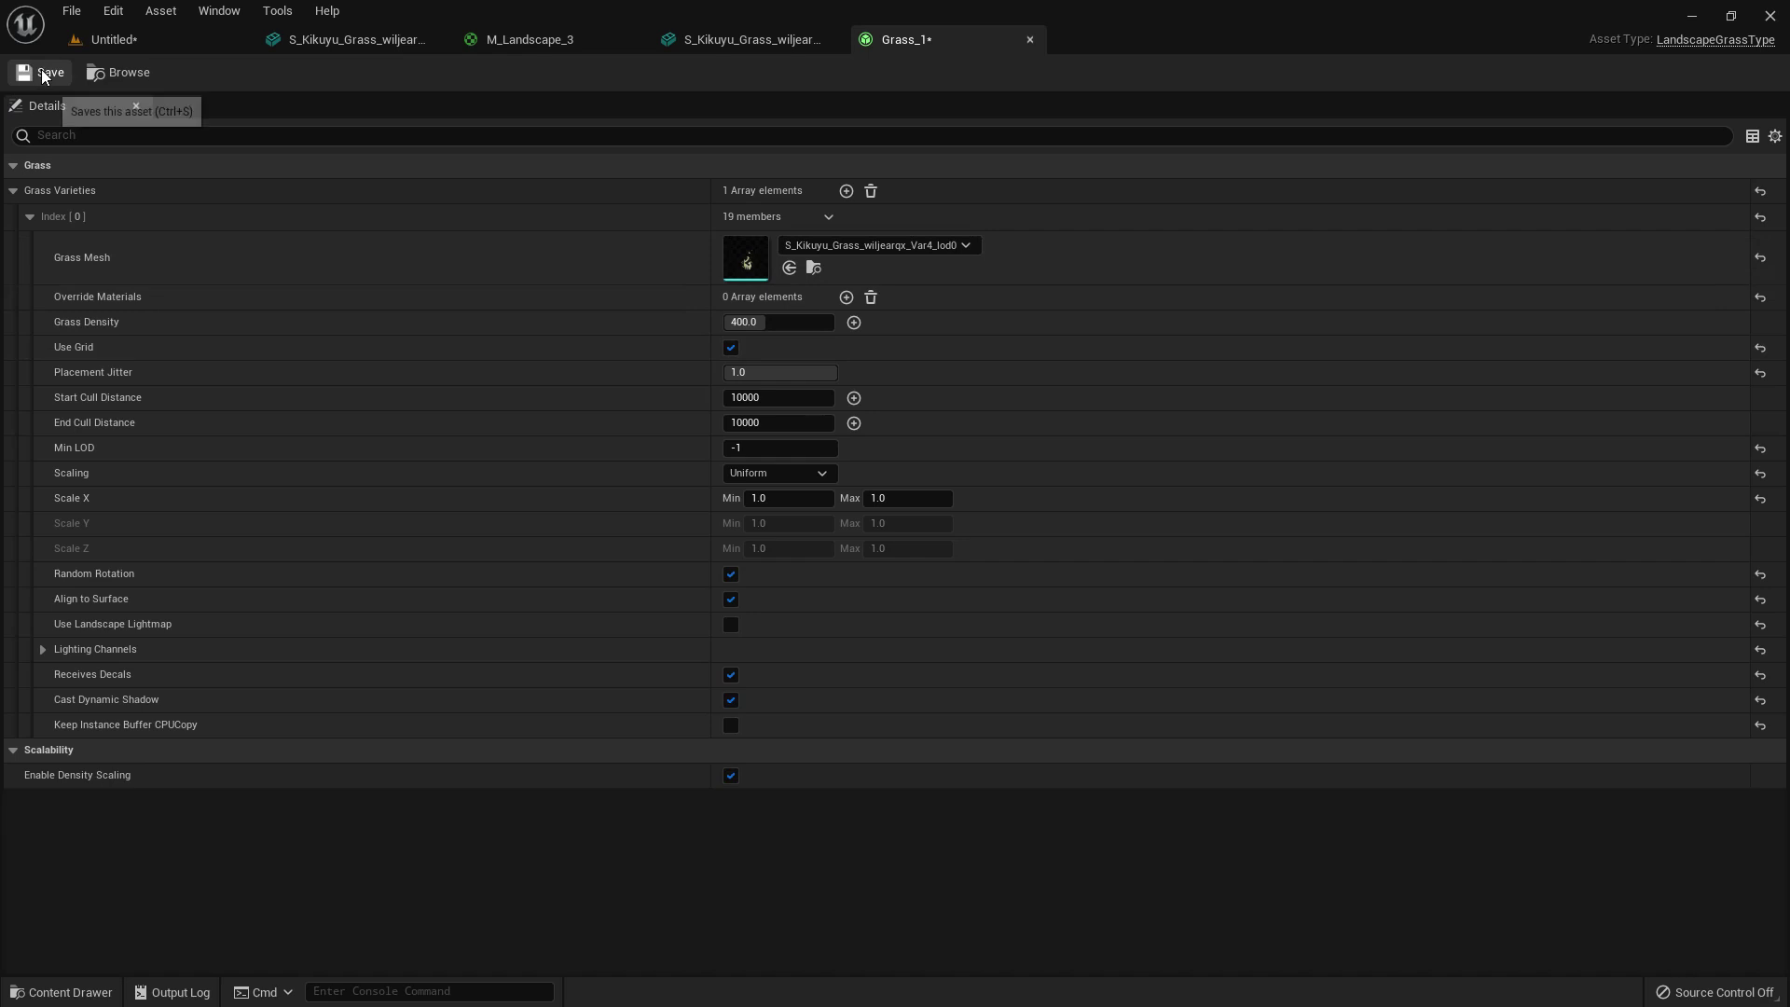
left_click(138, 39)
middle_click_drag(724, 424, 685, 437)
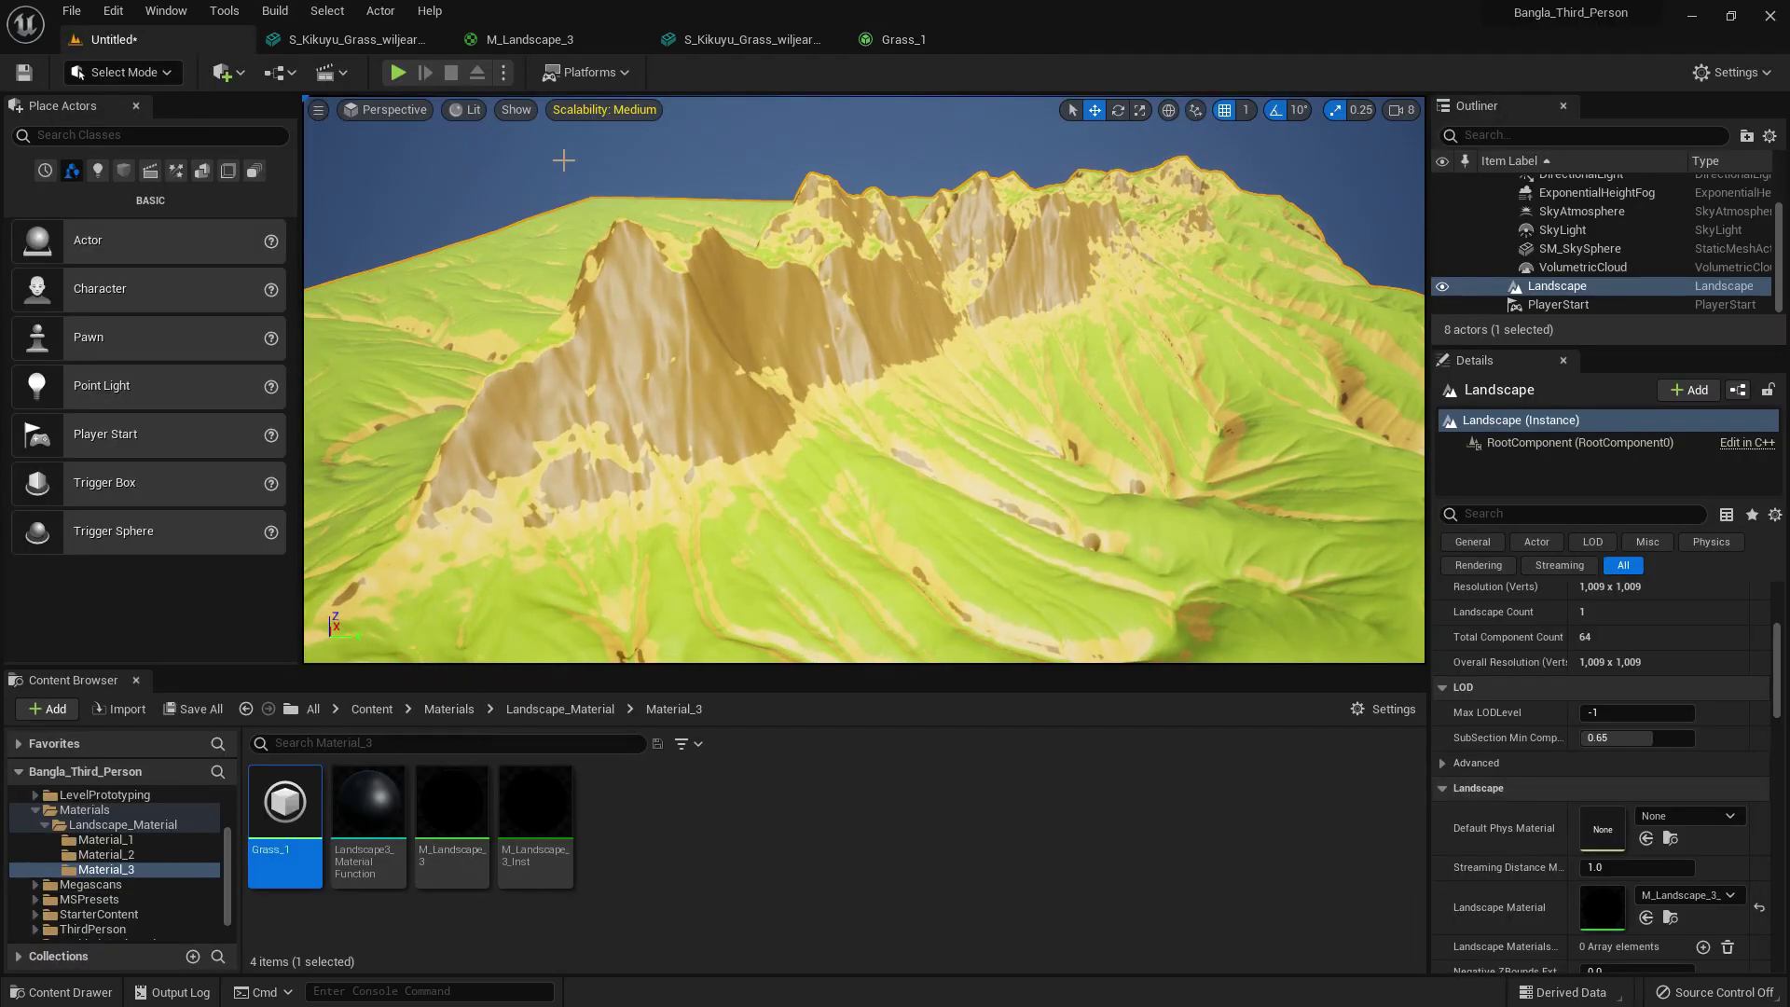
- Examine how the Down, Middle and Top colours pass through the WorldAlignedBlend and BlendMaterialAttributes nodes to the Layer Blend in M_Landscape_3
left_click(544, 42)
right_click_drag(711, 471, 744, 598)
scroll(748, 619, "down", 2)
right_click_drag(681, 690, 844, 462)
scroll(846, 468, "up", 2)
left_click(615, 625)
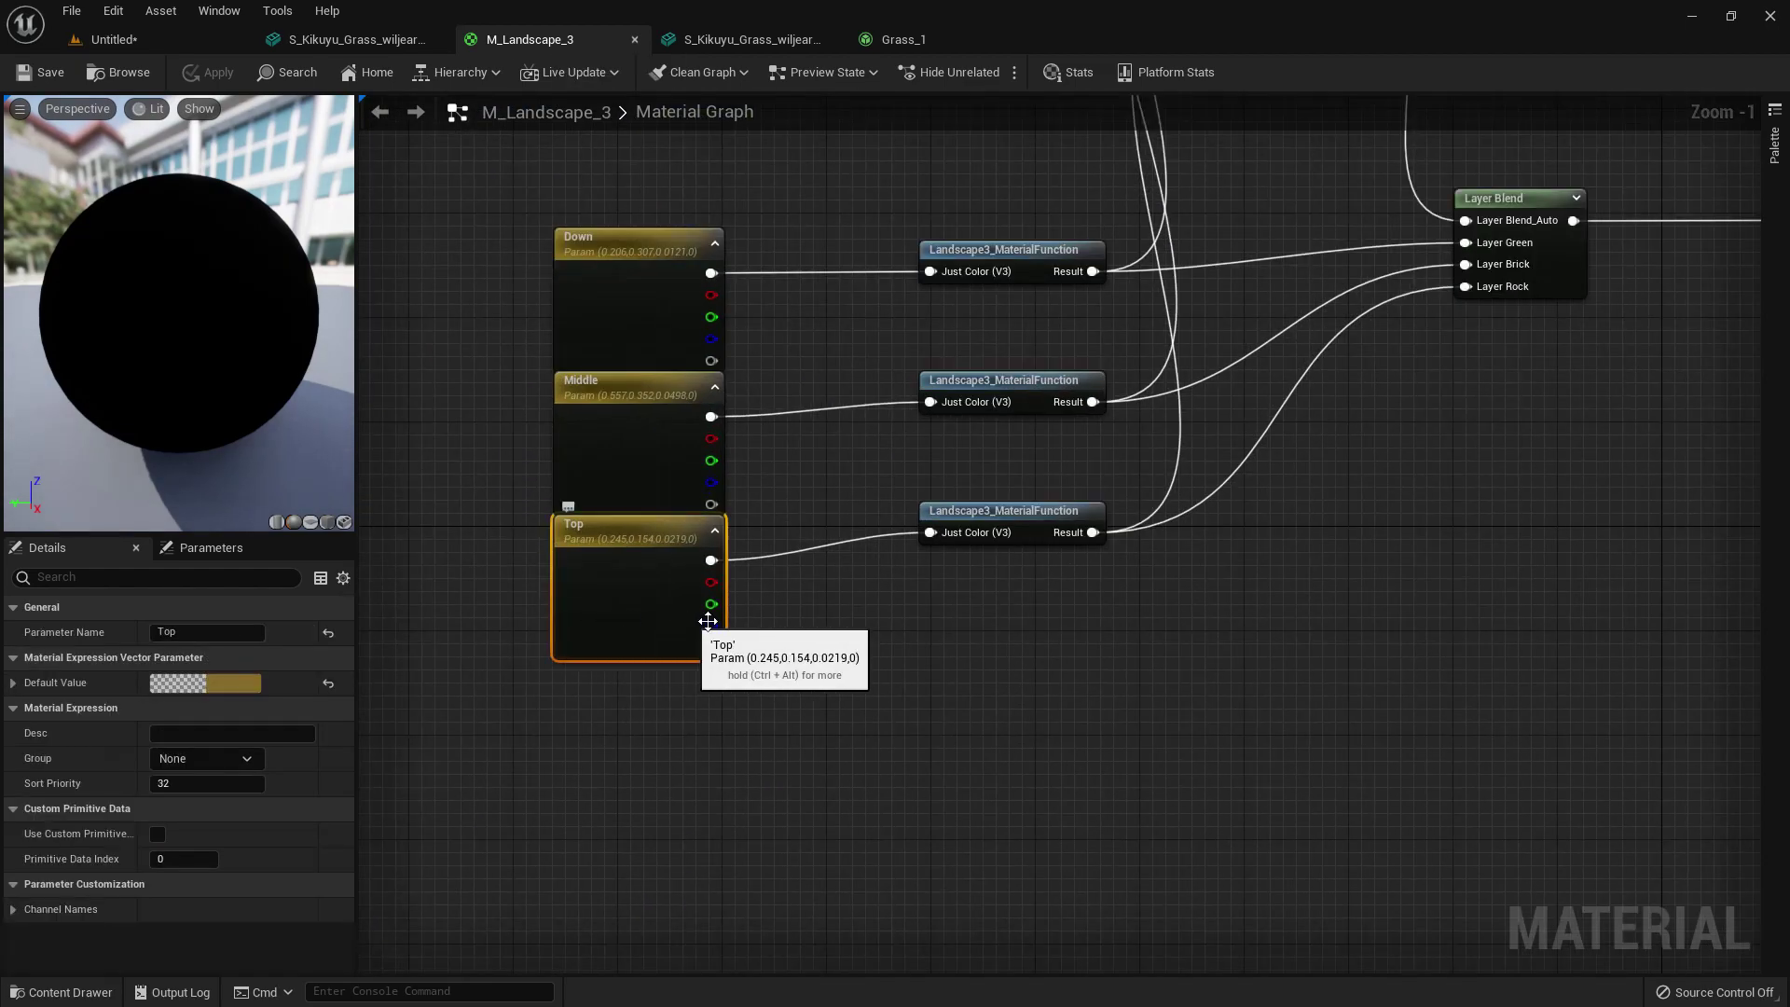
scroll(839, 659, "up", 1)
right_click_drag(839, 659, 707, 853)
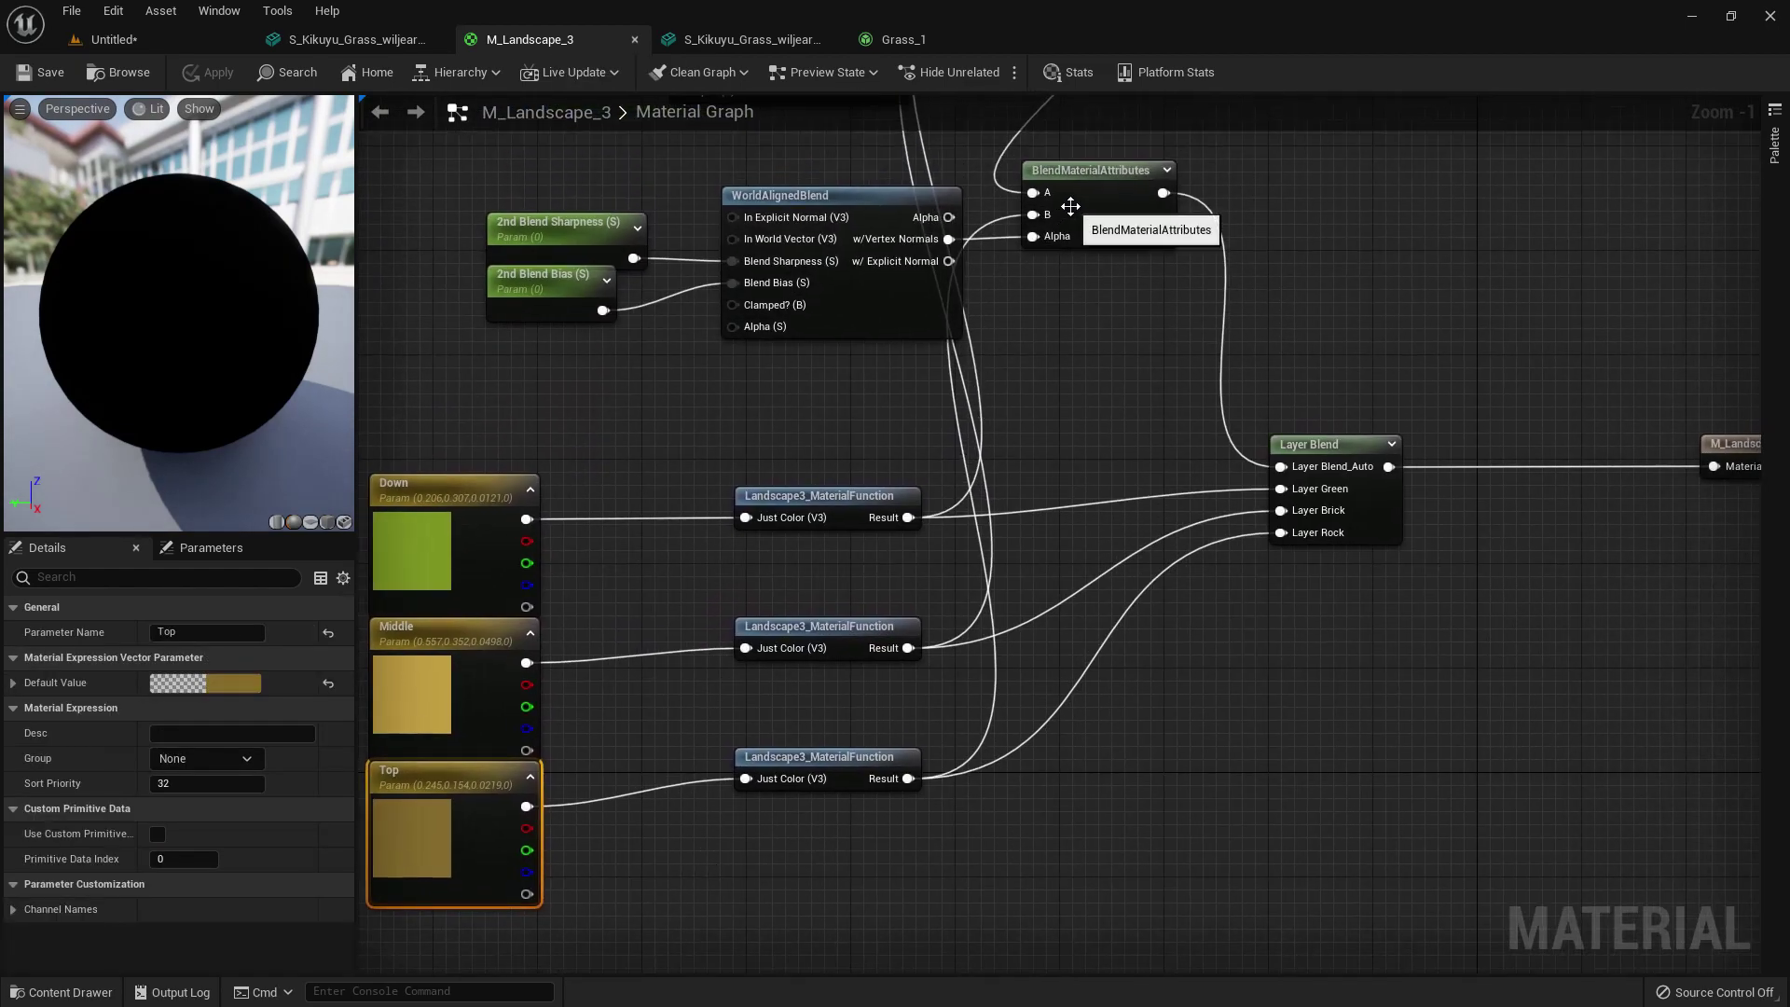
right_click_drag(1061, 348, 971, 491)
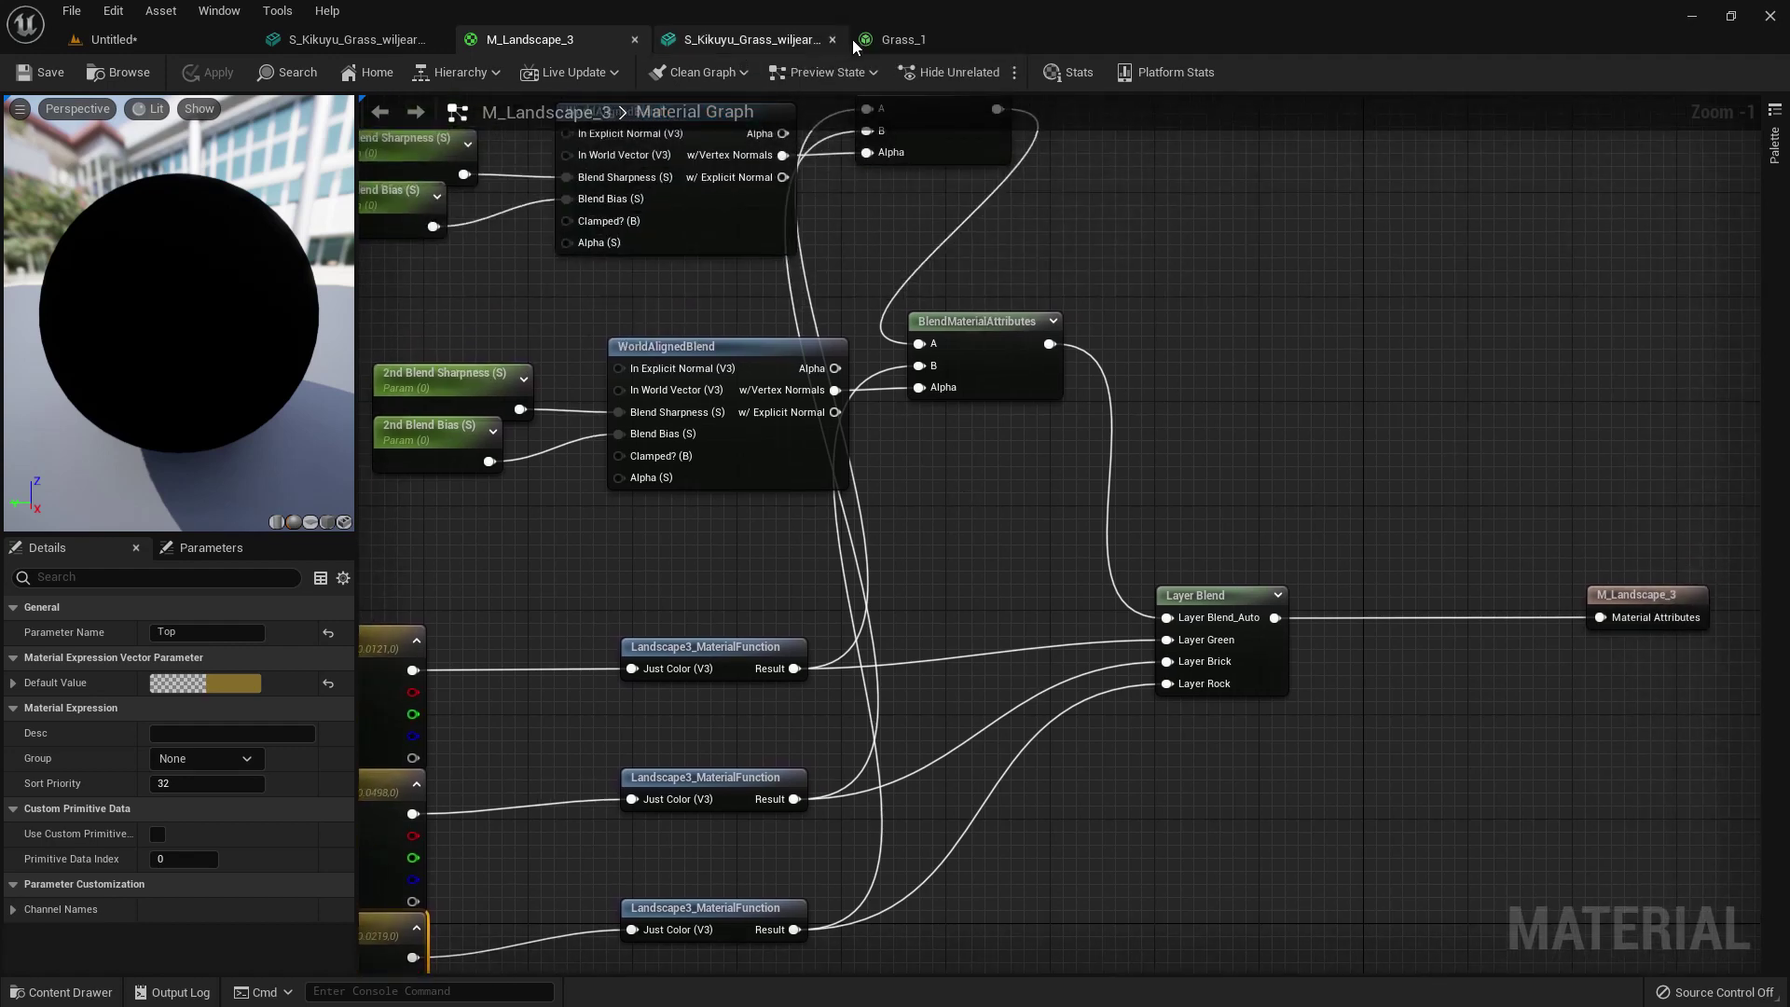
- Open the landscape's assigned material instance M_Landscape_3_Inst from the level
left_click(209, 46)
scroll(1643, 903, "down", 2)
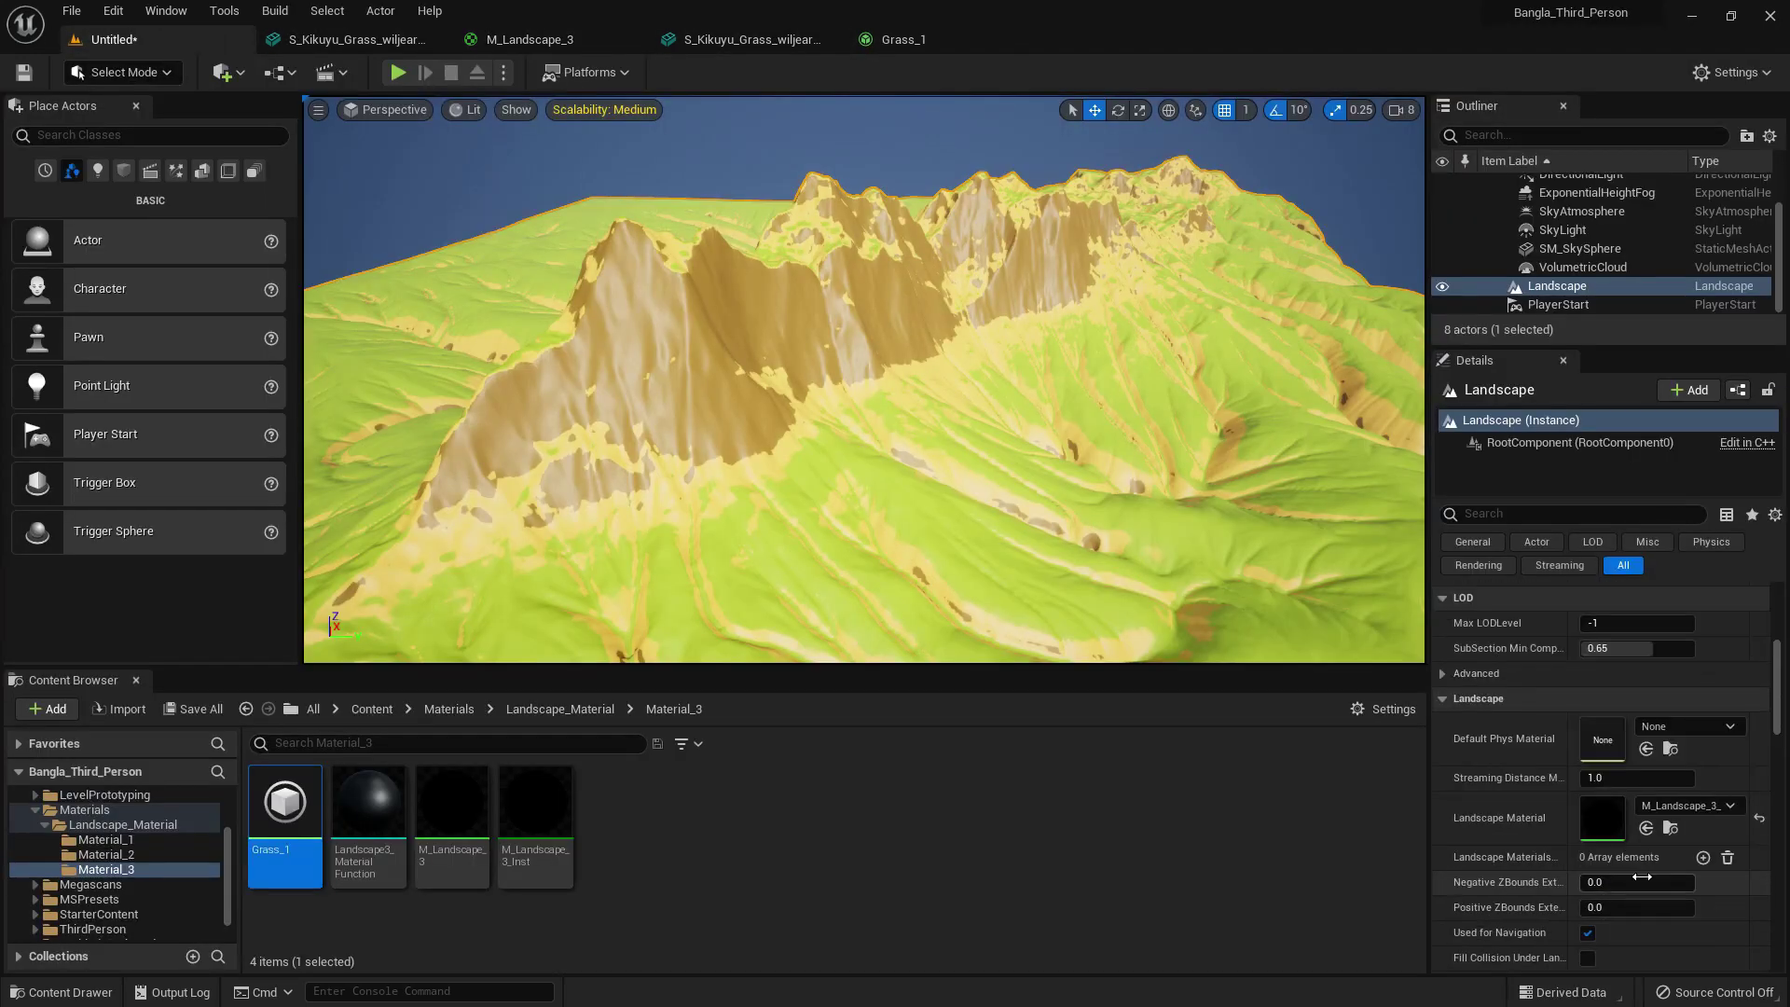
double_click(1585, 825)
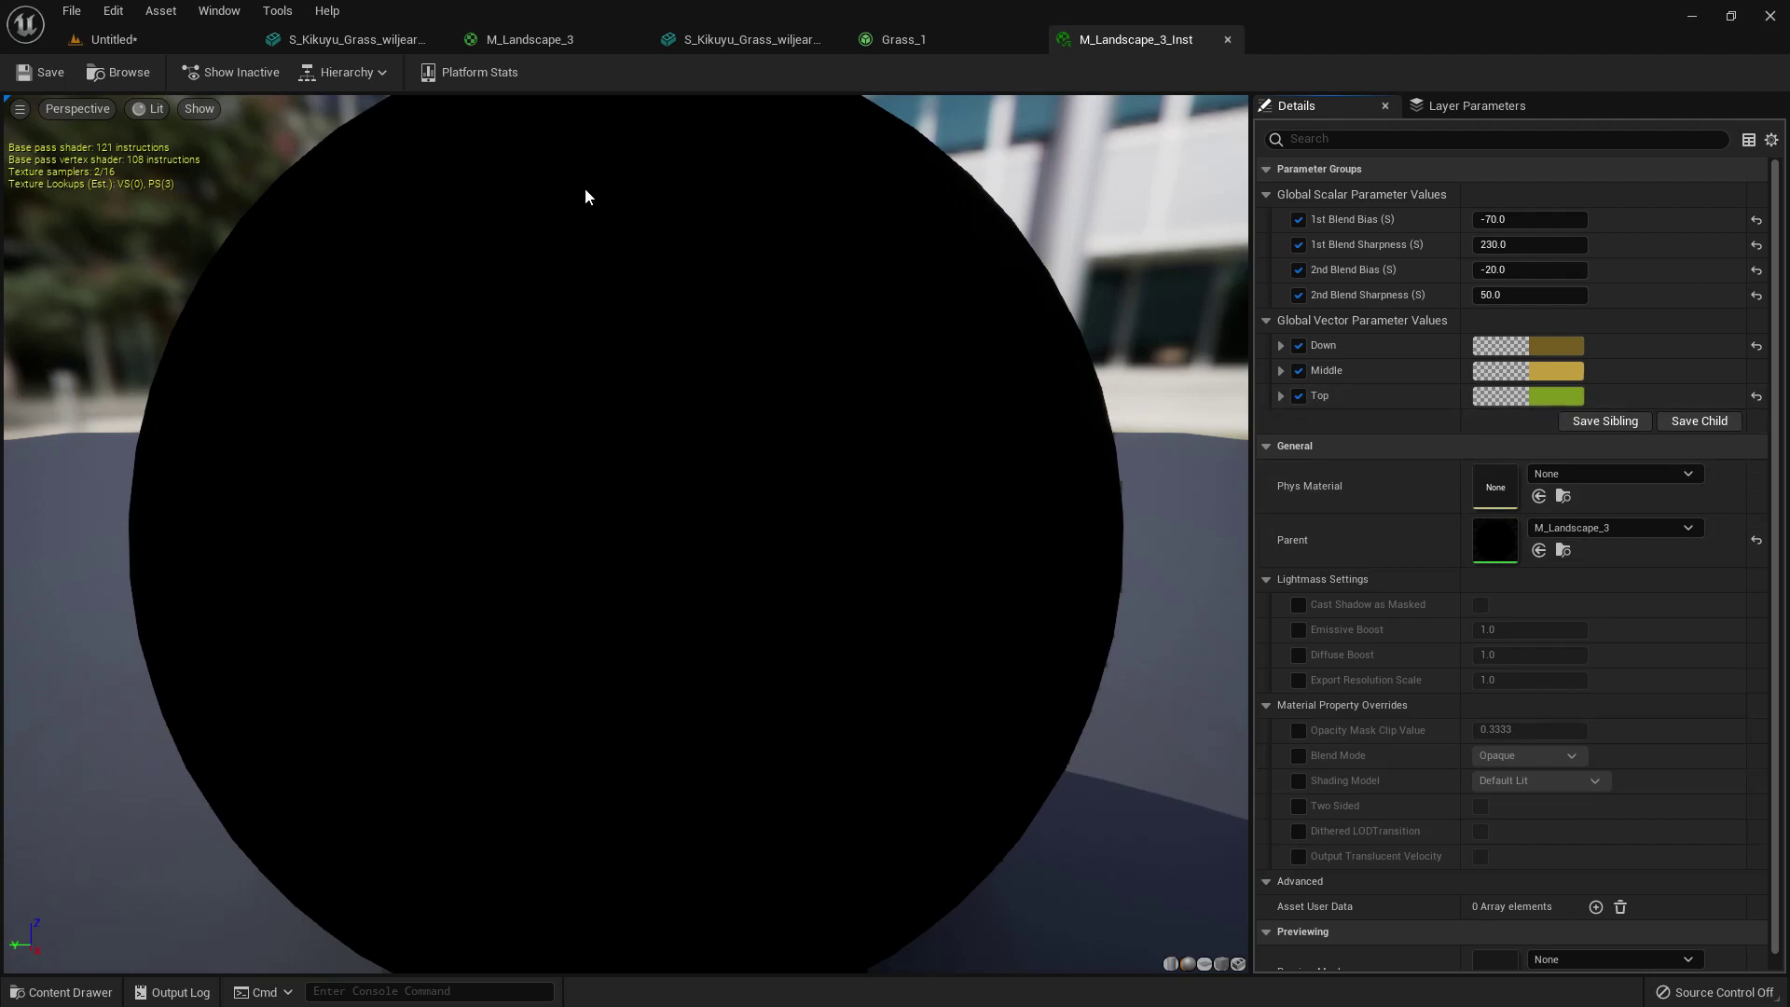
- In the M_Landscape_3 graph, add a LandscapeGrassOutput node fed by w/Vertex Normals of the WorldAlignedBlend with the 2nd Blend parameters
left_click(557, 44)
right_click_drag(450, 631, 687, 391)
right_click_drag(979, 664, 785, 734)
left_click(785, 734)
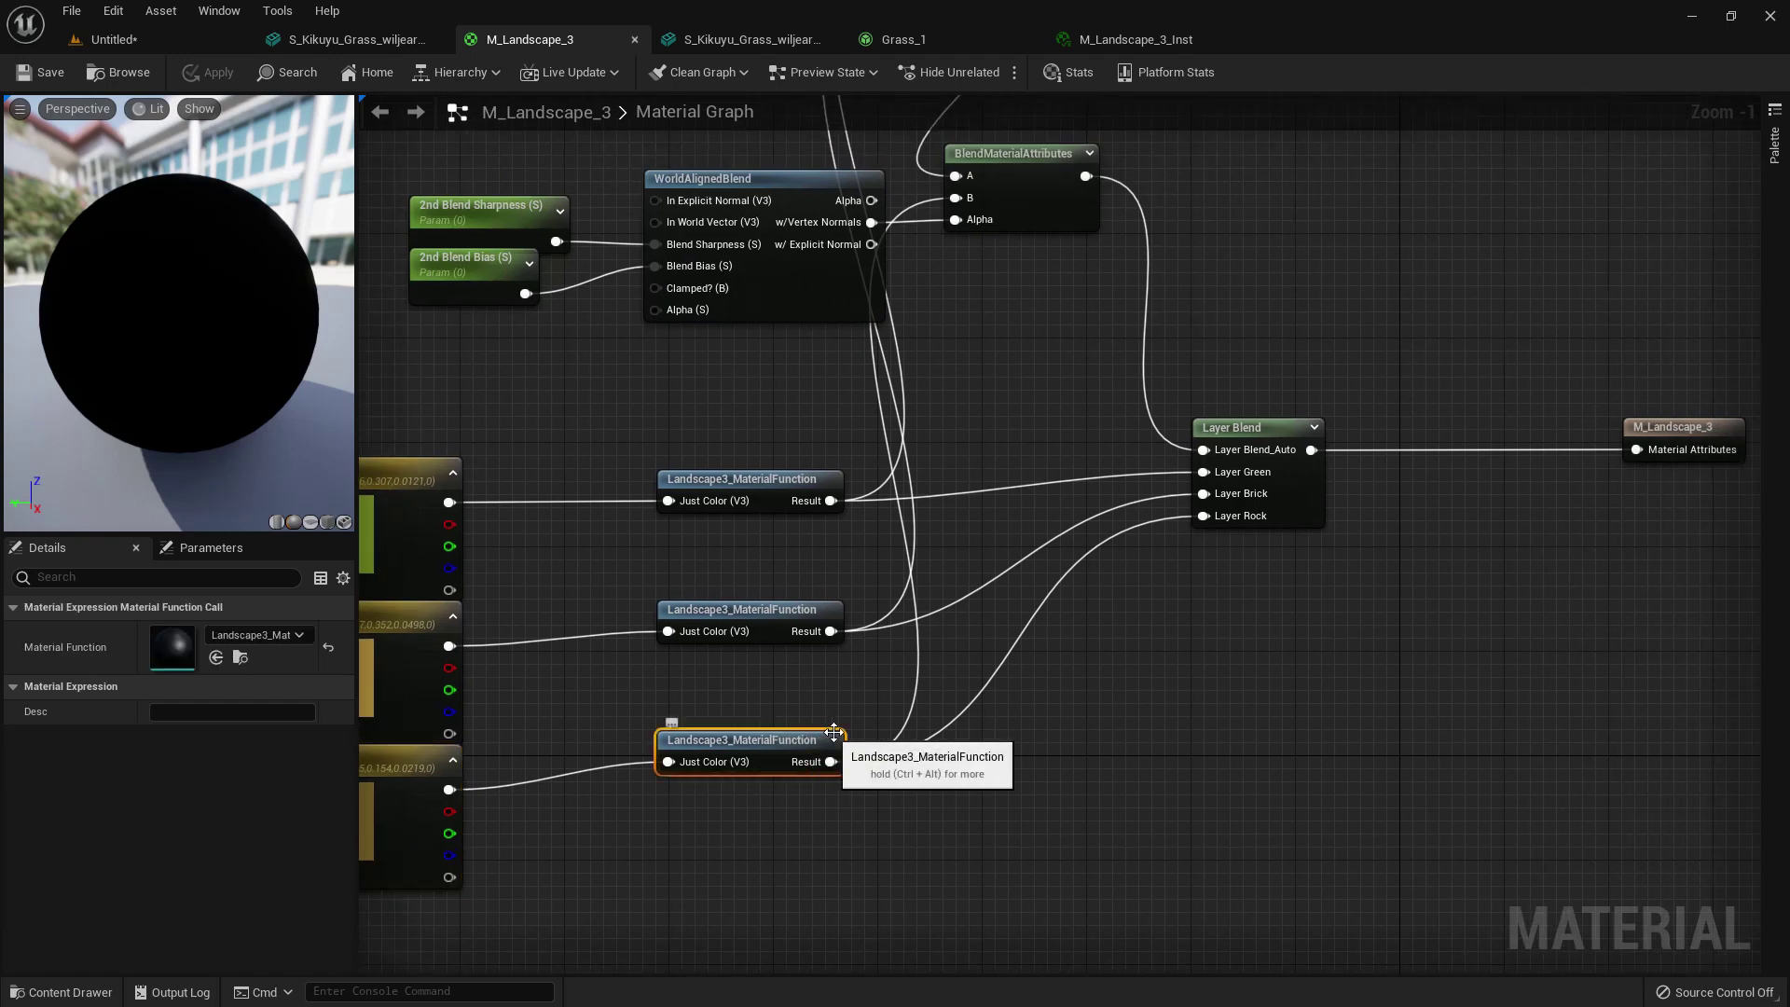
right_click_drag(979, 282, 864, 500)
left_click_drag(931, 417, 957, 417)
left_click(705, 413)
scroll(753, 534, "up", 1)
right_click_drag(769, 527, 686, 576)
left_click_drag(661, 472, 1122, 473)
type("grass")
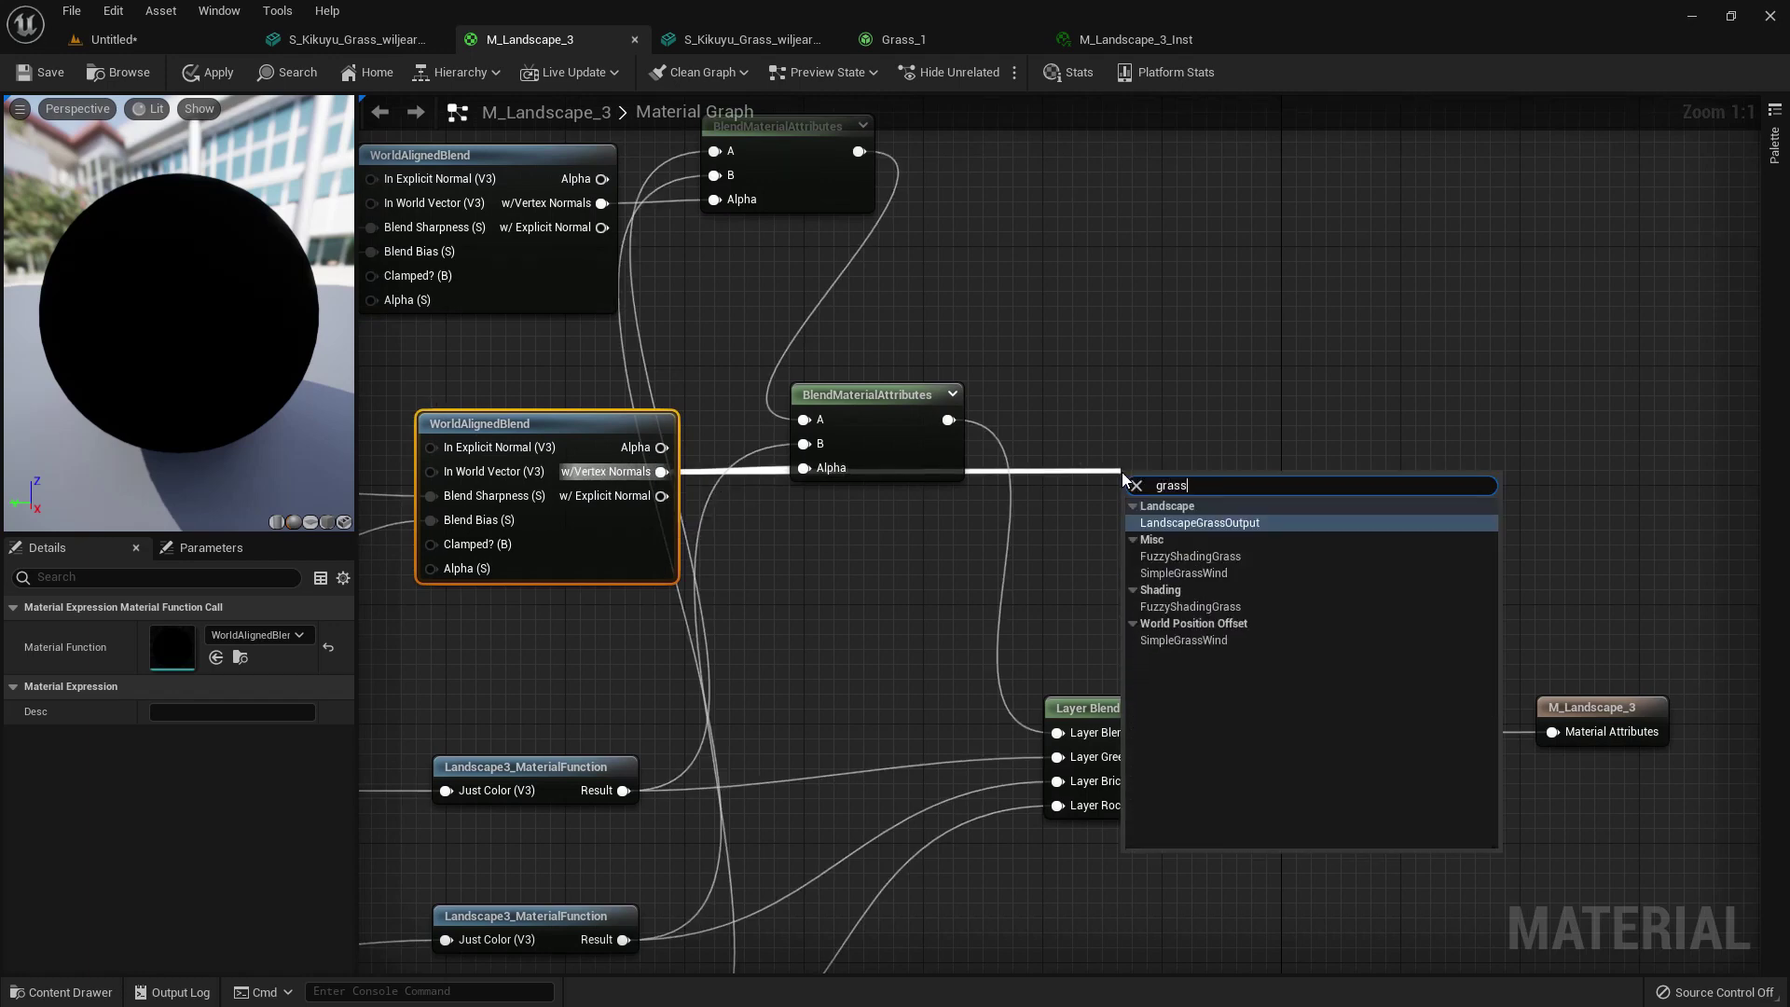
key("Return")
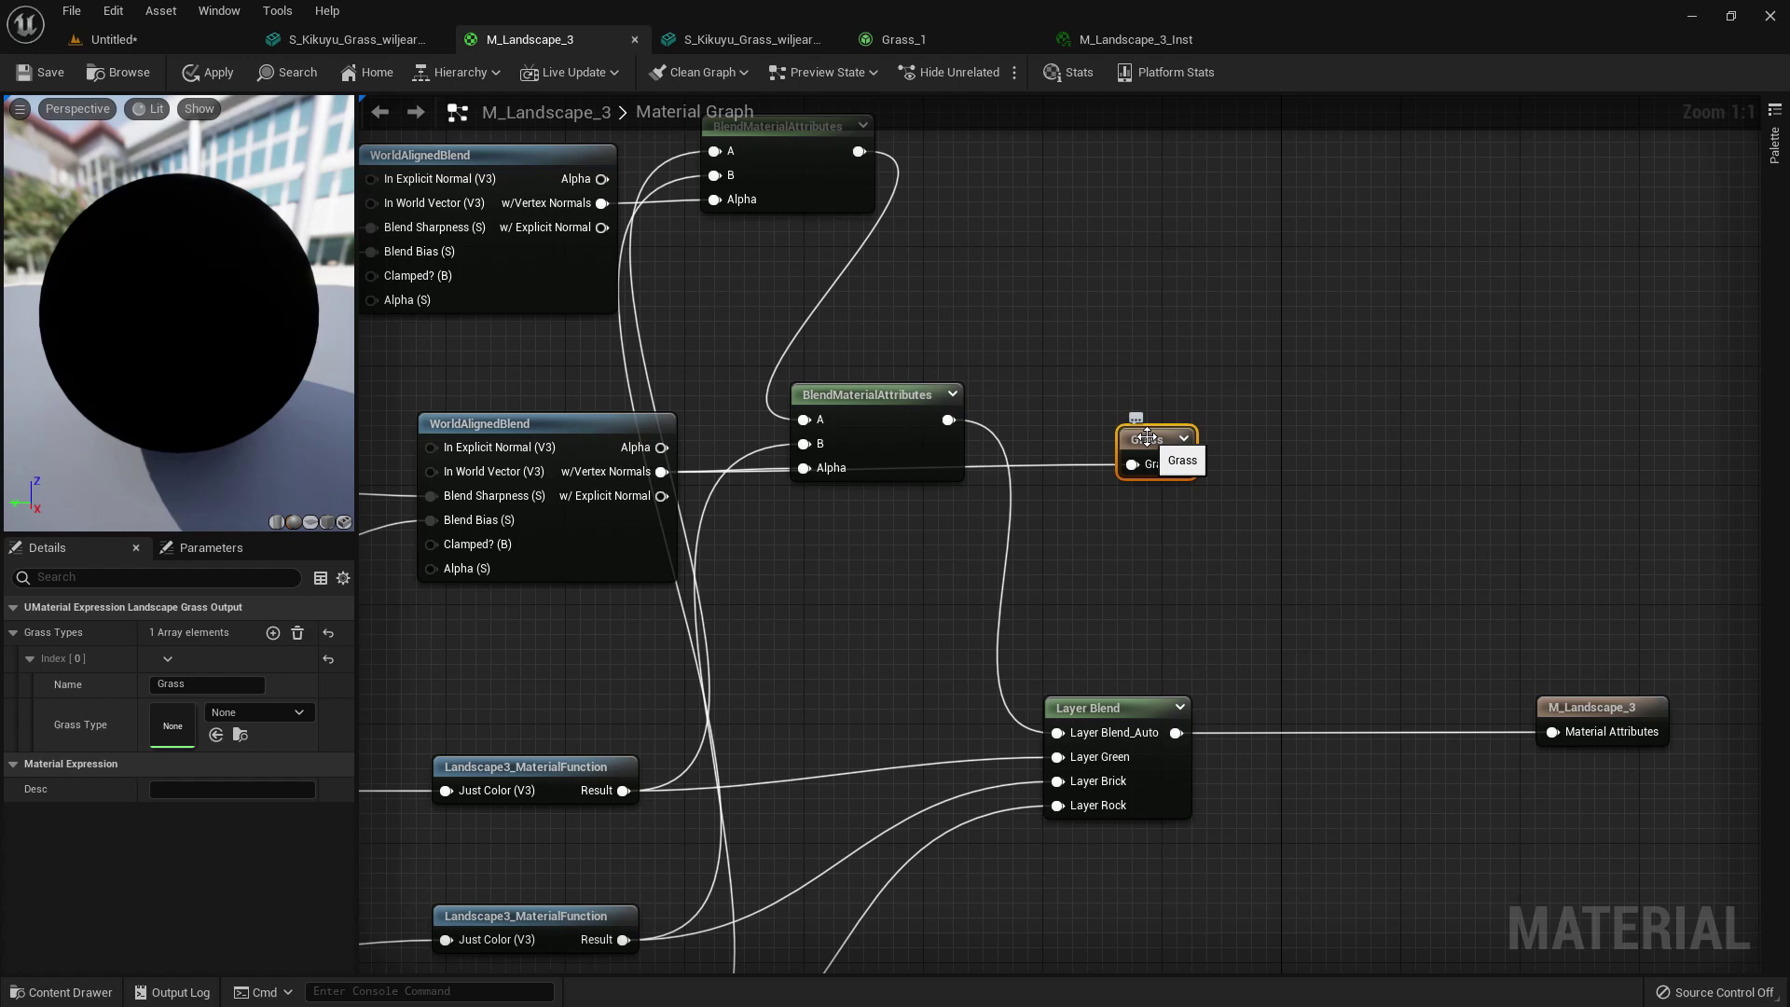
- Assign Grass_1 as the grass output's grass type, save the M_Landscape_3 changes, and return to the level
left_click(223, 713)
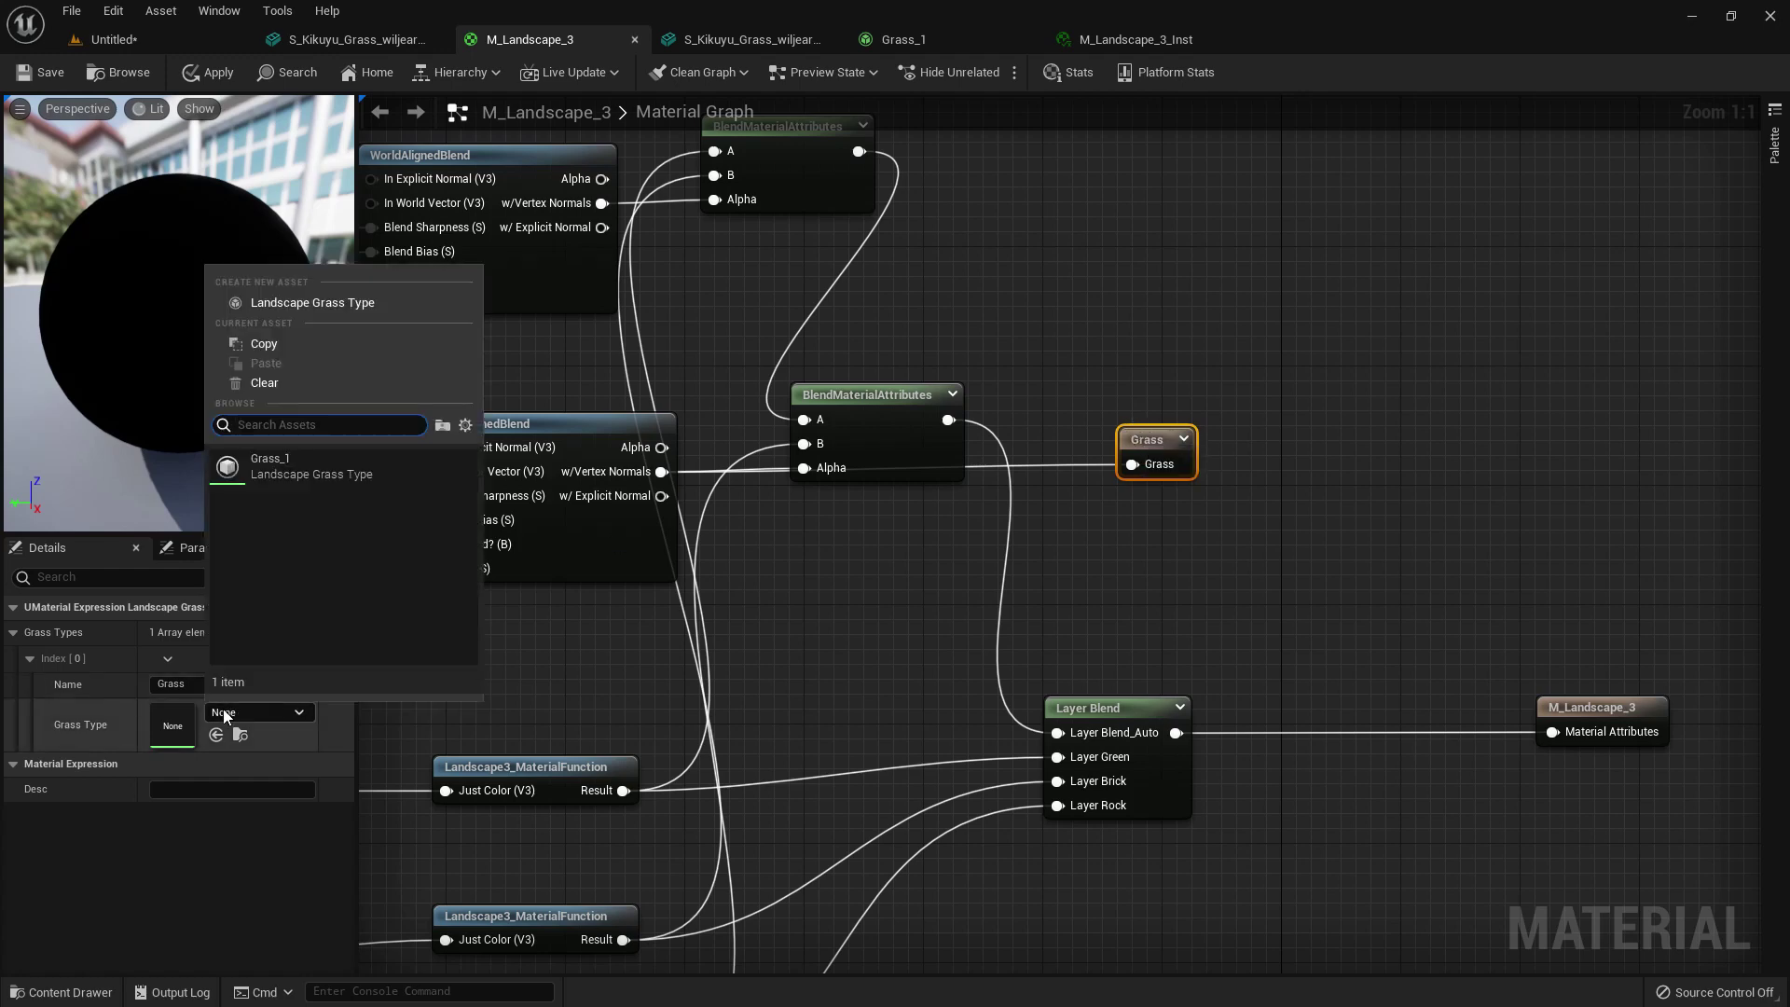
left_click(324, 476)
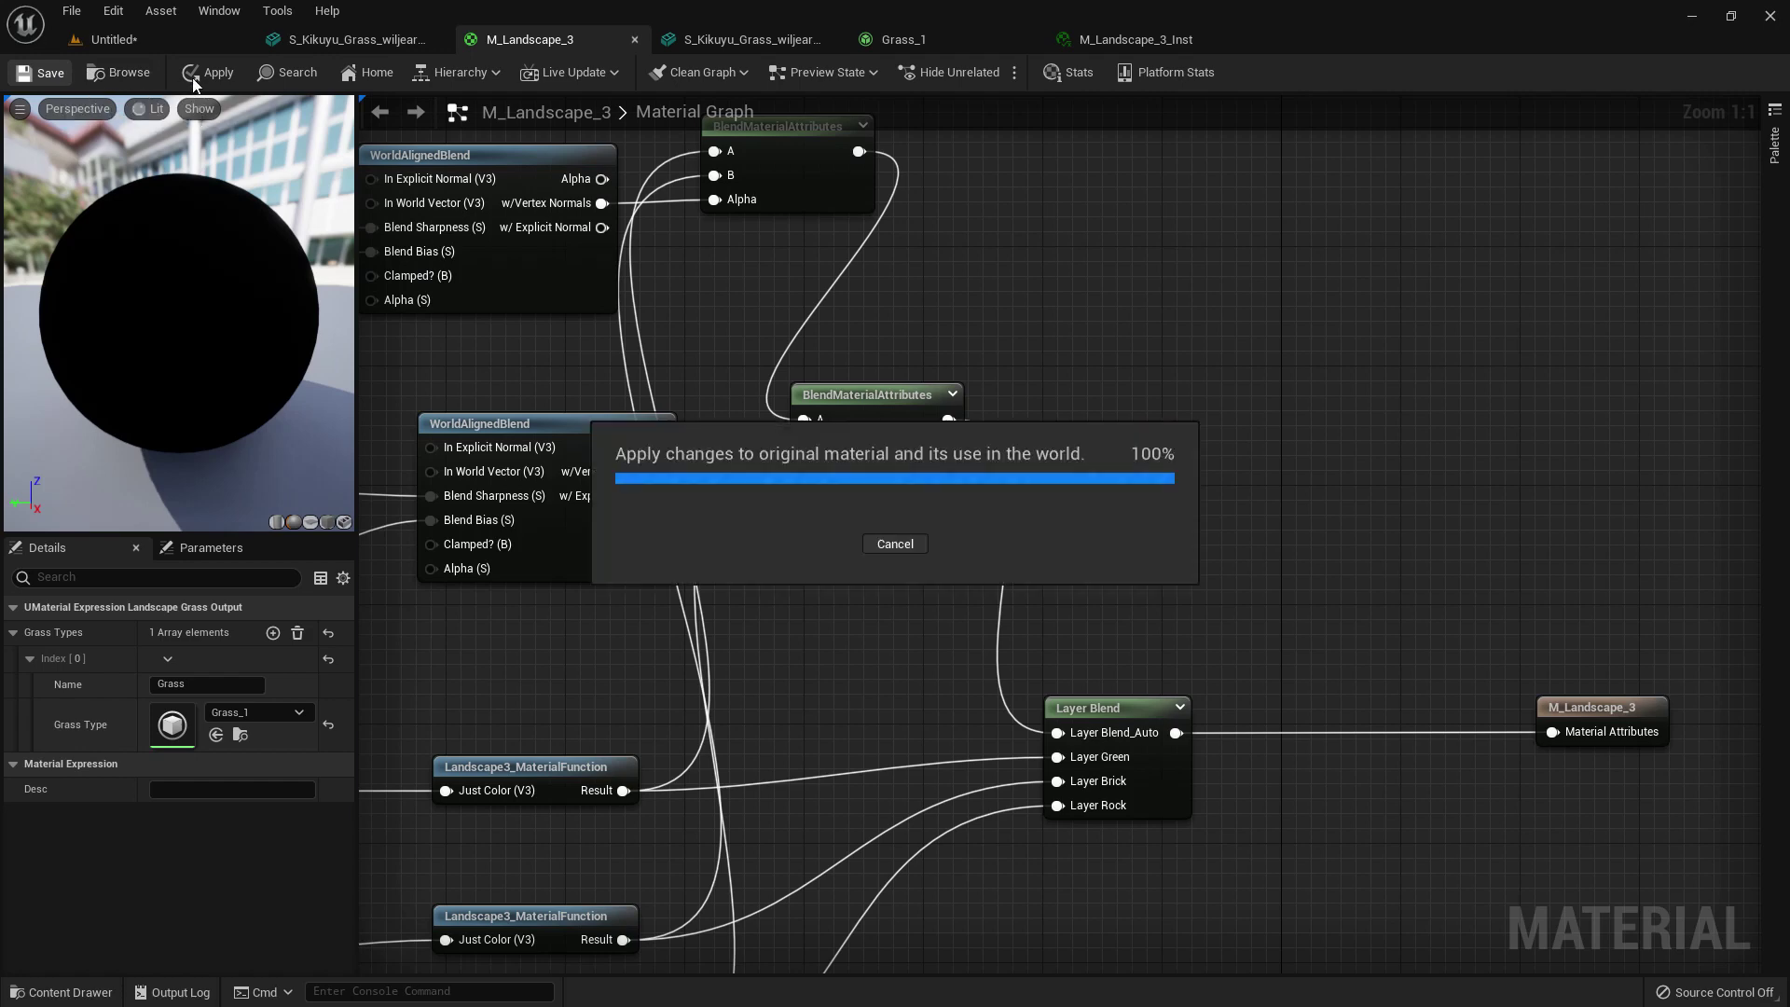
left_click(175, 41)
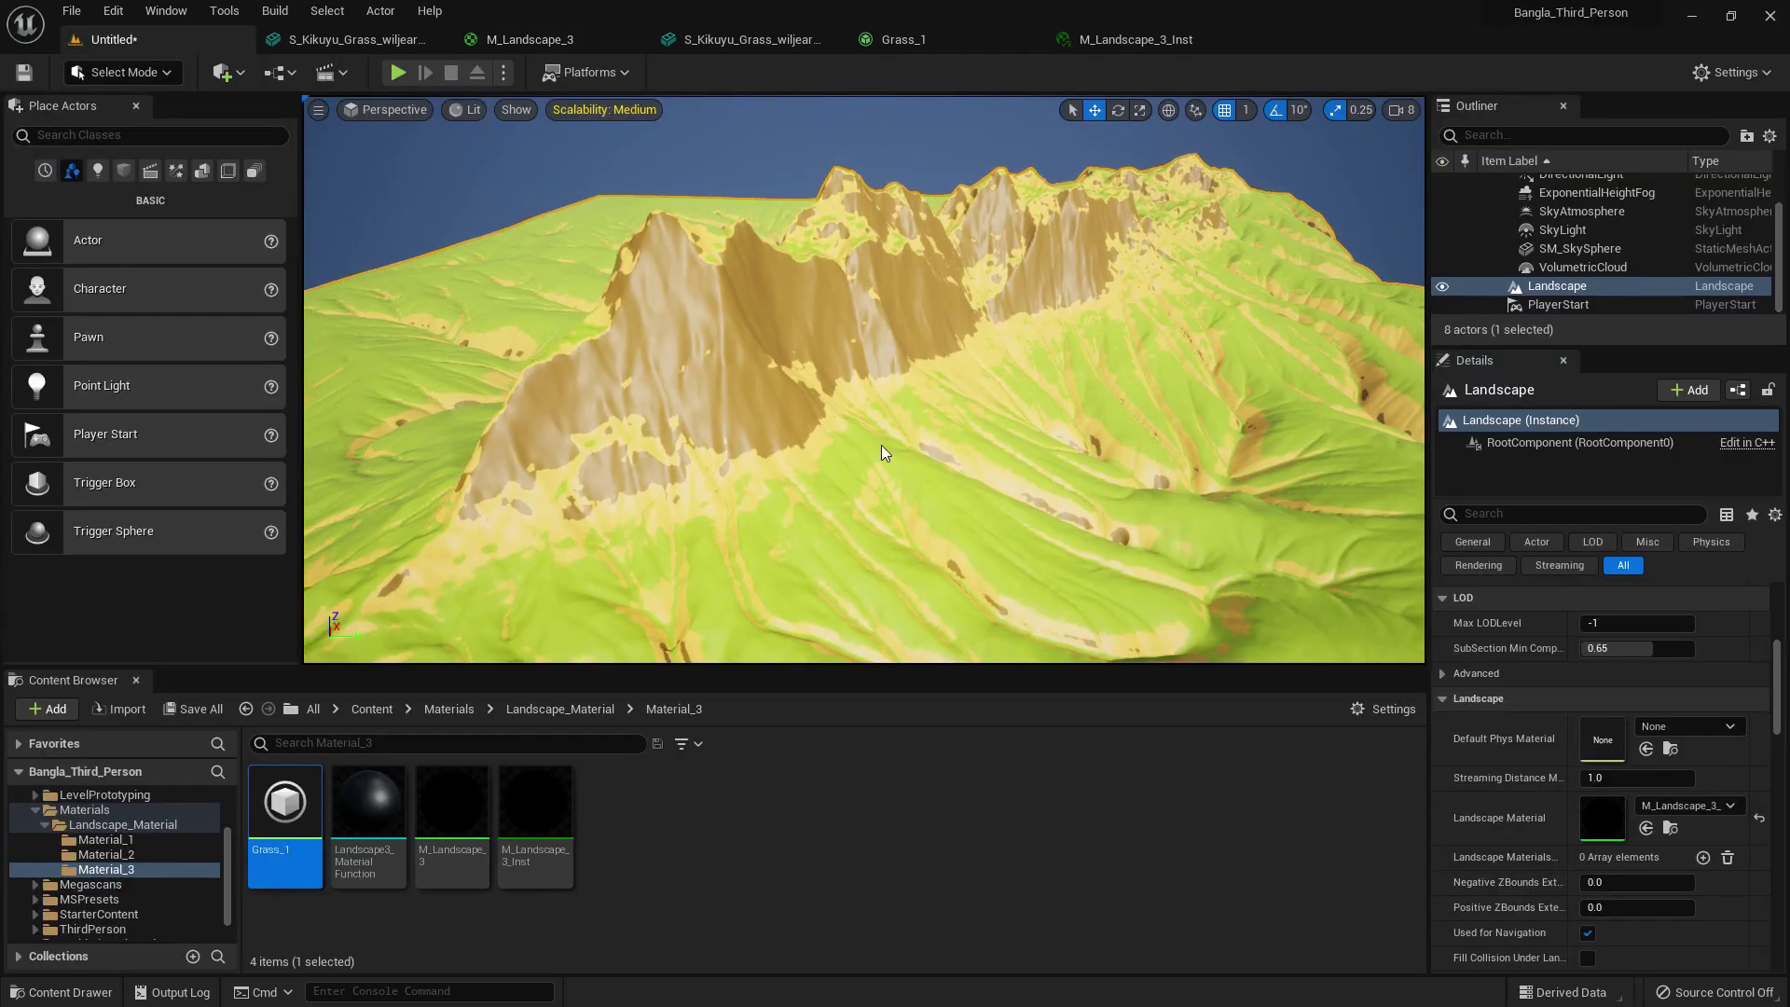
- Play the level full screen and run the character through the generated grass, then stop the play session
key("alt+p")
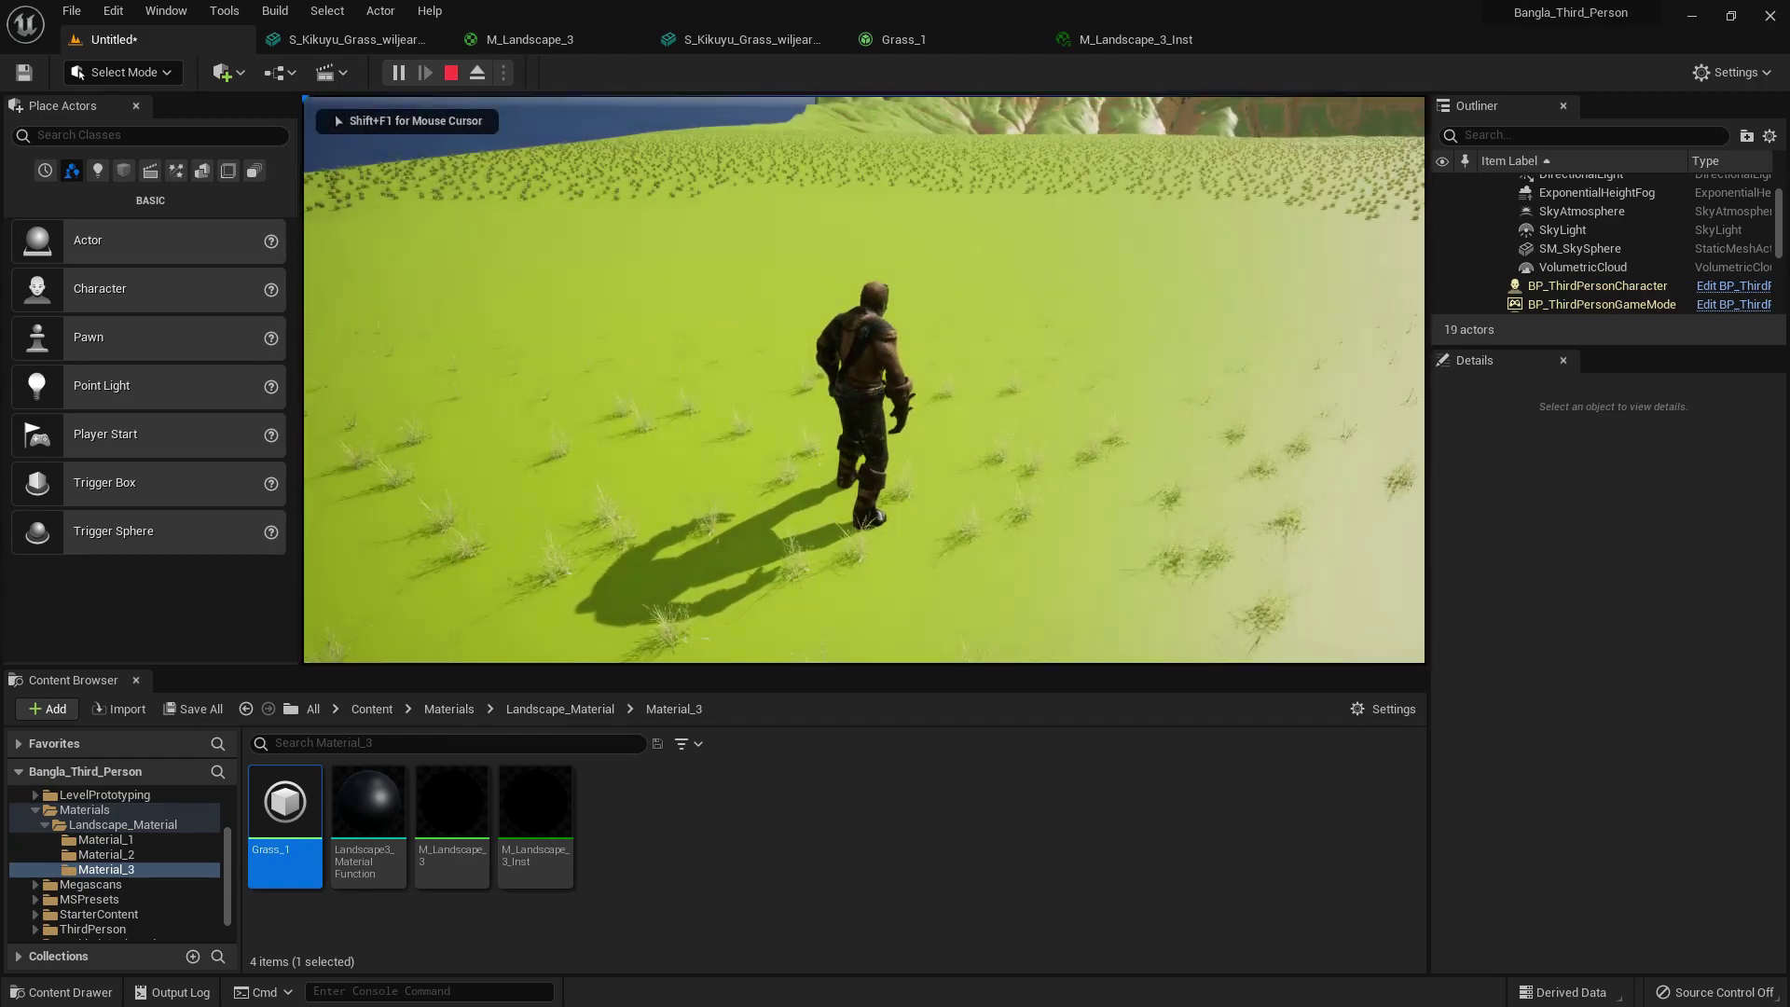
key("F11")
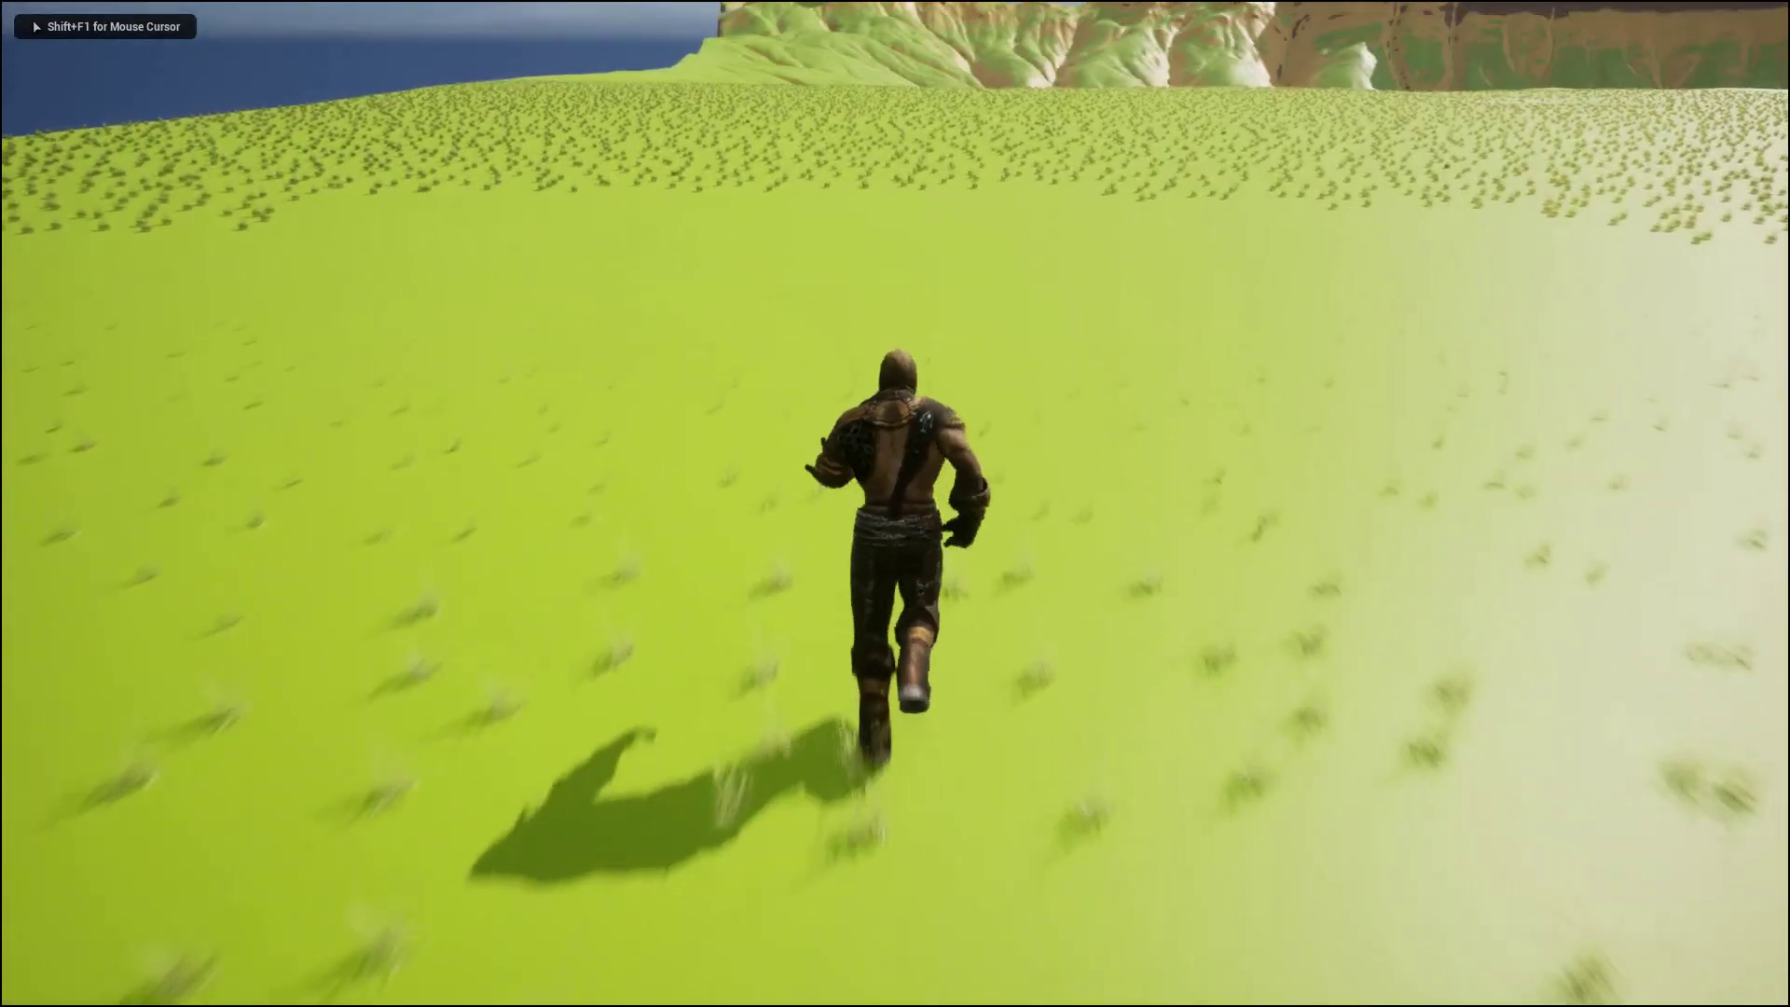
key("w")
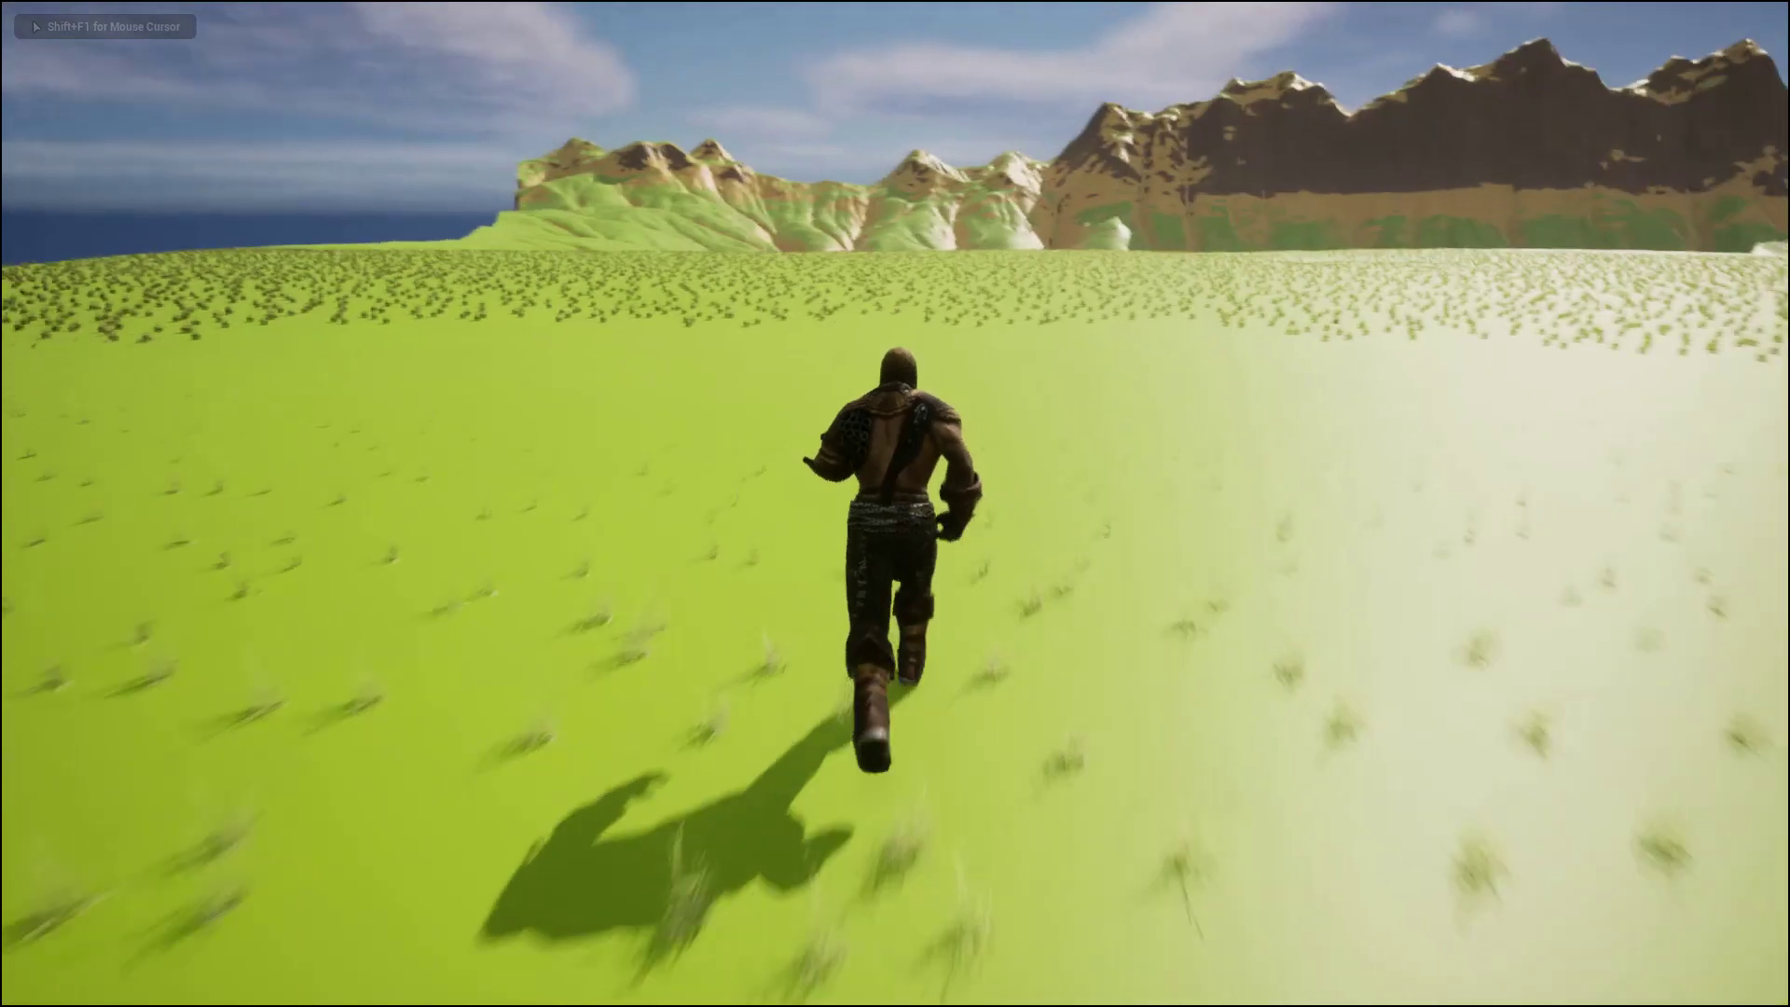
key("w")
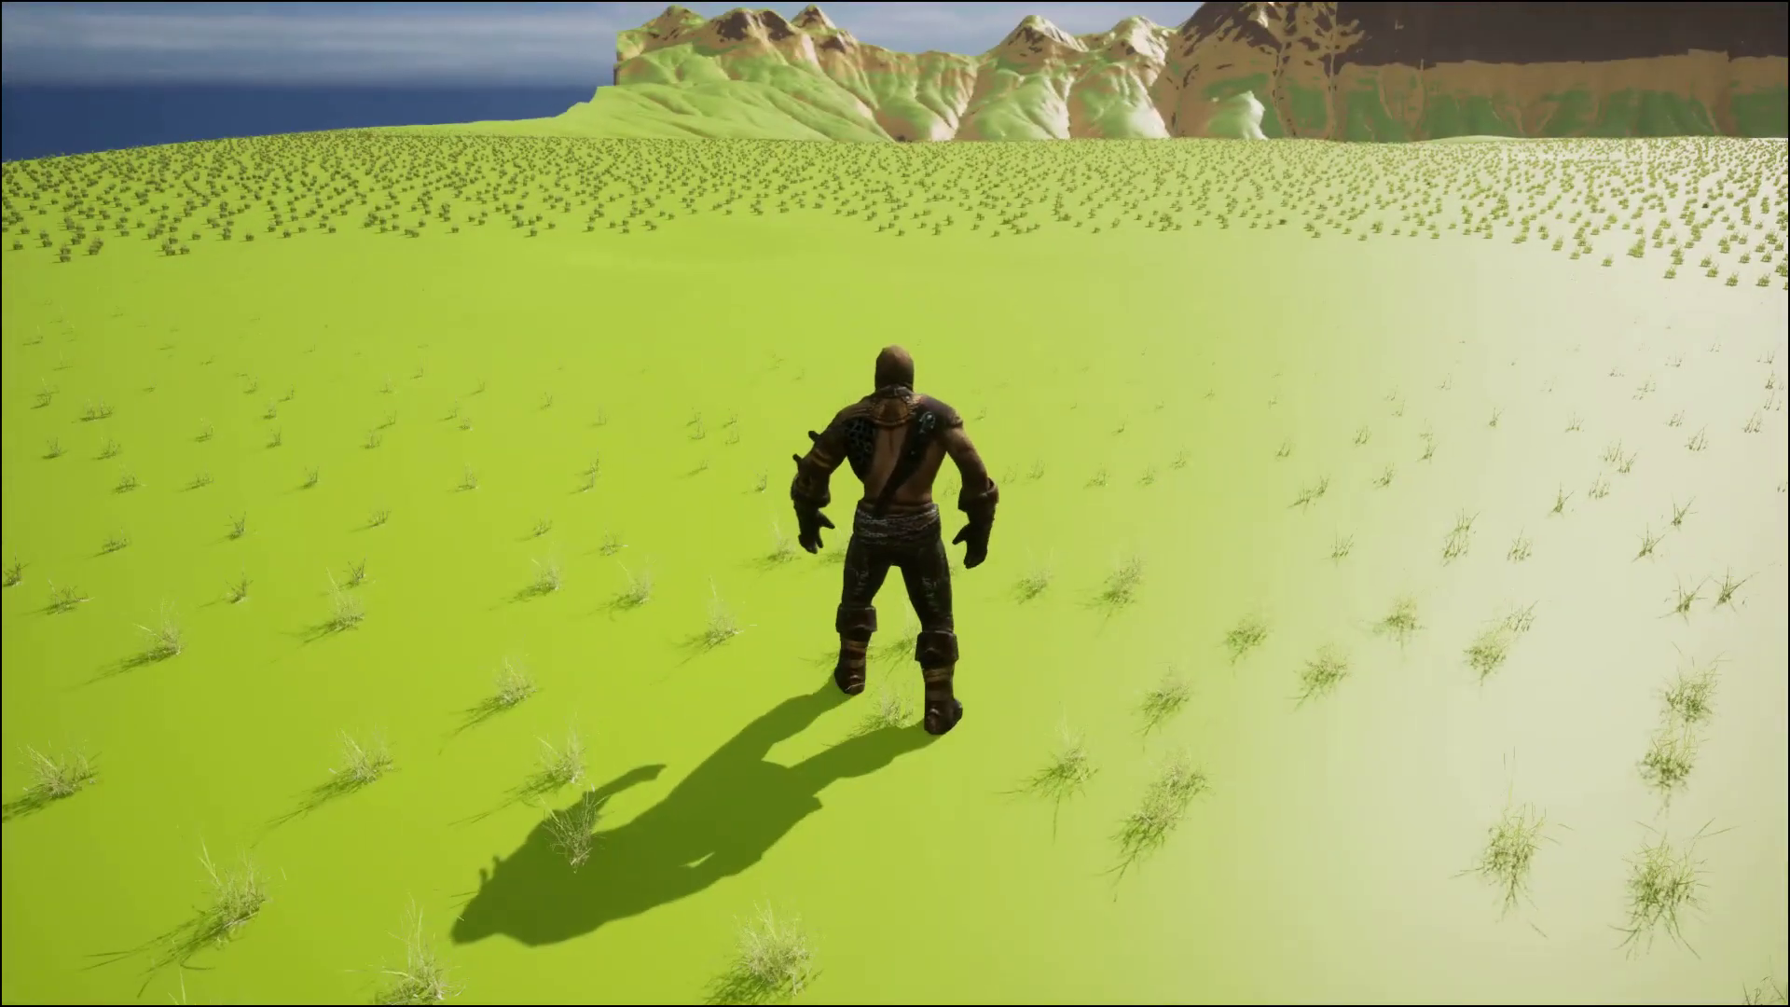
key("Escape")
- Fly over the hills and slopes in the full-screen viewport to examine where the grass is distributed across the landscape colours
right_click_drag(747, 568, 856, 654)
key("w")
key("w")
key("s")
key("w")
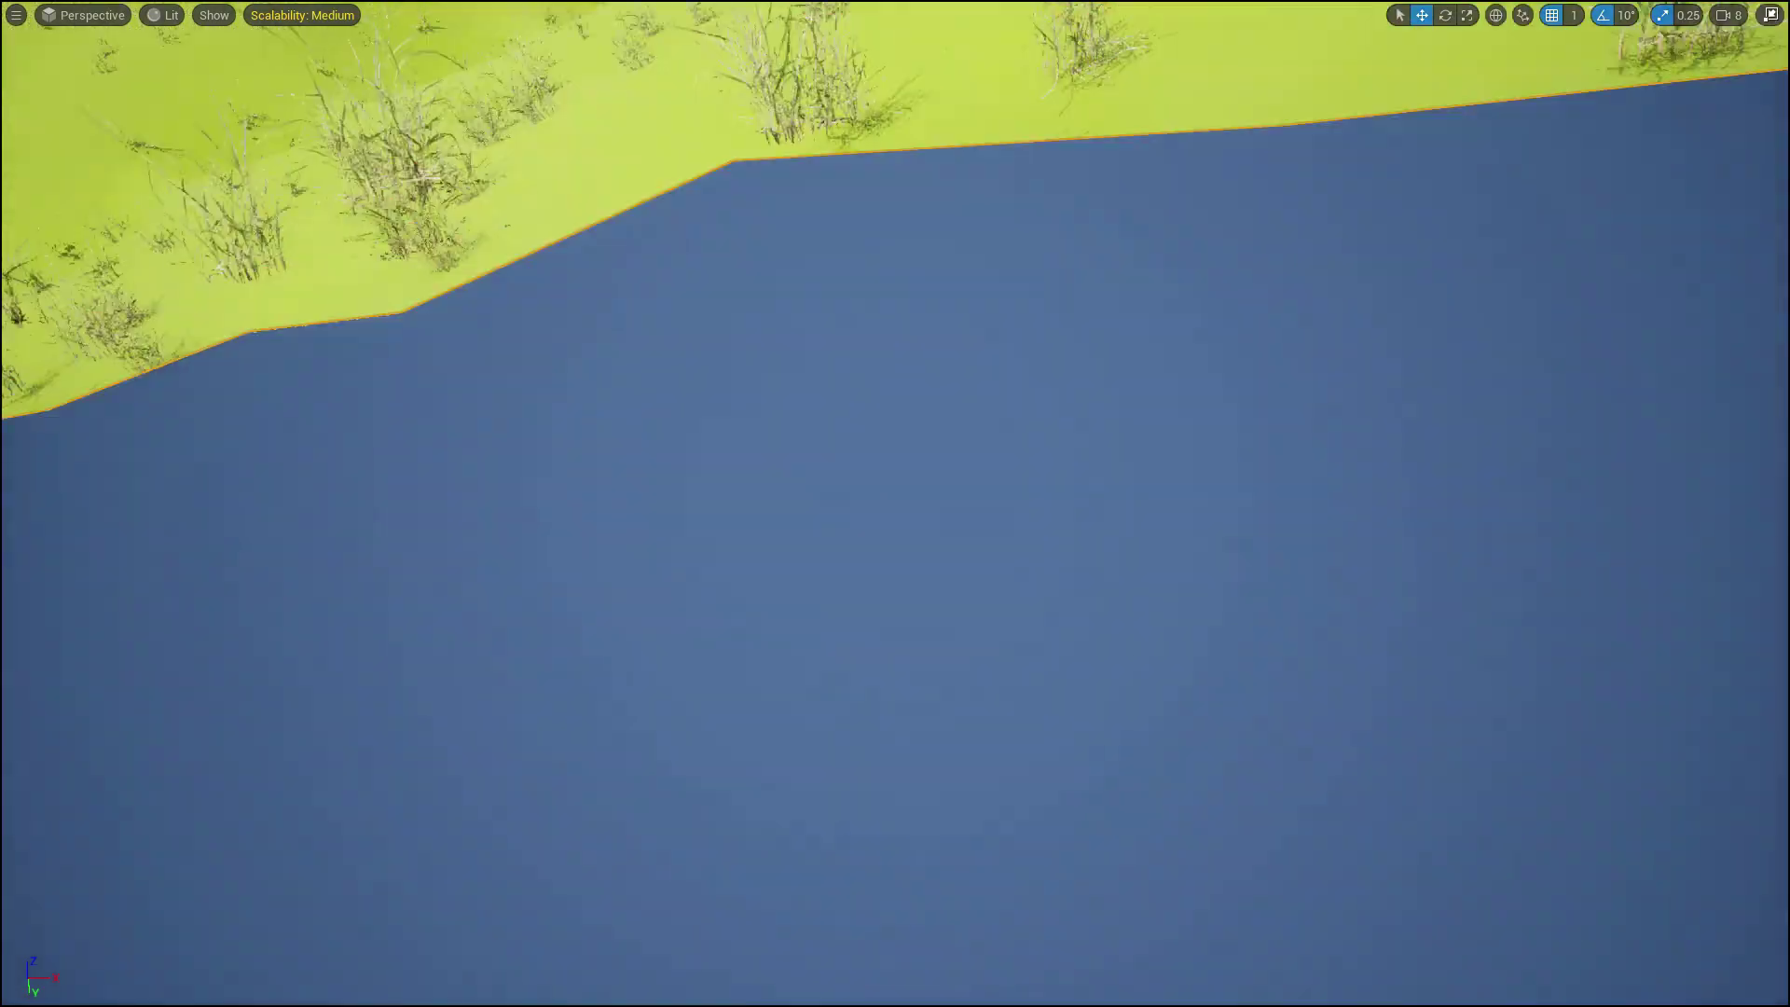
key("s")
key("s")
right_click_drag(856, 654, 607, 619)
key("w")
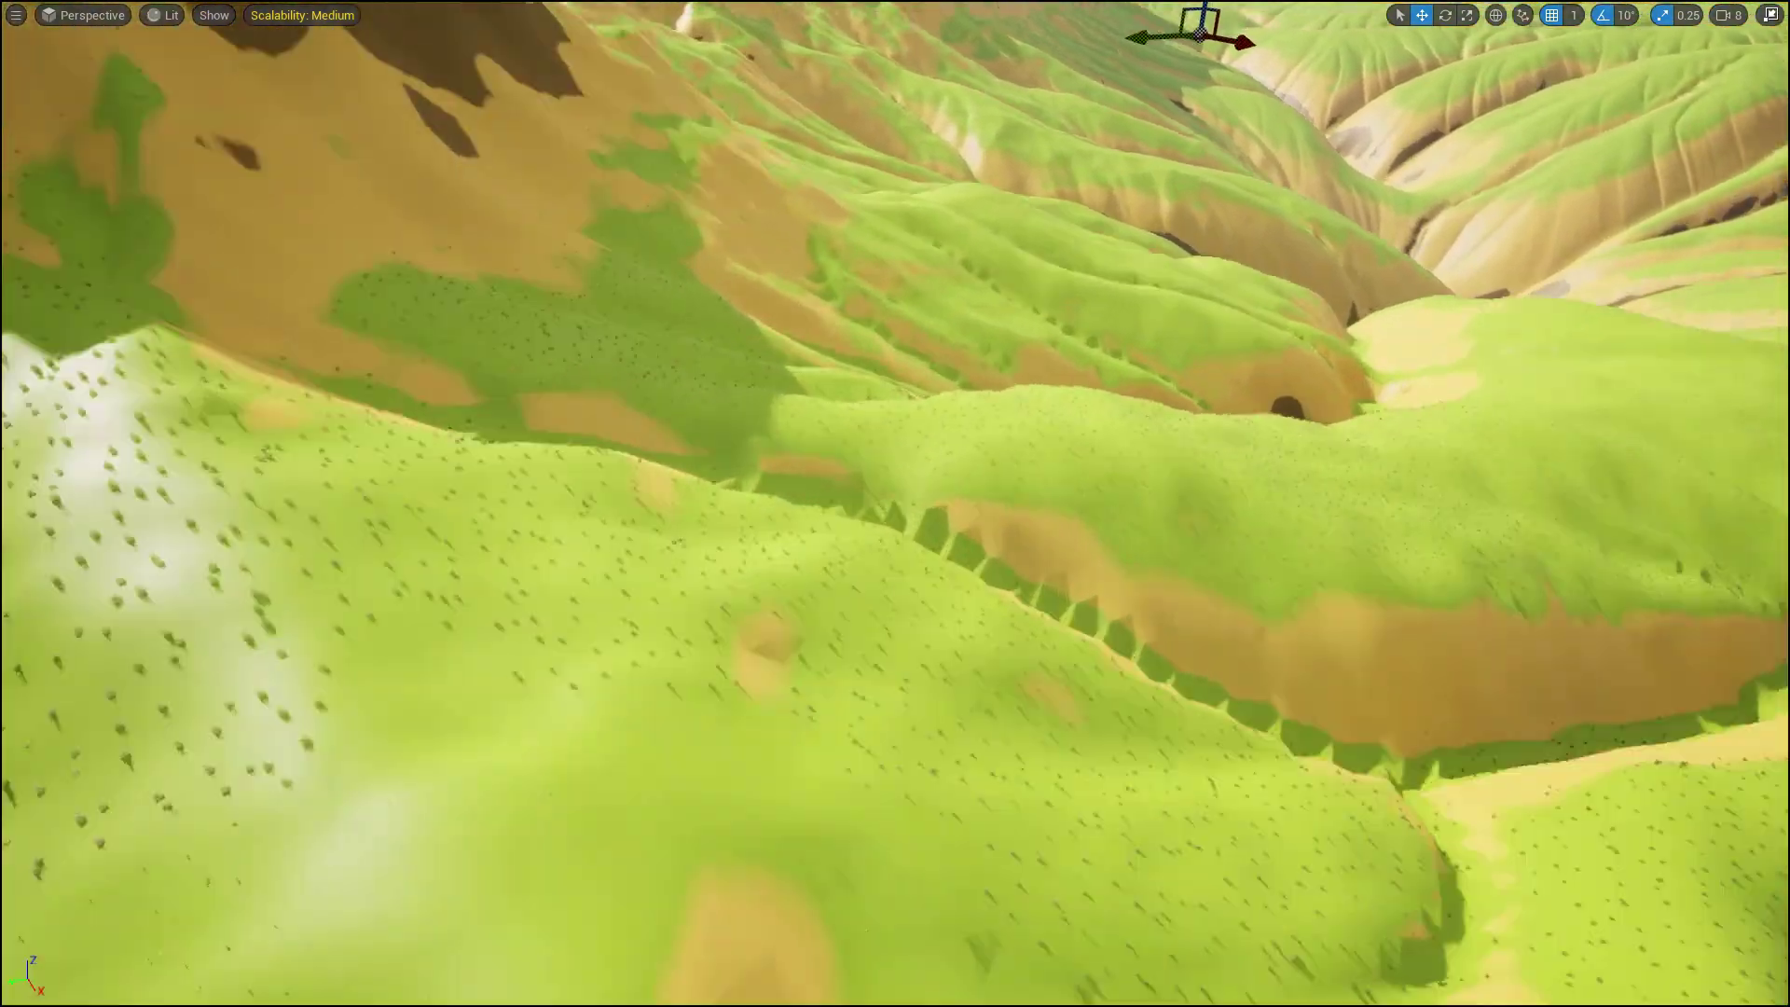
key("s")
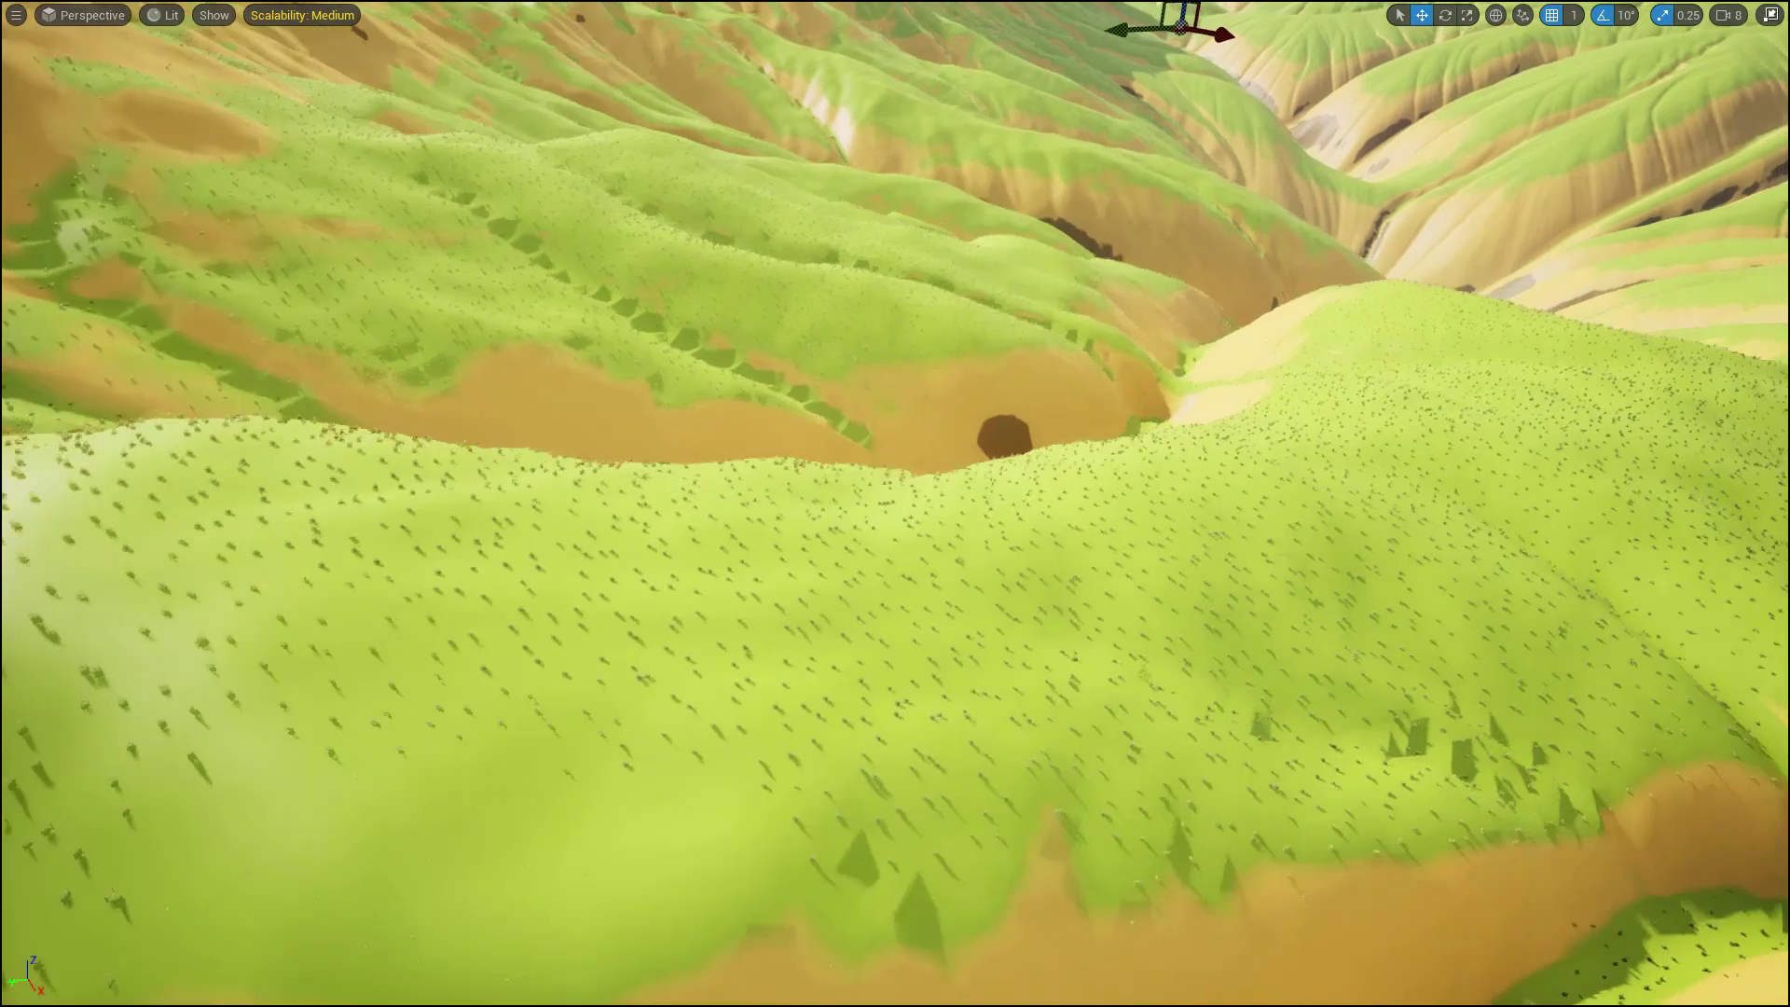
key("w")
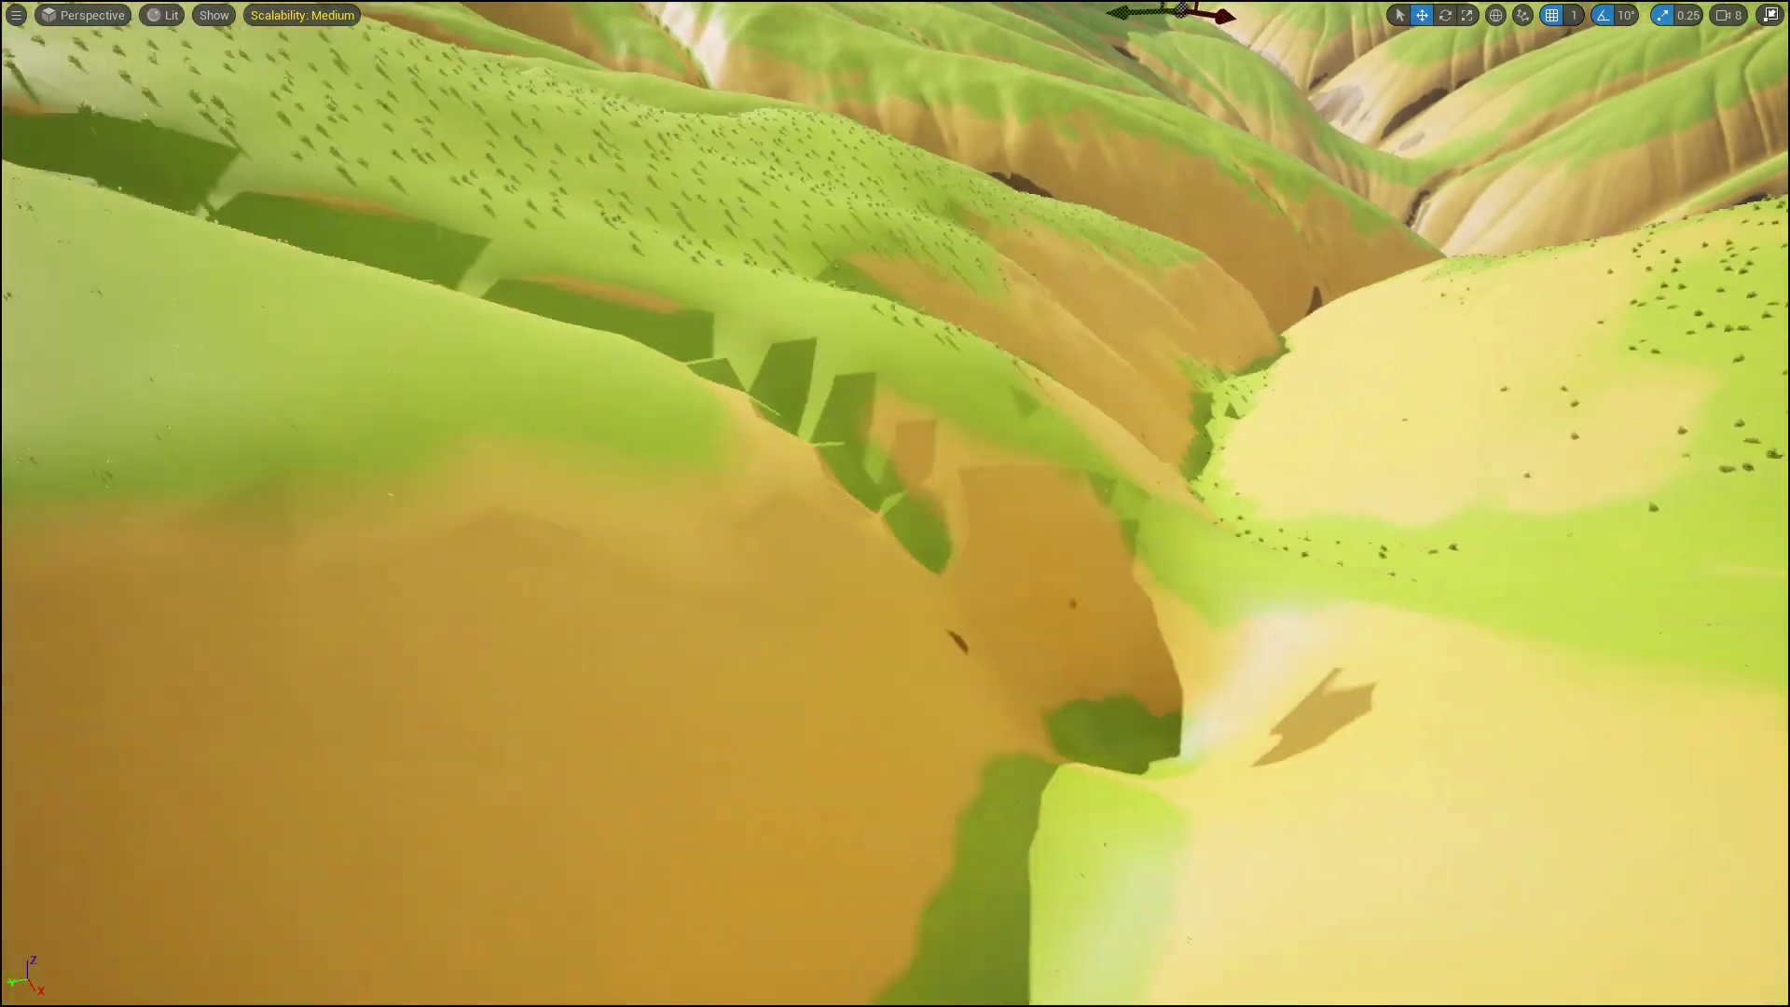
key("s")
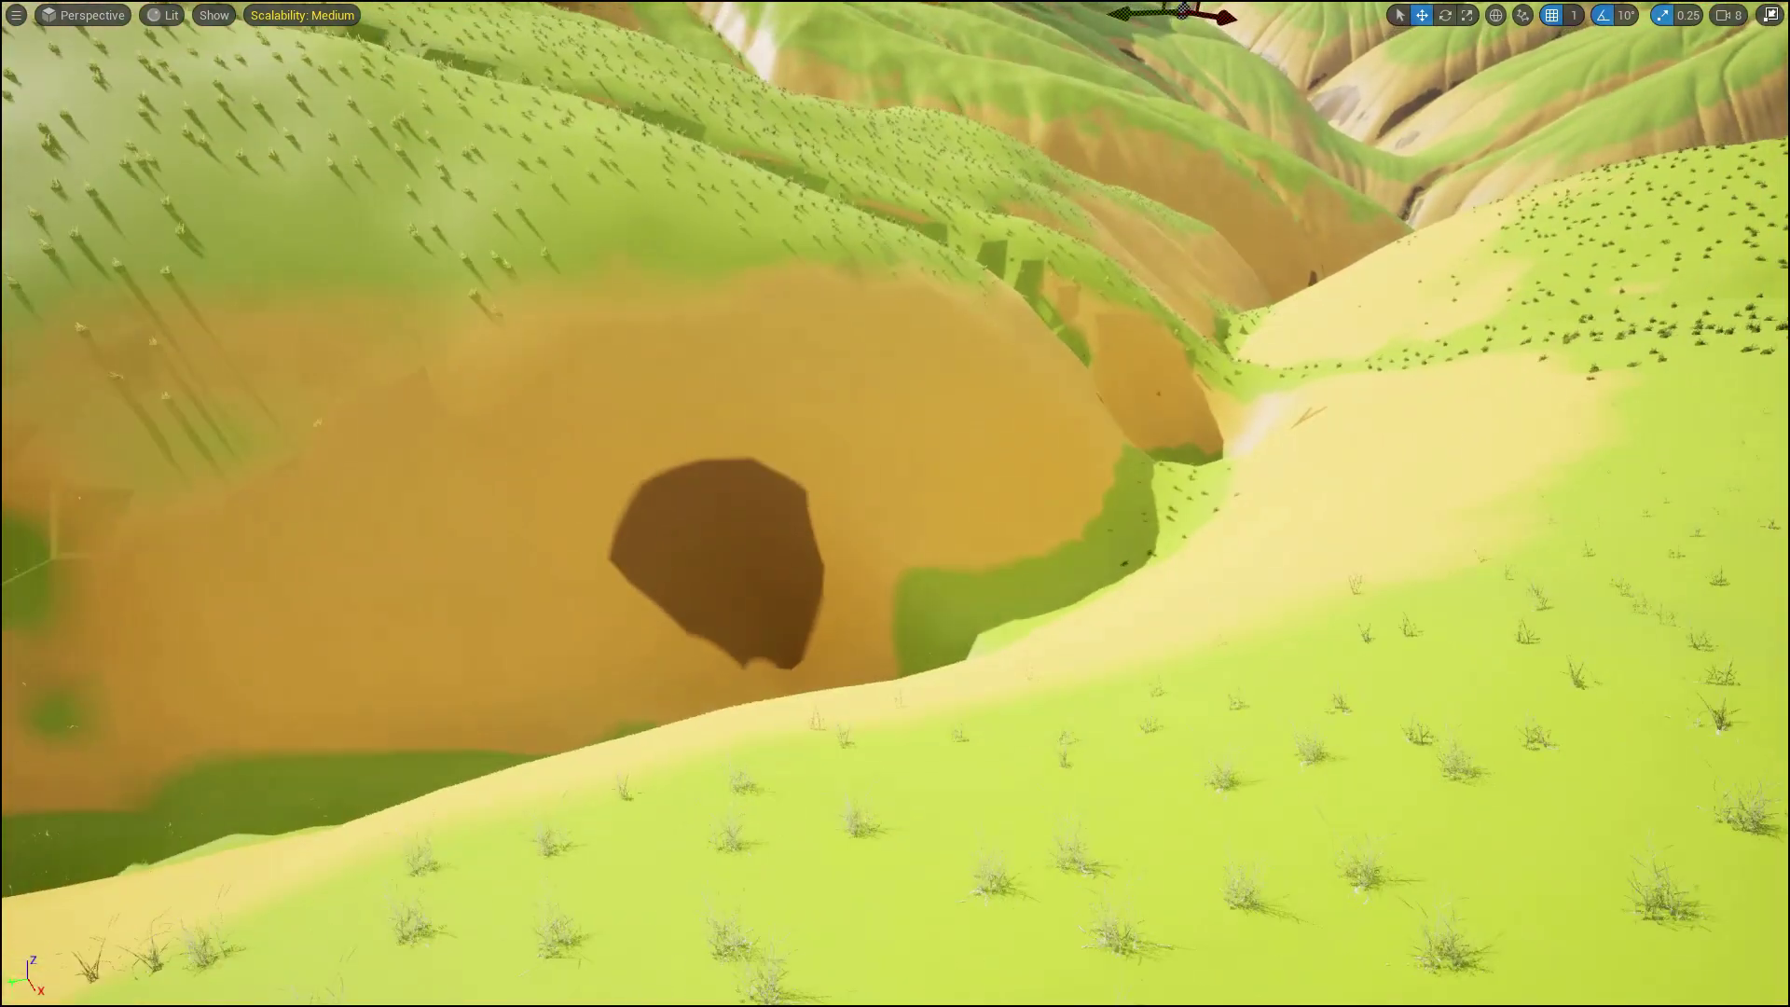
key("s")
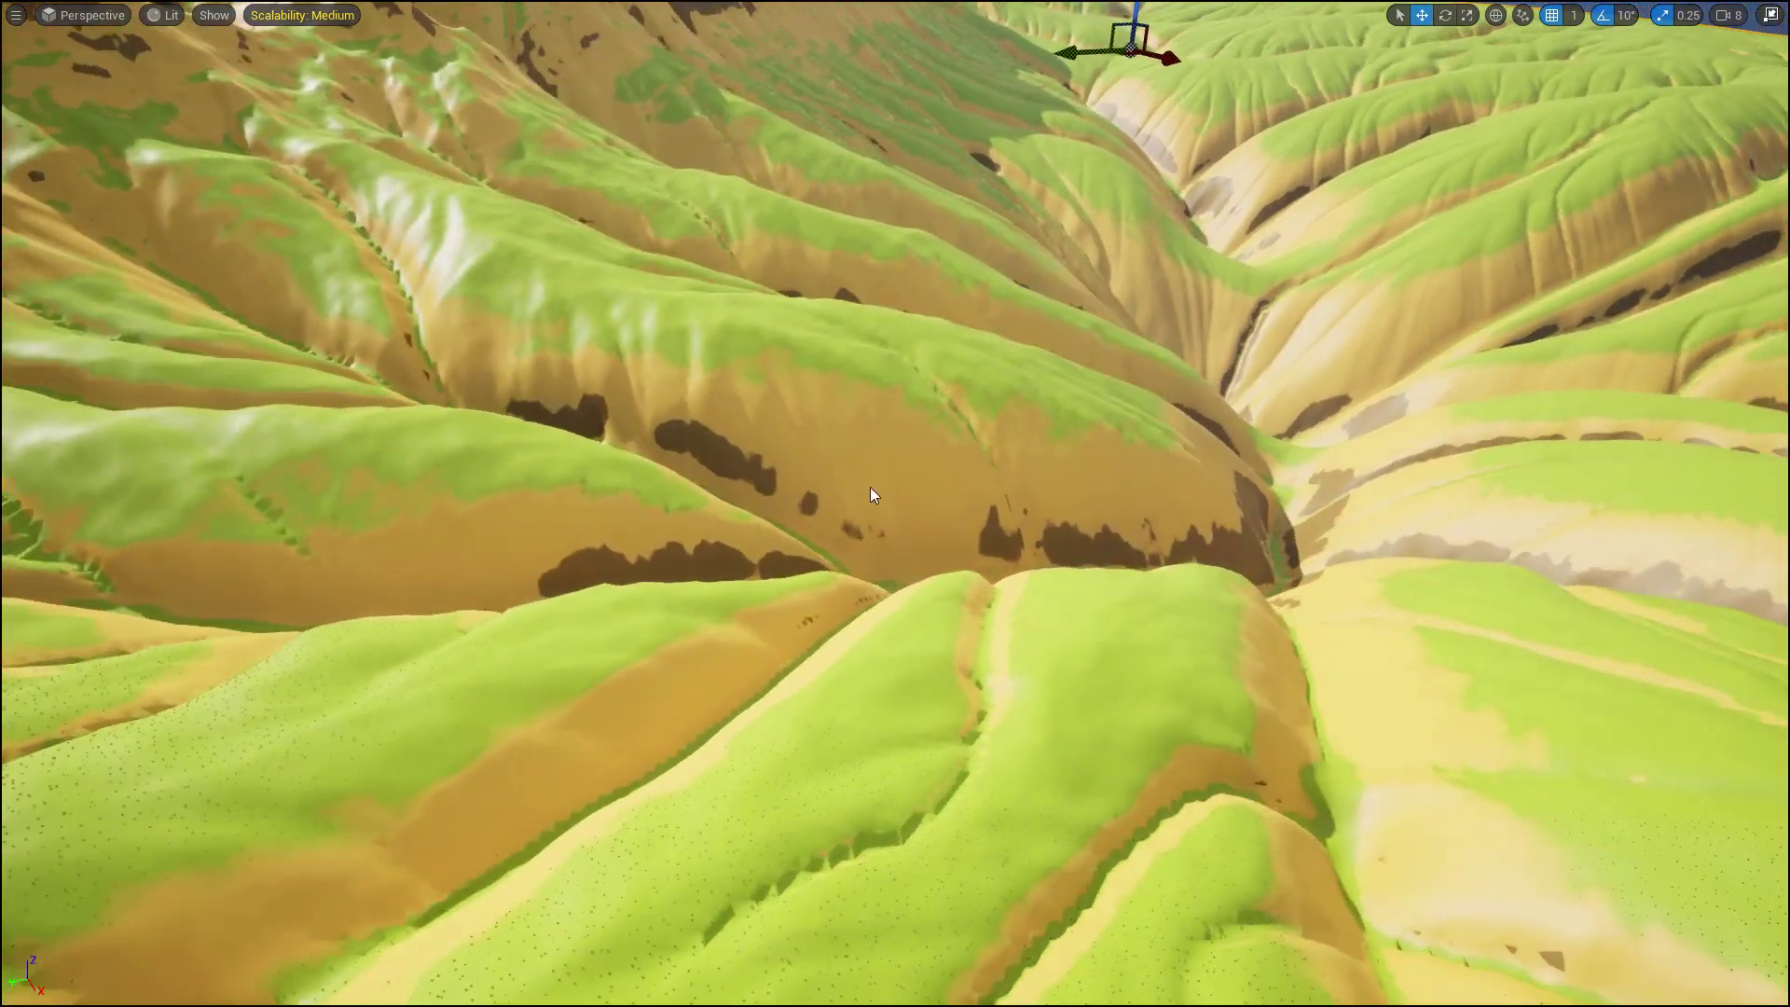
key("w")
key("w")
key("s")
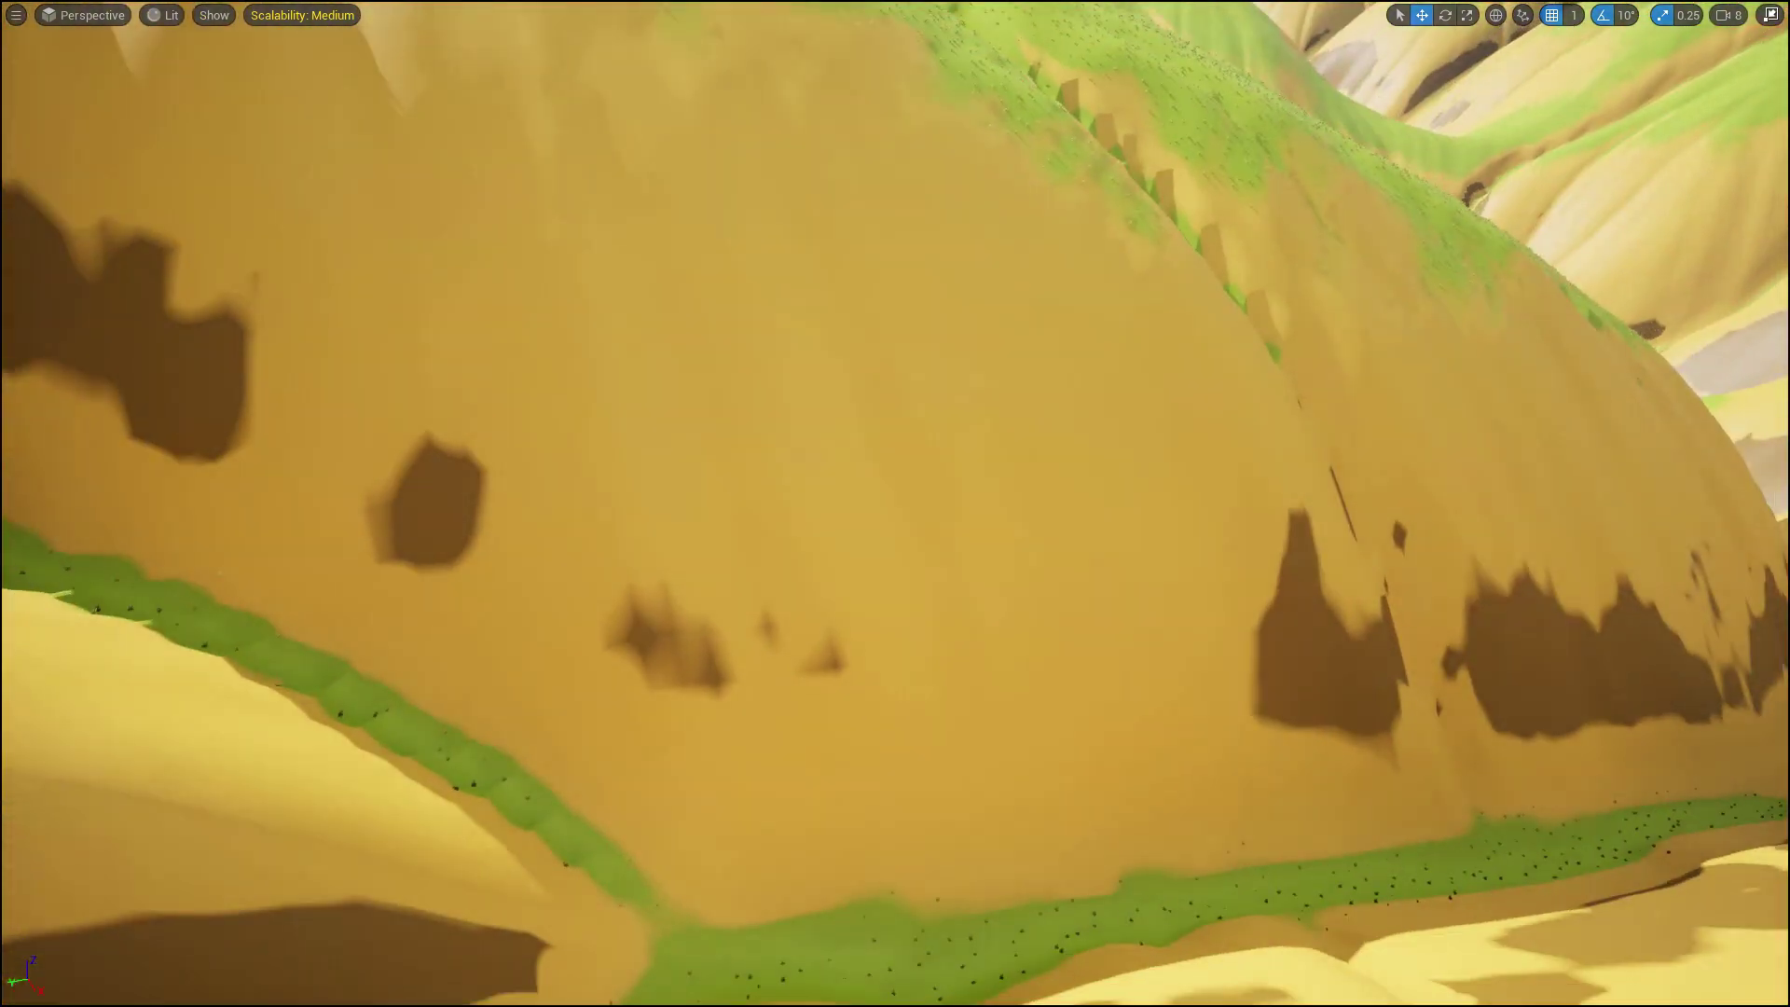
middle_click_drag(873, 487, 942, 434)
key("w")
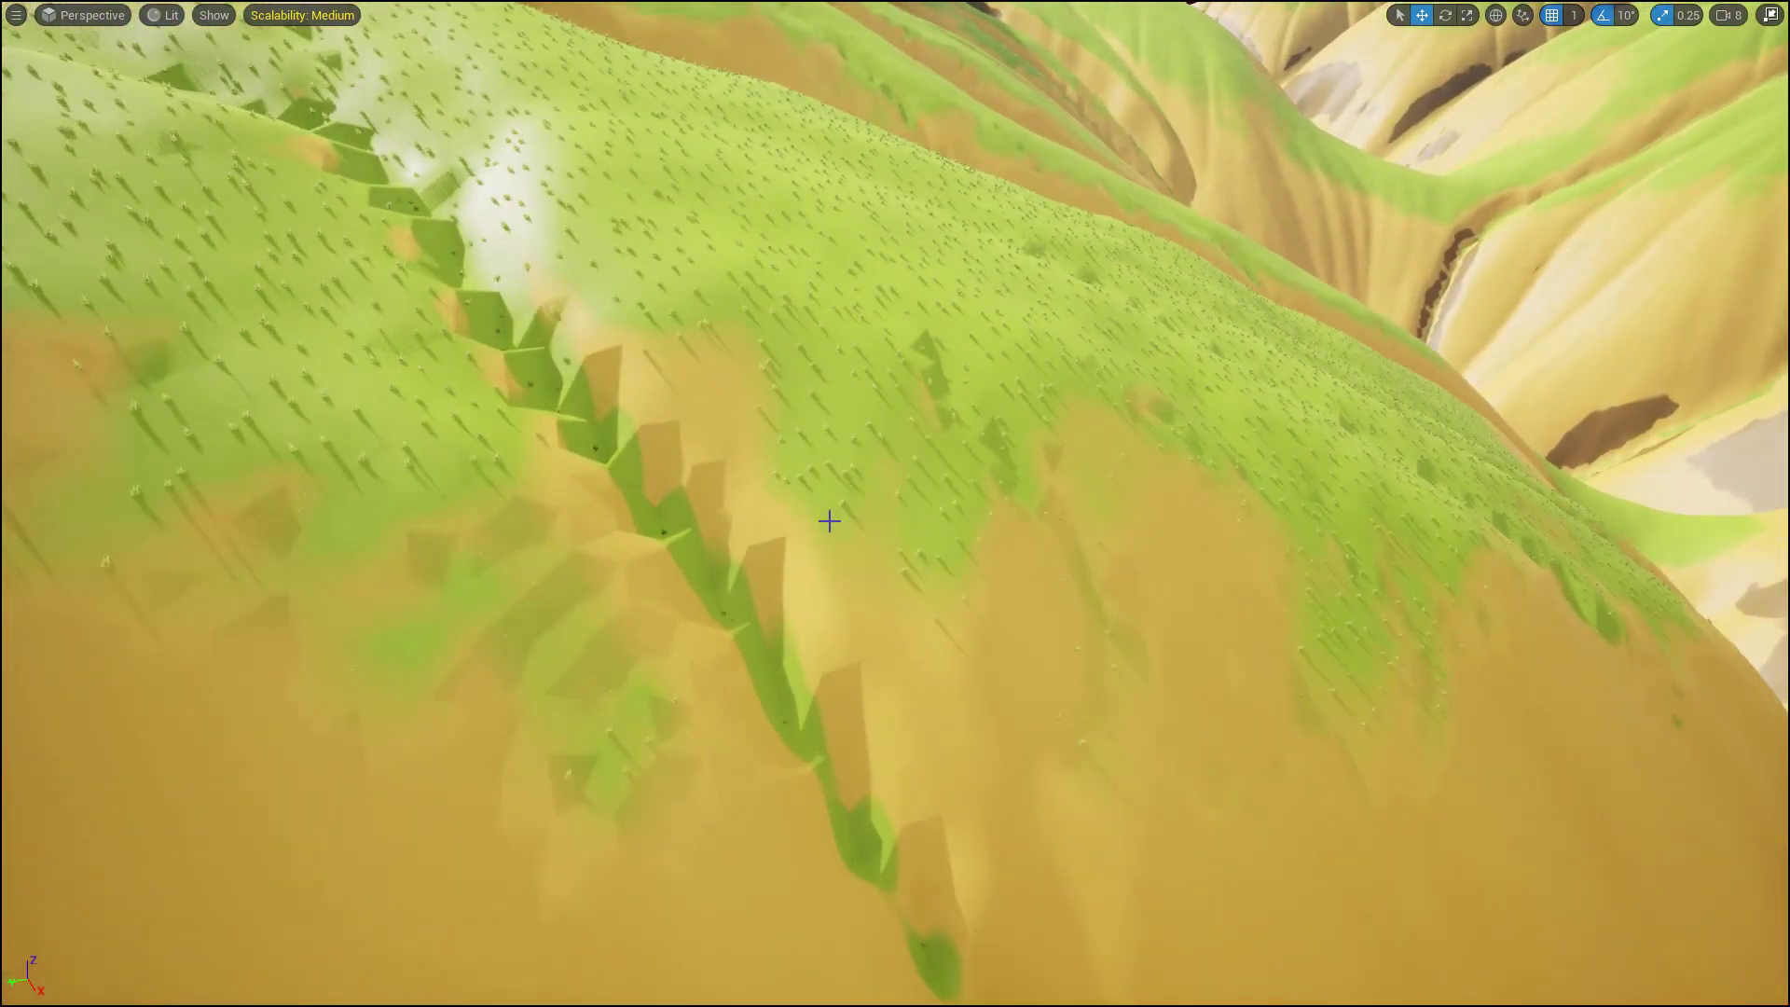
key("s")
right_click_drag(843, 524, 448, 513)
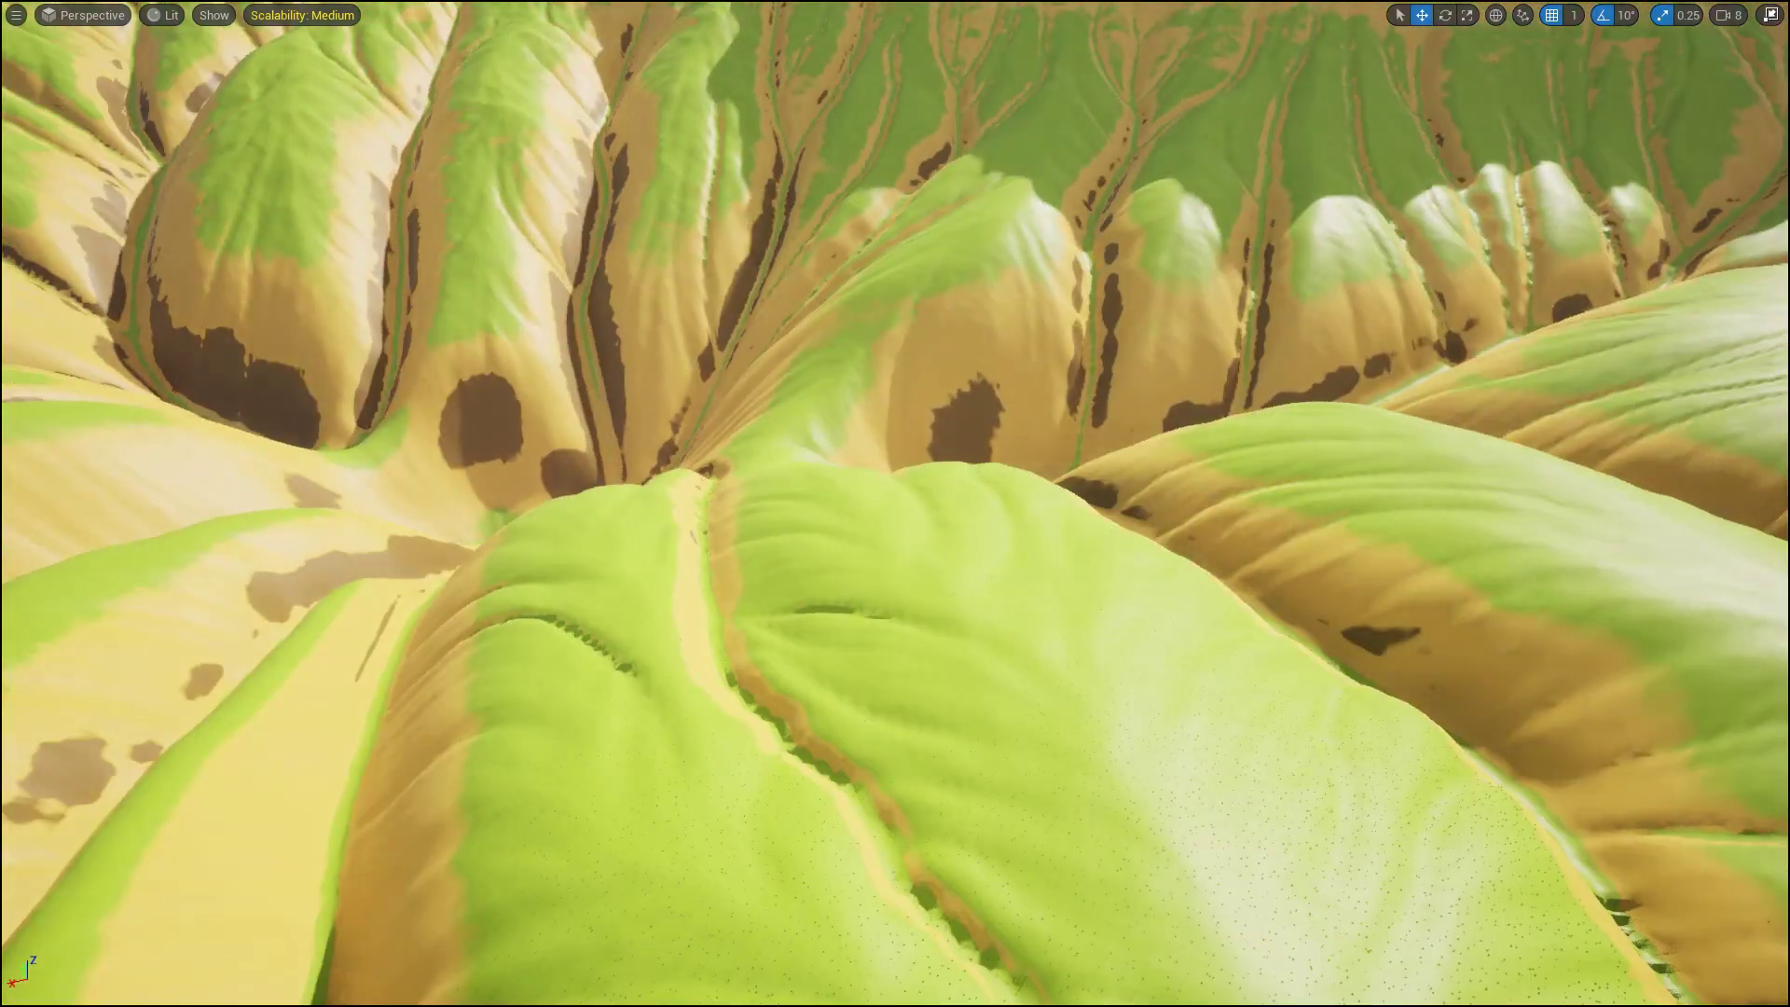
key("s")
- Leave the full-screen view and add a second grass variety to the Grass_1 grass type
key("F11")
left_click(1156, 42)
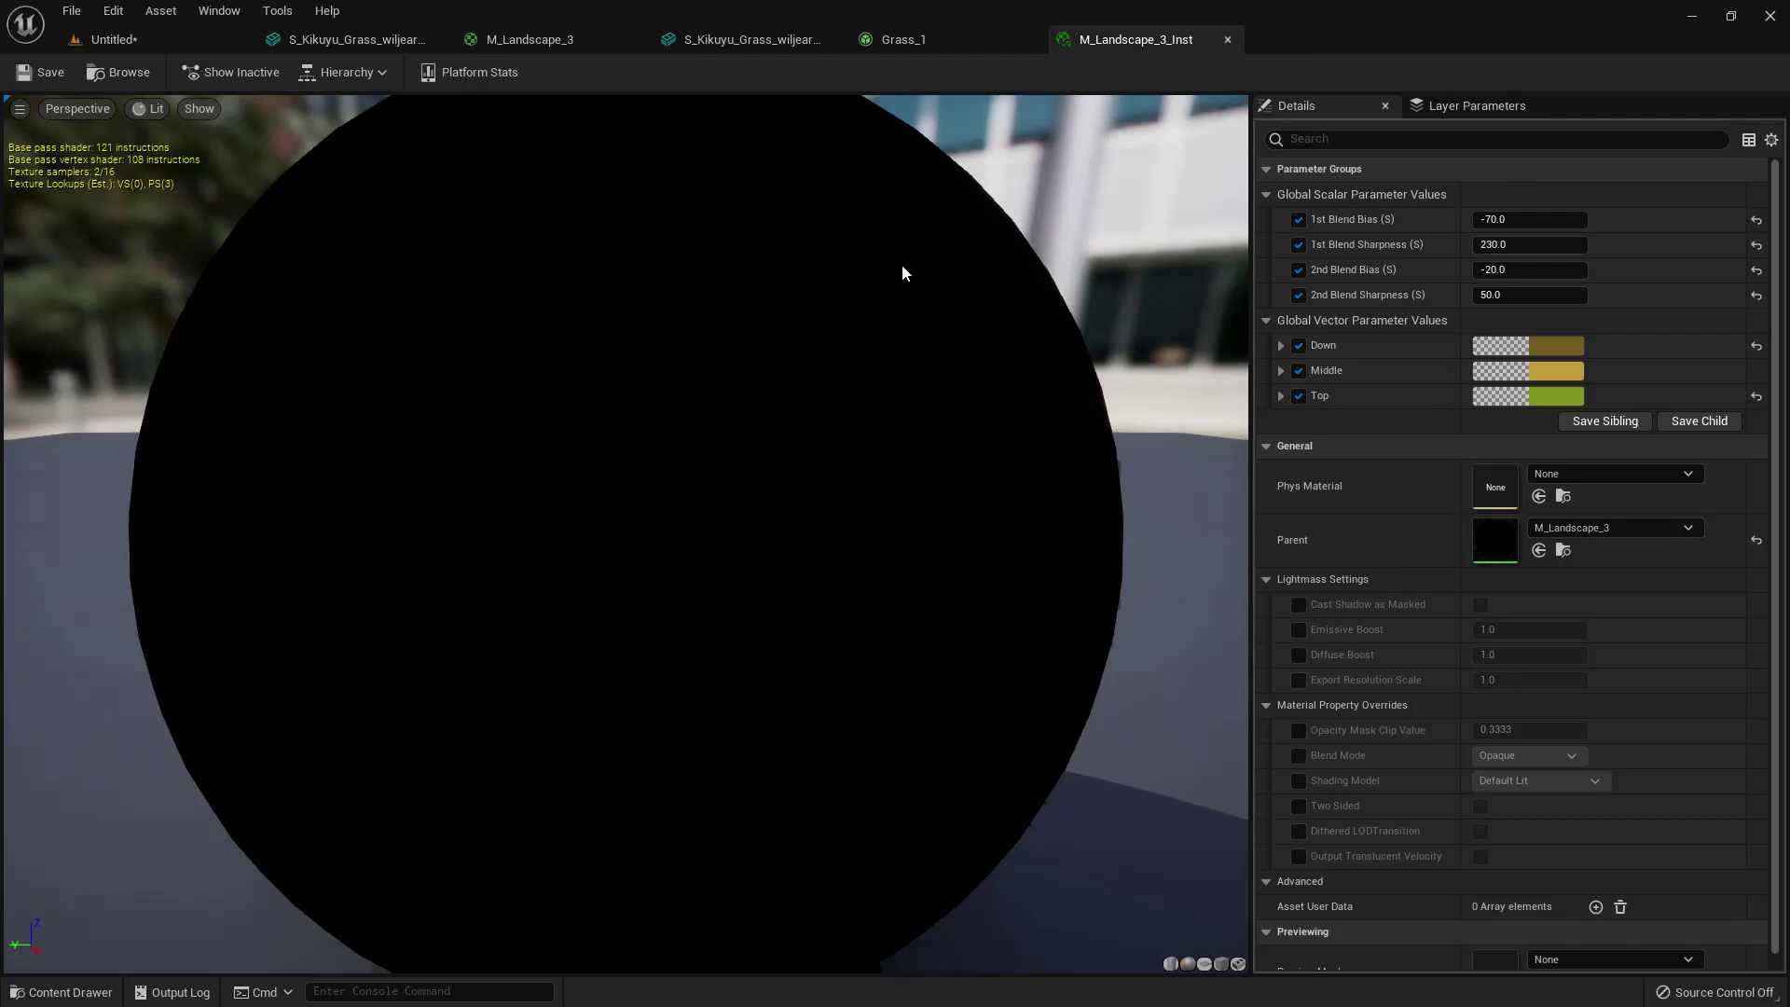
left_click(893, 41)
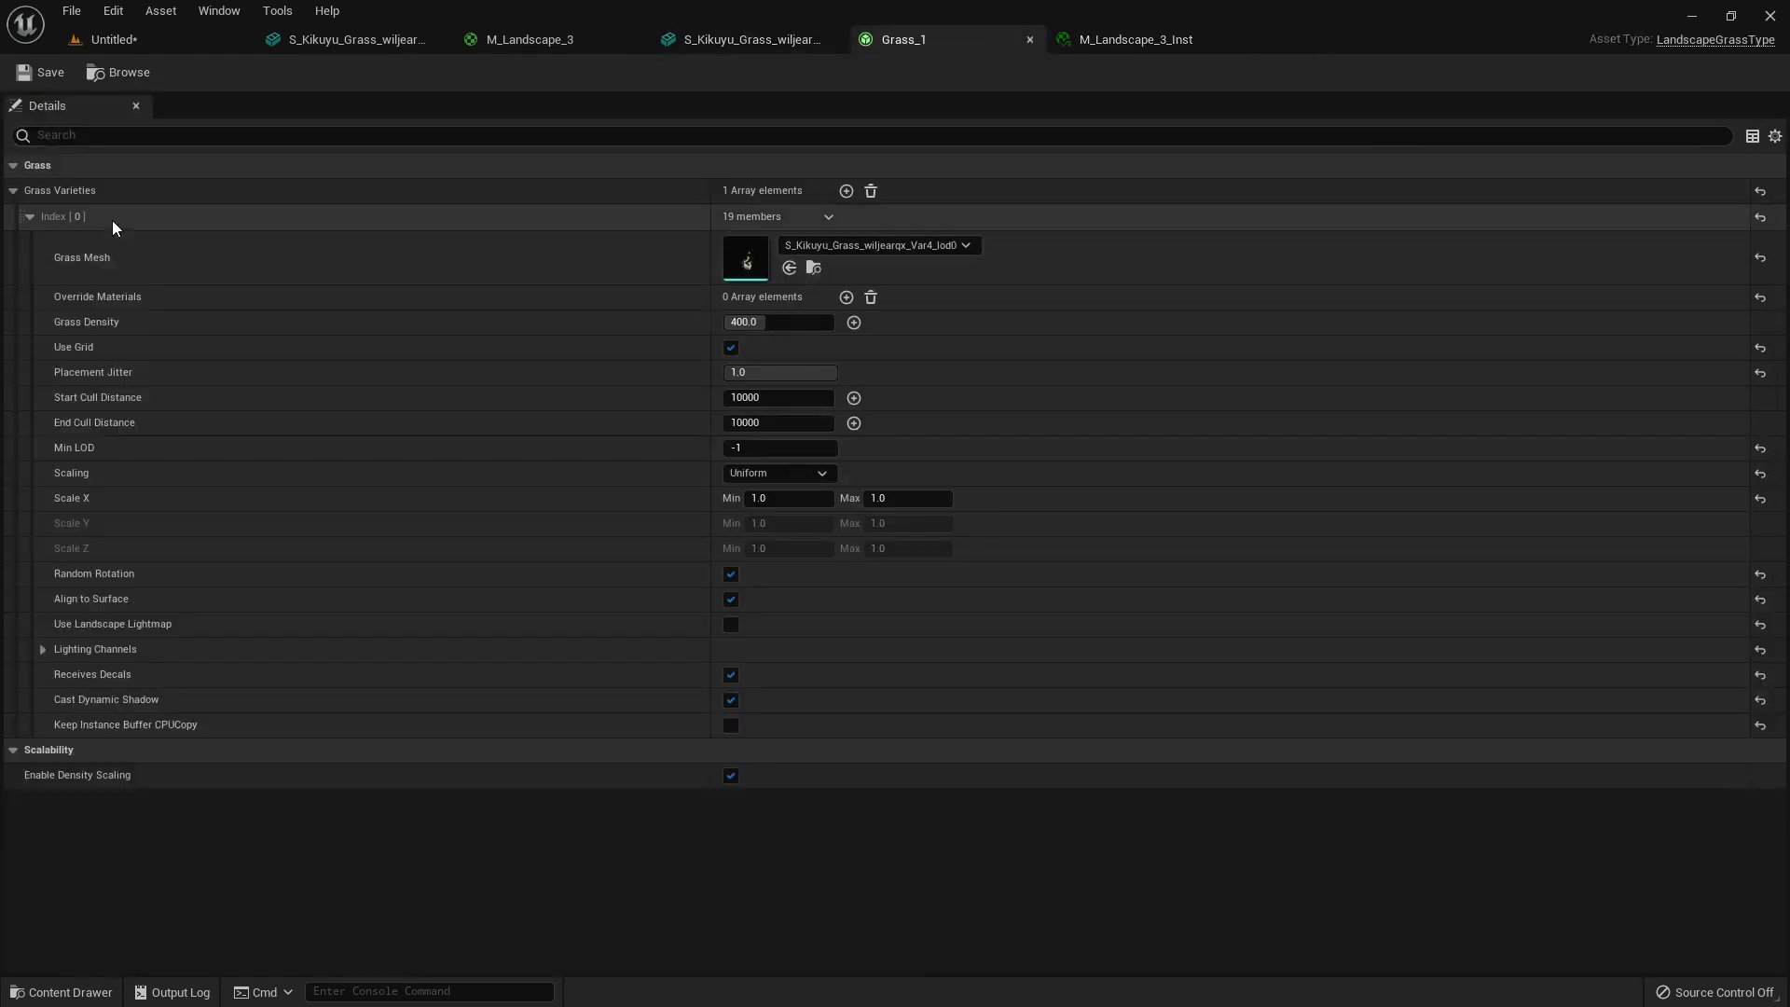
left_click(847, 191)
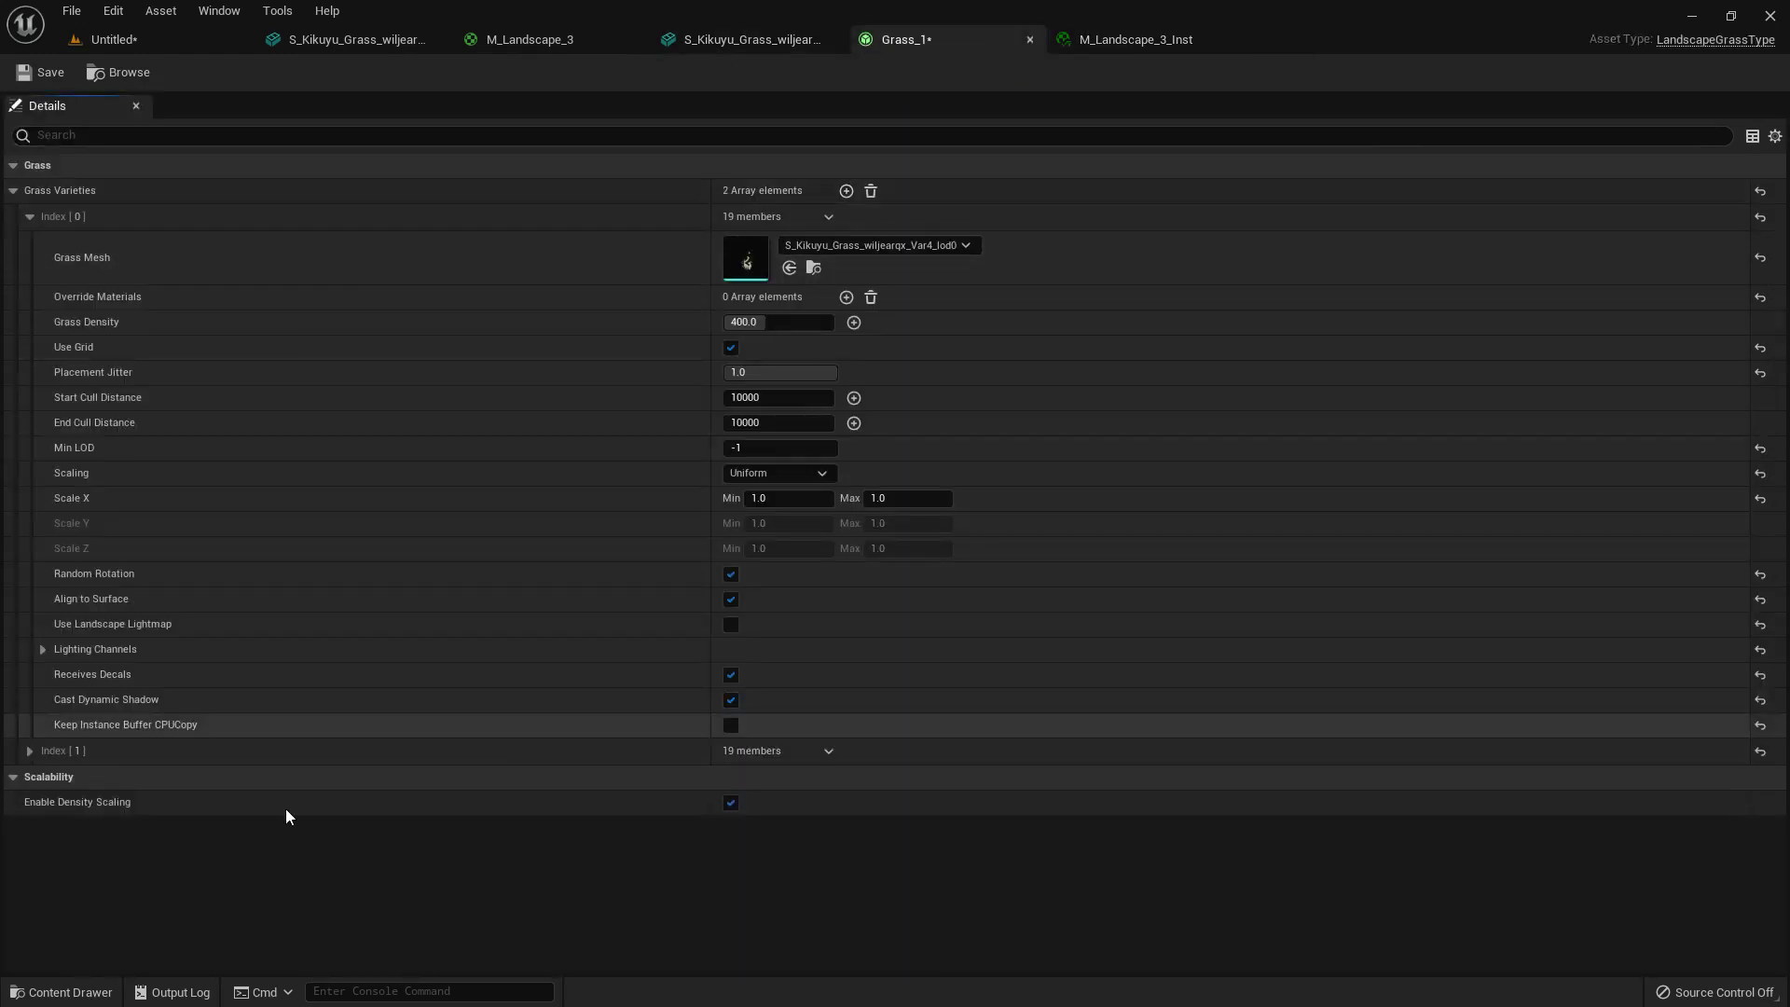
- Assign S_Kikuyu_Grass_wiljearqx_Var10_lod0 as the second variety's grass mesh and save Grass_1
left_click(35, 757)
scroll(920, 805, "down", 2)
left_click(841, 725)
type("grass")
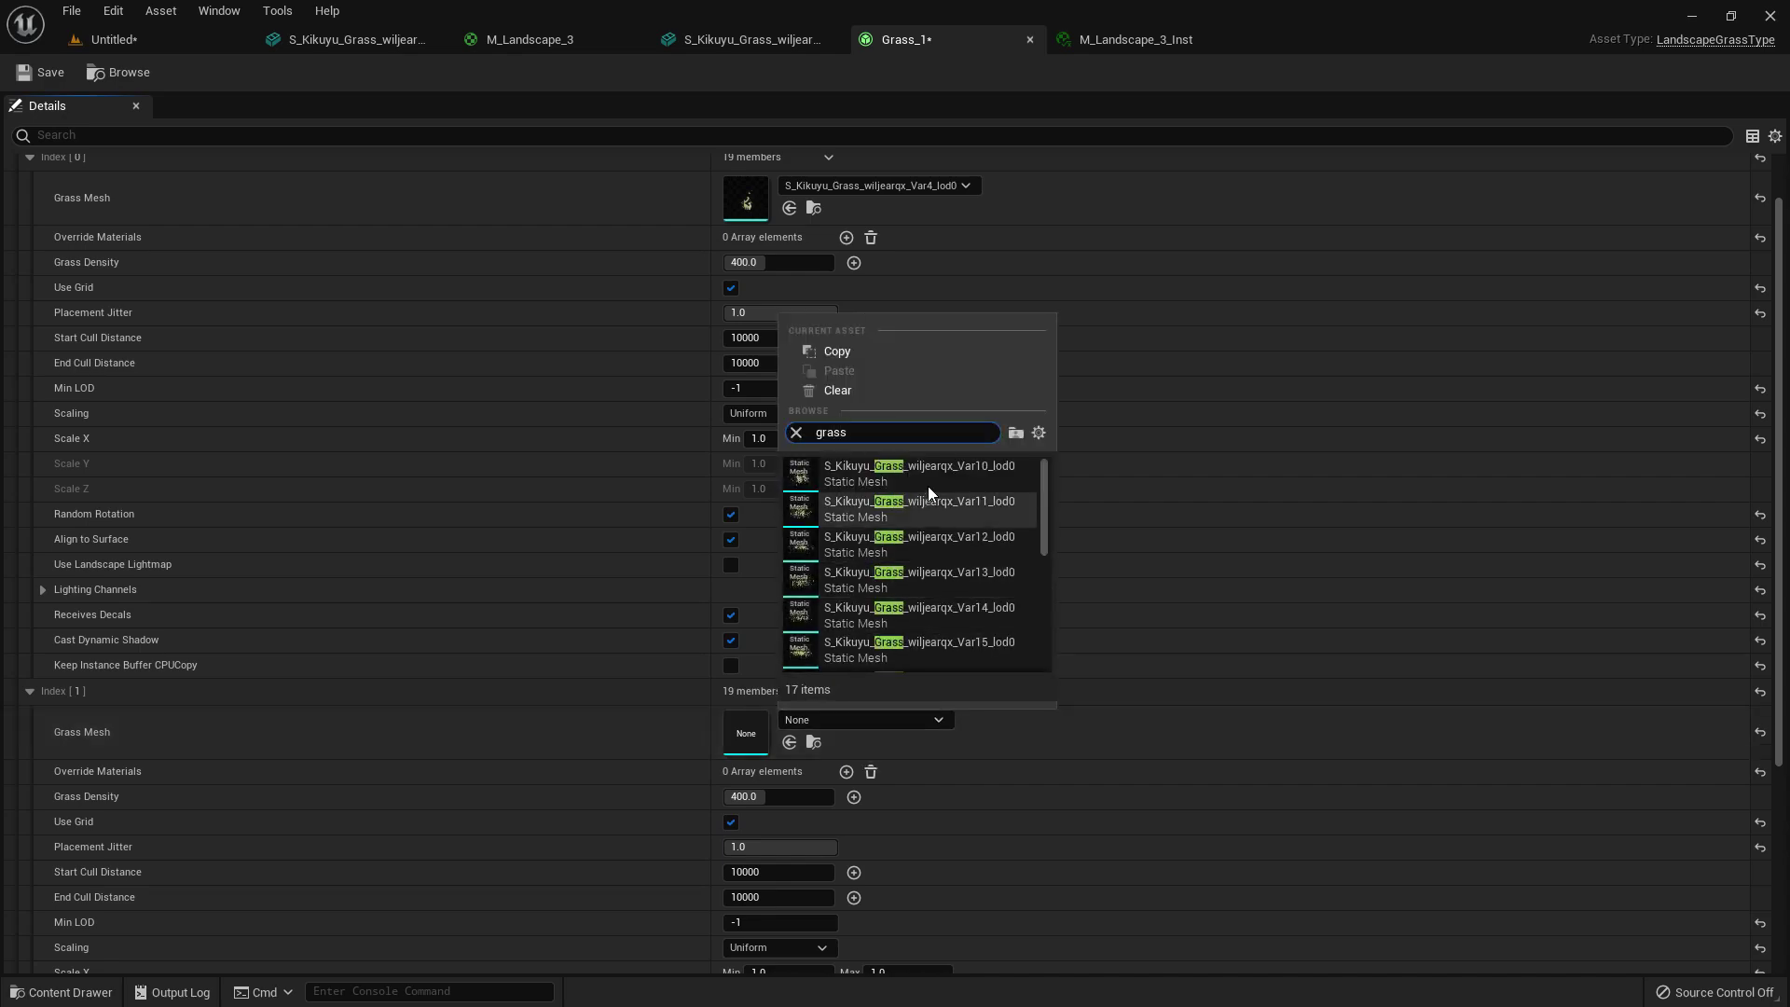
left_click(935, 468)
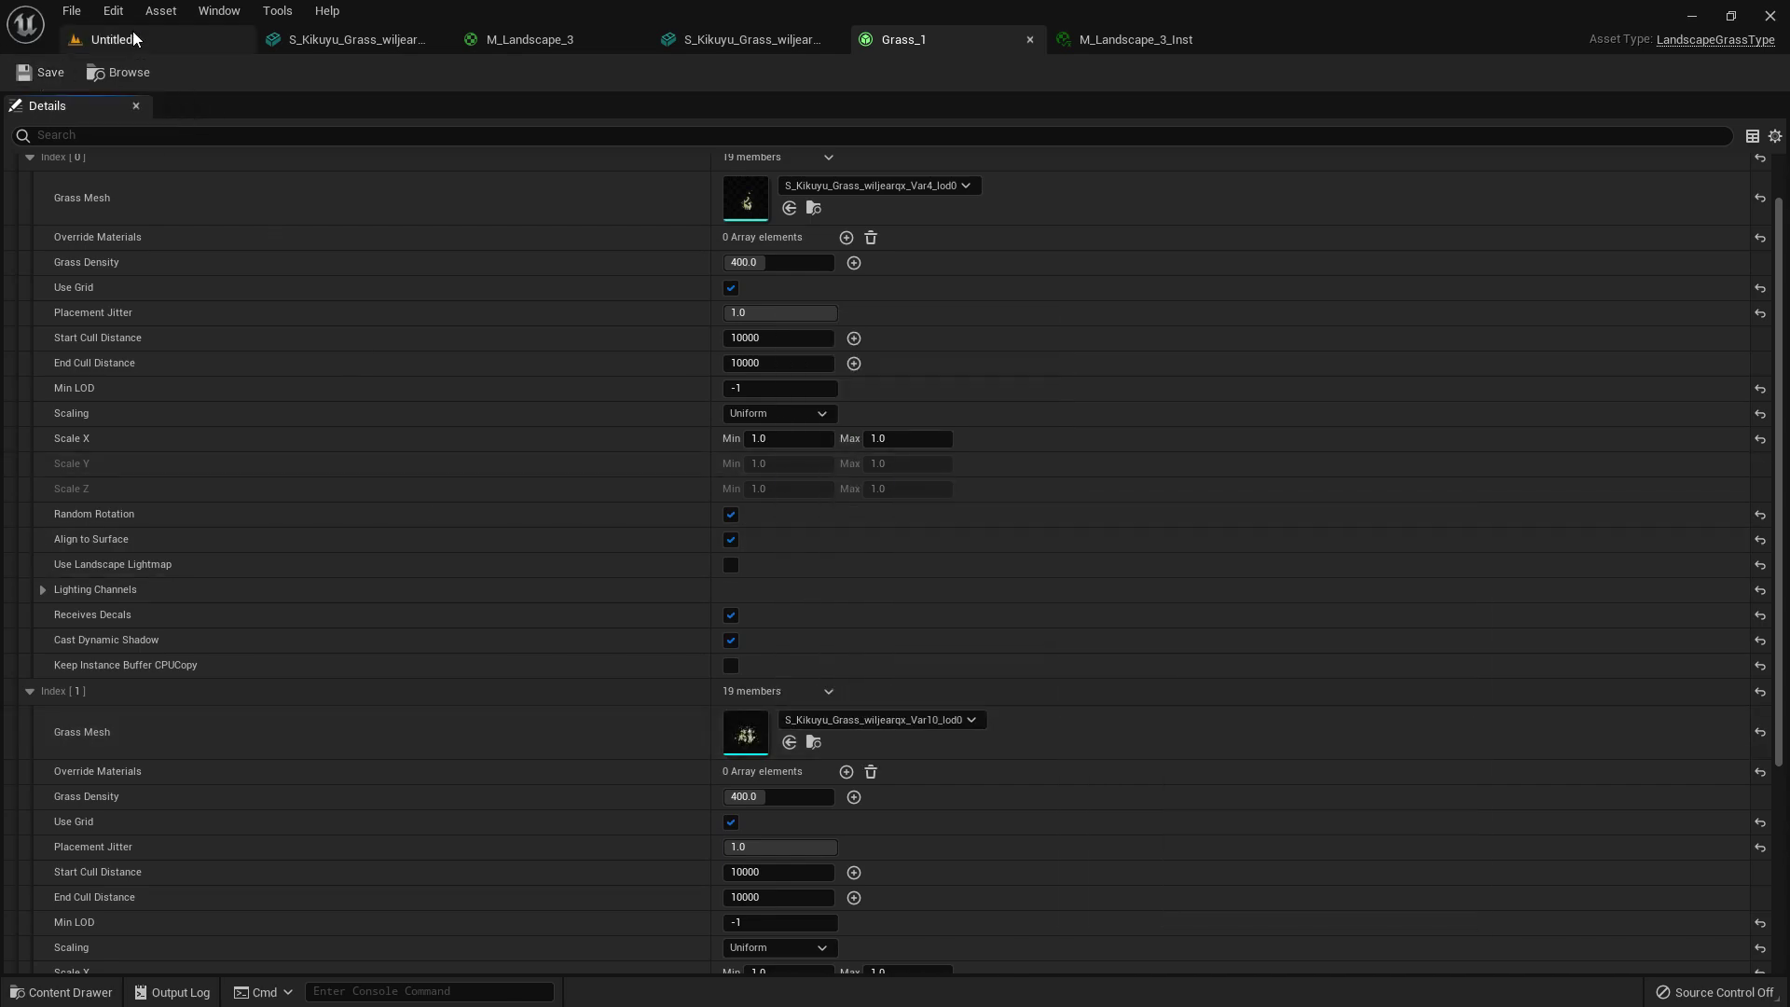
- Play the level and run the character through the grass to check the added variety, then stop the session
left_click(133, 37)
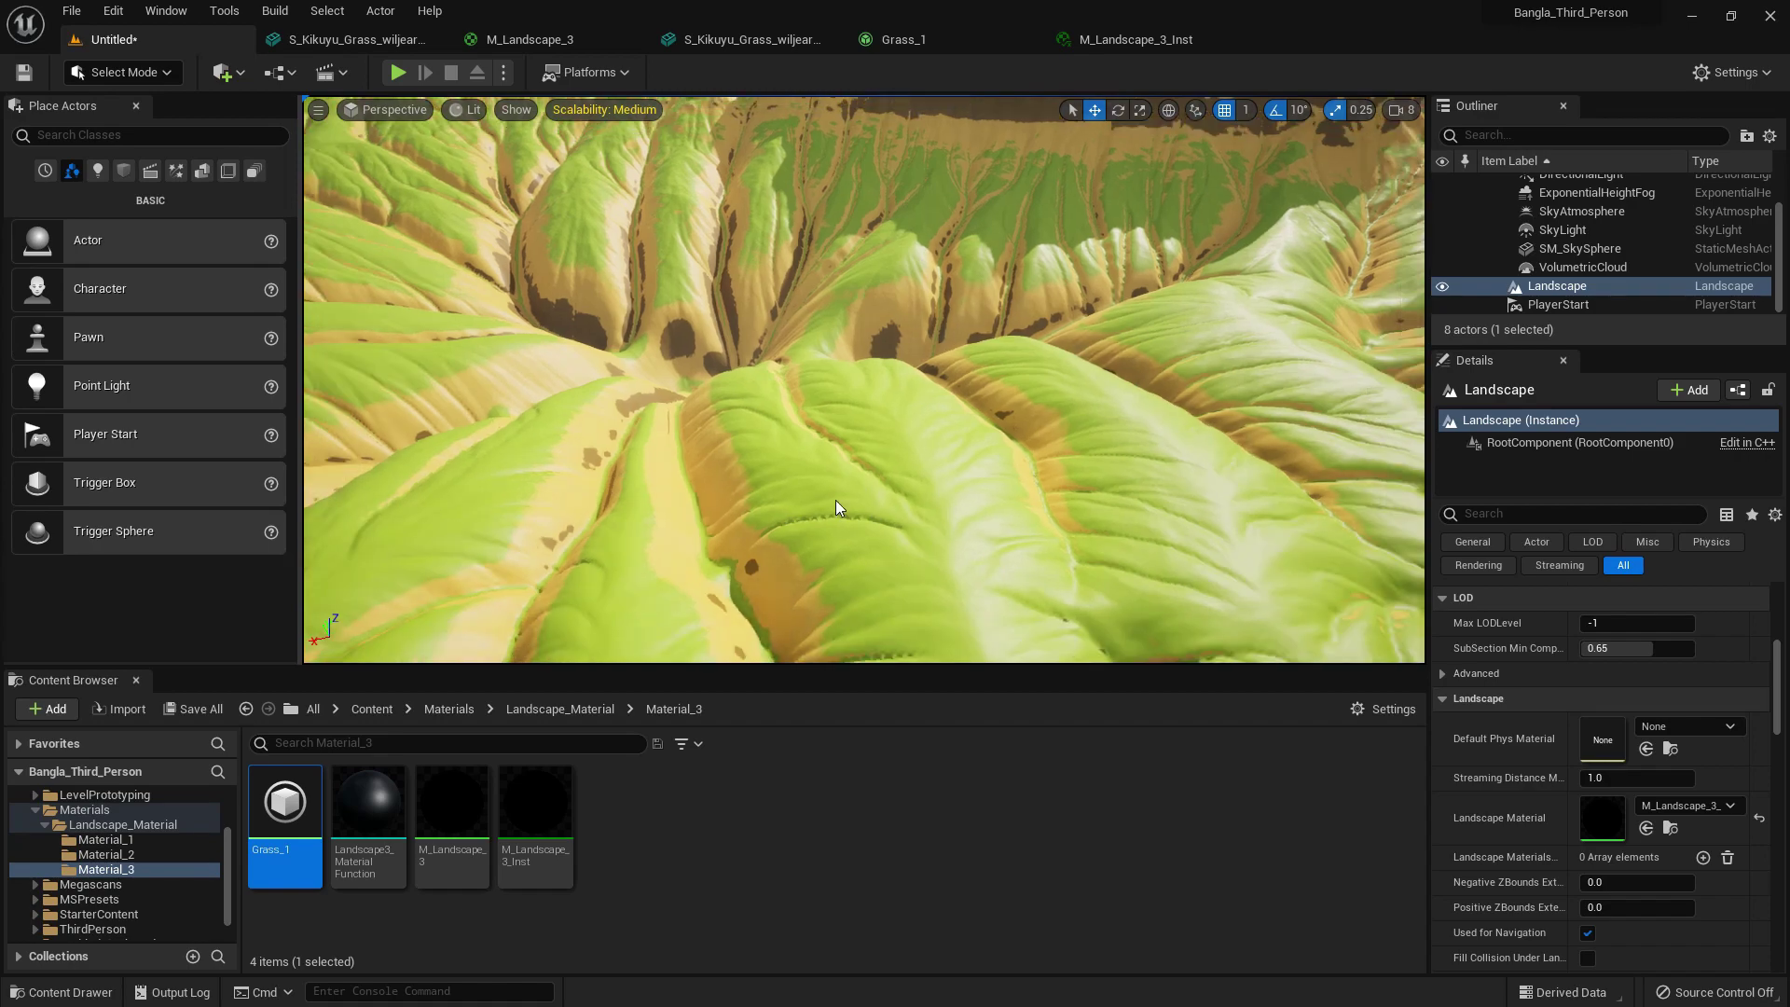
key("alt+p")
key("w")
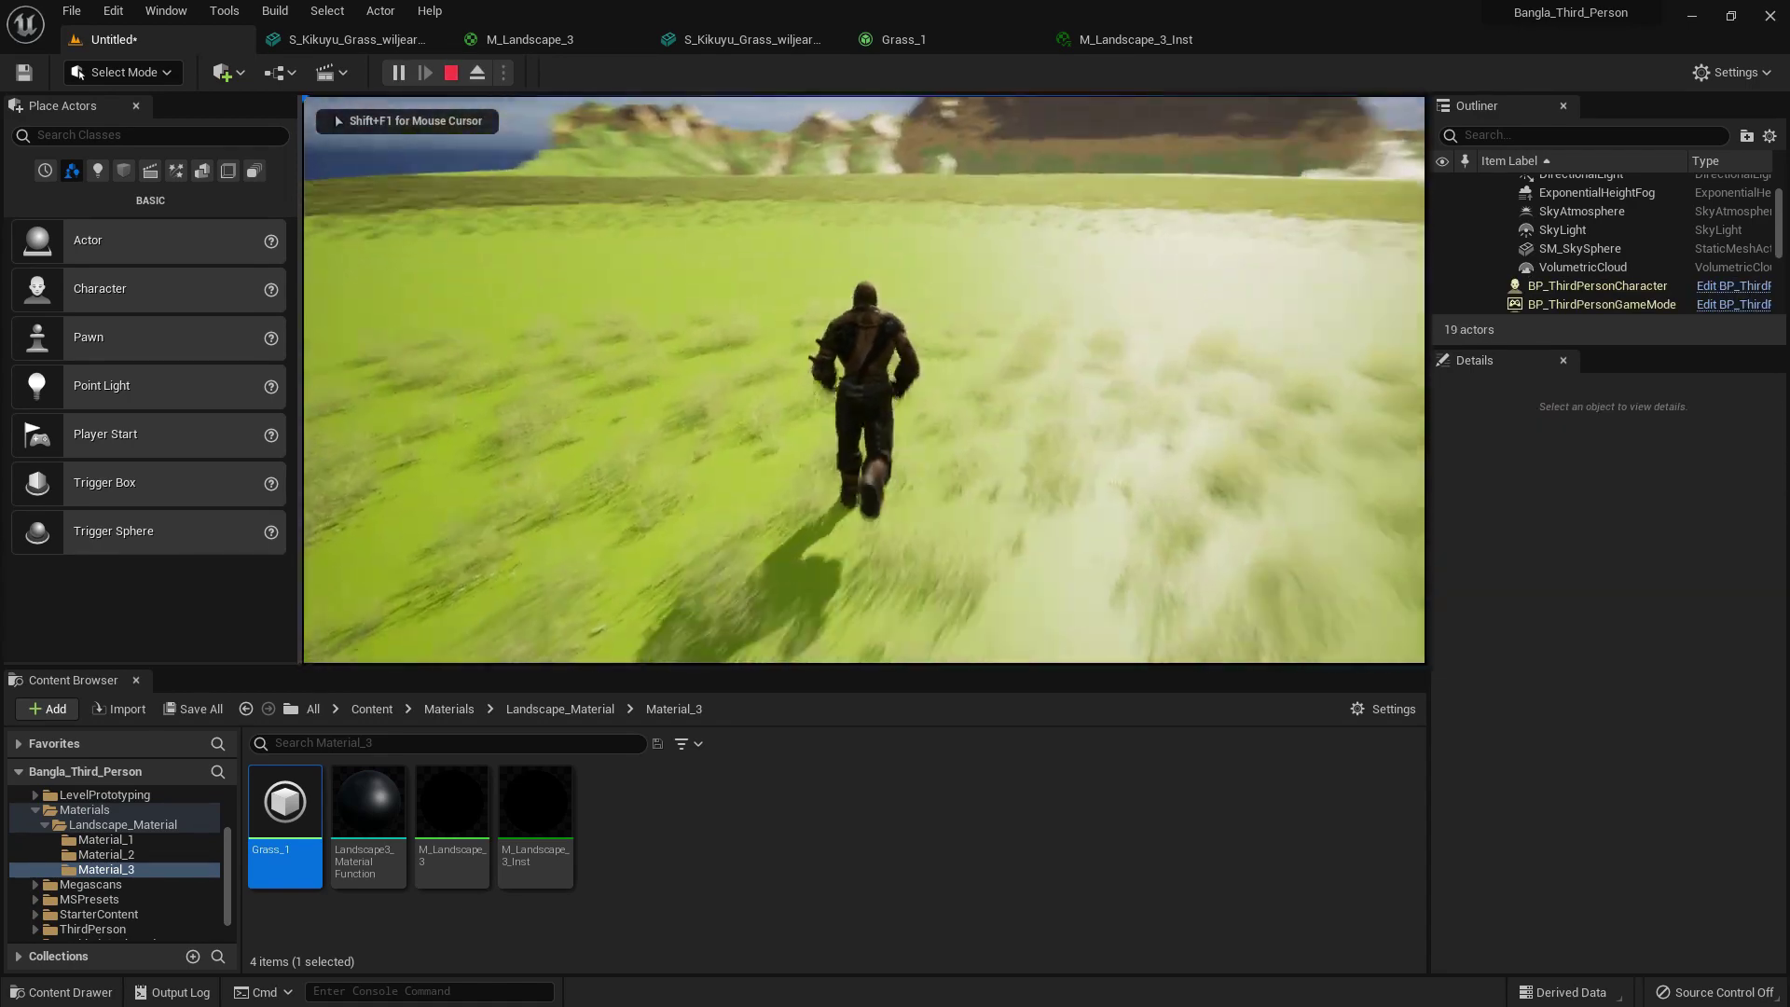
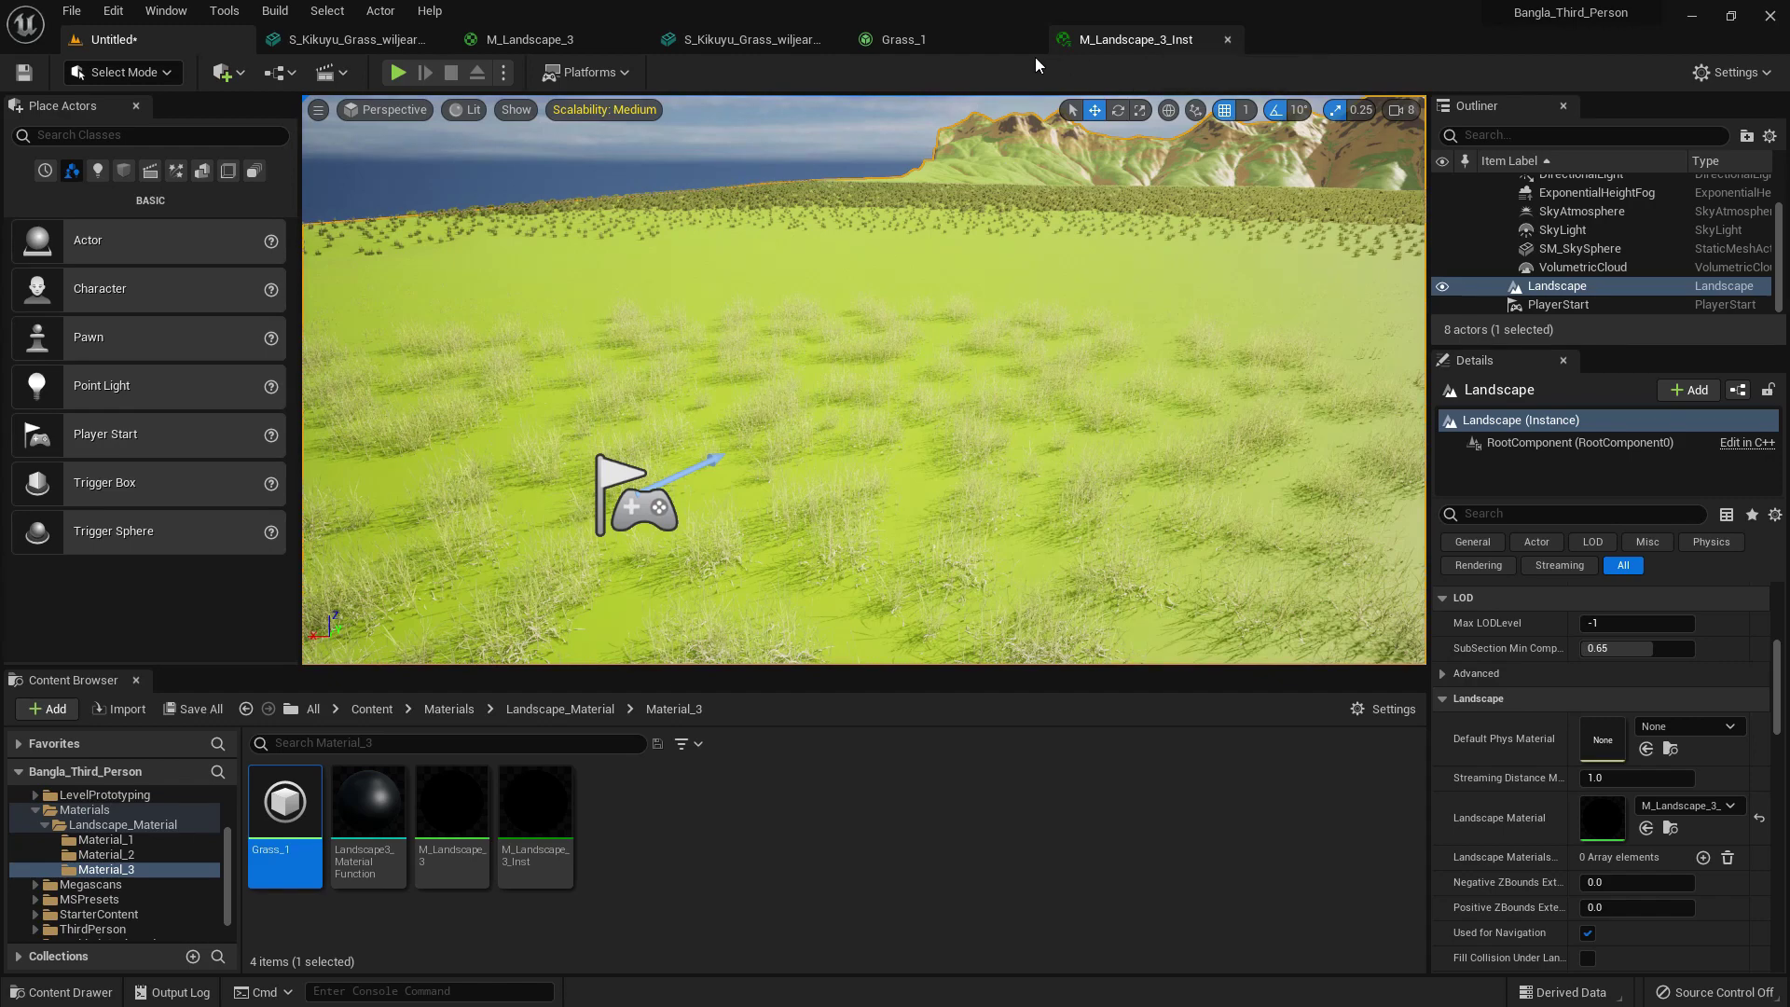
- Set the grass density of Grass_1's second variety to 1000 and save the asset
left_click(932, 42)
scroll(528, 197, "up", 2)
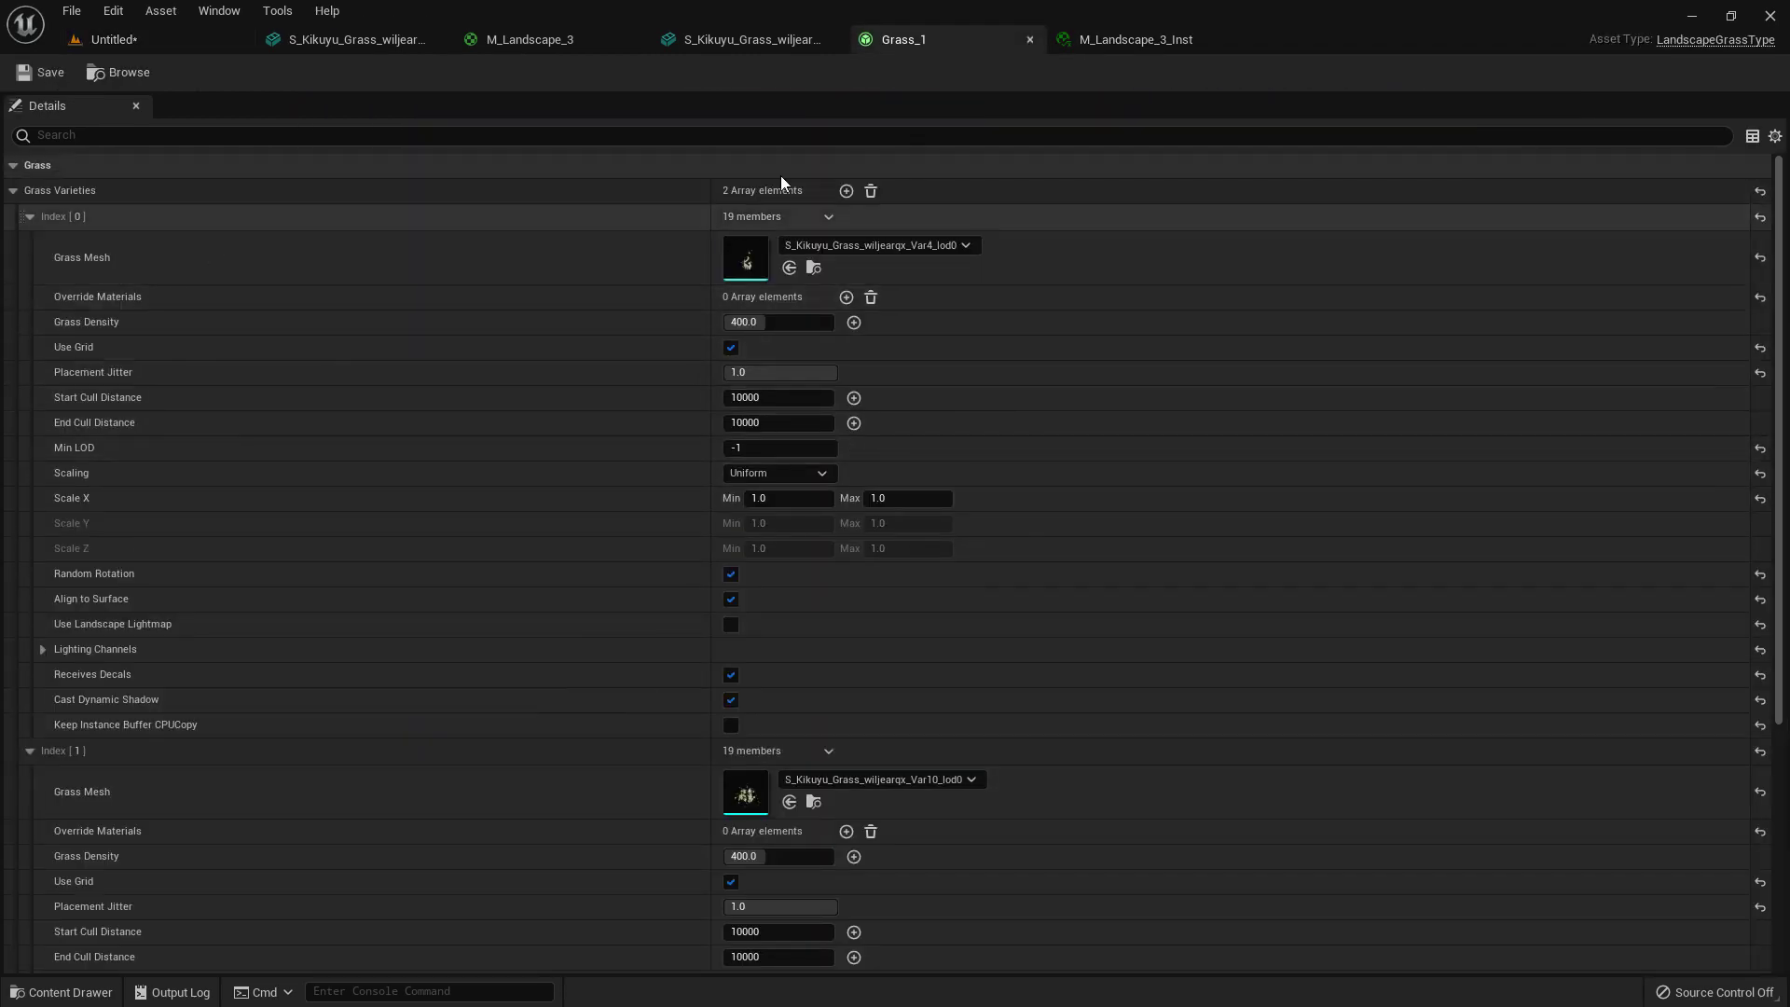
scroll(729, 572, "down", 4)
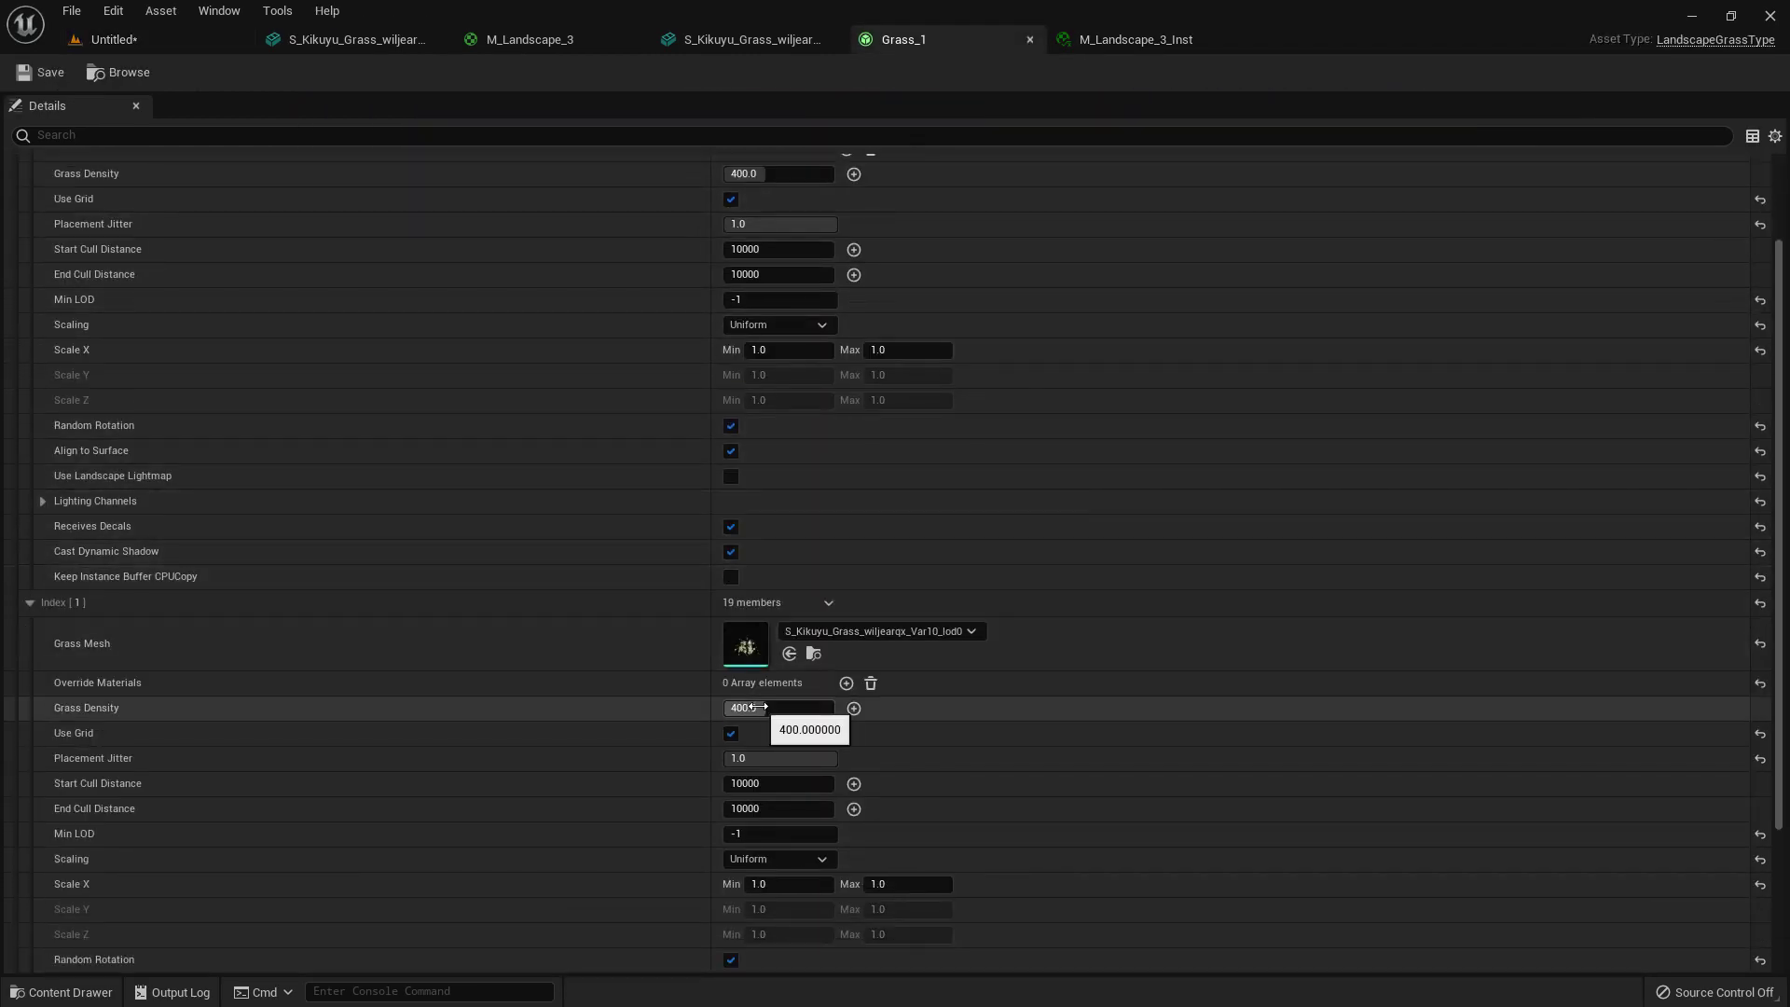
left_click(828, 708)
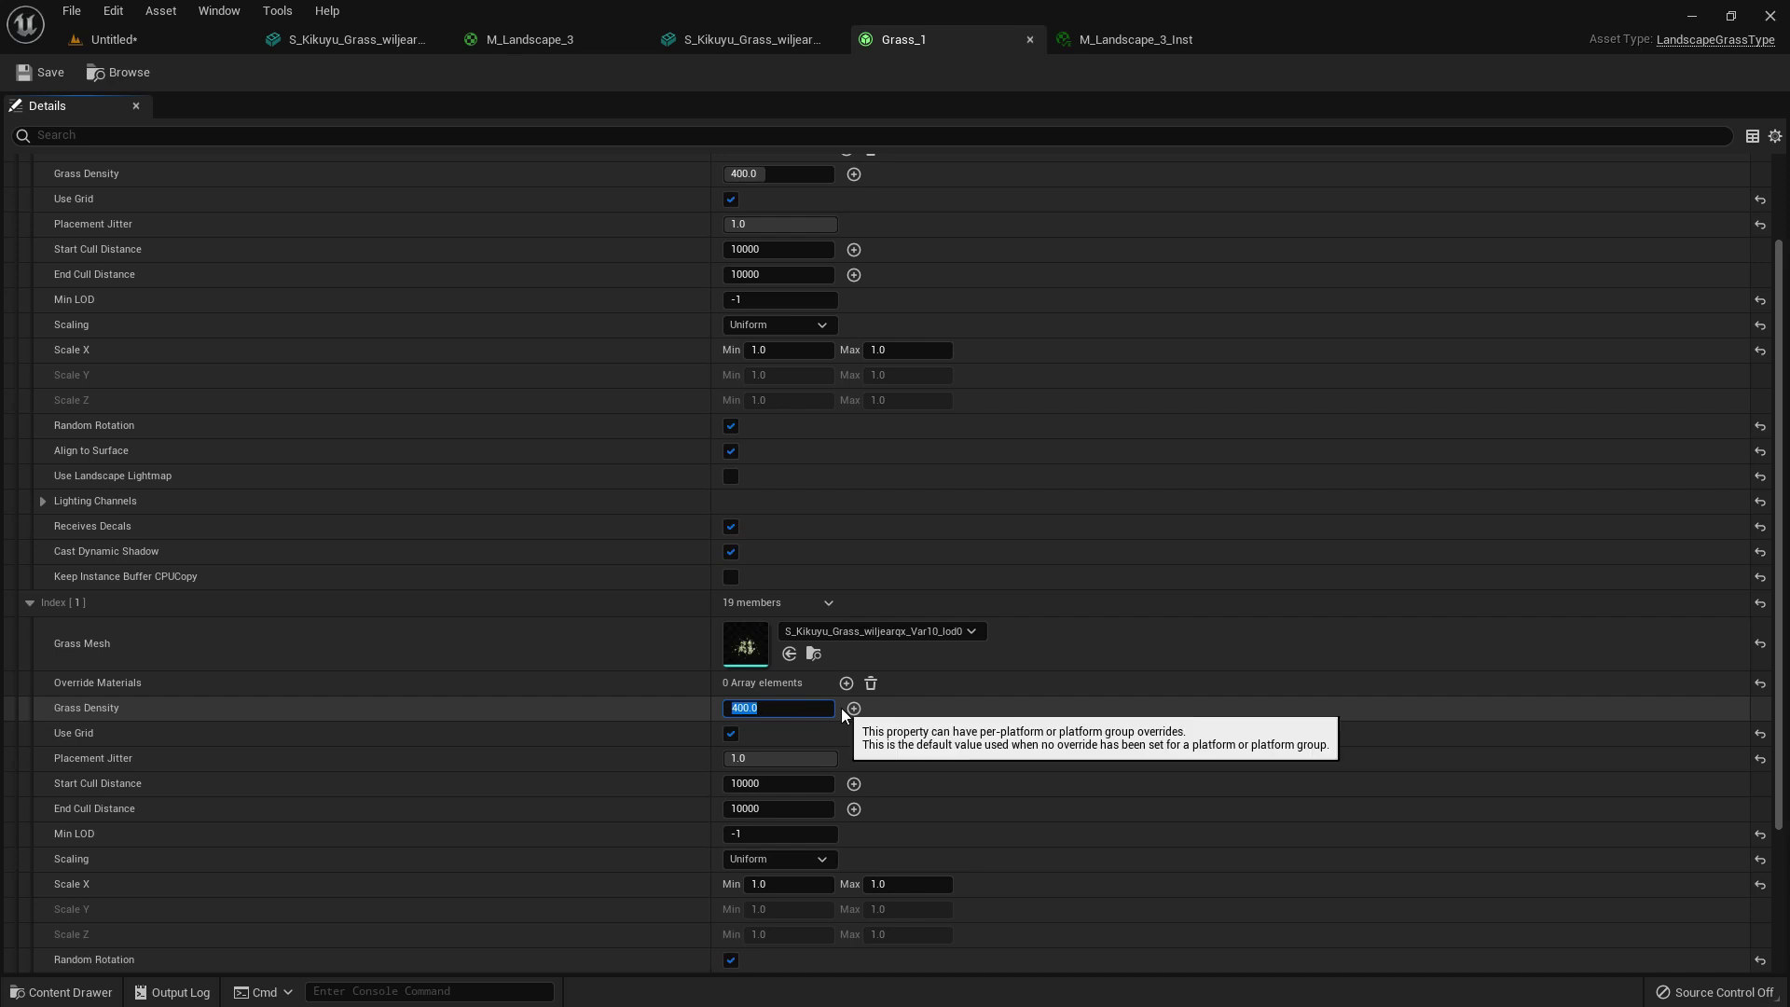
type("1000")
key("Return")
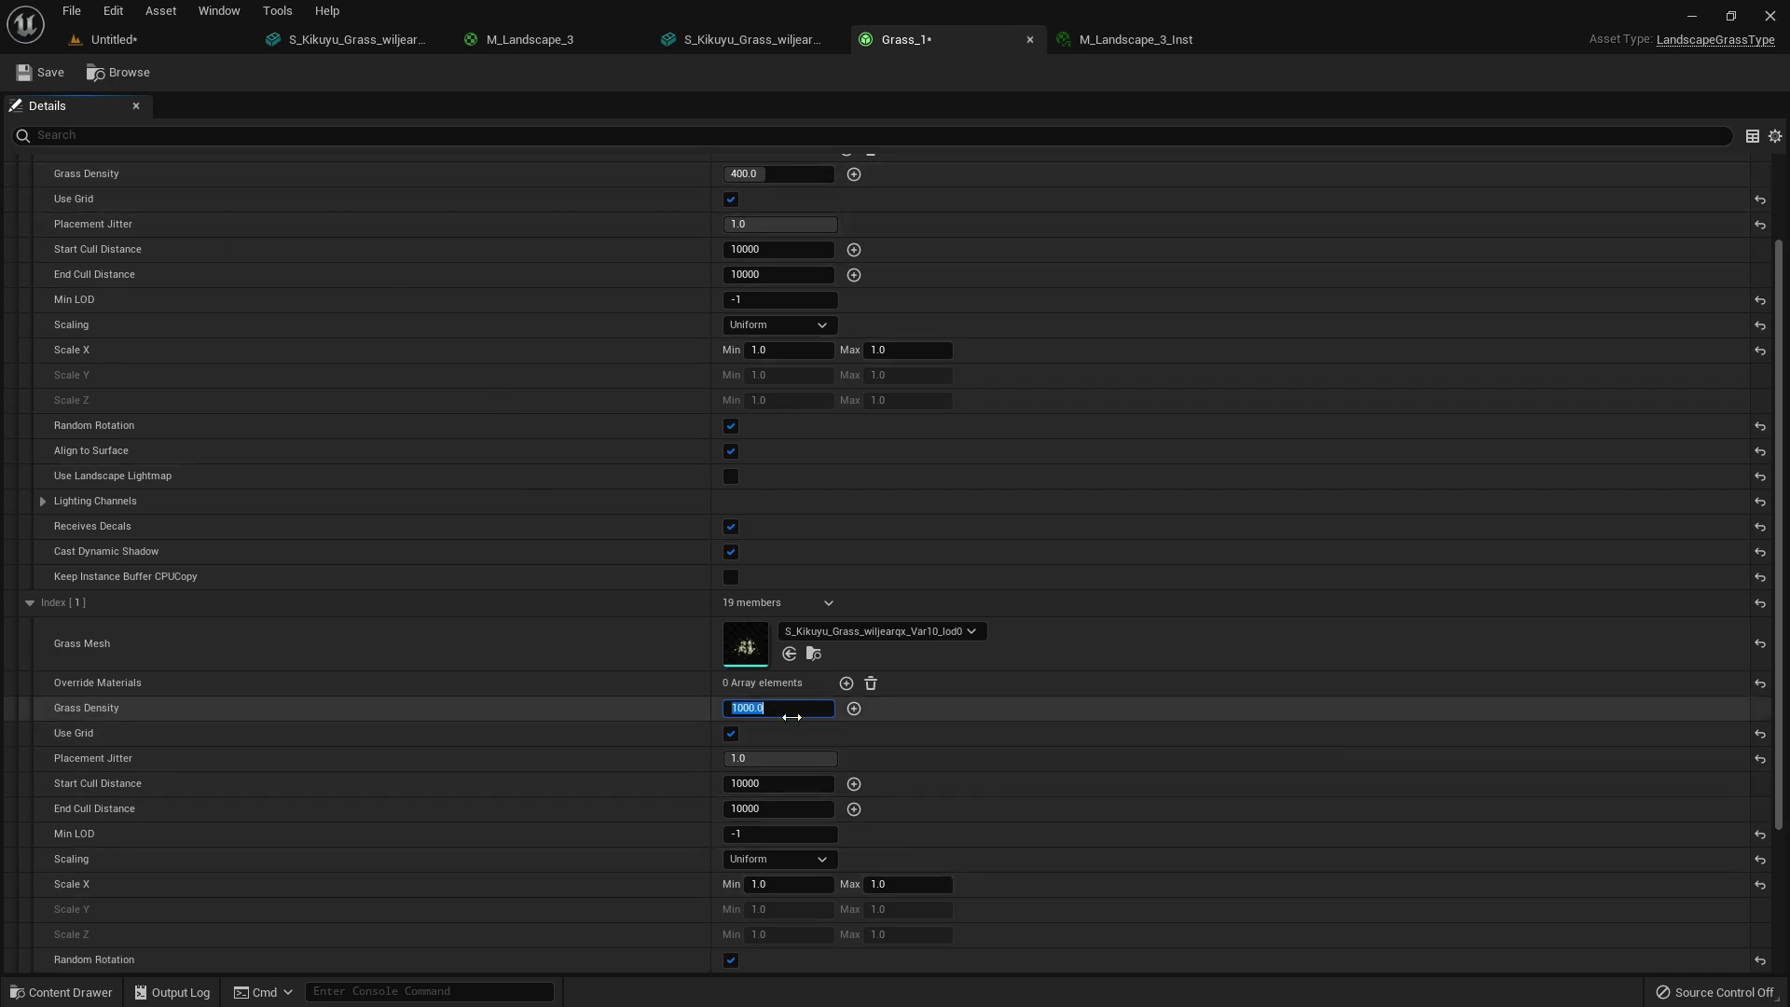
left_click(50, 71)
- Play the level and run the character in several directions to examine the denser grass coverage
left_click(149, 39)
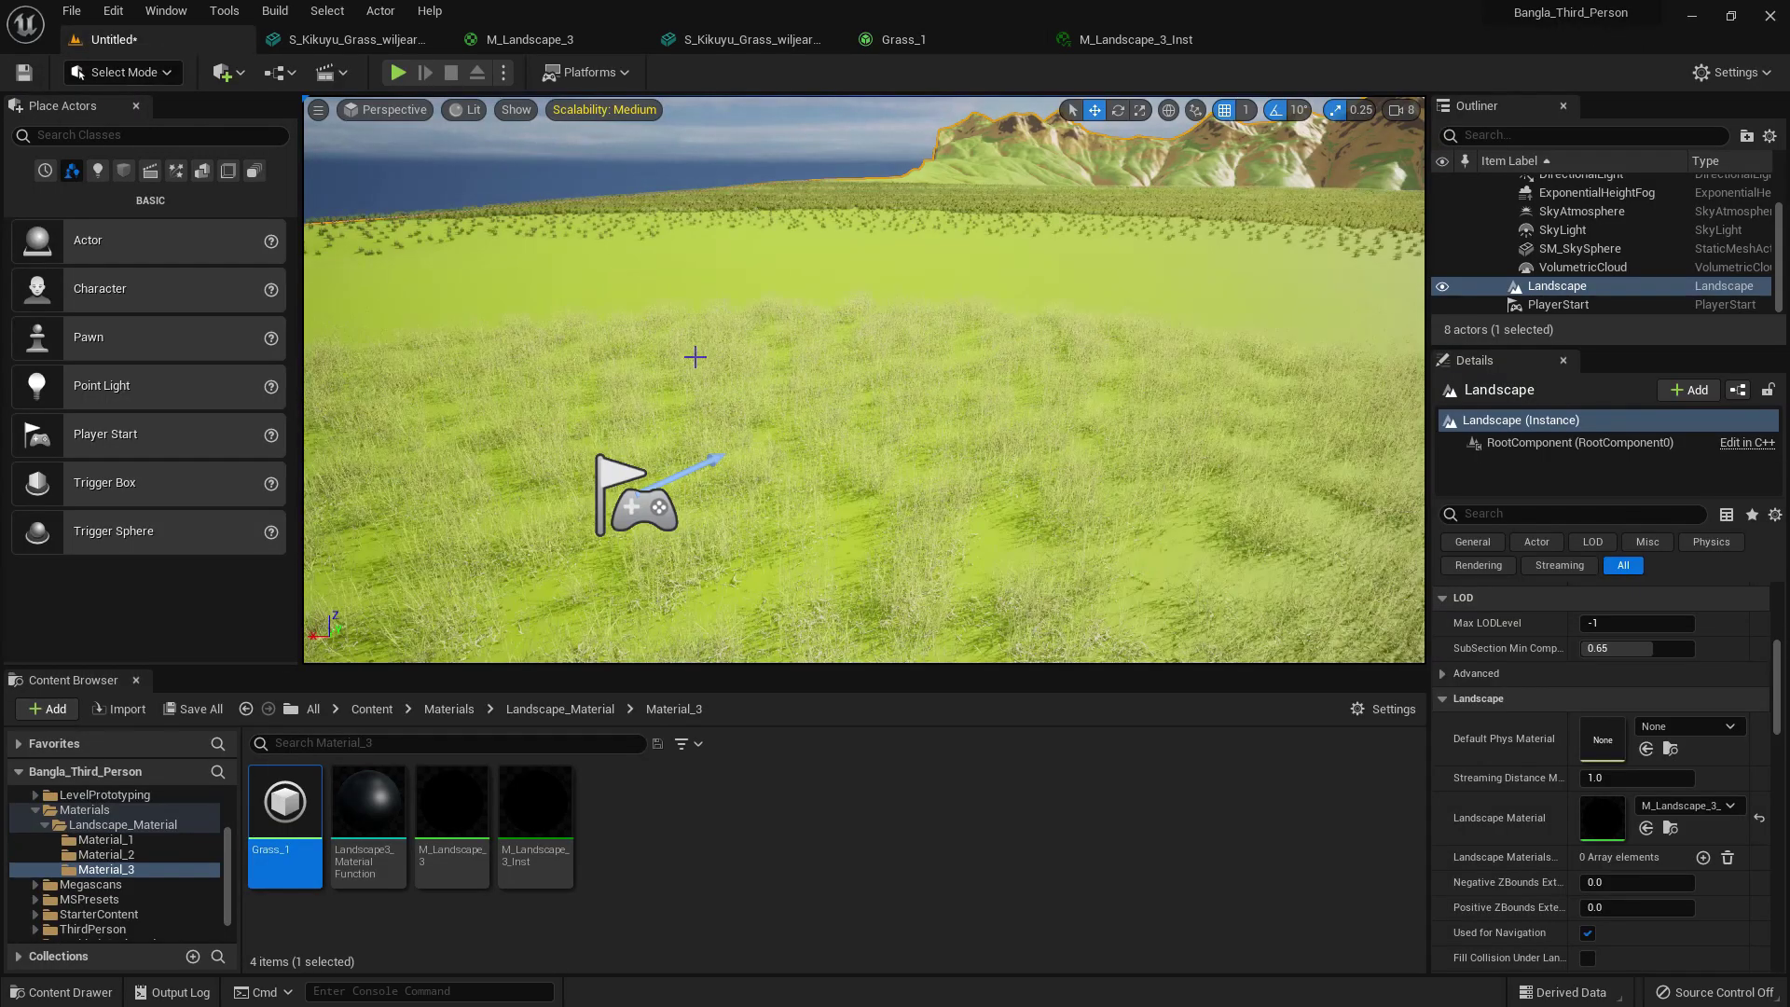
key("alt+p")
key("w")
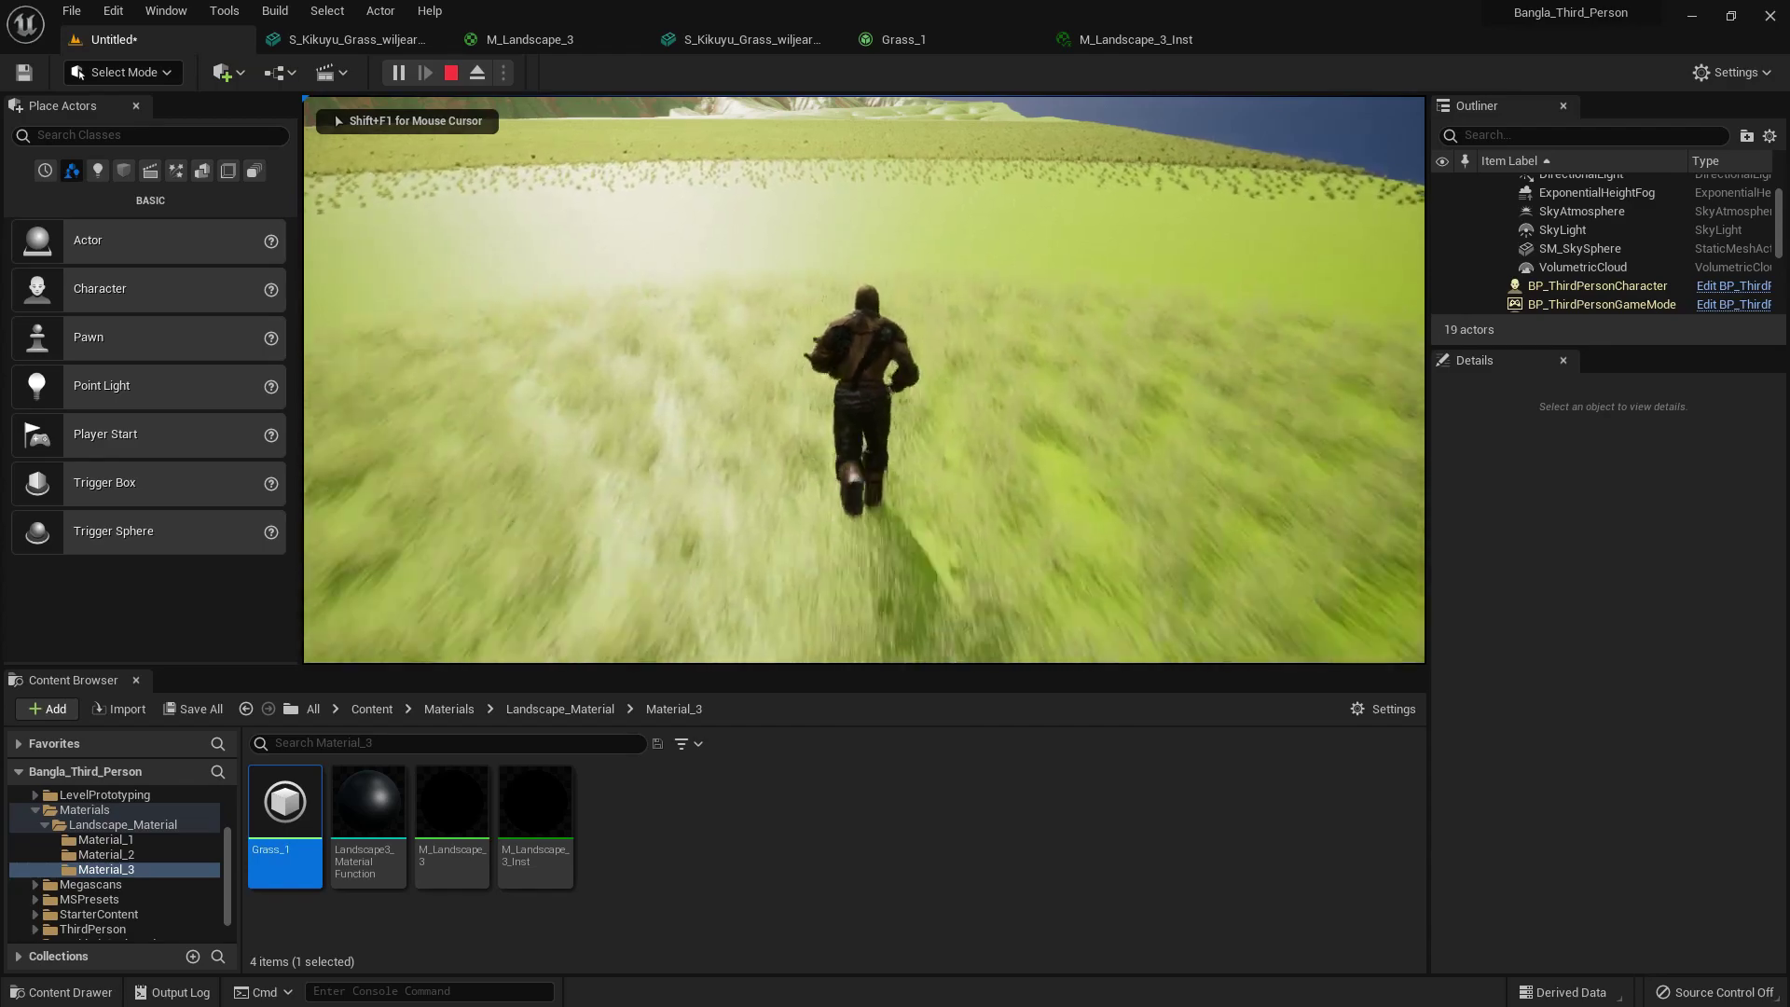
key("d")
key("w")
key("s")
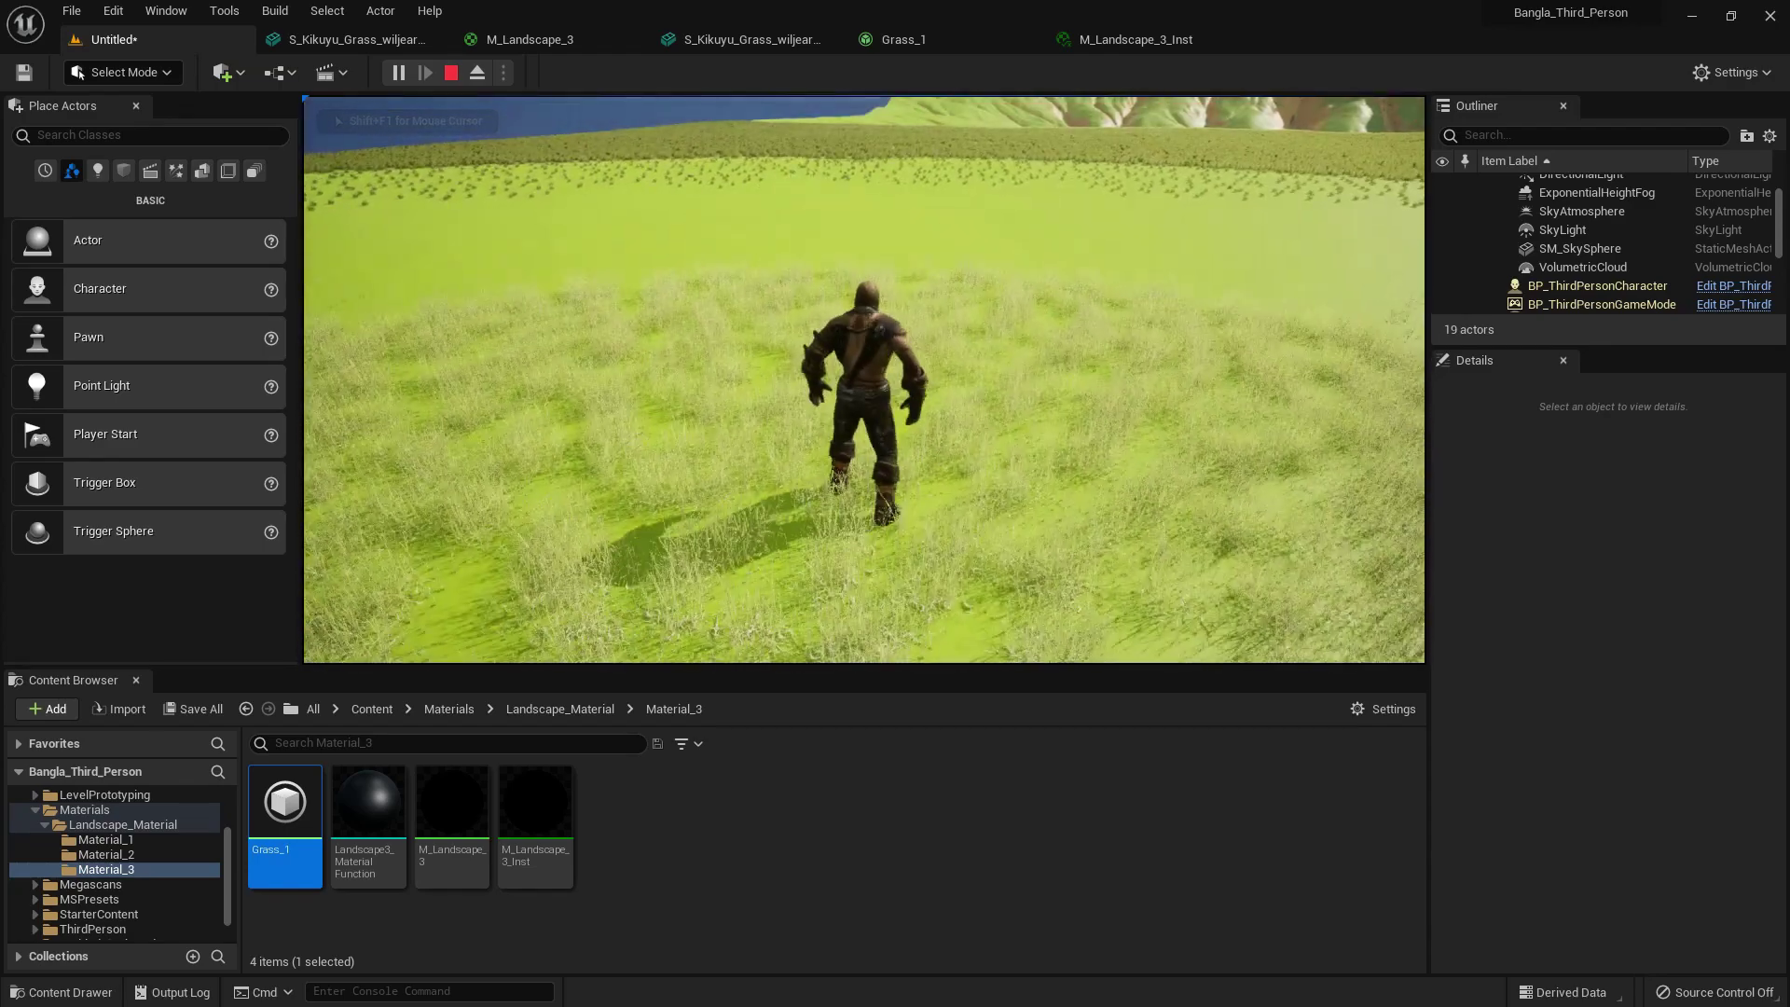
key("a")
key("w")
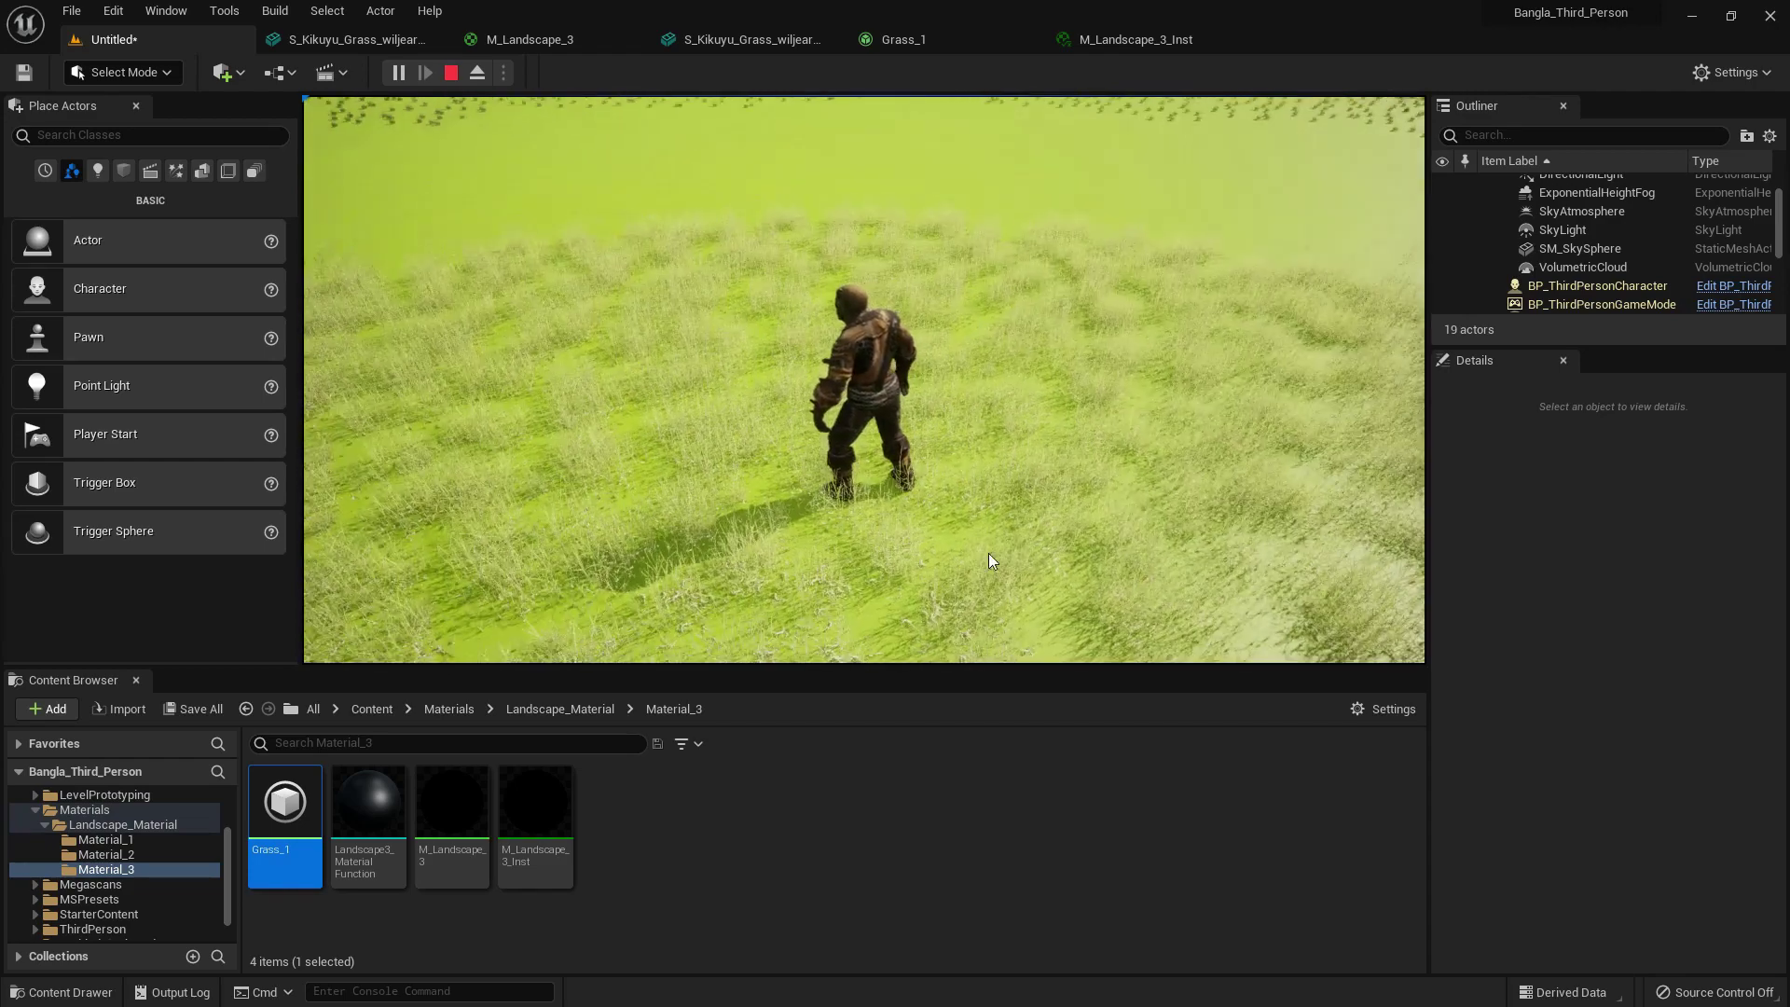
key("Escape")
- Set the start cull distance of Grass_1's second variety to 500
left_click(943, 36)
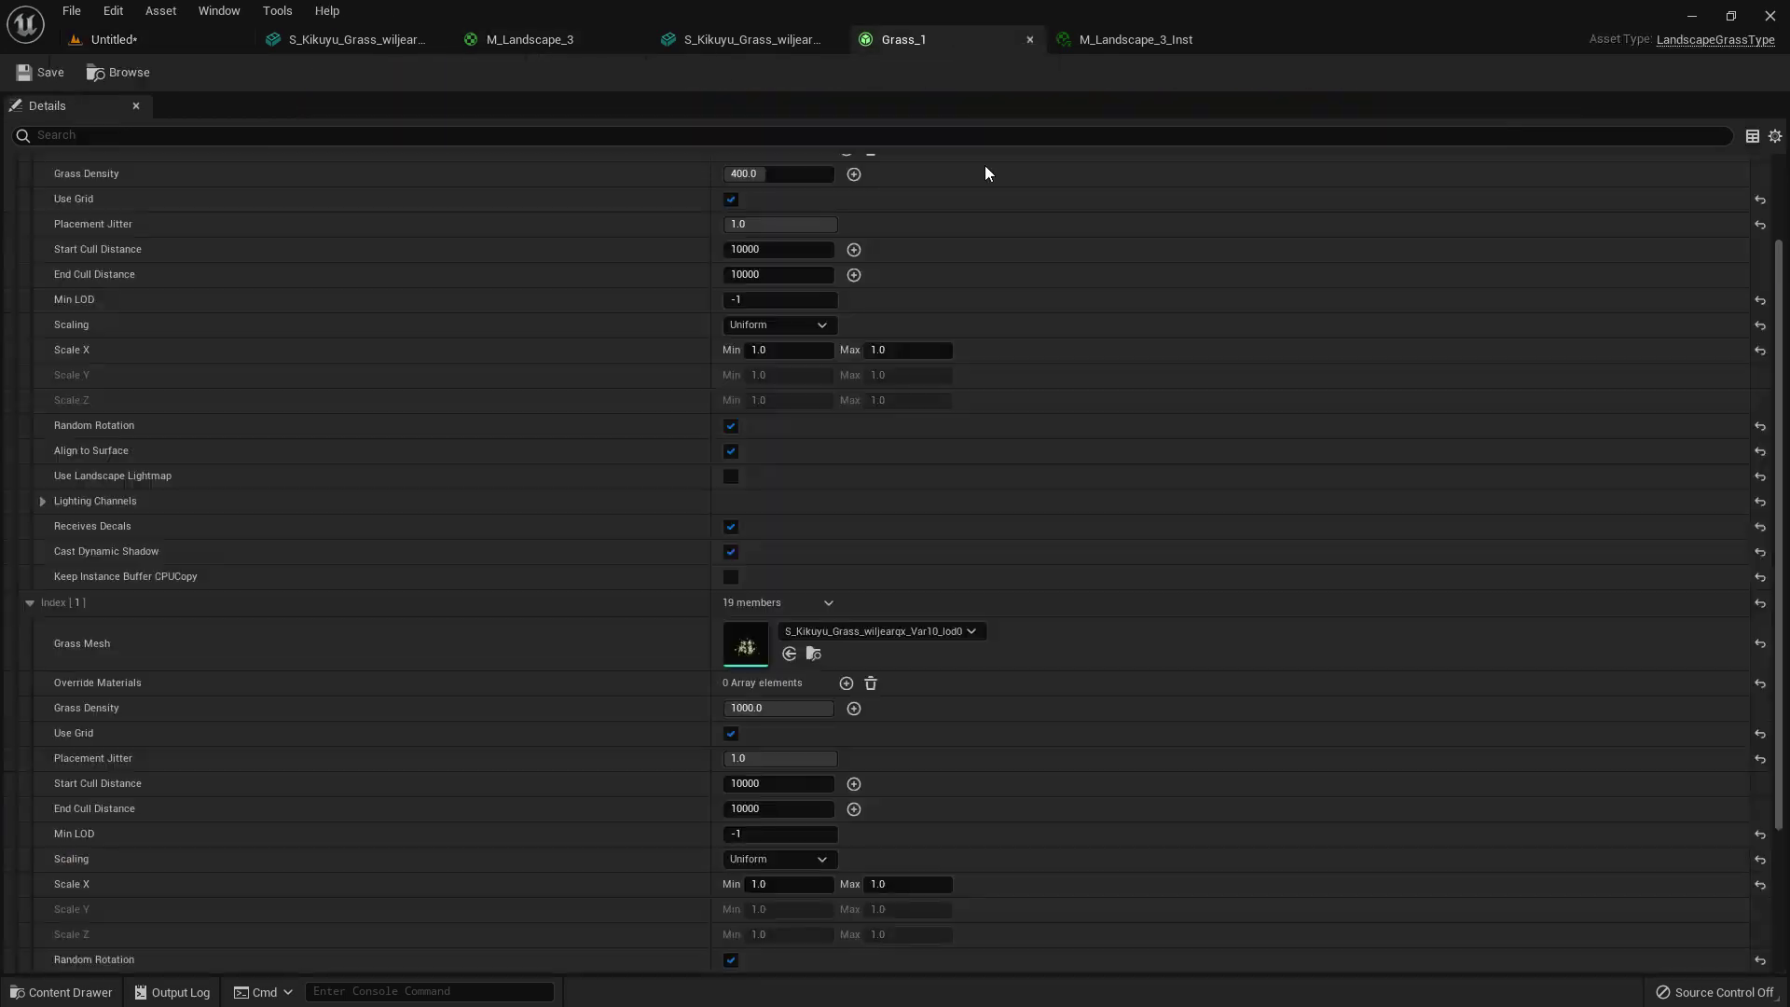
scroll(811, 622, "down", 2)
left_click(757, 723)
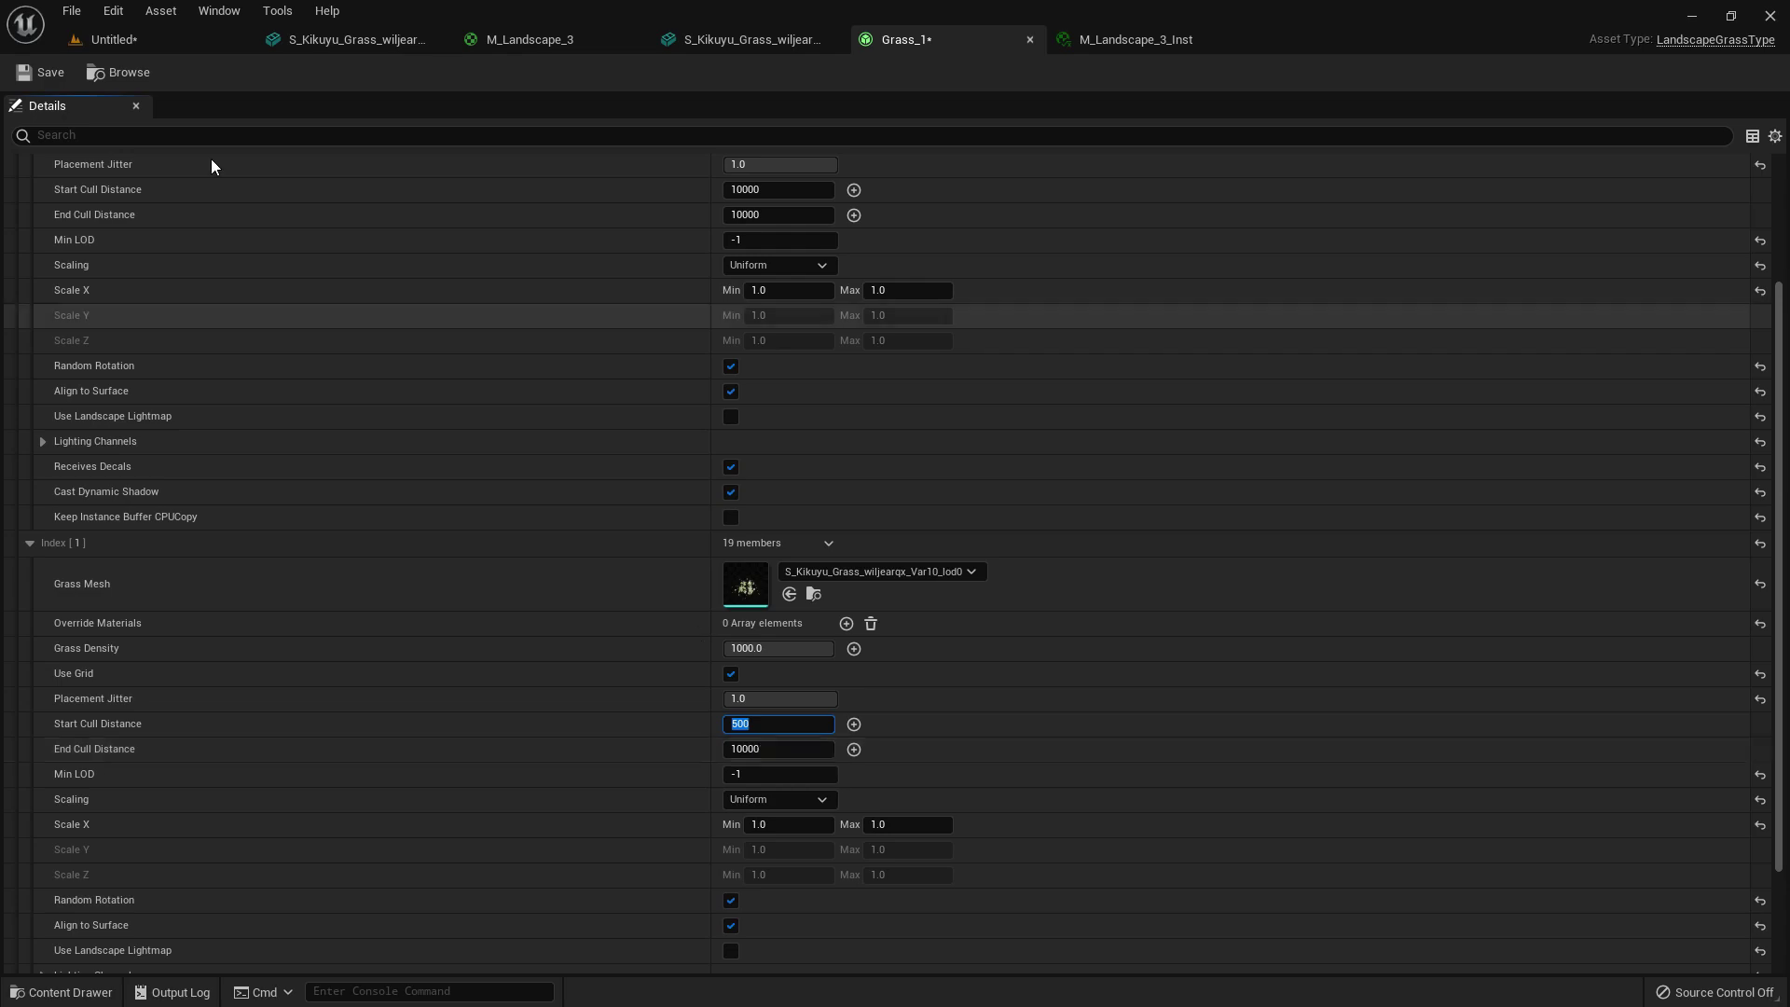
- Check the effect of the cull distance around the character in the running play session, then stop it
left_click(147, 49)
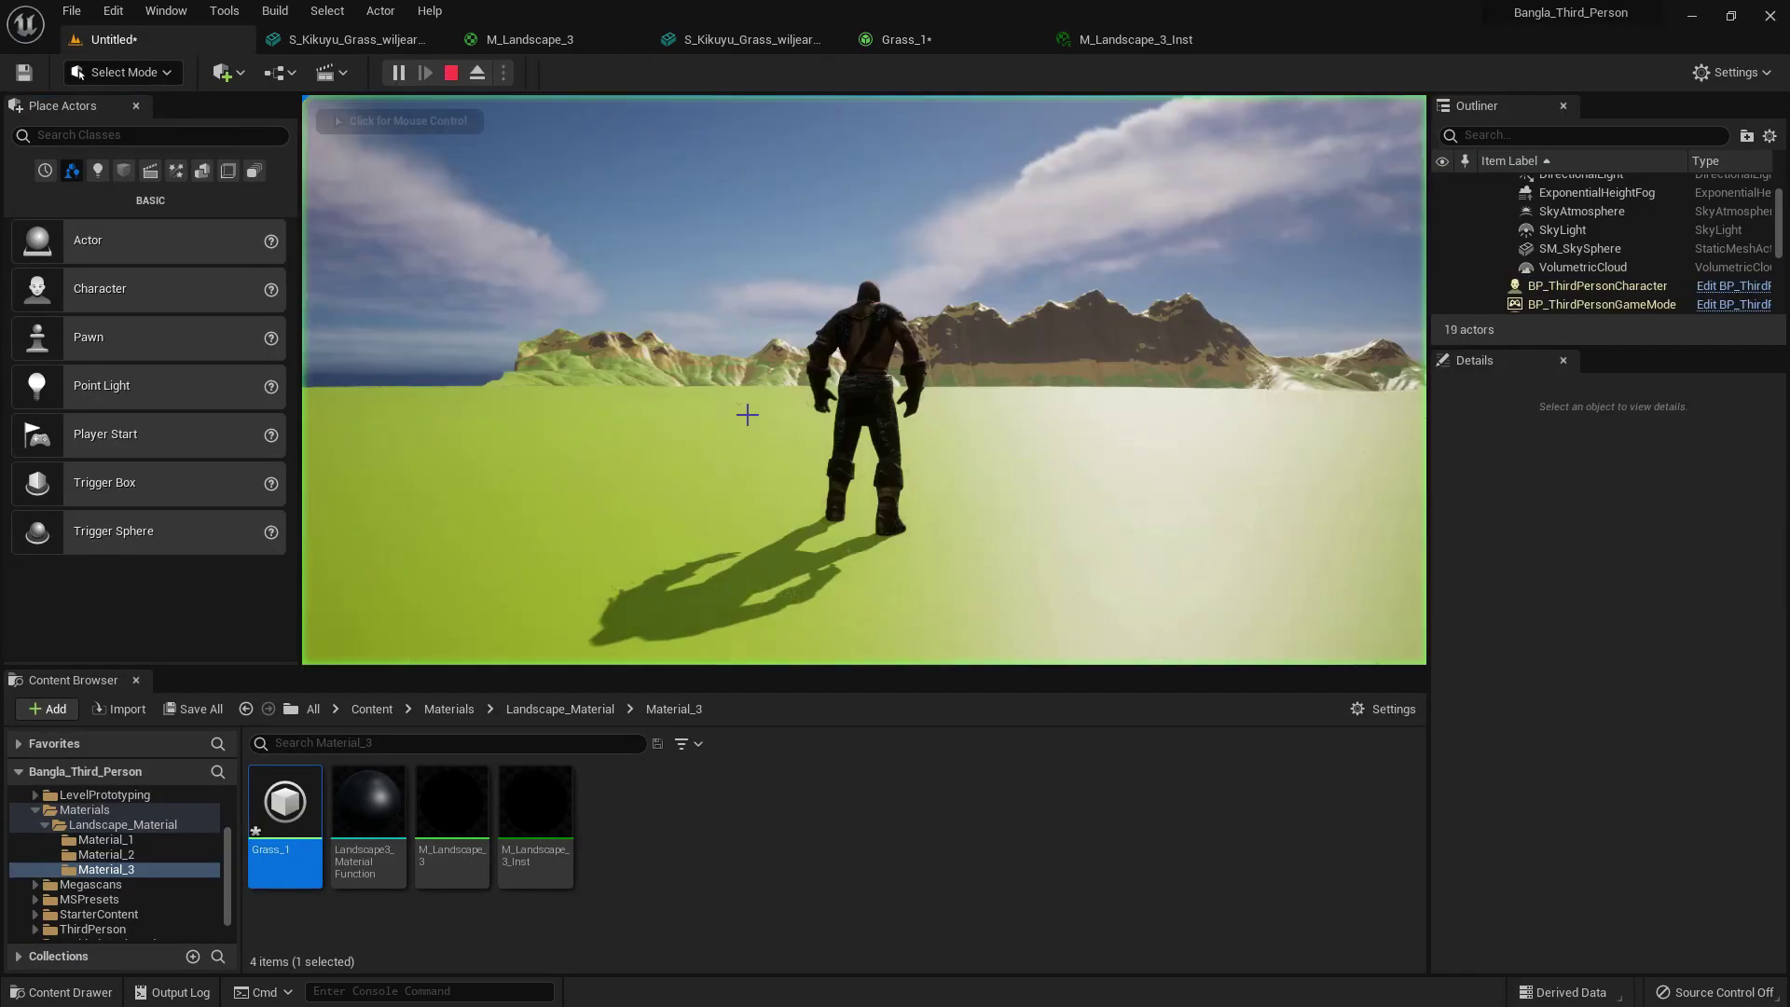
left_click(747, 414)
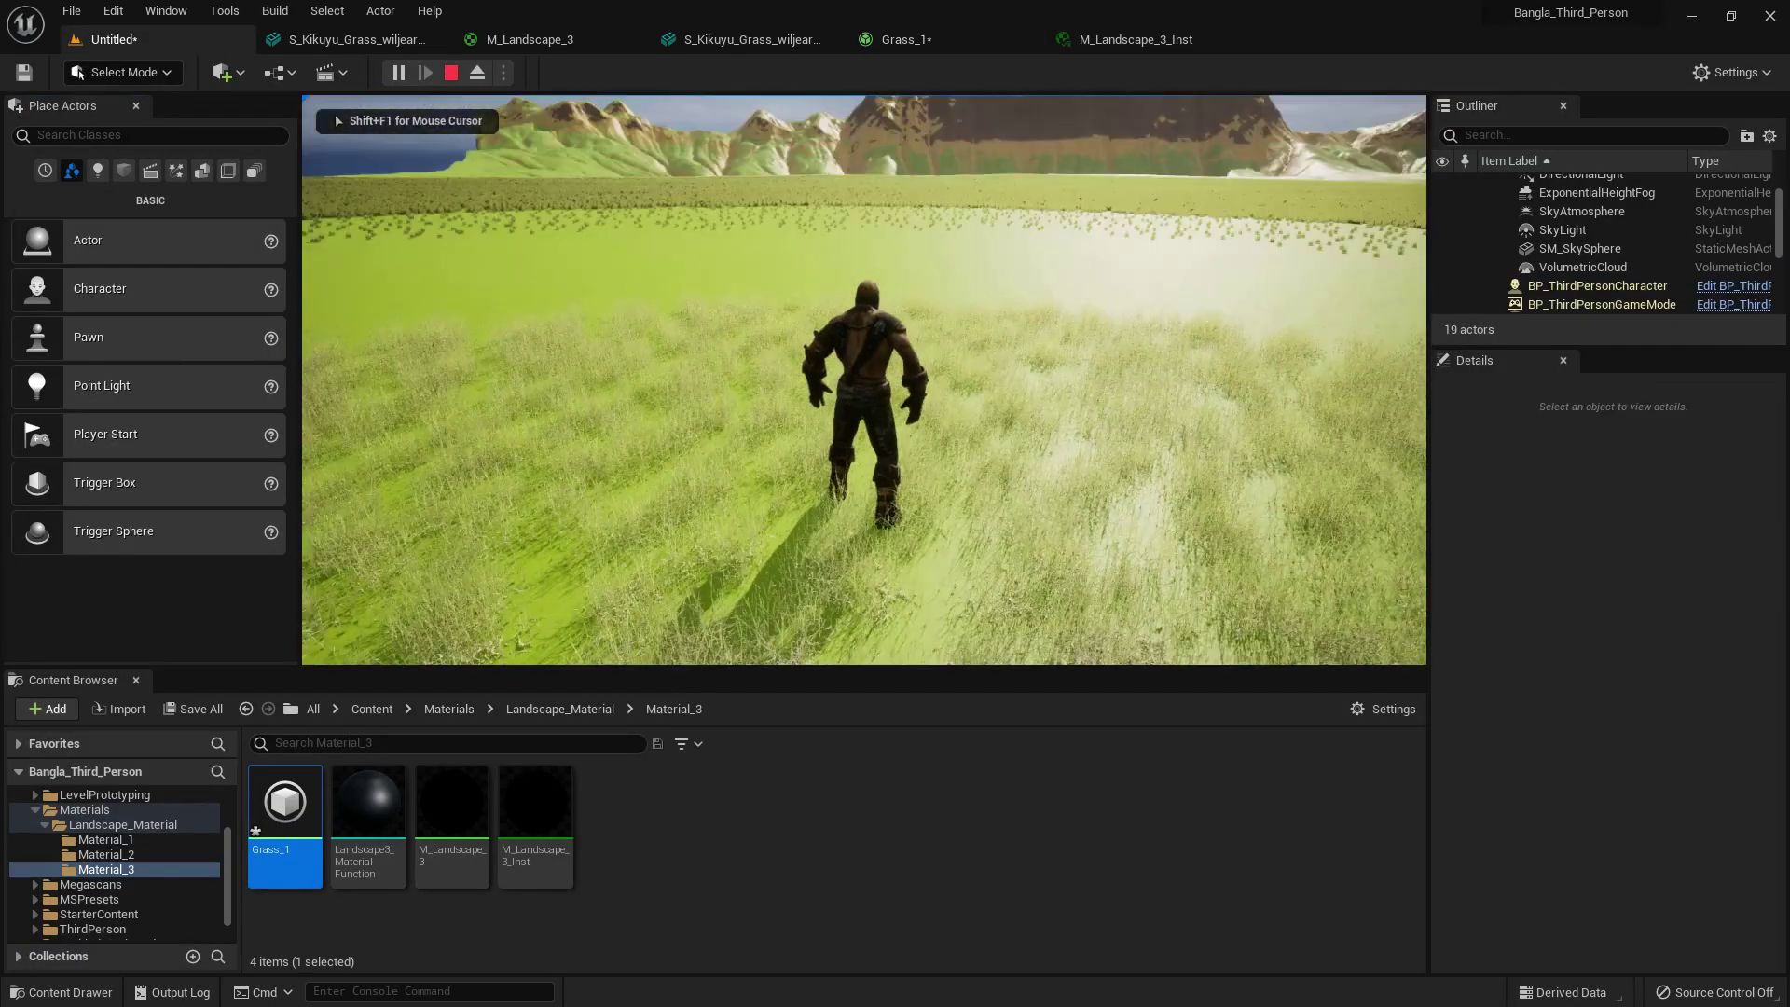
key("w")
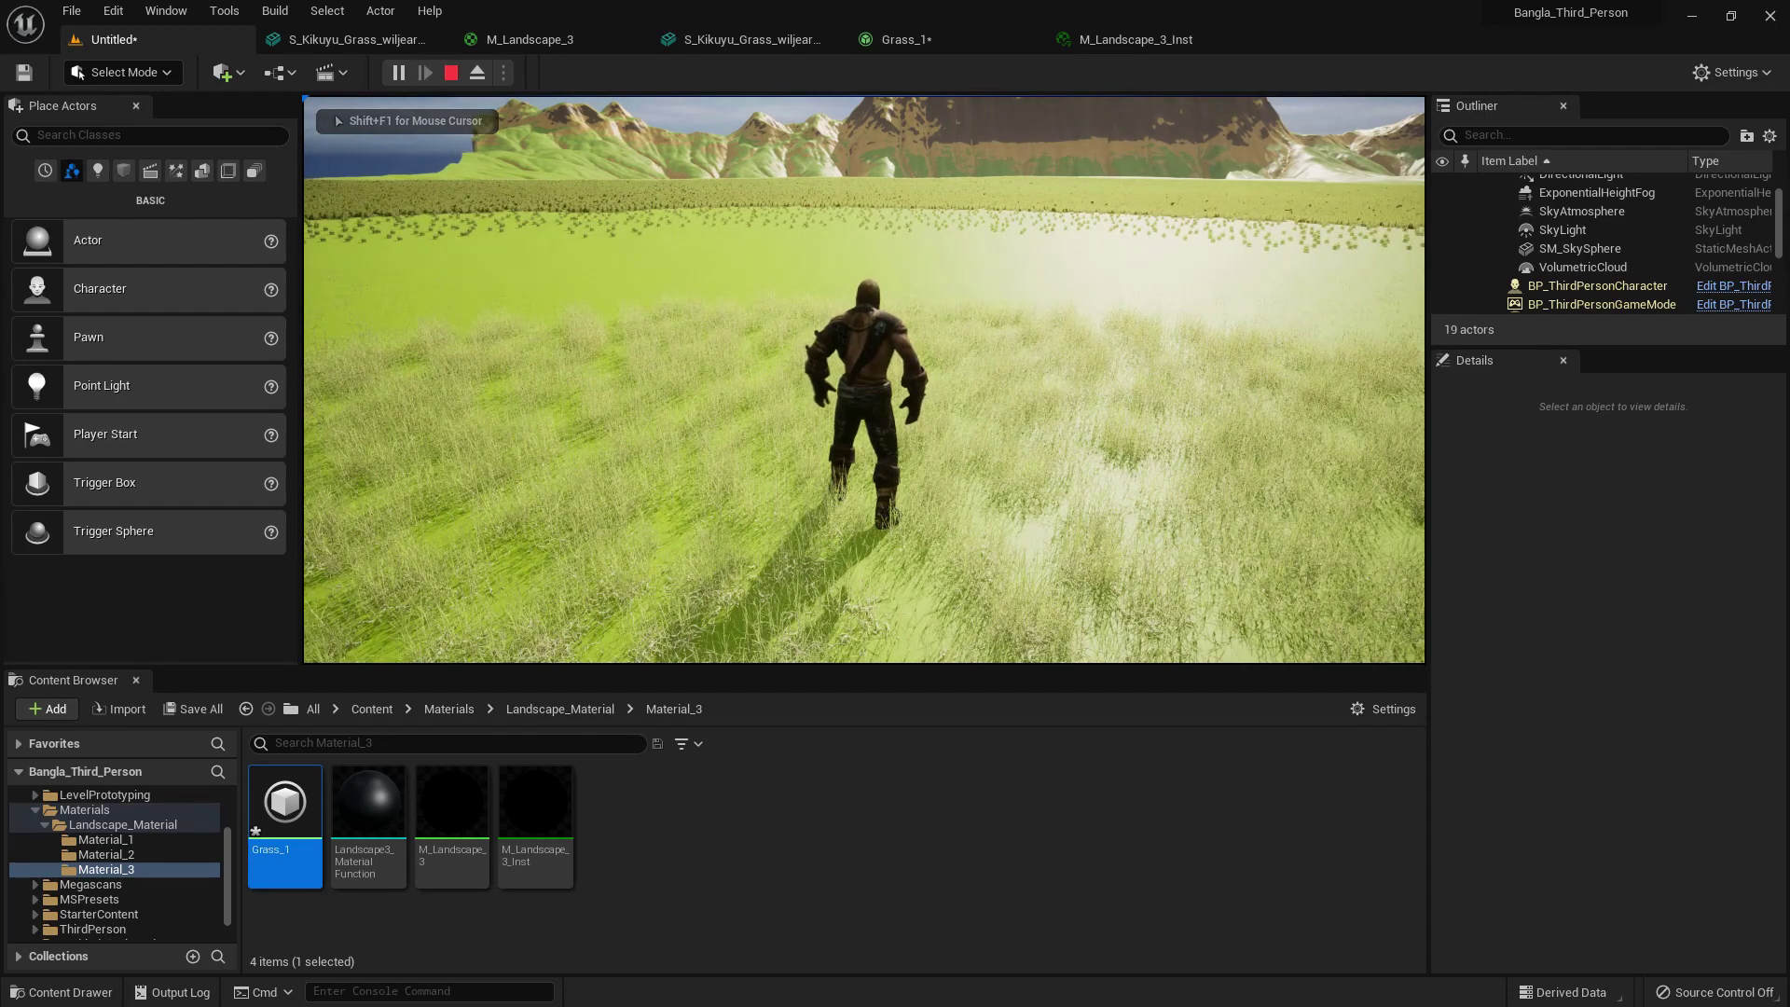
key("Escape")
- Set the second variety's start cull distance to 100000, save Grass_1, and return to the level
left_click(944, 38)
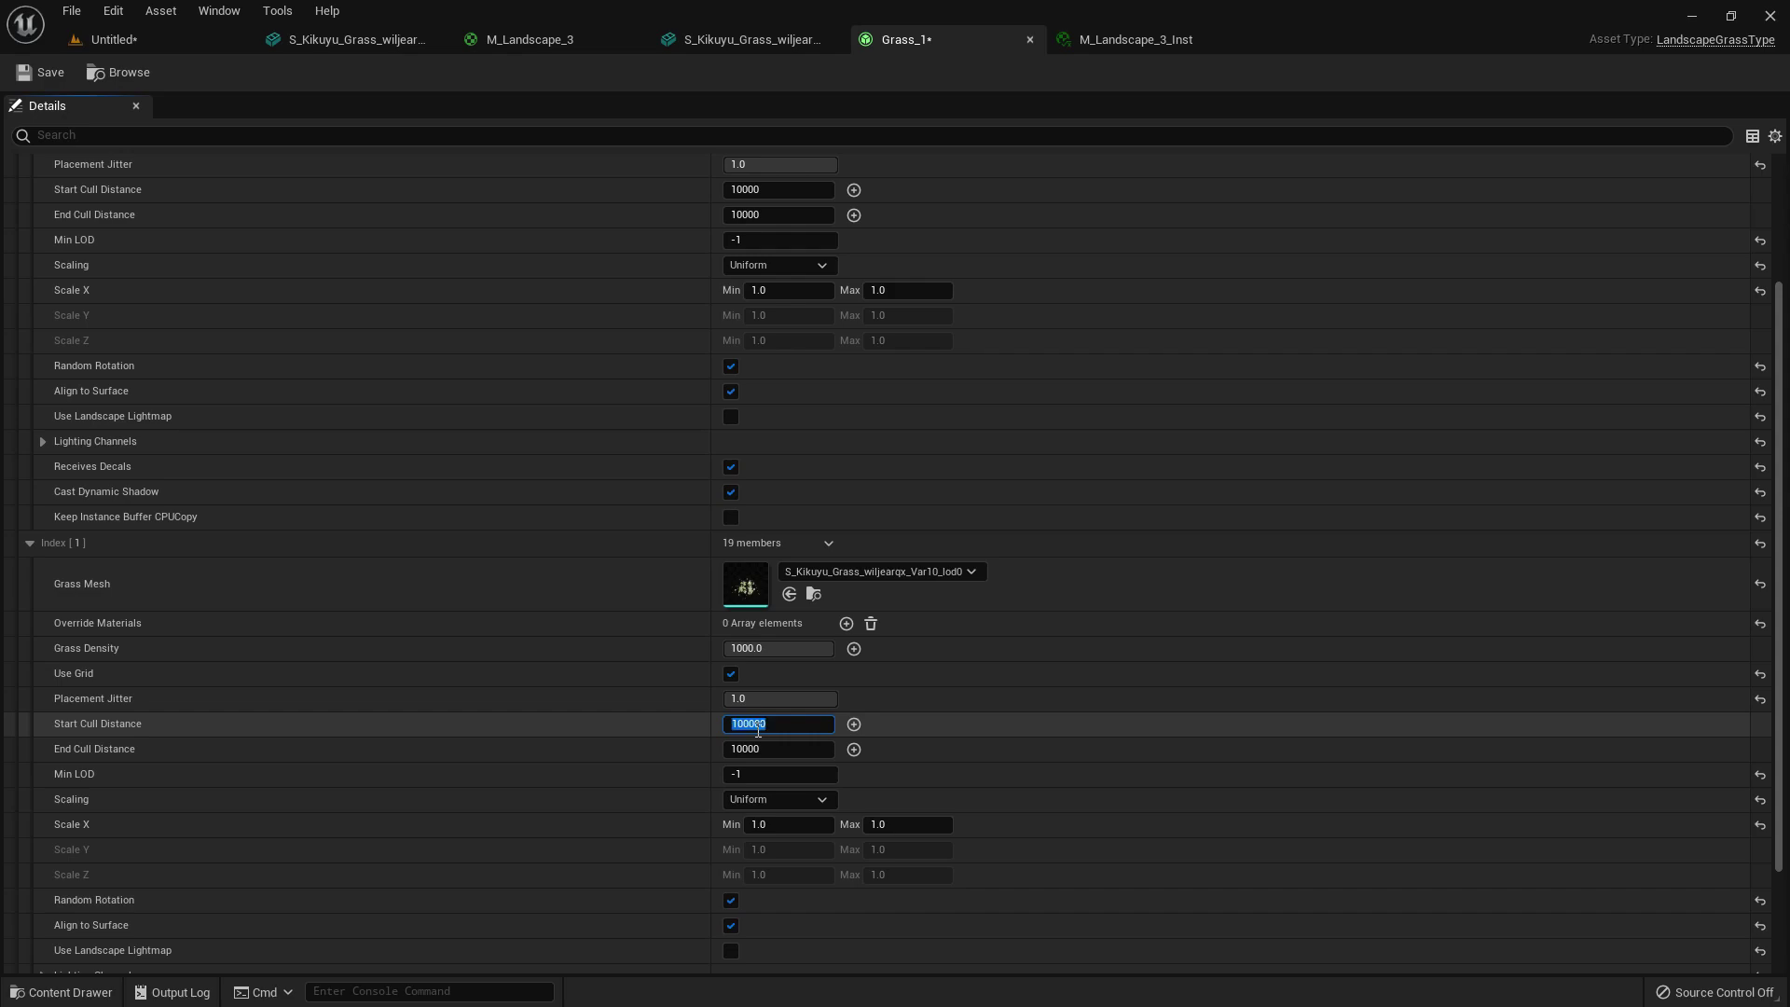
left_click(42, 72)
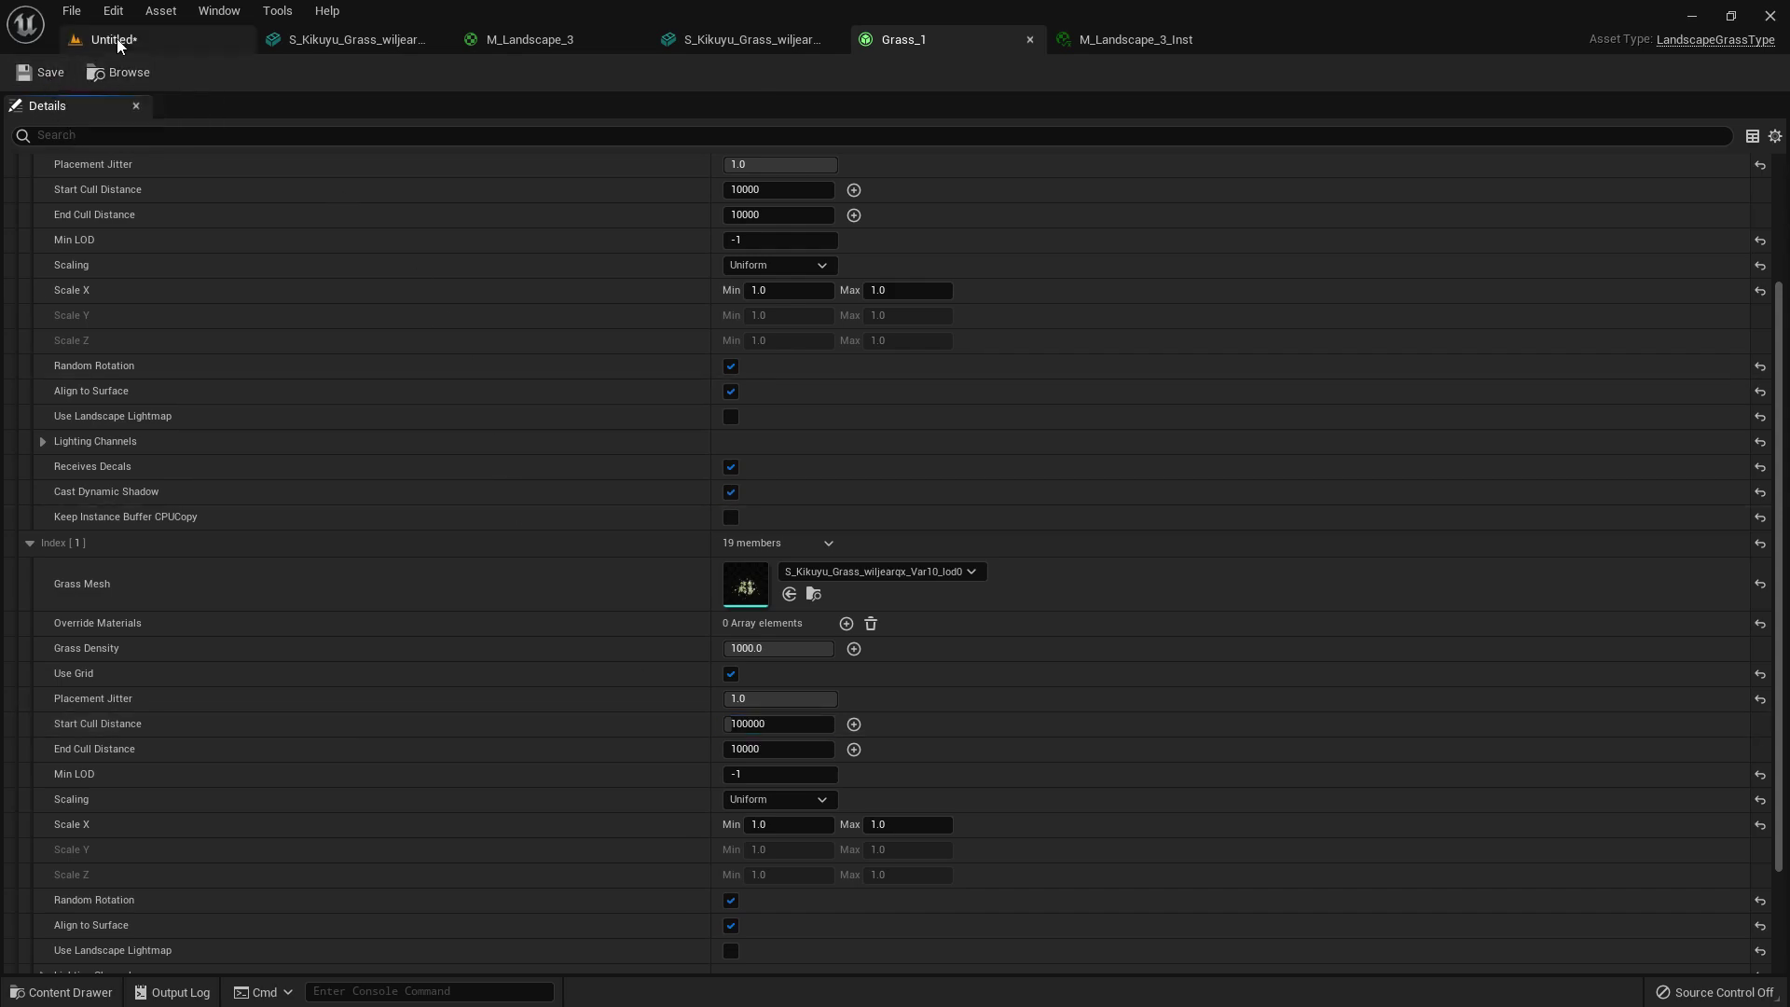
left_click(114, 41)
- Play the level full screen to examine how far the grass is drawn, then stop and leave the full-screen view
key("F11")
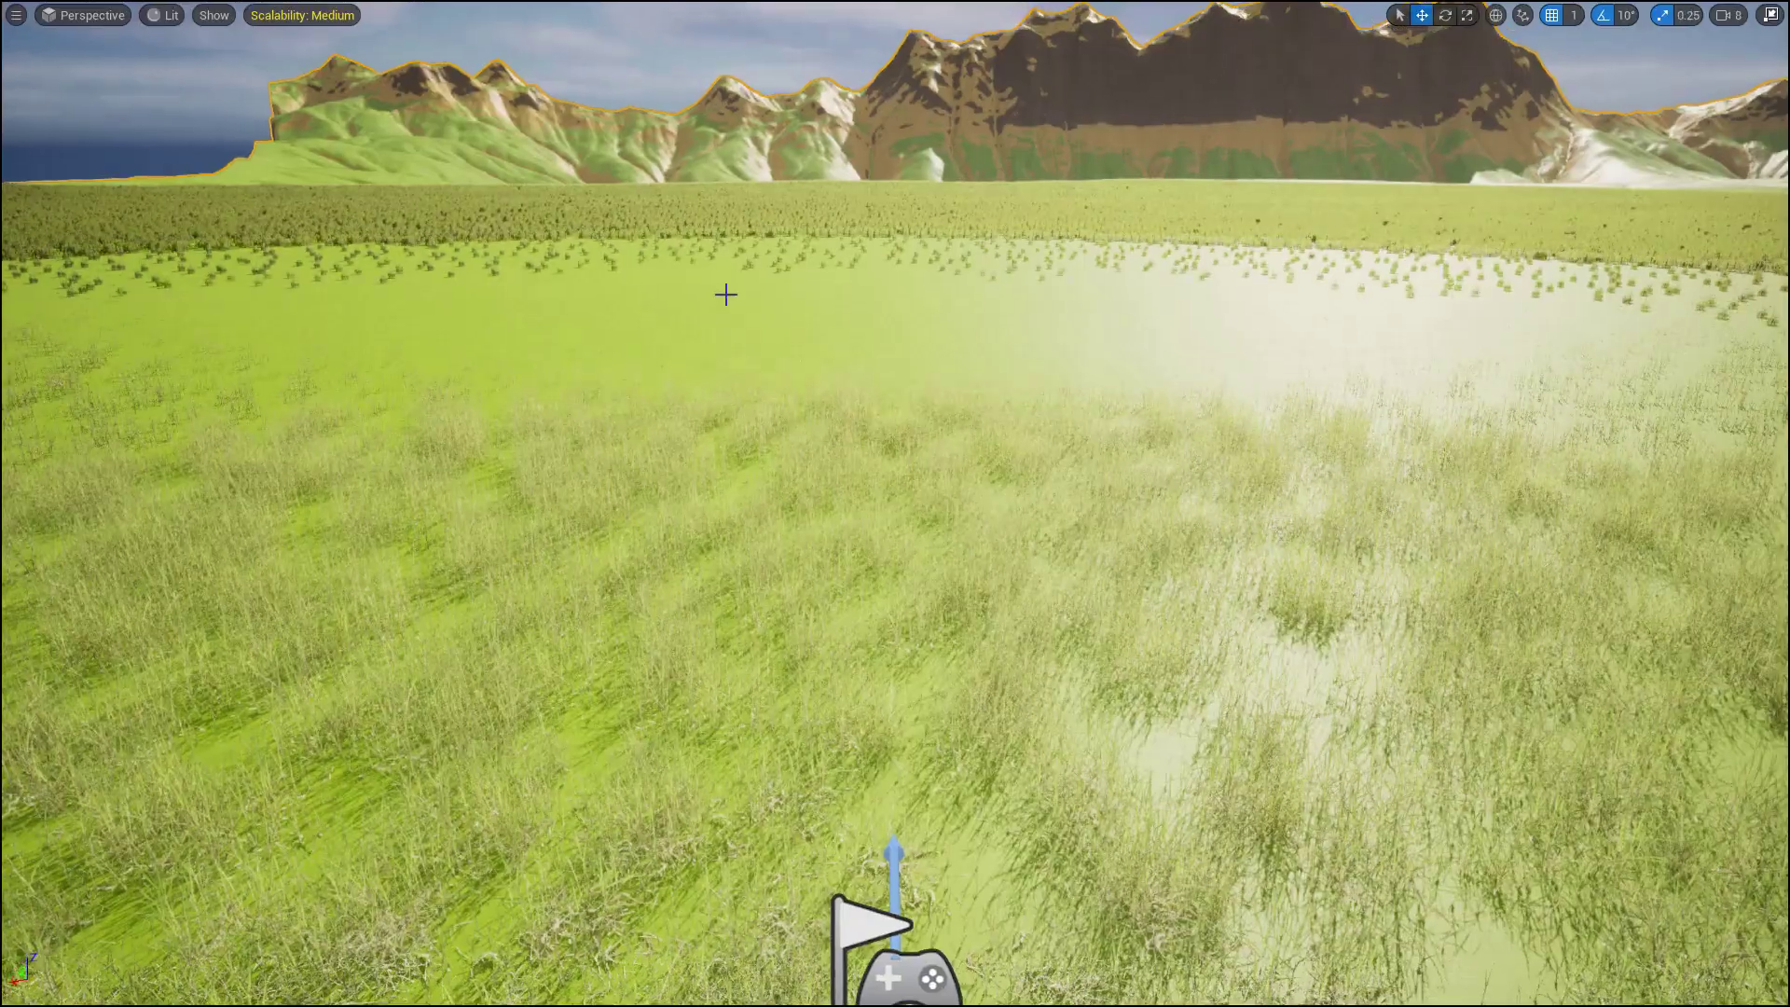
key("alt+p")
left_click(726, 293)
key("w")
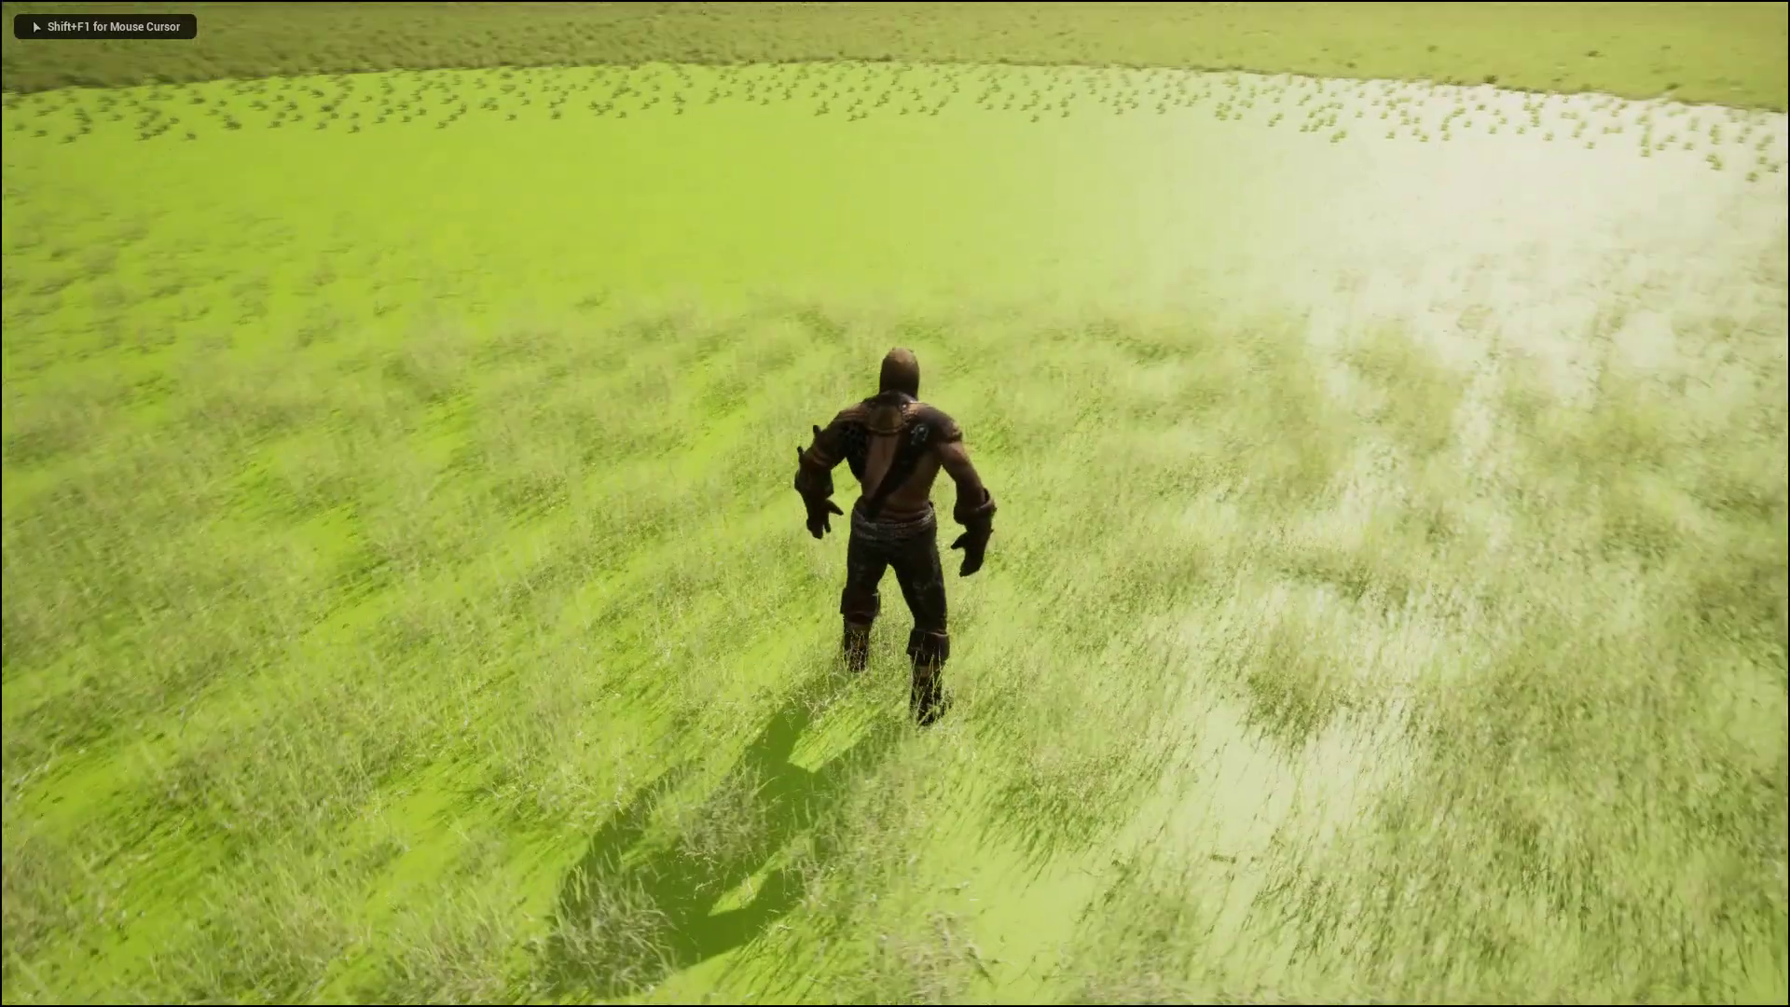
mouse_move(895, 504)
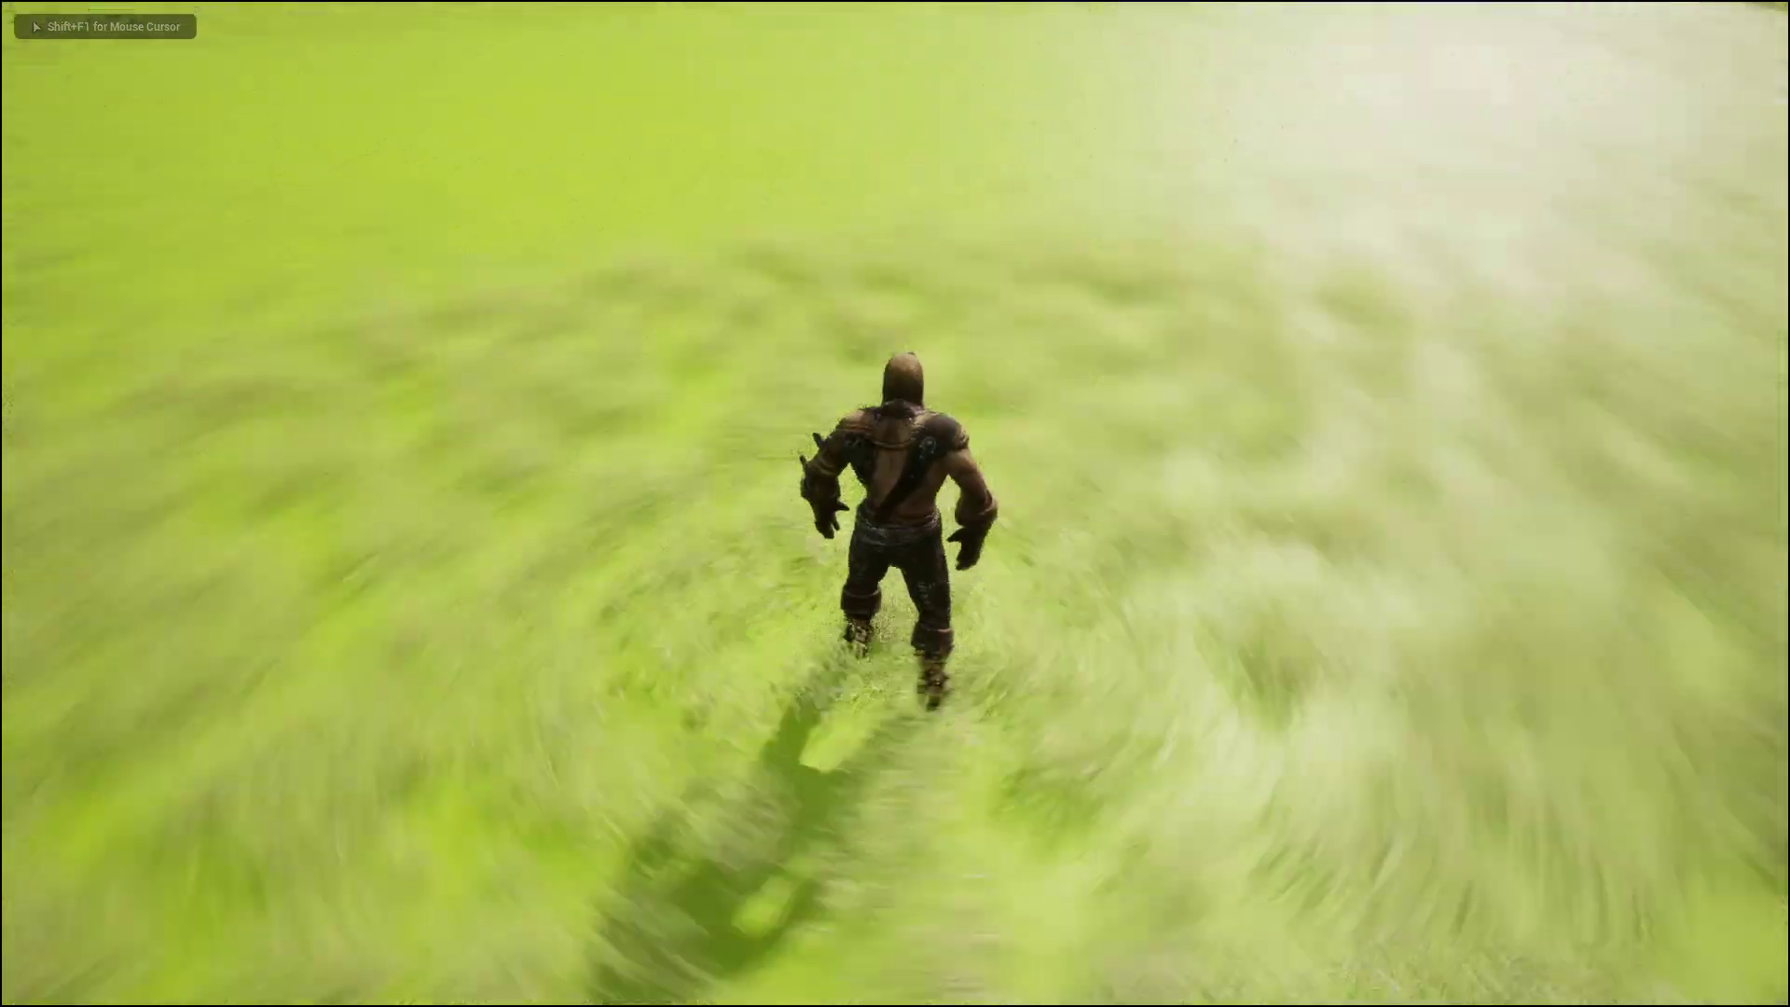
key("Escape")
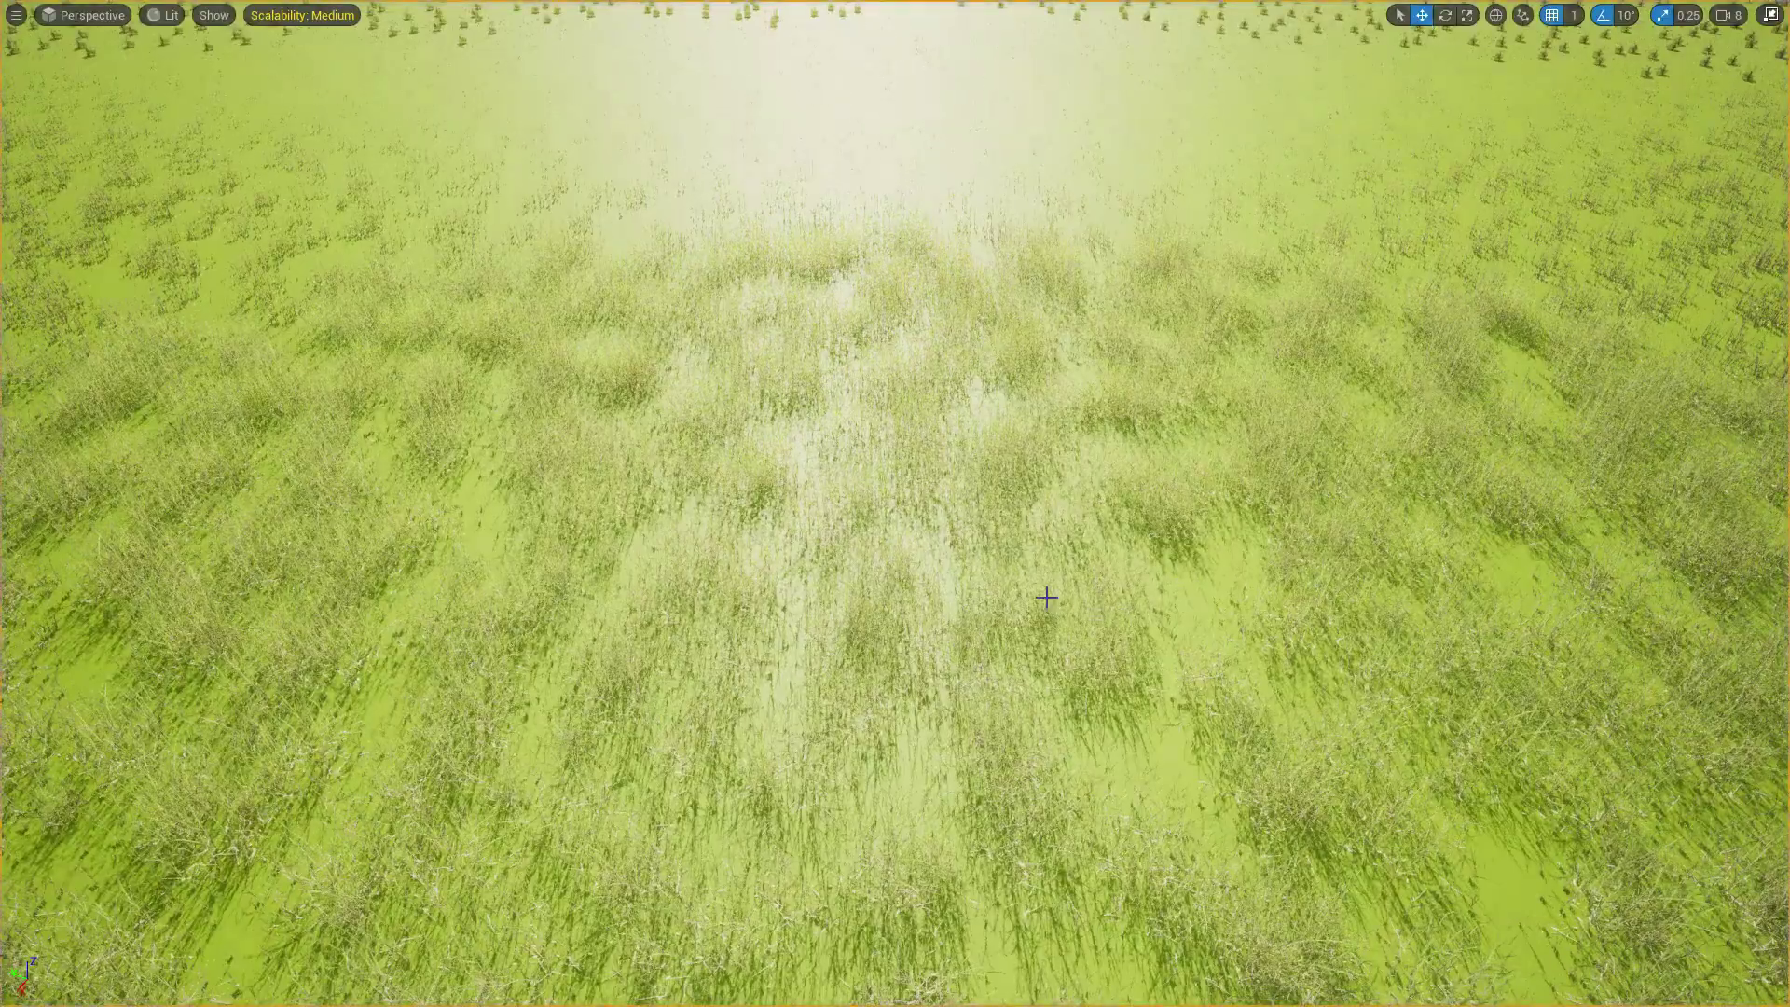
key("F11")
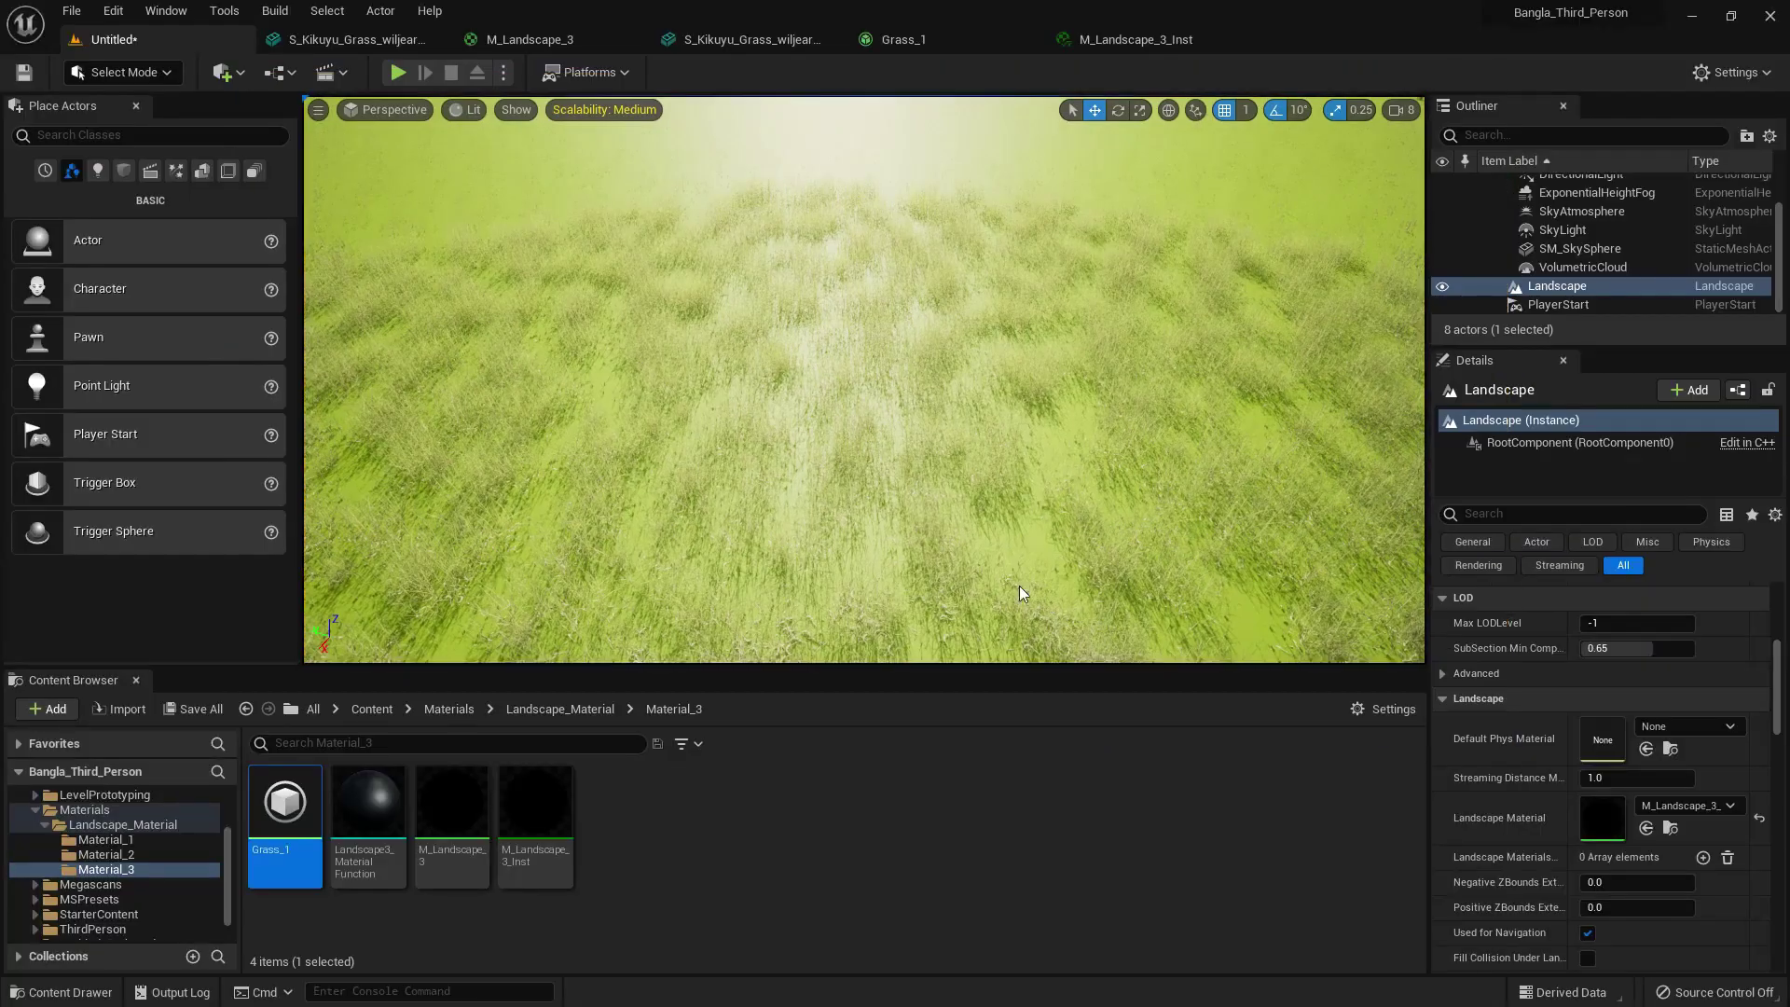
- Set both the start and end cull distances of Grass_1's second variety to 10000 and save the asset
left_click(903, 41)
left_click(770, 747)
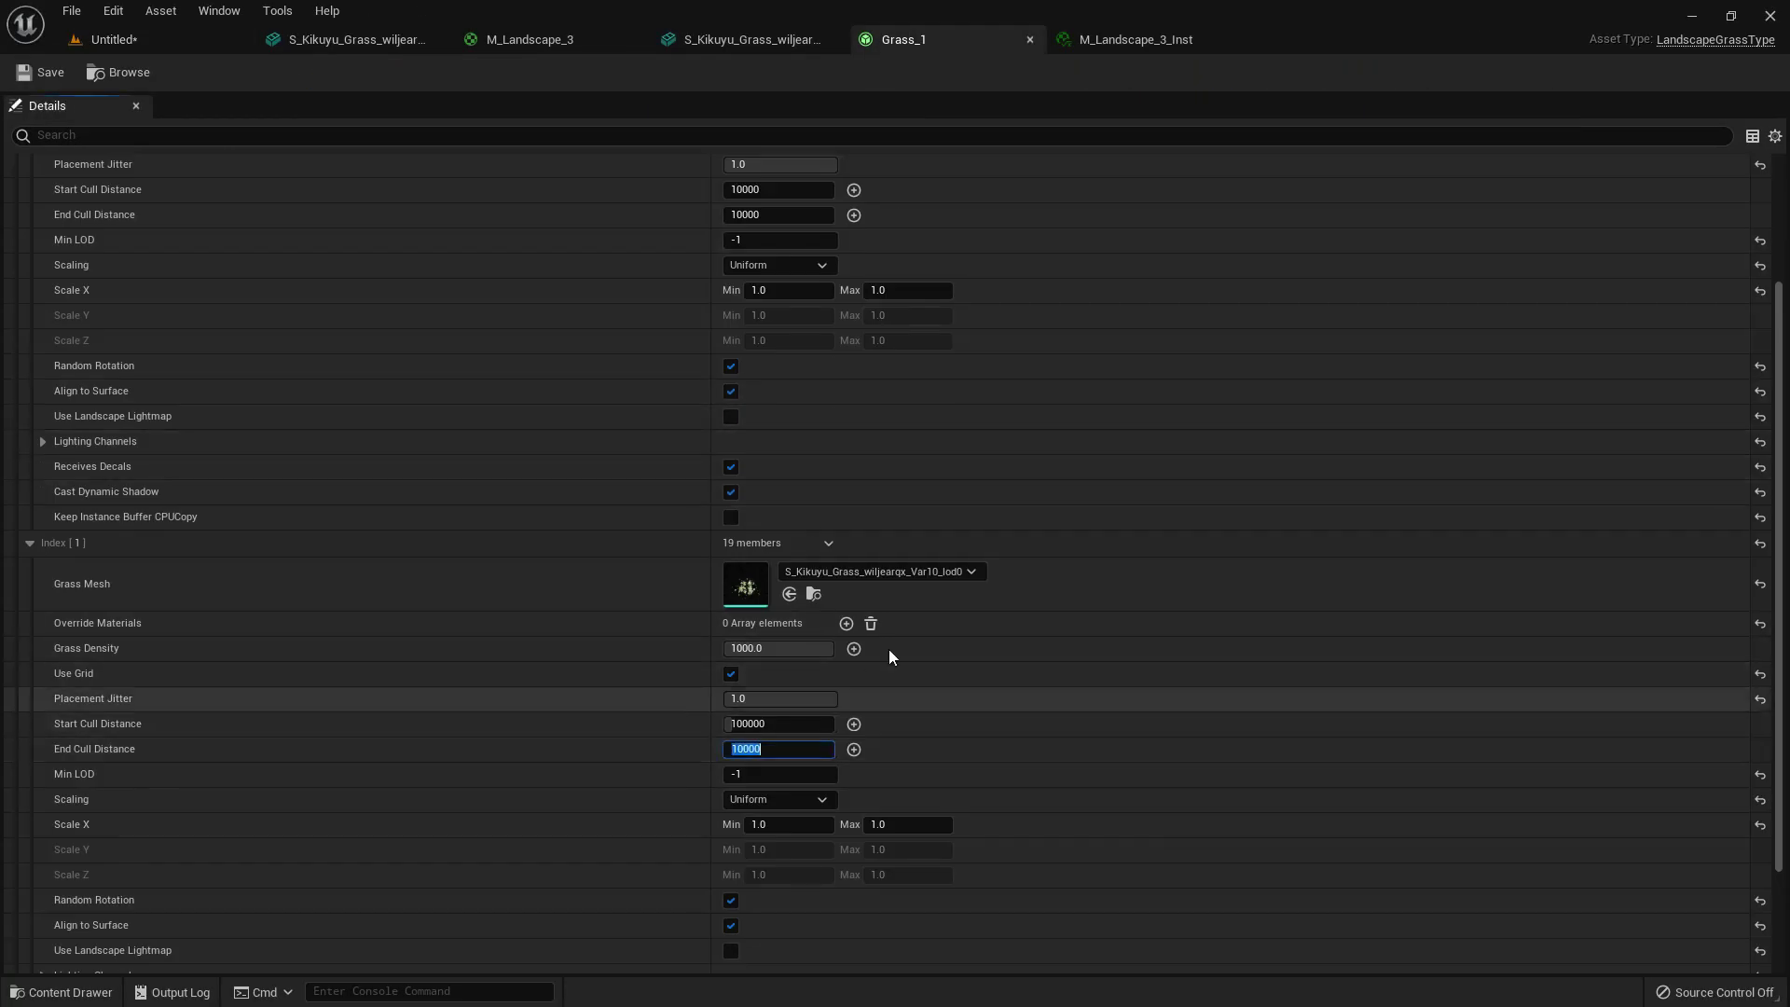
type("10000")
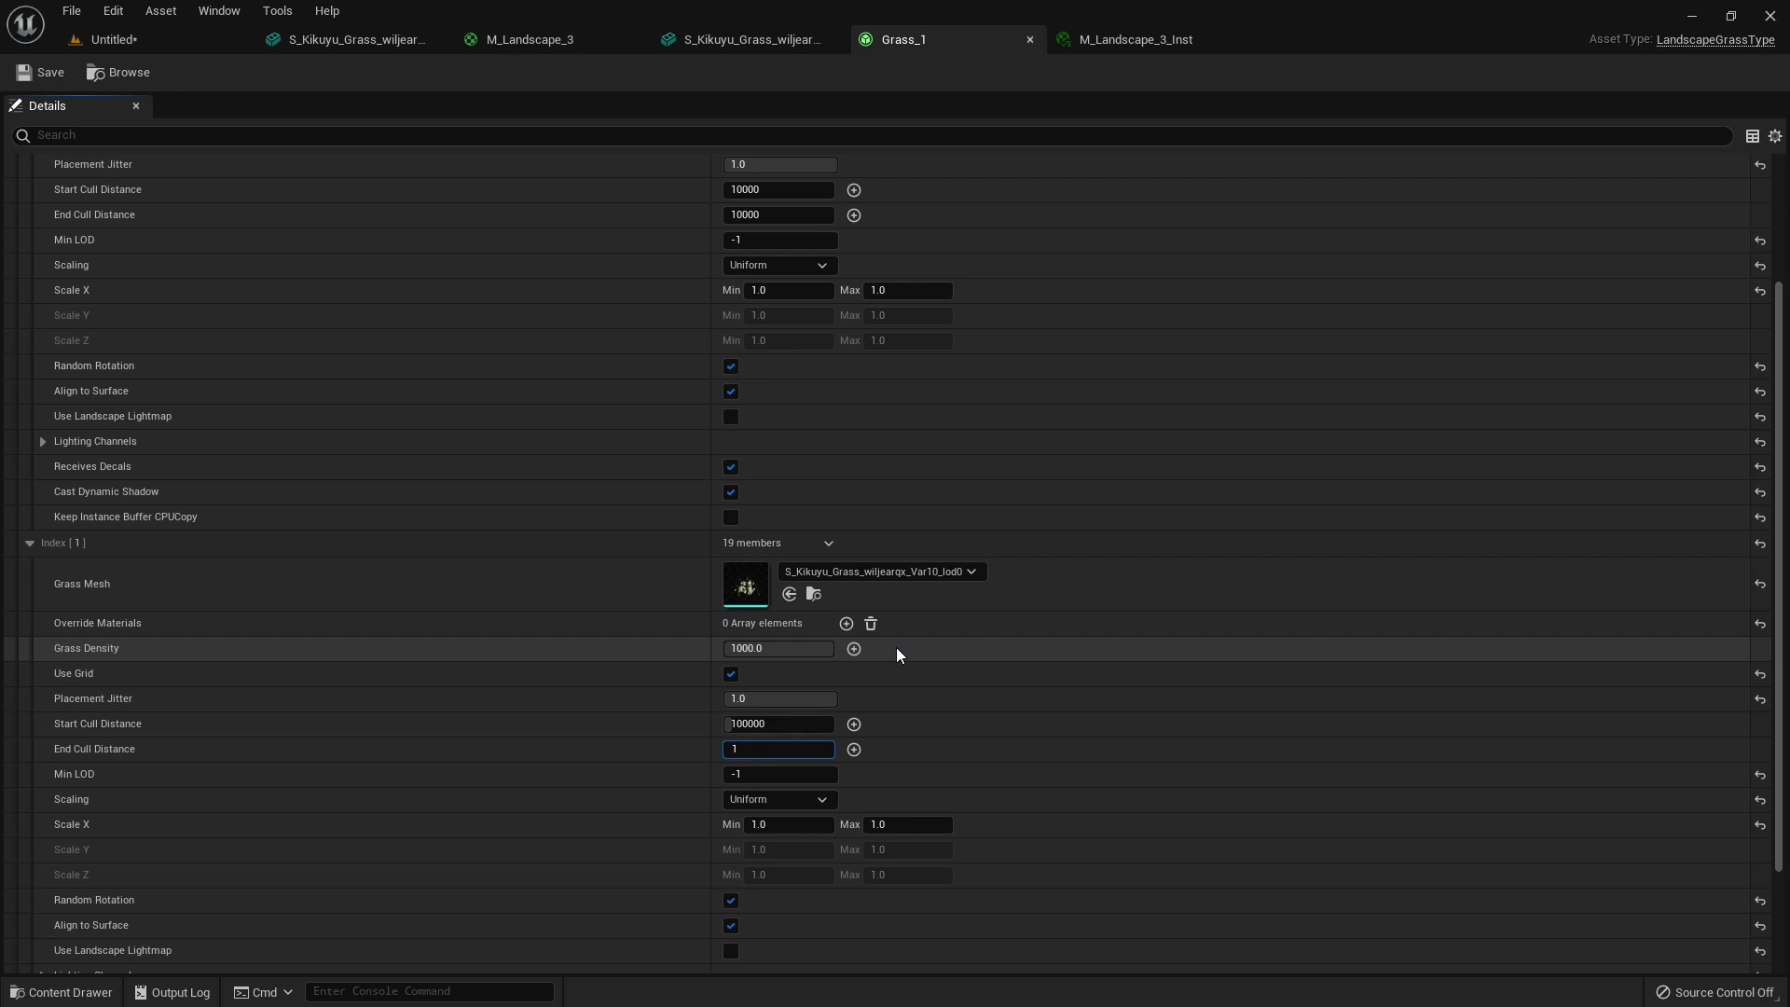
left_click(778, 723)
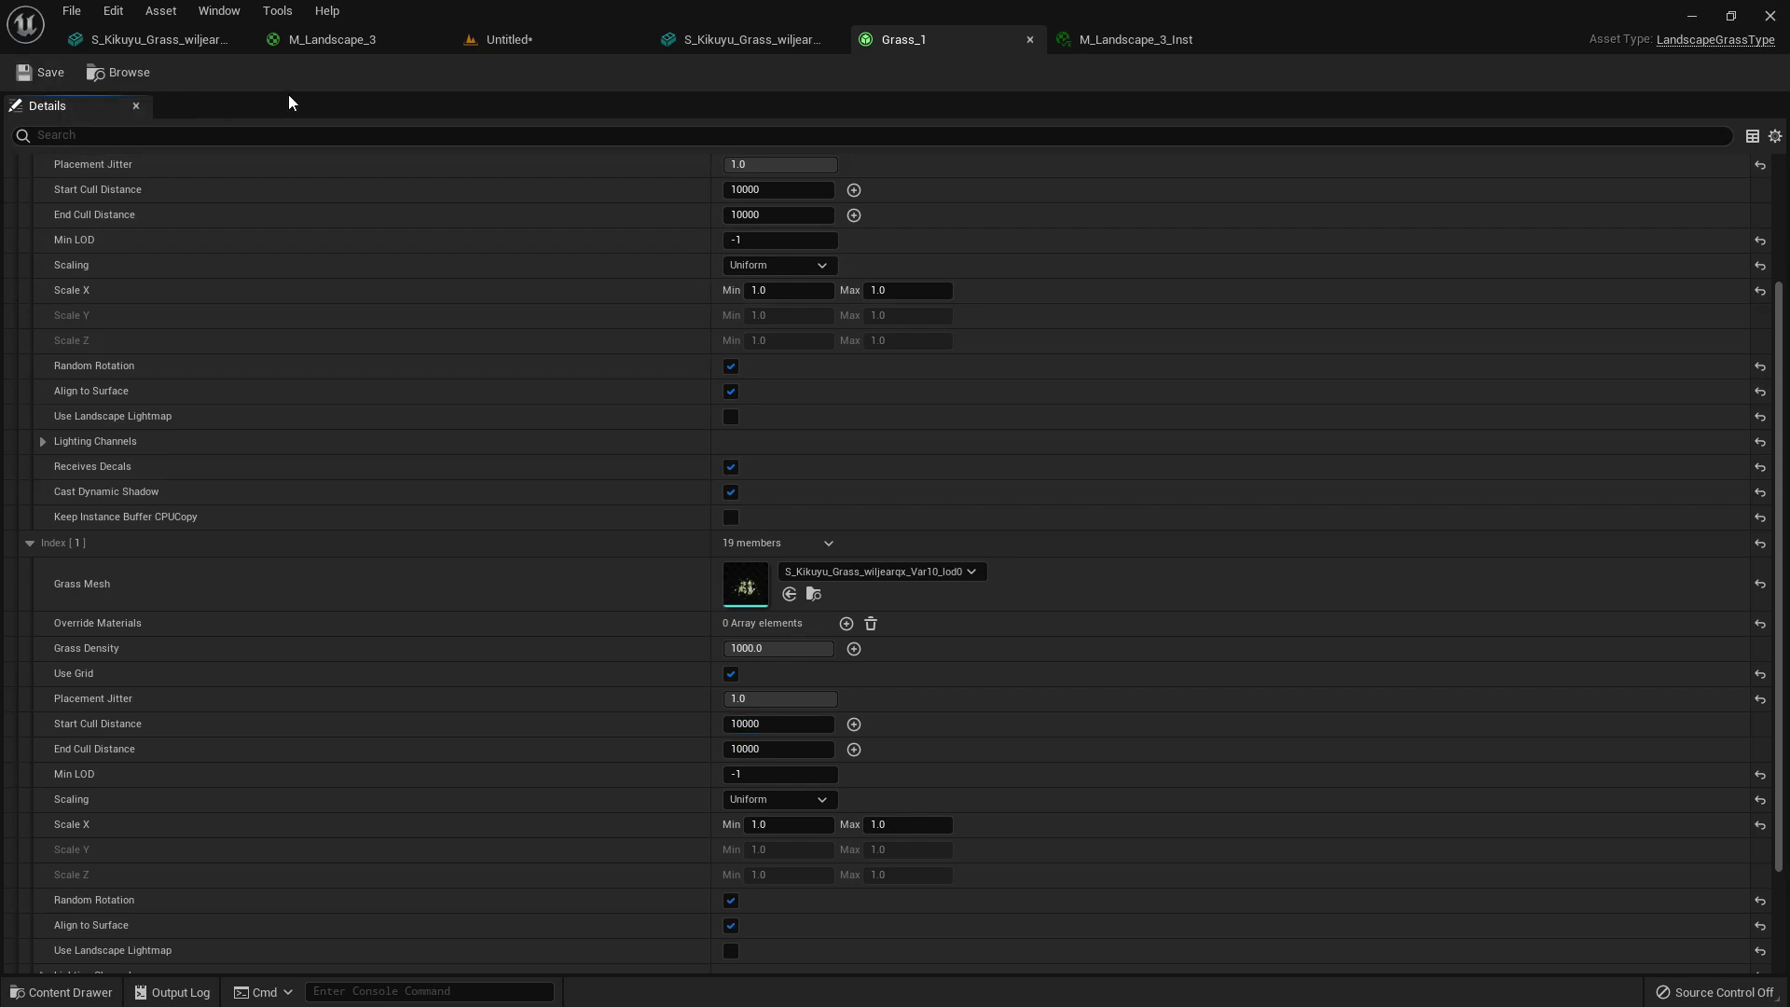
- Return to the level and play it to check the grass around the character, then stop the session
left_click(369, 35)
left_click(523, 38)
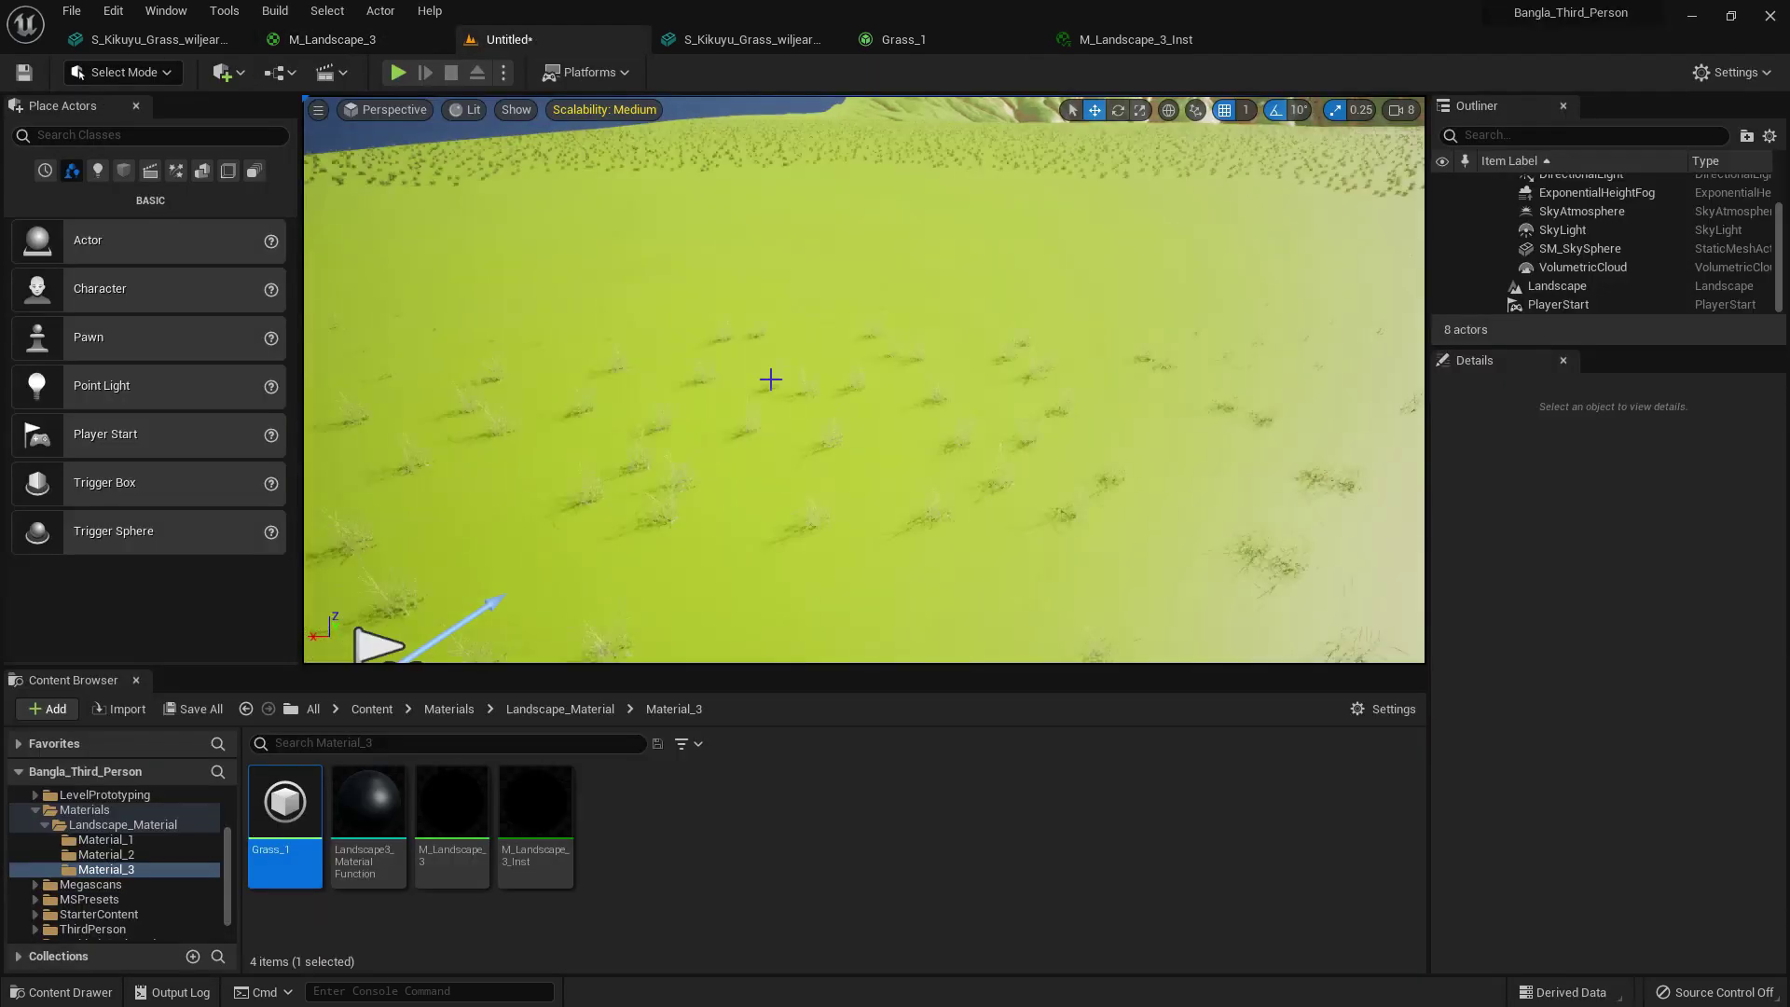
key("alt+p")
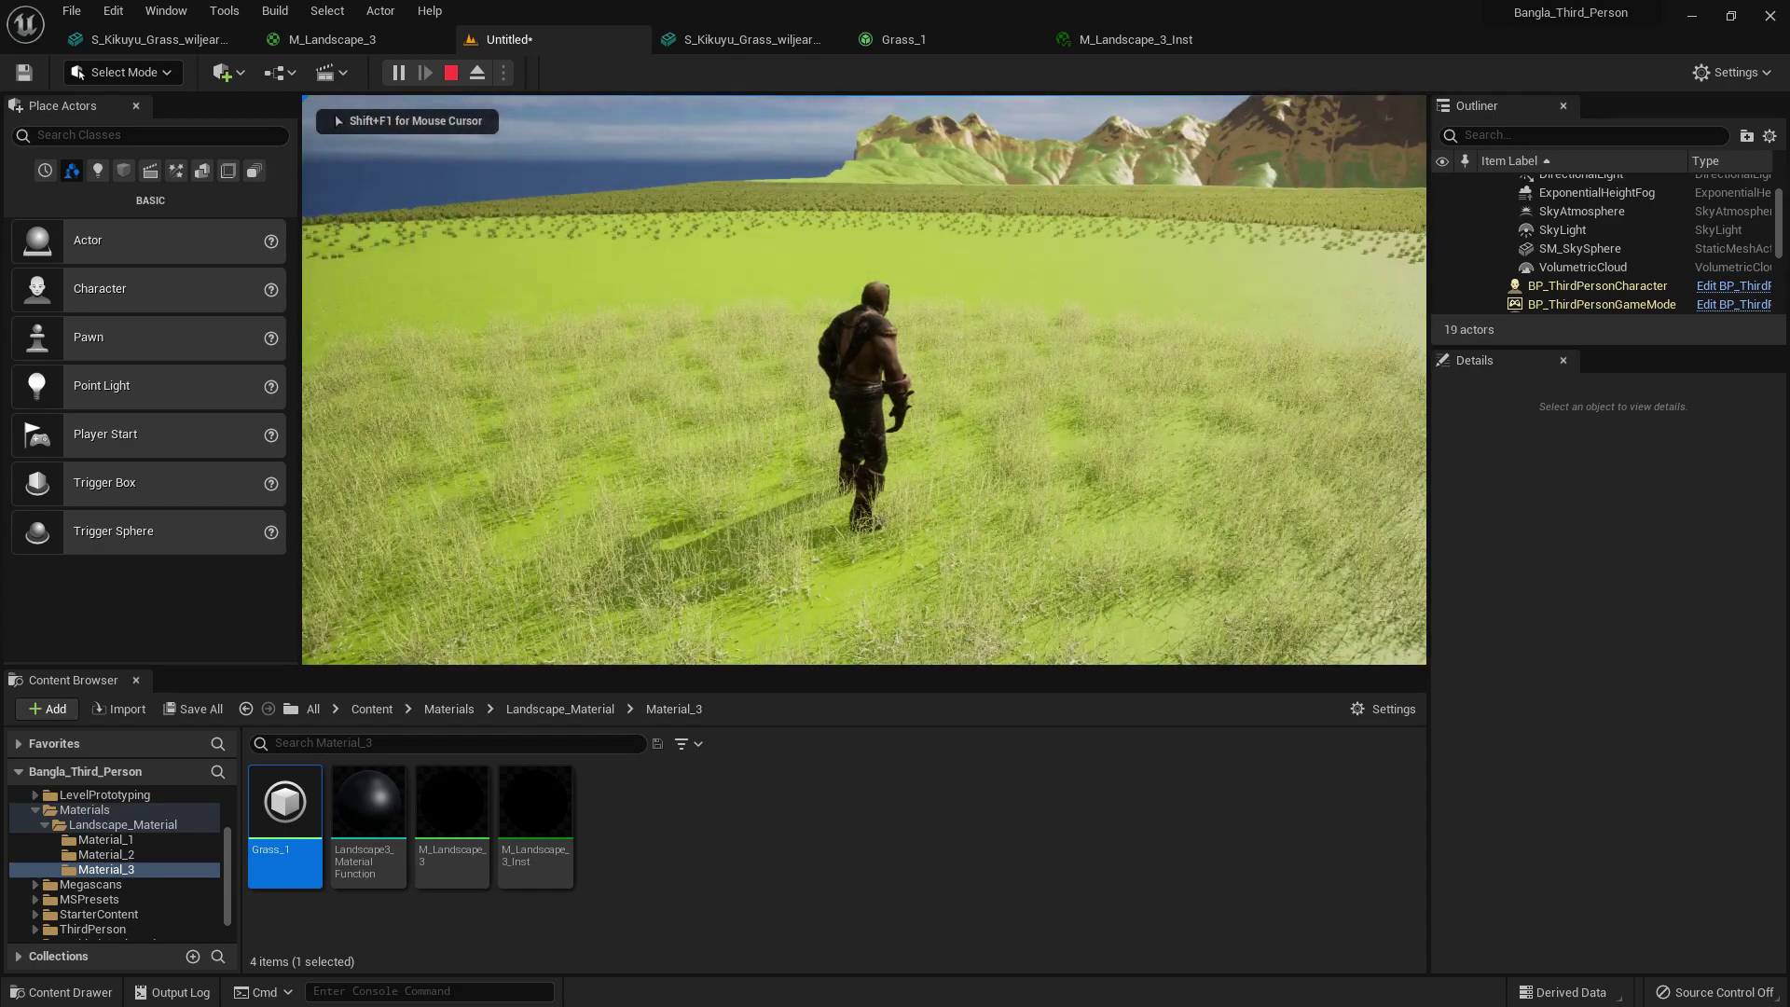
key("Escape")
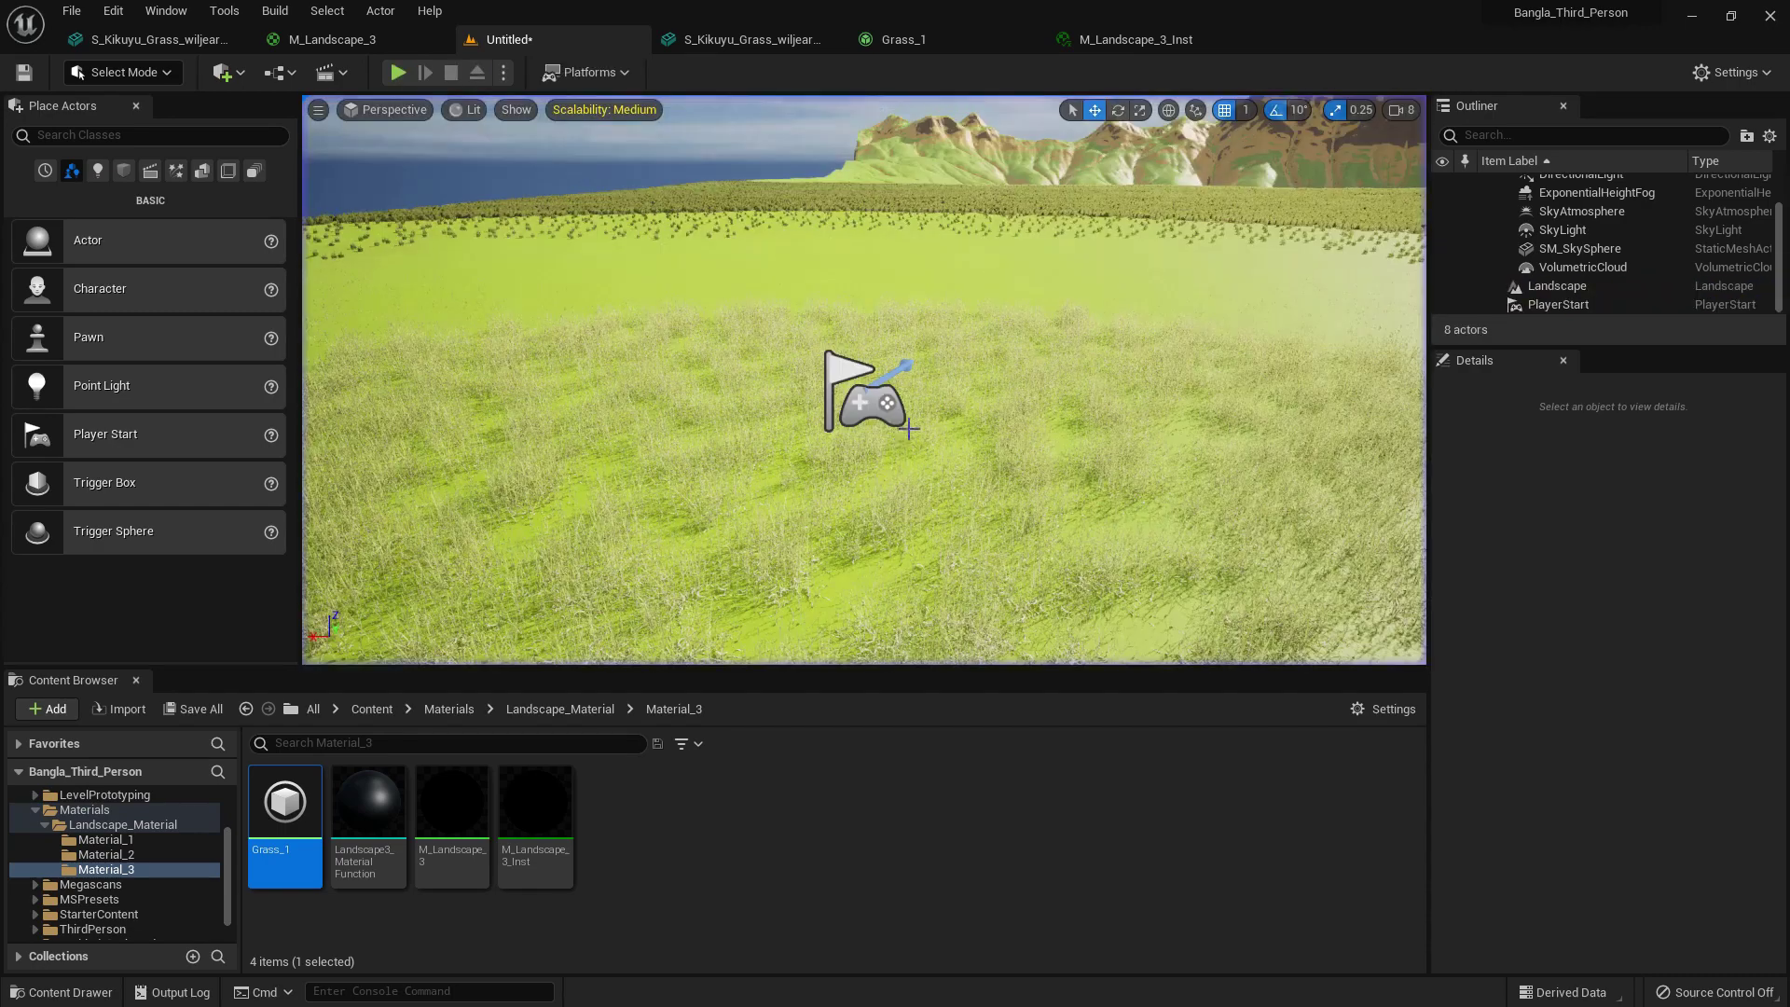
- Set the maximum Scale X of Grass_1's second variety to 3.0 and save the asset
left_click(956, 36)
scroll(882, 585, "down", 1)
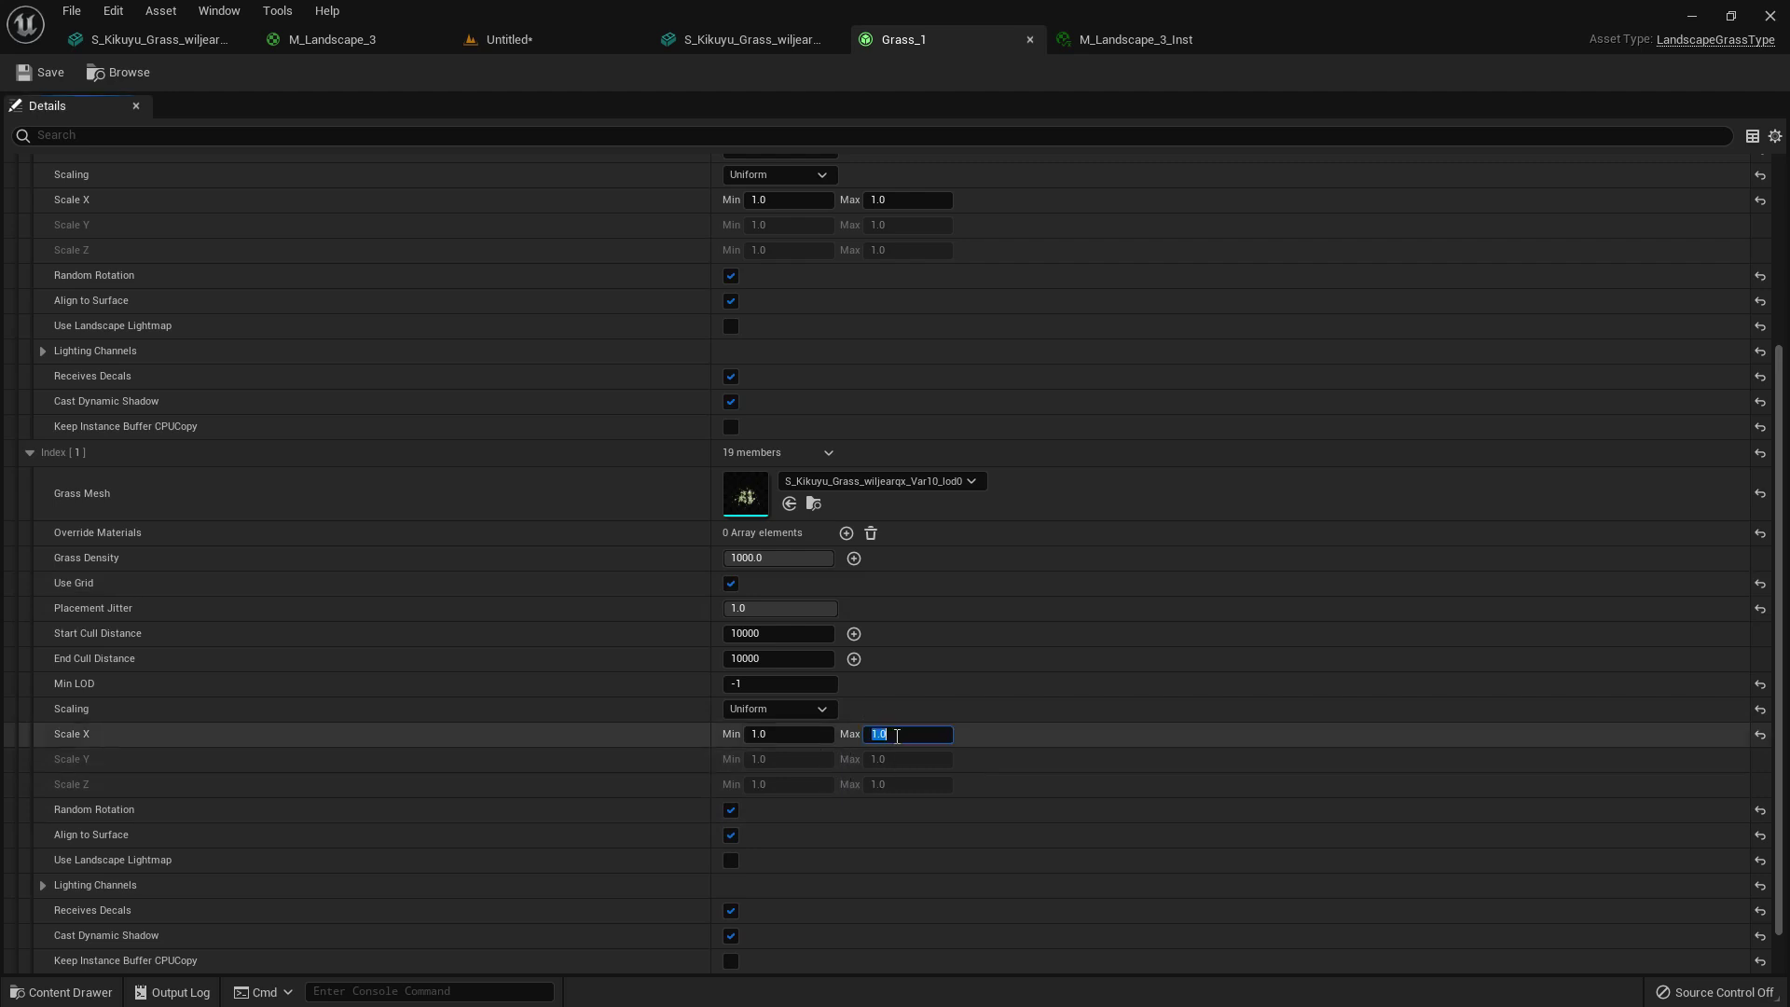
left_click(20, 75)
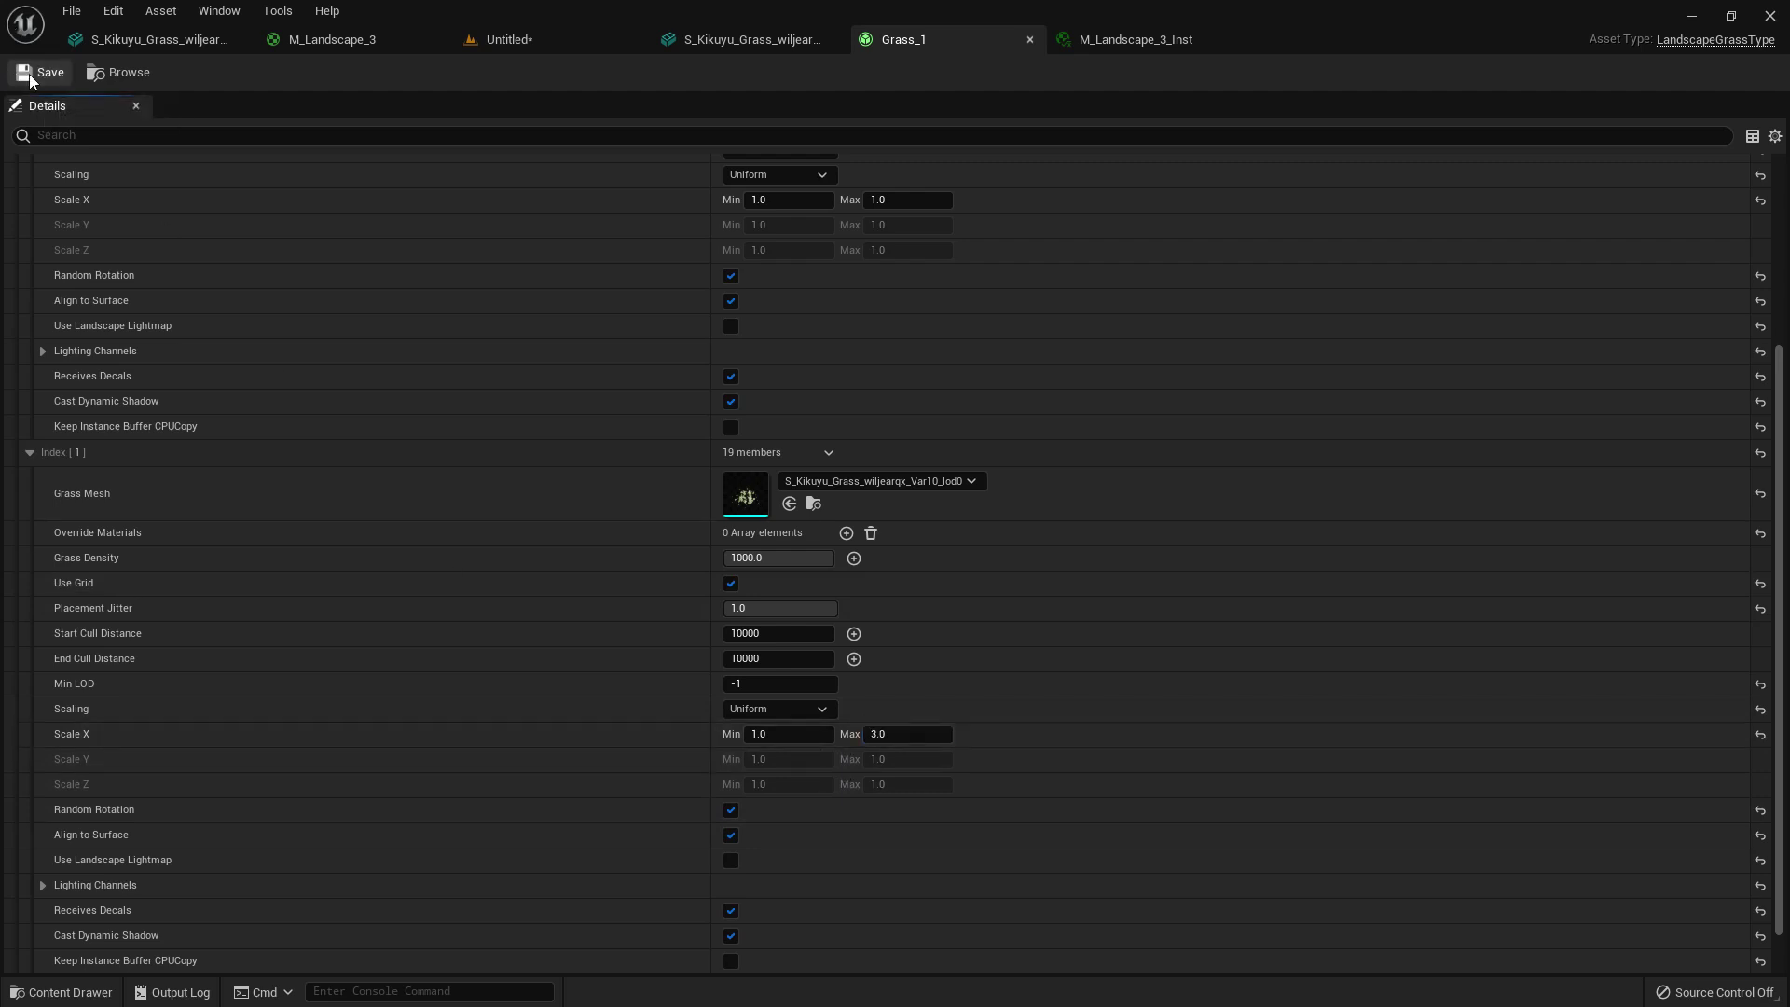
- Return to the level and play it to check the grass height around the character, then stop the session
left_click(329, 43)
left_click(502, 41)
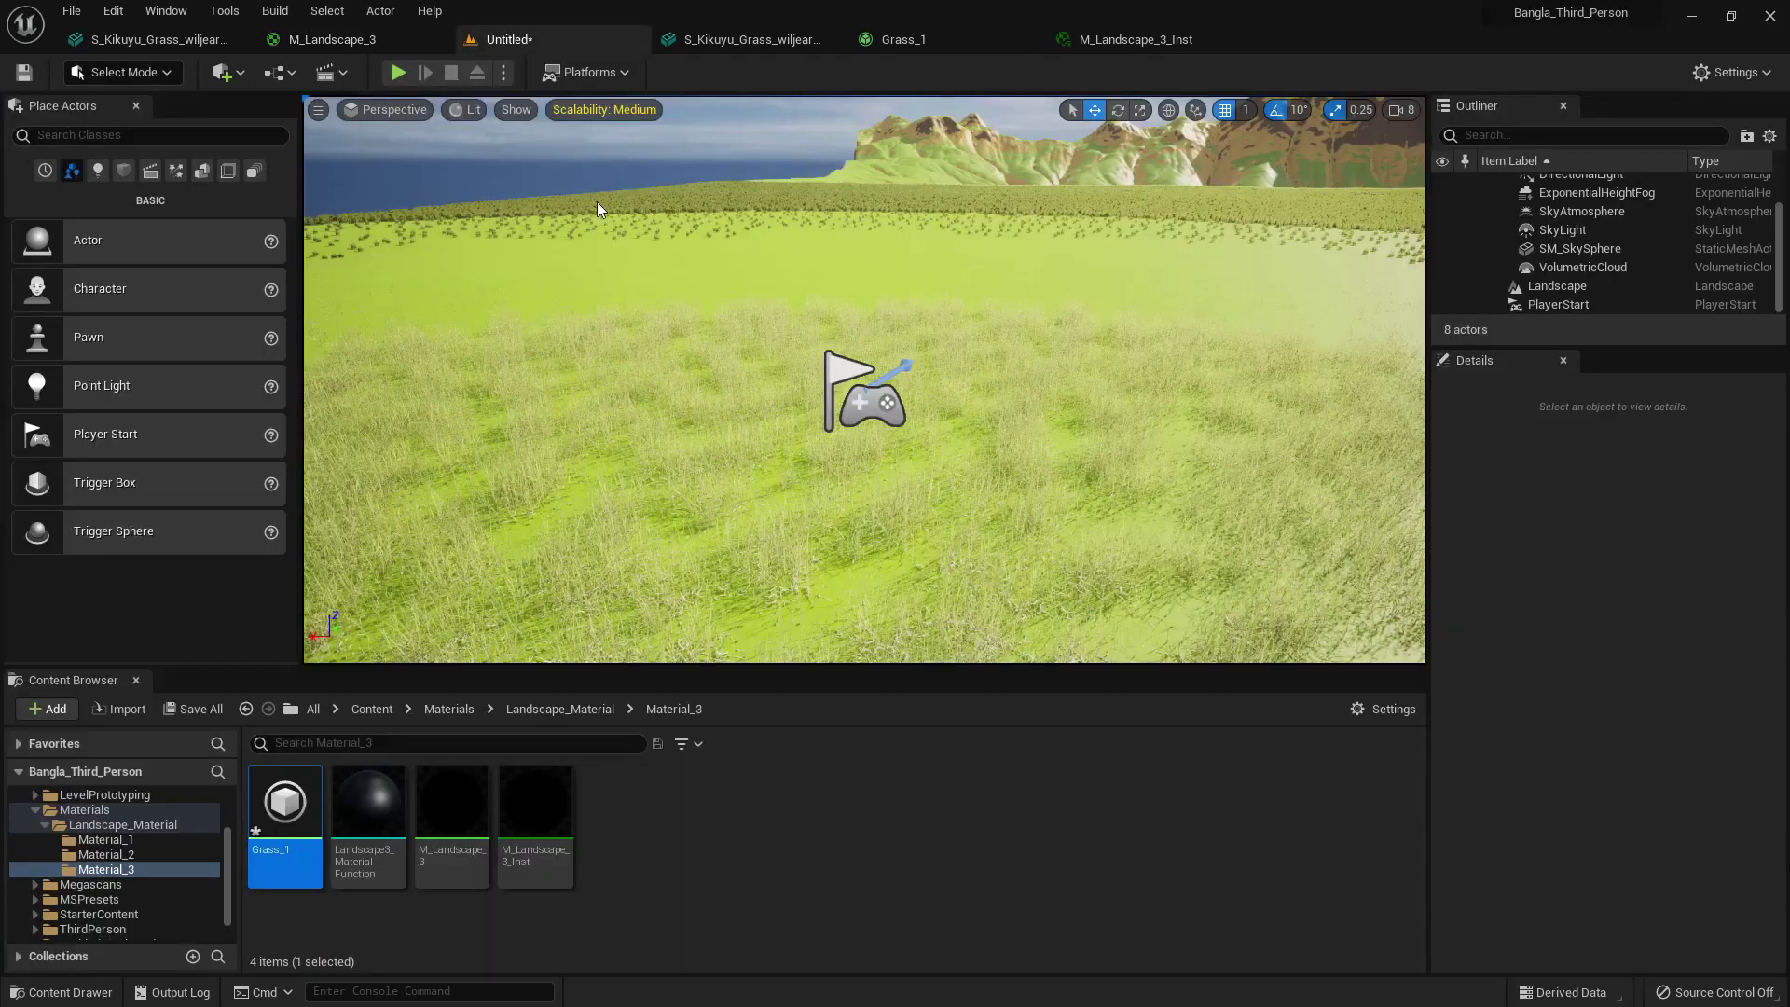
key("alt+p")
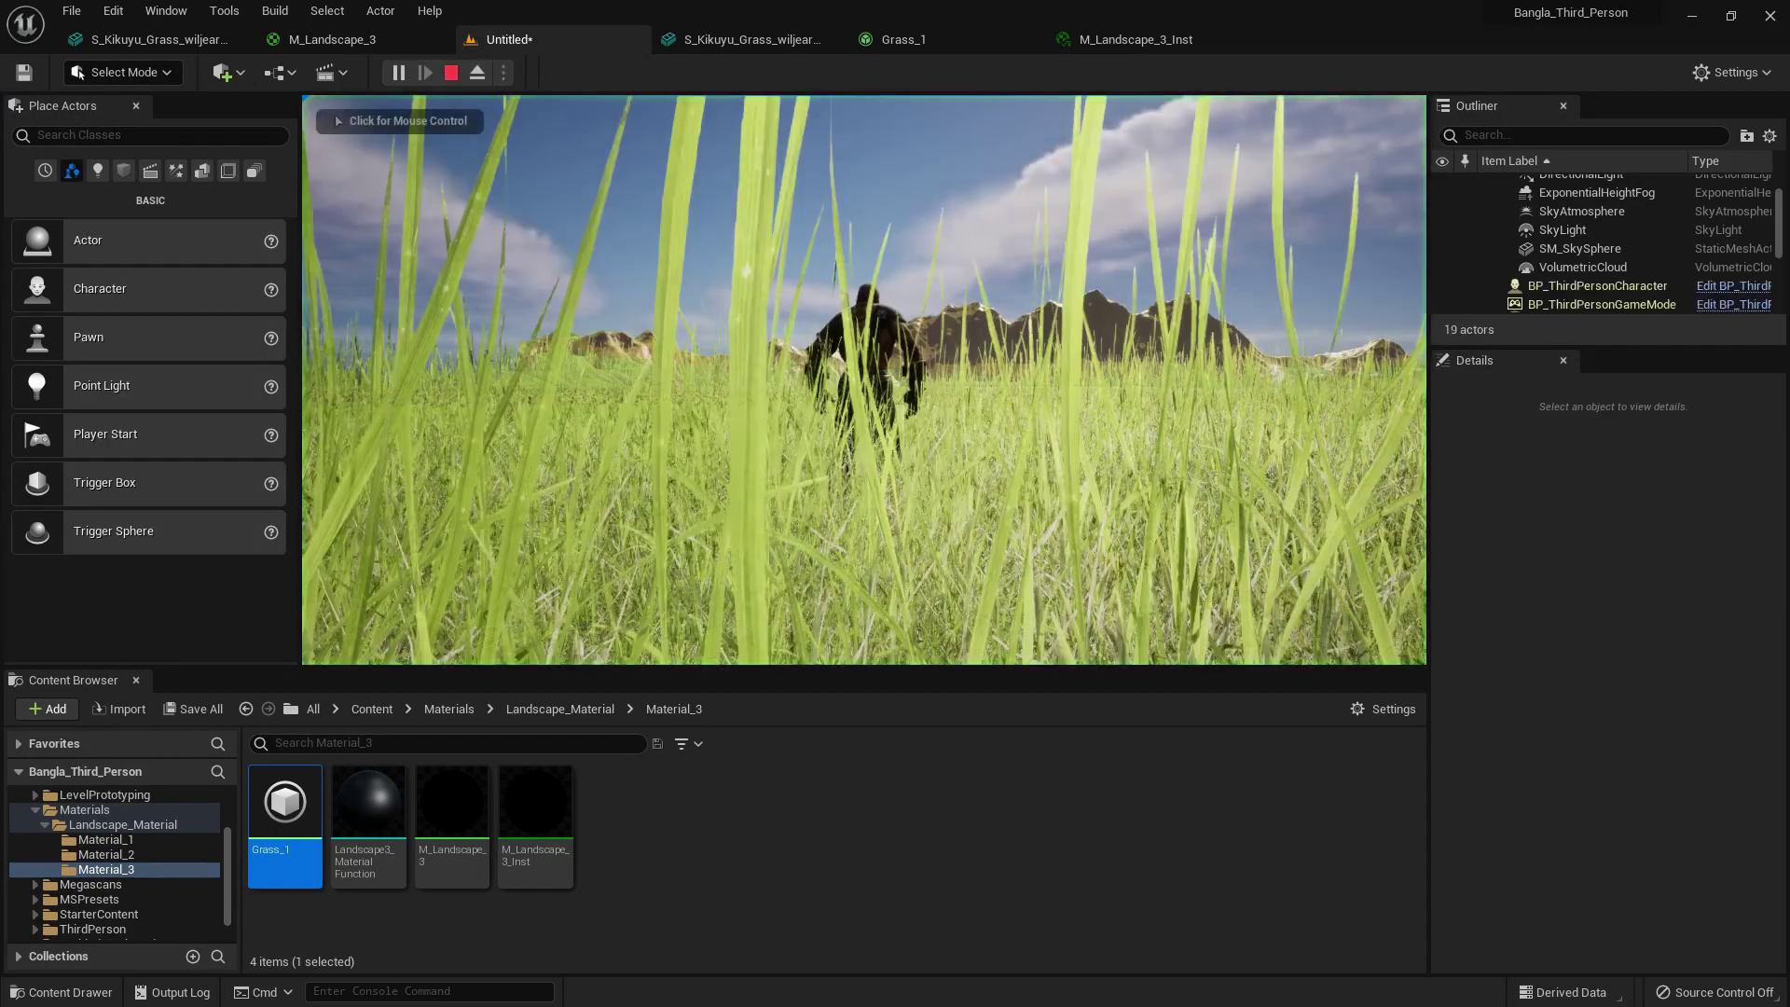
key("w")
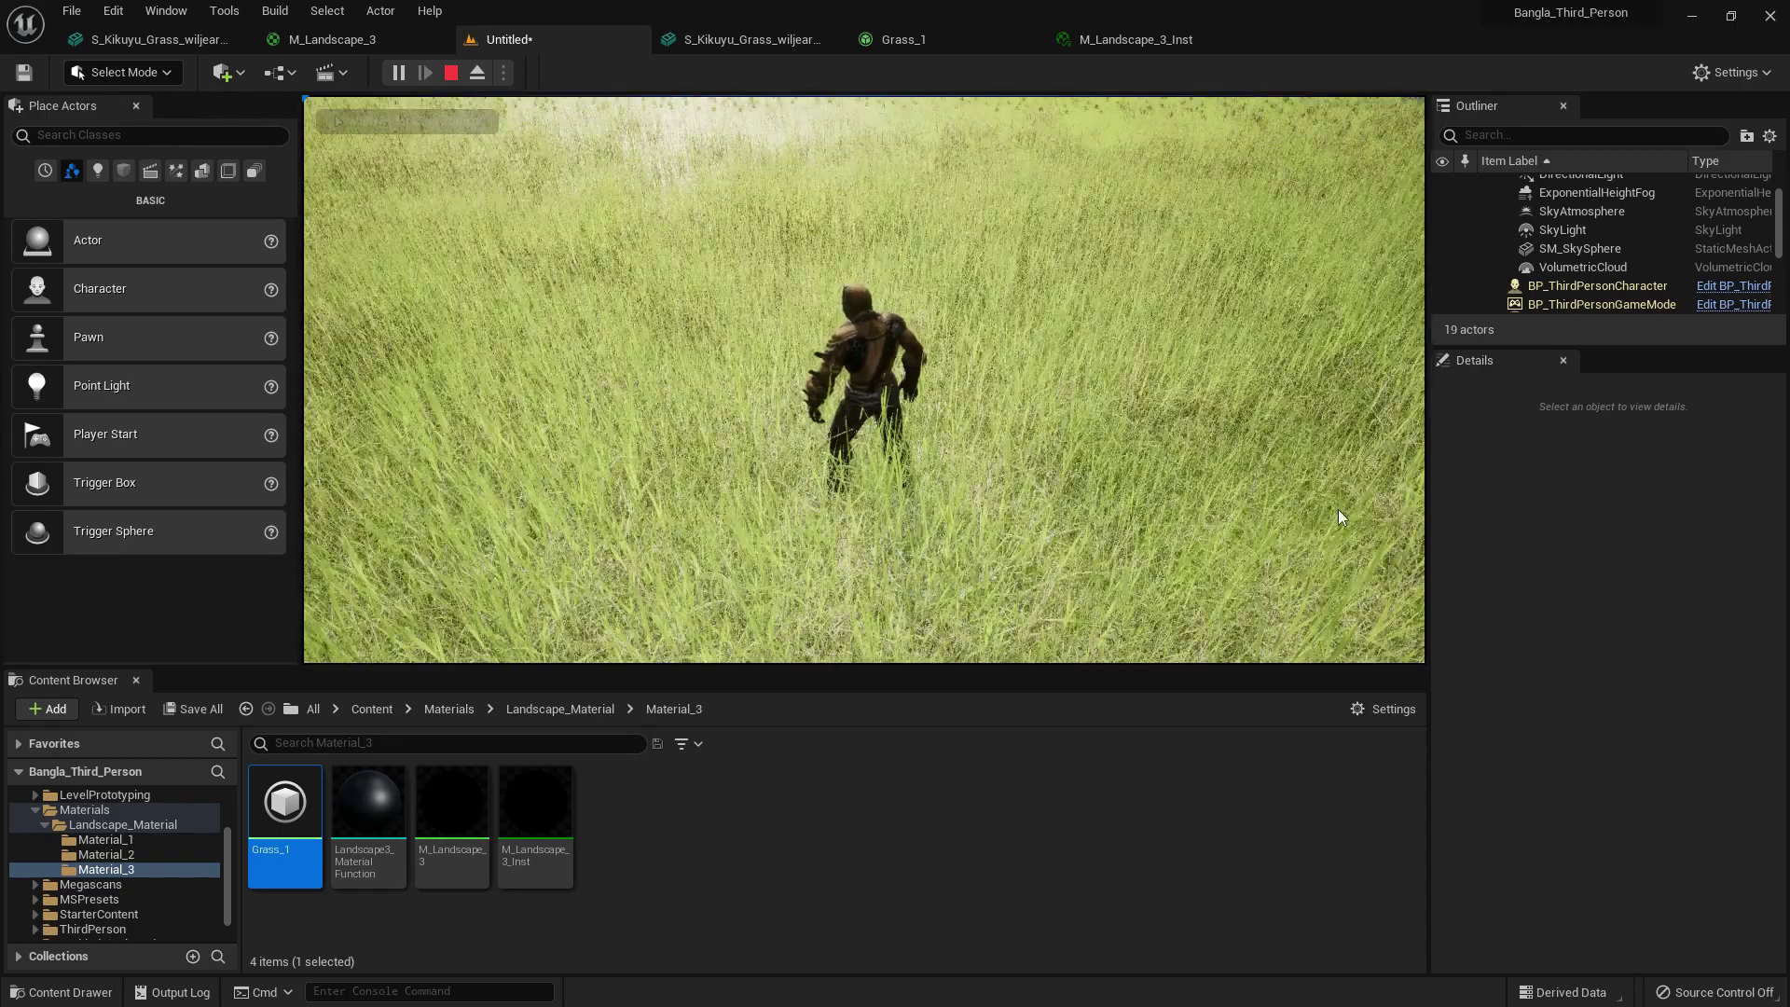
key("Escape")
- Examine the grass coverage across the landscape's hills and slopes from above, then look at the M_Landscape_3 graph
scroll(1238, 410, "down", 10)
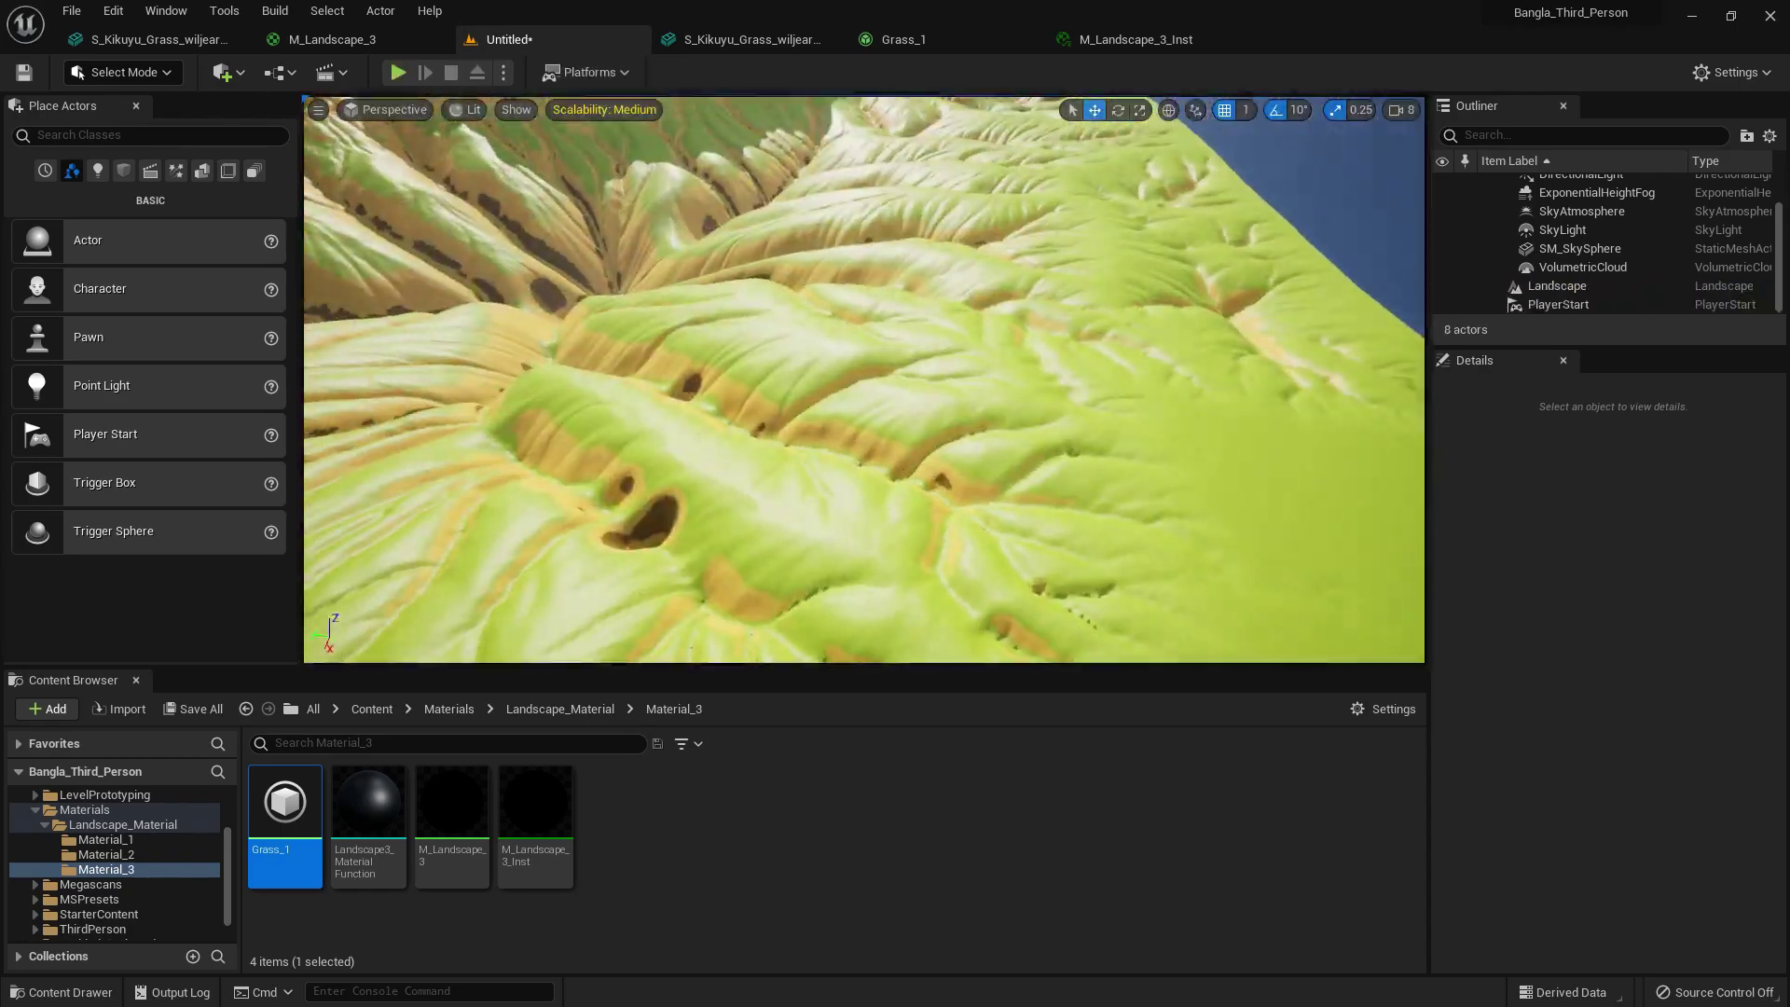
scroll(1238, 411, "up", 5)
right_click_drag(1150, 396, 920, 447)
scroll(1150, 395, "up", 5)
scroll(960, 444, "up", 2)
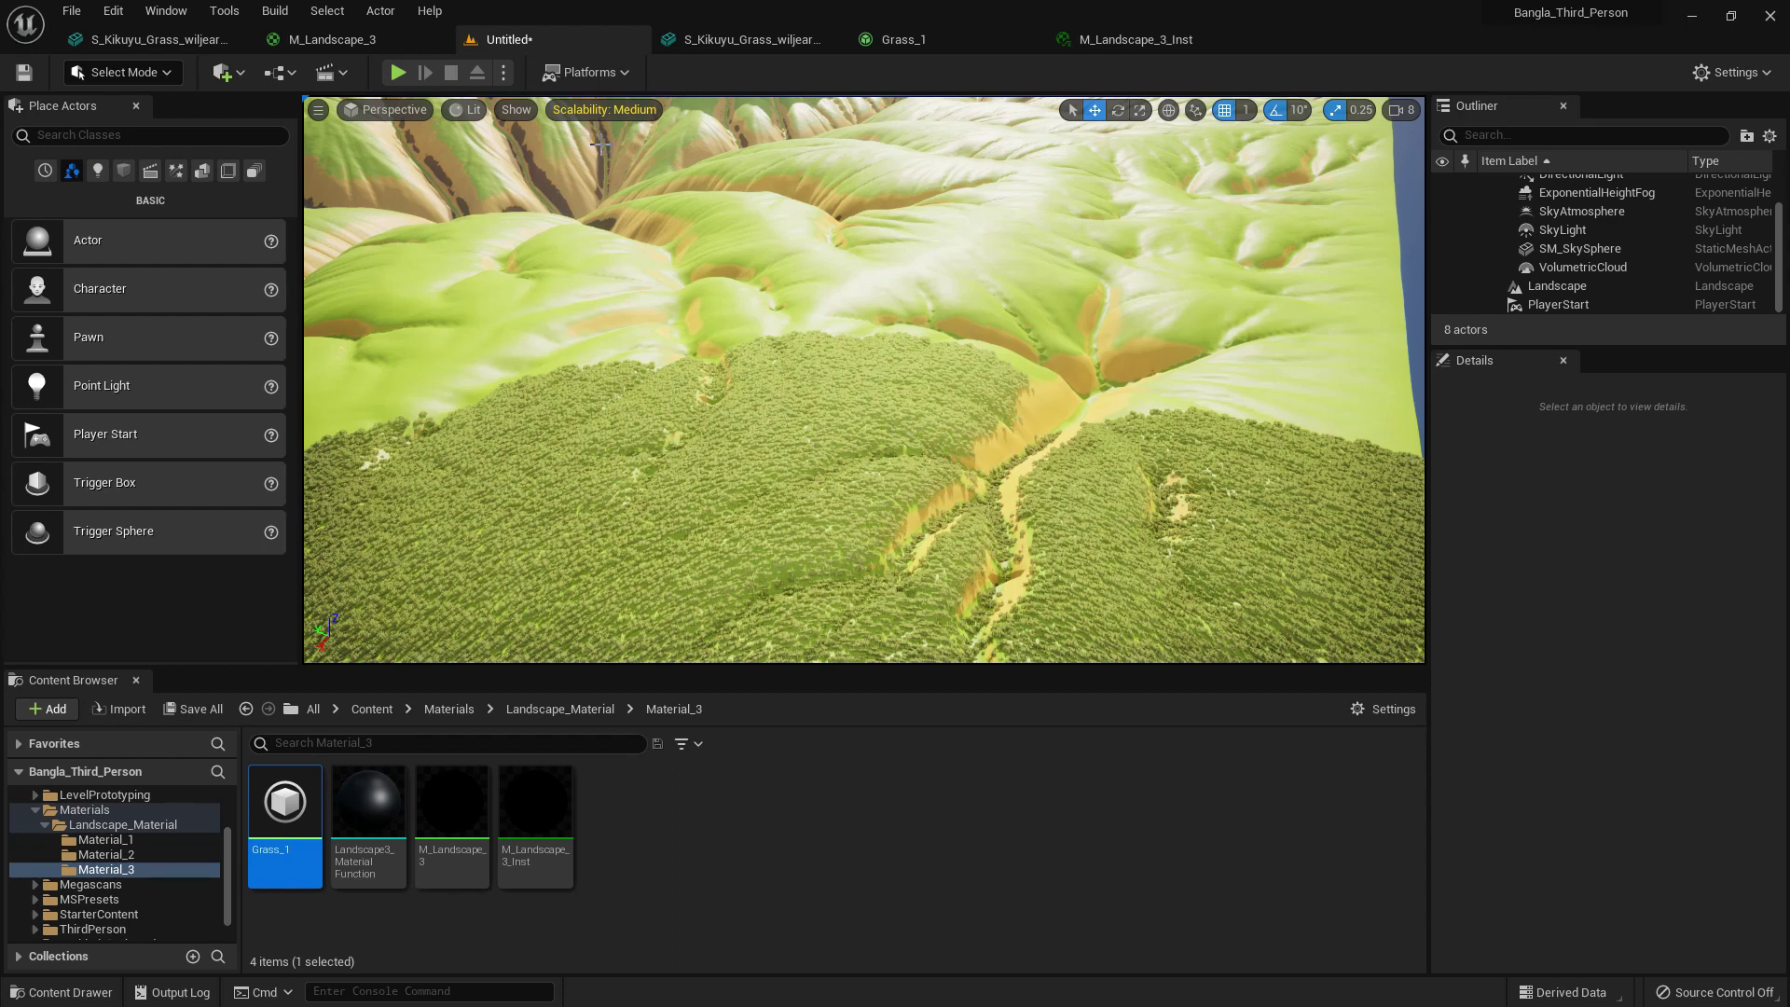
left_click(359, 41)
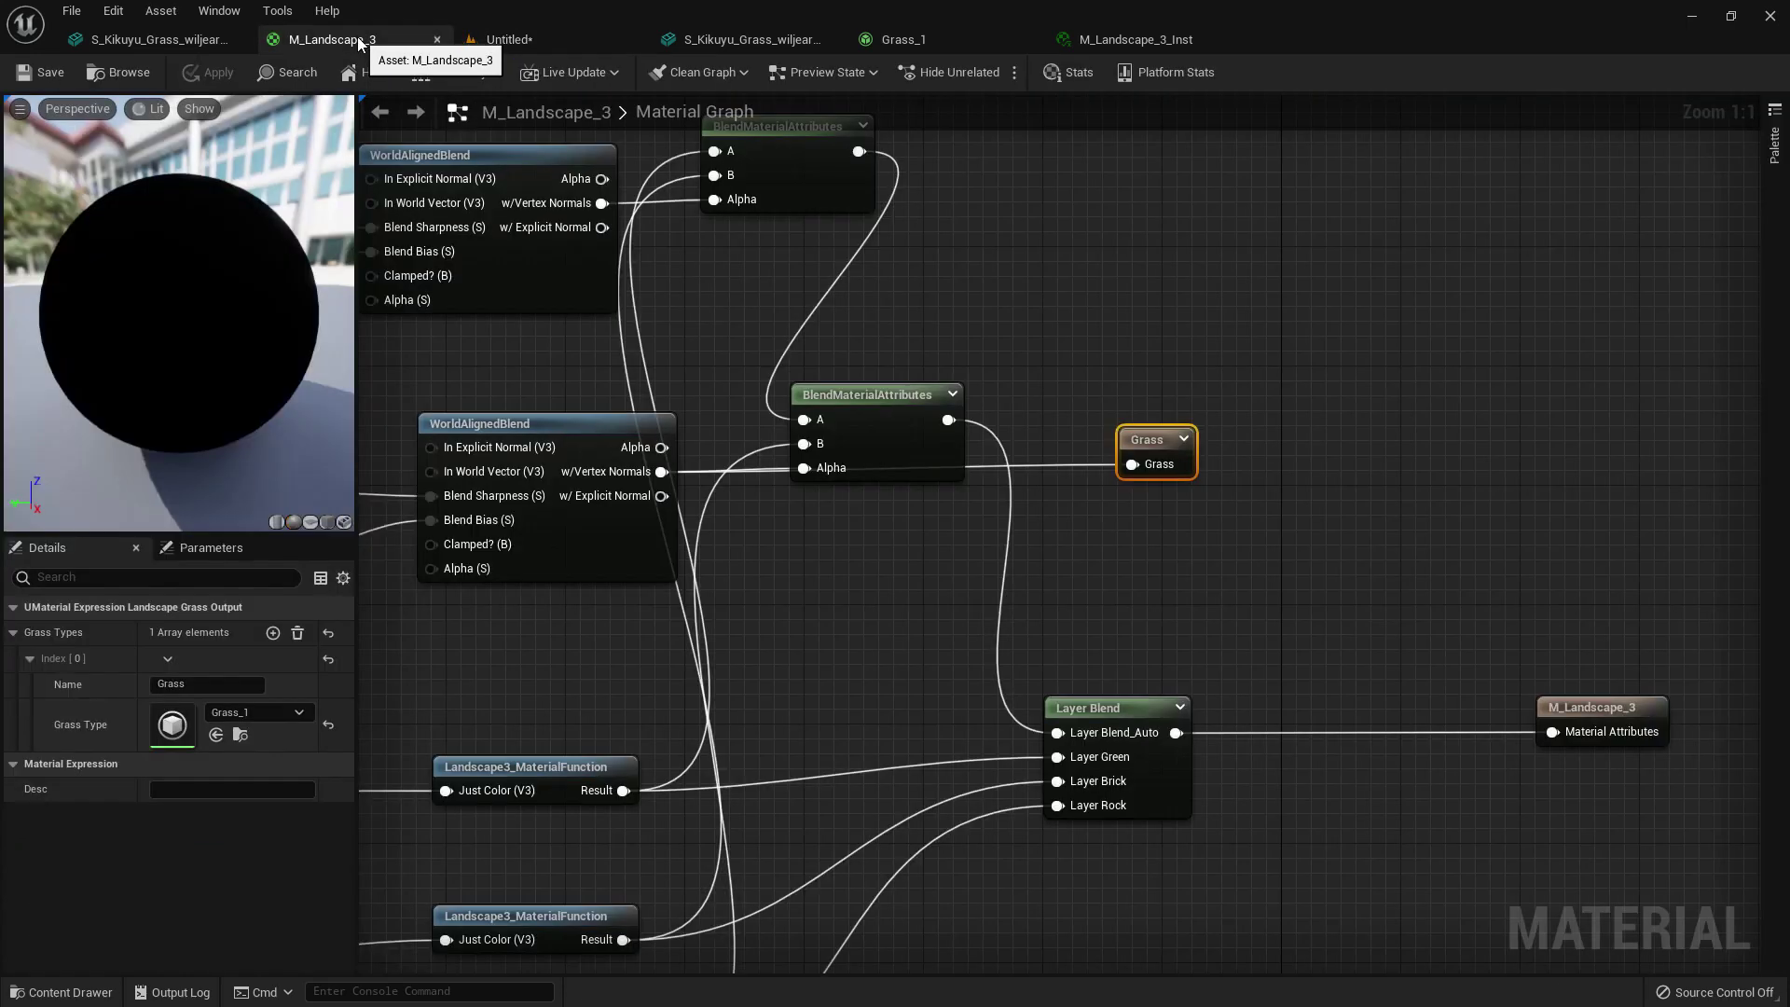
left_click(171, 41)
- Duplicate the Grass_1 asset in the Material_3 folder and name the copy Rock_2
left_click(508, 39)
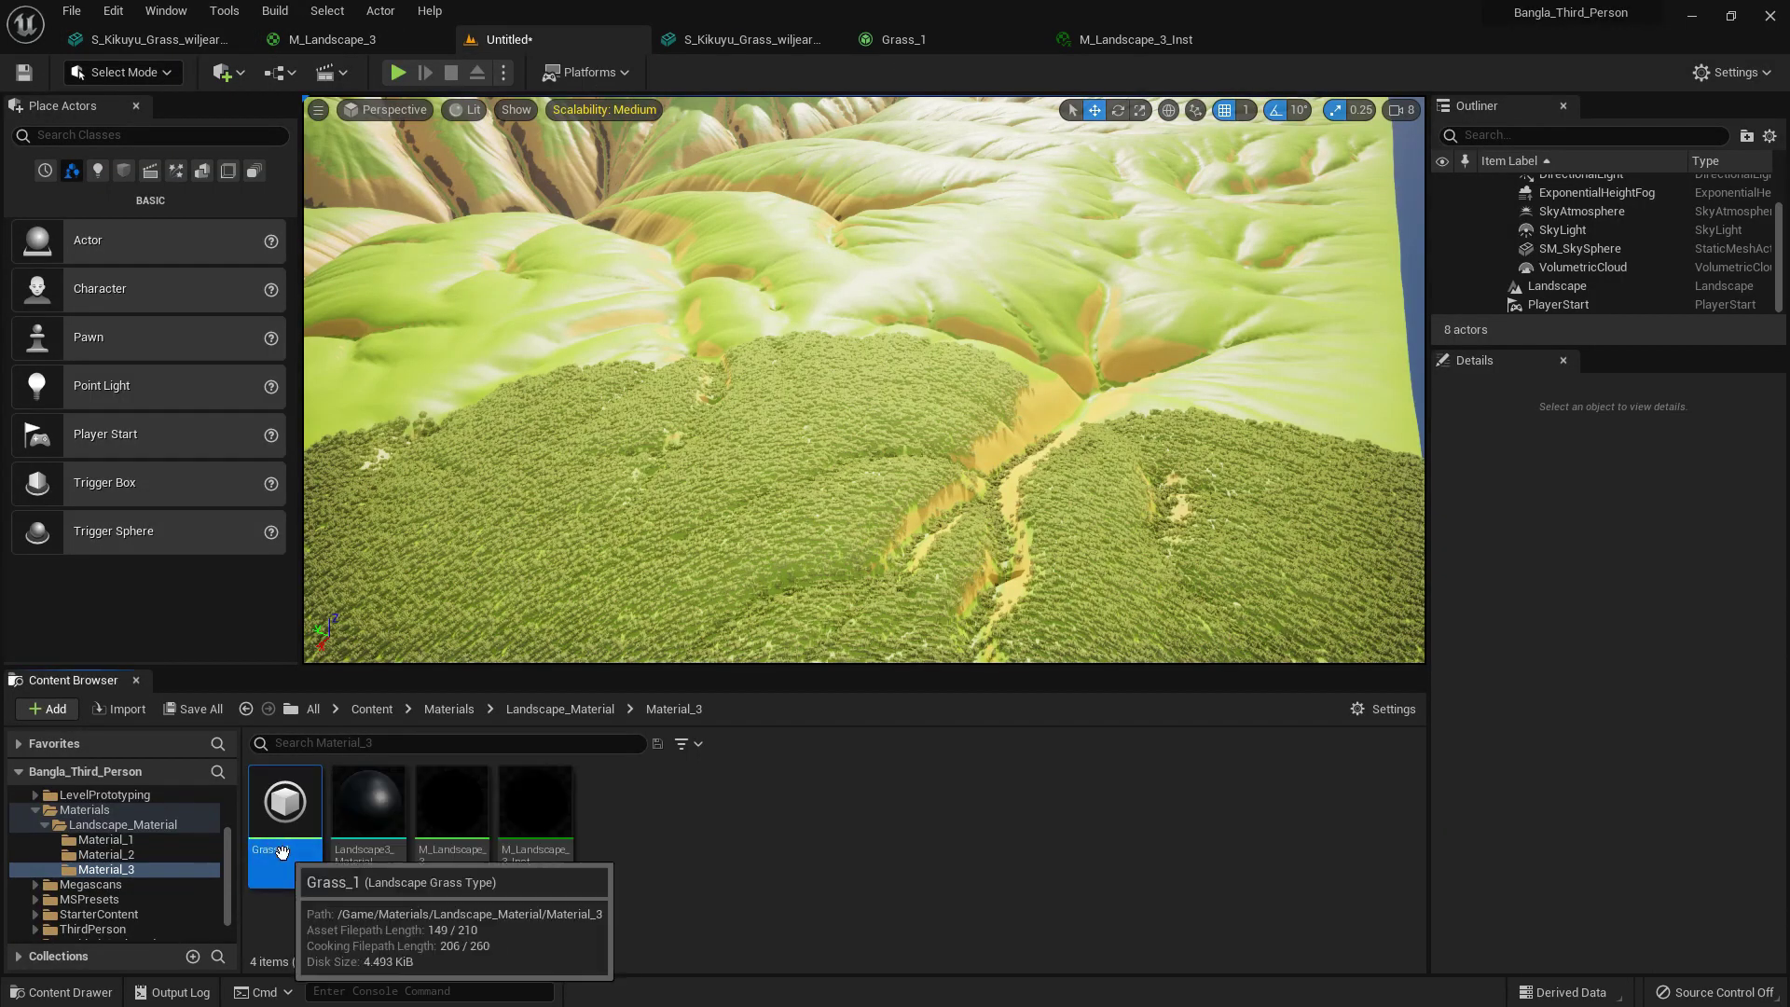
key("ctrl+d")
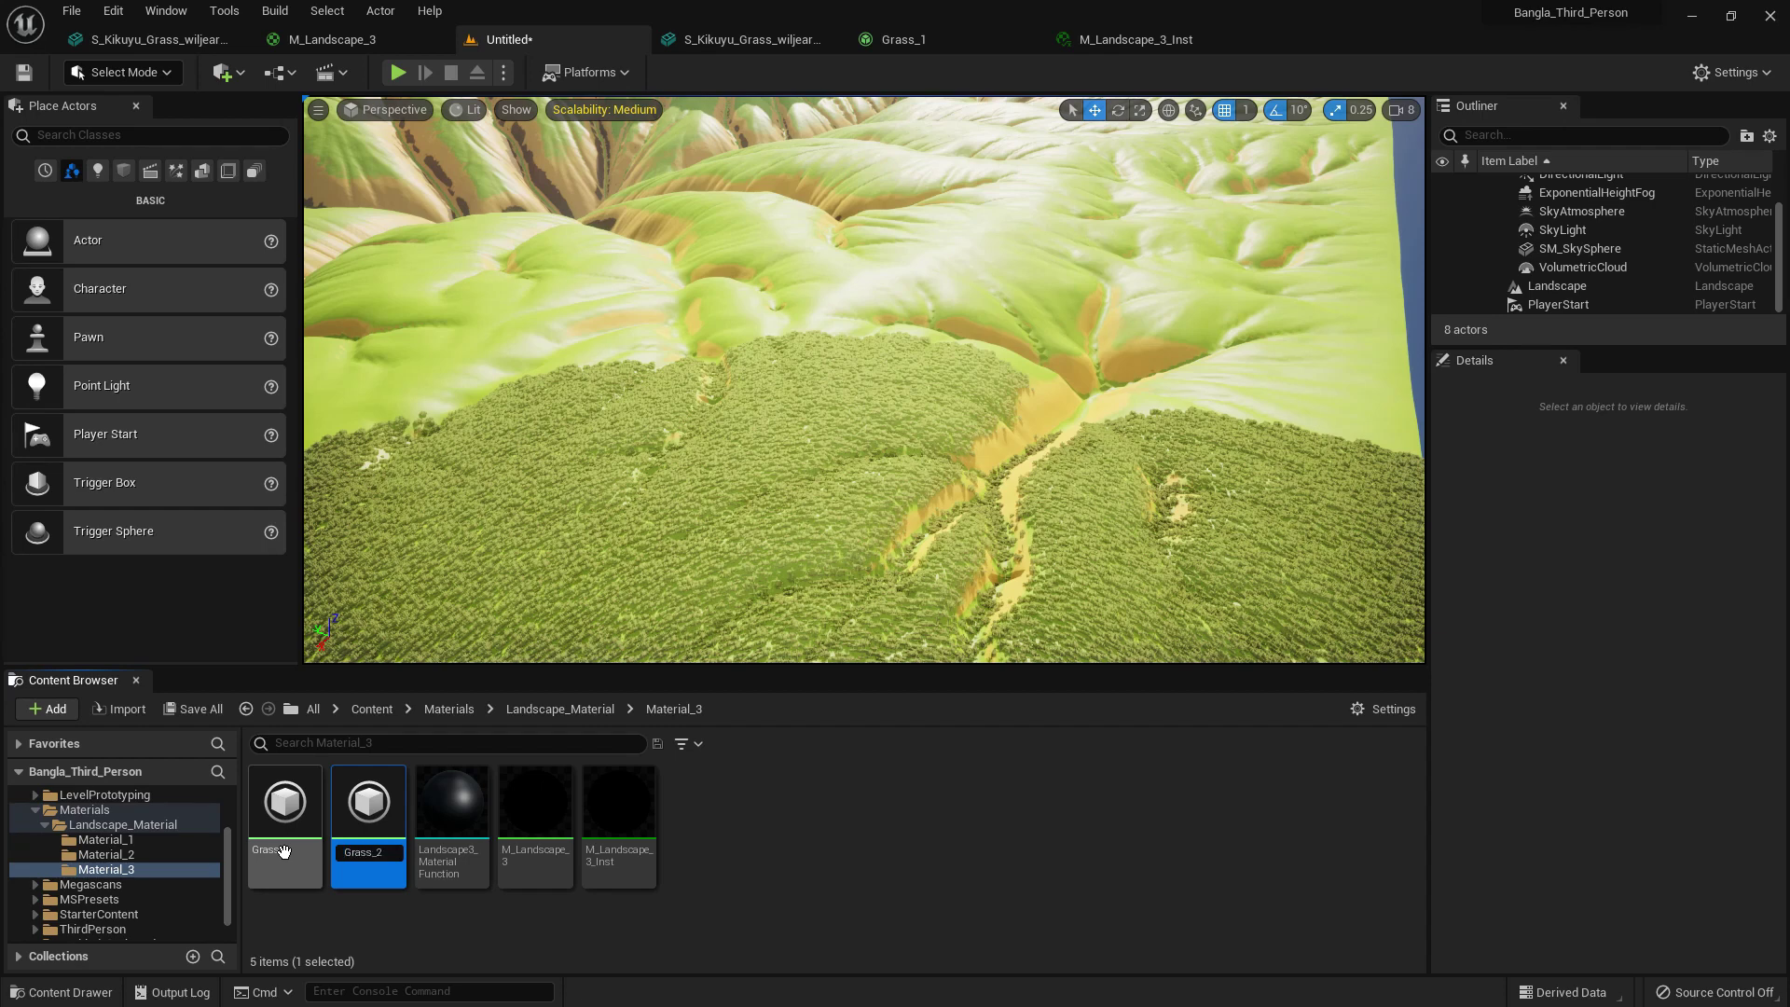
key("BackSpace")
key("BackSpace")
key("BackSpace")
type("Rock")
key("Return")
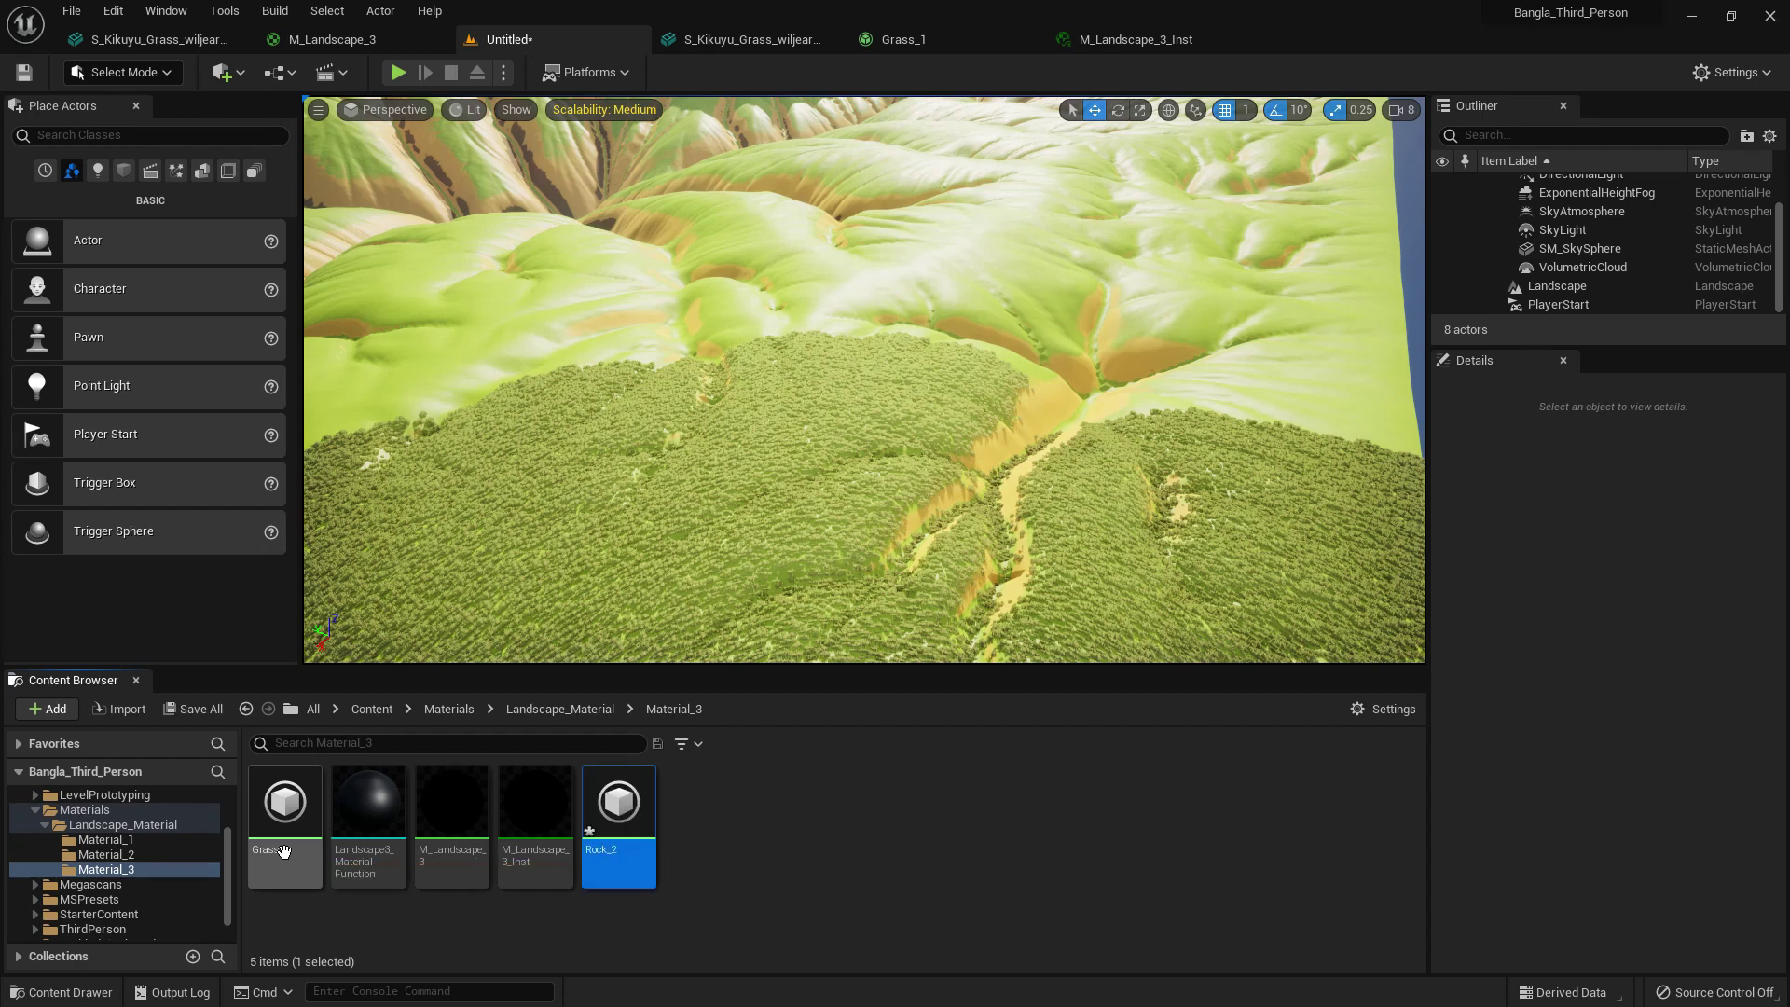
- Open Rock_2 and delete its second grass variety
double_click(623, 825)
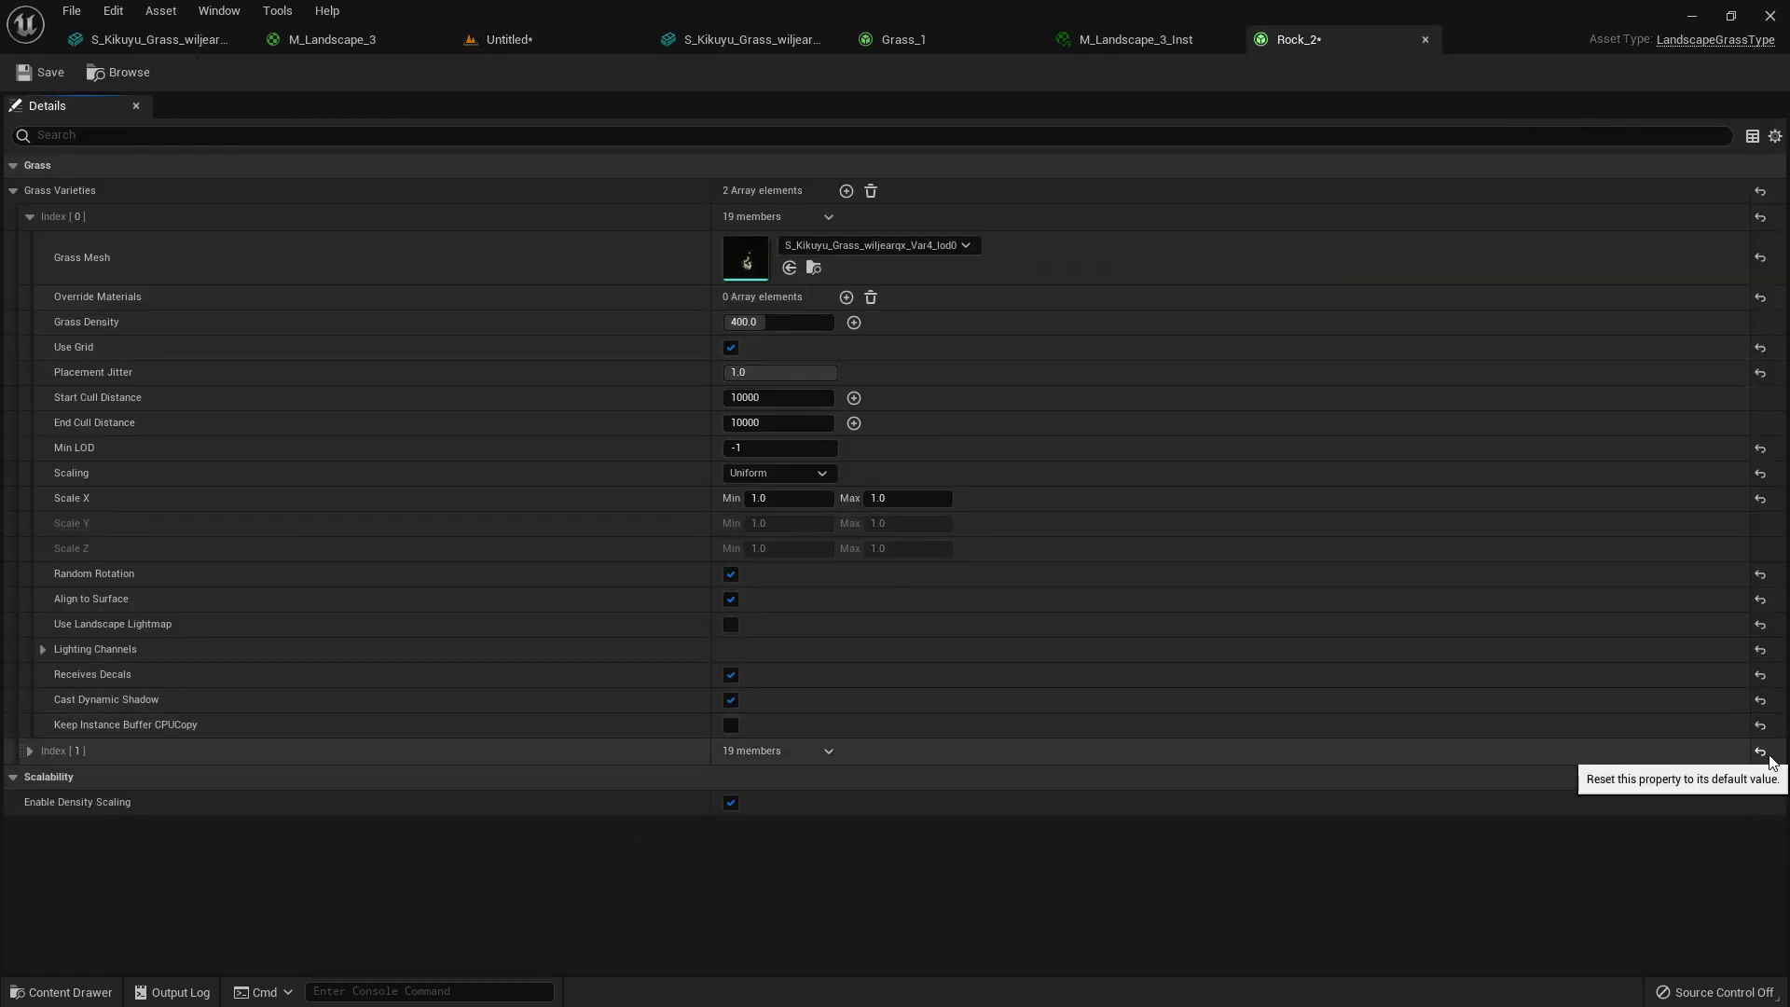
left_click(827, 751)
left_click(858, 800)
- Set the grass mesh of Rock_2's remaining variety to SM_Rock and save the asset
left_click(807, 245)
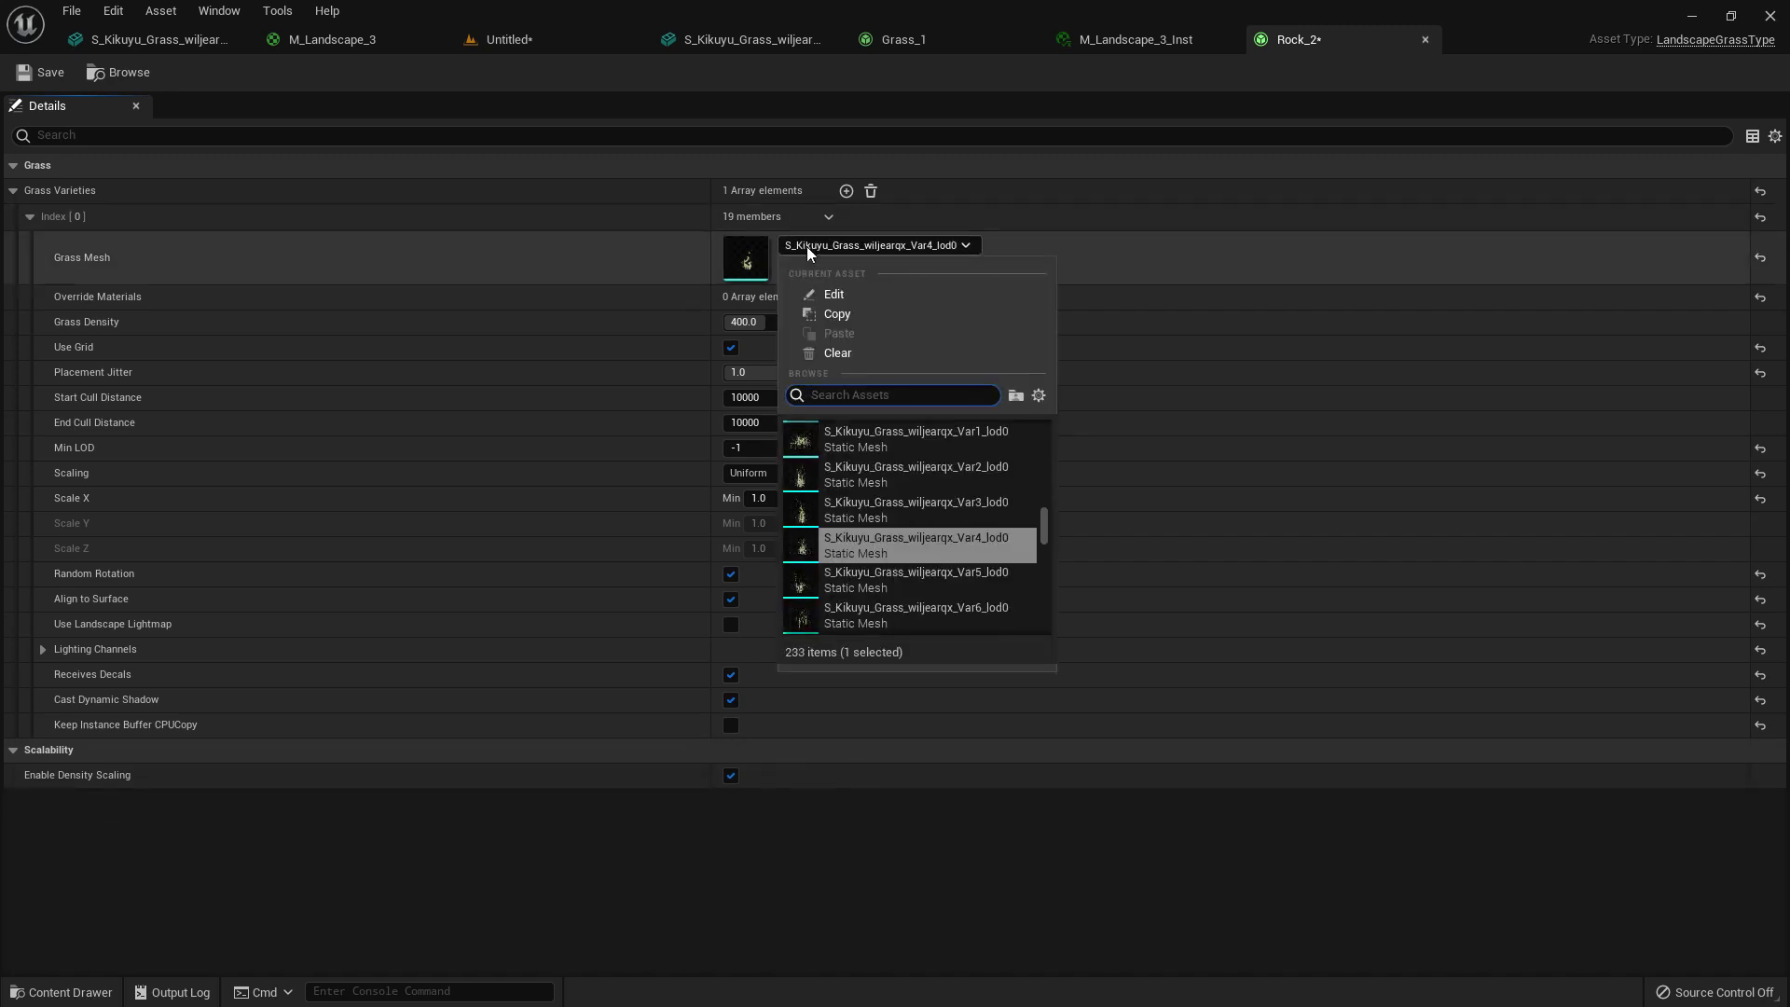
type("rock")
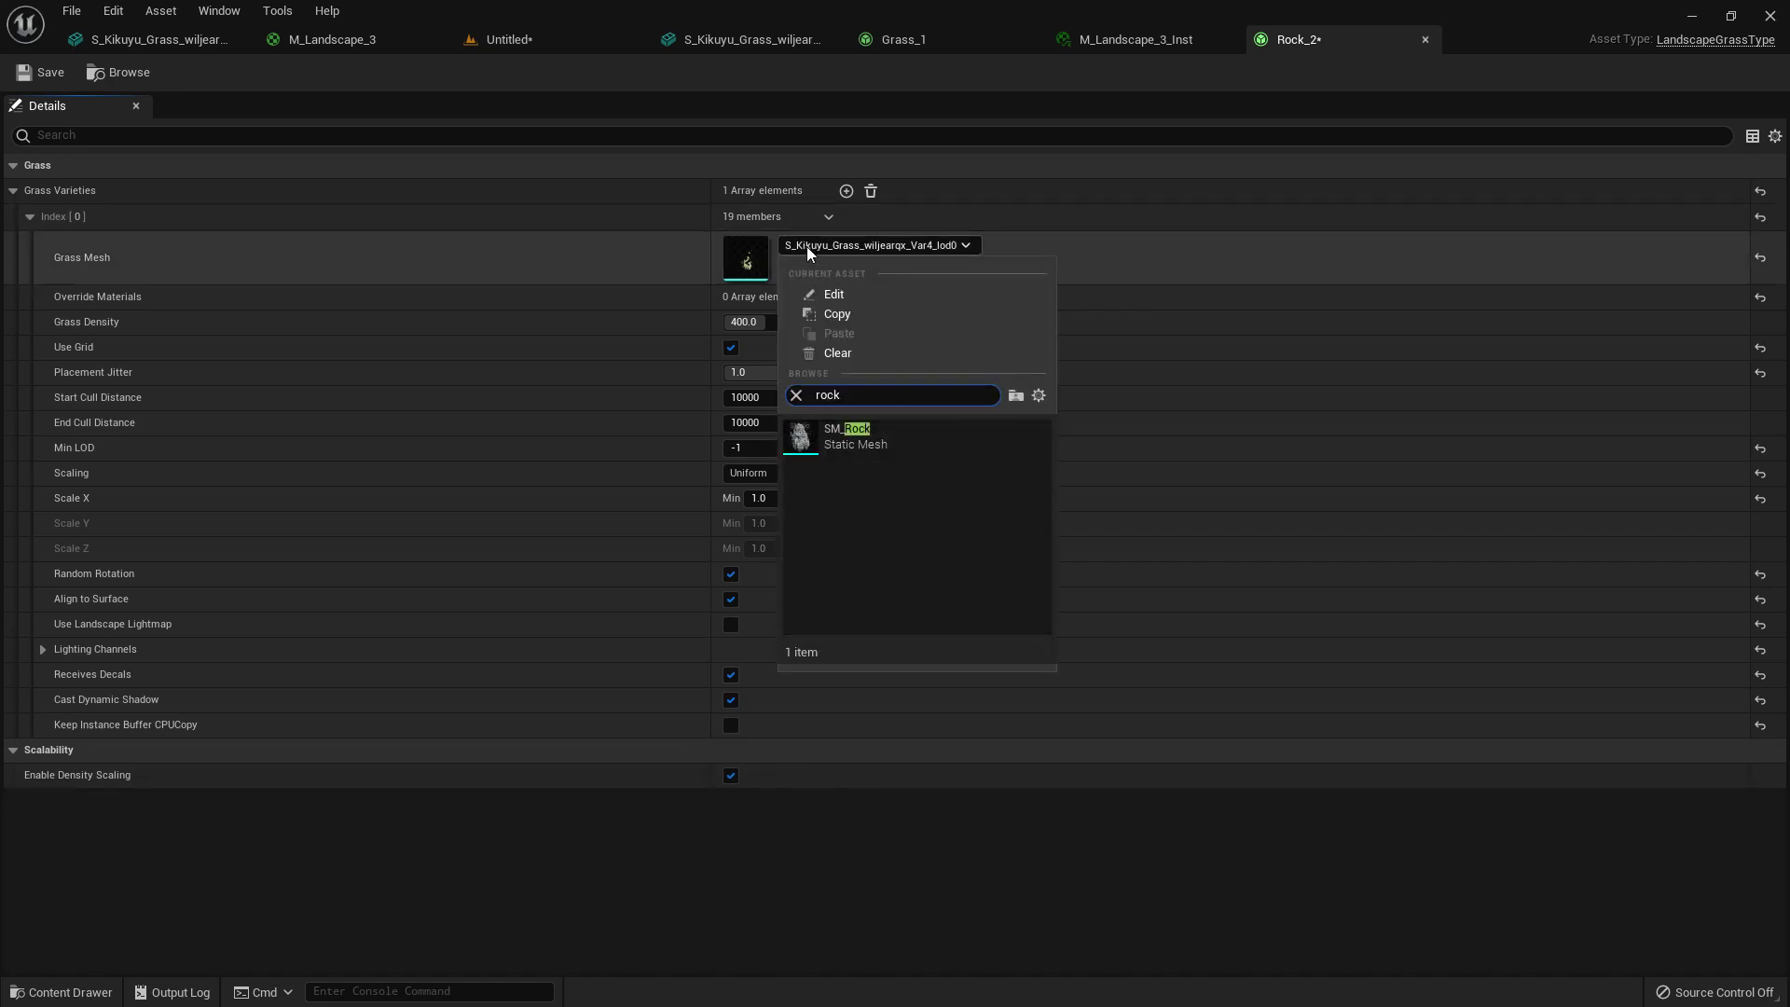
left_click(853, 434)
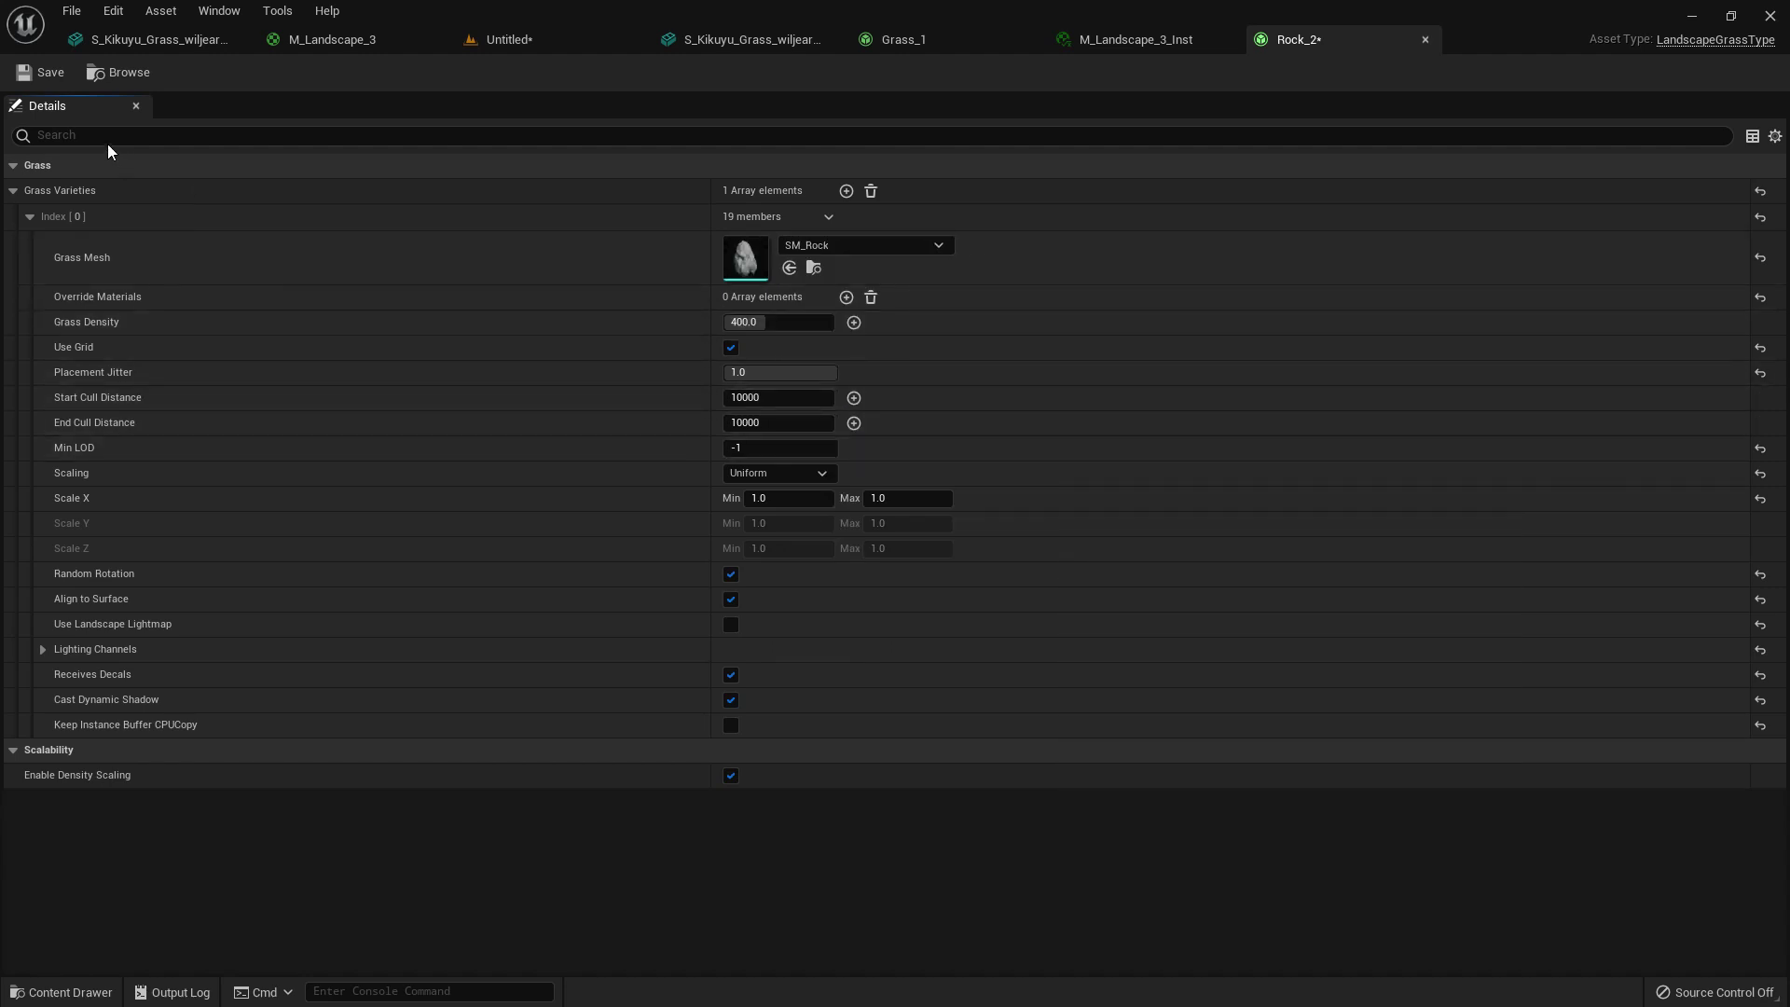
left_click(41, 74)
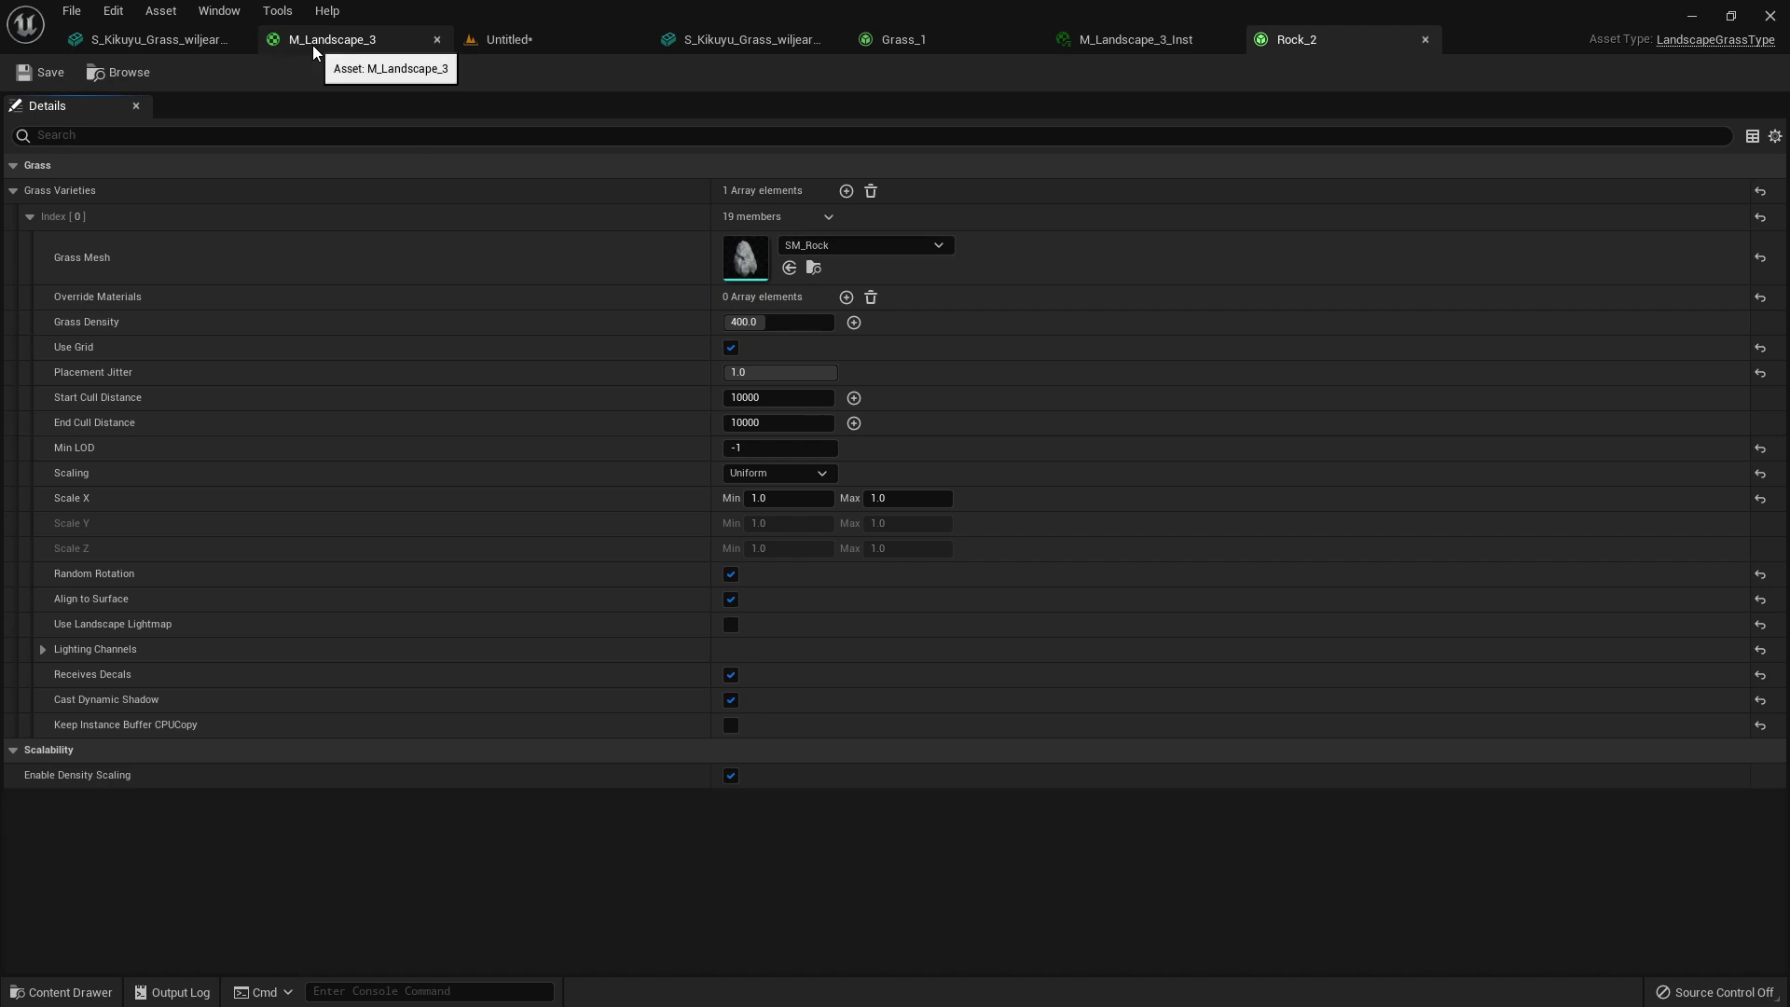
- Add a second grass type entry named Rock to the Grass output node in M_Landscape_3
left_click(389, 43)
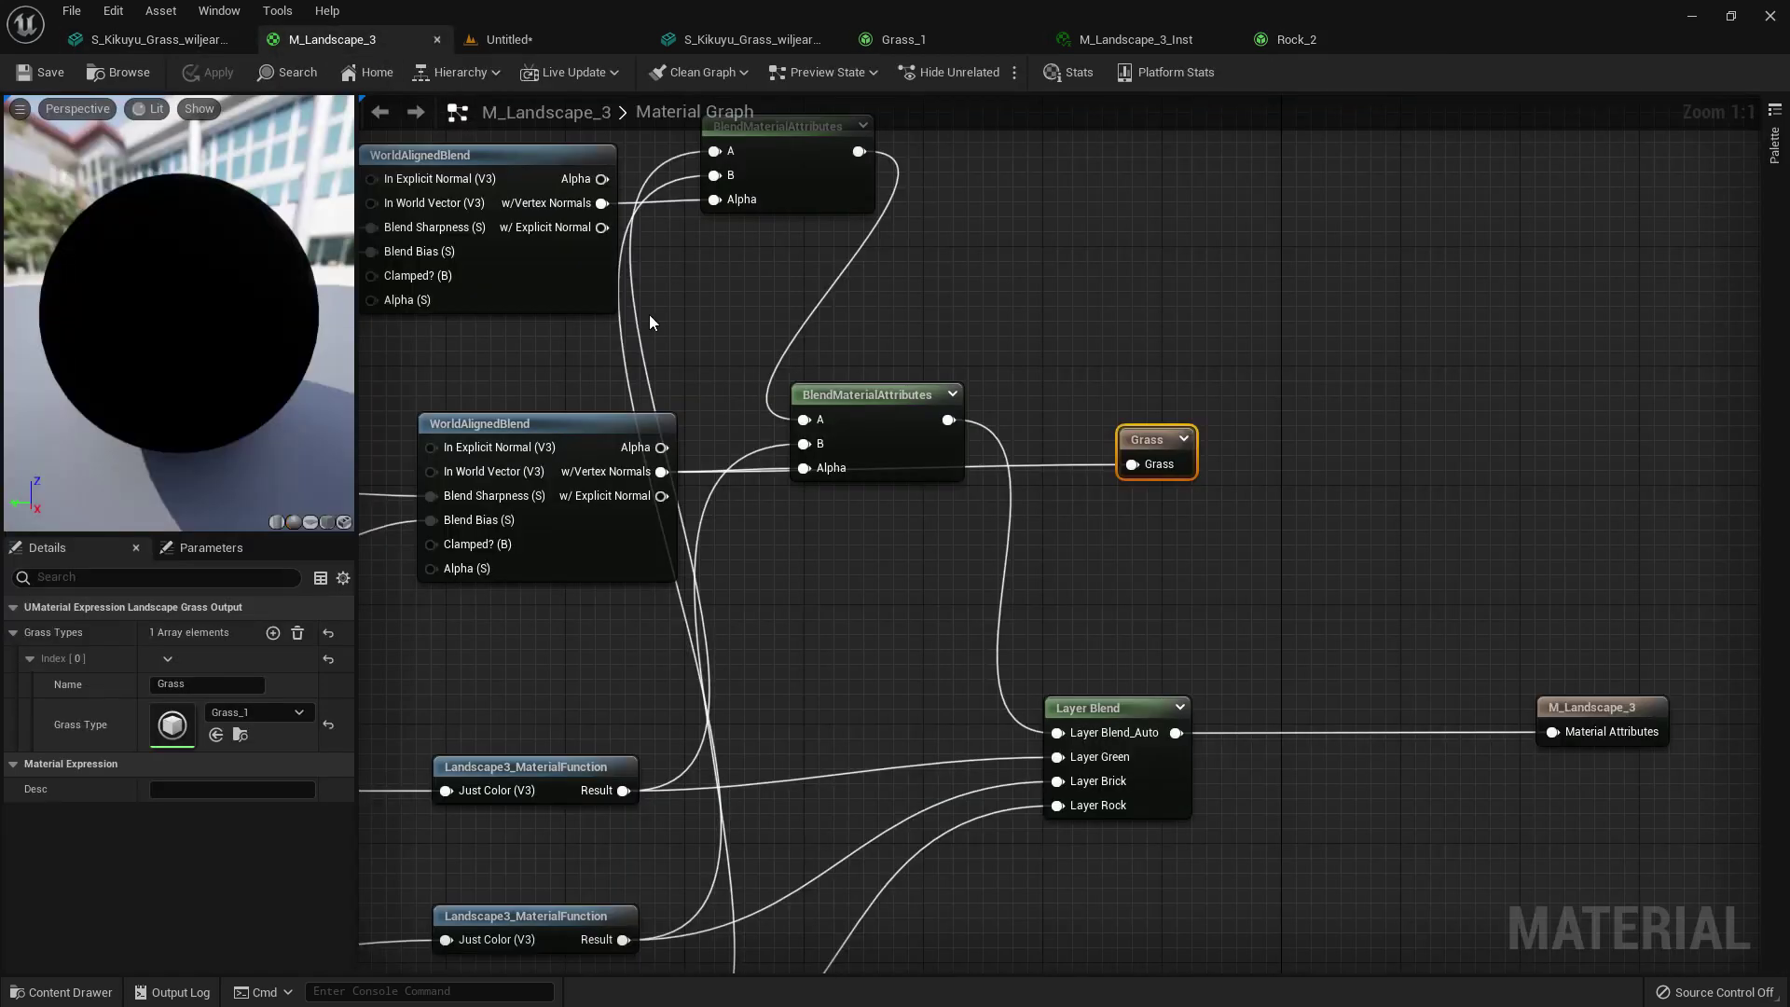
left_click(272, 632)
left_click(30, 765)
left_click(181, 791)
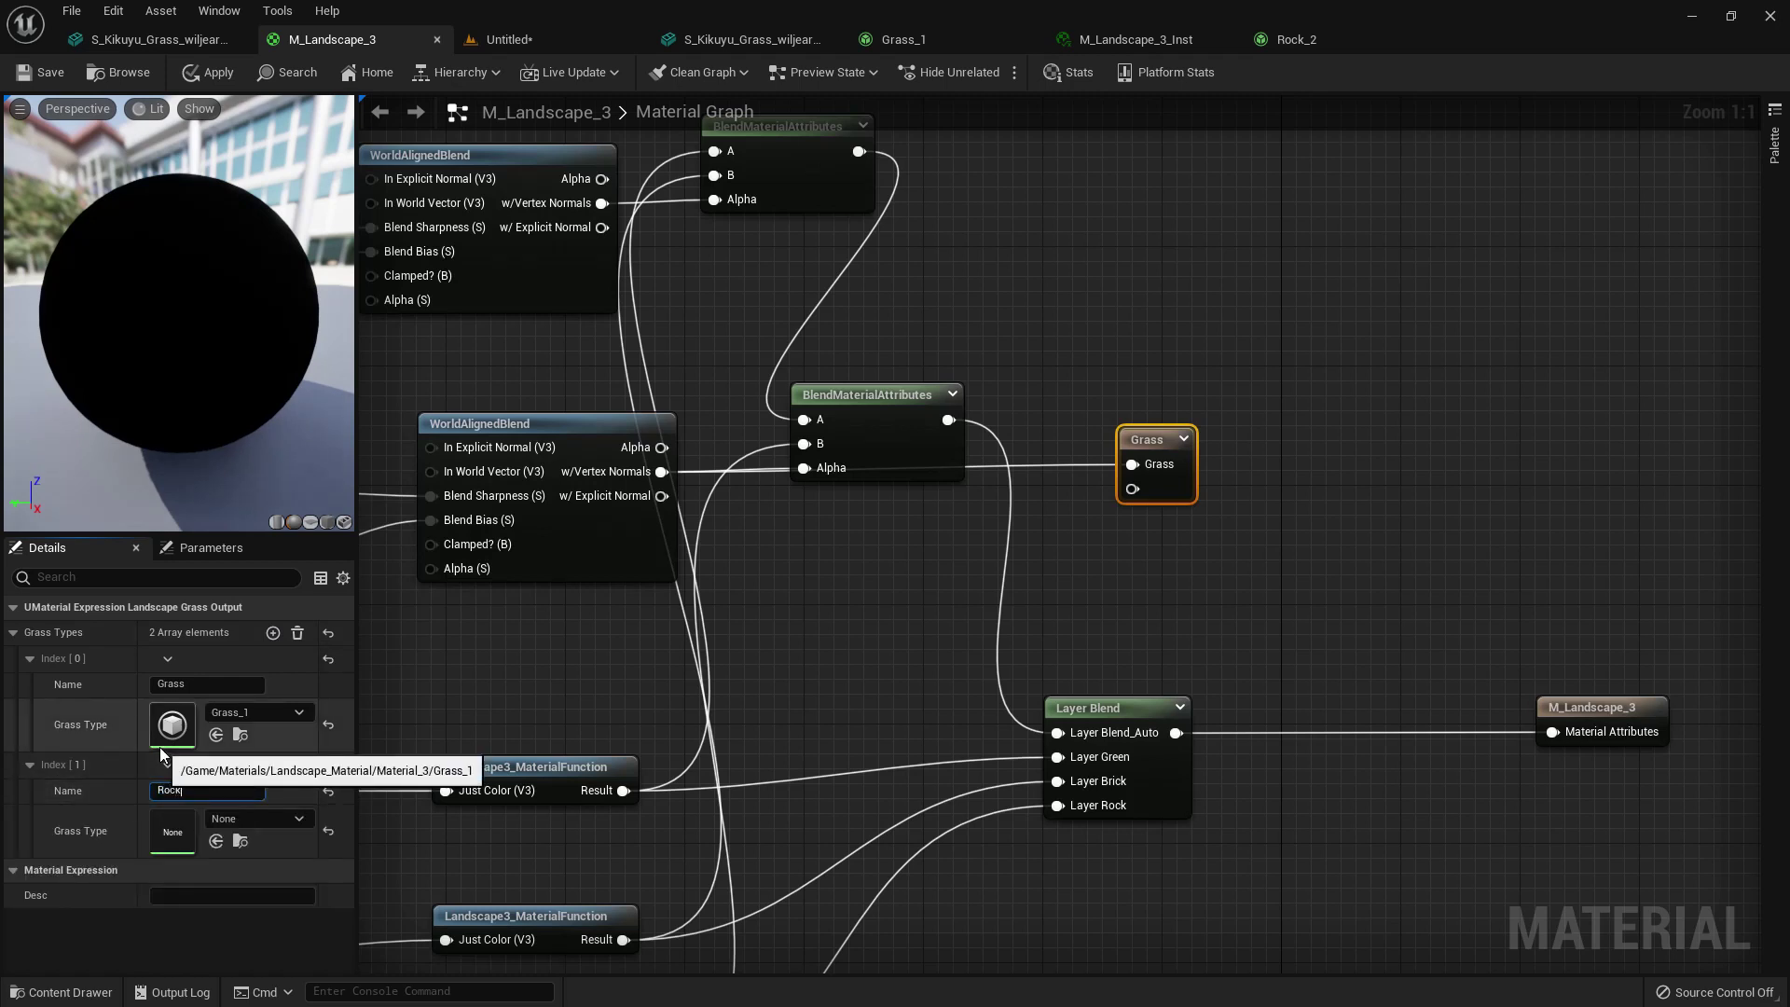
key("Return")
- Connect the upper WorldAlignedBlend's w/Vertex Normals output to the Grass node's Rock input, then apply and save the material
right_click_drag(969, 472, 1069, 546)
left_click_drag(700, 278, 1230, 563)
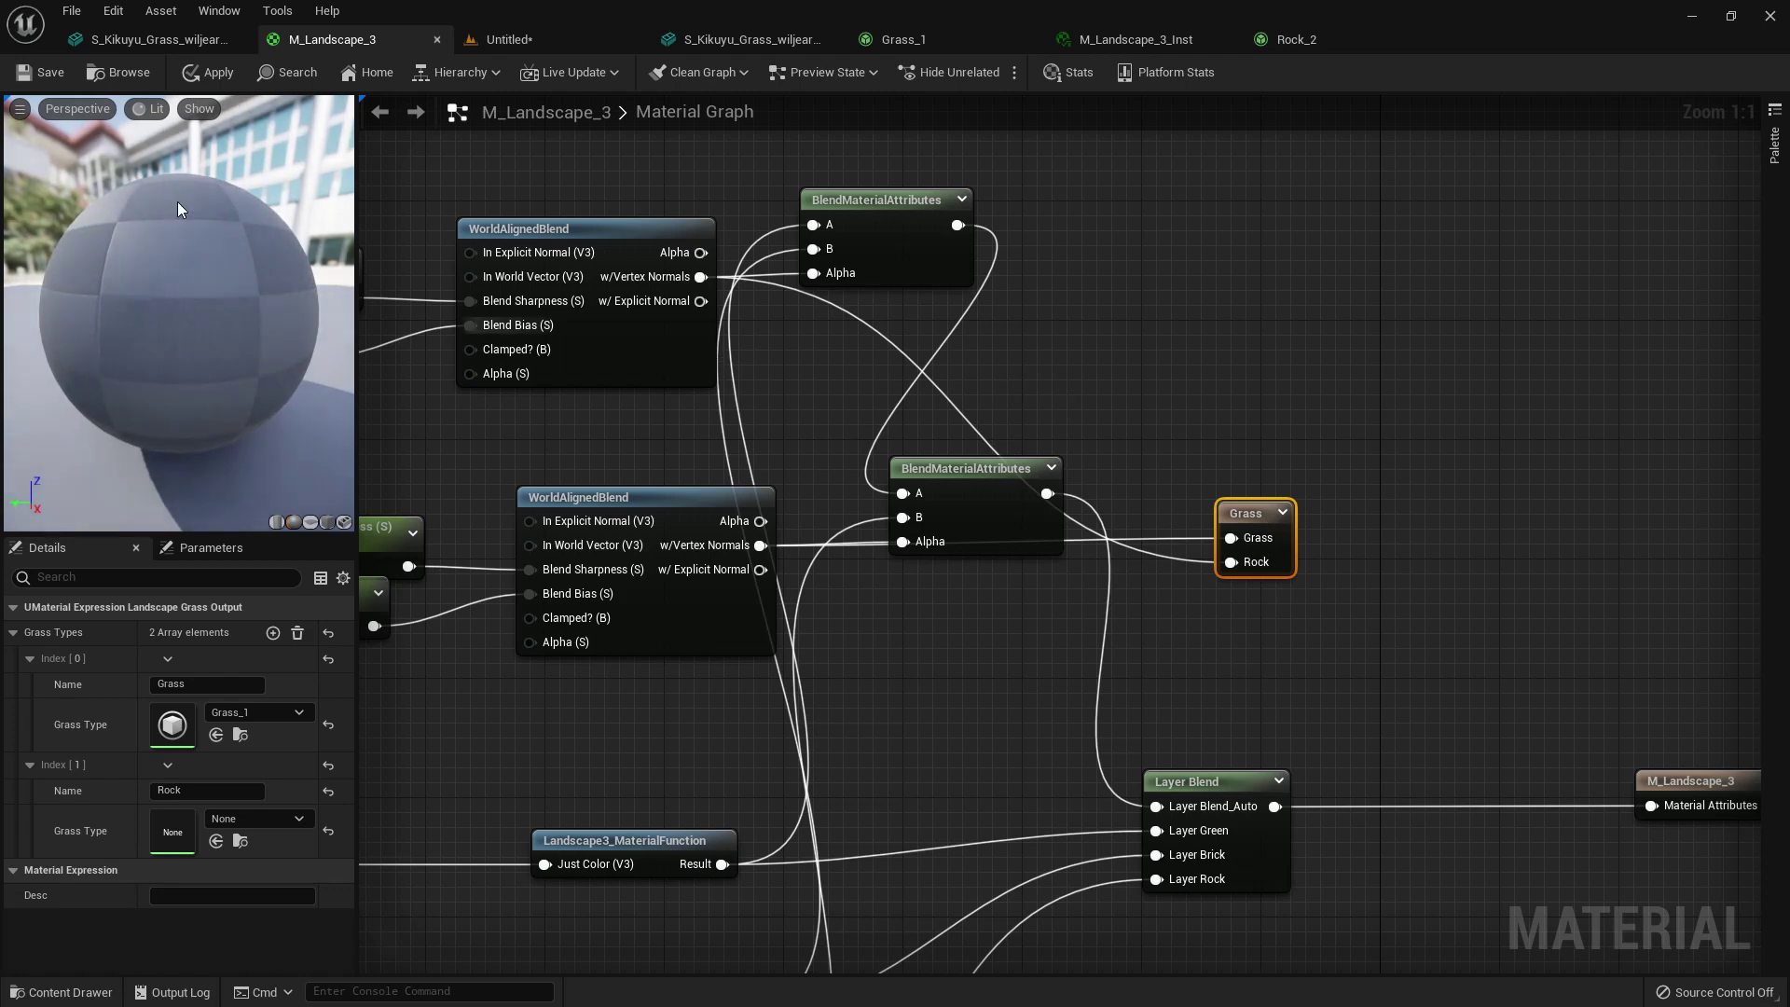
left_click(207, 80)
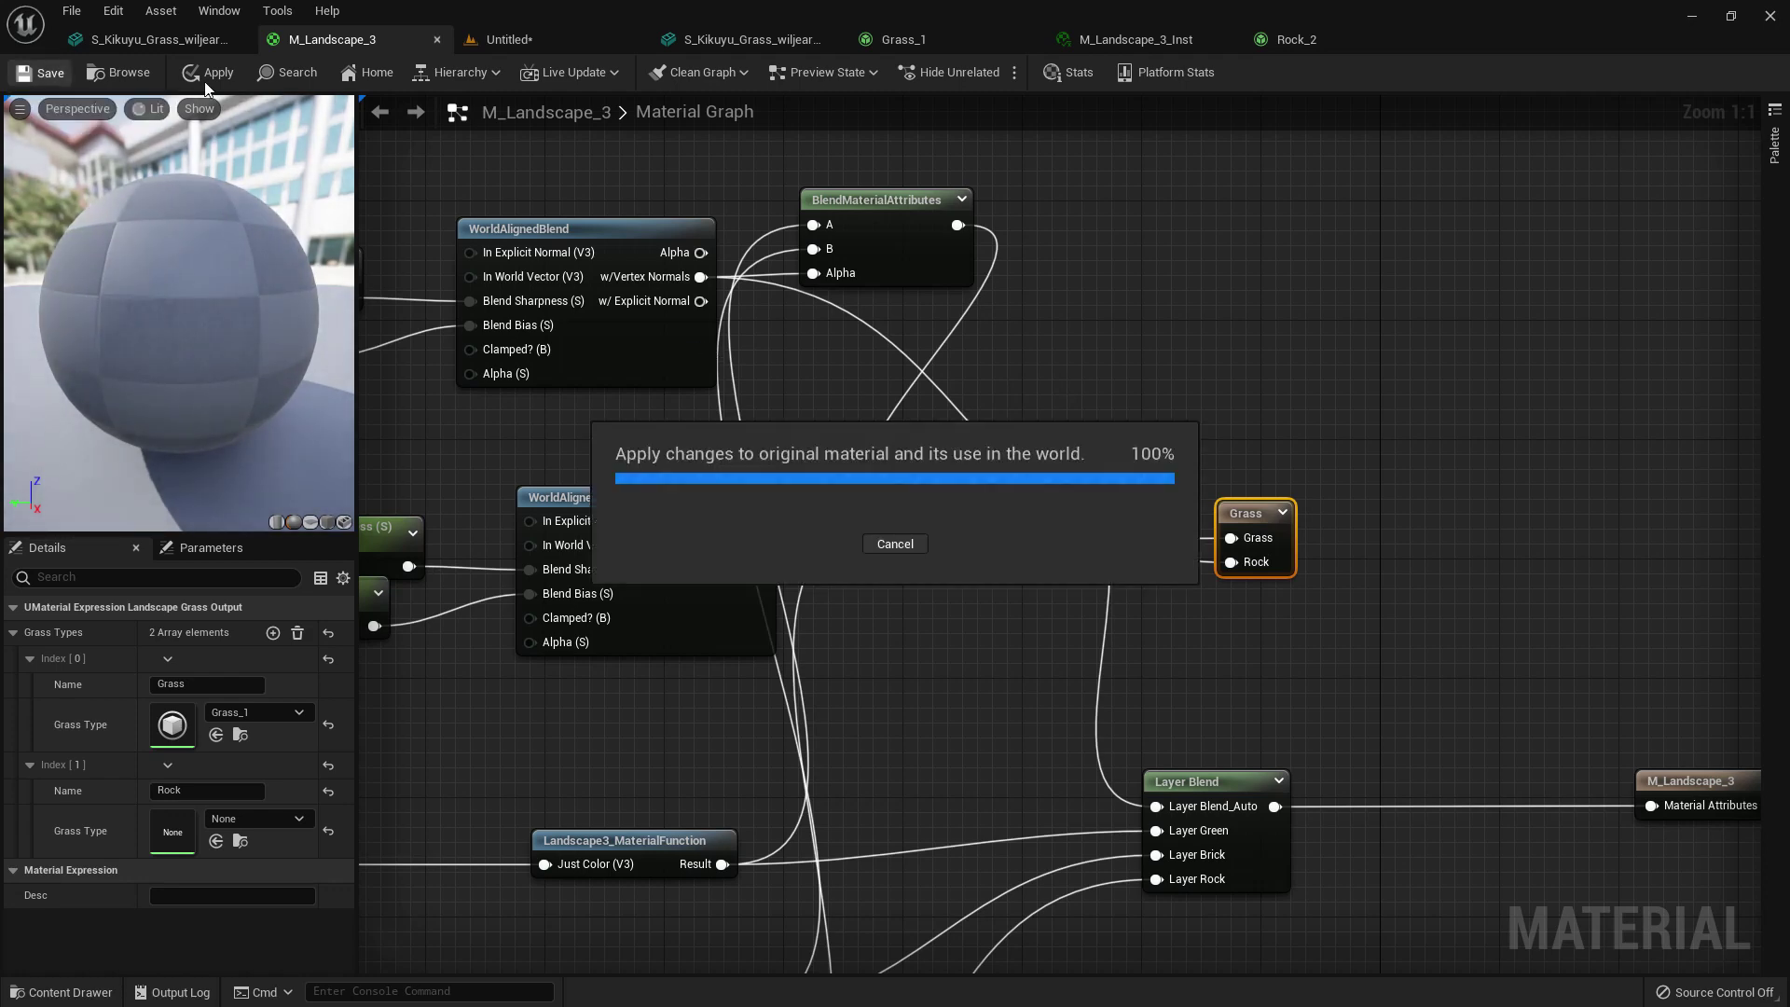
key("ctrl+s")
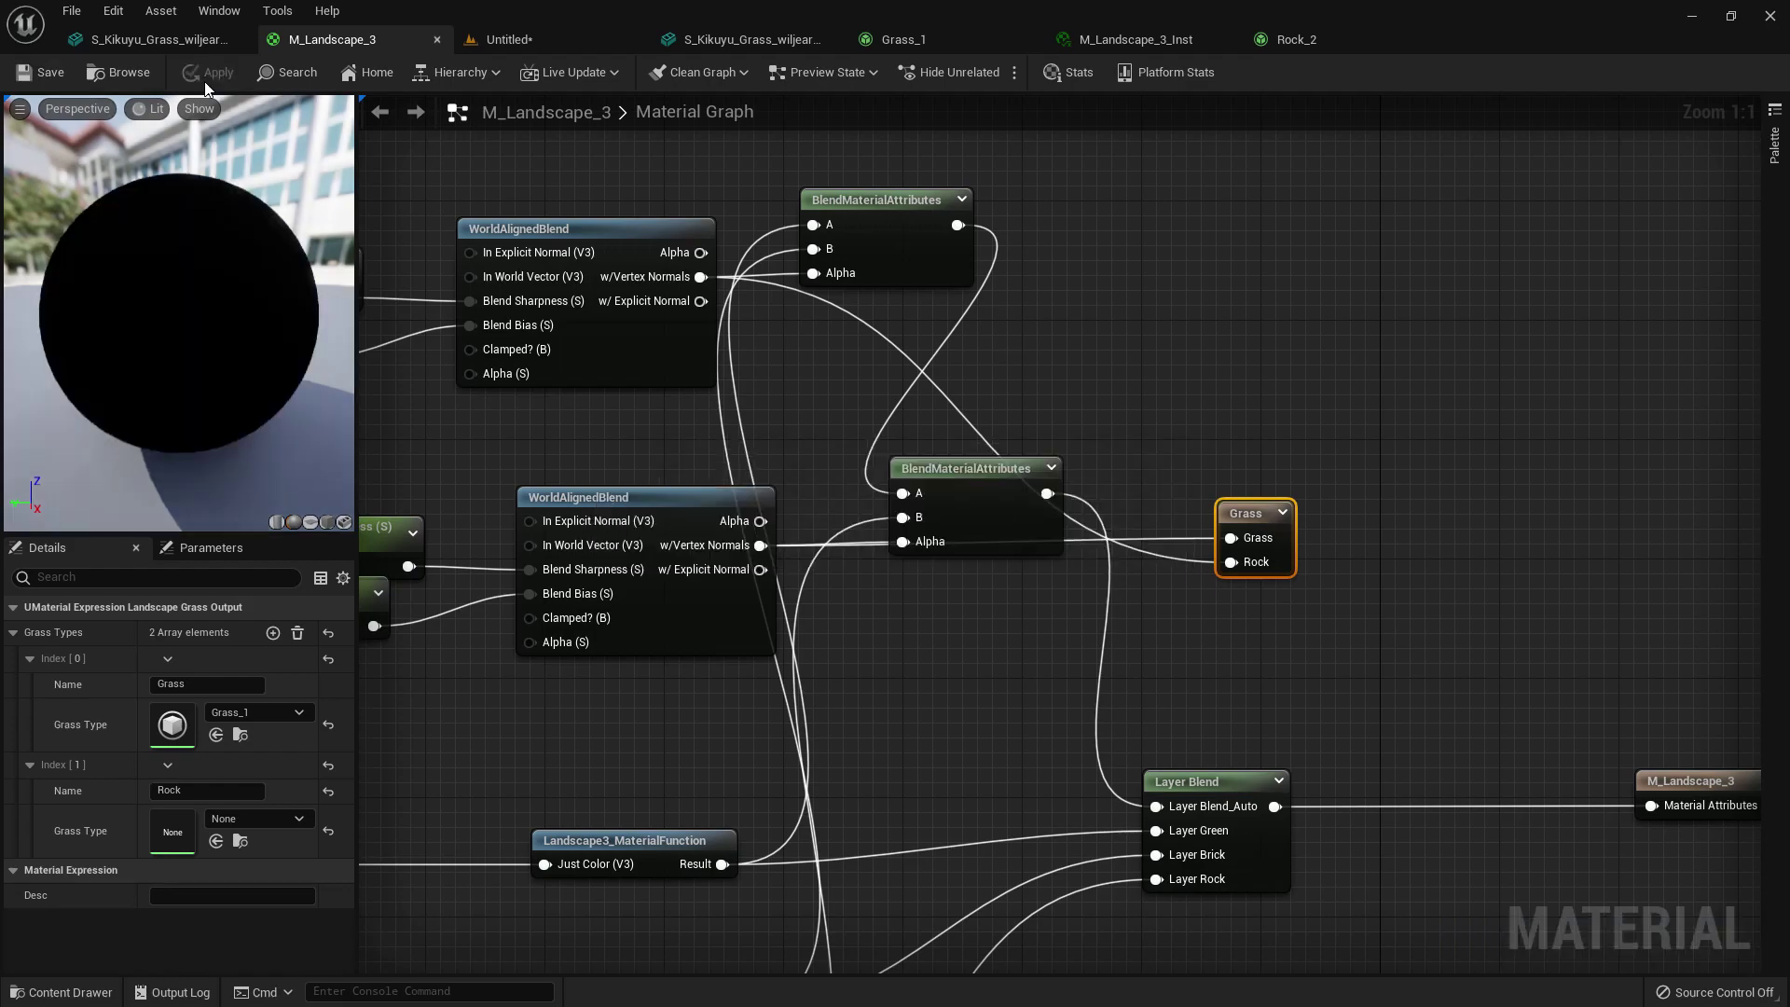
- Return to the level and inspect the landscape from several distances for scattered rocks among the grass
left_click(509, 39)
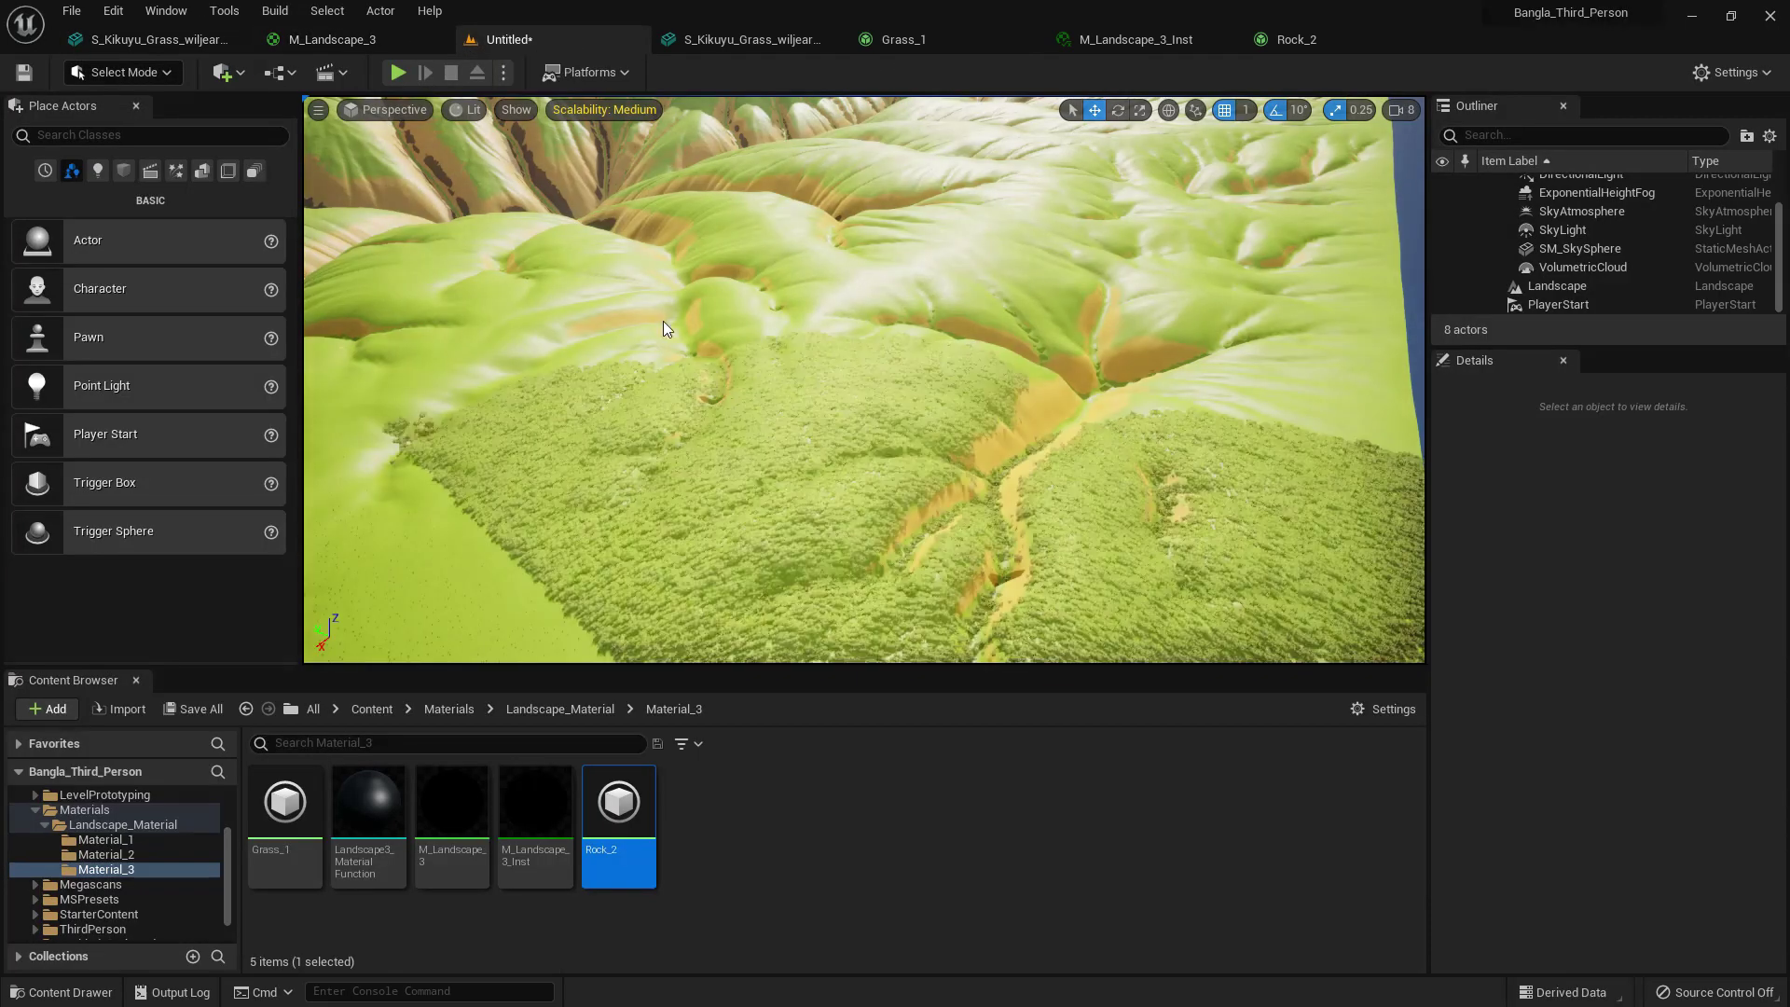
key("w")
right_click_drag(865, 380, 864, 443)
key("s")
scroll(653, 359, "down", 5)
scroll(644, 355, "down", 5)
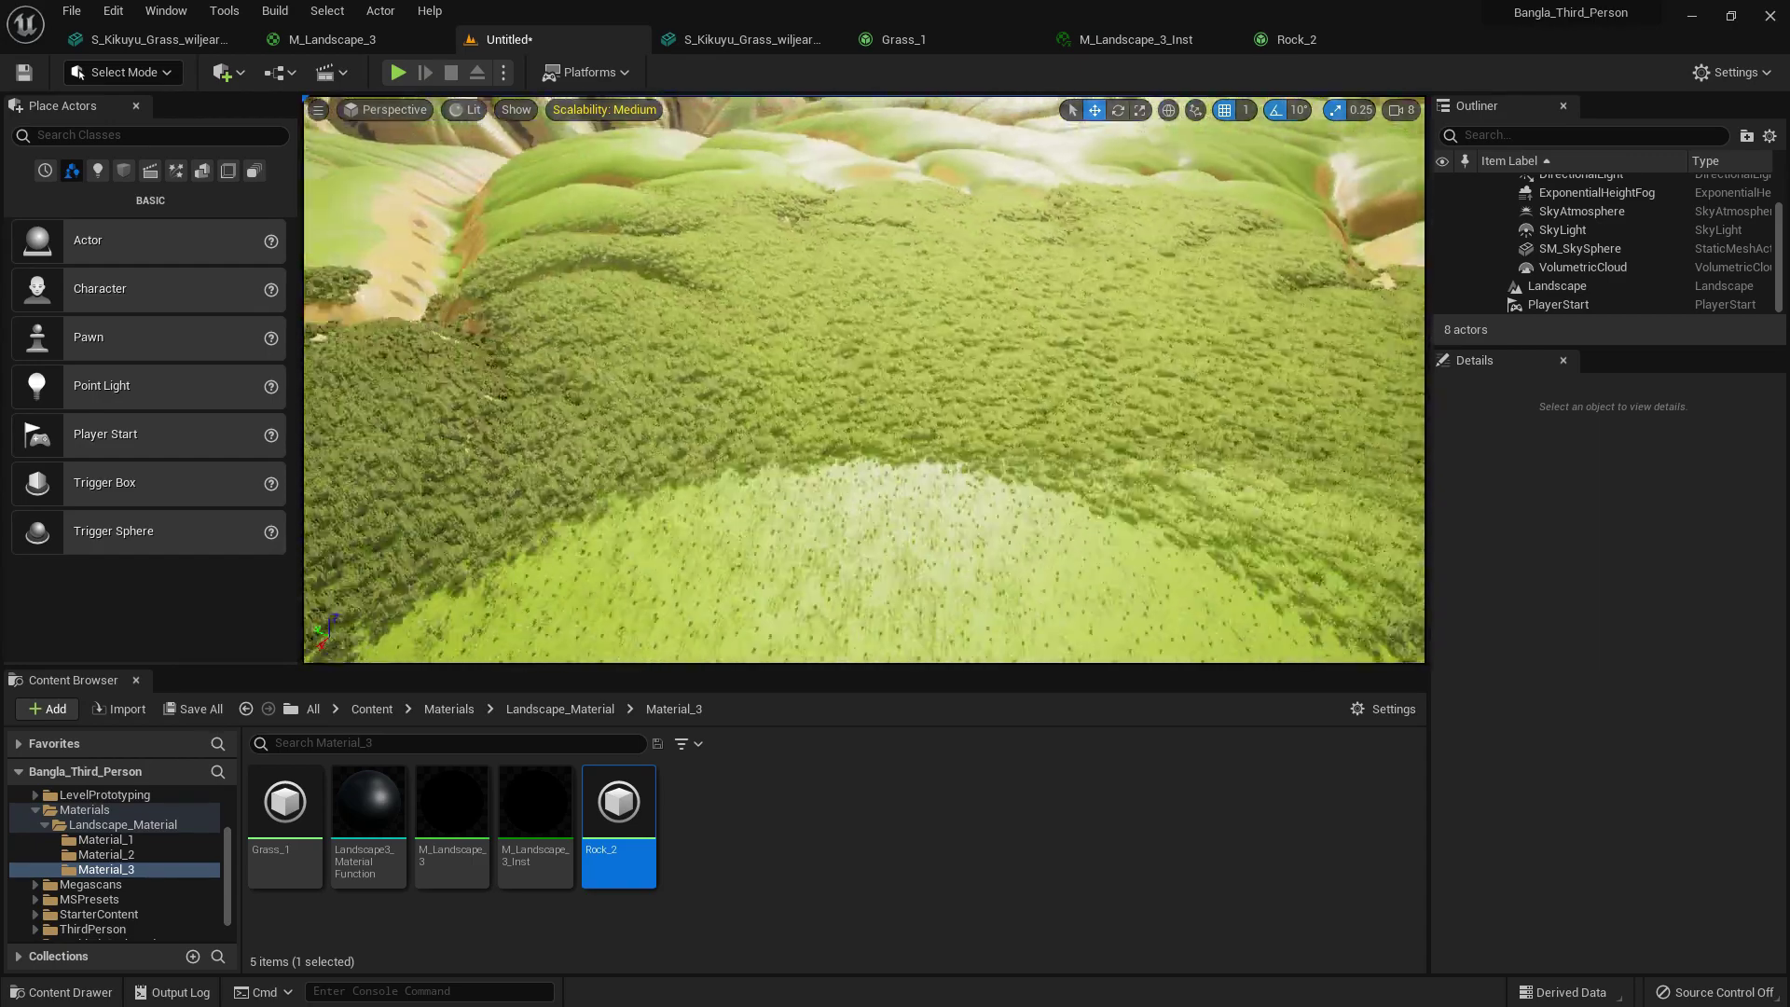
scroll(644, 354, "up", 3)
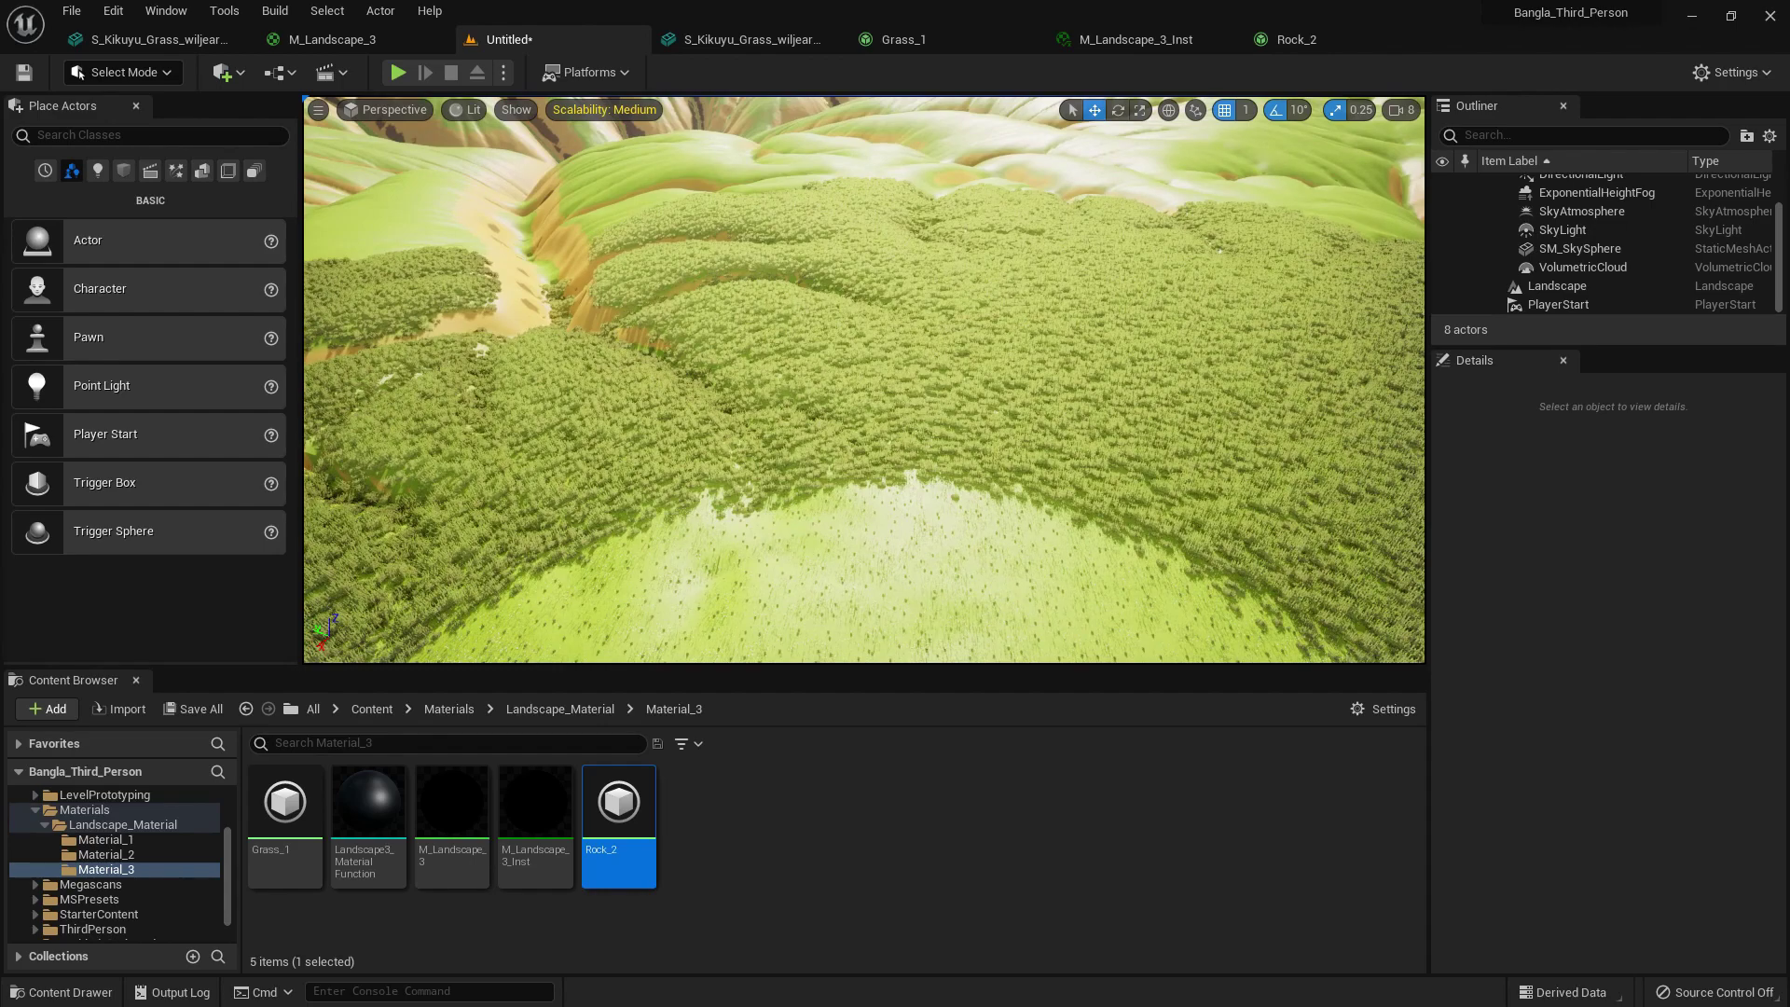
scroll(644, 354, "up", 5)
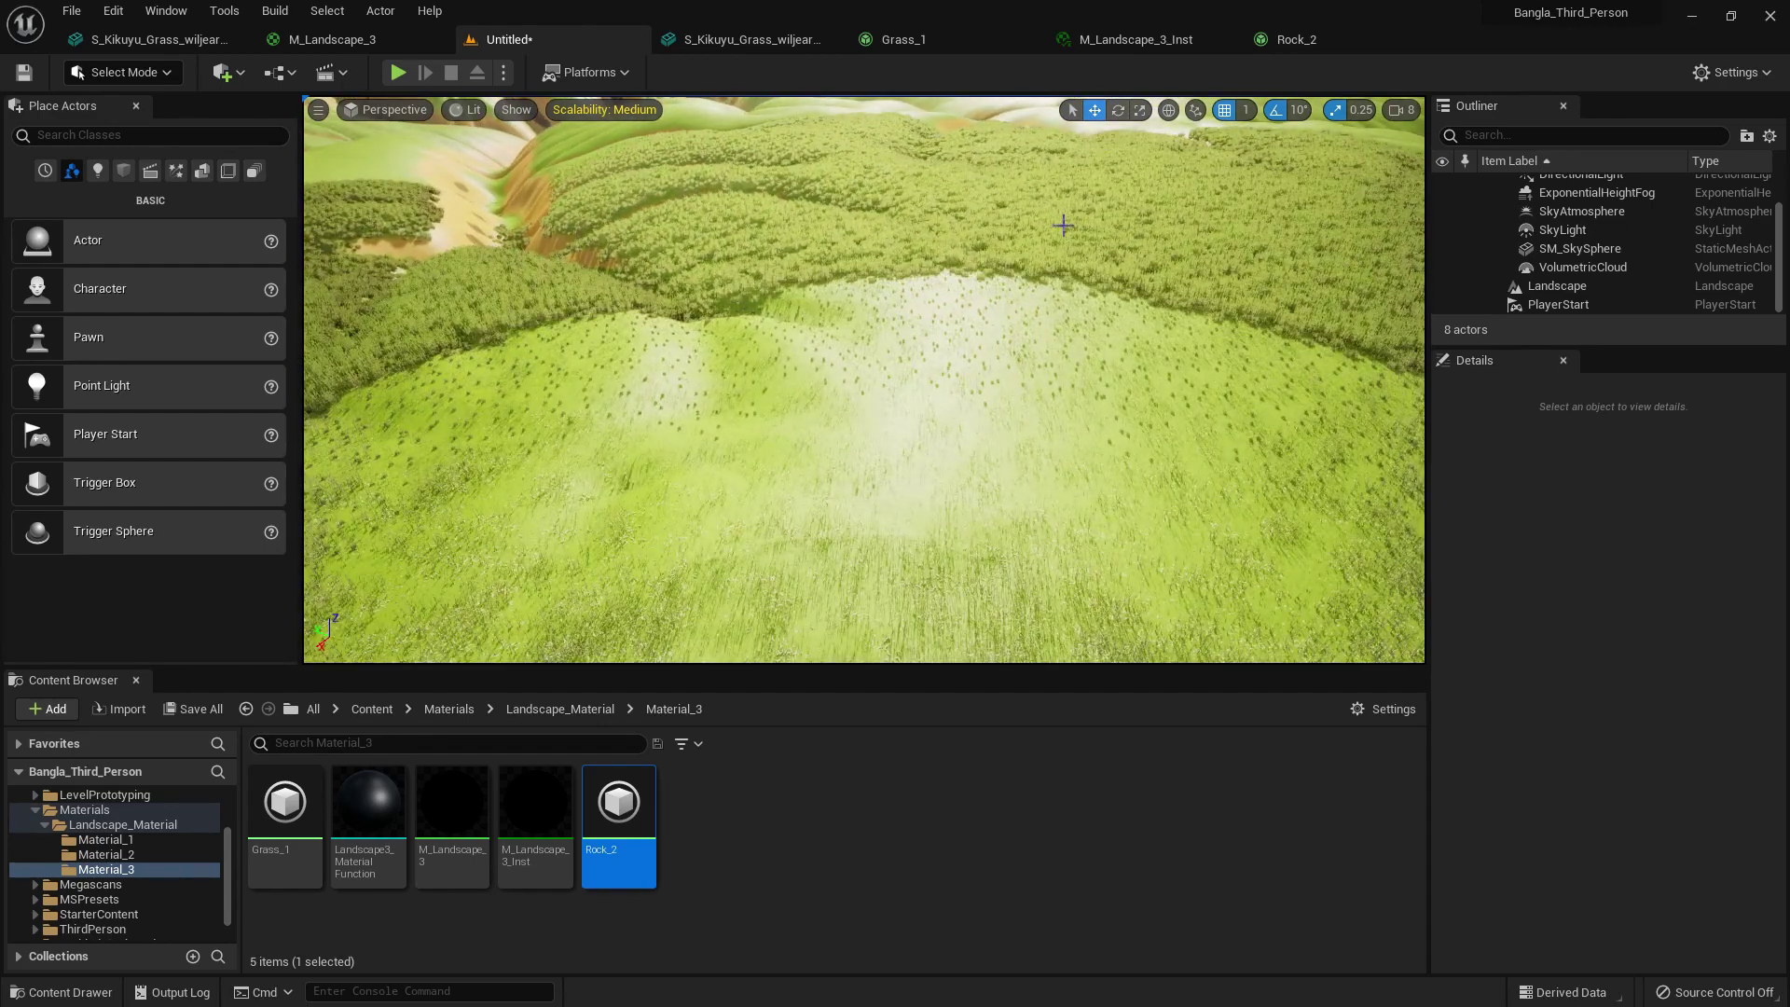
scroll(1019, 300, "down", 4)
- Play the level briefly to check the ground around the character, then stop the session
key("alt+p")
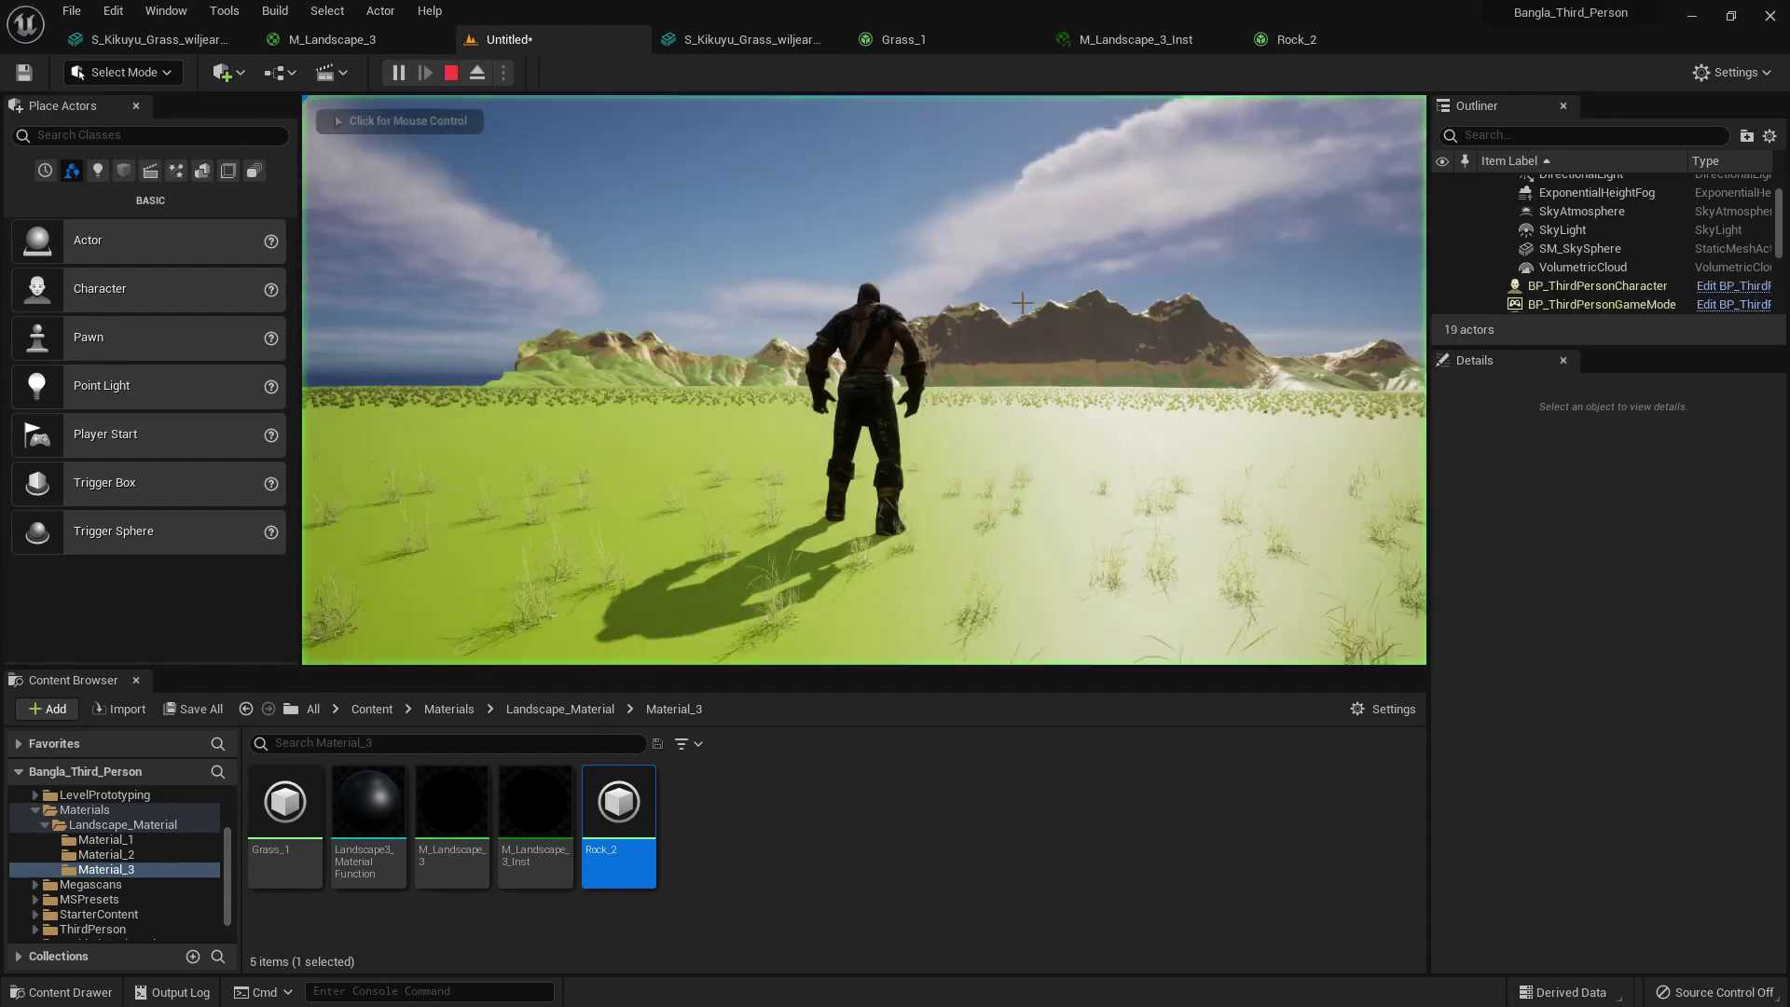
left_click(1023, 303)
key("Escape")
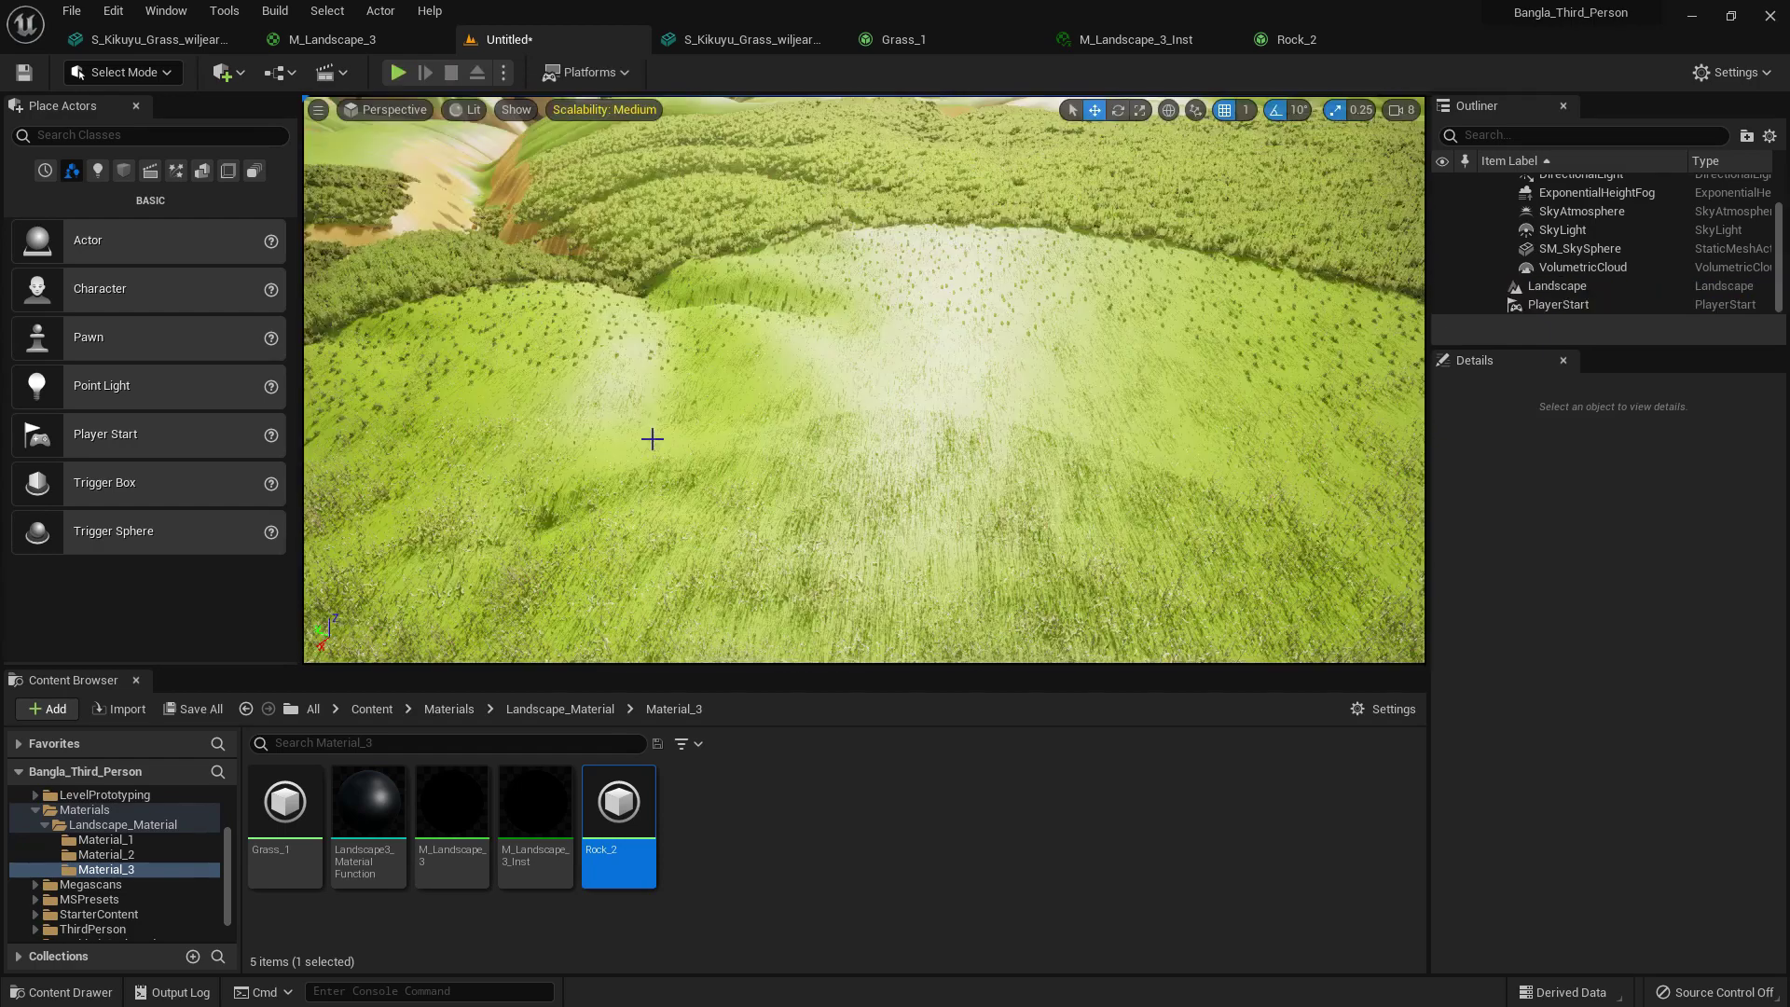
- Move the Grass output node in M_Landscape_3 further aside, assign Rock_2 to its Rock entry, and save the material
left_click(336, 39)
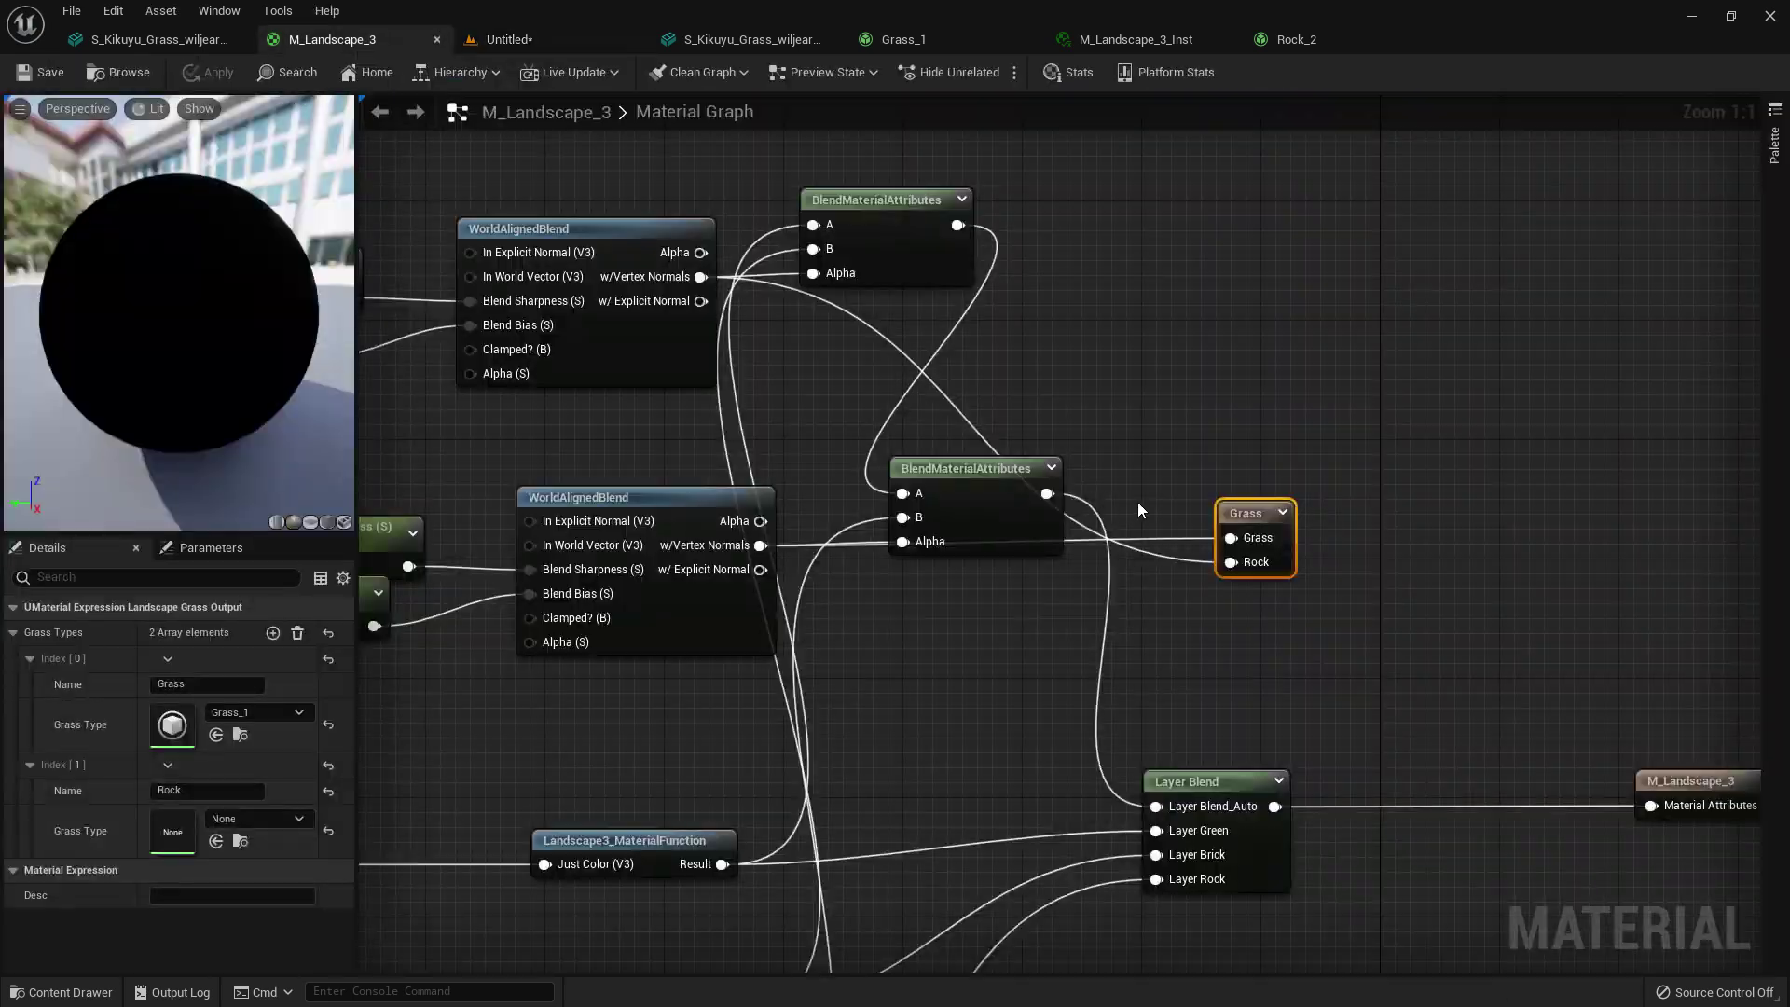
left_click(1102, 440)
left_click_drag(1264, 524, 1354, 524)
left_click(232, 815)
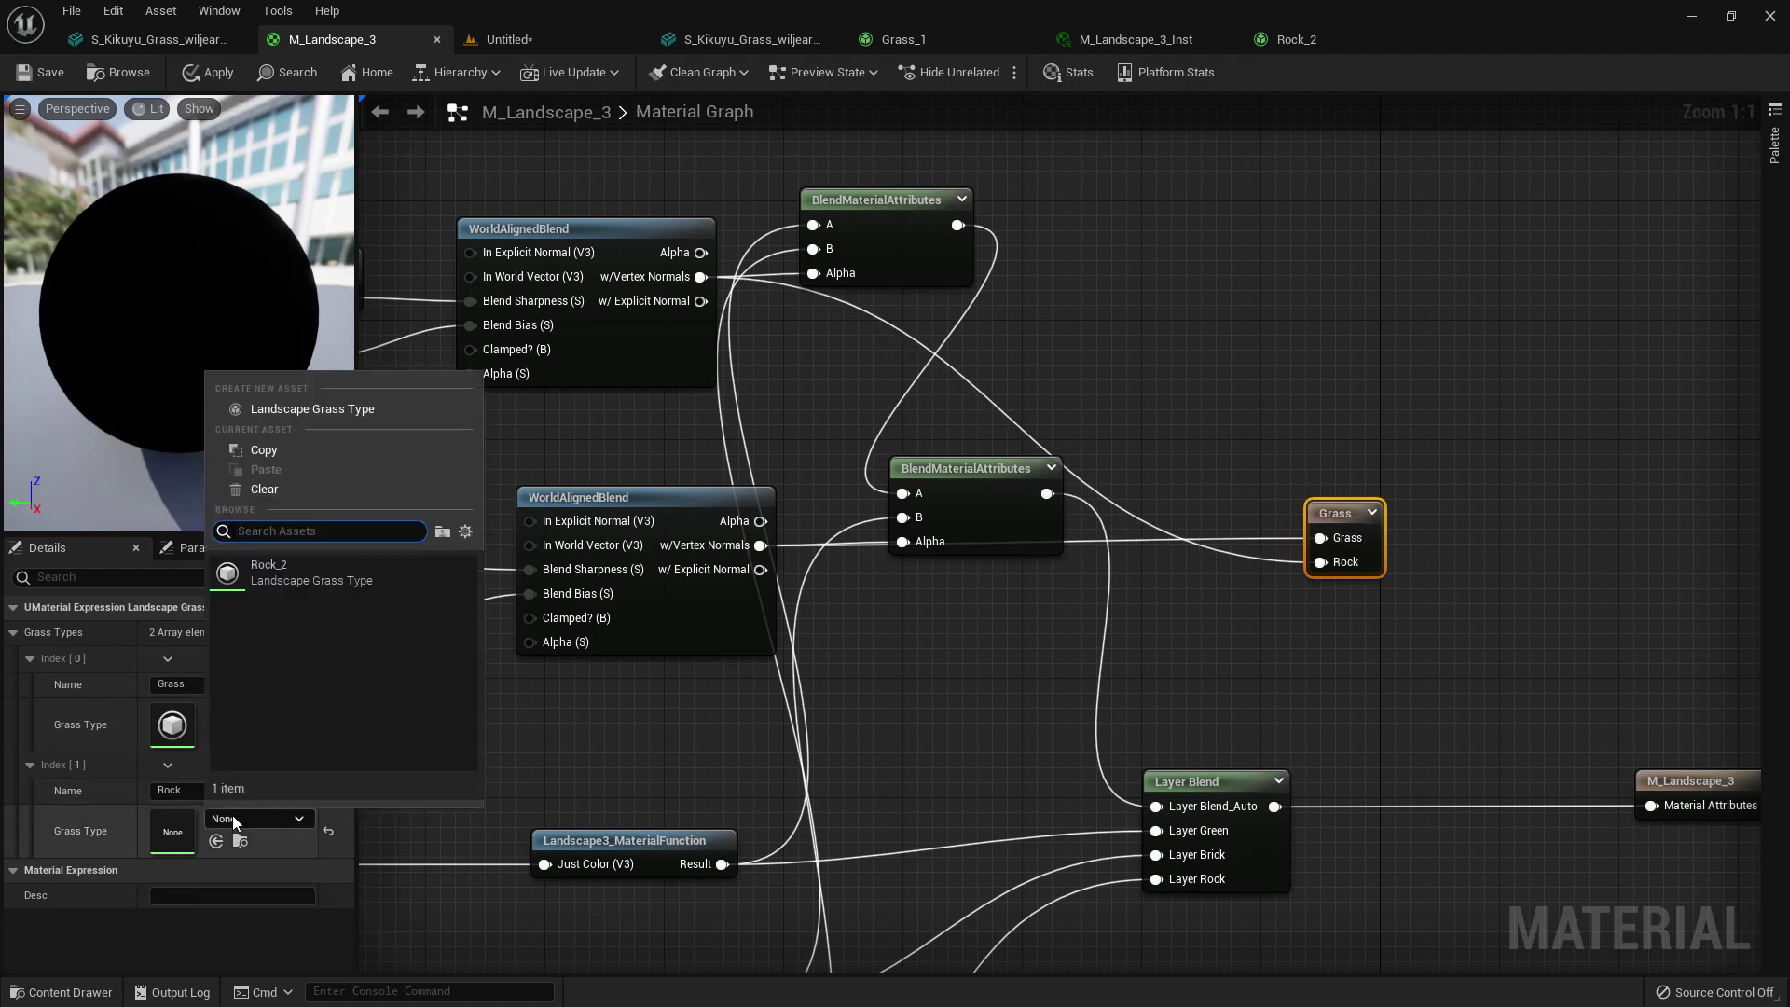
left_click(227, 577)
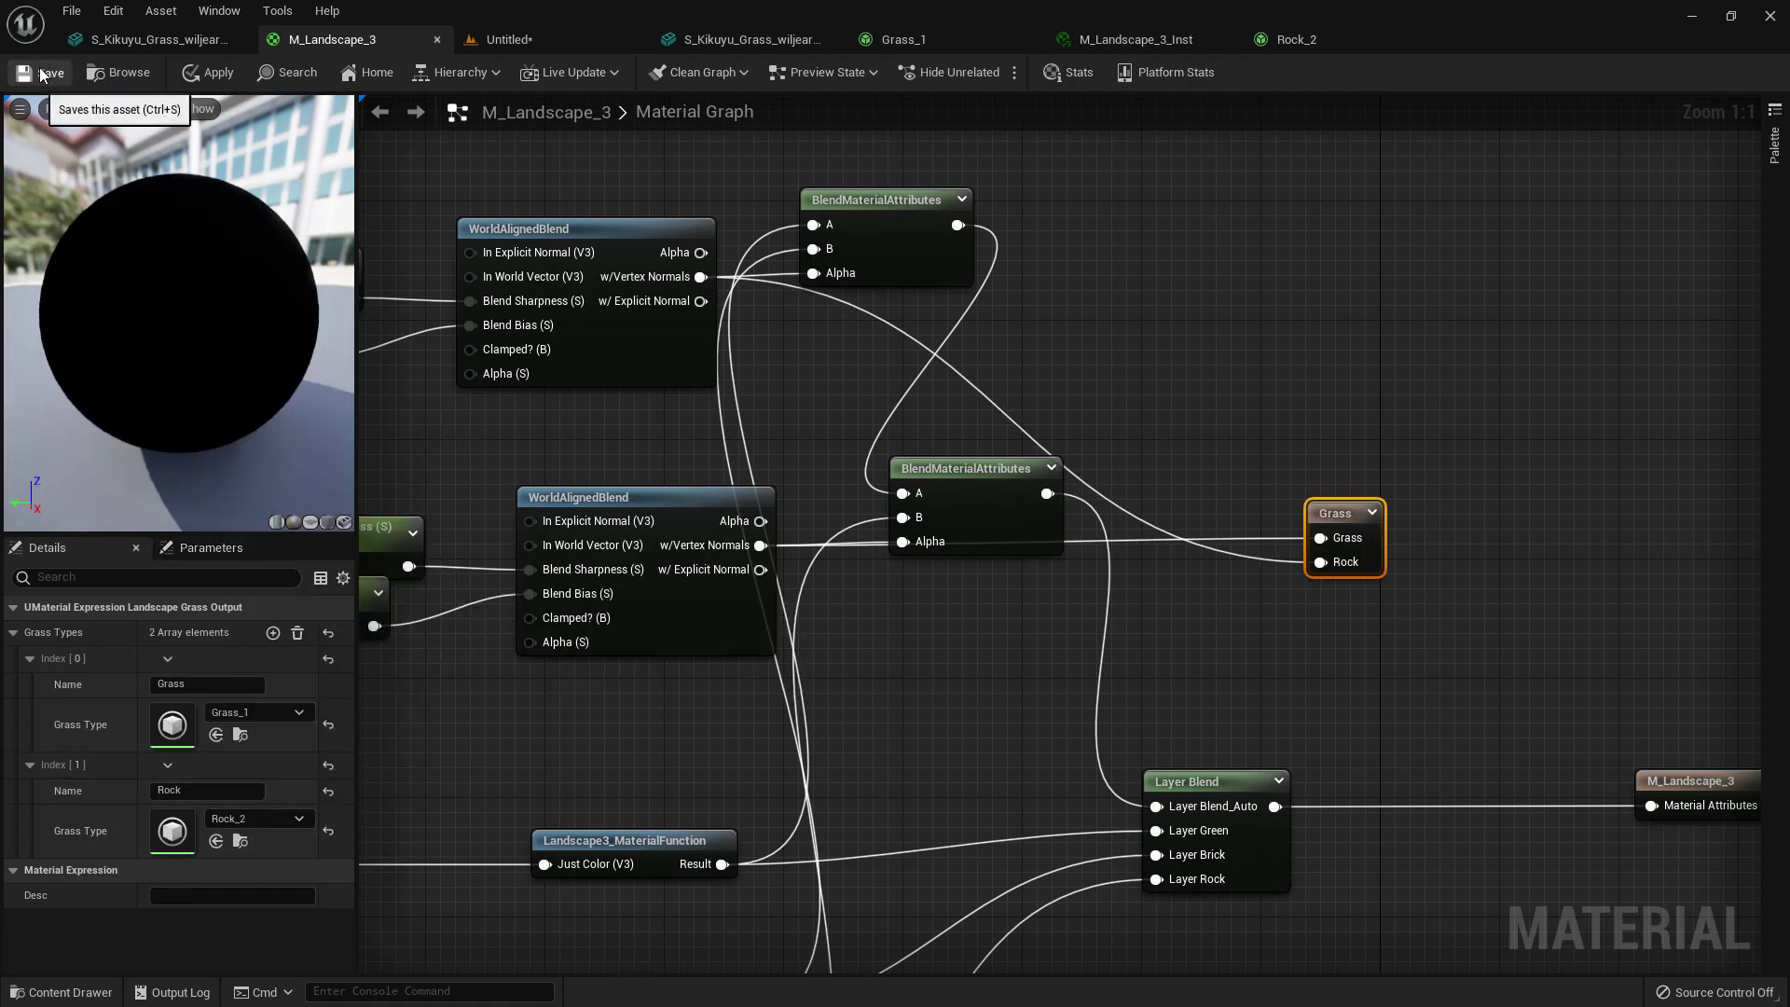
key("ctrl+s")
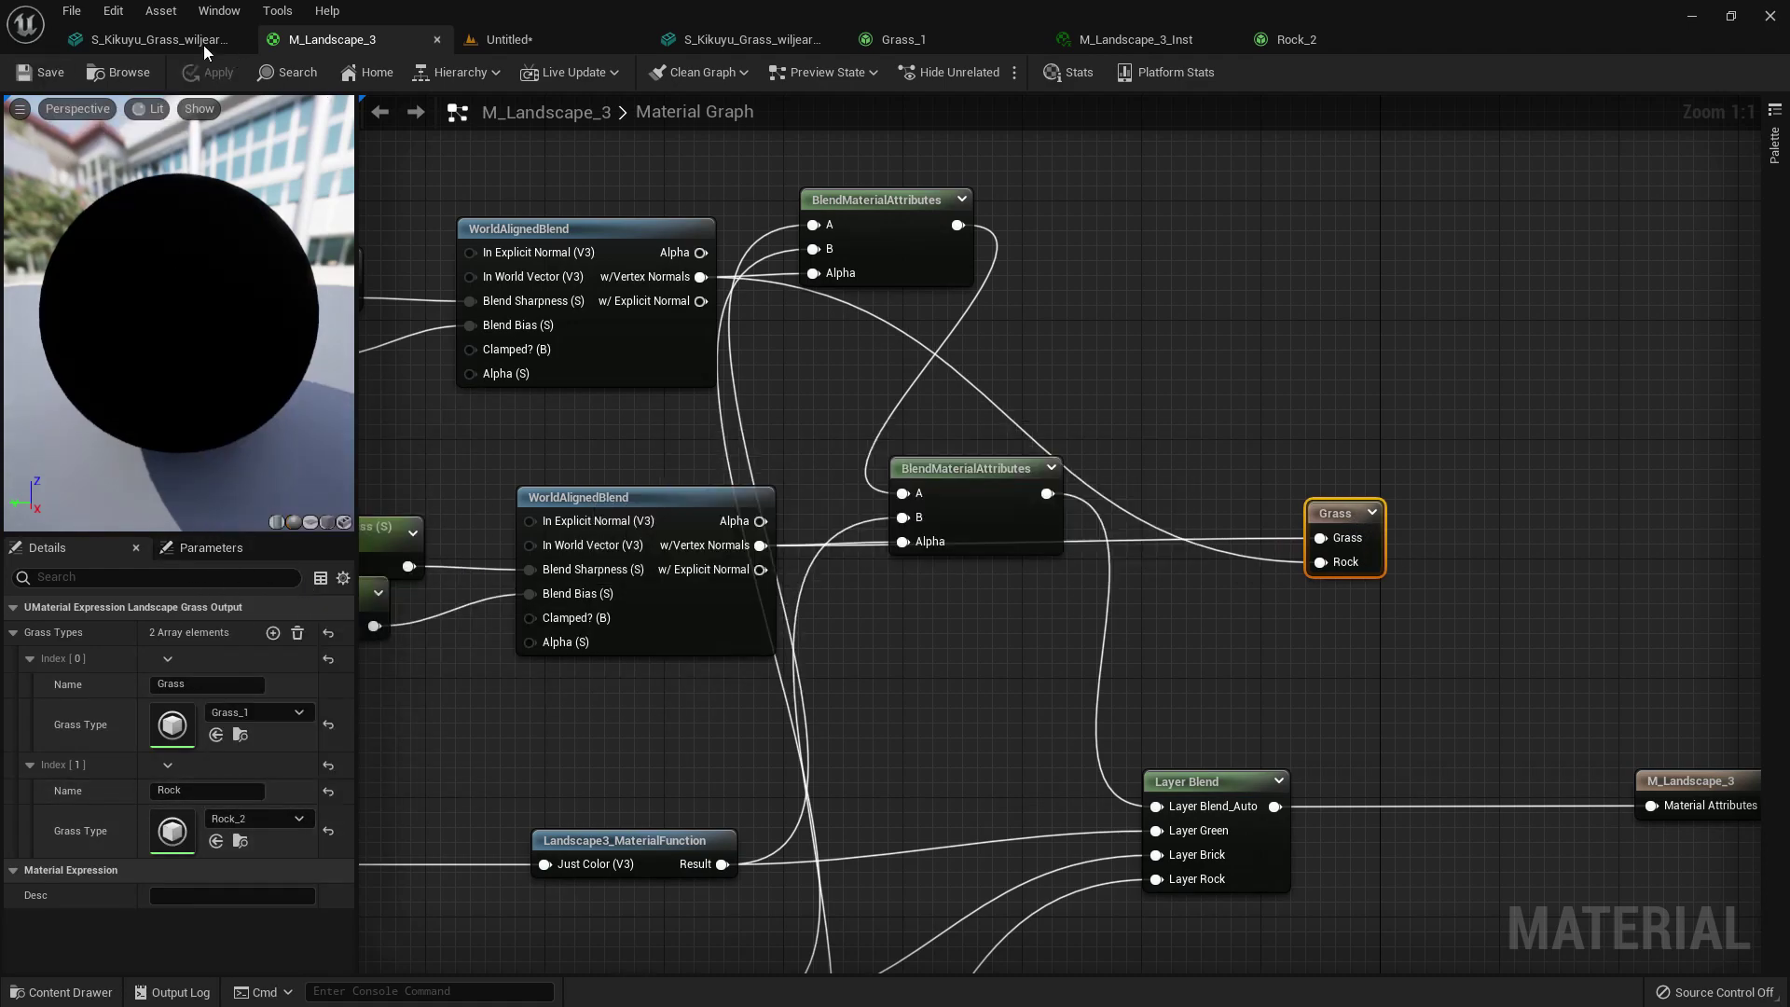
- Return to the level and examine how the rocks are distributed over the landscape
left_click(508, 39)
scroll(834, 351, "down", 10)
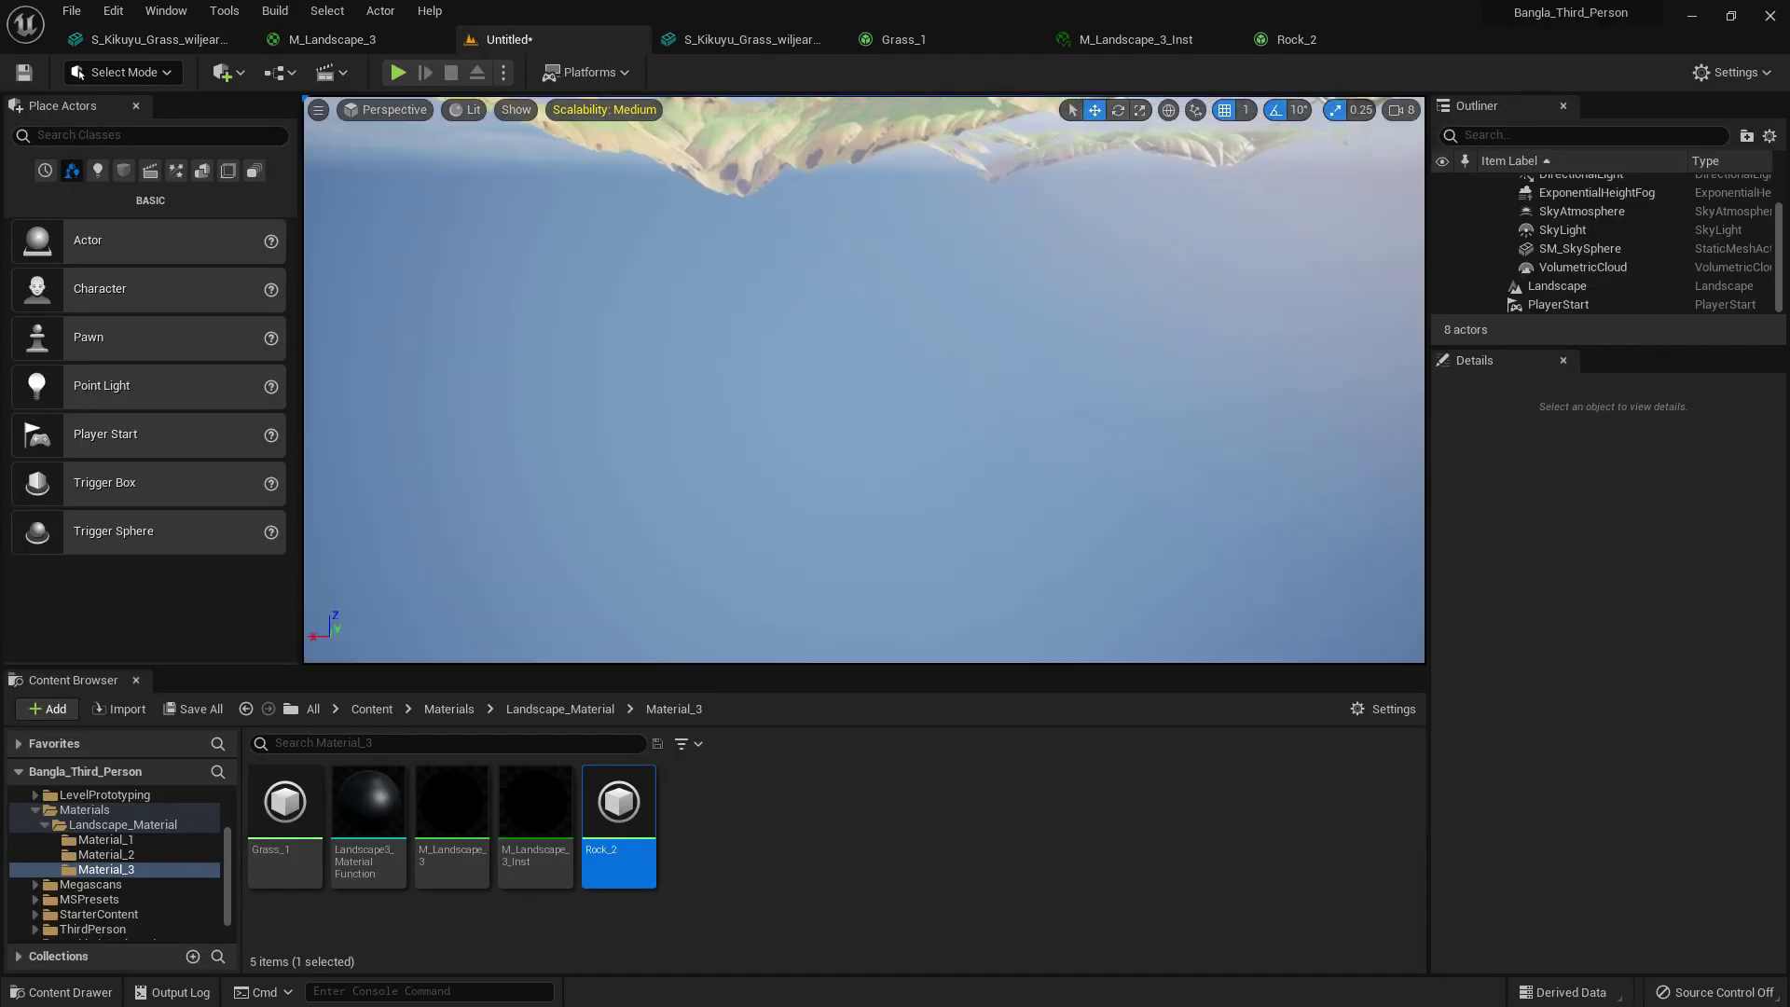
scroll(835, 350, "up", 2)
scroll(834, 334, "up", 3)
mouse_move(834, 334)
middle_mouse_down()
mouse_move(811, 328)
mouse_move(824, 354)
mouse_move(803, 347)
middle_mouse_up()
scroll(811, 328, "up", 7)
scroll(802, 347, "up", 3)
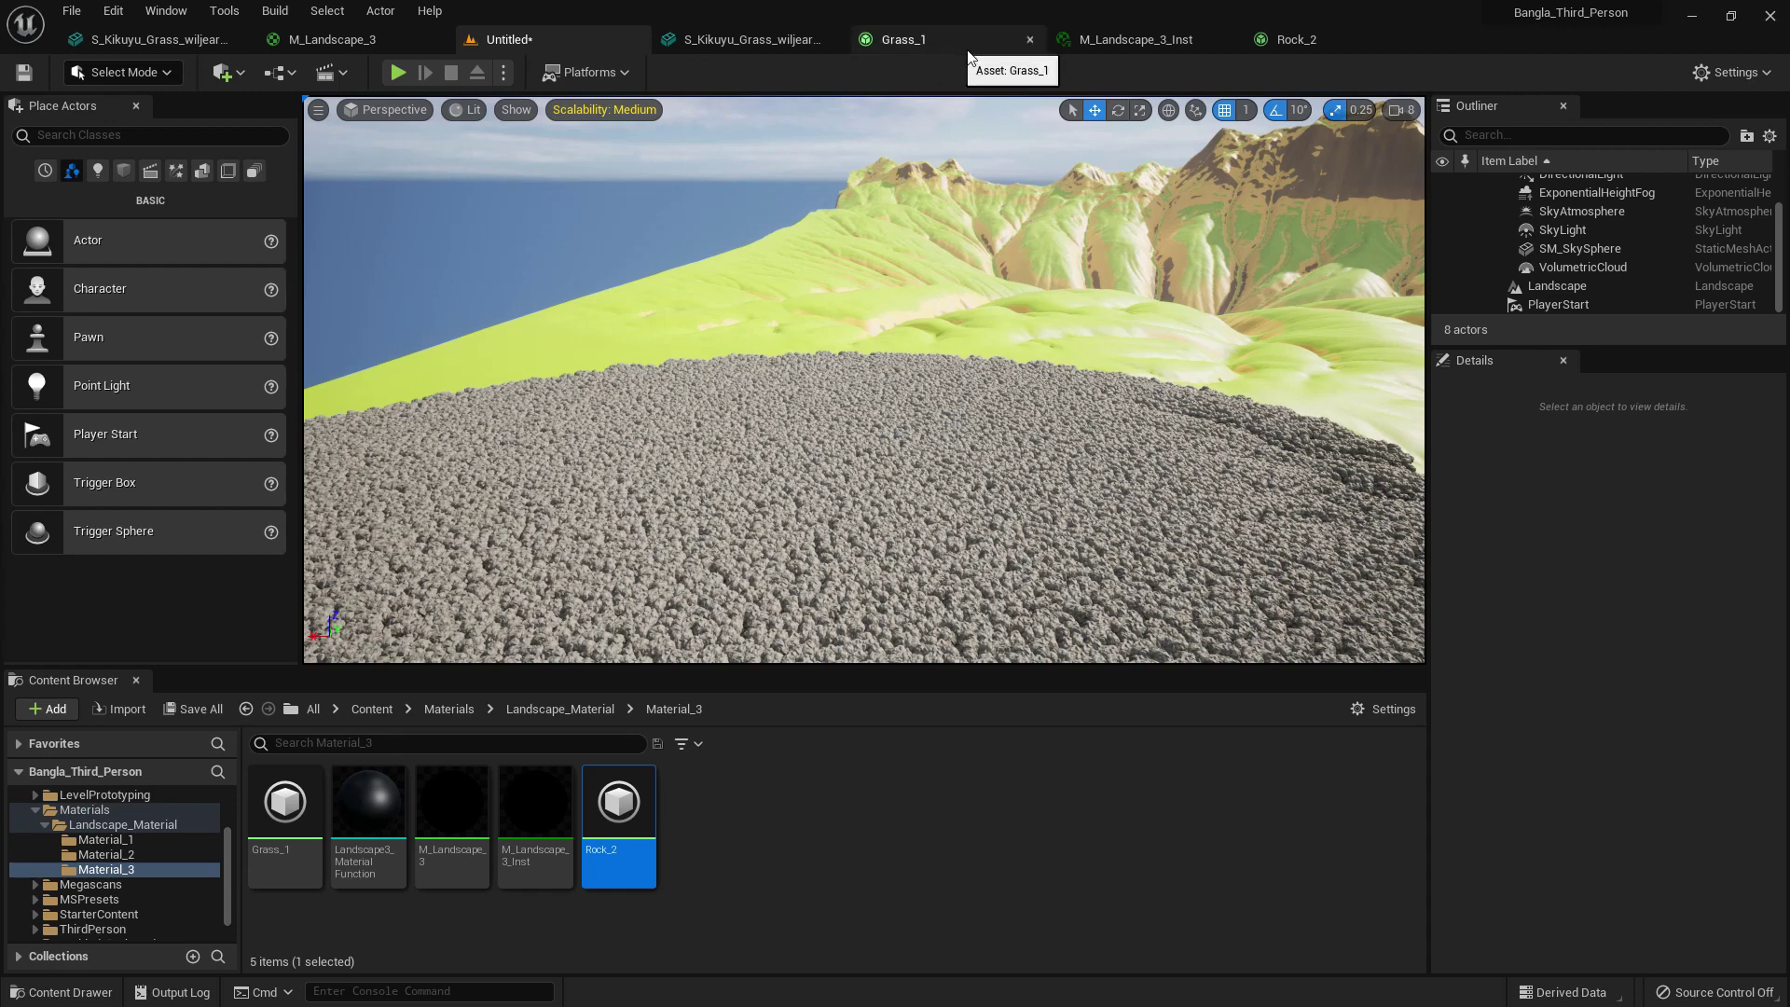
- Set Rock_2's grass density to 10 and save the asset
left_click(1301, 42)
left_click(766, 322)
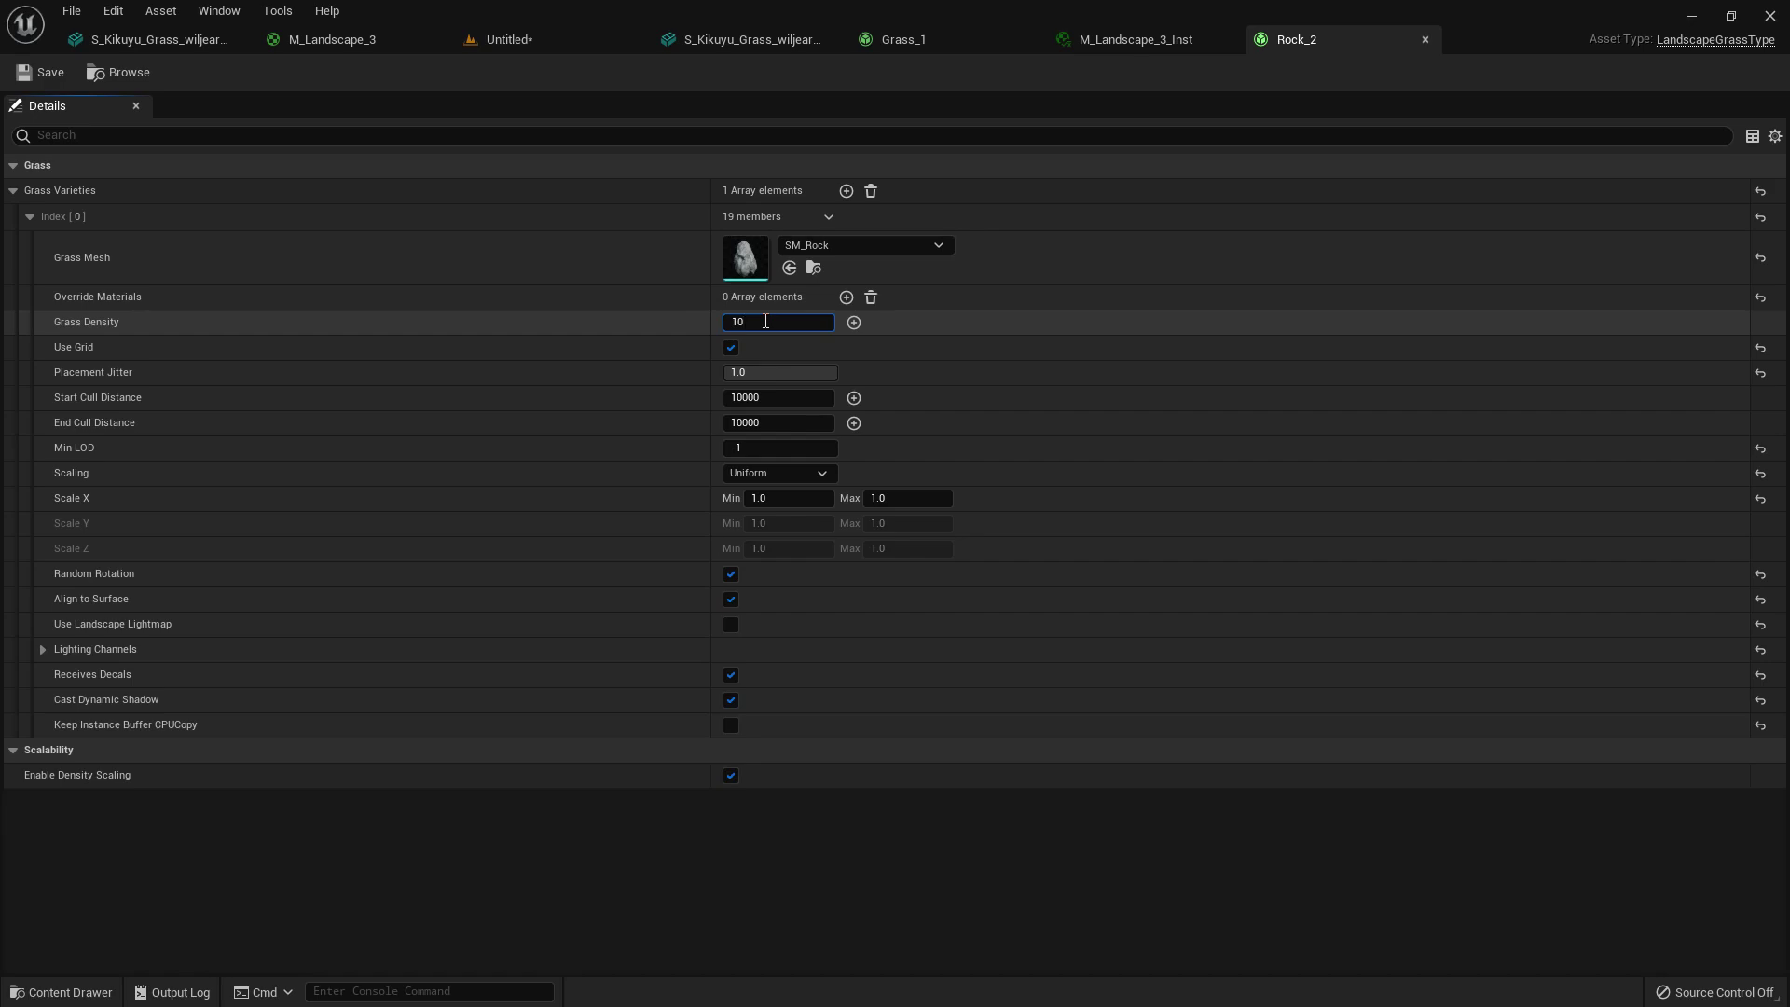
left_click(42, 73)
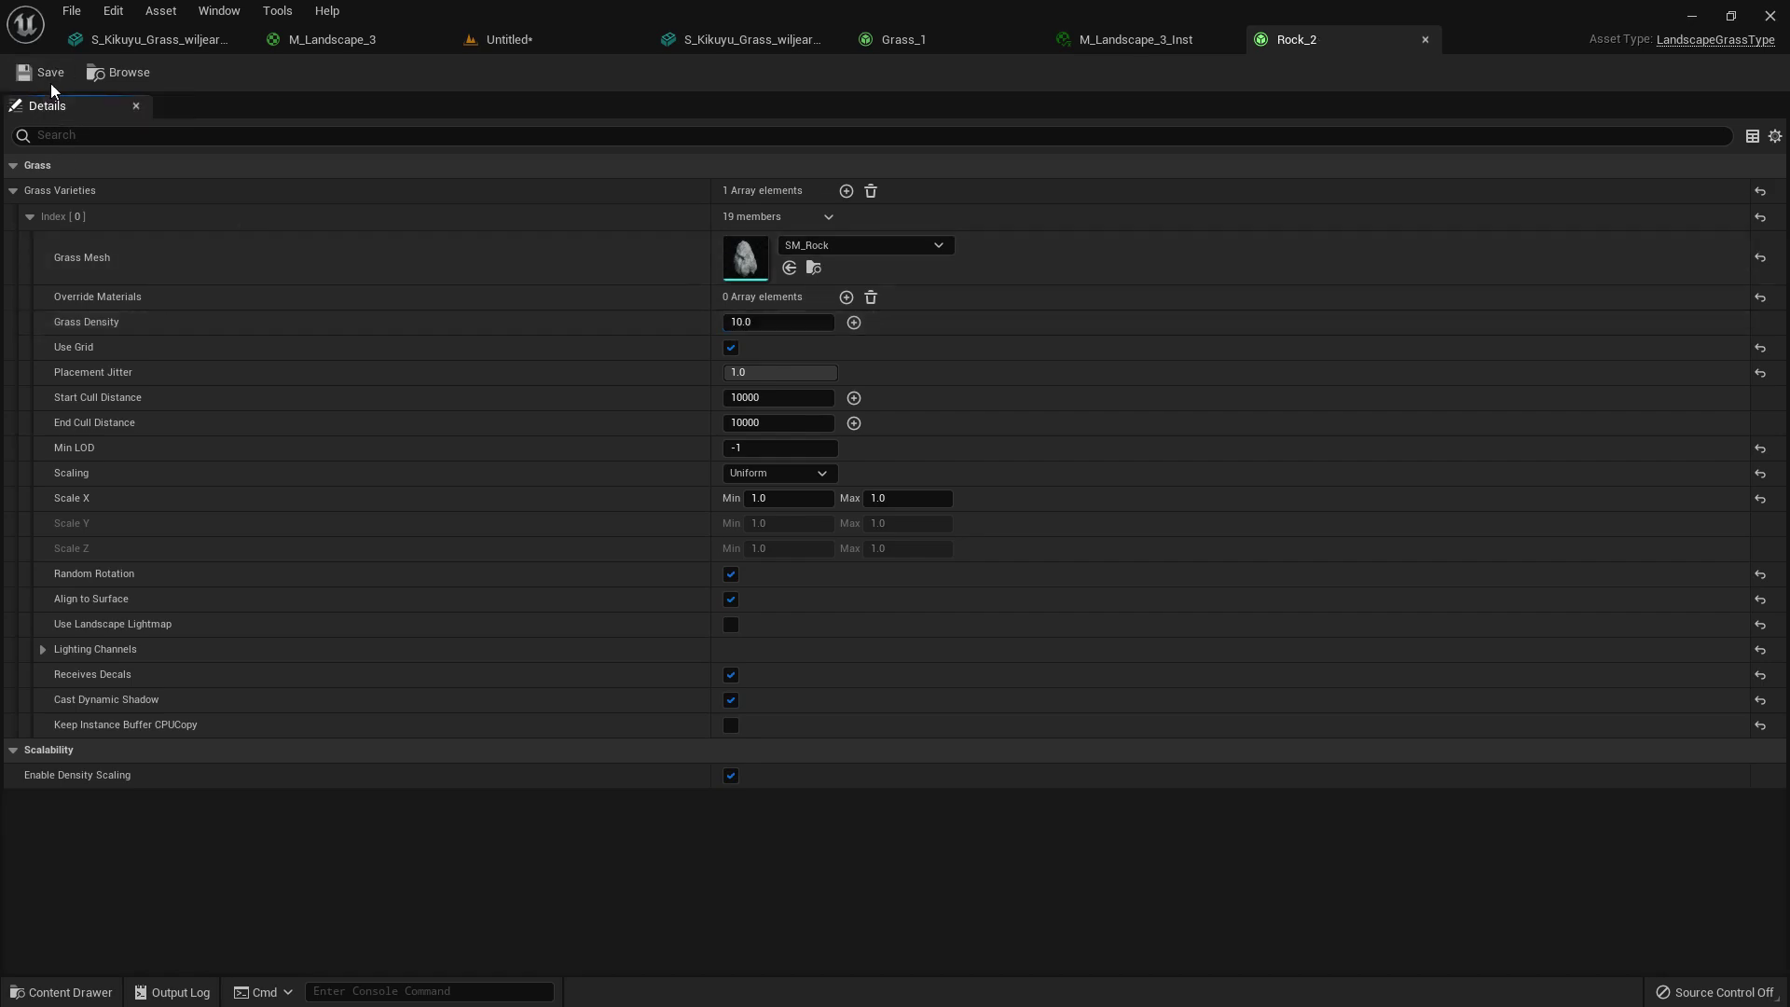
- Set Rock_2's grass density to 1.0 and save the asset
left_click(338, 41)
left_click(492, 42)
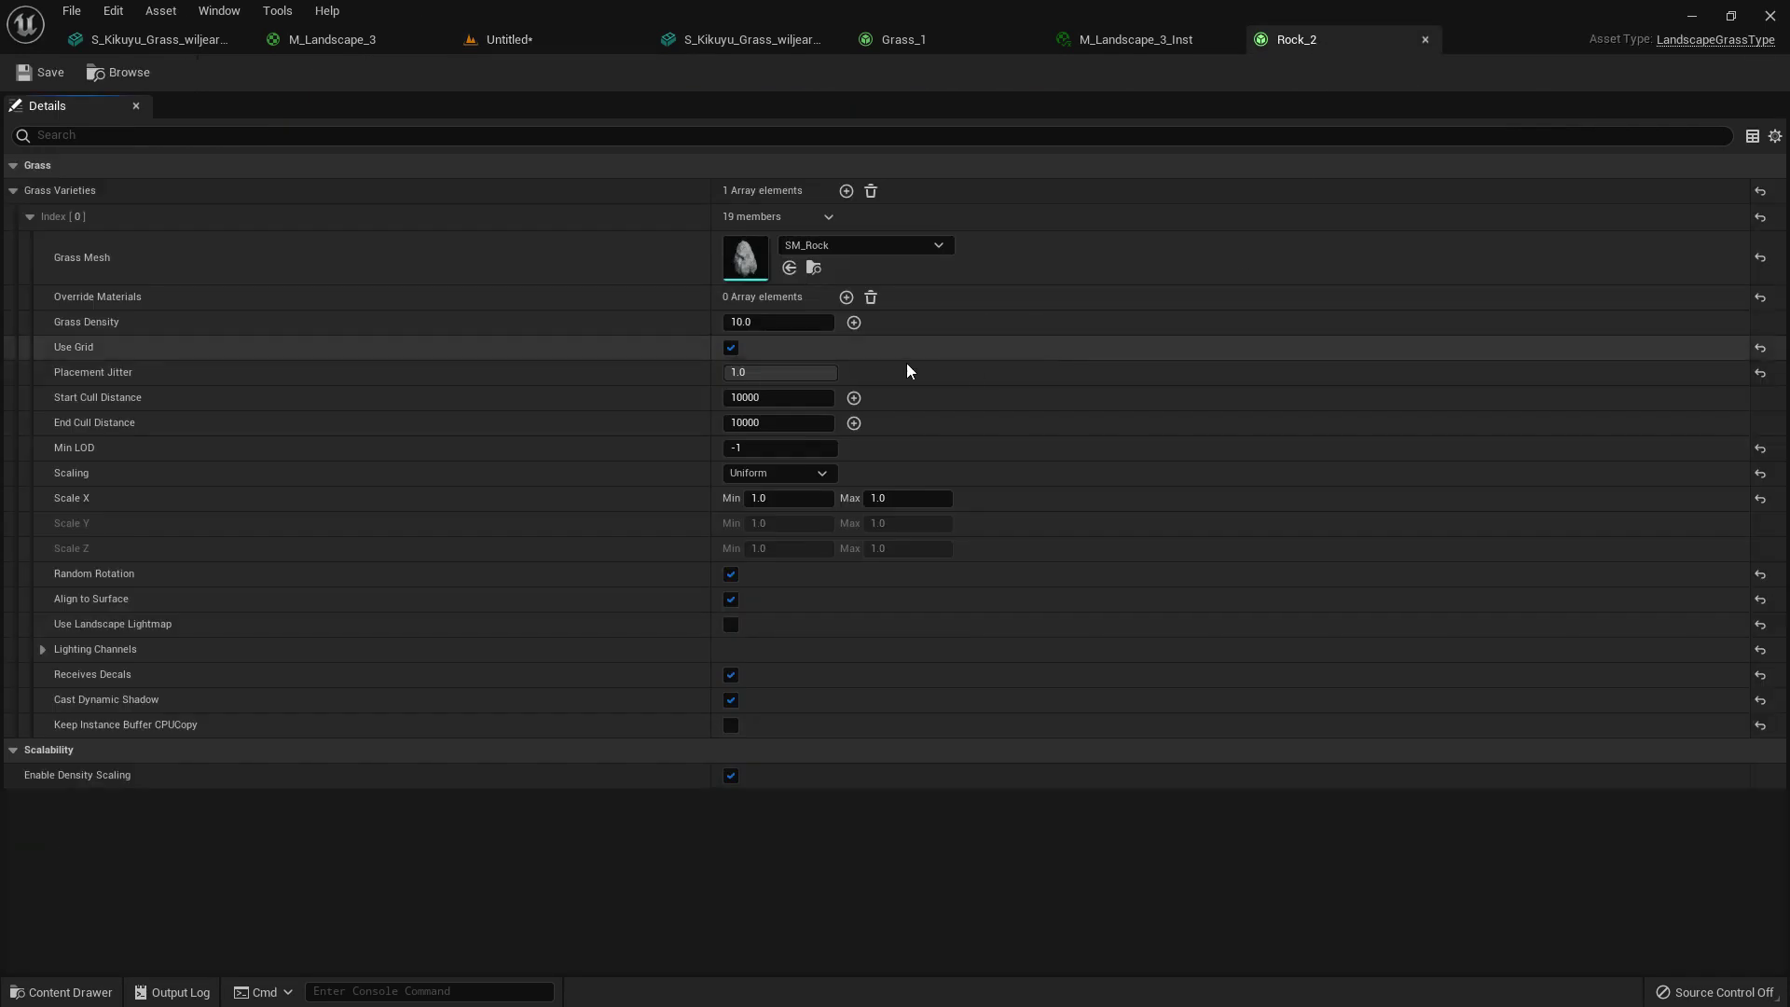
left_click(752, 323)
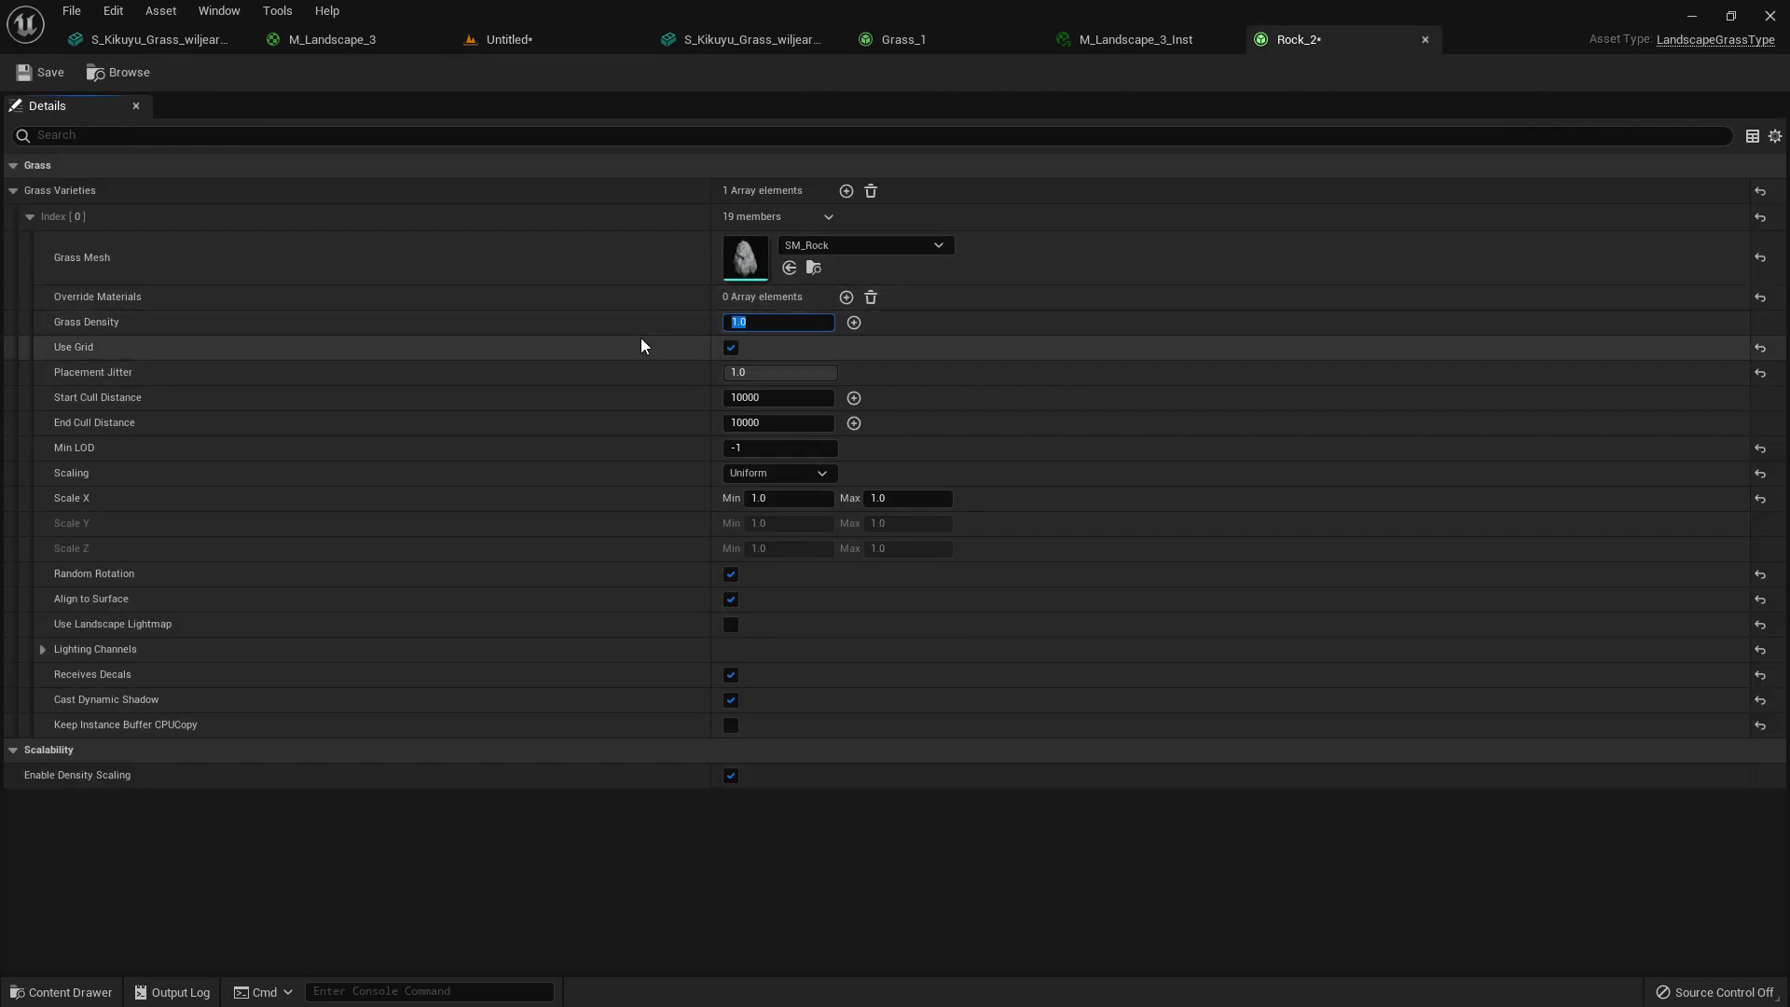
left_click(48, 75)
- Return to the level and examine how sparsely the rocks are scattered across the grassy hills and sandy slopes
left_click(366, 42)
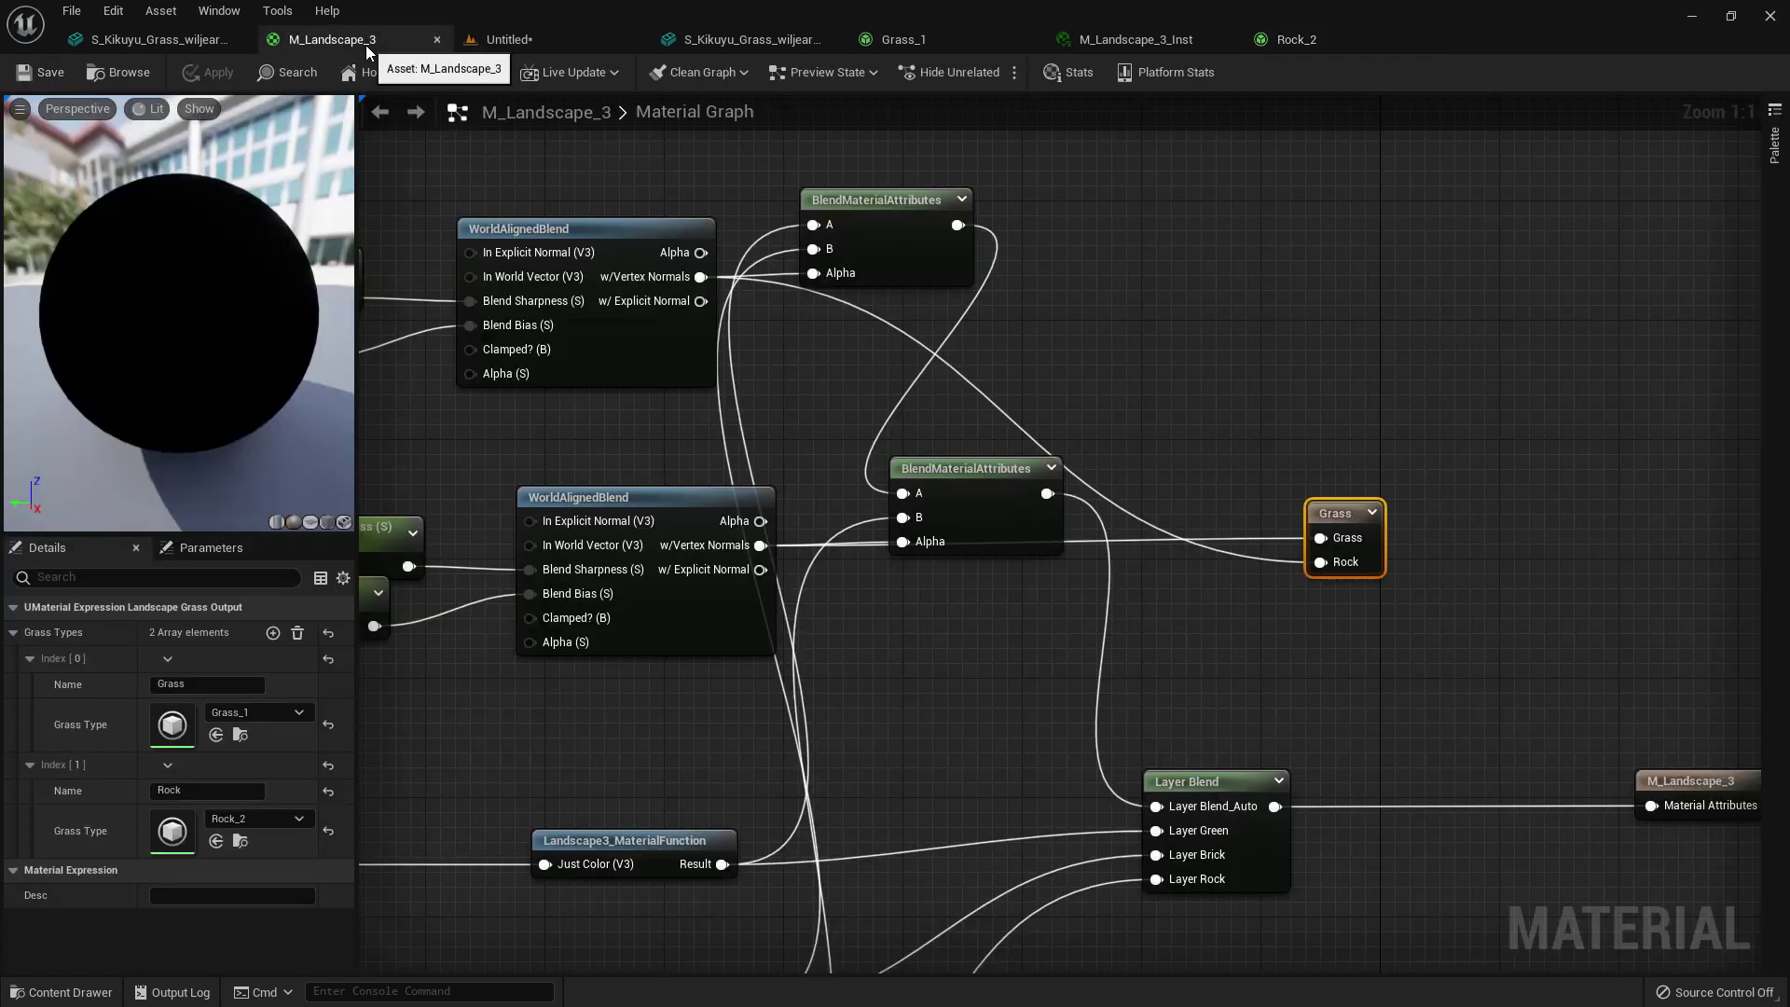
left_click(522, 40)
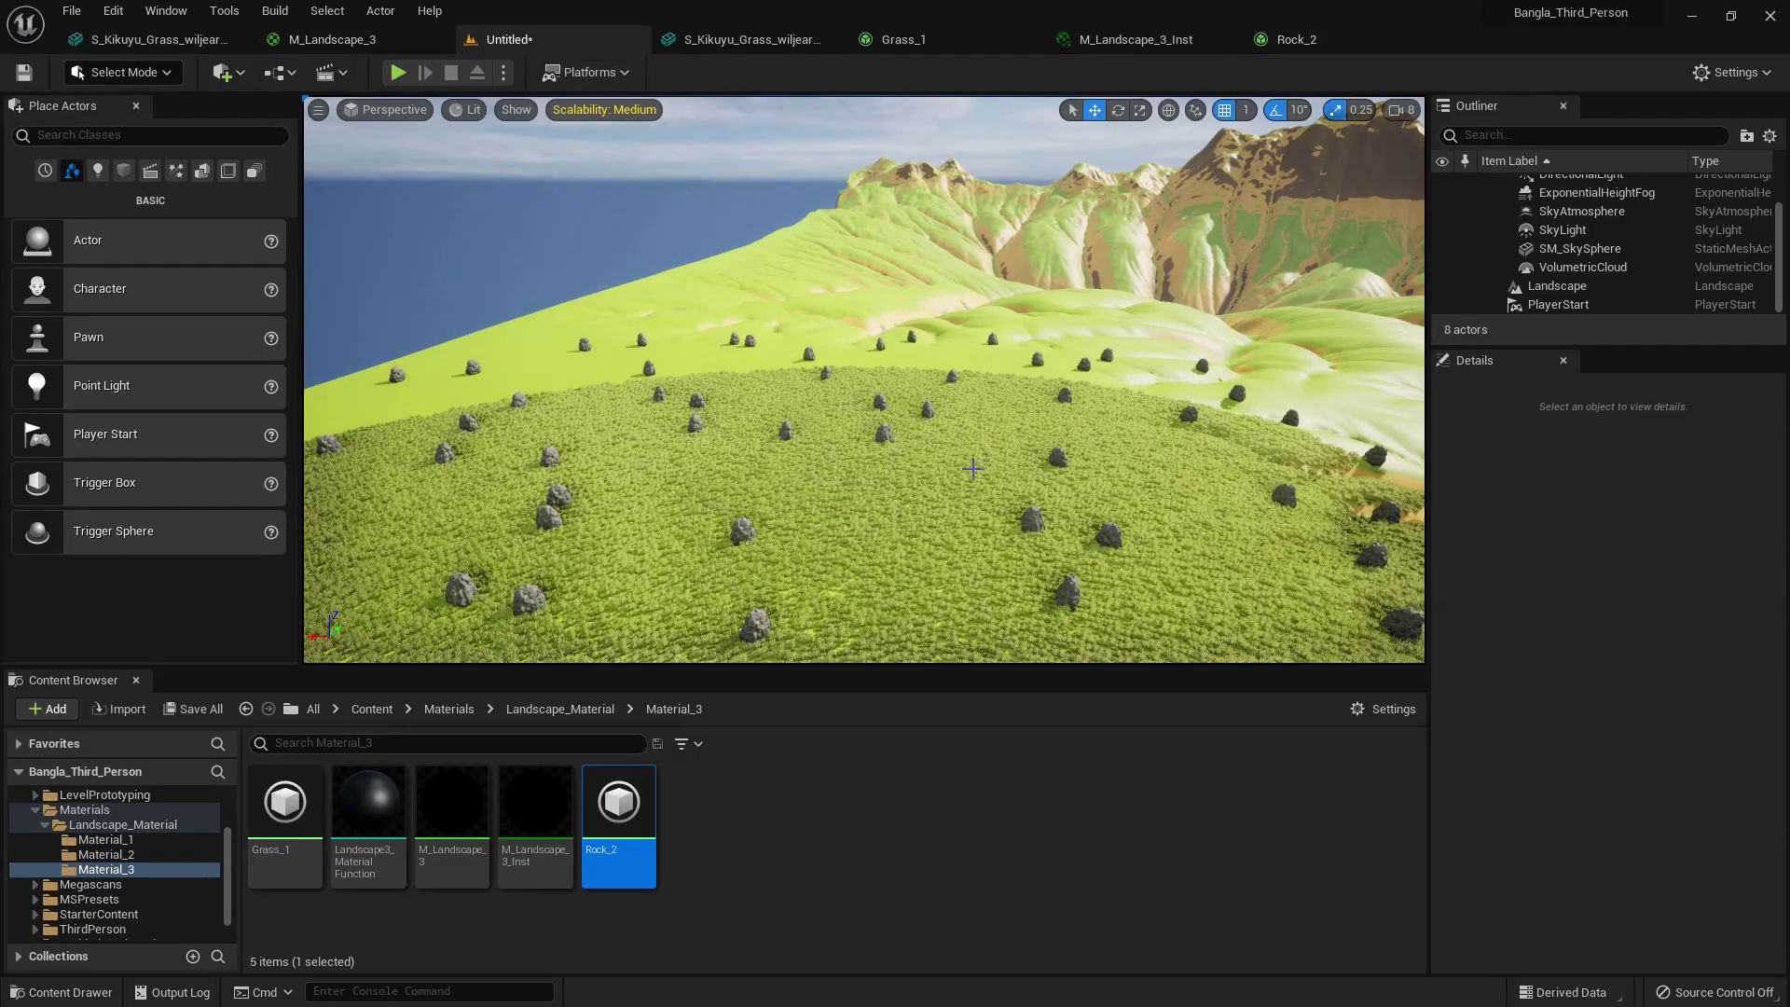
scroll(834, 461, "up", 10)
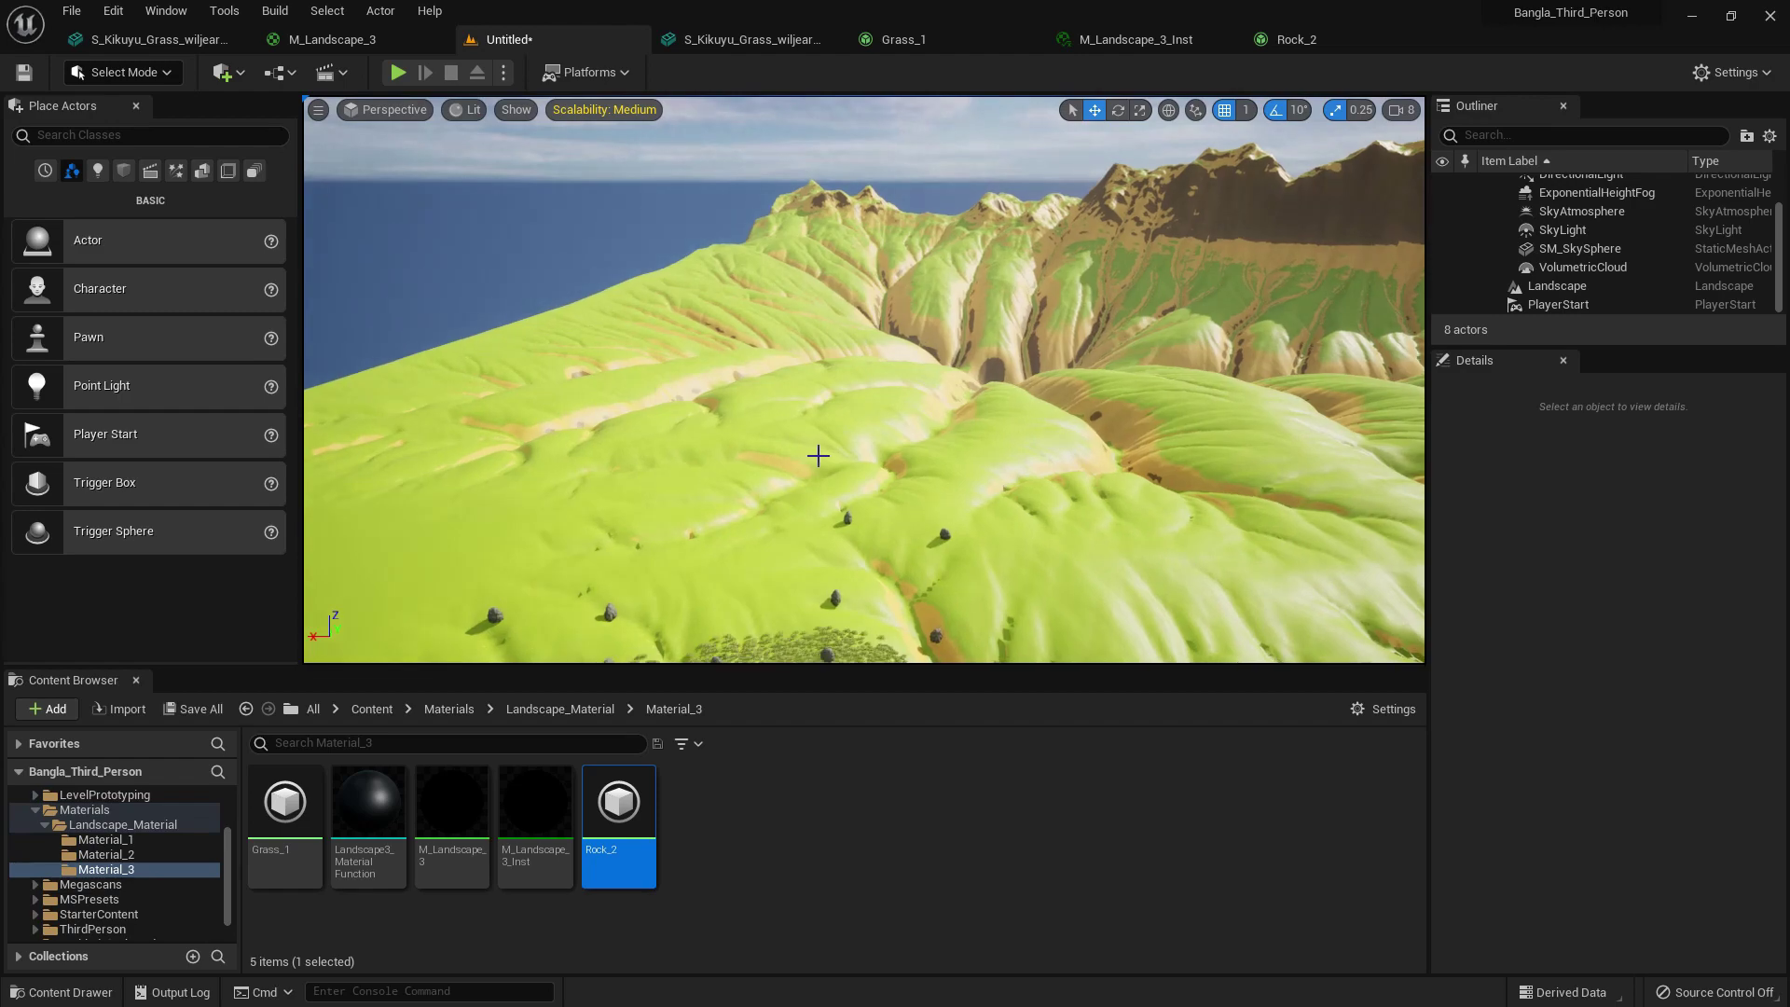
scroll(830, 461, "up", 8)
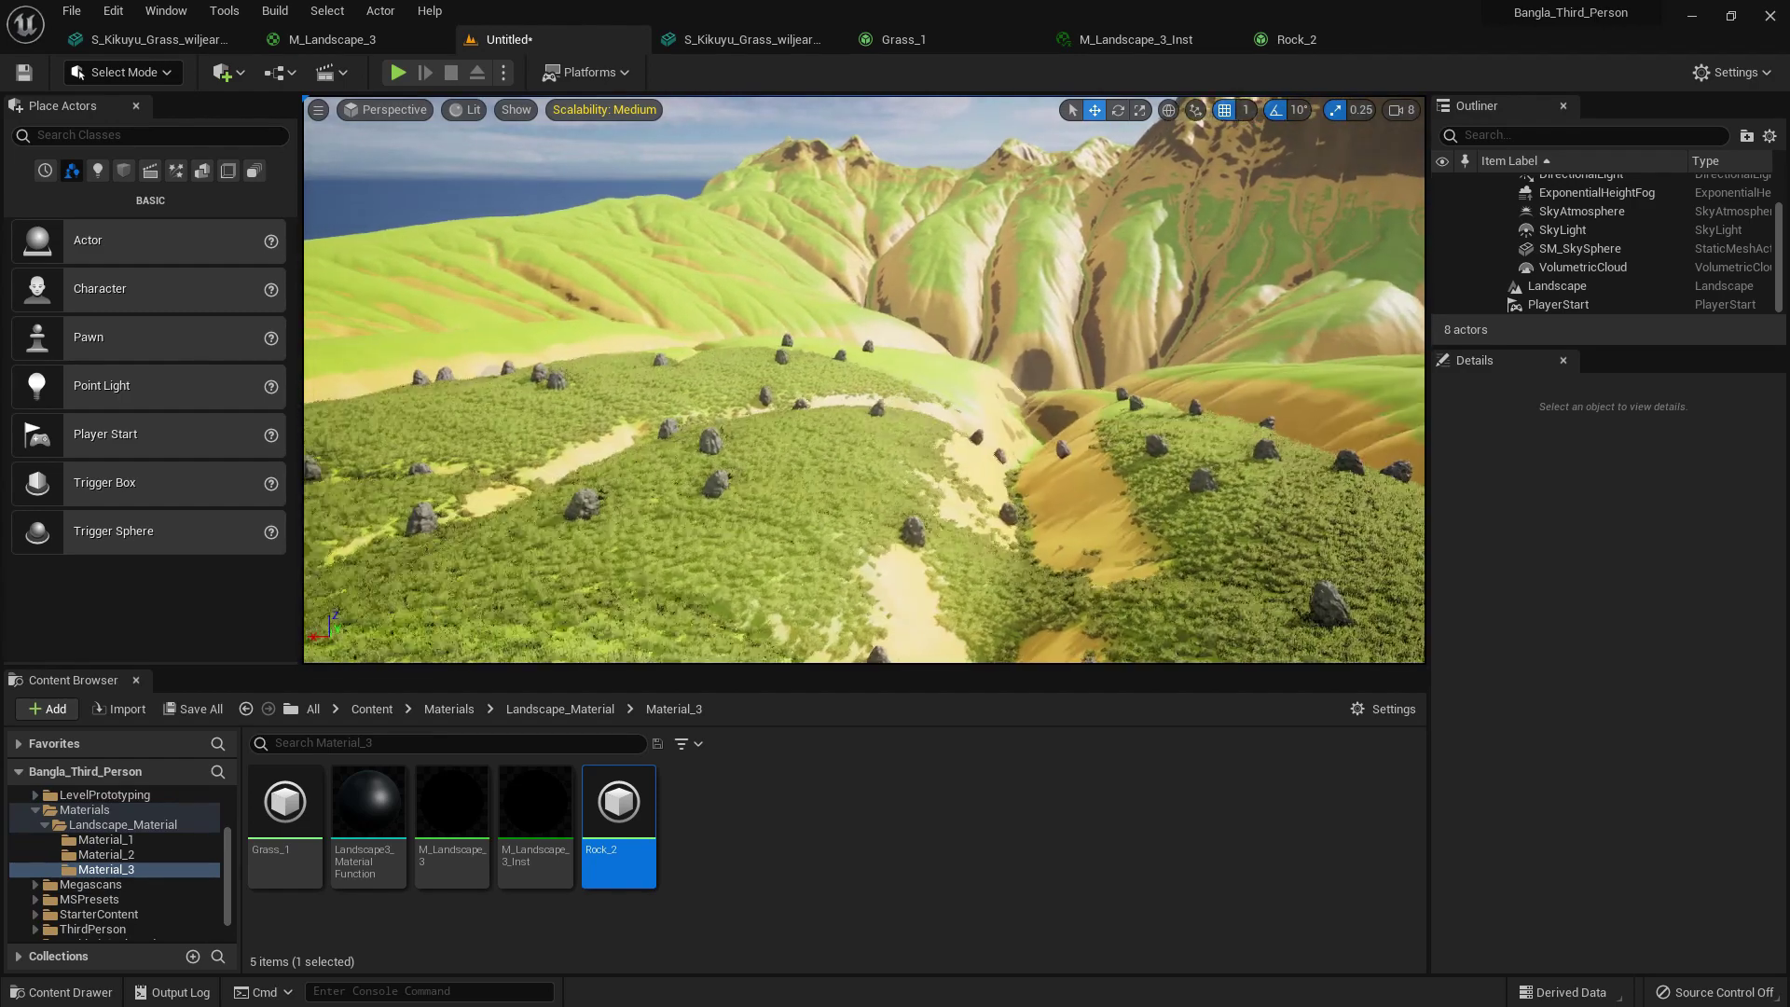
scroll(830, 461, "up", 6)
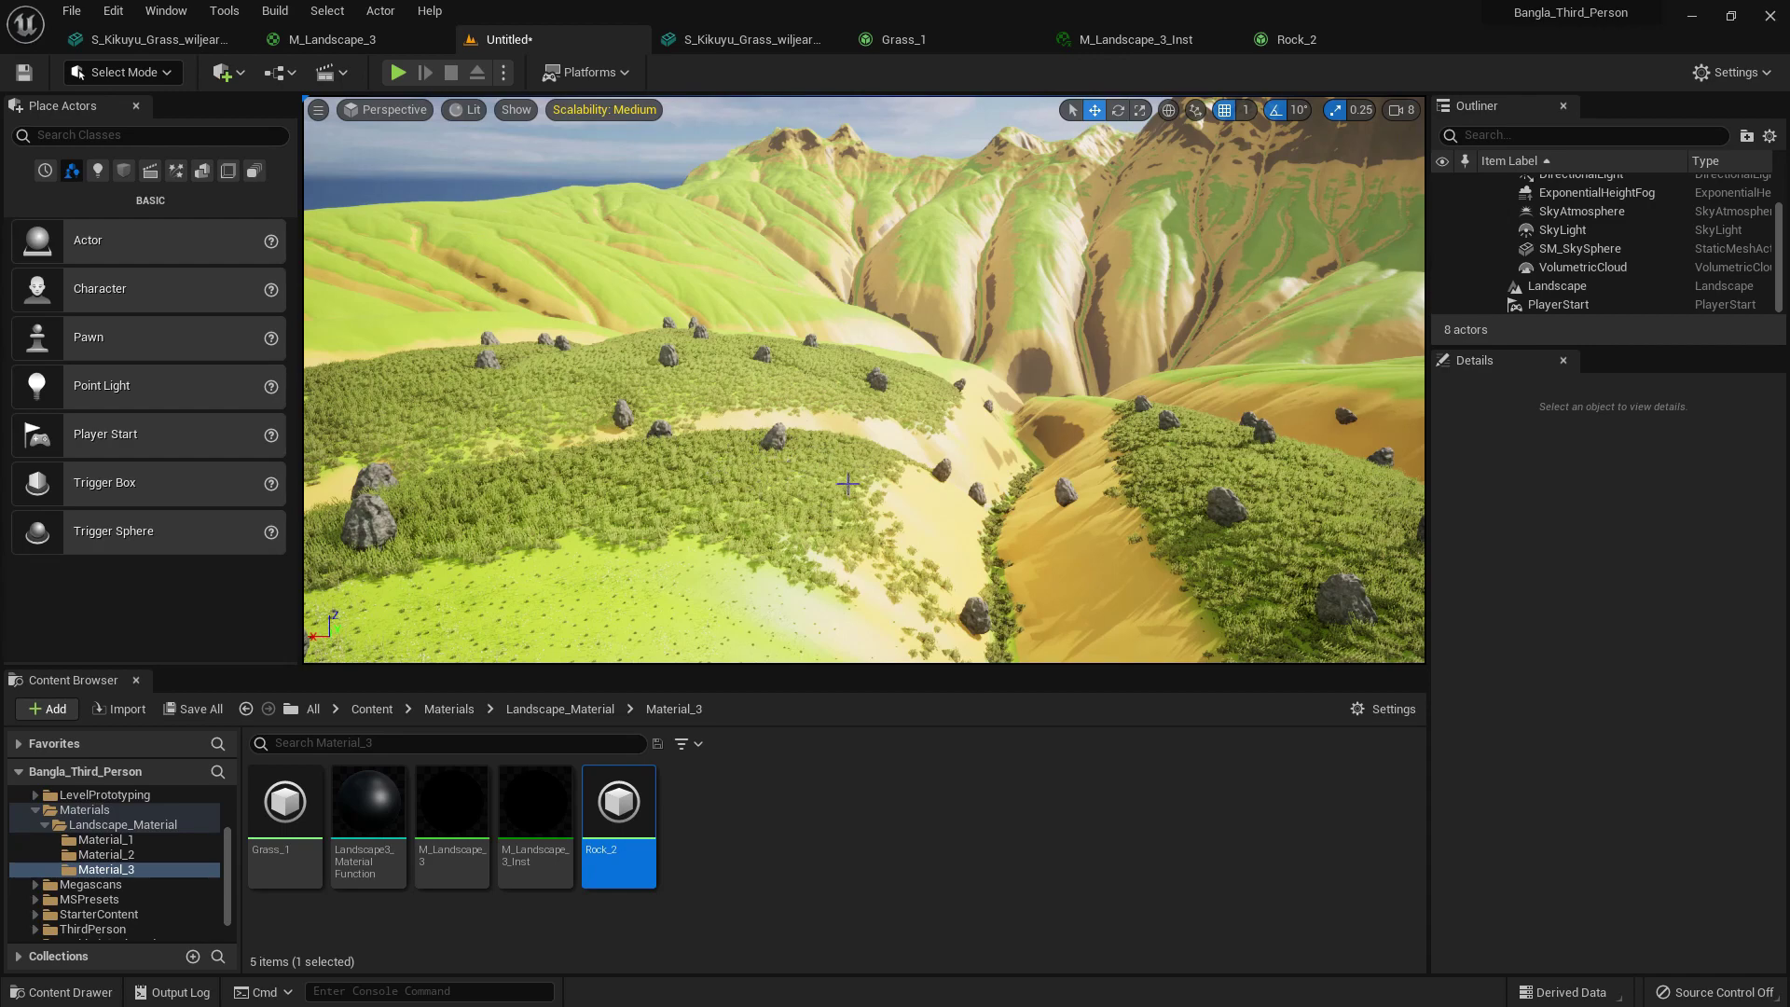
- In M_Landscape_3, subtract the second WorldAlignedBlend's w/Vertex Normals from the first's, feed the result into the Rock input, and apply the material
left_click(1129, 41)
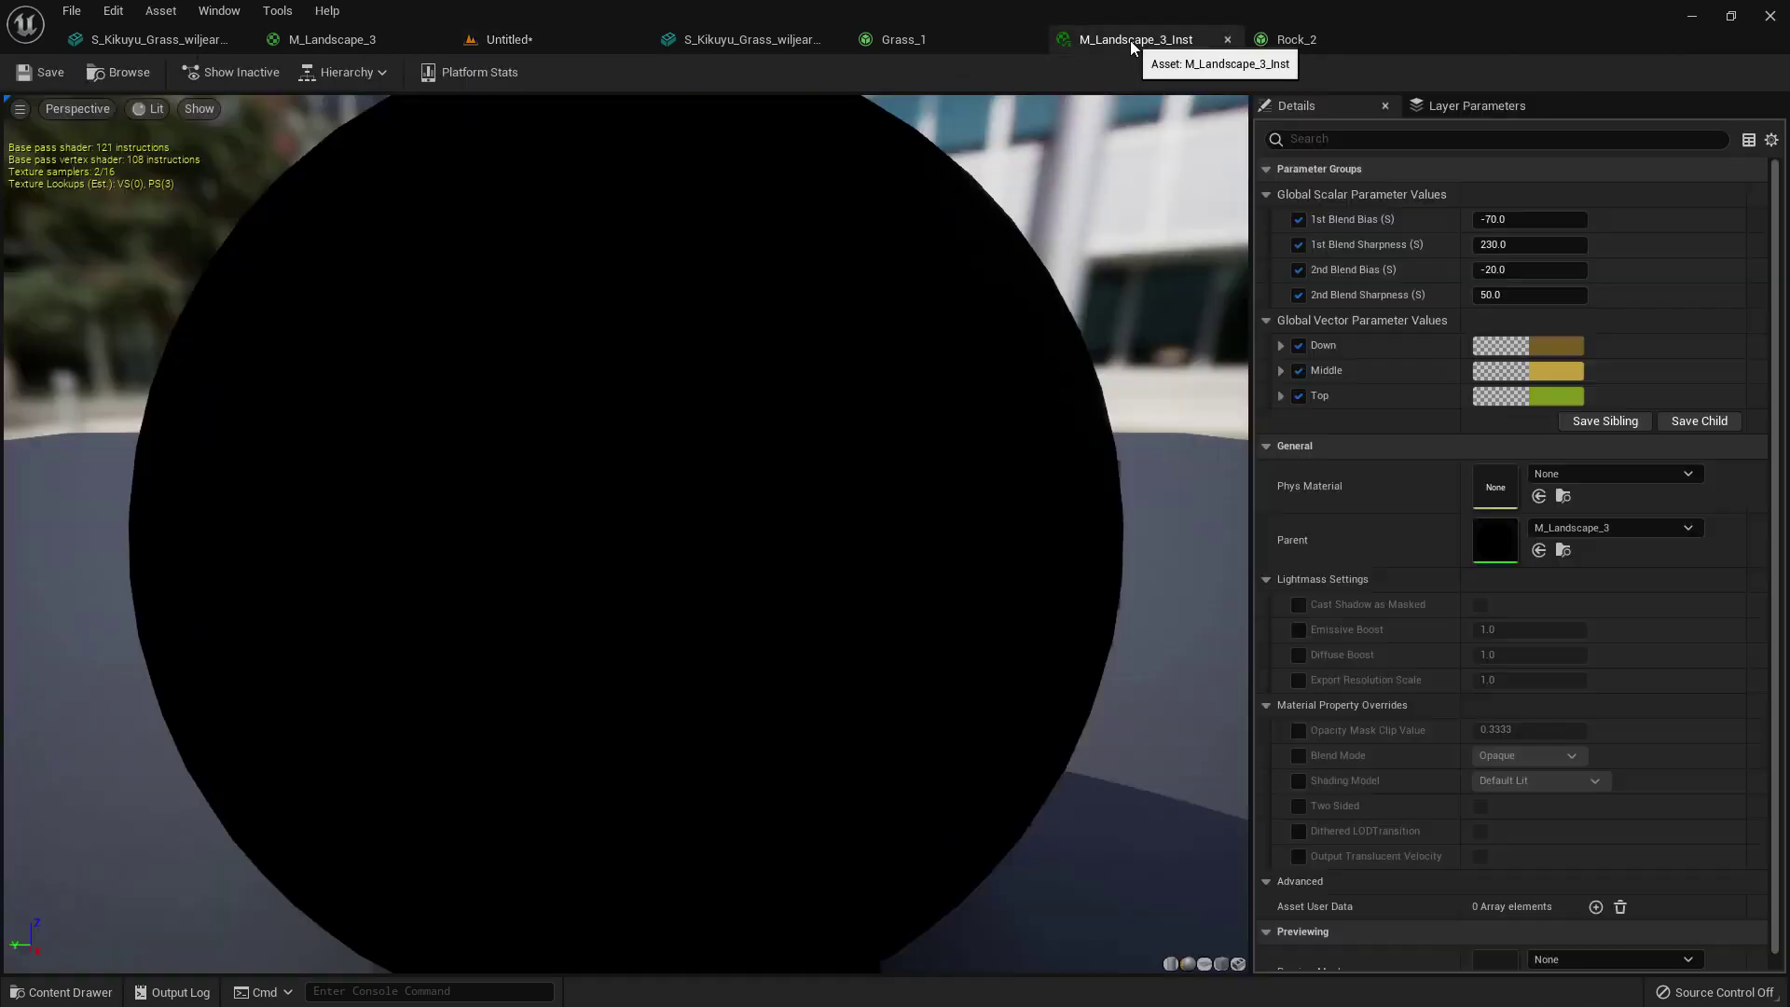
left_click(383, 37)
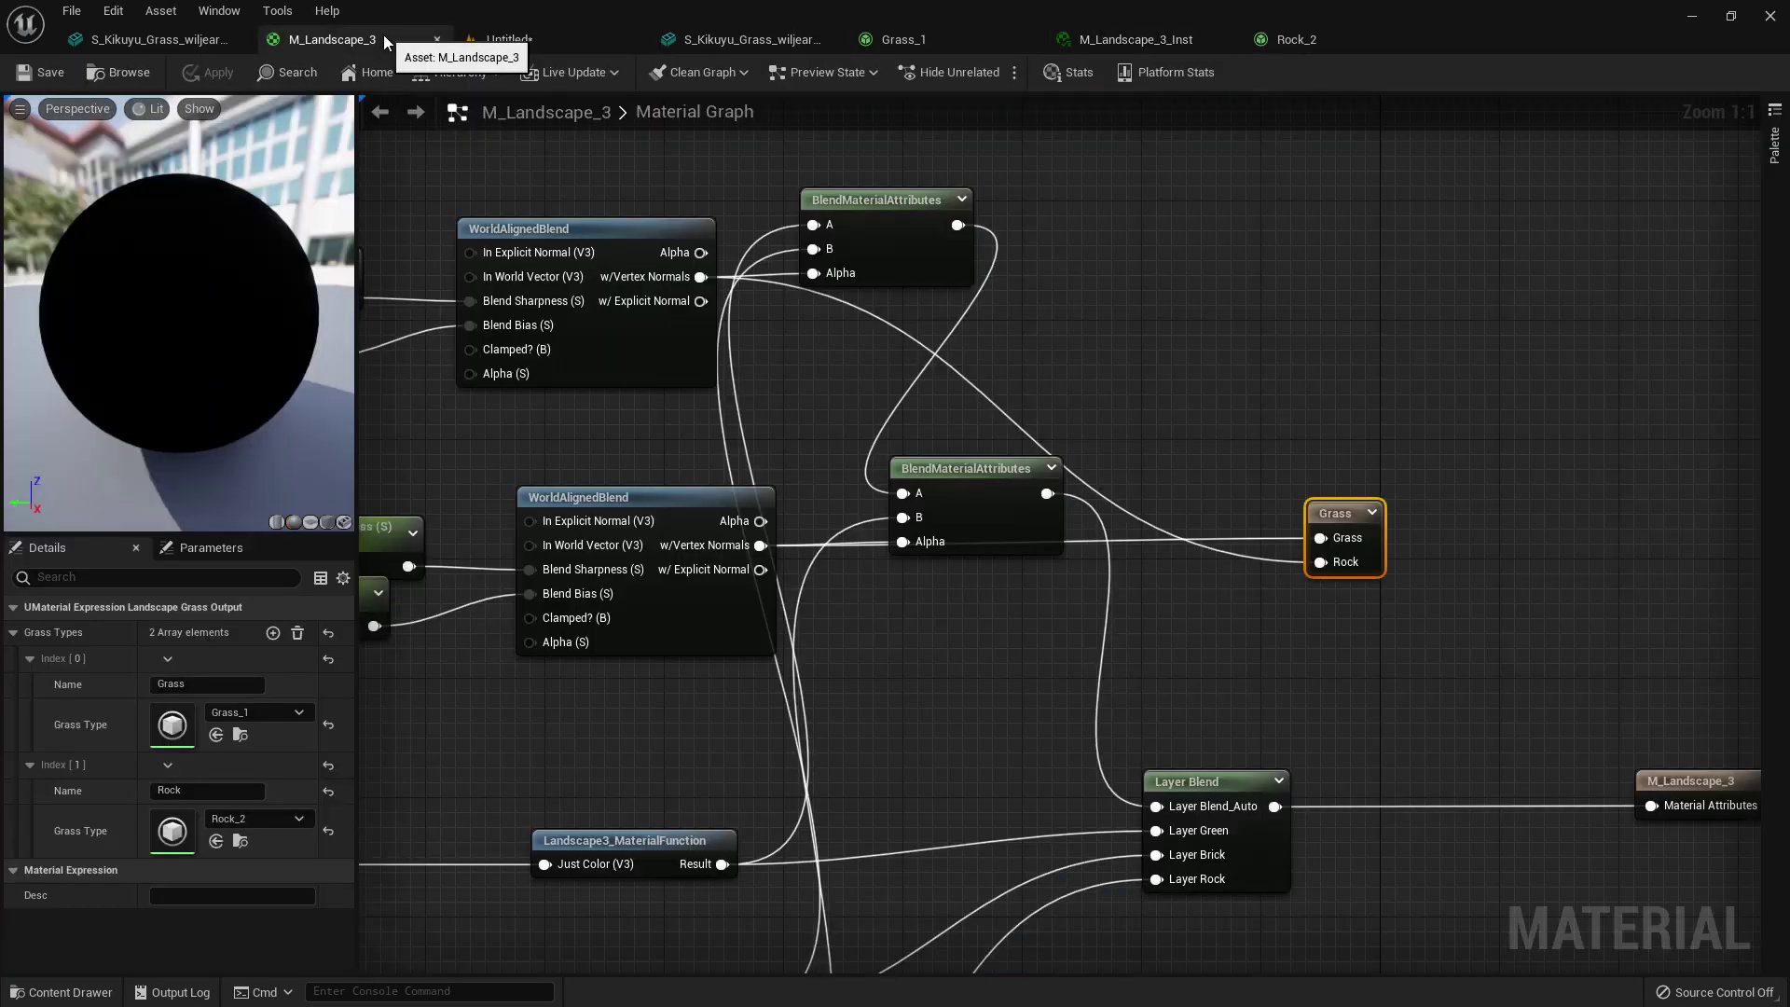
left_click_drag(684, 337, 1158, 533)
type("sub")
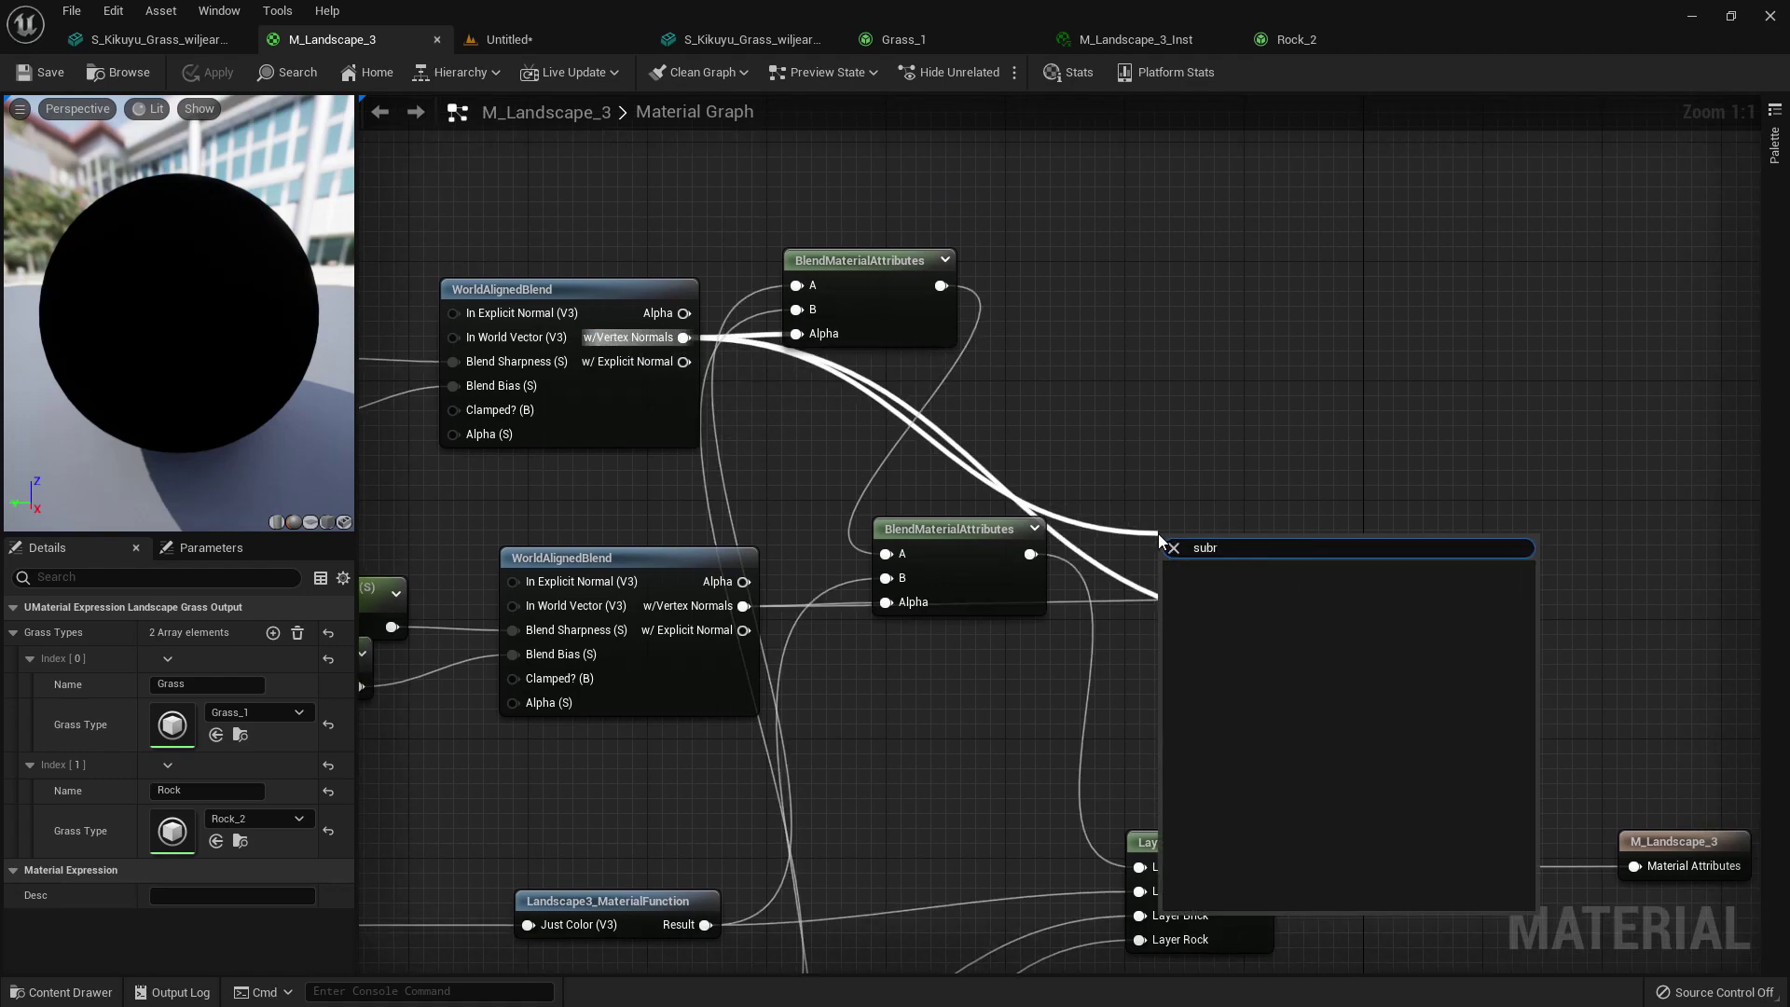
key("Return")
left_click_drag(1030, 554, 1305, 617)
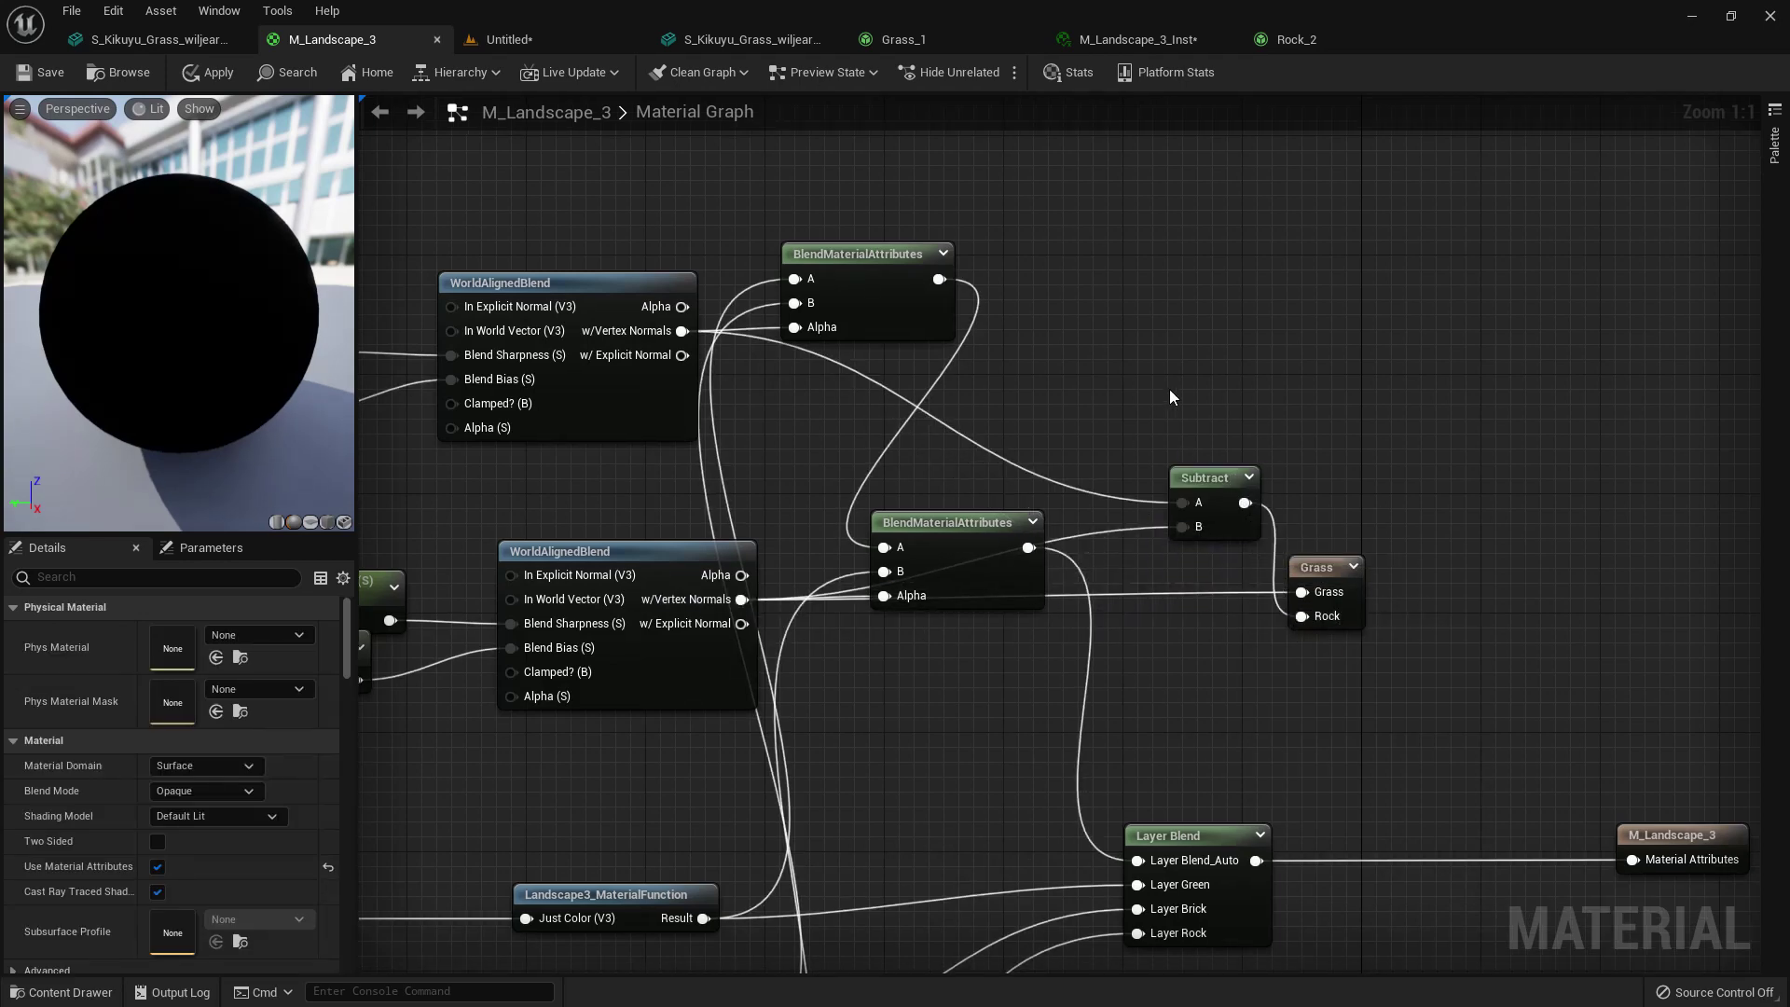
left_click(203, 73)
- Return to the level and inspect the rock placement on the slopes and in the valleys
left_click(537, 39)
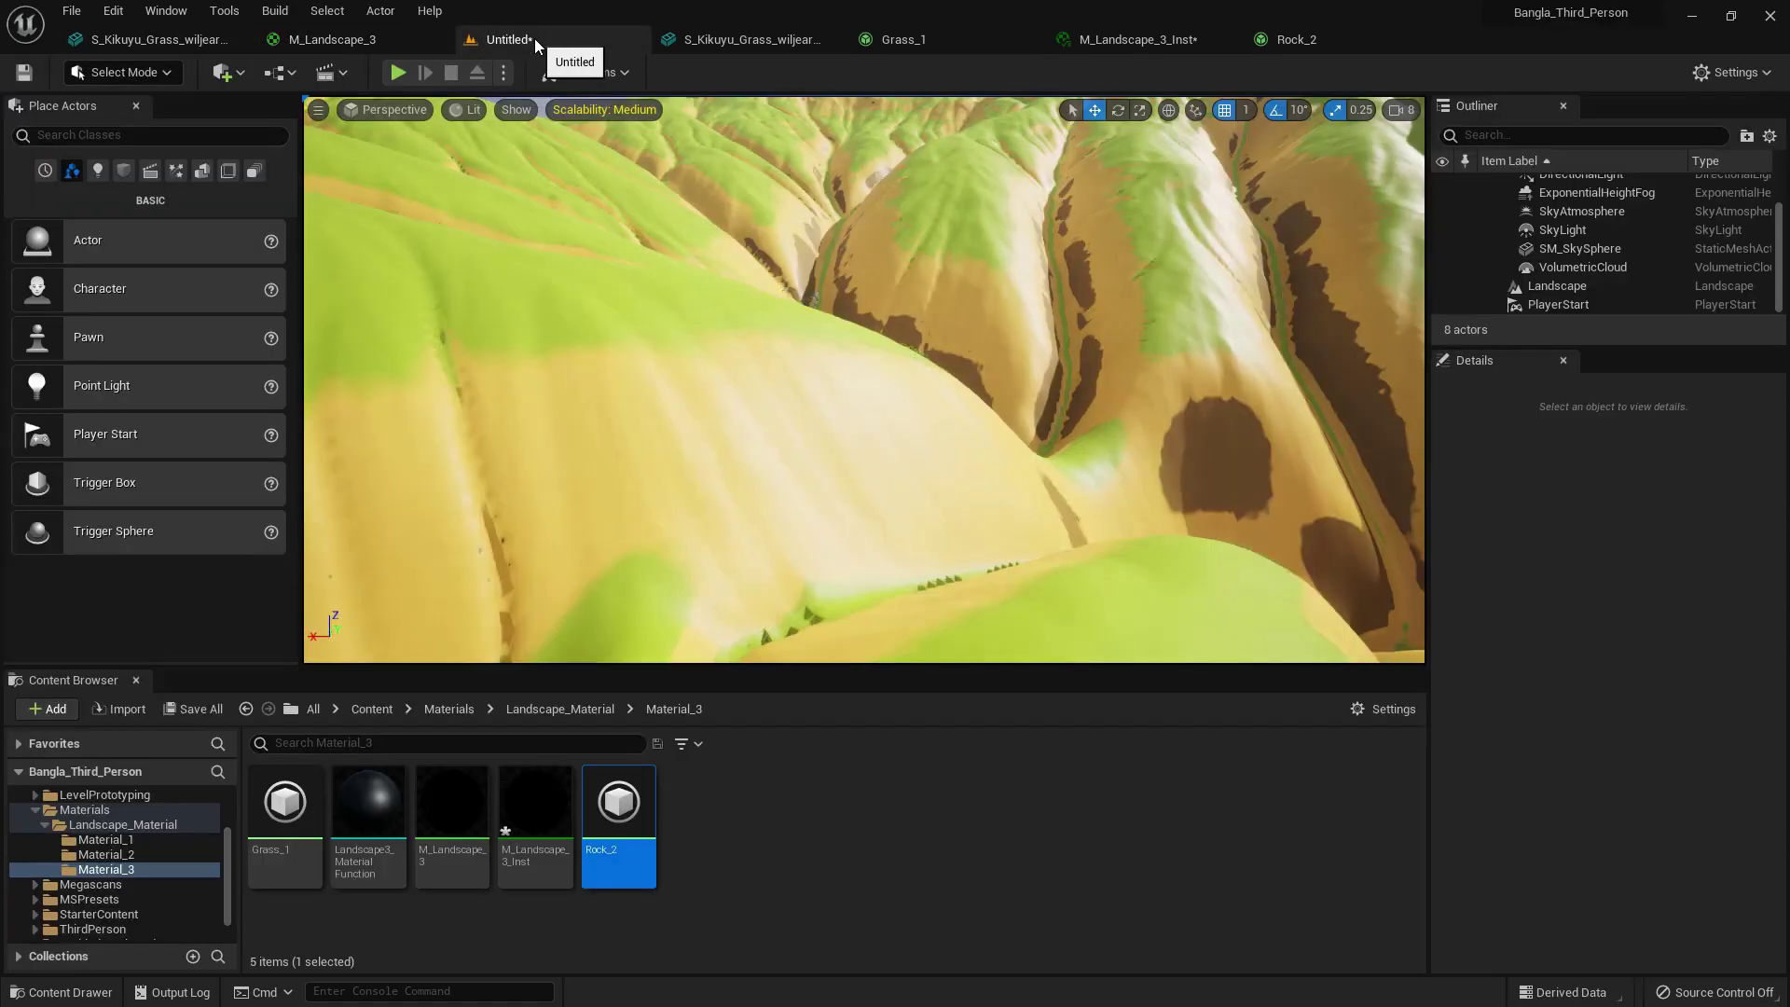
key("w")
mouse_move(878, 442)
right_mouse_down()
mouse_move(819, 440)
mouse_move(891, 456)
mouse_move(951, 423)
mouse_move(933, 462)
mouse_move(893, 470)
right_mouse_up()
key("s")
- Play the level fullscreen to check the grass around the character, stop the session, and look over the landscape from above
key("alt+p")
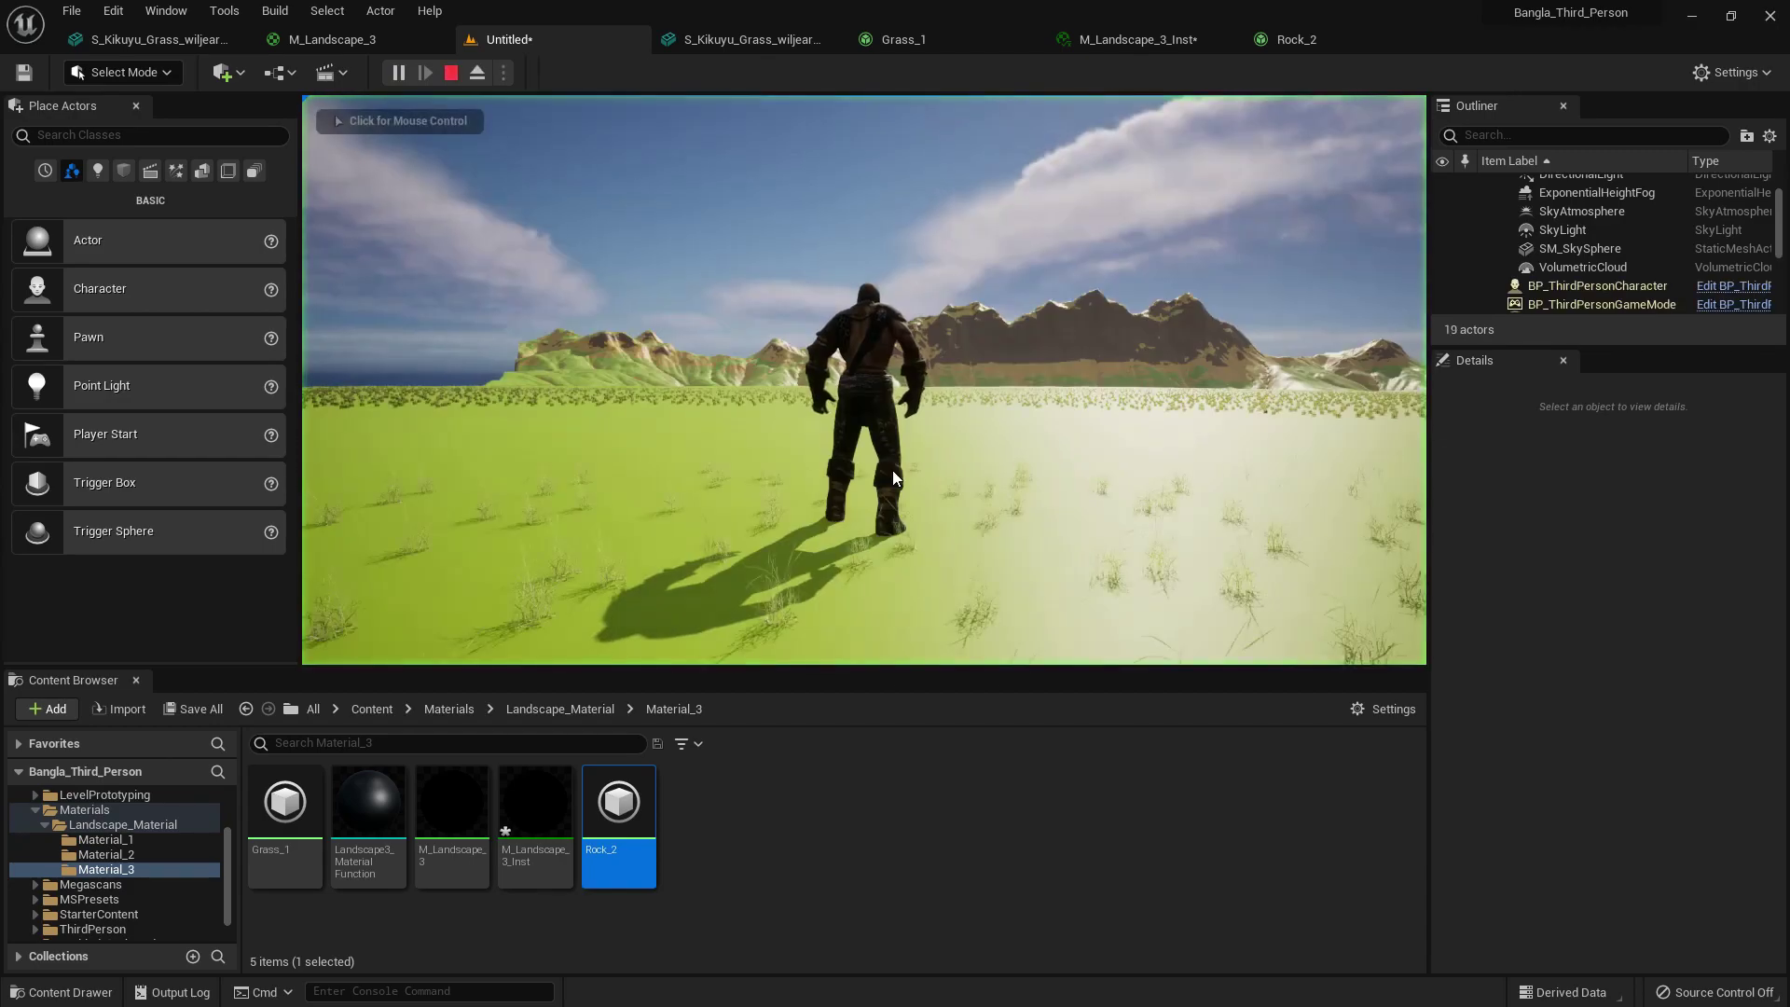
key("F11")
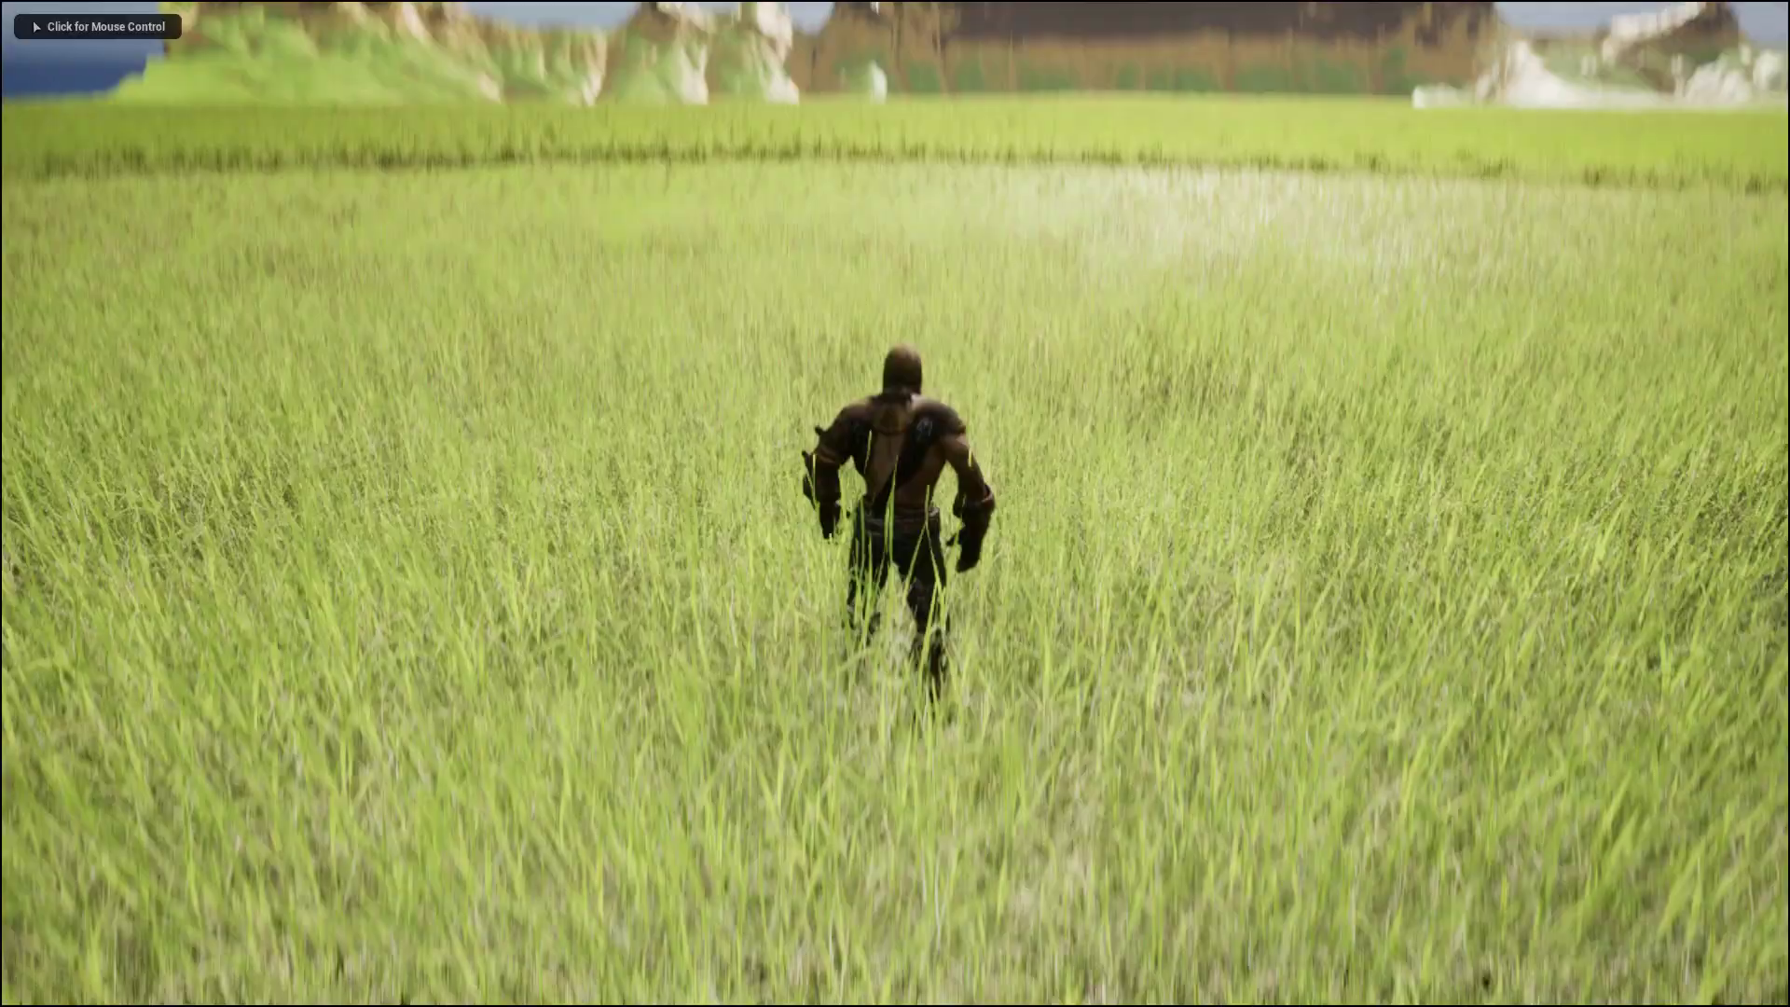
left_click(892, 470)
key("w")
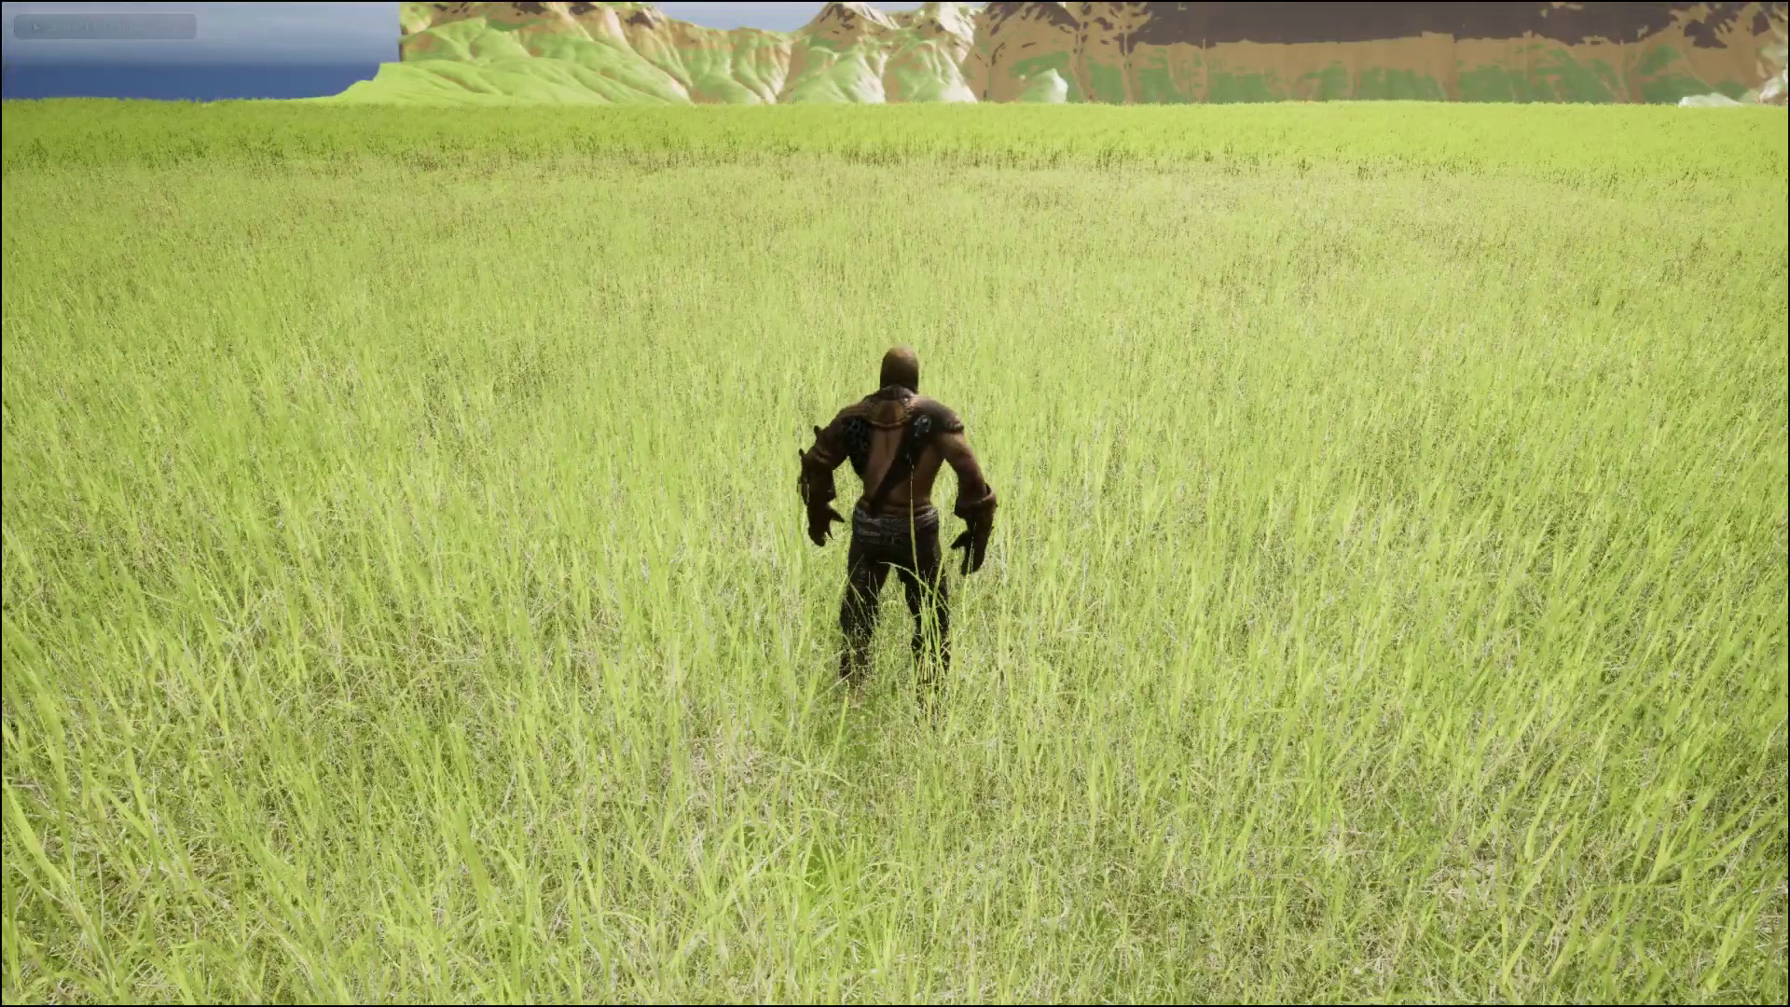
key("Escape")
key("e")
key("w")
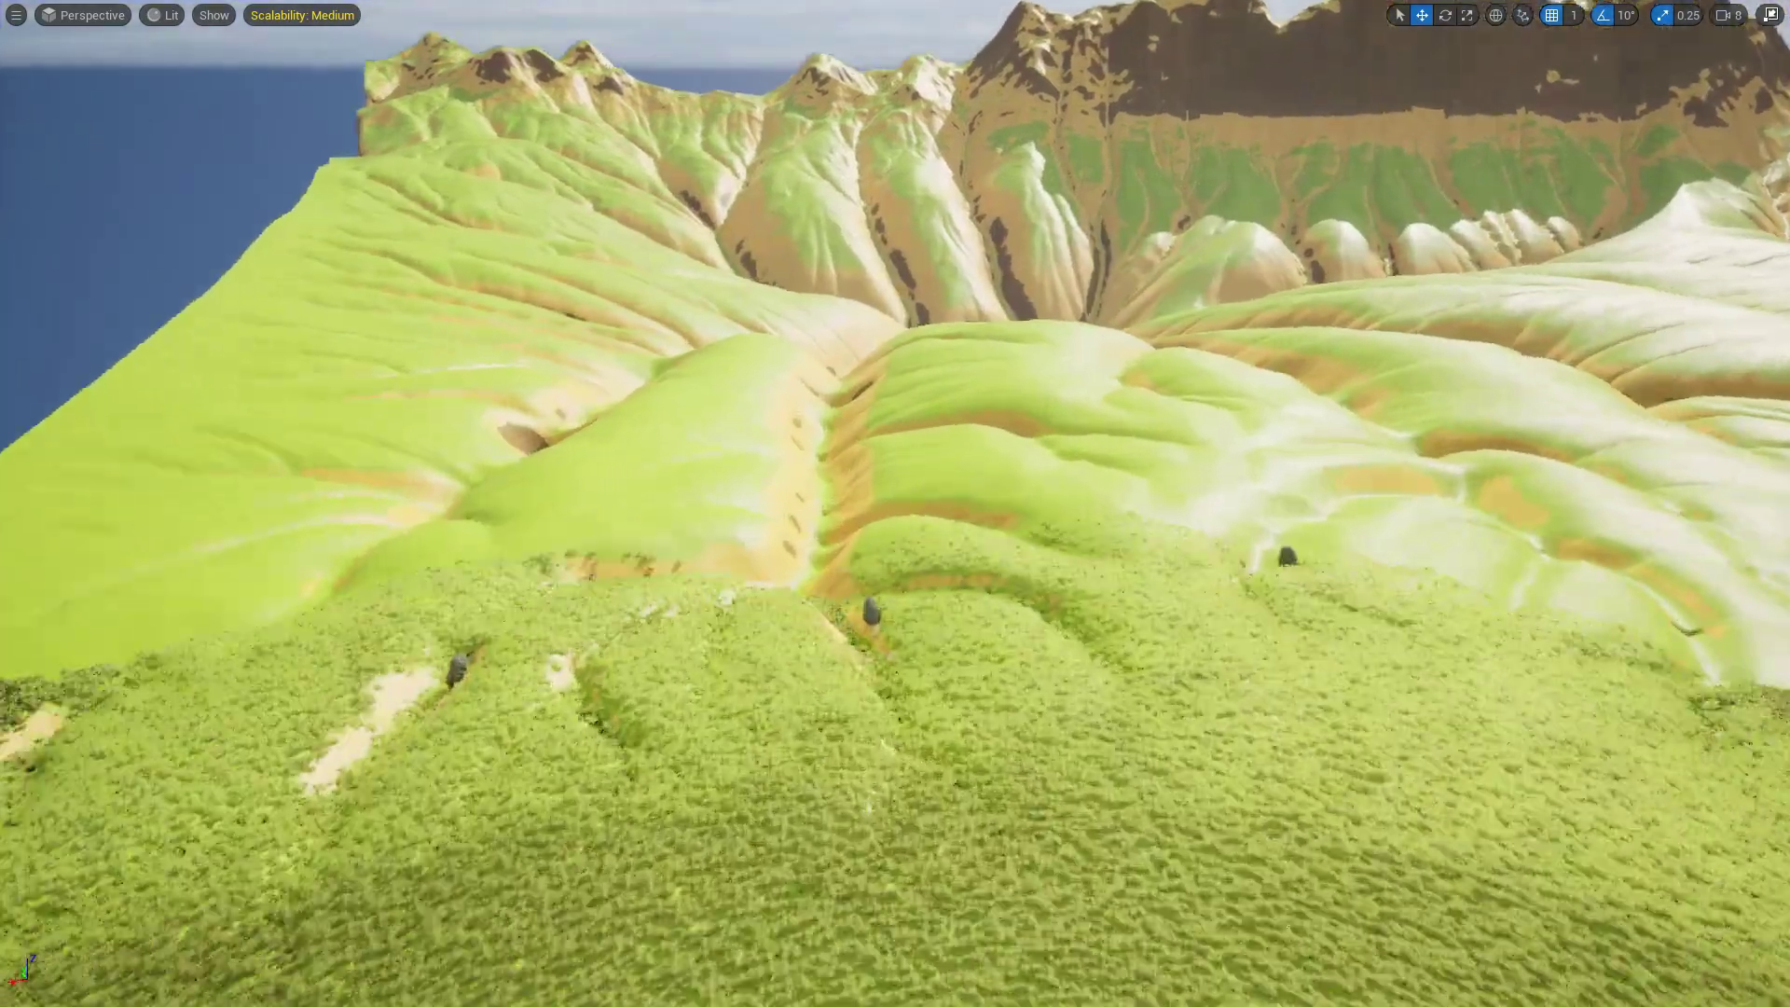